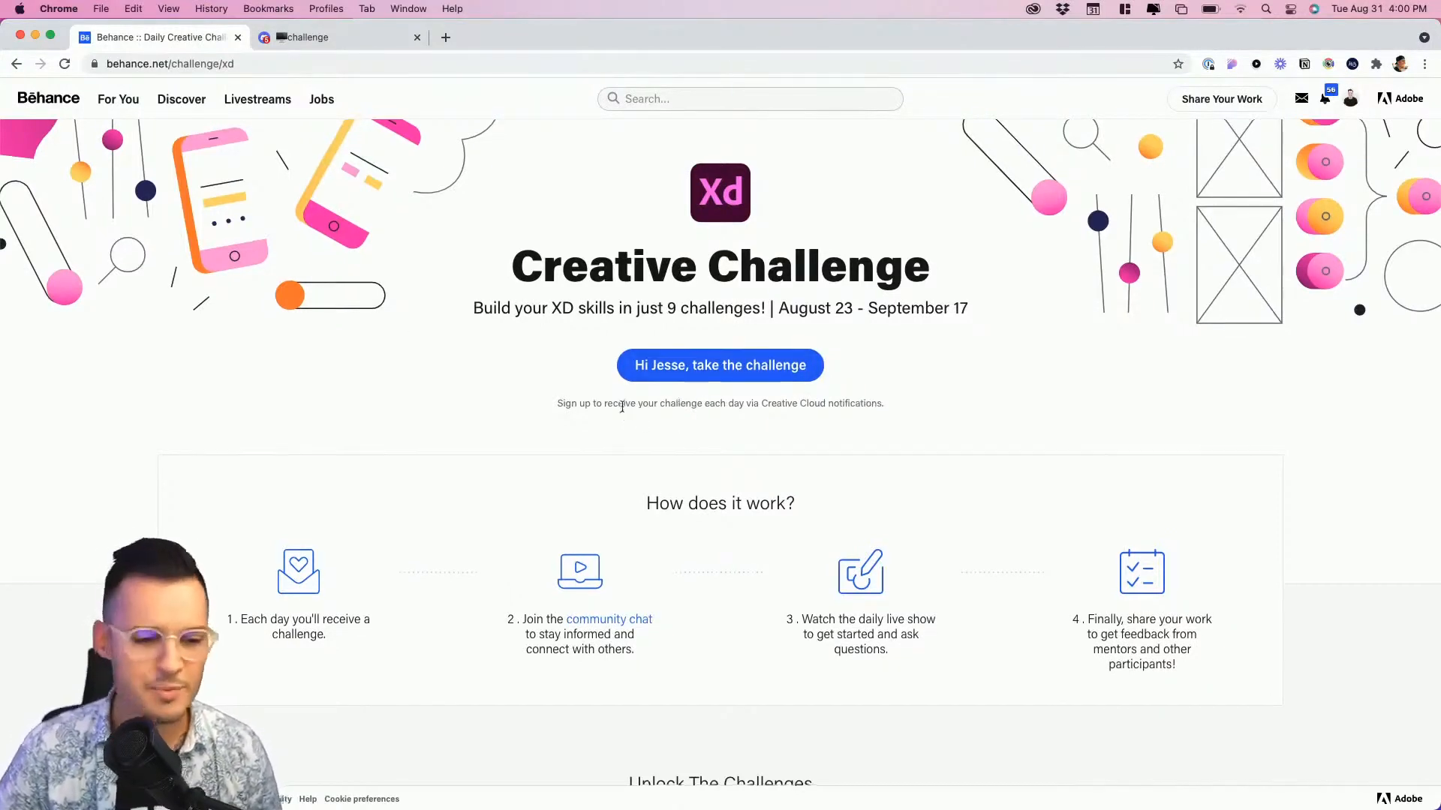
Review the Freelance Tracker brief on the XD Creative Challenge page.
{"action": "scroll", "coordinate": [621, 405], "scroll_direction": "down", "scroll_amount": 15}
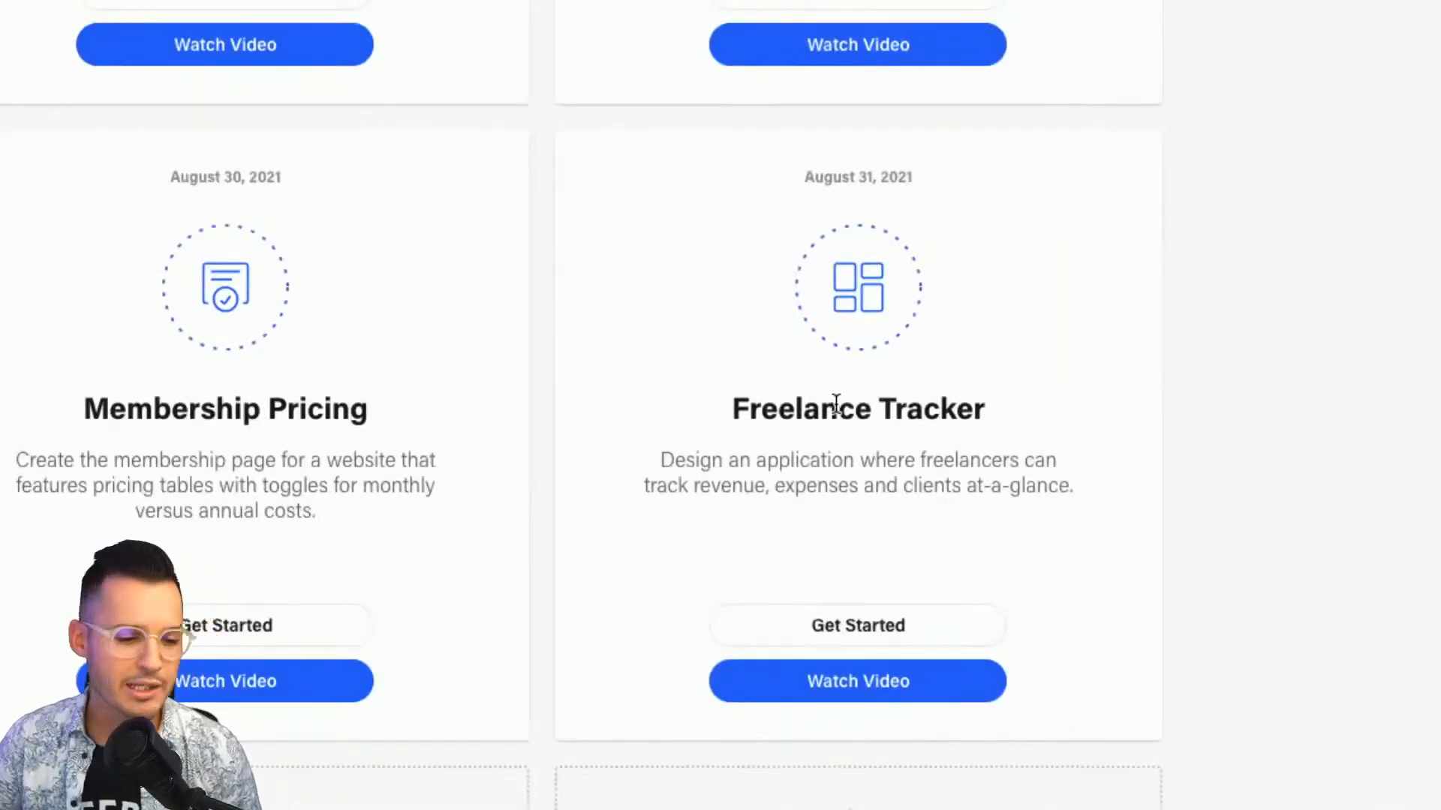
{"action": "scroll", "coordinate": [836, 404], "scroll_direction": "up", "scroll_amount": 1}
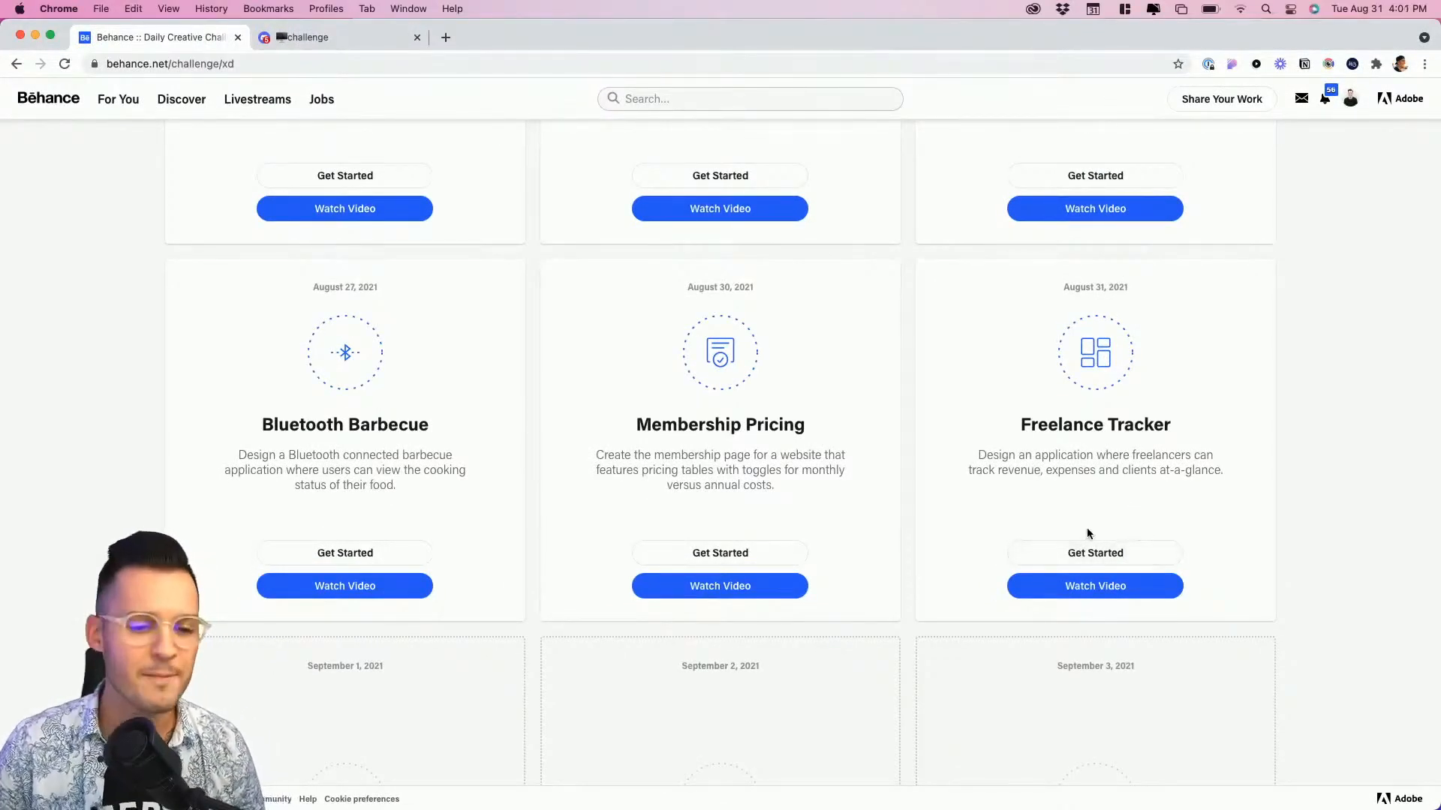
{"action": "scroll", "coordinate": [390, 221], "scroll_direction": "up", "scroll_amount": 3}
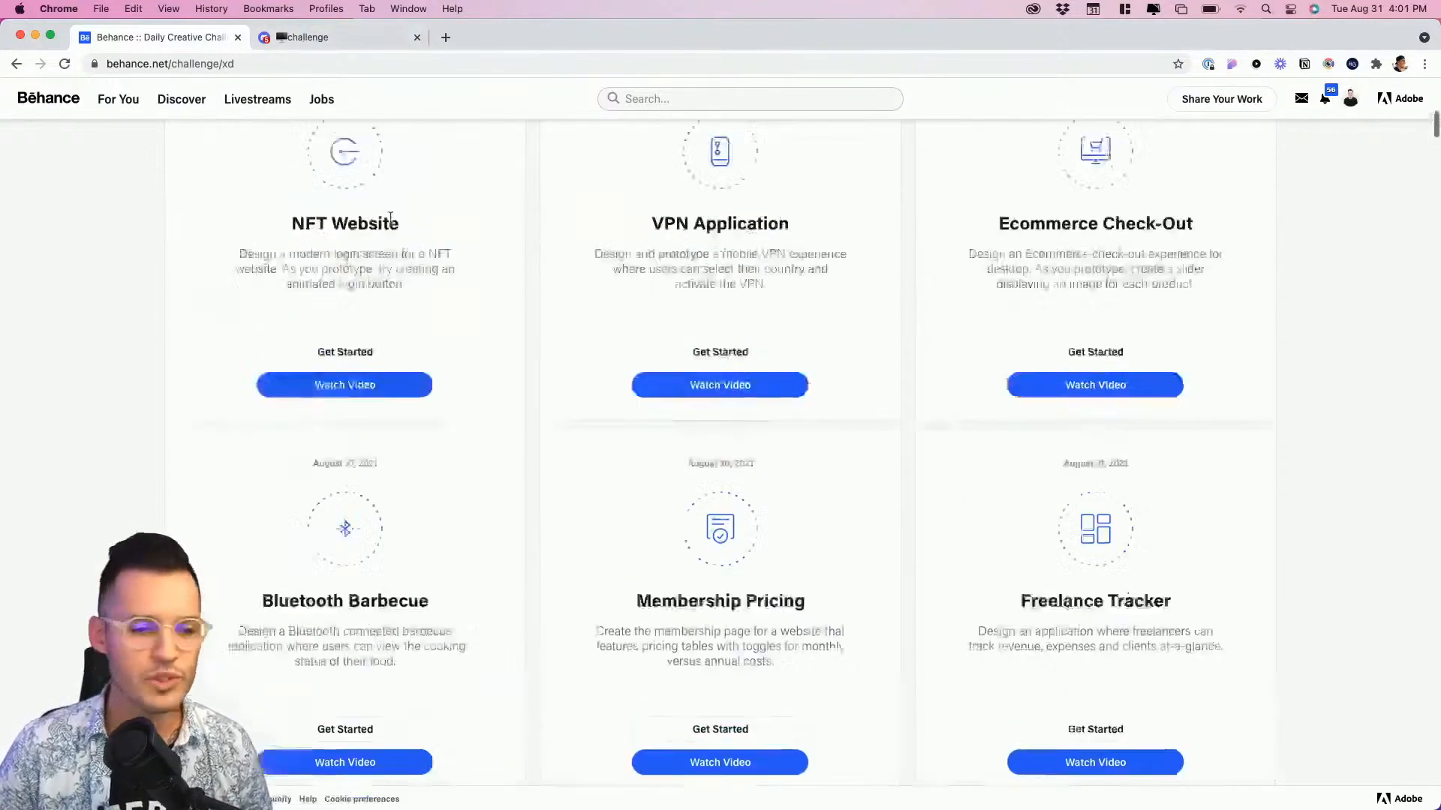
{"action": "scroll", "coordinate": [390, 218], "scroll_direction": "up", "scroll_amount": 10}
{"action": "left_click", "coordinate": [339, 42]}
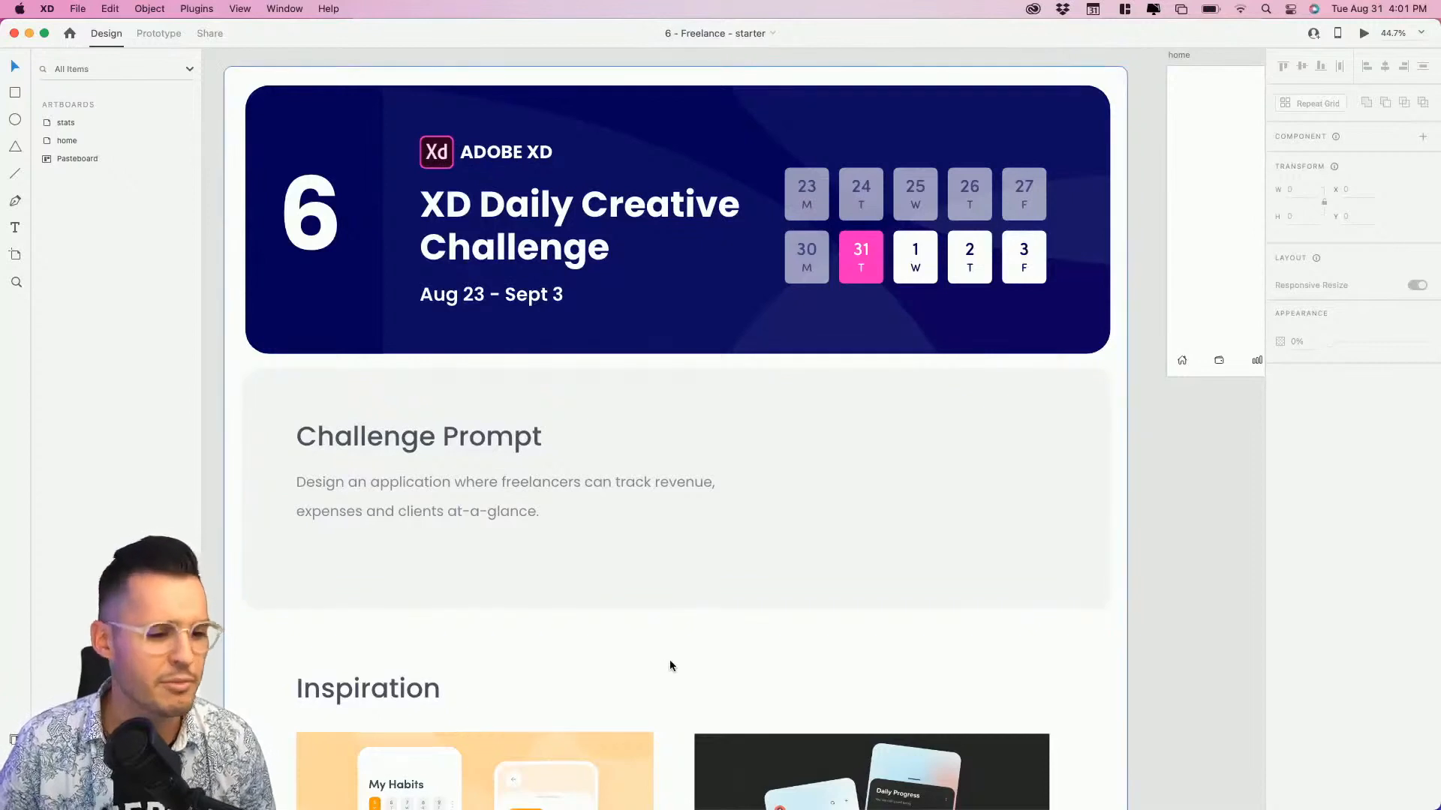
Look through the challenge prompt and the inspiration images in the Adobe XD starter file.
{"action": "scroll", "coordinate": [664, 657], "scroll_direction": "down", "scroll_amount": 5}
{"action": "scroll", "coordinate": [516, 570], "scroll_direction": "down", "scroll_amount": 3}
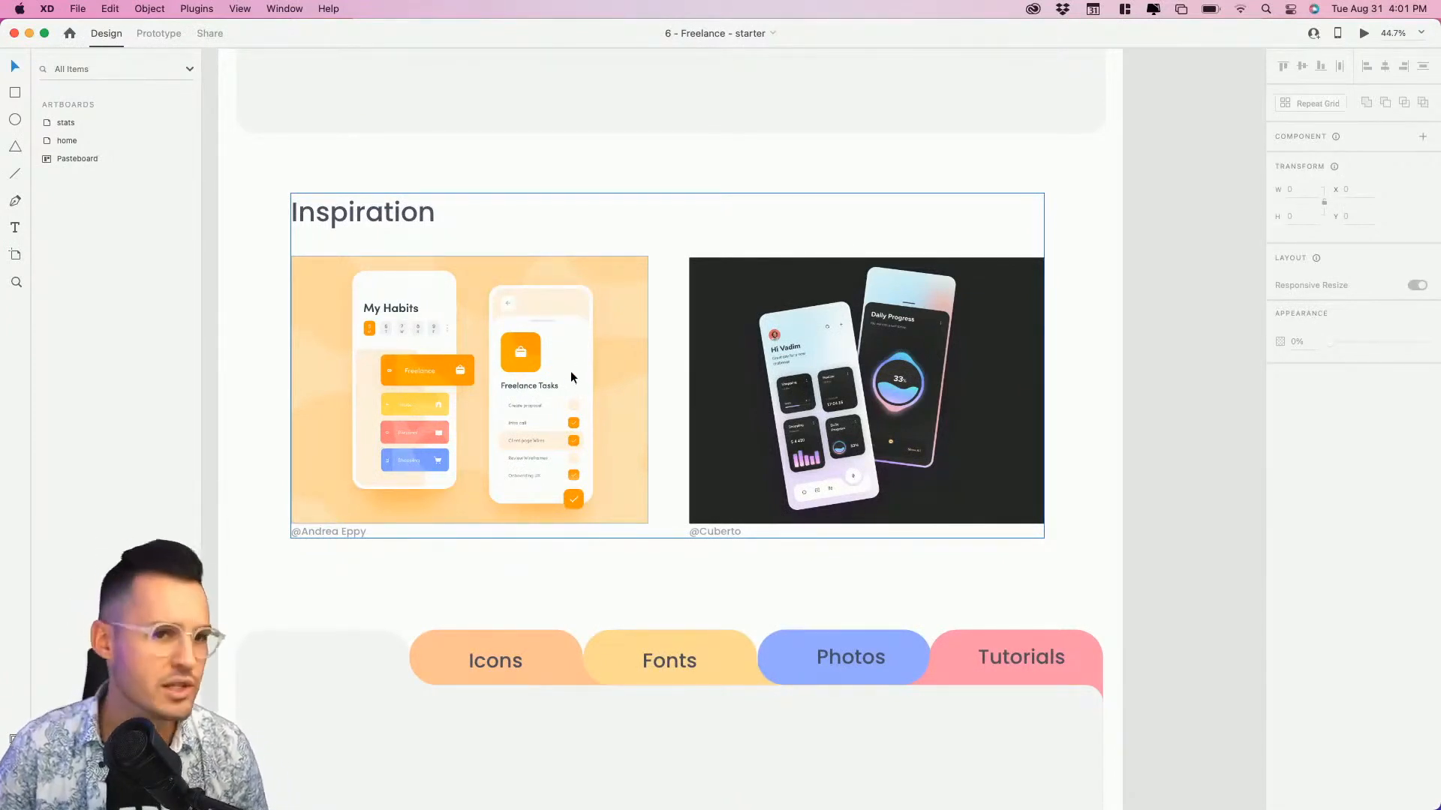
{"action": "left_click_drag", "start_coordinate": [941, 269], "coordinate": [621, 573]}
{"action": "left_click_drag", "start_coordinate": [726, 324], "coordinate": [437, 633]}
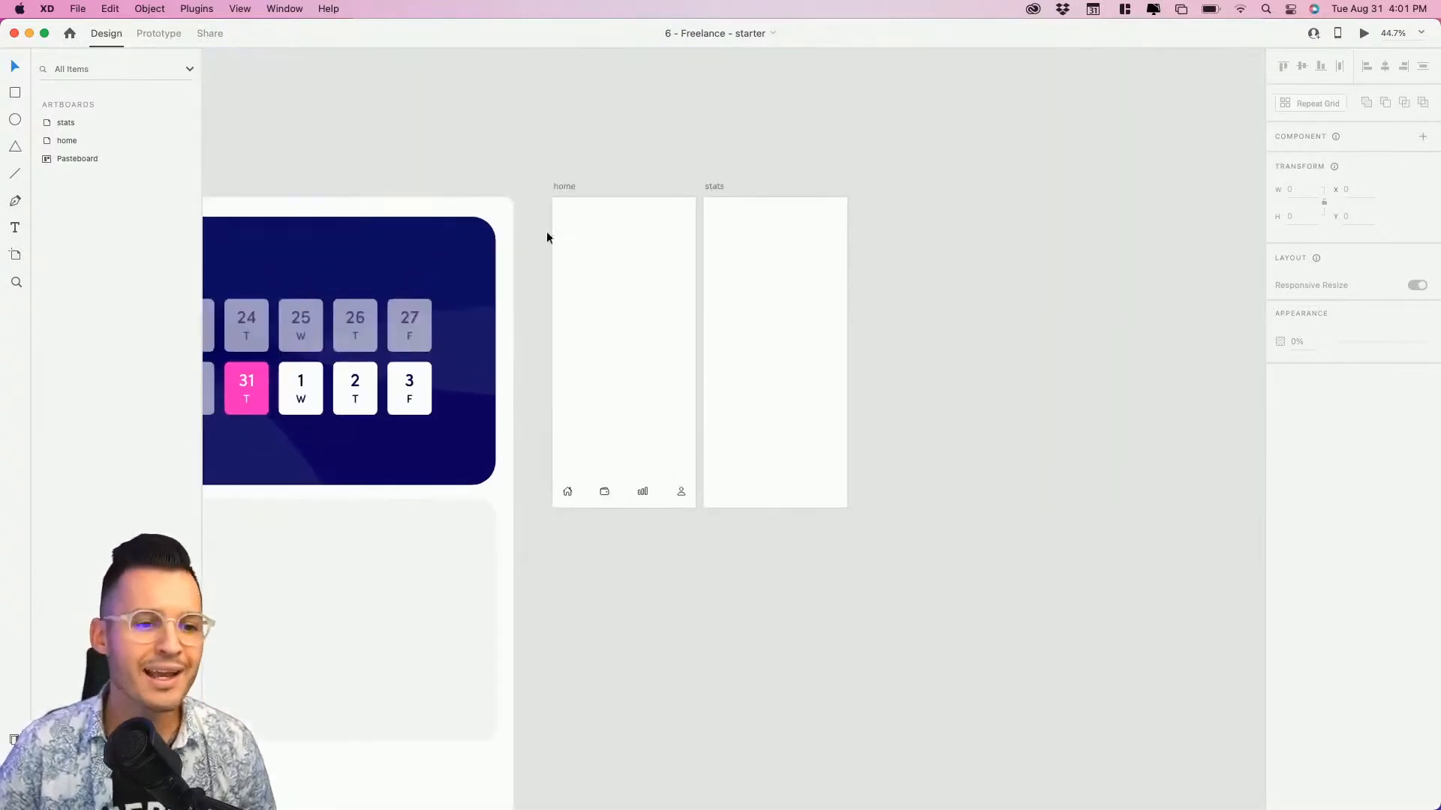
Examine the home and stats artboards up close and at 100% zoom.
{"action": "key", "text": "z"}
{"action": "left_click_drag", "start_coordinate": [538, 169], "coordinate": [898, 536]}
{"action": "left_click_drag", "start_coordinate": [415, 131], "coordinate": [1001, 488]}
{"action": "left_click", "coordinate": [296, 157]}
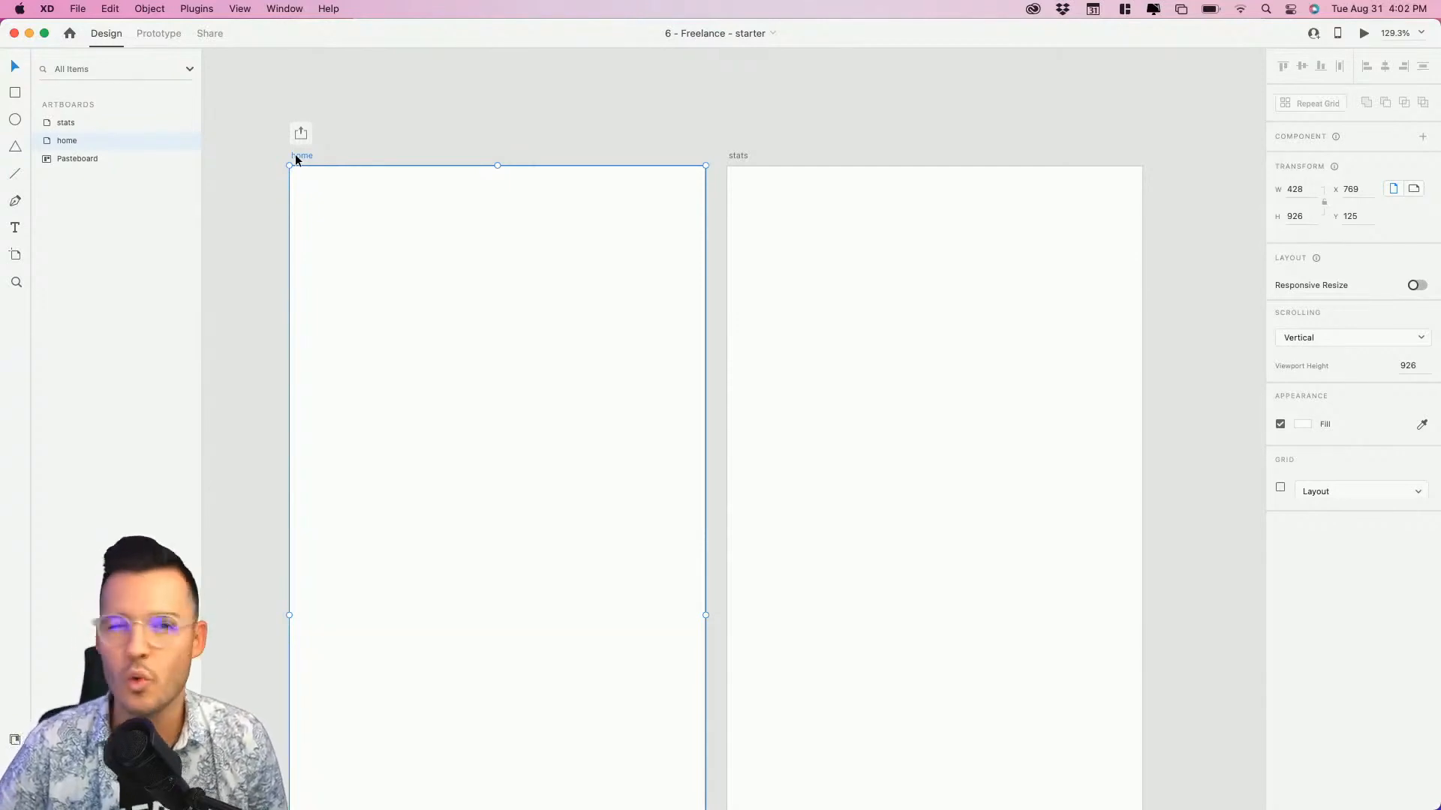
{"action": "left_click", "coordinate": [476, 132]}
{"action": "scroll", "coordinate": [525, 307], "scroll_direction": "down", "scroll_amount": 3}
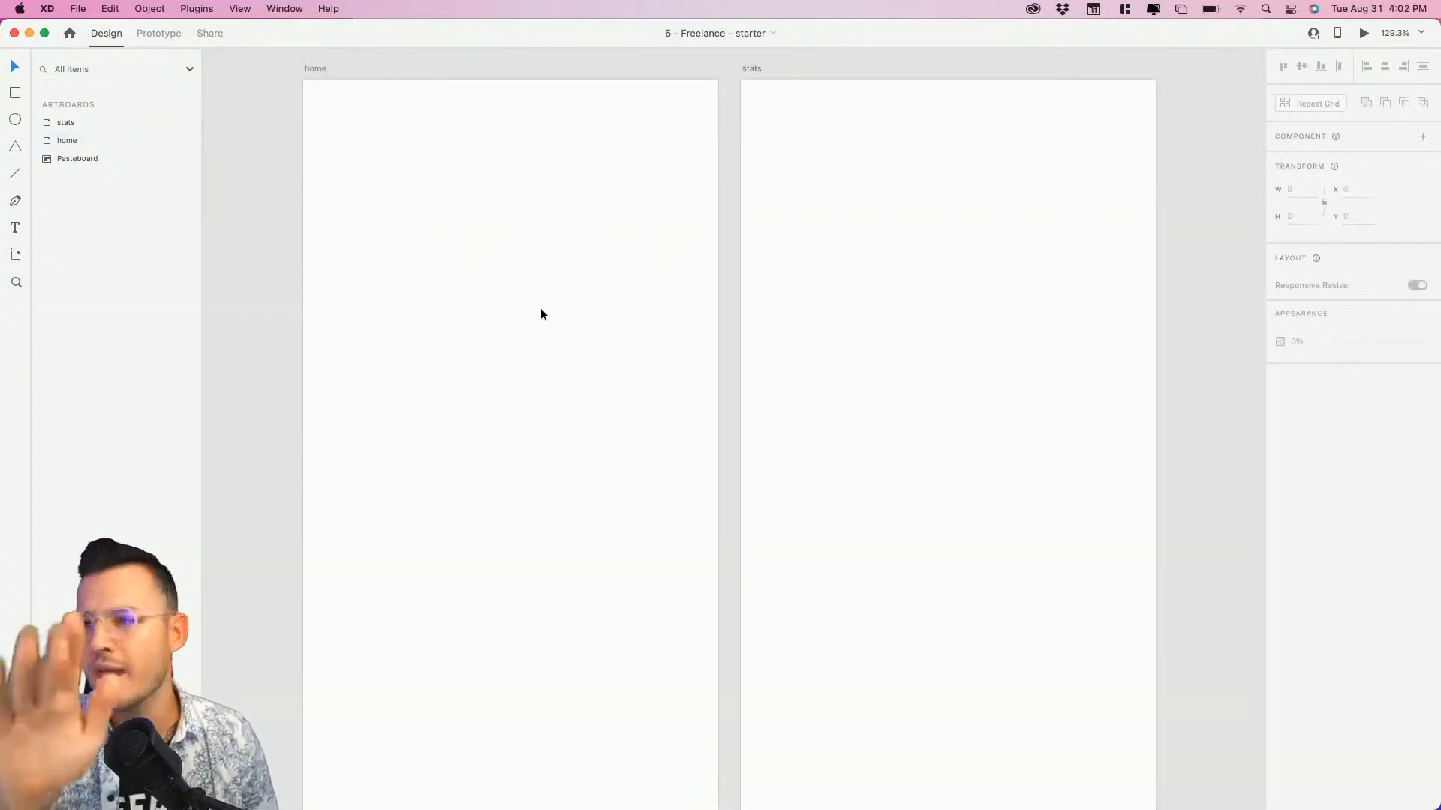
{"action": "key", "text": "super+1"}
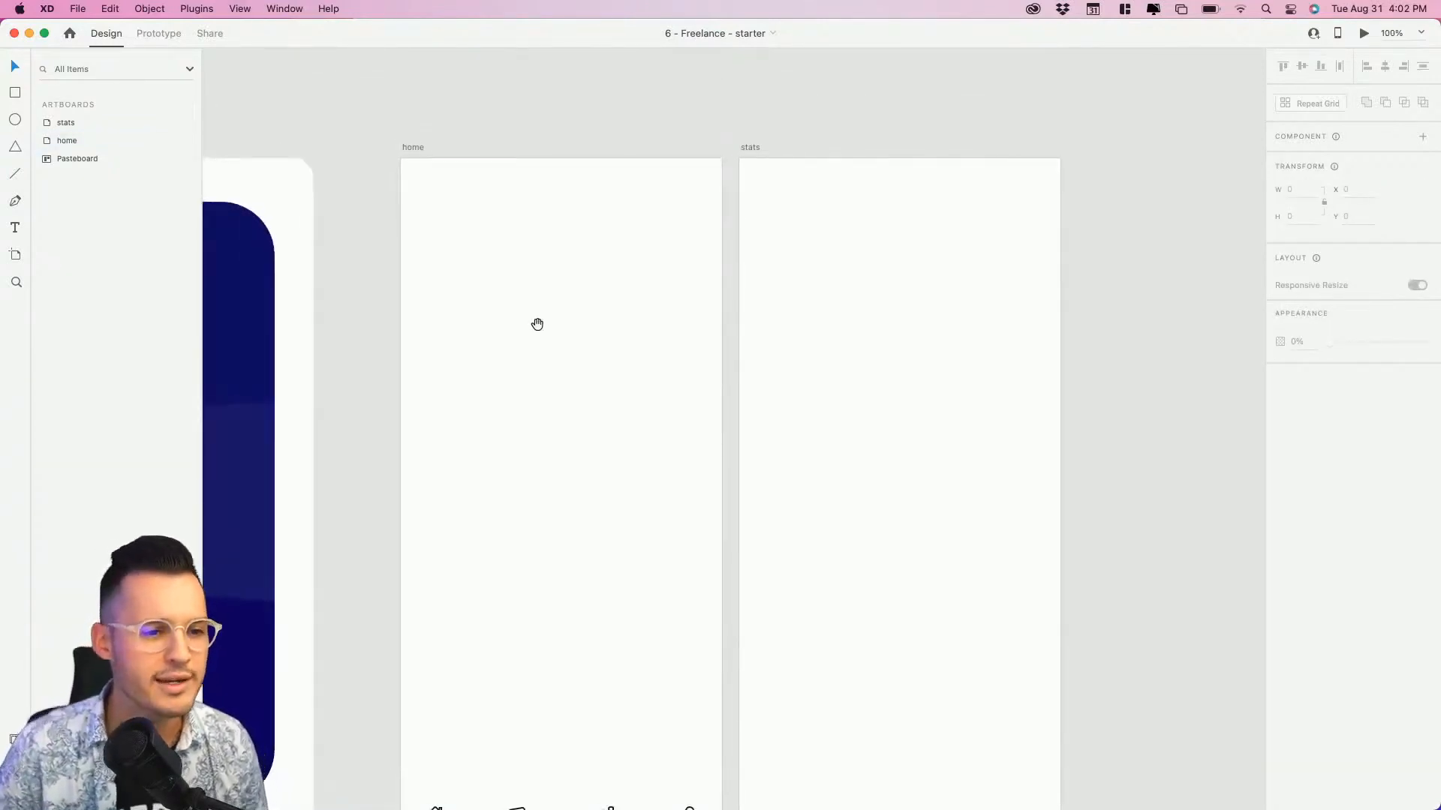
{"action": "left_click_drag", "start_coordinate": [537, 322], "coordinate": [605, 243]}
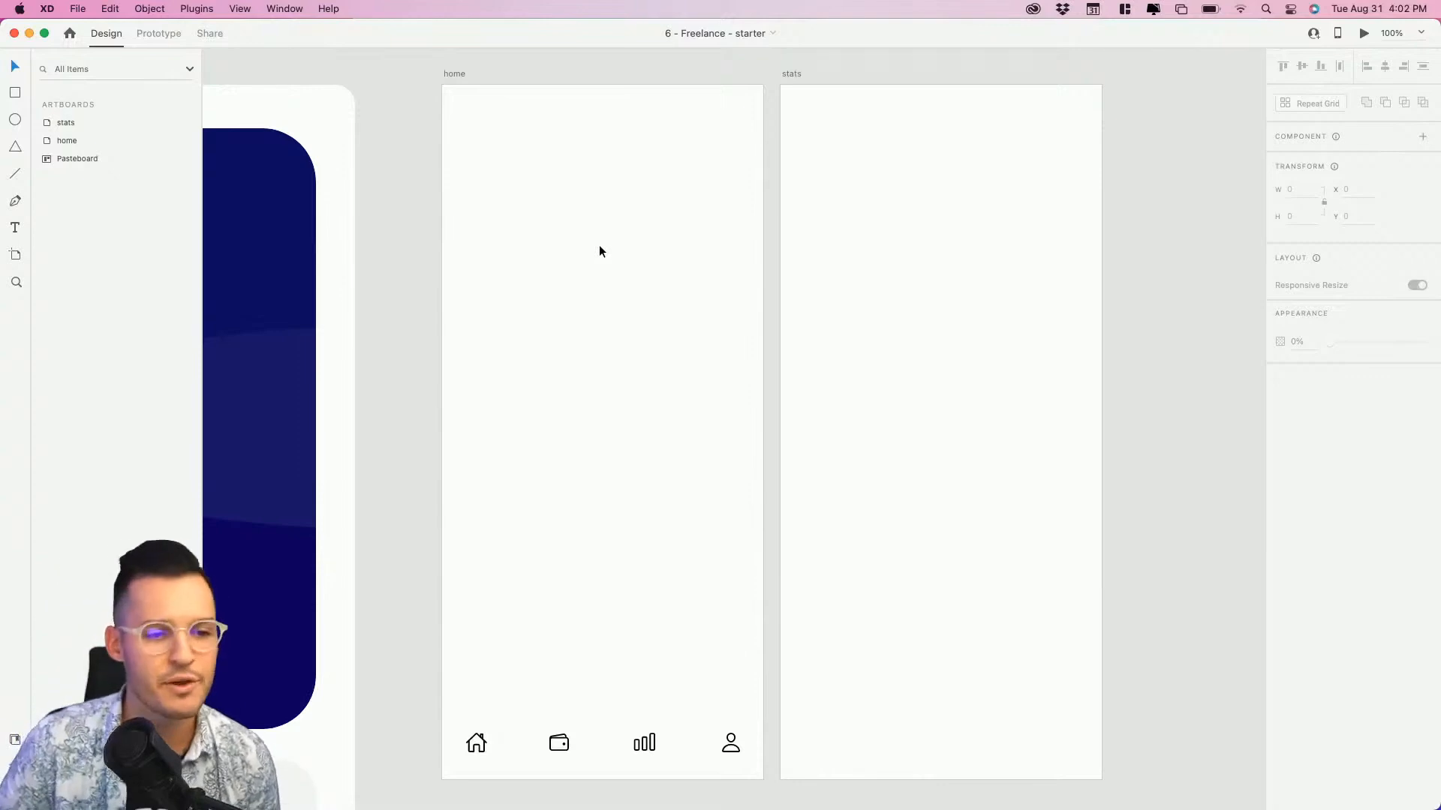
Add a greeting text to the home artboard consisting of "Hello" followed by a first name.
{"action": "left_click", "coordinate": [598, 246]}
{"action": "scroll", "coordinate": [605, 255], "scroll_direction": "left", "scroll_amount": 1}
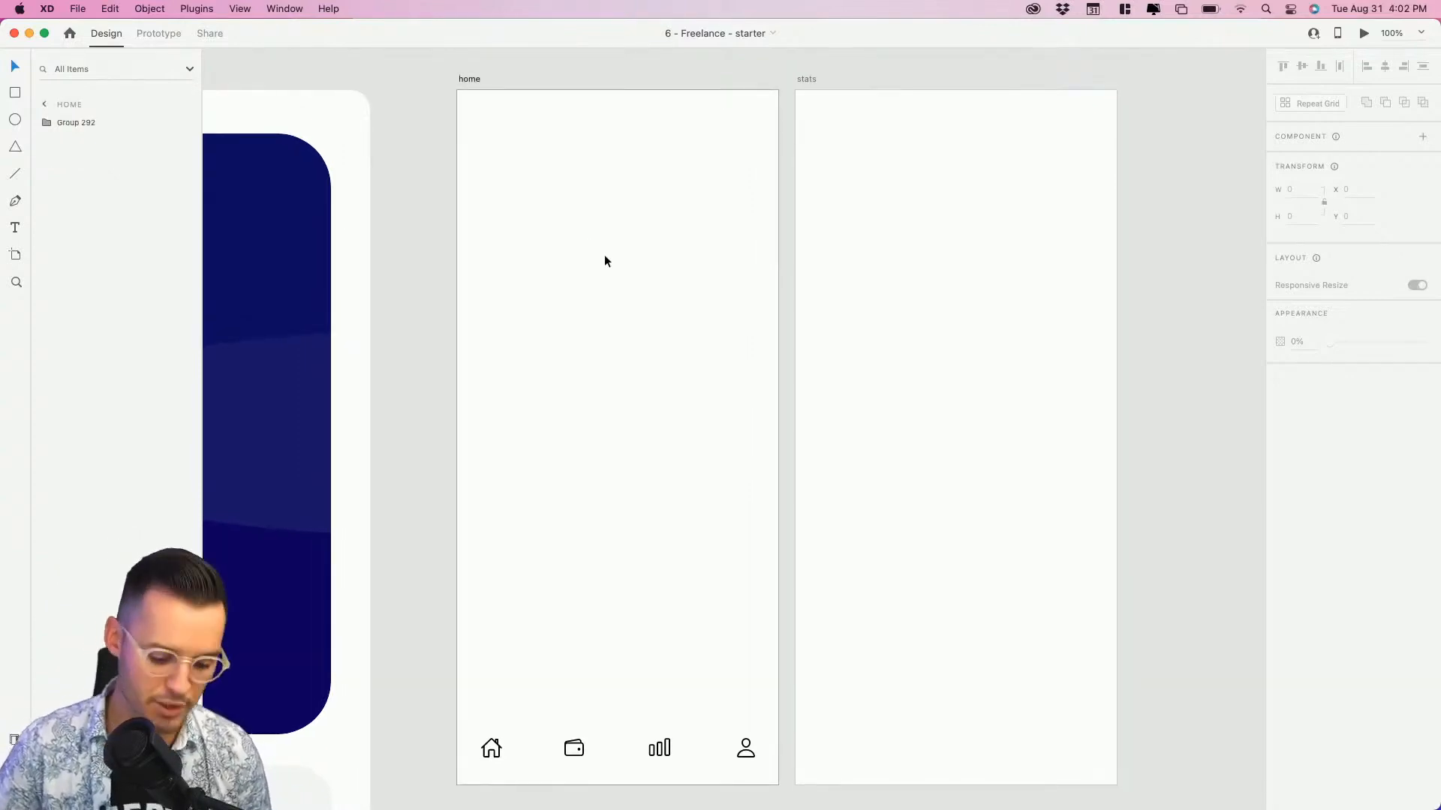
{"action": "left_click", "coordinate": [527, 260]}
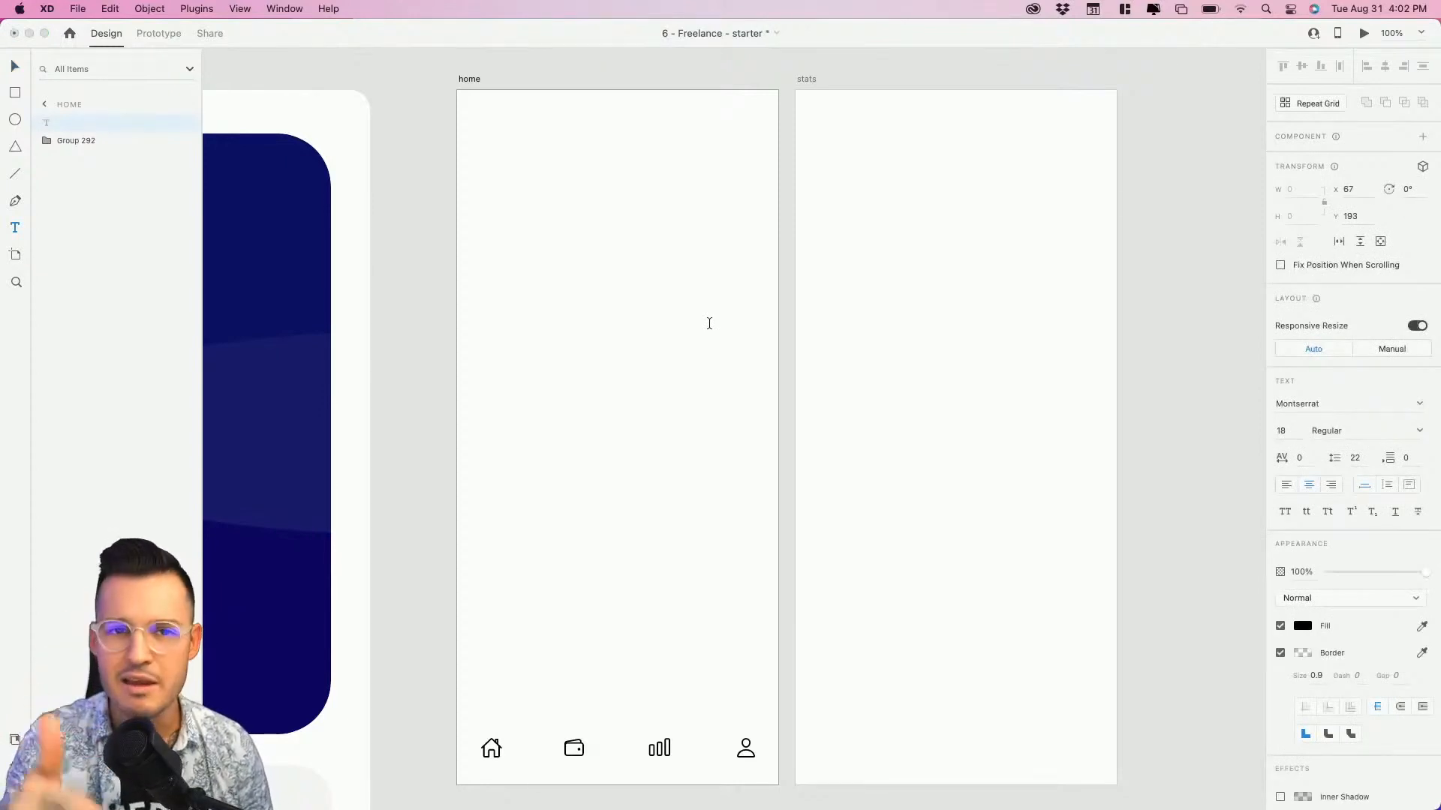
{"action": "type", "text": "Hello"}
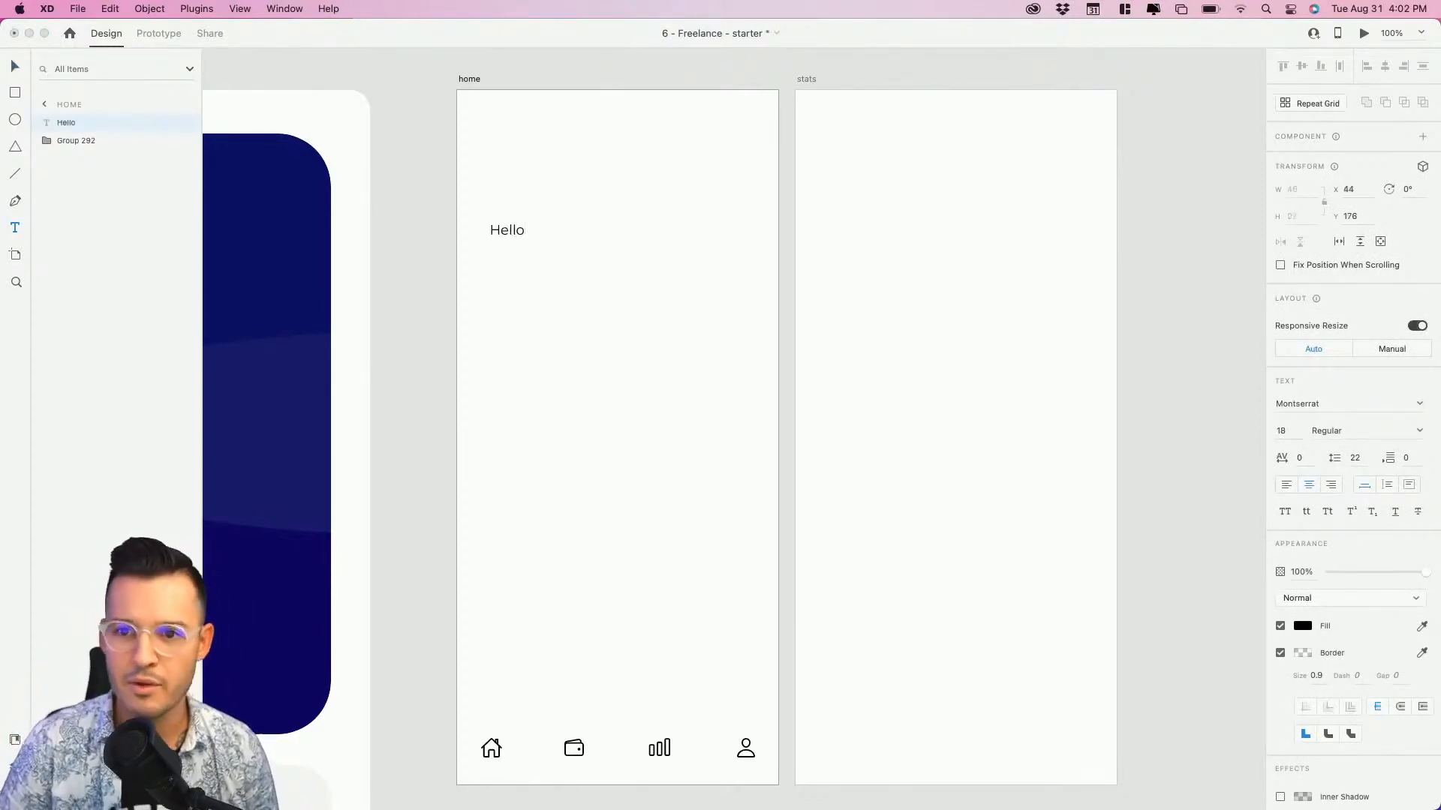
{"action": "type", "text": " Chris"}
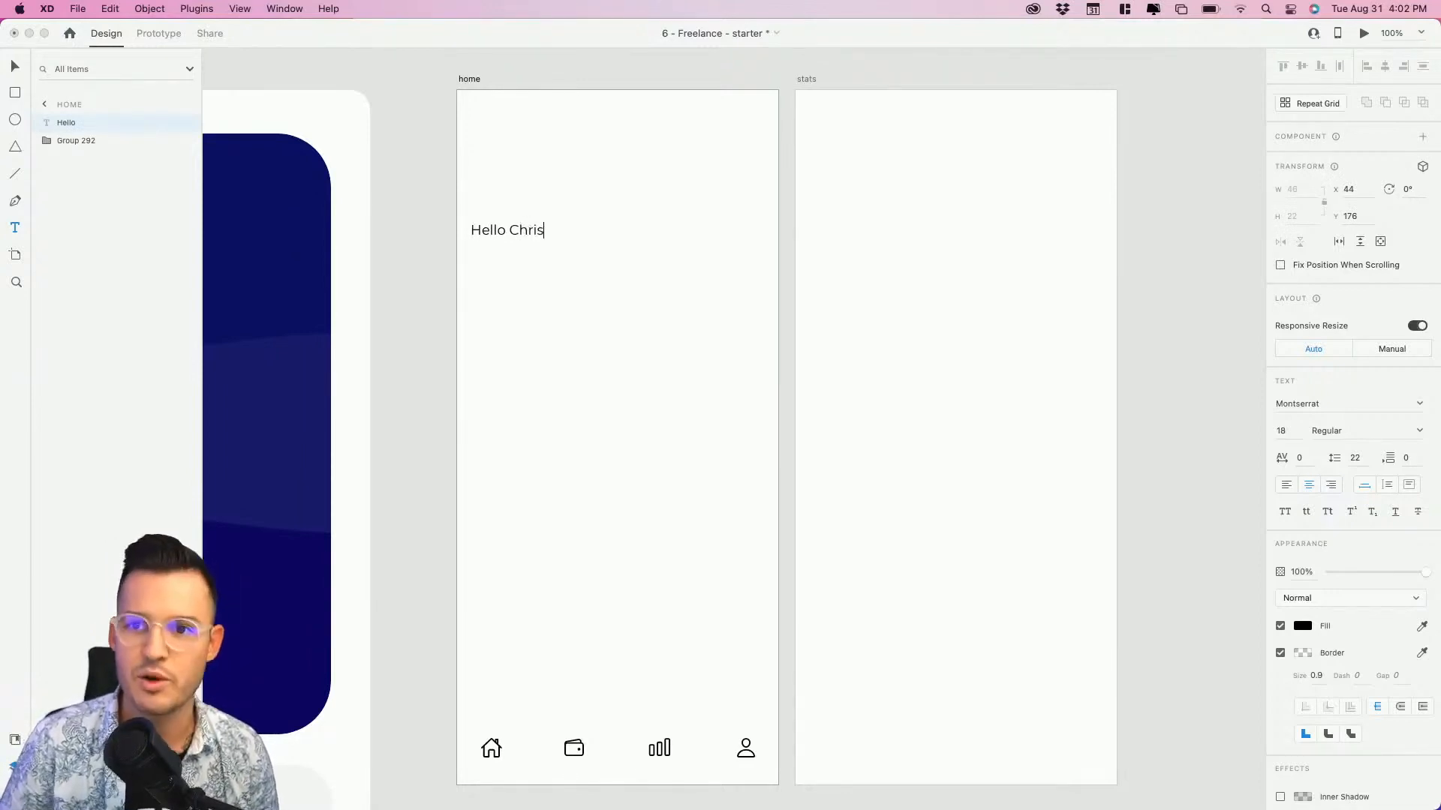
{"action": "key", "text": "Escape"}
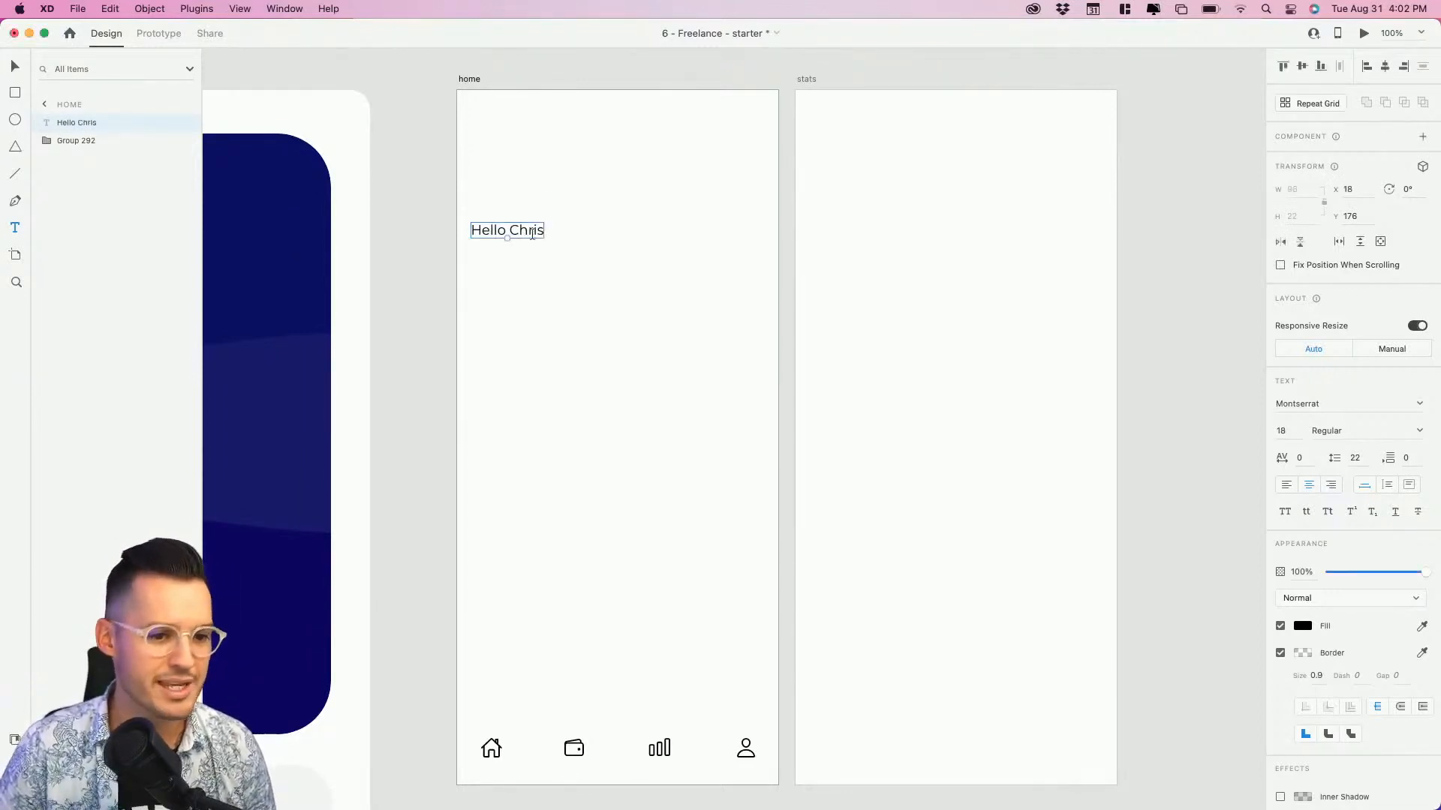
Move the greeting text to about X 33, Y 136 on the home artboard.
{"action": "key", "text": "v"}
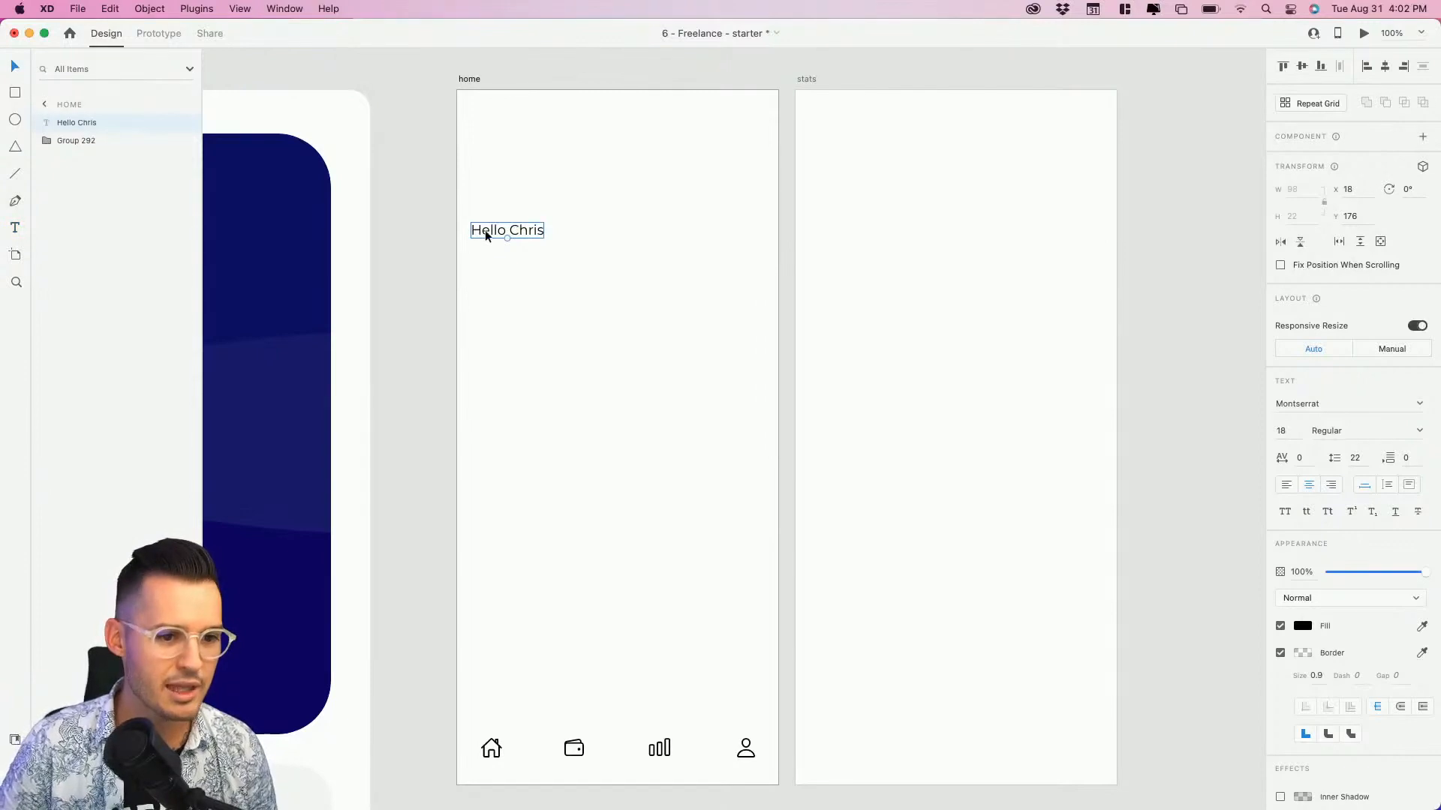
{"action": "left_click_drag", "start_coordinate": [486, 235], "coordinate": [499, 206]}
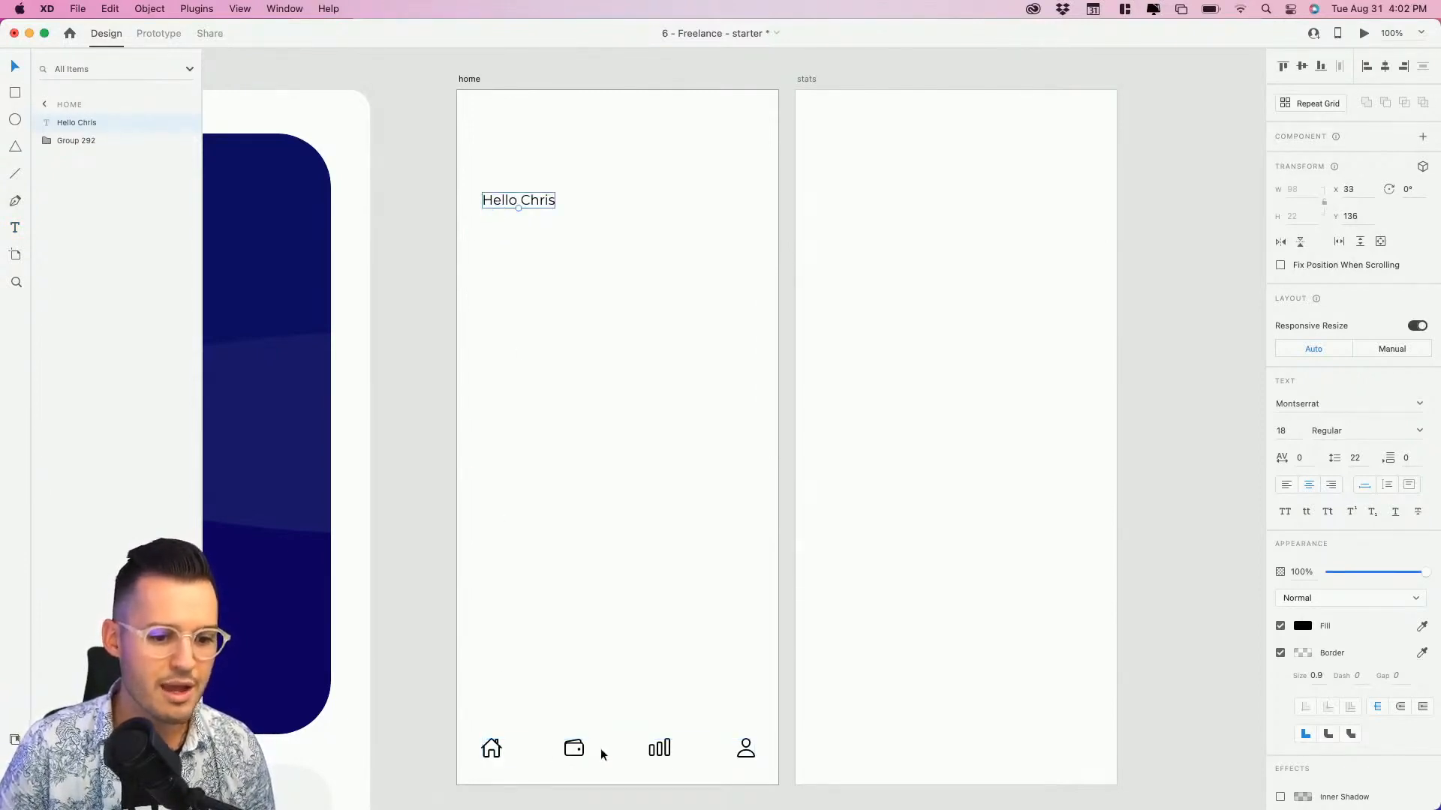
{"action": "left_click", "coordinate": [461, 150]}
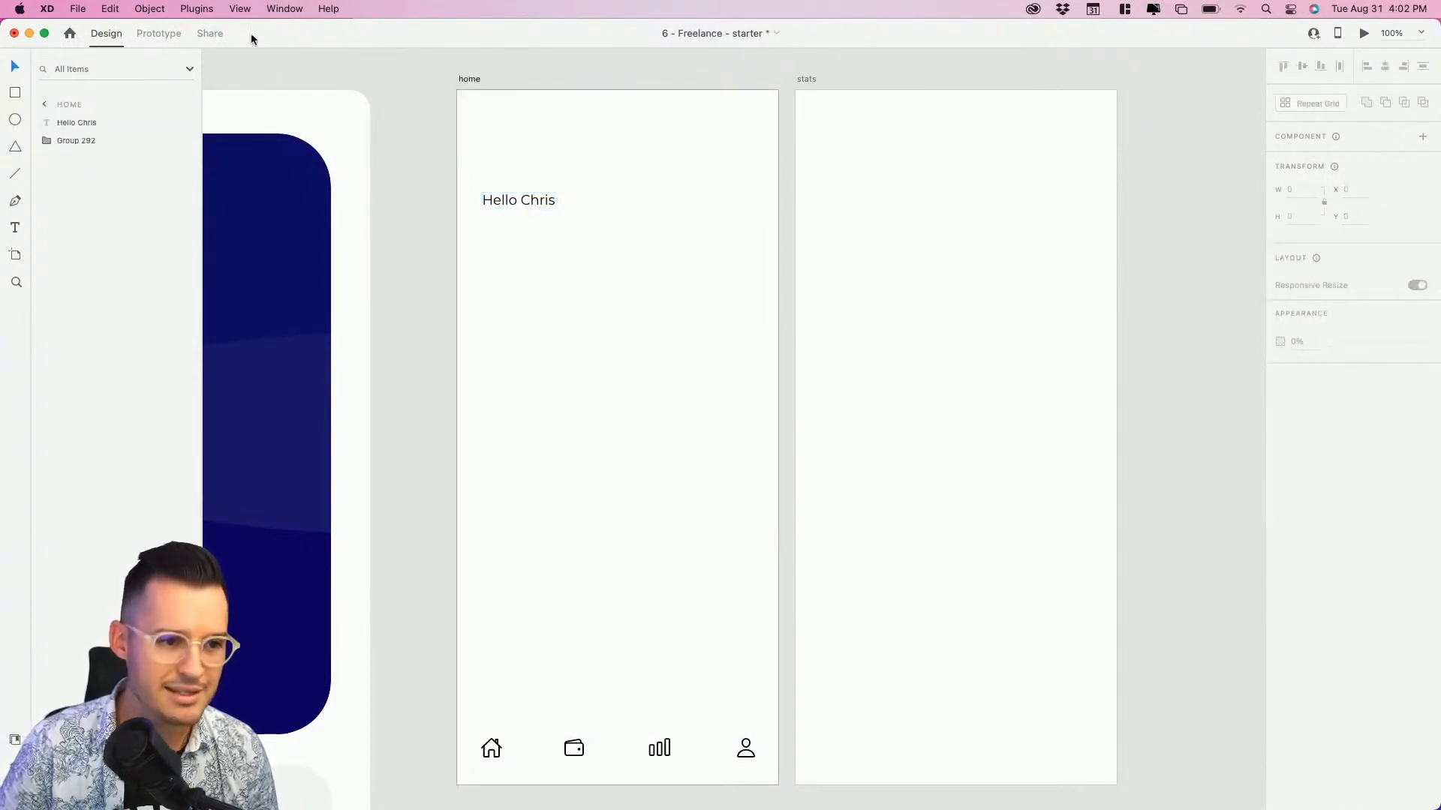
Show all guides and place a vertical guide on the home artboard along the greeting text's left edge.
{"action": "left_click", "coordinate": [231, 6]}
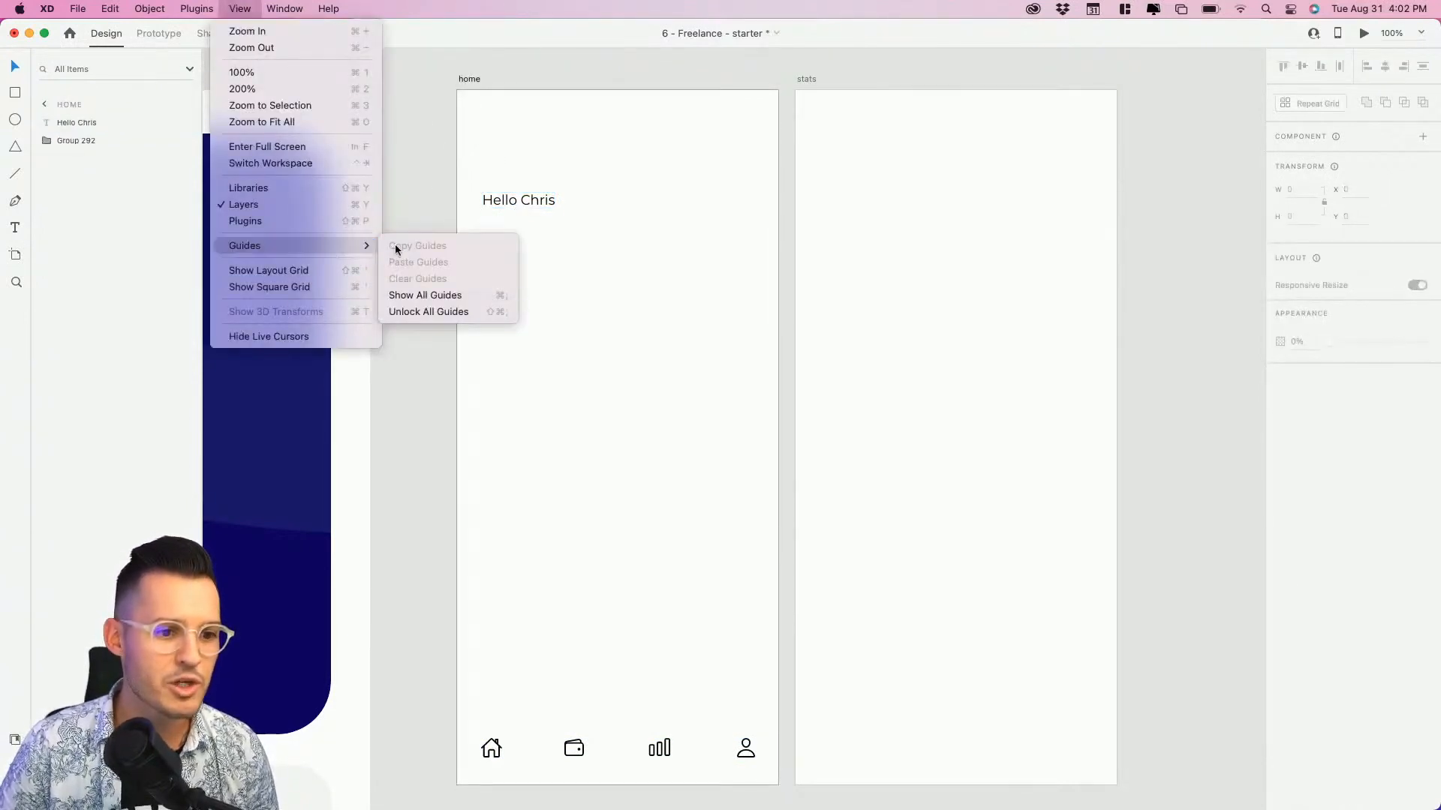
{"action": "mouse_move", "coordinate": [358, 249]}
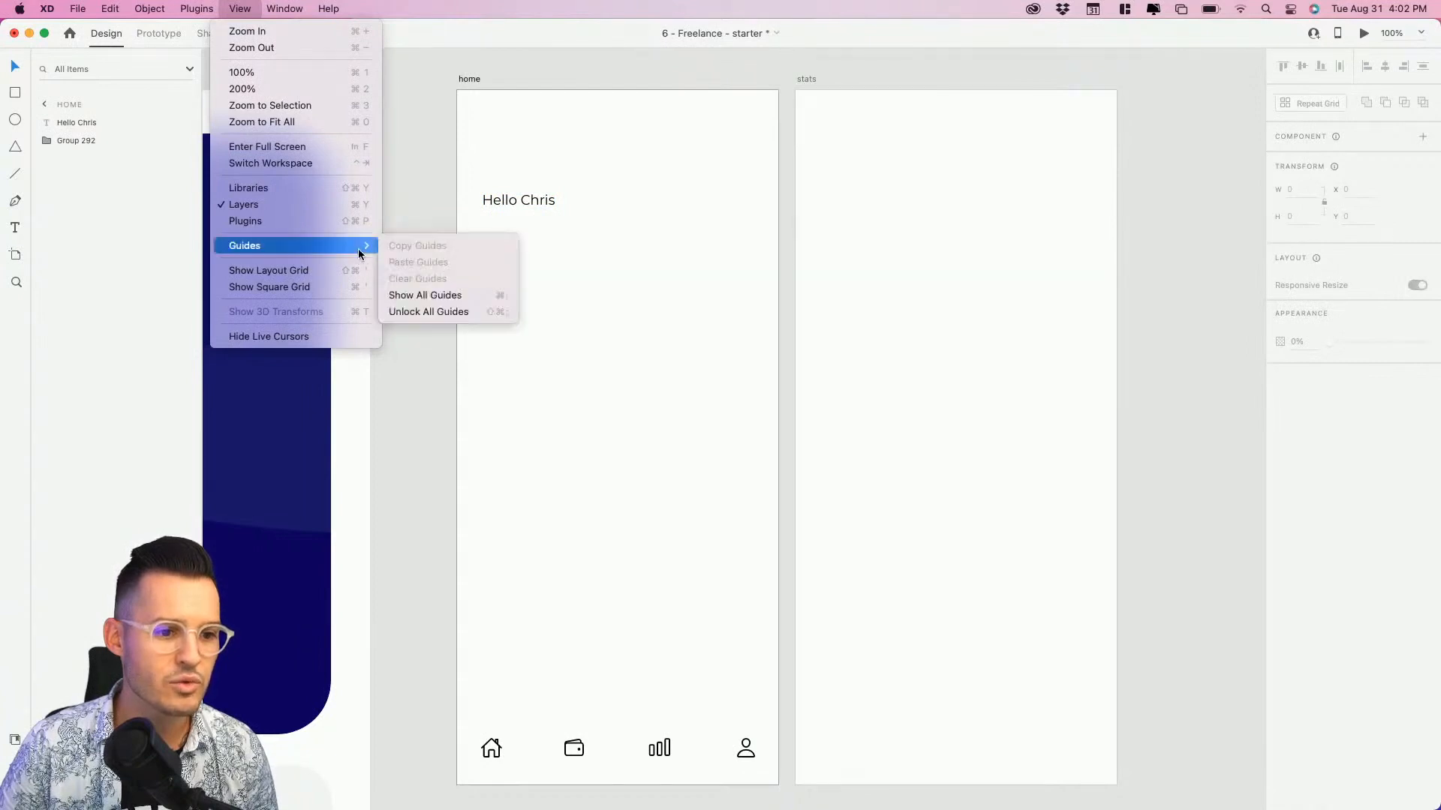
{"action": "left_click", "coordinate": [452, 296]}
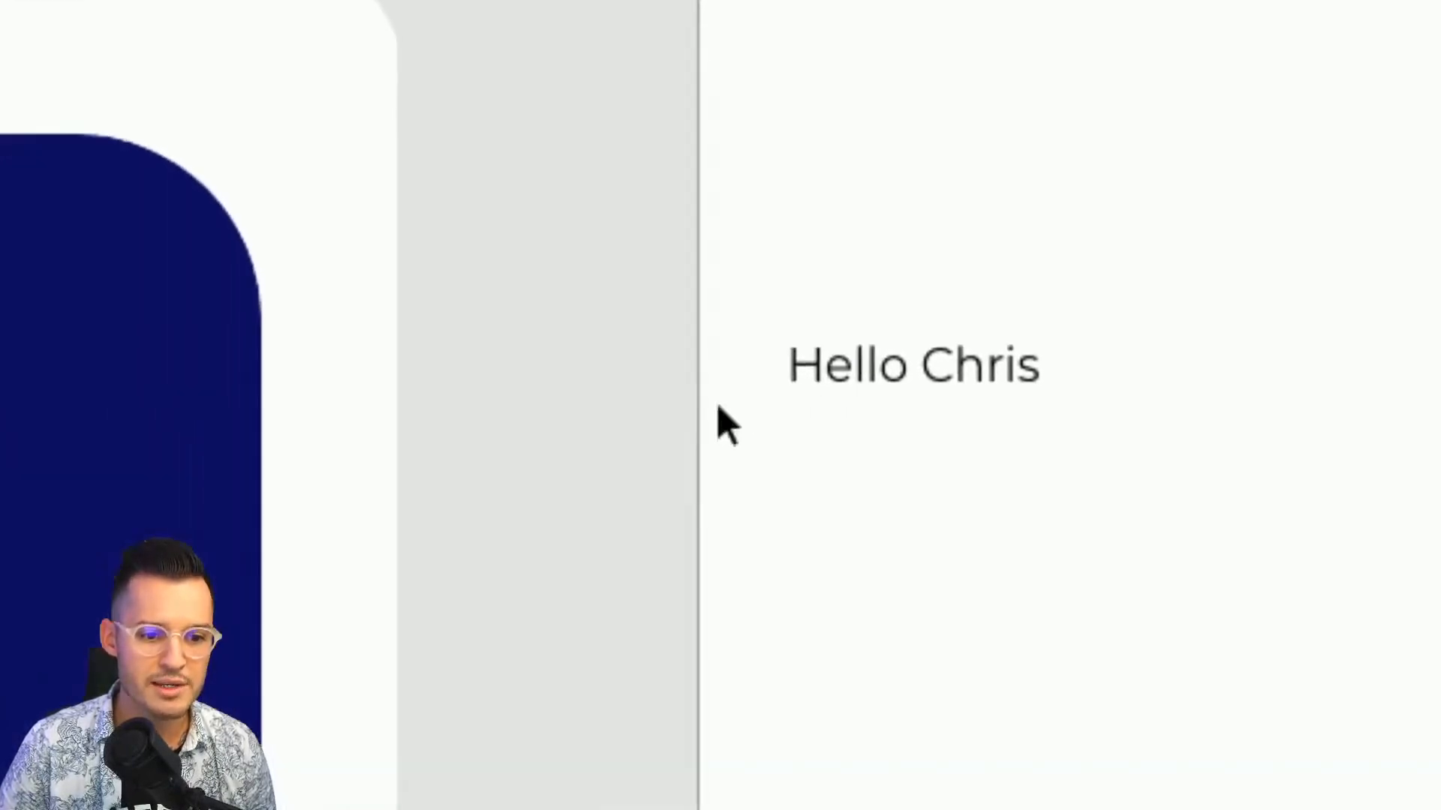
{"action": "mouse_move", "coordinate": [718, 402]}
{"action": "left_mouse_down"}
{"action": "mouse_move", "coordinate": [799, 406]}
{"action": "mouse_move", "coordinate": [720, 404]}
{"action": "left_mouse_up"}
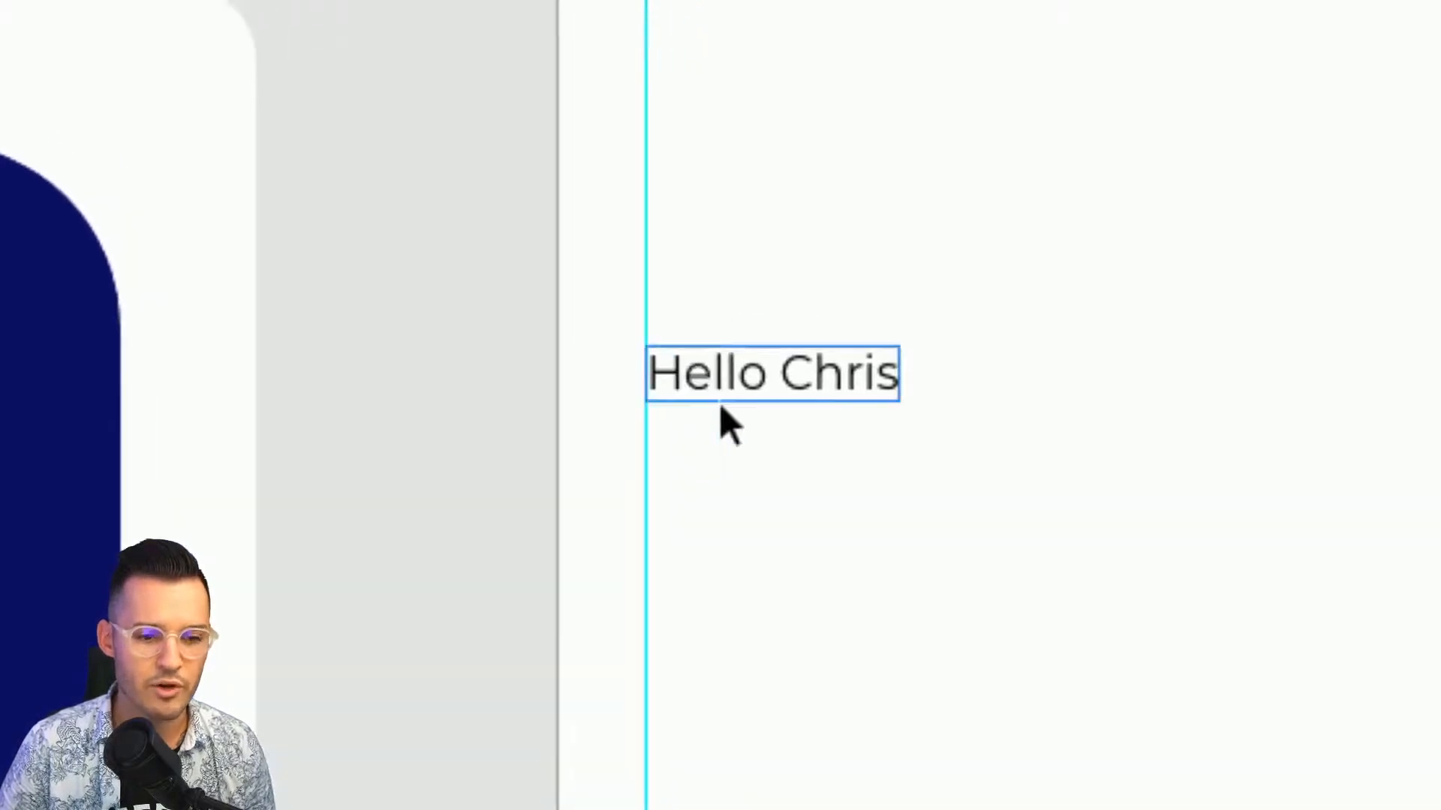
Place a second vertical guide on the home artboard at X 396, 32 from its right edge.
{"action": "left_click_drag", "start_coordinate": [503, 514], "coordinate": [536, 243]}
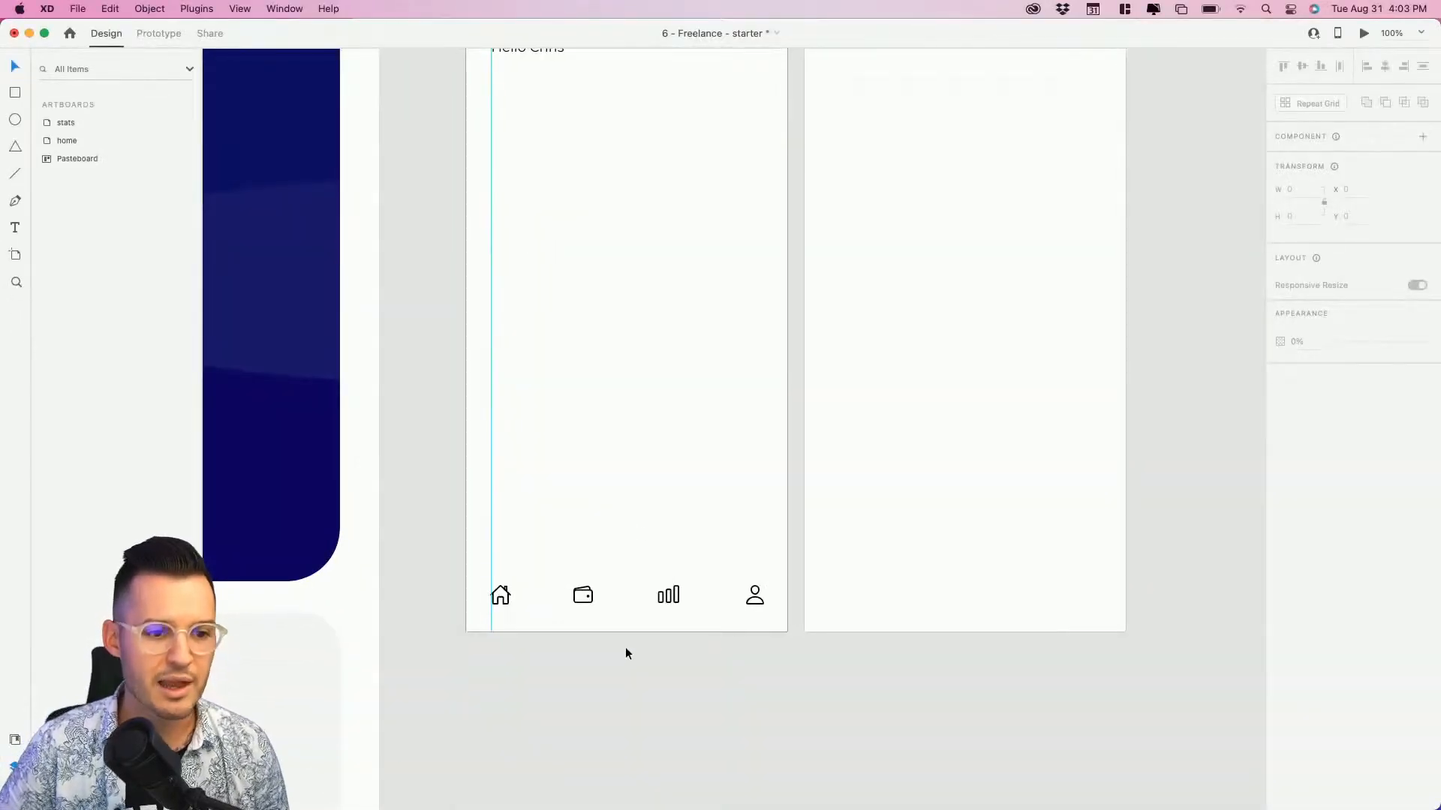
{"action": "left_click_drag", "start_coordinate": [698, 273], "coordinate": [685, 395]}
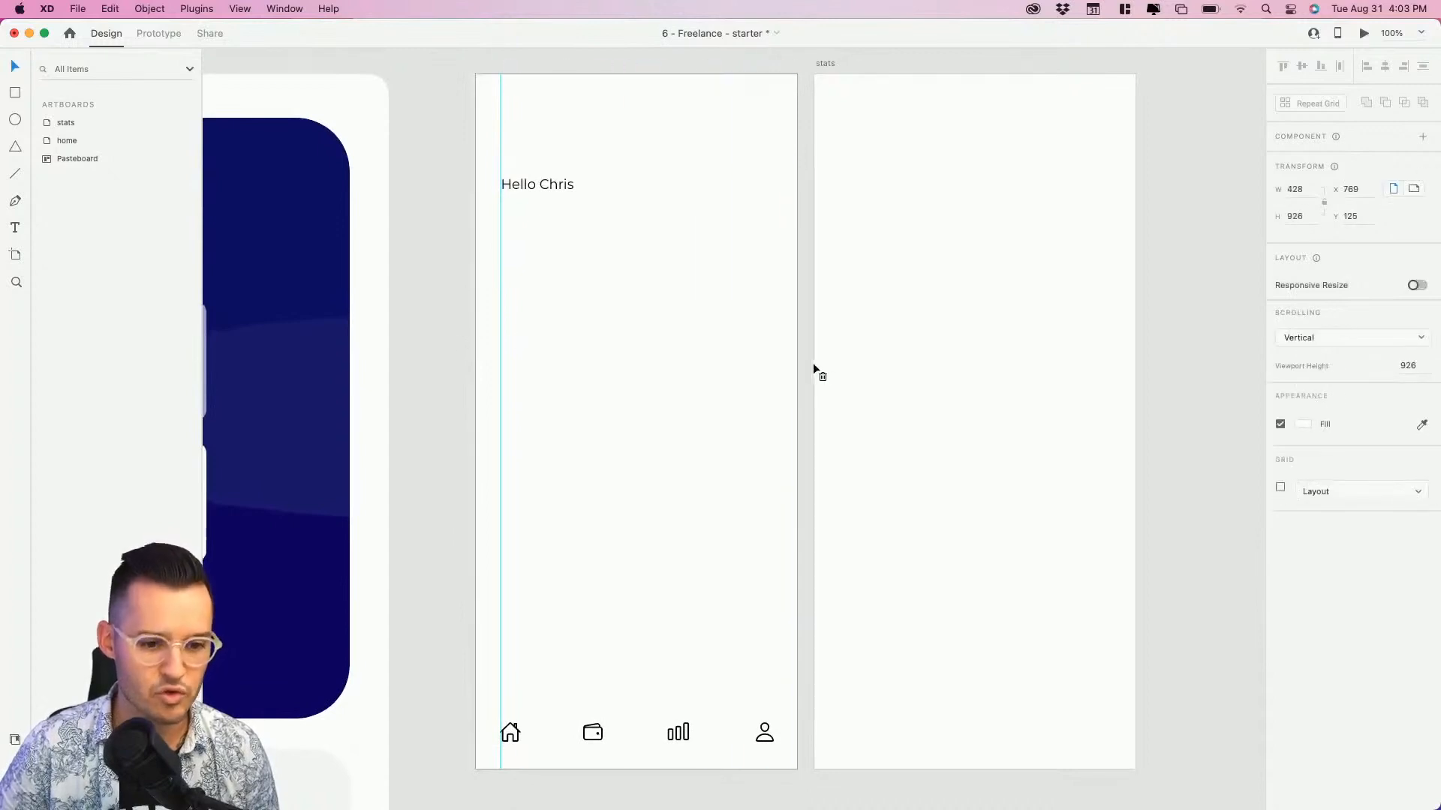
{"action": "left_click_drag", "start_coordinate": [809, 370], "coordinate": [772, 367]}
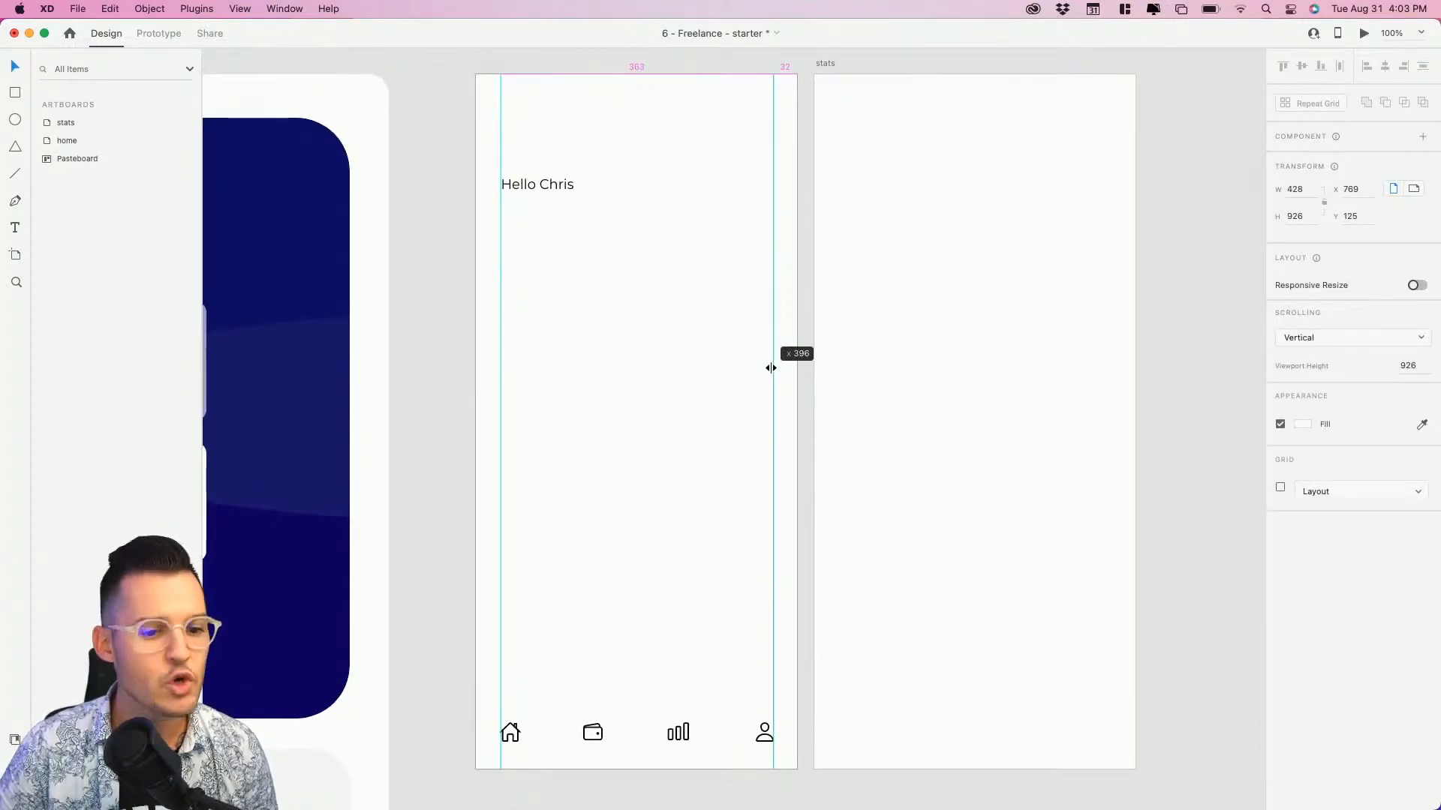
{"action": "left_click_drag", "start_coordinate": [771, 368], "coordinate": [772, 368]}
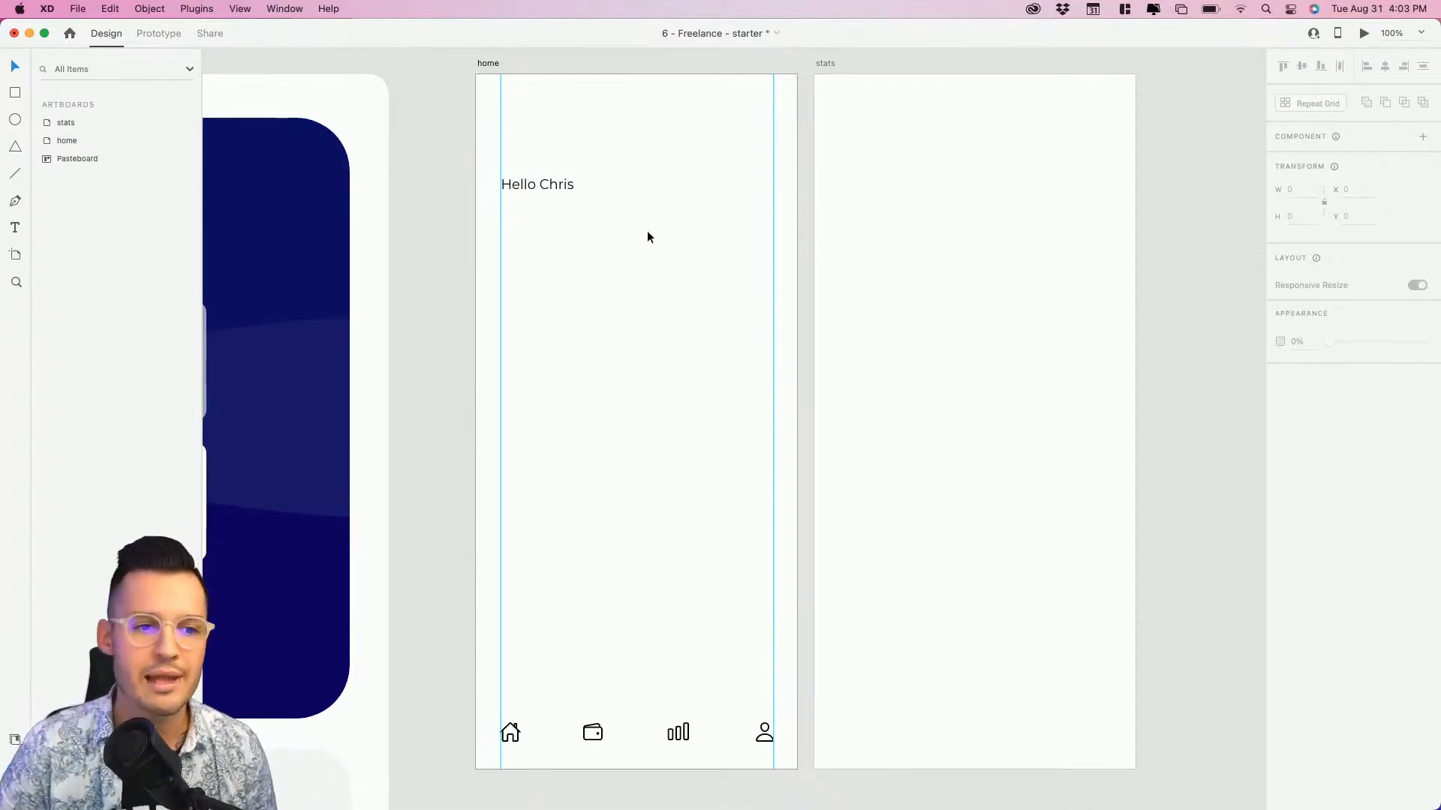
Turn on the layout grid for the home artboard.
{"action": "scroll", "coordinate": [648, 237], "scroll_direction": "up", "scroll_amount": 2}
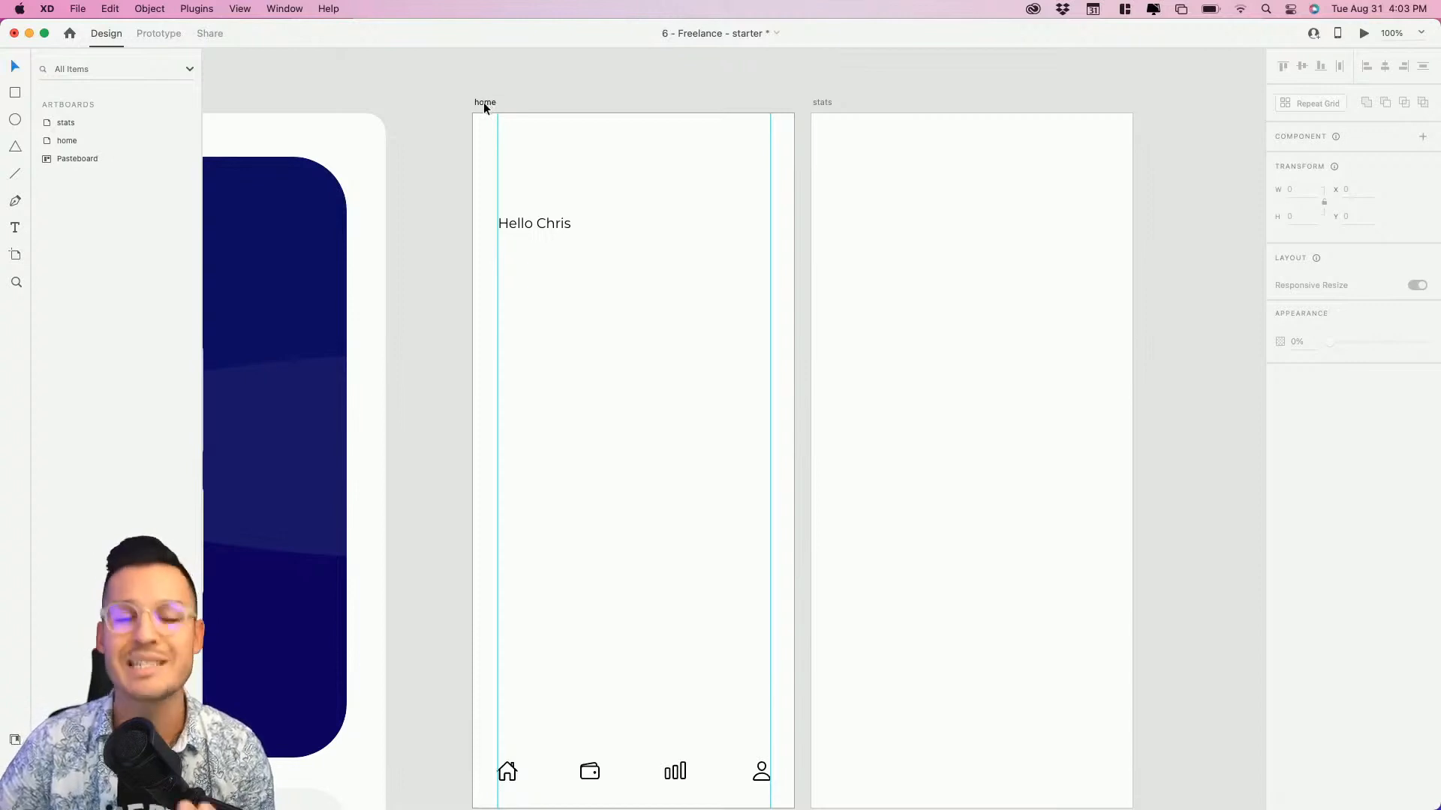
{"action": "left_click", "coordinate": [484, 103]}
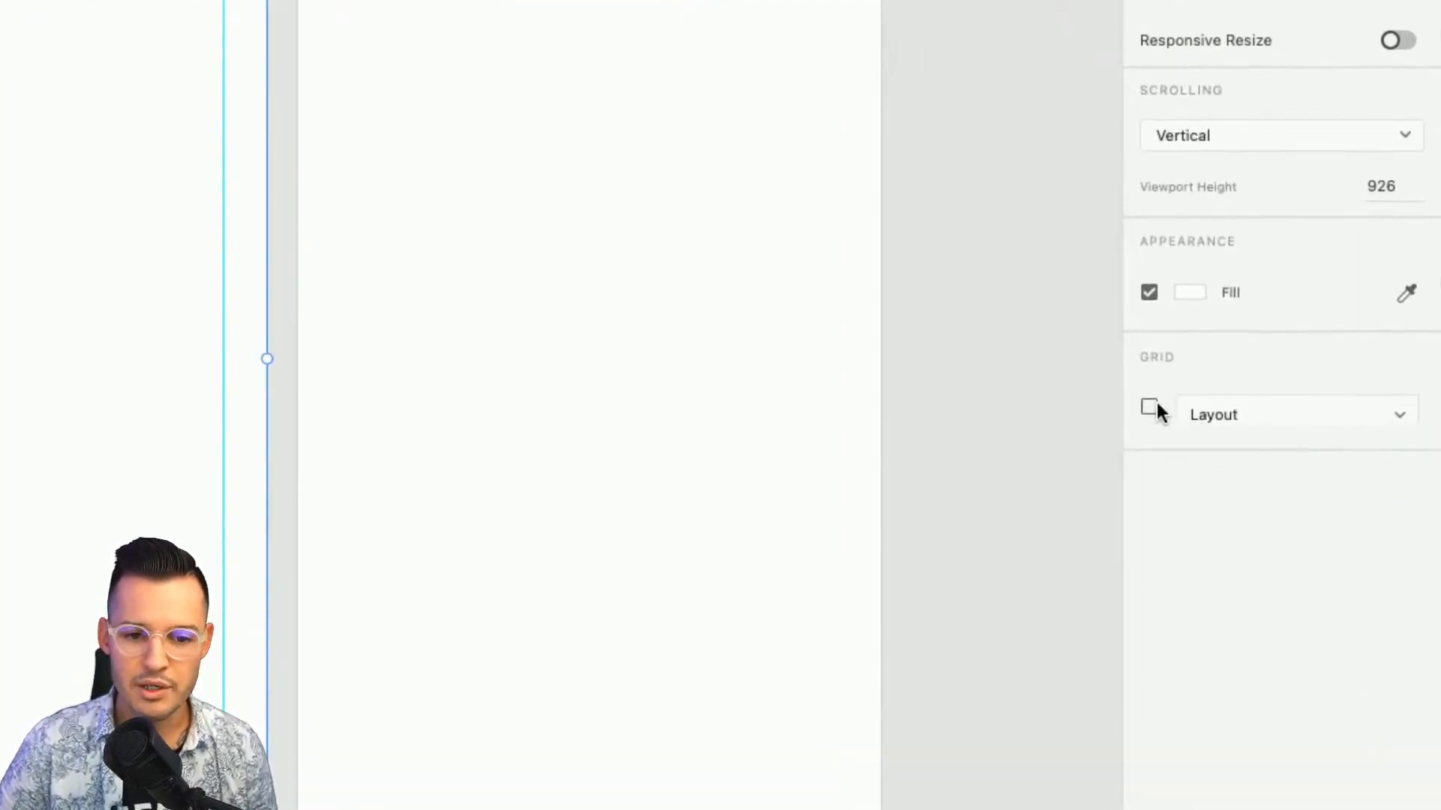
{"action": "left_click", "coordinate": [1151, 392]}
Try the square grid type on the home artboard, and return it to the layout grid.
{"action": "left_click", "coordinate": [1268, 419]}
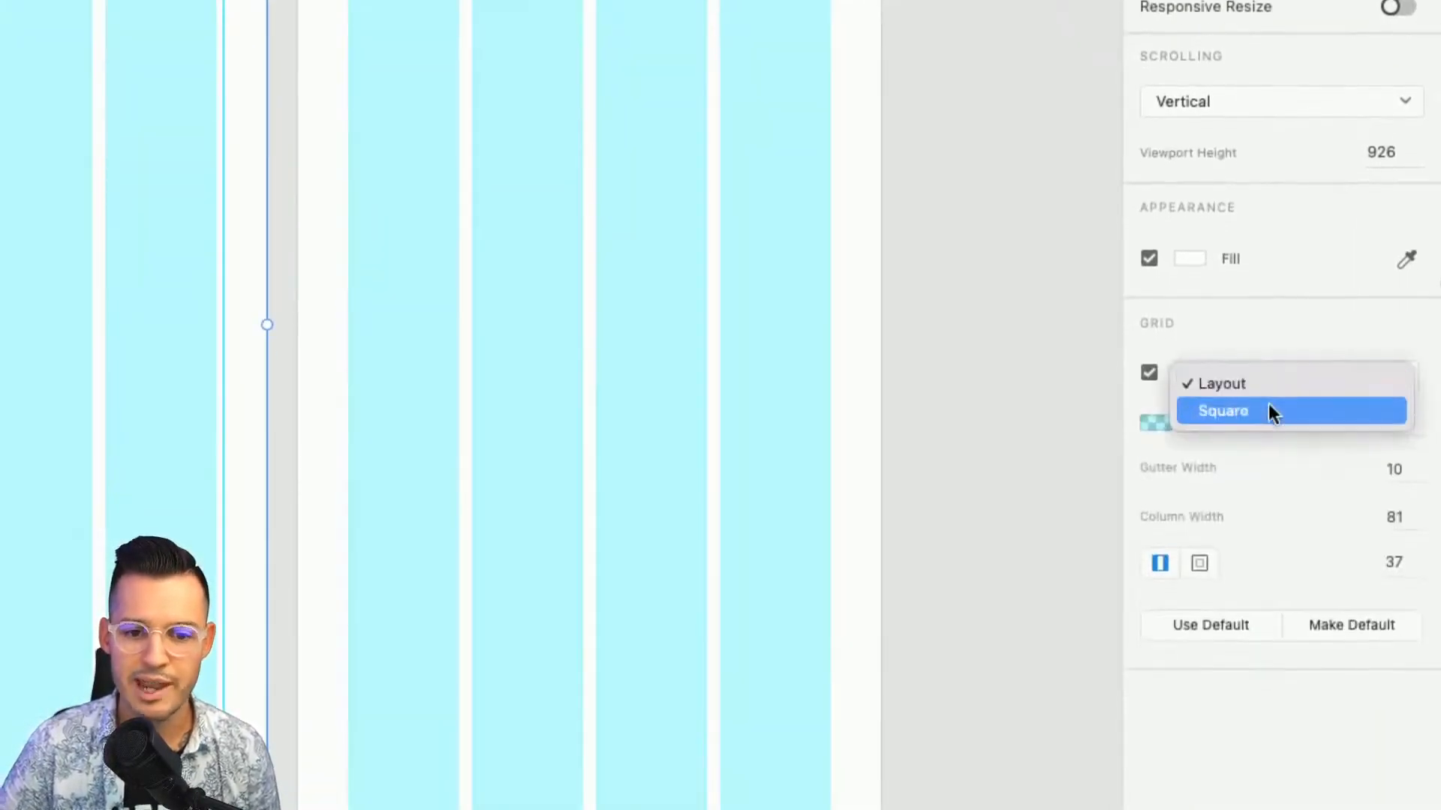
{"action": "left_click", "coordinate": [1268, 446]}
{"action": "left_click", "coordinate": [1268, 403]}
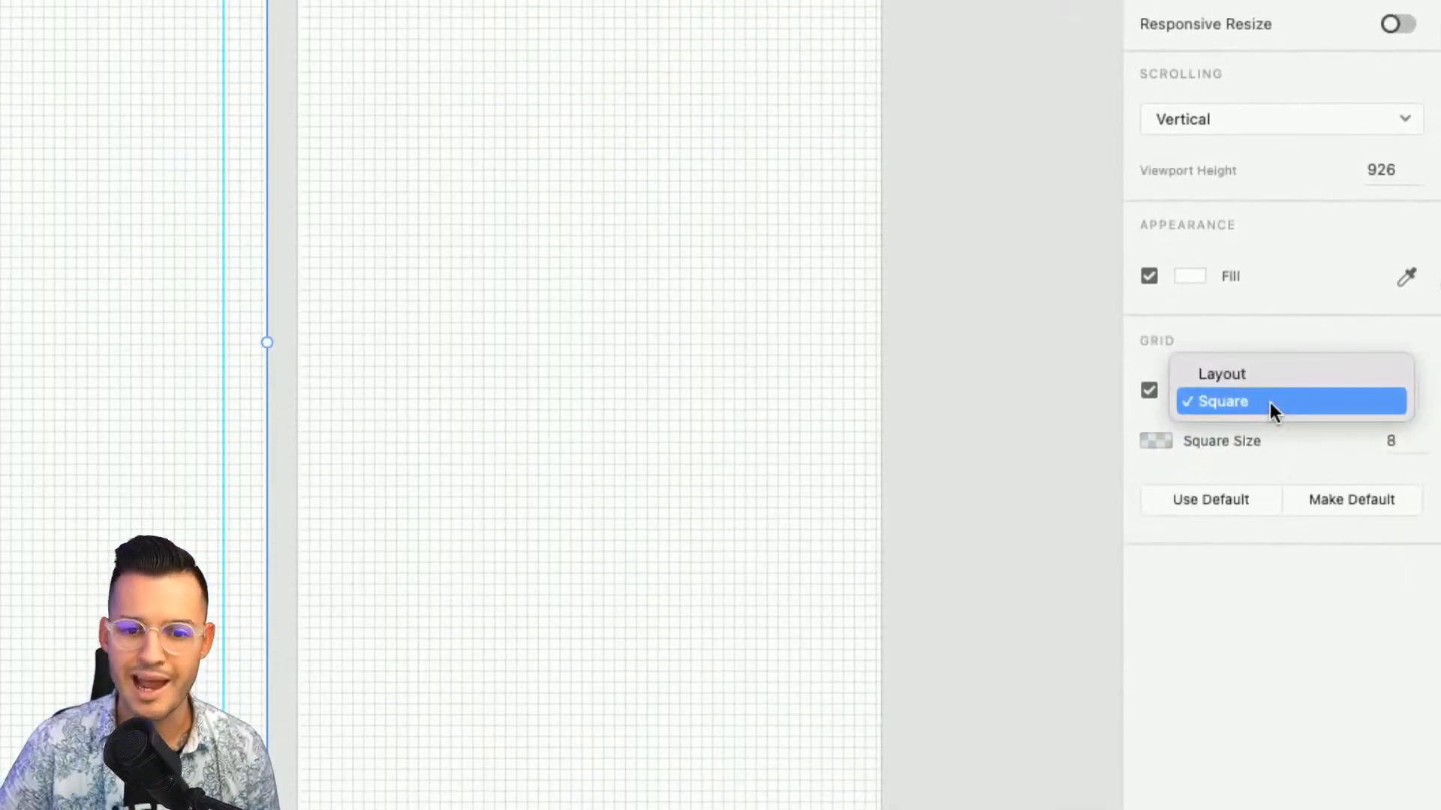
{"action": "left_click", "coordinate": [1270, 402]}
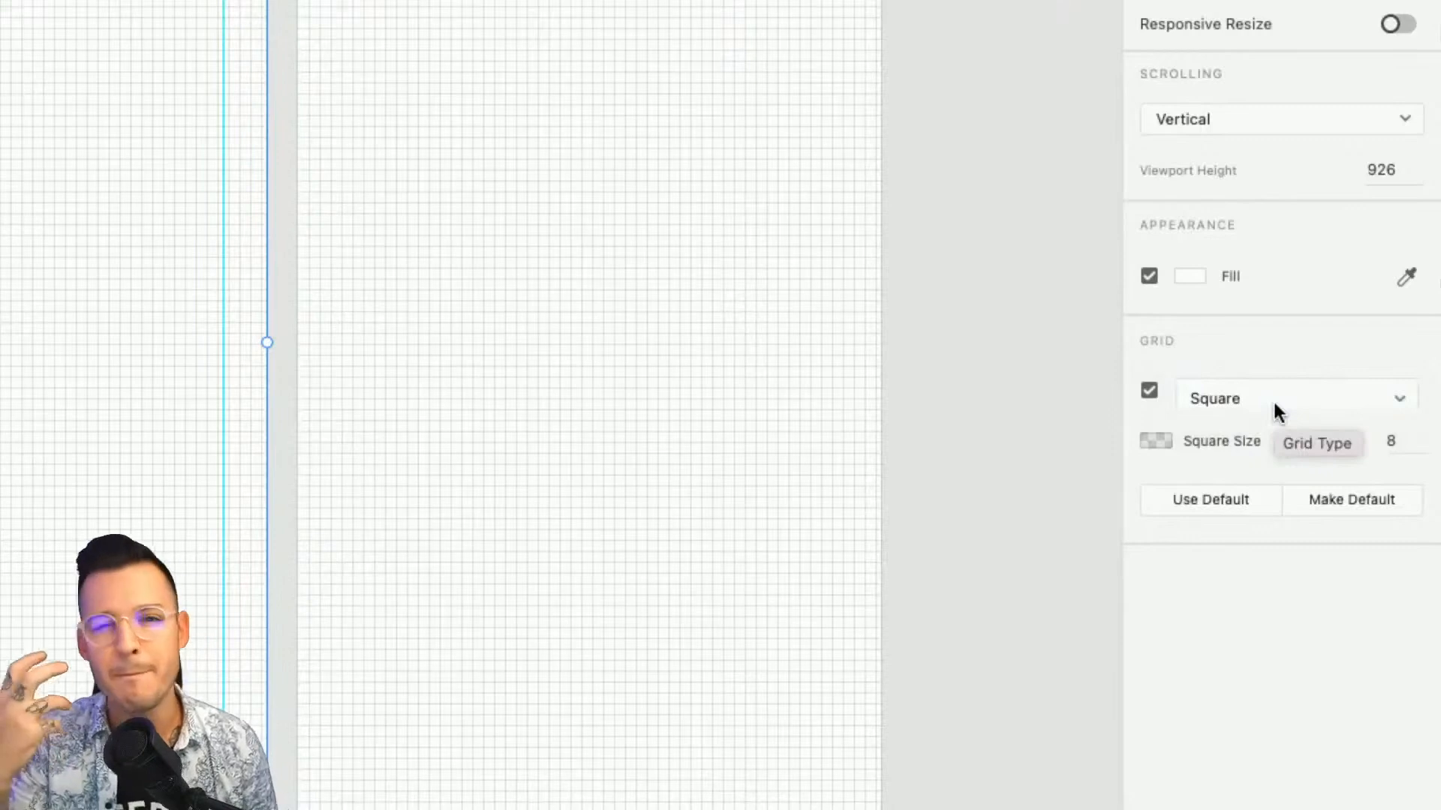
{"action": "left_click", "coordinate": [1275, 404]}
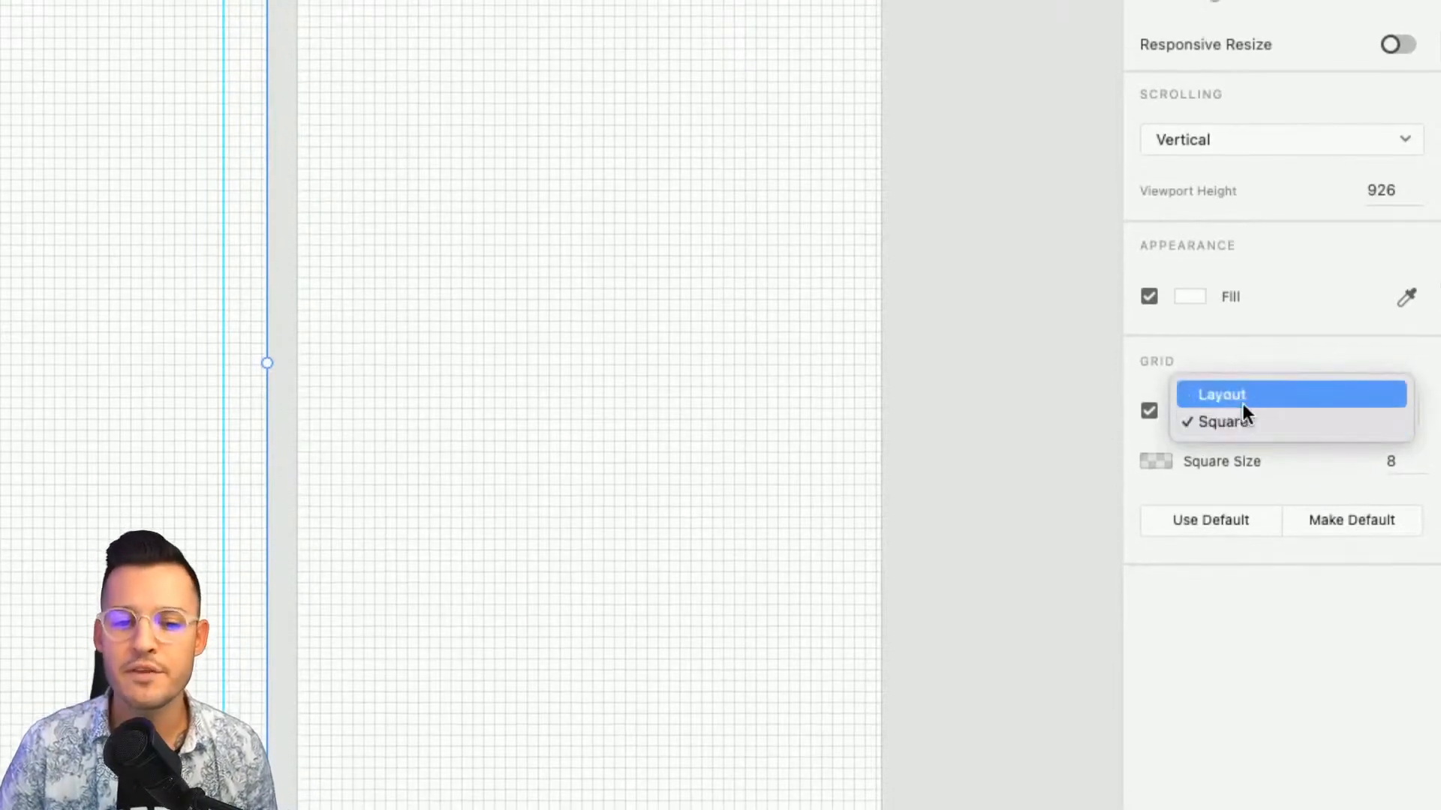
{"action": "left_click", "coordinate": [1242, 395]}
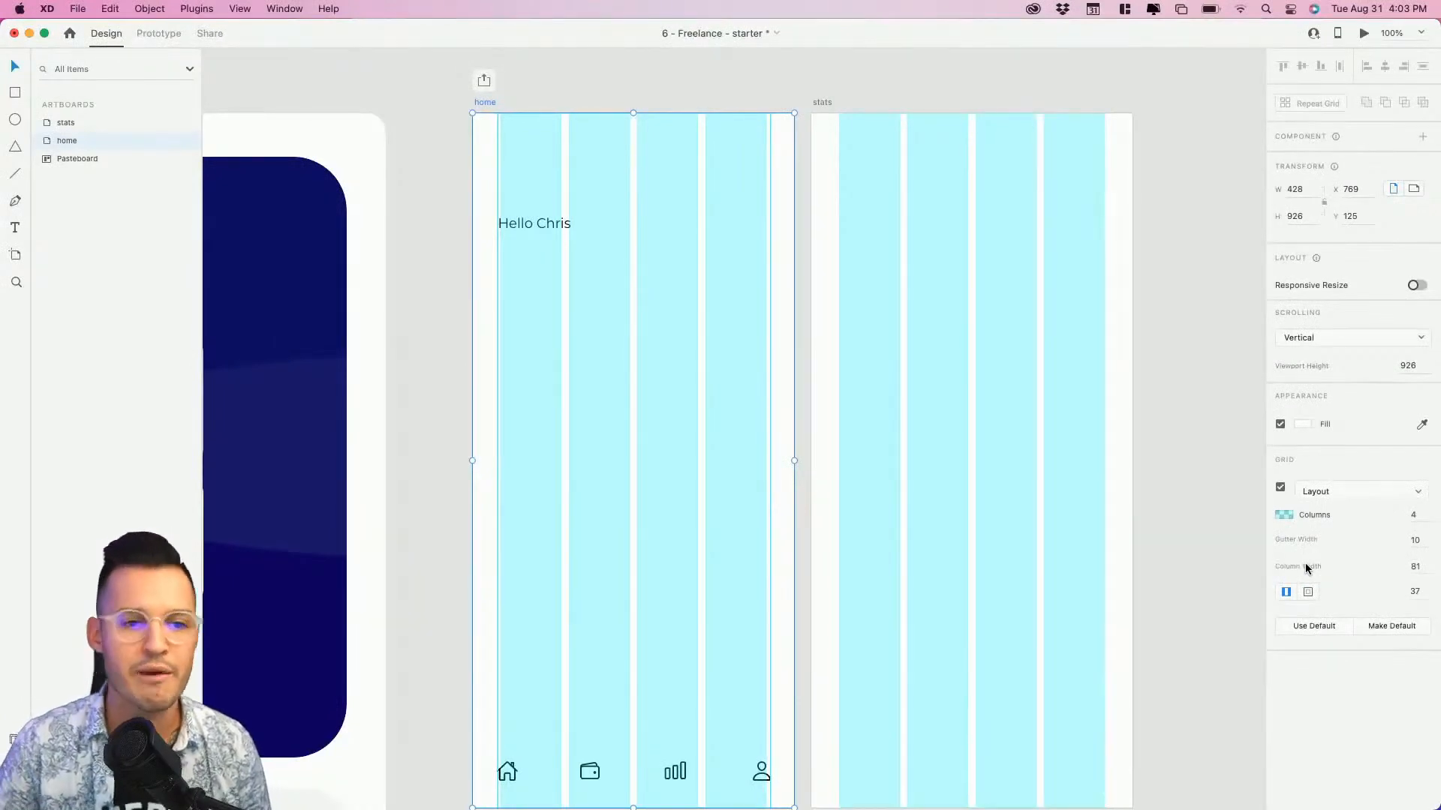
Set the home artboard's layout grid to 6 columns.
{"action": "key", "text": "Up"}
{"action": "key", "text": "Up"}
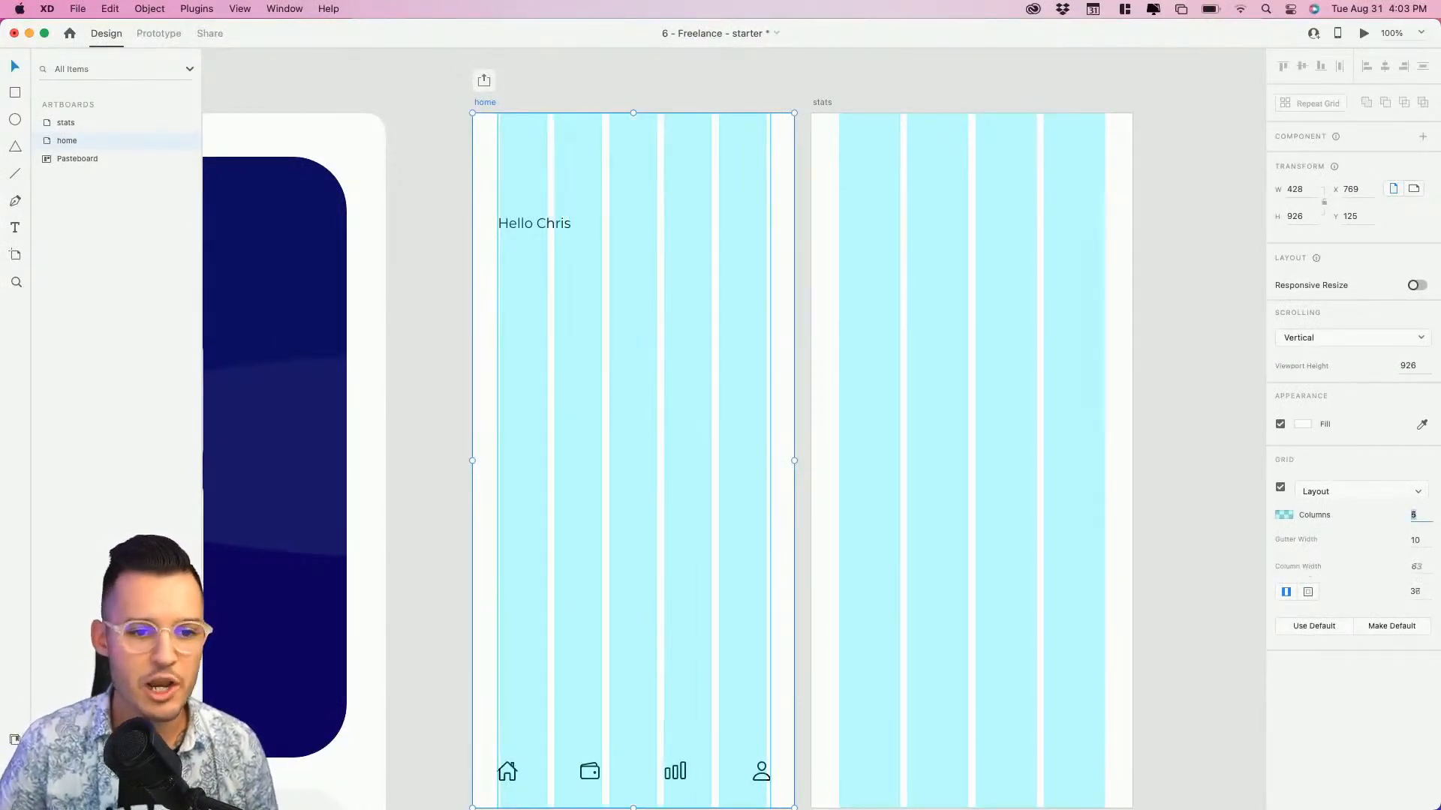
{"action": "key", "text": "Down"}
{"action": "key", "text": "Down"}
{"action": "key", "text": "Up"}
{"action": "key", "text": "Up"}
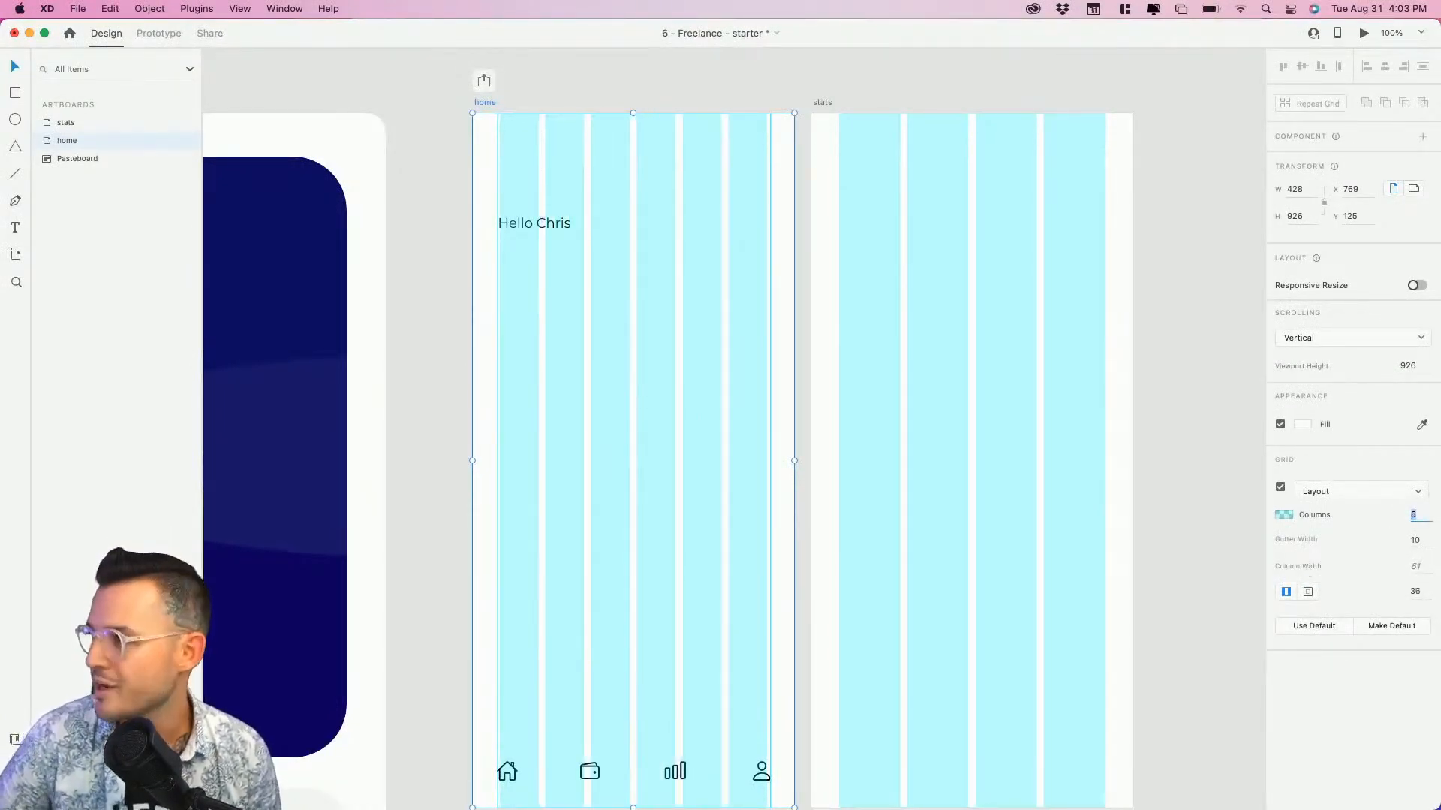
Set the home artboard's layout grid to 4 columns with a gutter width of 8.
{"action": "key", "text": "Down"}
{"action": "key", "text": "Down"}
{"action": "left_click", "coordinate": [1422, 540]}
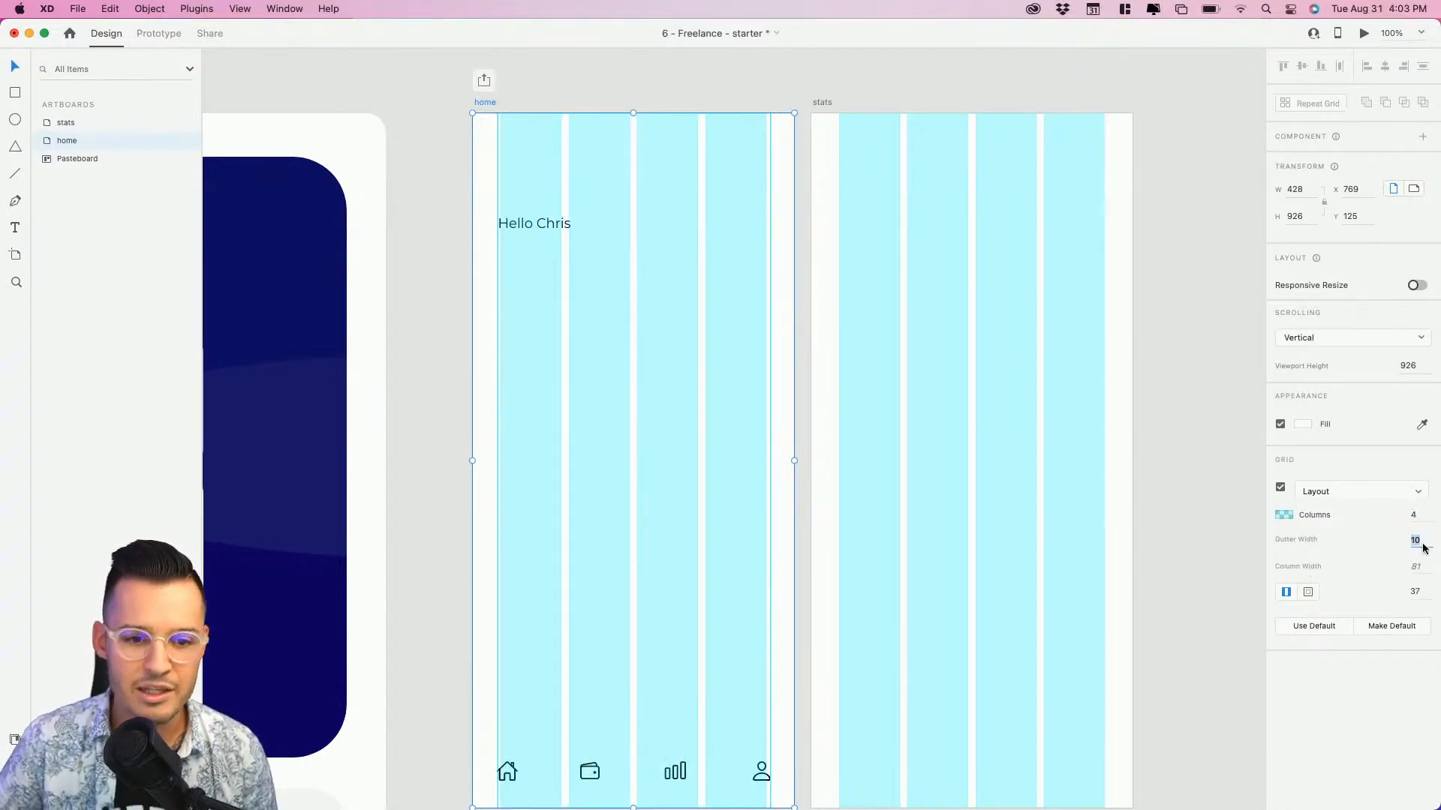
{"action": "key", "text": "Up"}
{"action": "key", "text": "Up"}
{"action": "key", "text": "Down"}
{"action": "key", "text": "Down"}
{"action": "key", "text": "Down"}
{"action": "key", "text": "Down"}
{"action": "key", "text": "Down"}
{"action": "key", "text": "Down"}
{"action": "key", "text": "Down"}
{"action": "key", "text": "Down"}
{"action": "key", "text": "Down"}
{"action": "key", "text": "Down"}
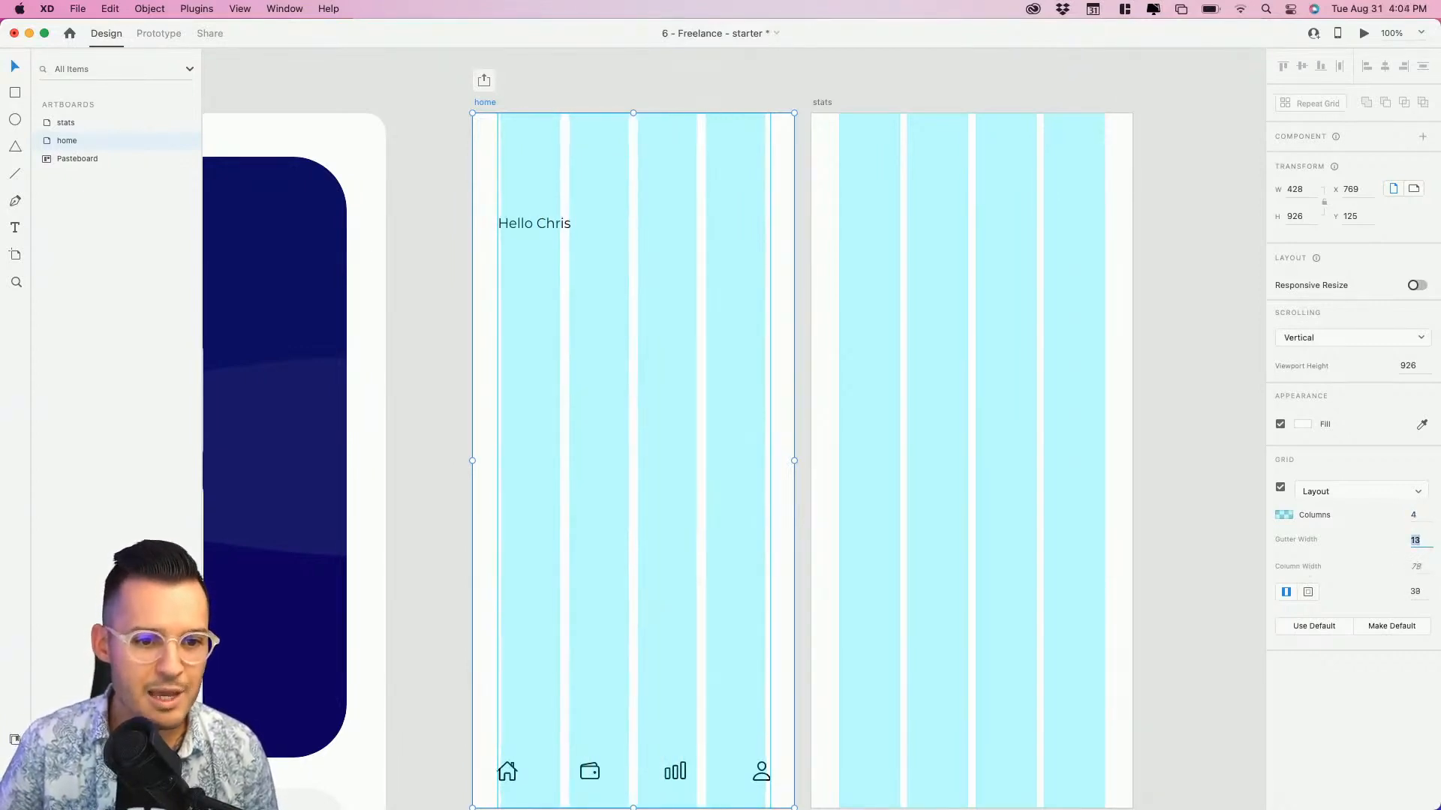
{"action": "key", "text": "Down"}
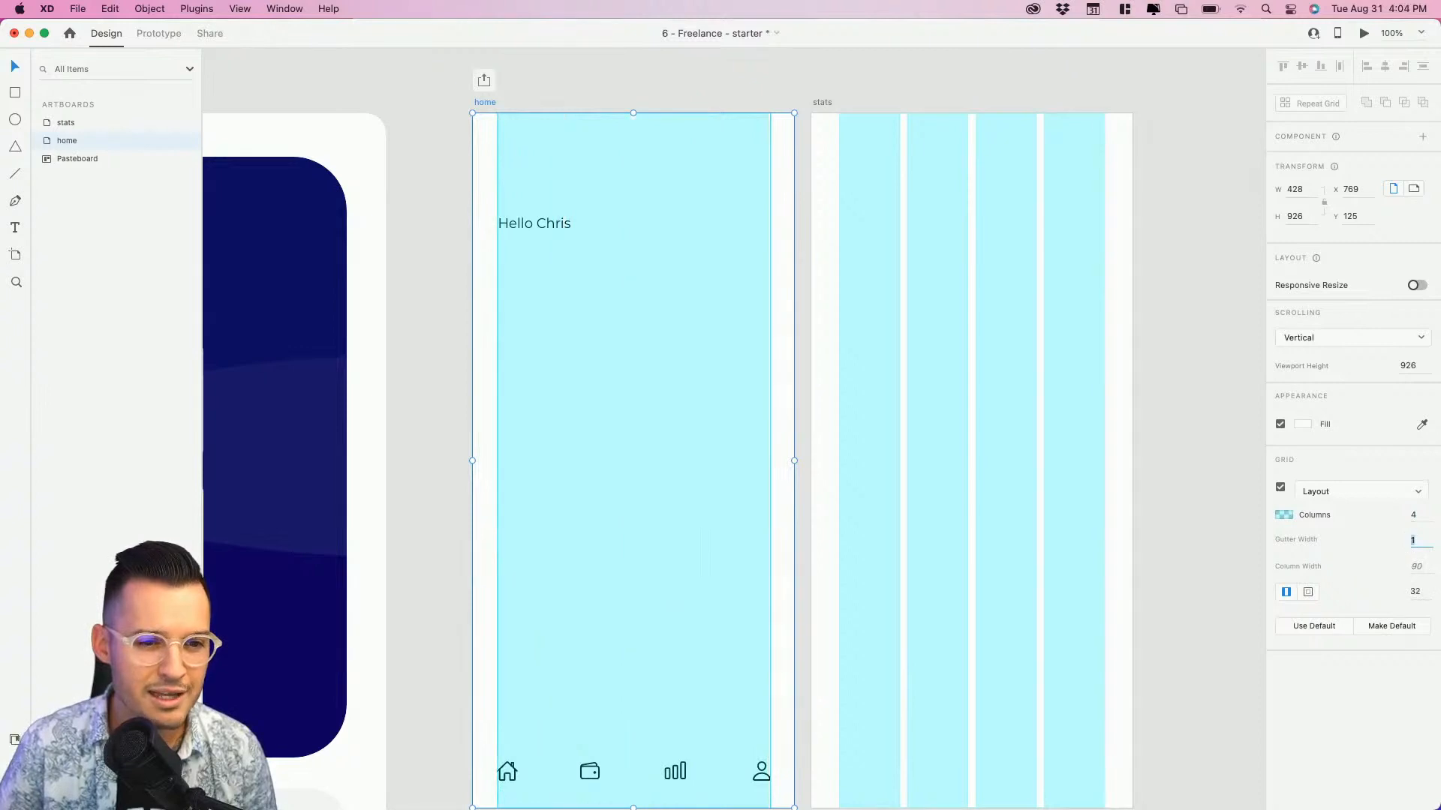
{"action": "key", "text": "Up"}
{"action": "key", "text": "Up"}
{"action": "key", "text": "Up"}
{"action": "key", "text": "Up"}
{"action": "key", "text": "Up"}
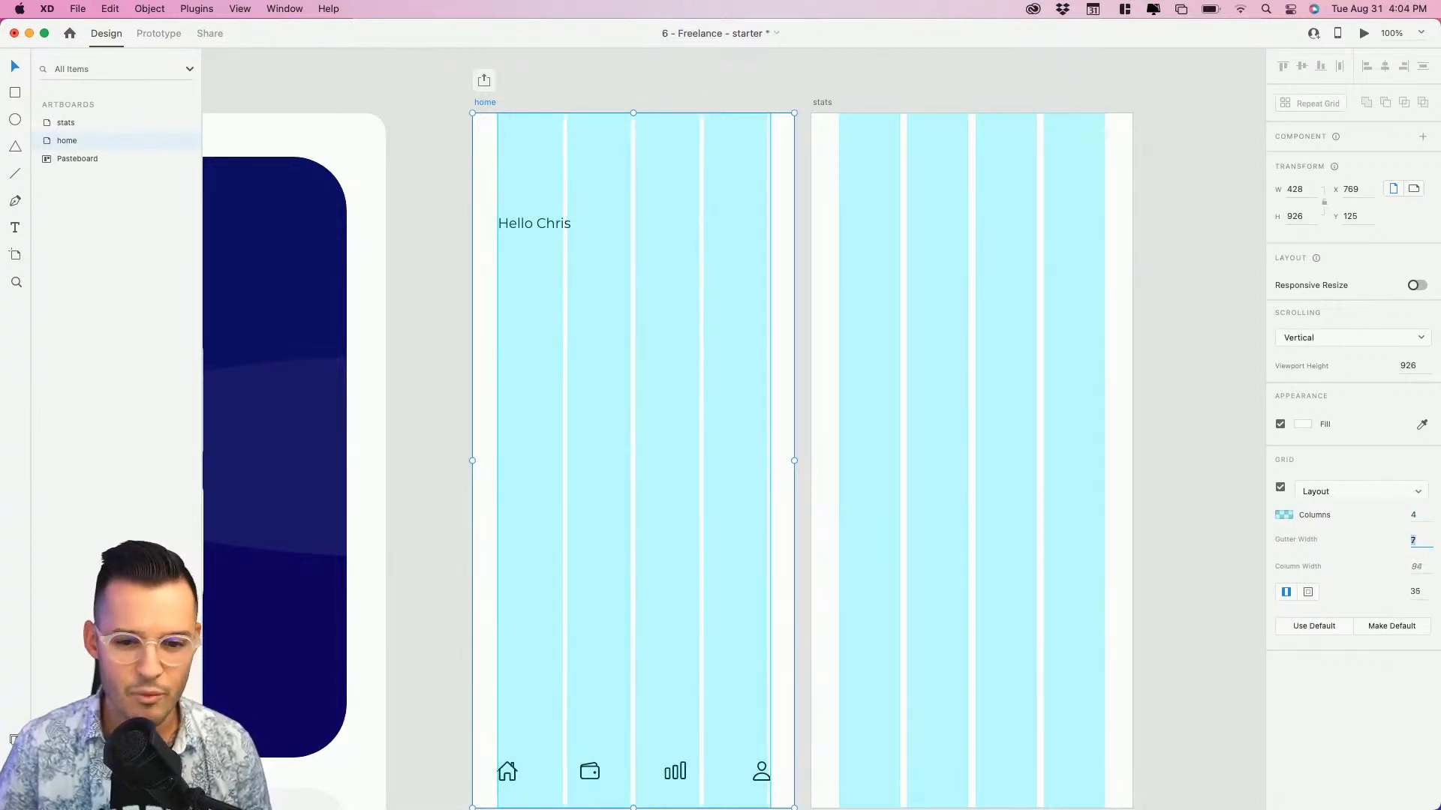
Try widening the home grid's columns to 90.
{"action": "left_click", "coordinate": [1419, 567]}
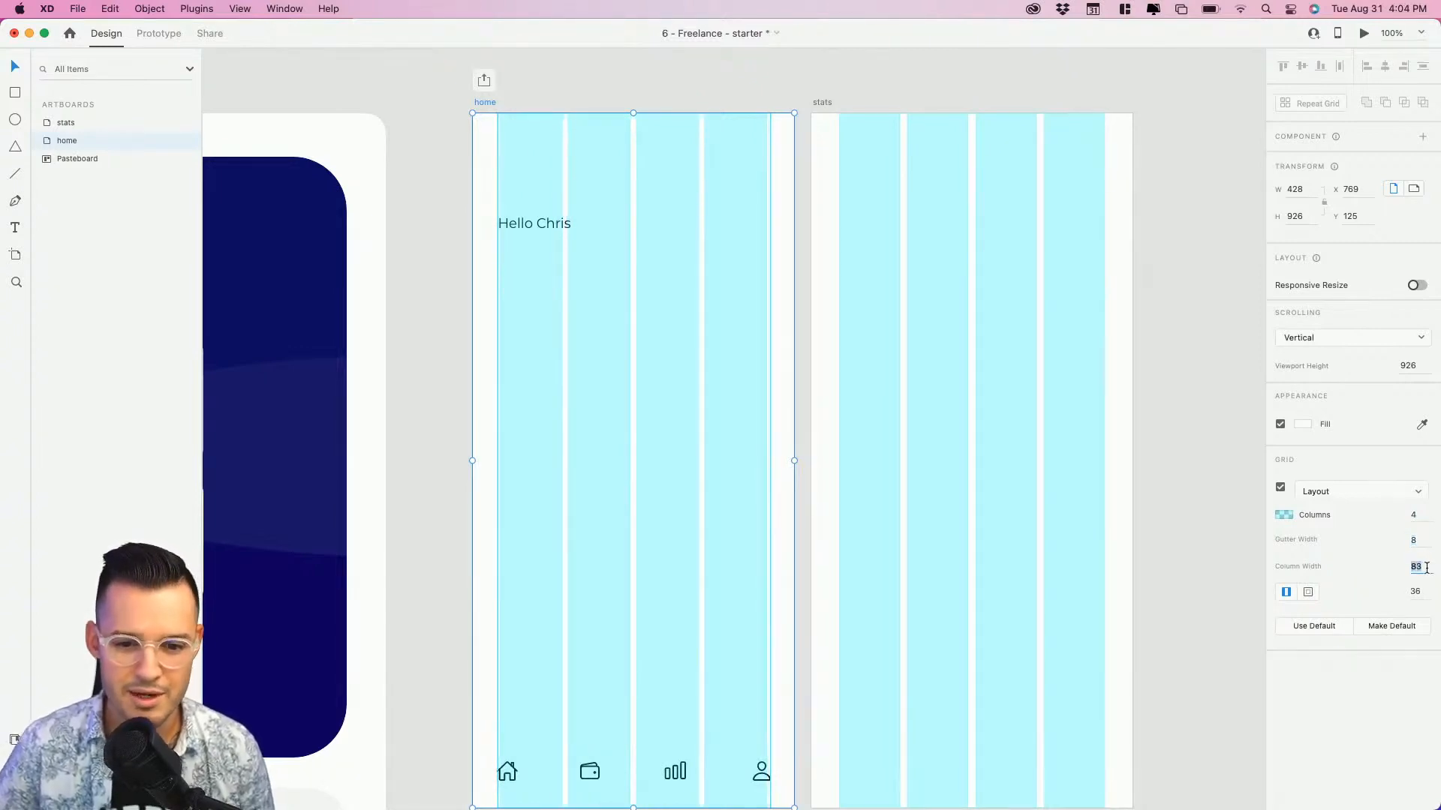
{"action": "key", "text": "Up"}
{"action": "key", "text": "Up"}
{"action": "key", "text": "Up"}
{"action": "key", "text": "Up"}
{"action": "key", "text": "Up"}
{"action": "key", "text": "Up"}
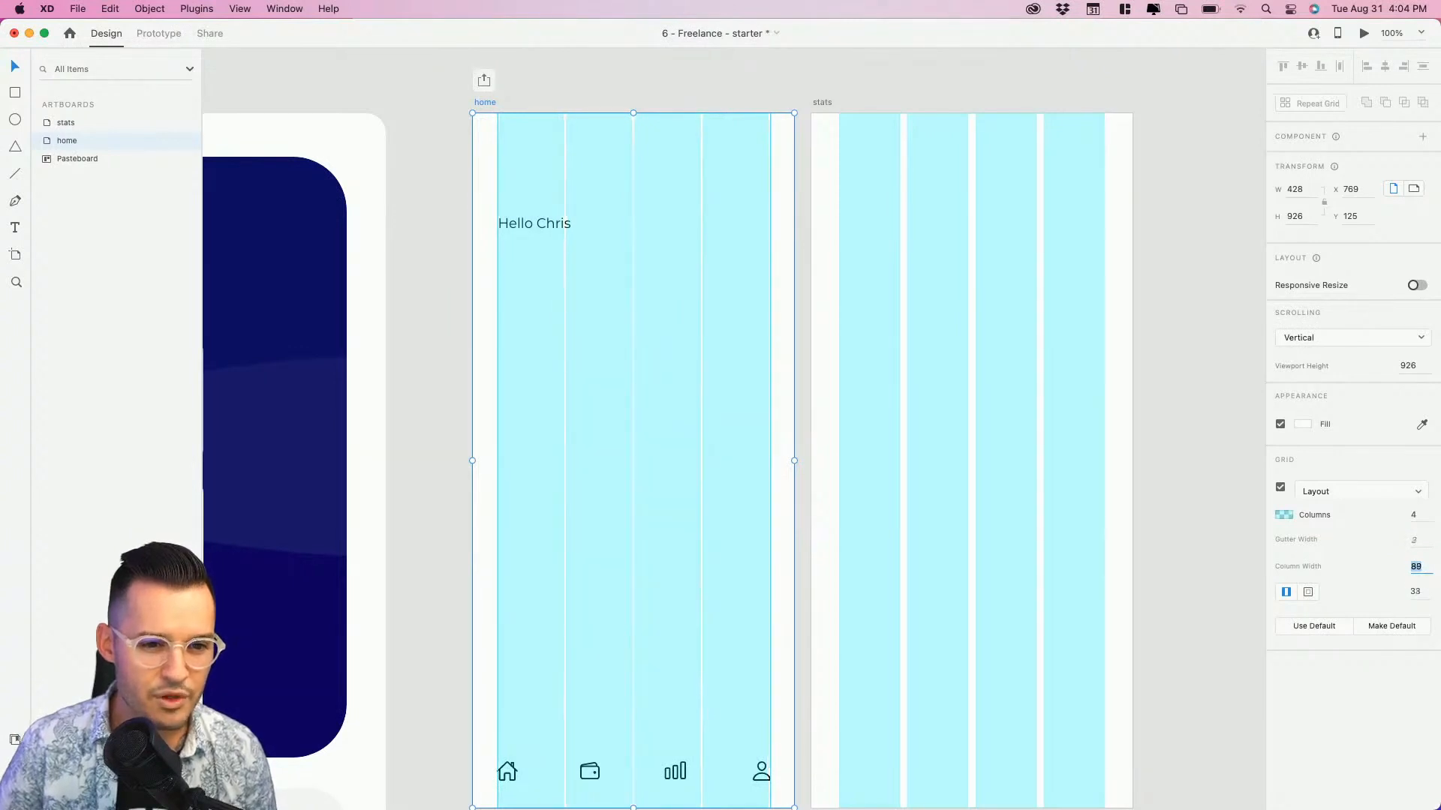
Set the home grid's gutter width back to 8.
{"action": "left_click", "coordinate": [1415, 540]}
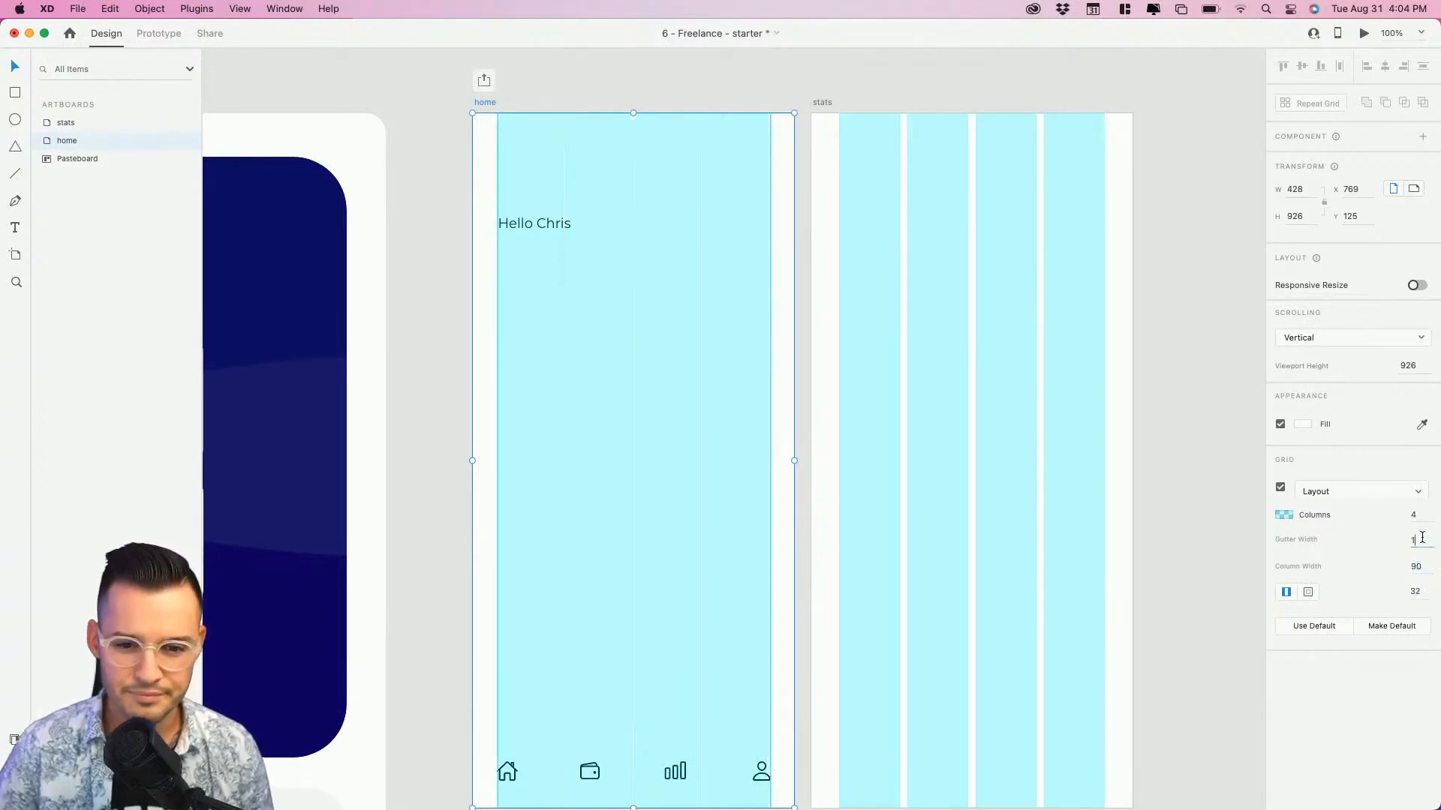
{"action": "key", "text": "Up"}
{"action": "key", "text": "Up"}
{"action": "key", "text": "Up"}
{"action": "key", "text": "Up"}
{"action": "key", "text": "Up"}
{"action": "key", "text": "Up"}
{"action": "key", "text": "Up"}
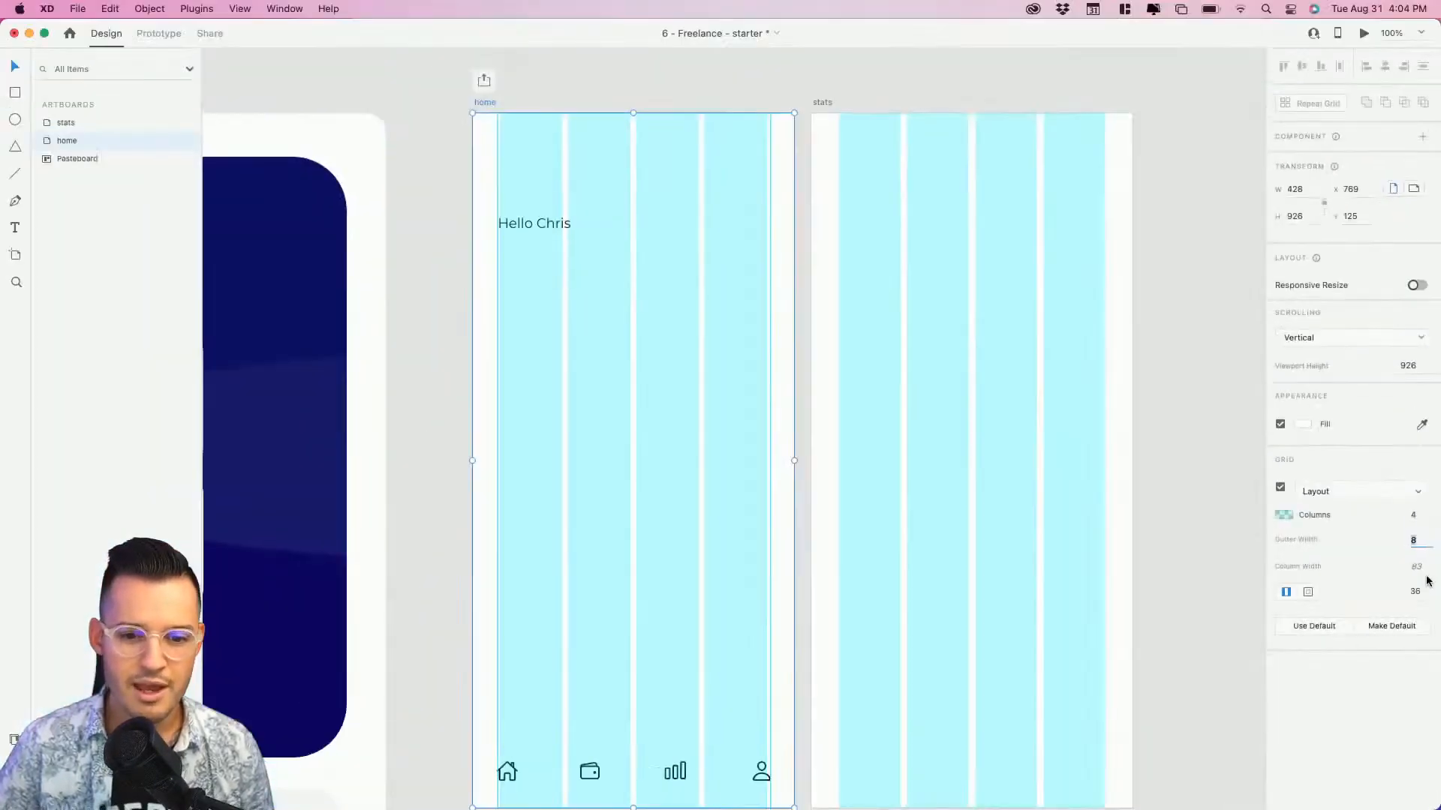
Try lowering the linked side margins of the home artboard's grid to 34.
{"action": "left_click", "coordinate": [1388, 491]}
{"action": "key", "text": "Down"}
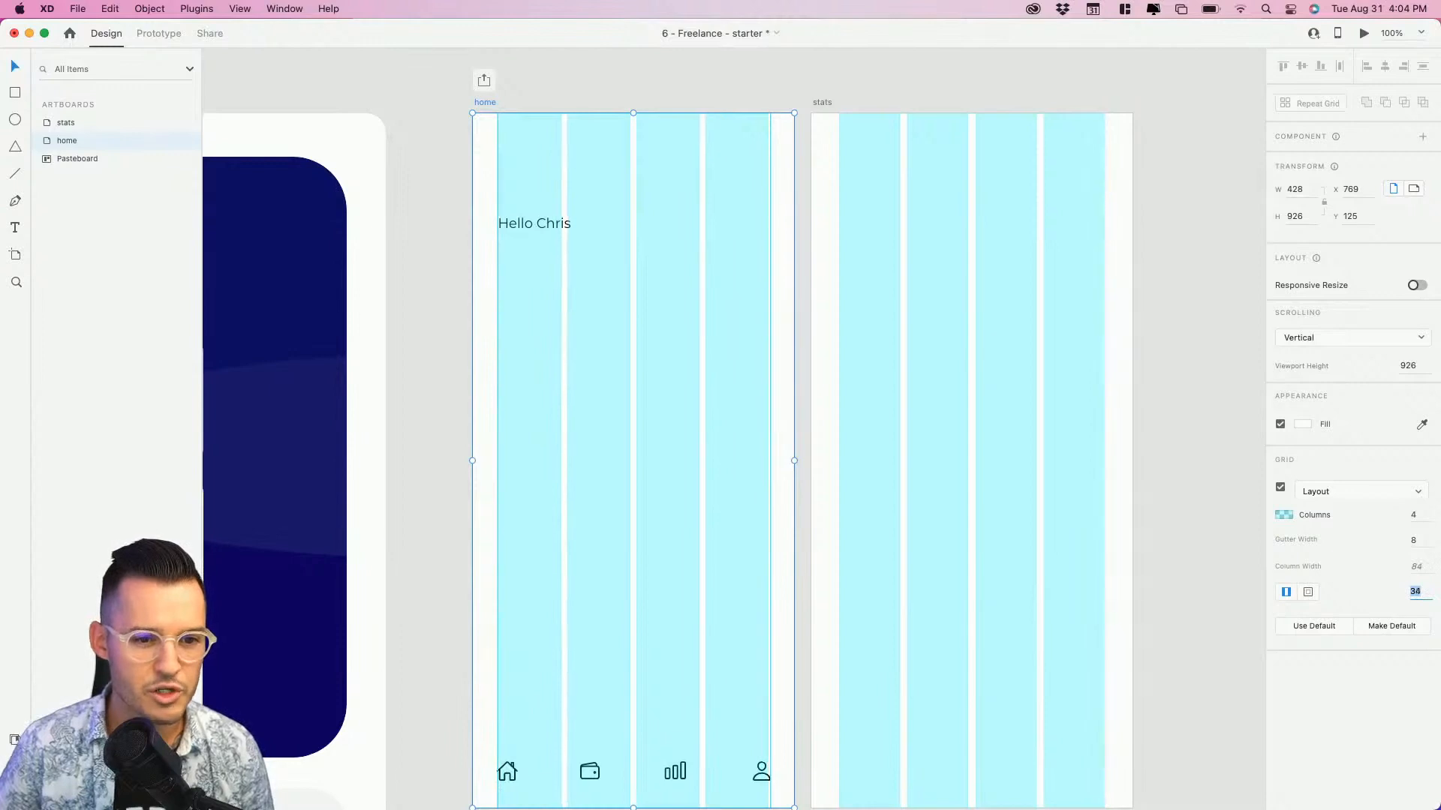
{"action": "left_click", "coordinate": [1392, 34]}
{"action": "key", "text": "Escape"}
{"action": "key", "text": "Down"}
{"action": "key", "text": "Down"}
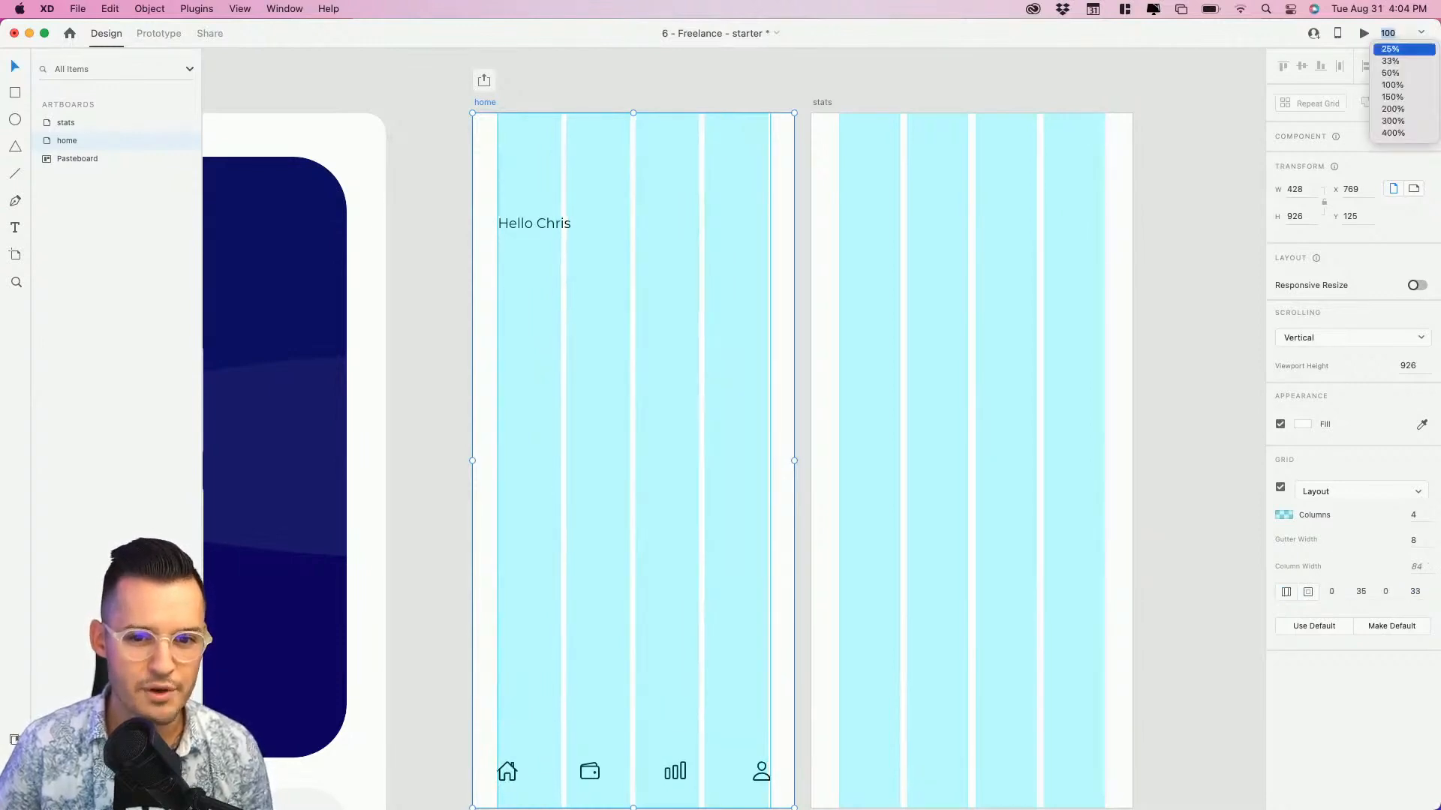
{"action": "key", "text": "Escape"}
Try separate side margins on the home artboard's grid, with 26 on the left and 63 on the right.
{"action": "left_click", "coordinate": [1424, 593]}
{"action": "key", "text": "Down"}
{"action": "key", "text": "Down"}
{"action": "key", "text": "Down"}
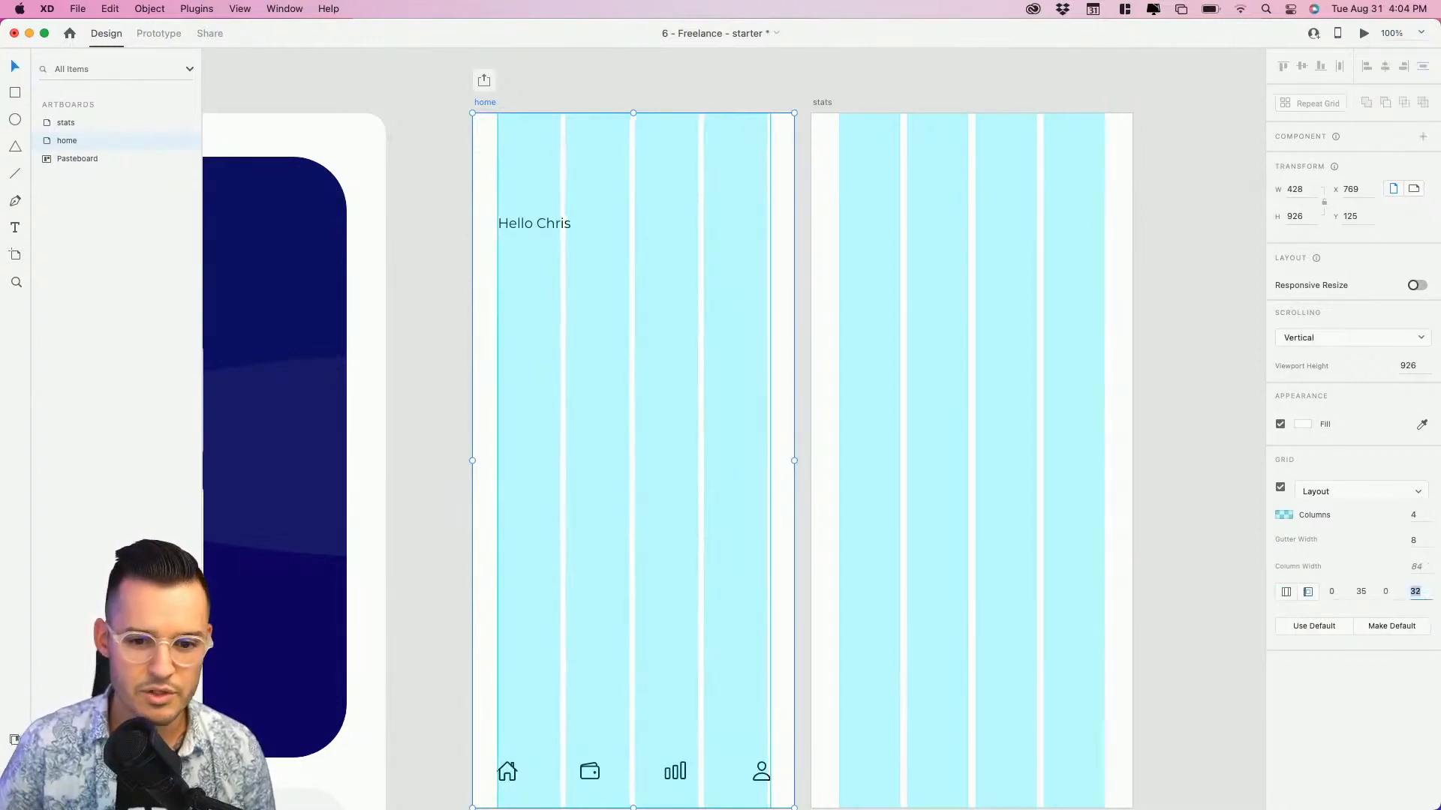
{"action": "key", "text": "Down"}
{"action": "key", "text": "Down"}
{"action": "key", "text": "Up"}
{"action": "key", "text": "Up"}
{"action": "key", "text": "Up"}
{"action": "key", "text": "Up"}
{"action": "key", "text": "Up"}
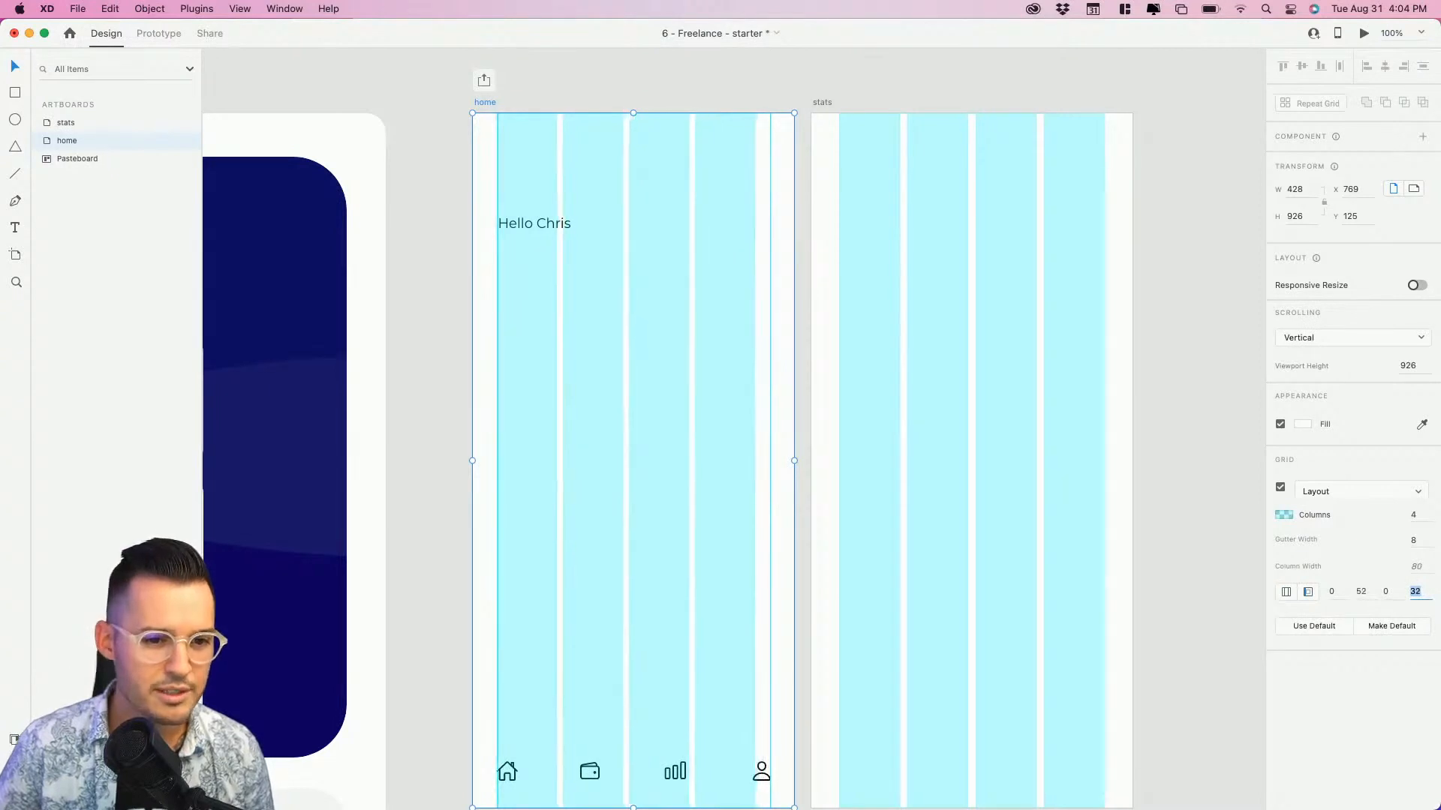
{"action": "key", "text": "Down"}
{"action": "key", "text": "Down"}
{"action": "key", "text": "Down"}
{"action": "key", "text": "Down"}
{"action": "key", "text": "Down"}
{"action": "key", "text": "Down"}
{"action": "key", "text": "Down"}
{"action": "key", "text": "Down"}
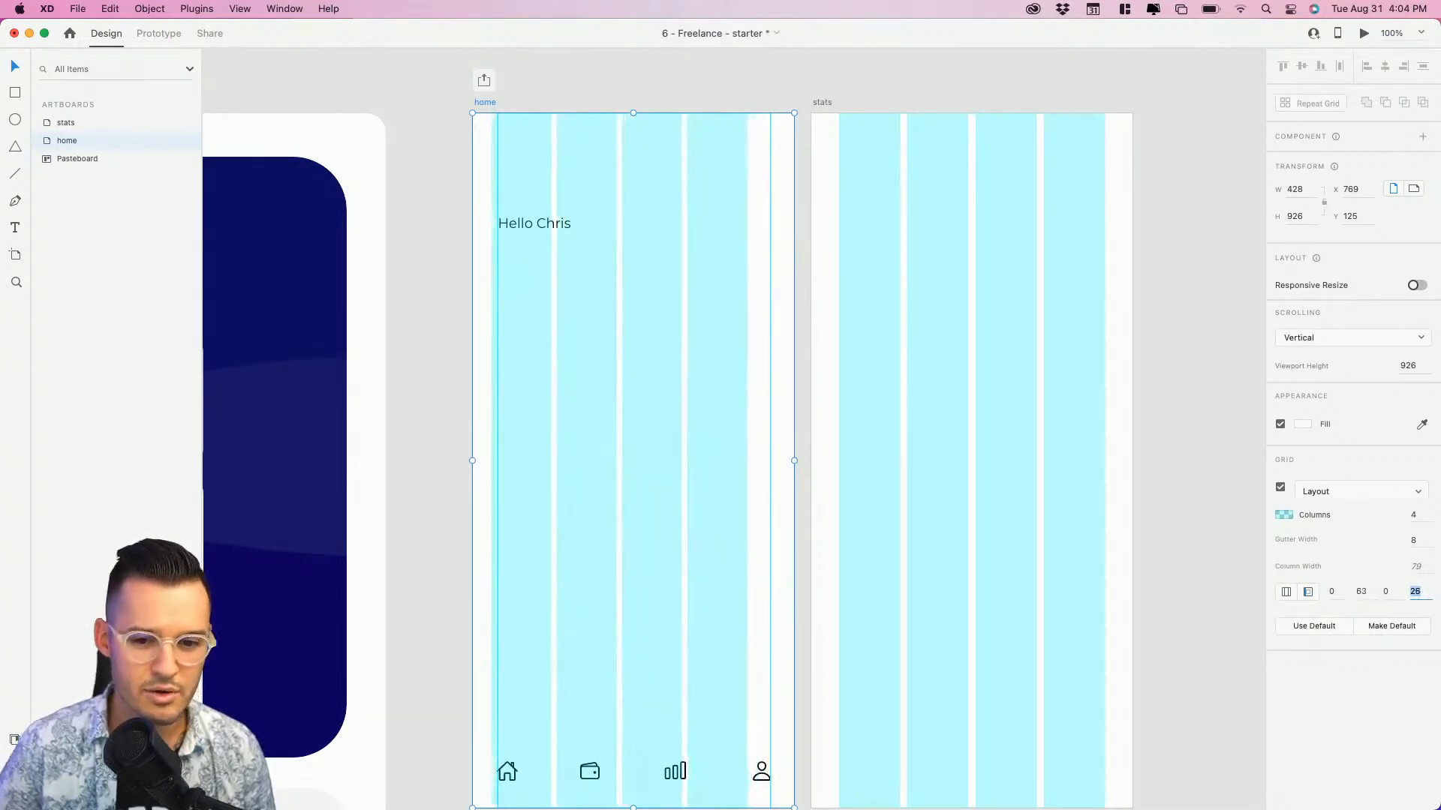
Link the home grid's left and right margins again and lower them to 32.
{"action": "left_click", "coordinate": [1286, 592]}
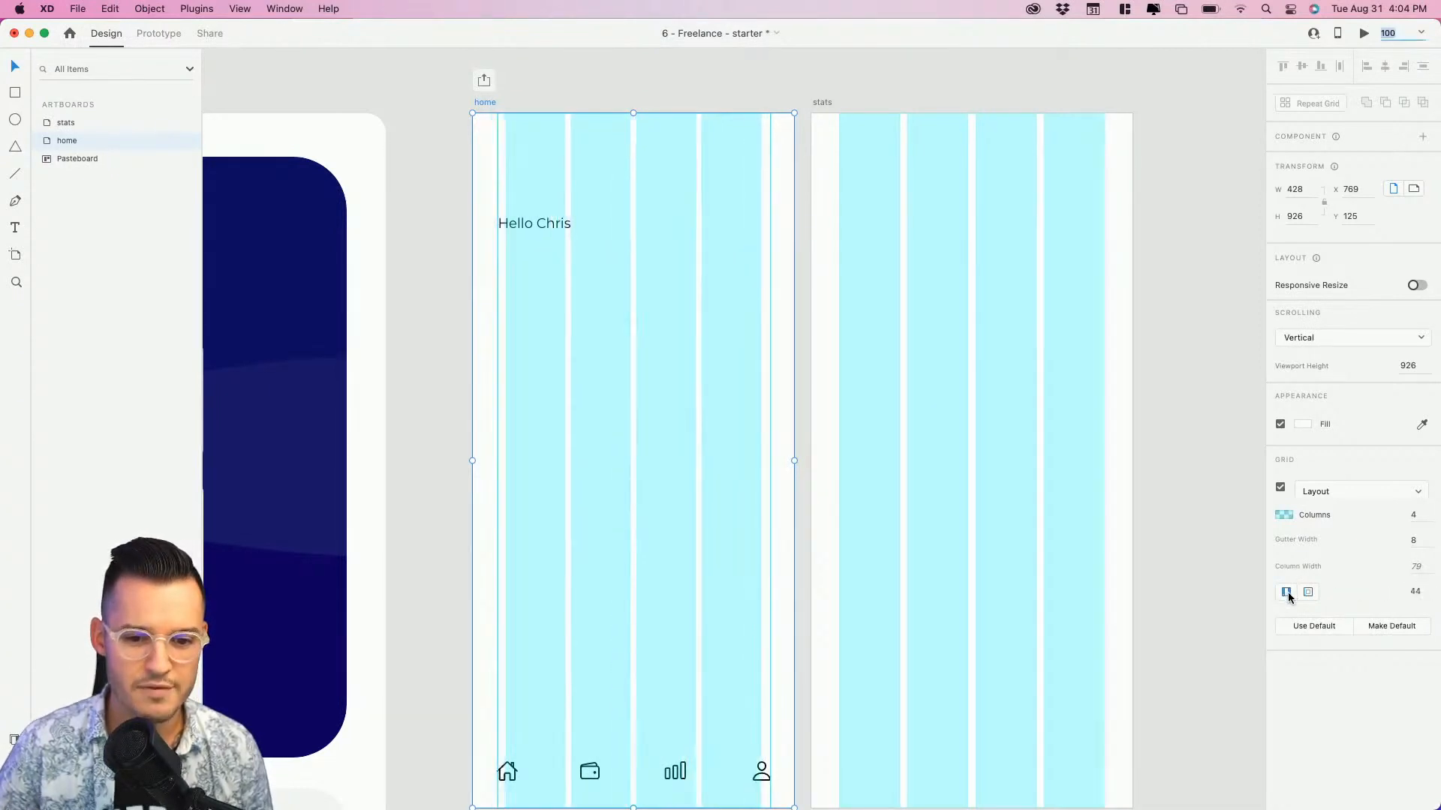
{"action": "left_click", "coordinate": [1425, 592]}
{"action": "key", "text": "Up"}
{"action": "key", "text": "Up"}
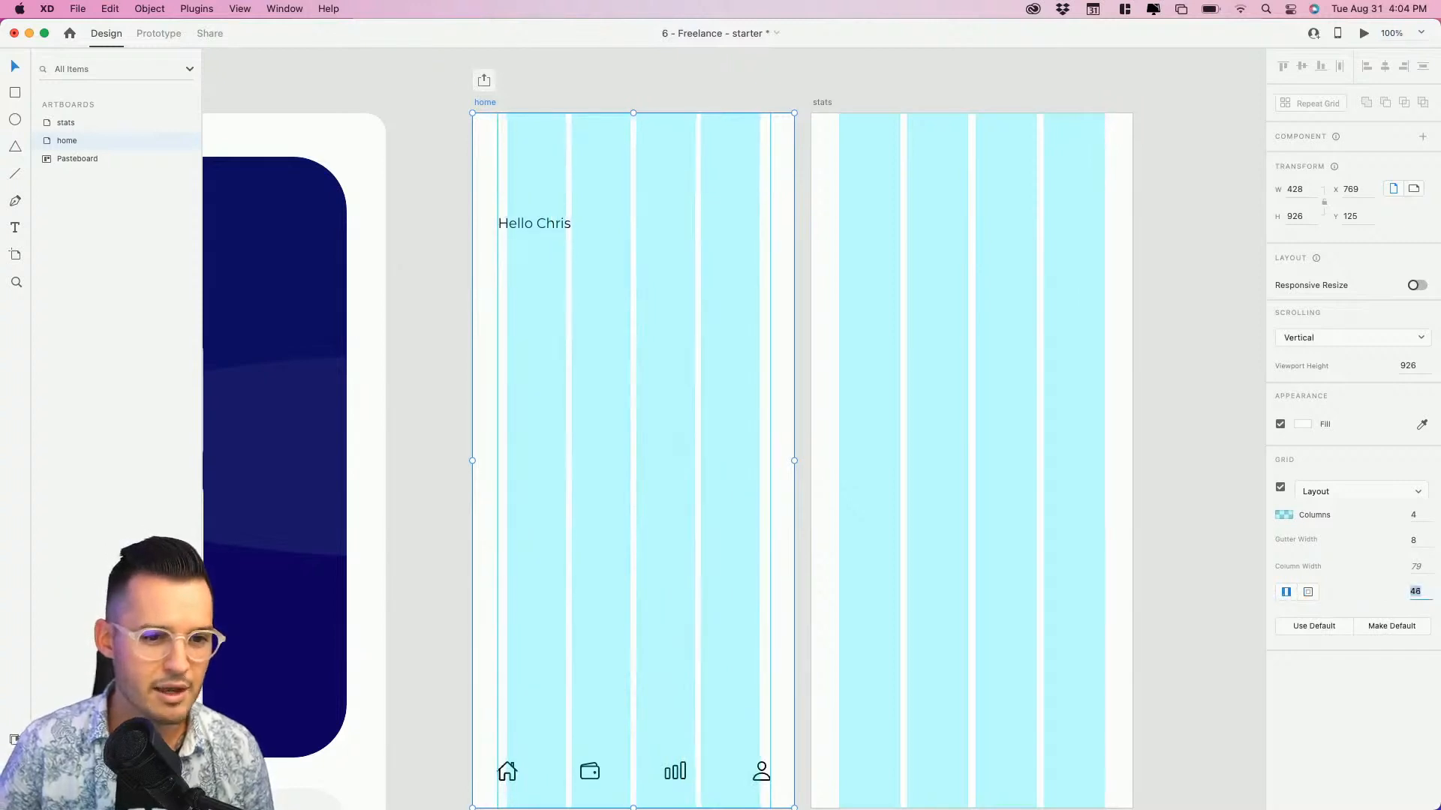
{"action": "key", "text": "Down"}
{"action": "key", "text": "Down"}
{"action": "key", "text": "Down"}
{"action": "key", "text": "Down"}
{"action": "key", "text": "Down"}
{"action": "key", "text": "Down"}
{"action": "key", "text": "Down"}
{"action": "key", "text": "Down"}
{"action": "key", "text": "Down"}
{"action": "key", "text": "Down"}
{"action": "key", "text": "Down"}
{"action": "key", "text": "Down"}
{"action": "key", "text": "Down"}
{"action": "key", "text": "Down"}
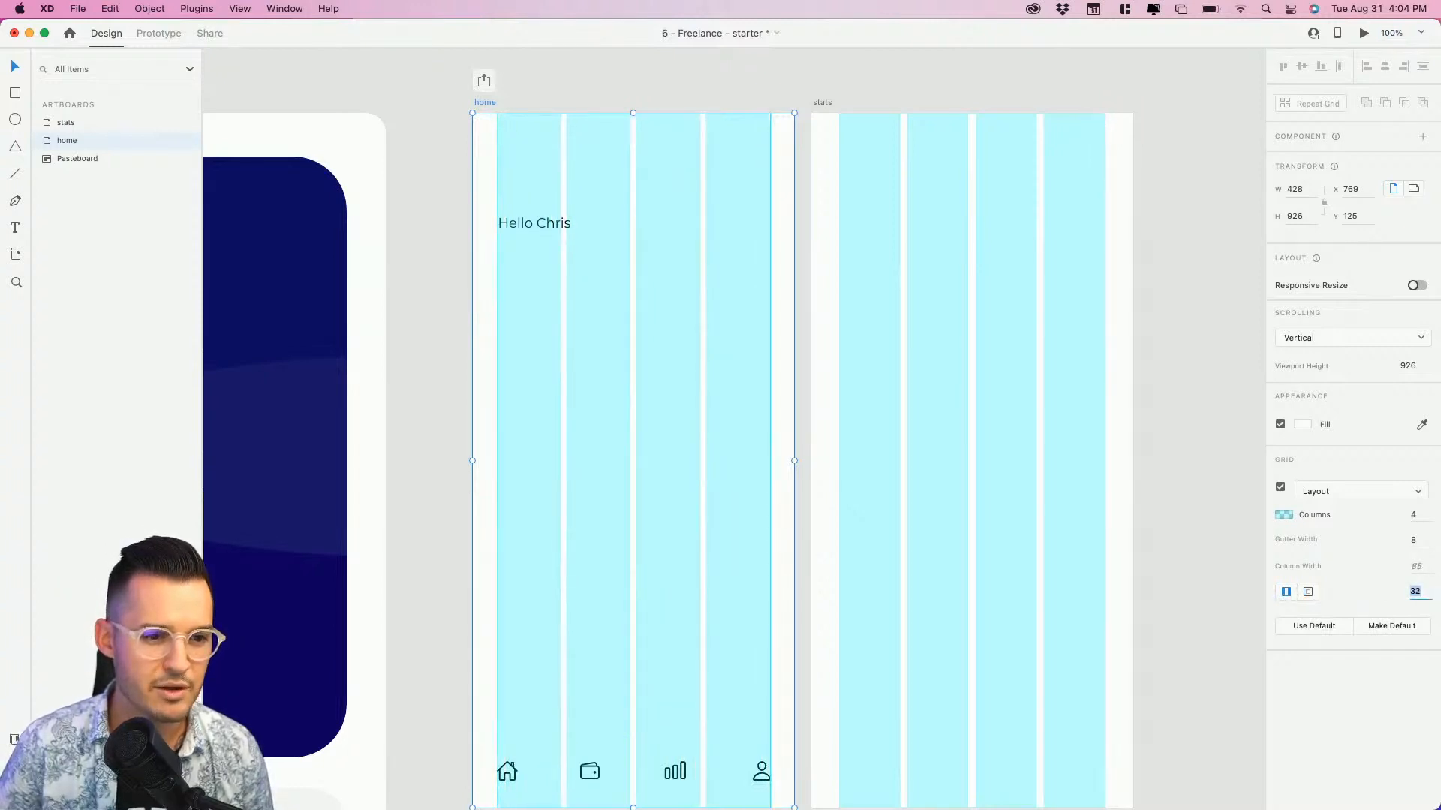
{"action": "key", "text": "Up"}
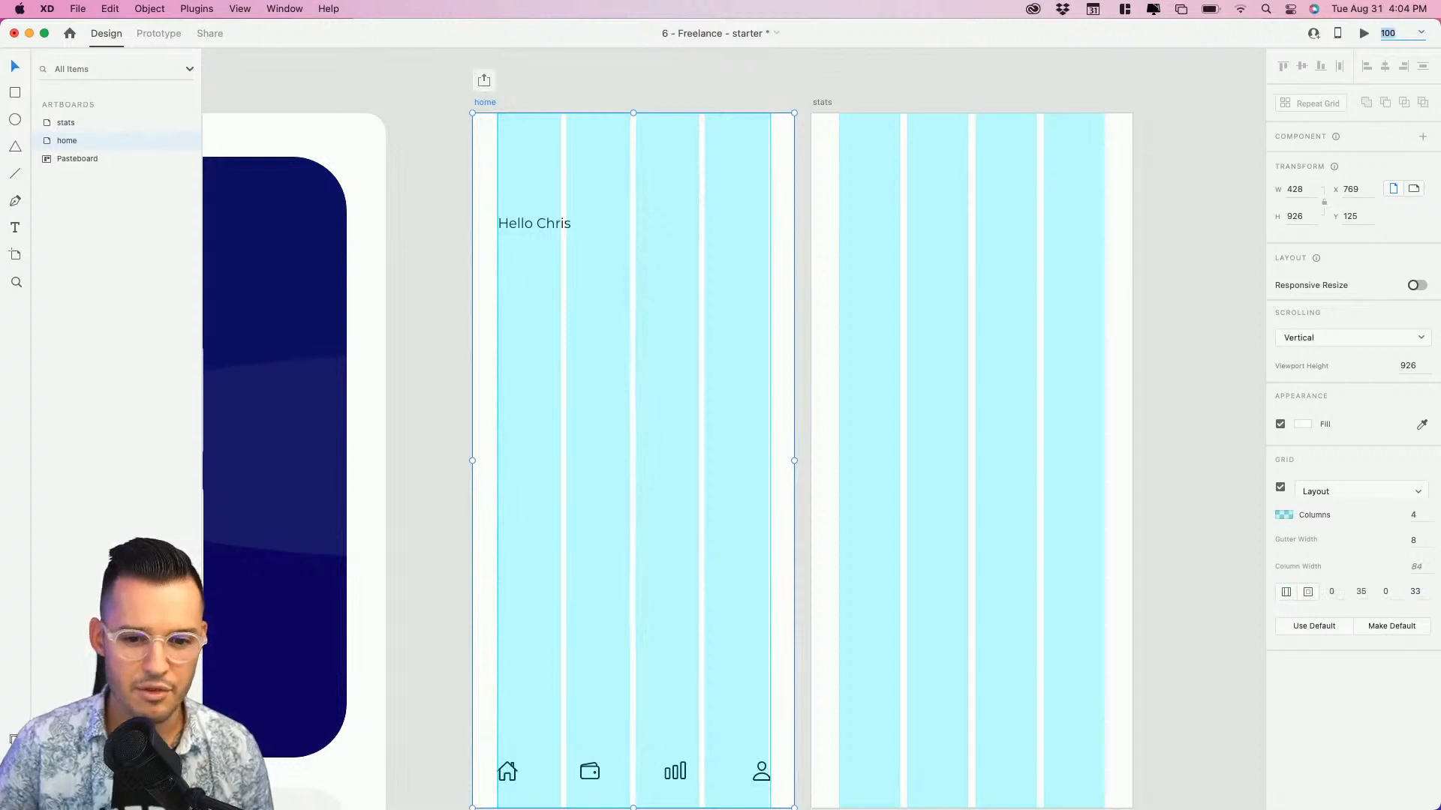
Restore linked left and right margins on the home artboard's layout grid and set them to 32.
{"action": "left_click", "coordinate": [1287, 593]}
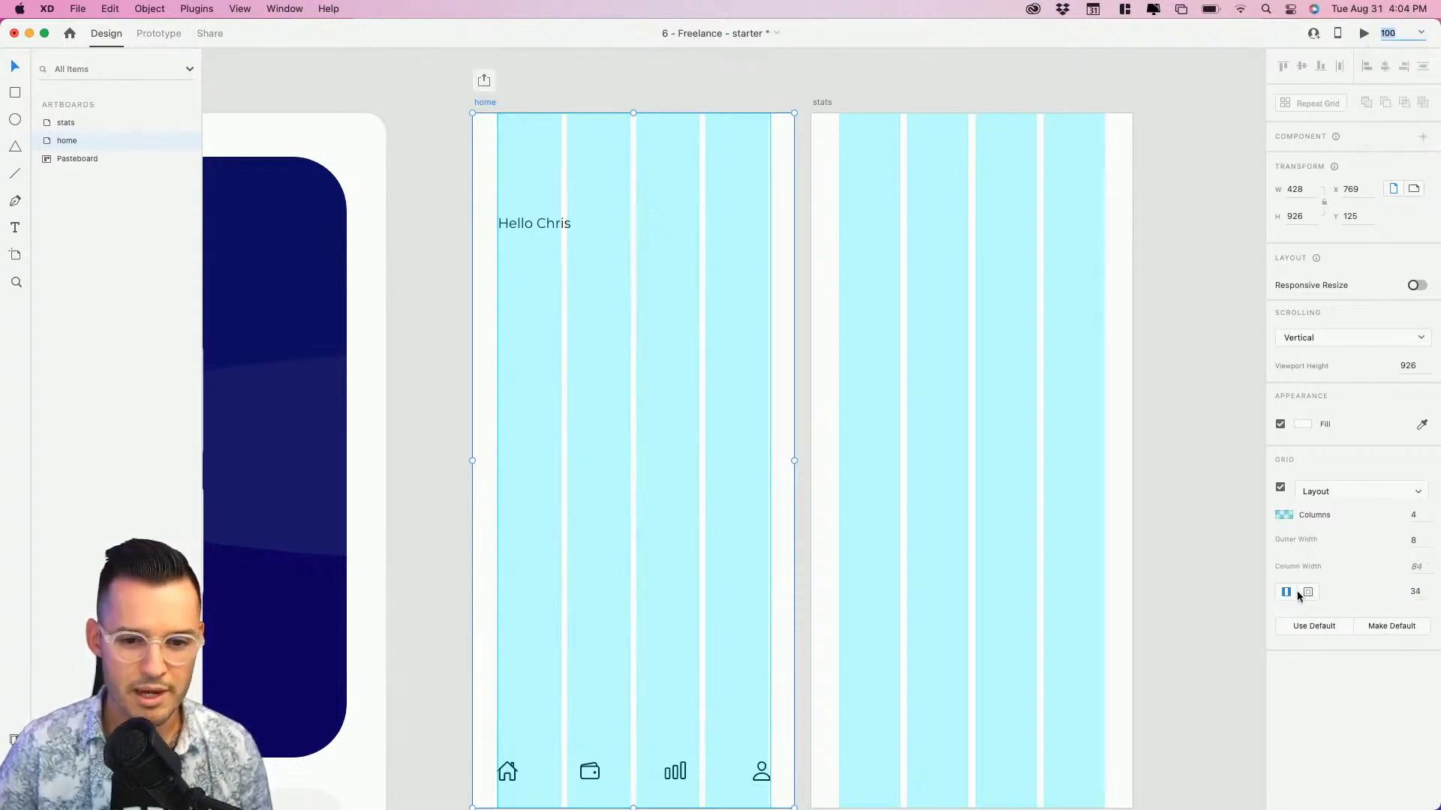
{"action": "left_click", "coordinate": [1431, 594]}
{"action": "key", "text": "Down"}
{"action": "key", "text": "Down"}
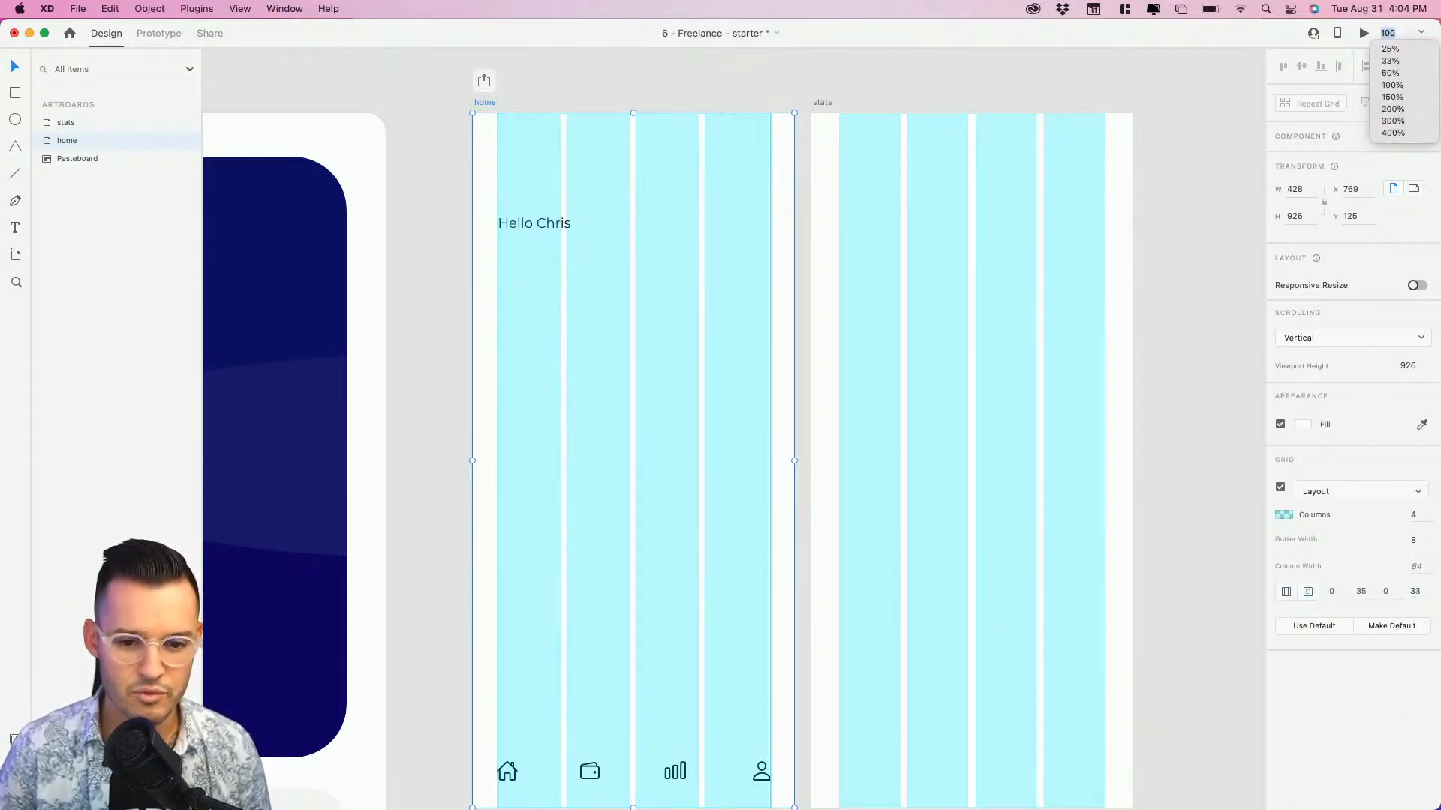
{"action": "left_click", "coordinate": [1286, 592]}
{"action": "left_click", "coordinate": [1424, 597]}
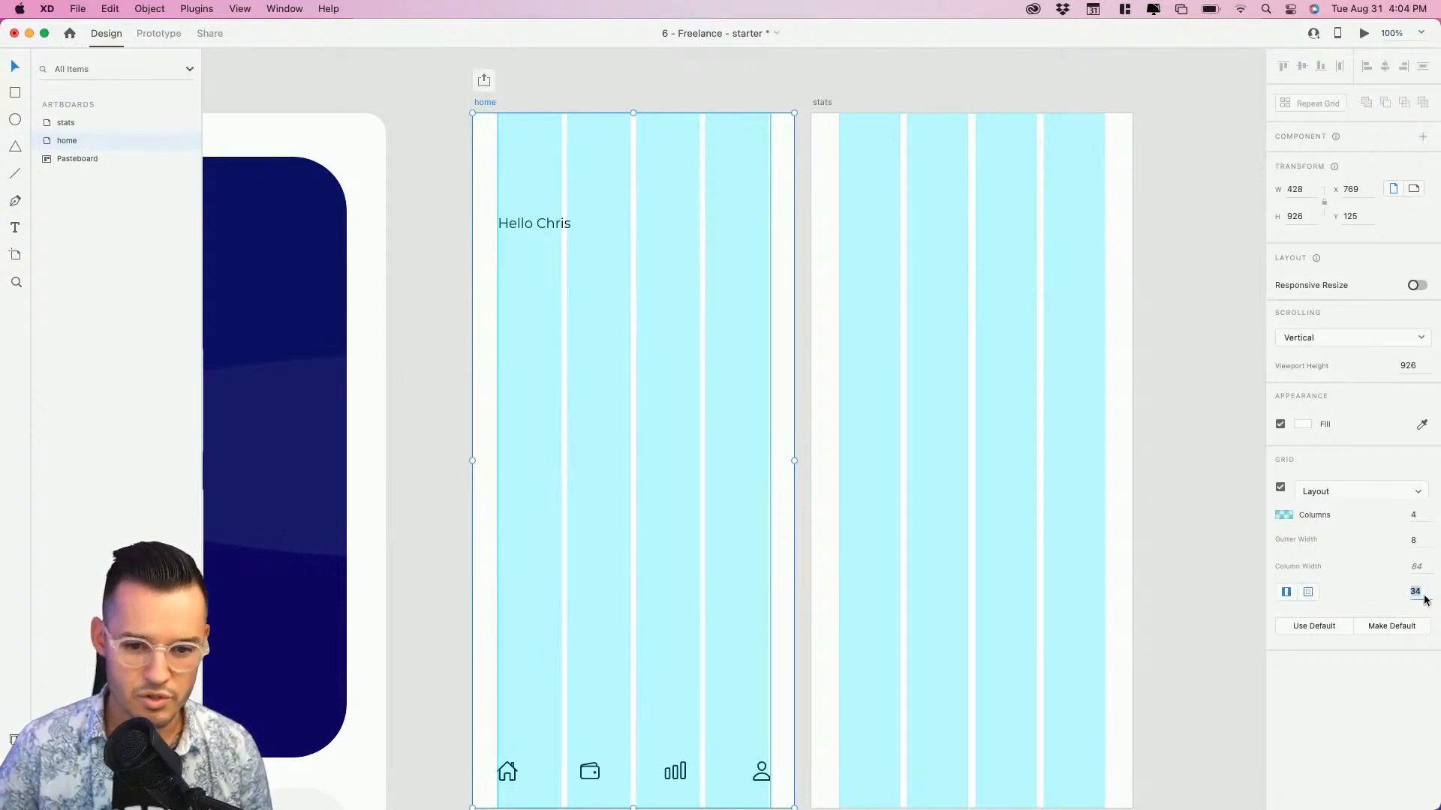
{"action": "type", "text": "32"}
{"action": "key", "text": "Return"}
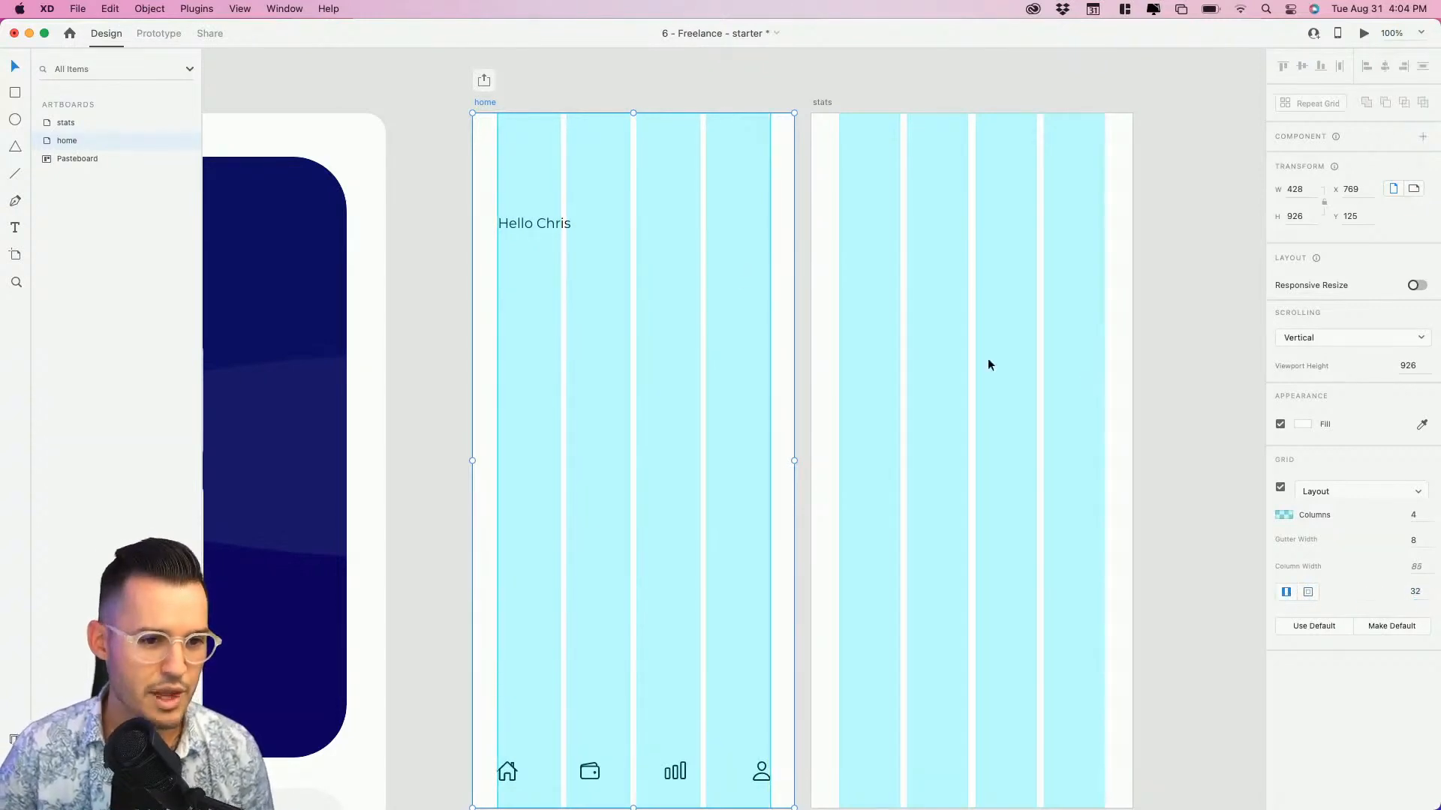
Hide the layout grids on both artboards and the vertical guides on the home artboard.
{"action": "left_click", "coordinate": [716, 98]}
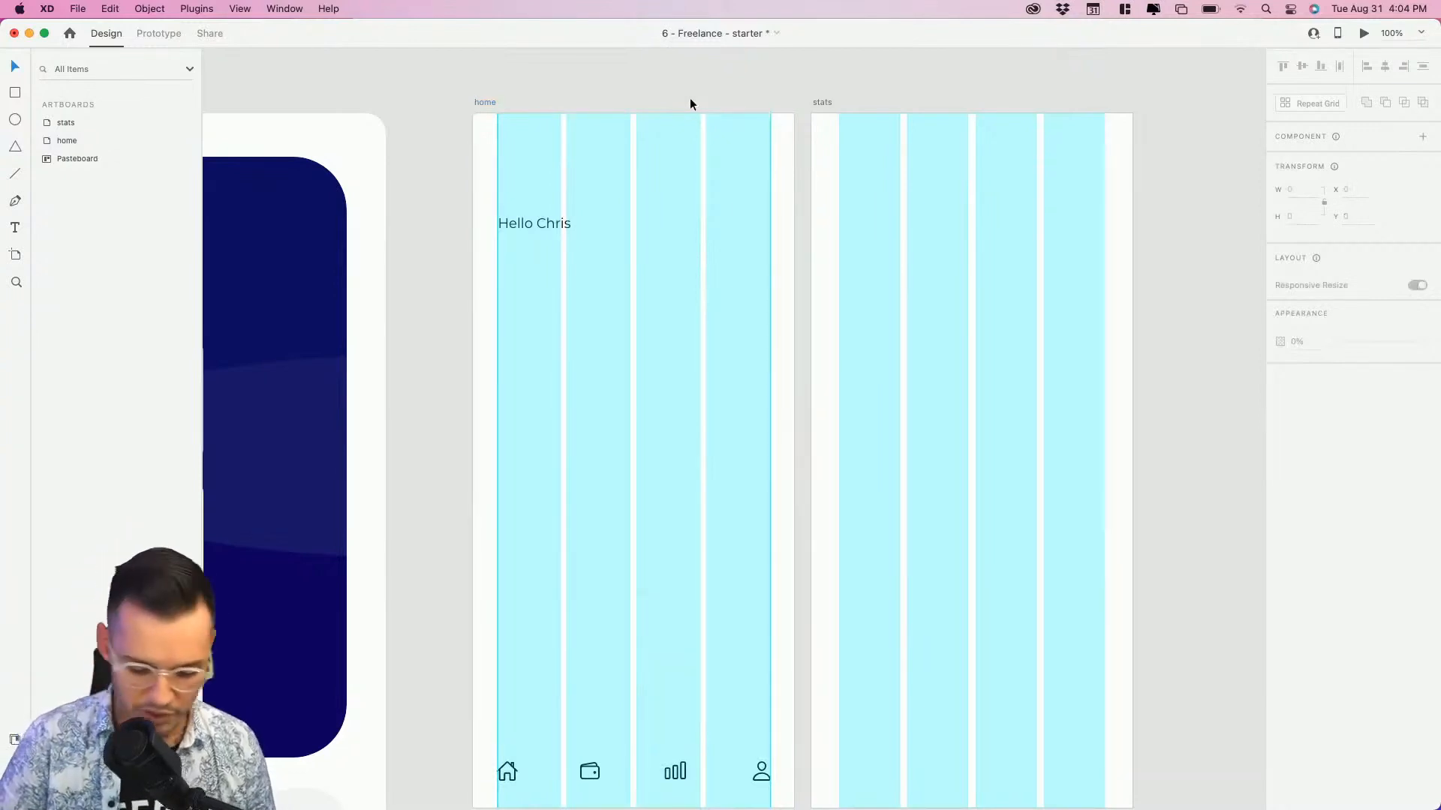
{"action": "key", "text": "shift+super+apostrophe"}
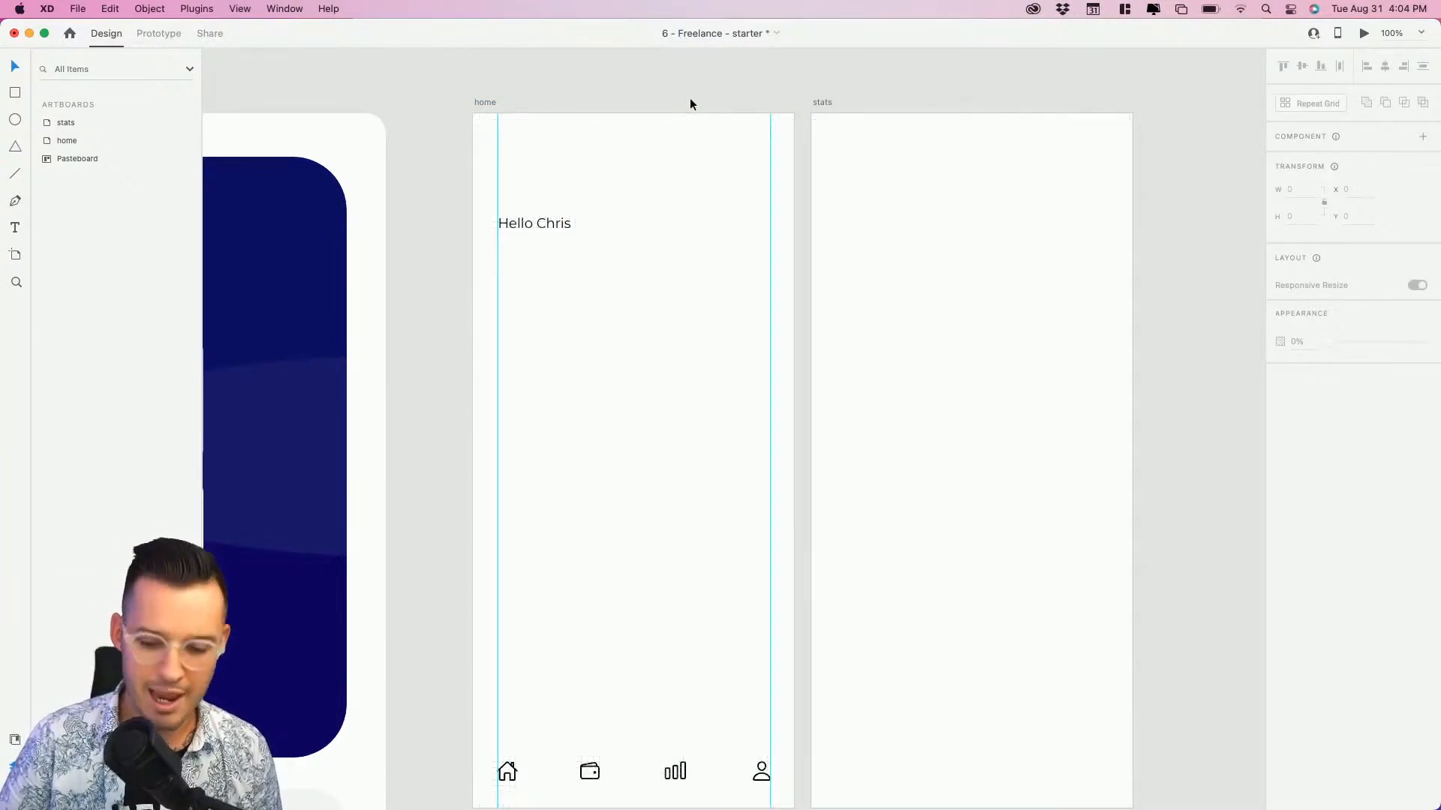
{"action": "key", "text": "super+apostrophe"}
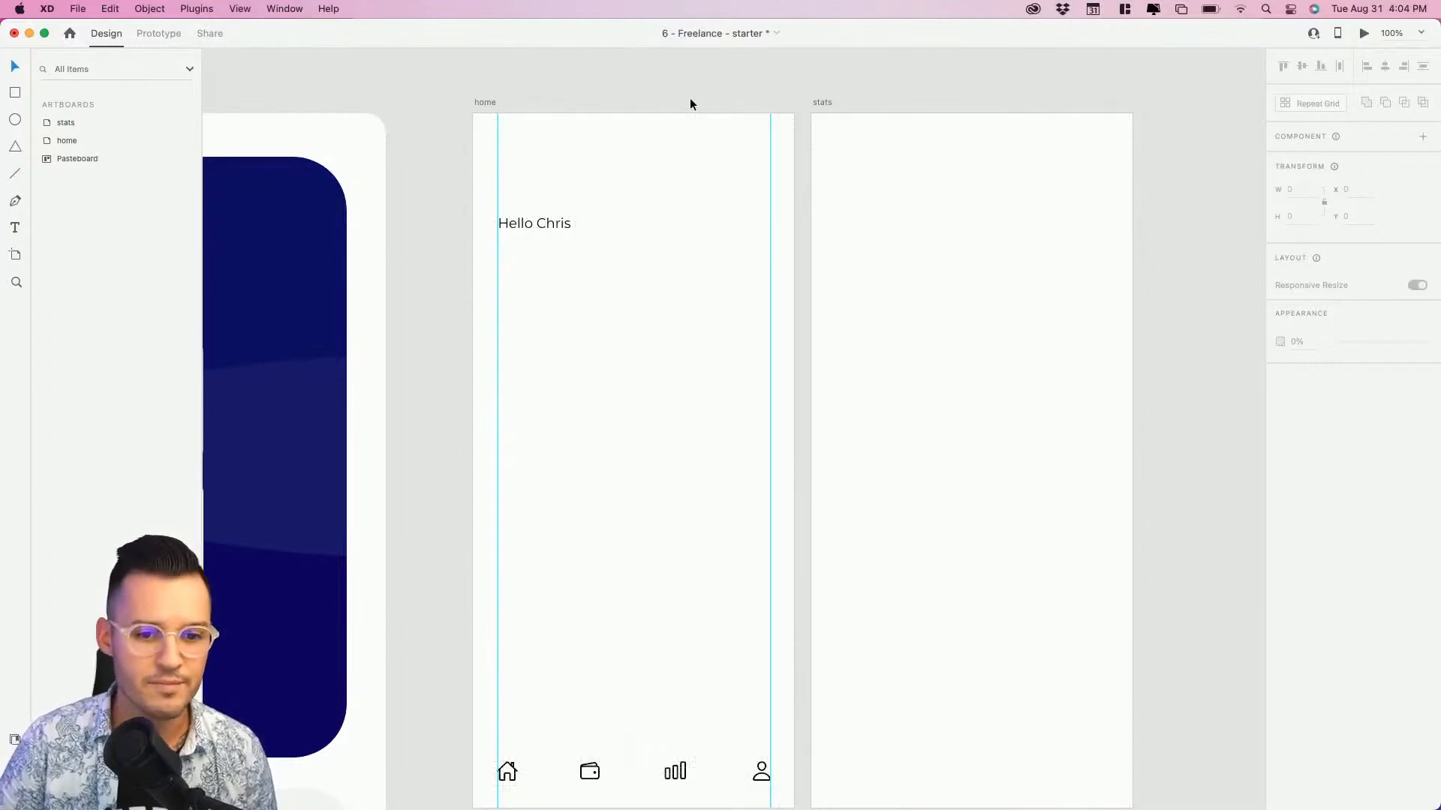
{"action": "key", "text": "super+apostrophe"}
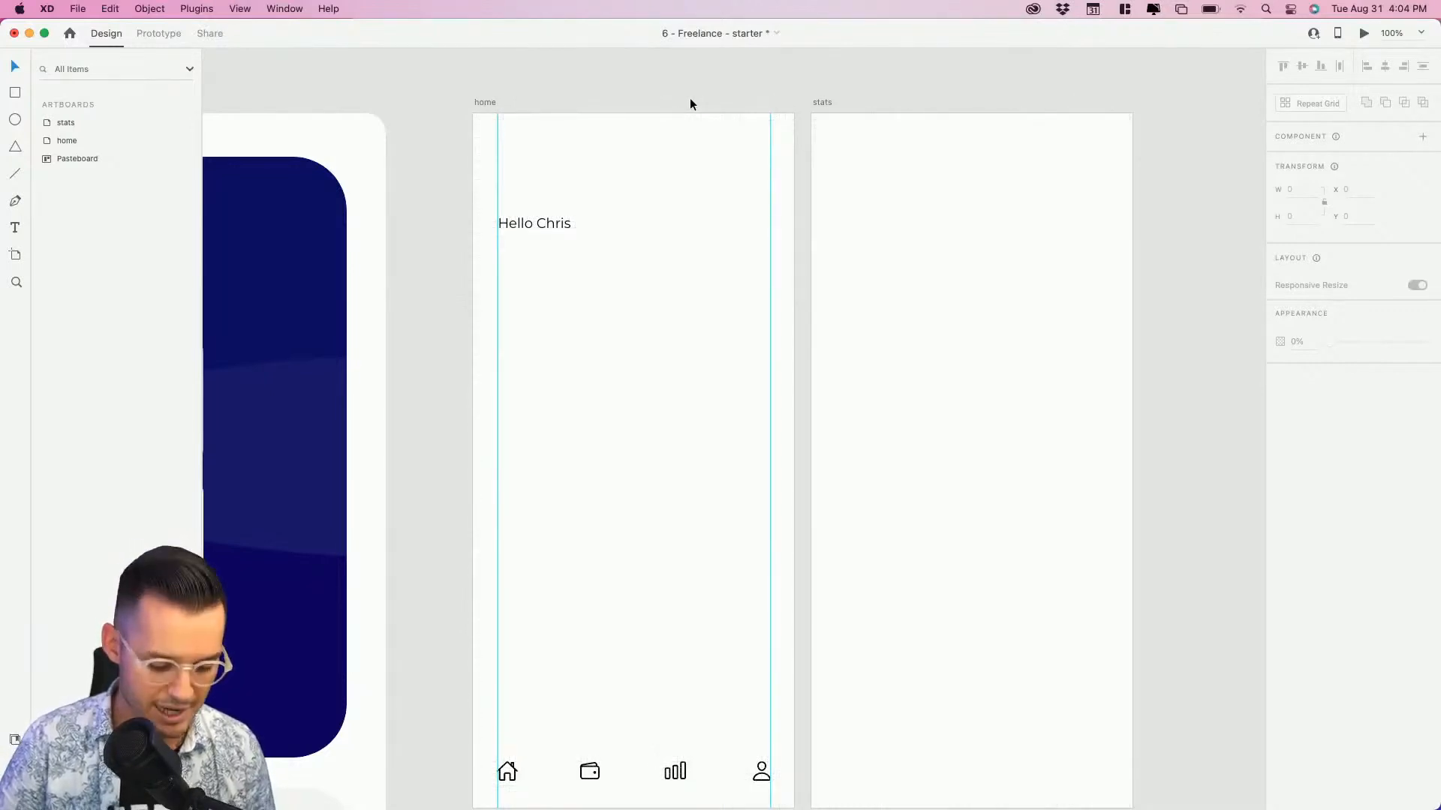
{"action": "key", "text": "shift+super+apostrophe"}
{"action": "key", "text": "shift+super+apostrophe"}
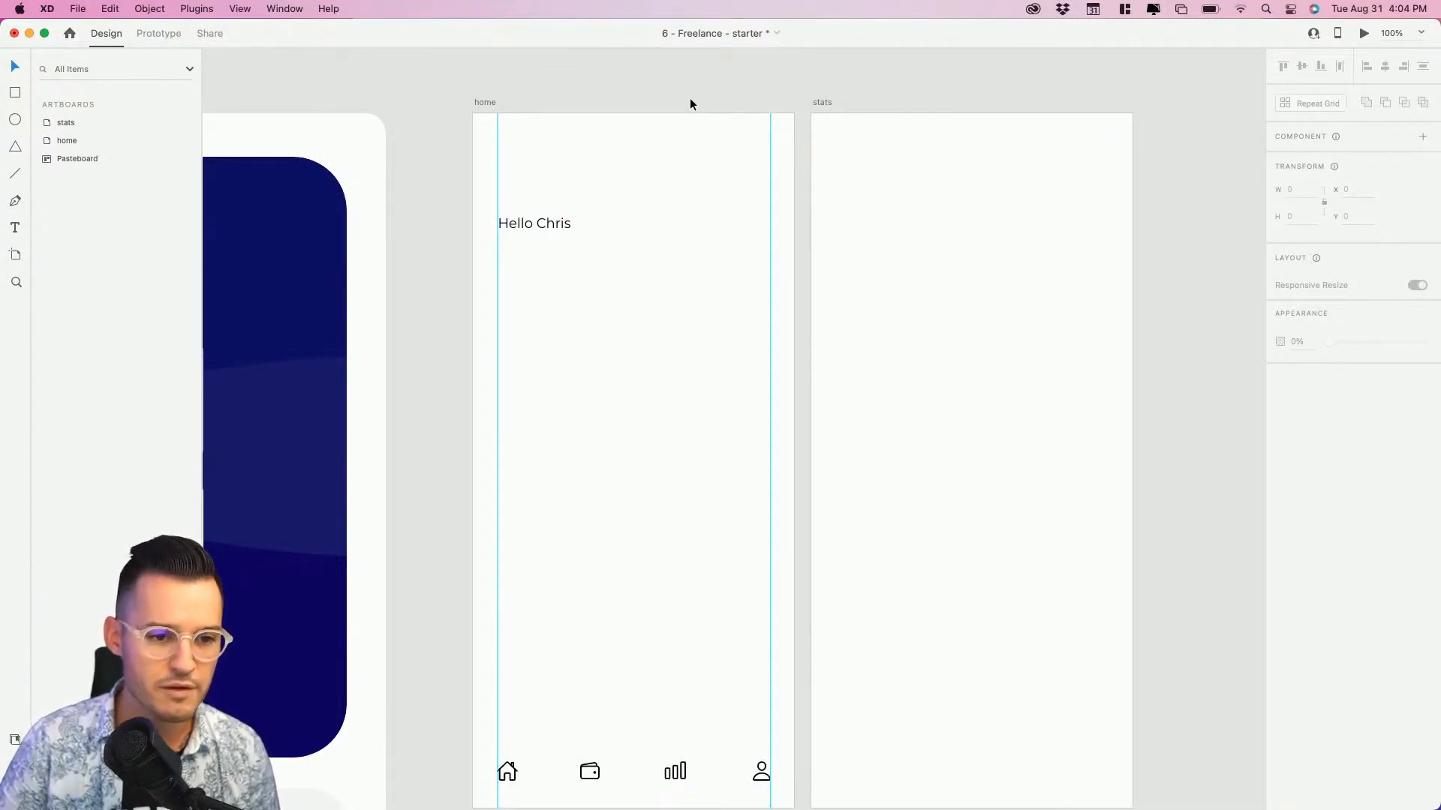
{"action": "key", "text": "shift+super+apostrophe"}
{"action": "key", "text": "shift+super+apostrophe"}
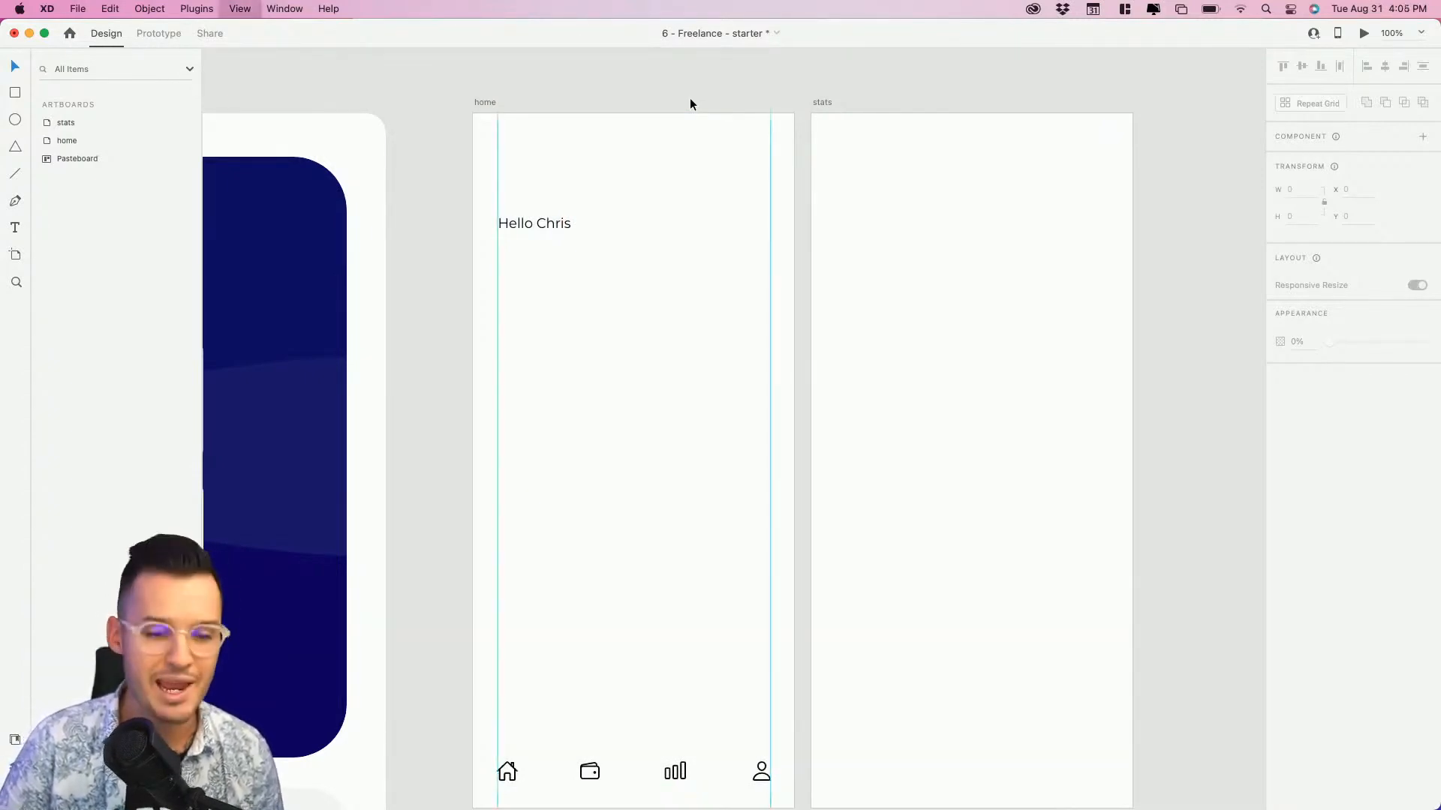
{"action": "key", "text": "shift+super+apostrophe"}
{"action": "key", "text": "shift+super+apostrophe"}
{"action": "key", "text": "shift+super+apostrophe"}
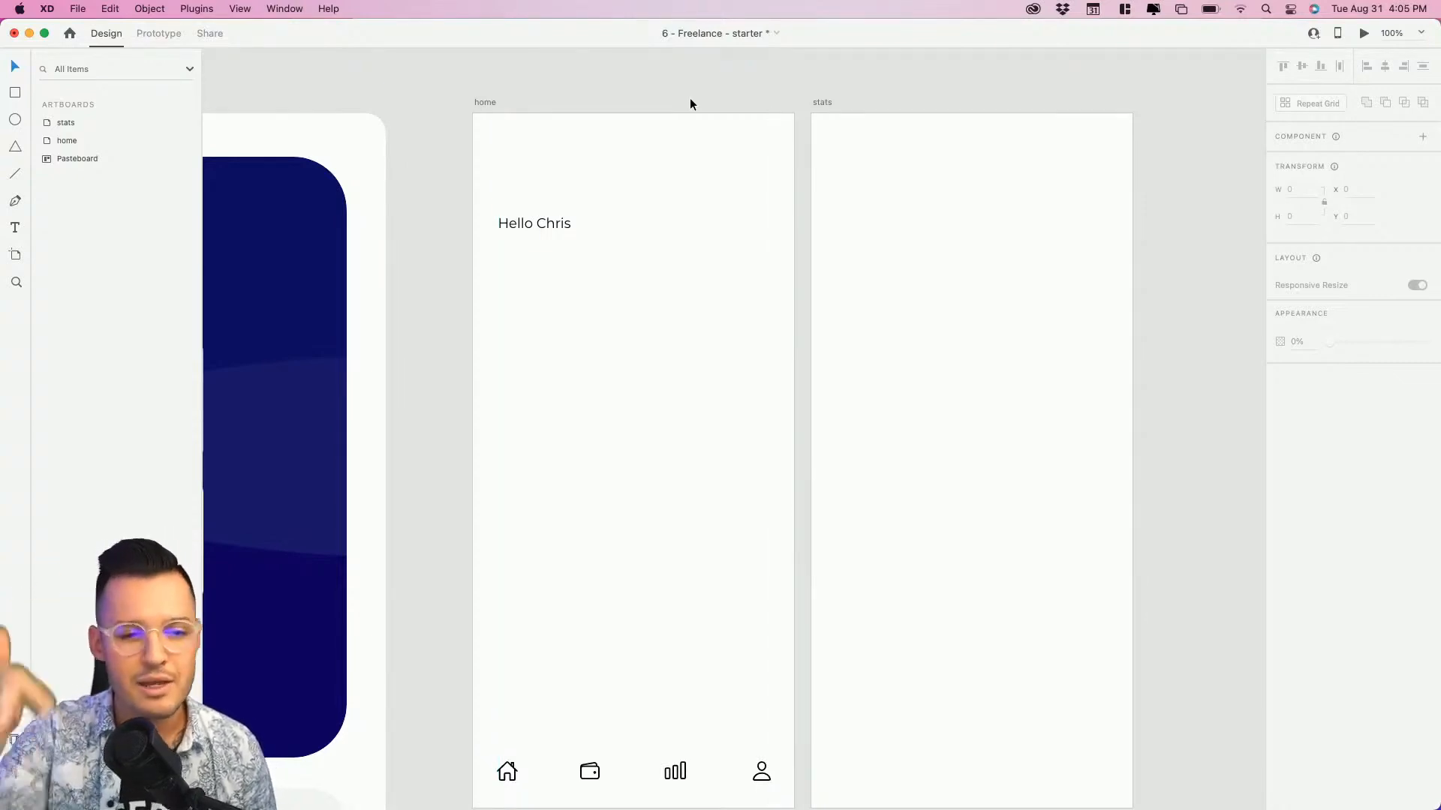
Make the greeting text on the home artboard Bold and enlarge it to a font size of 42.
{"action": "left_click", "coordinate": [532, 229]}
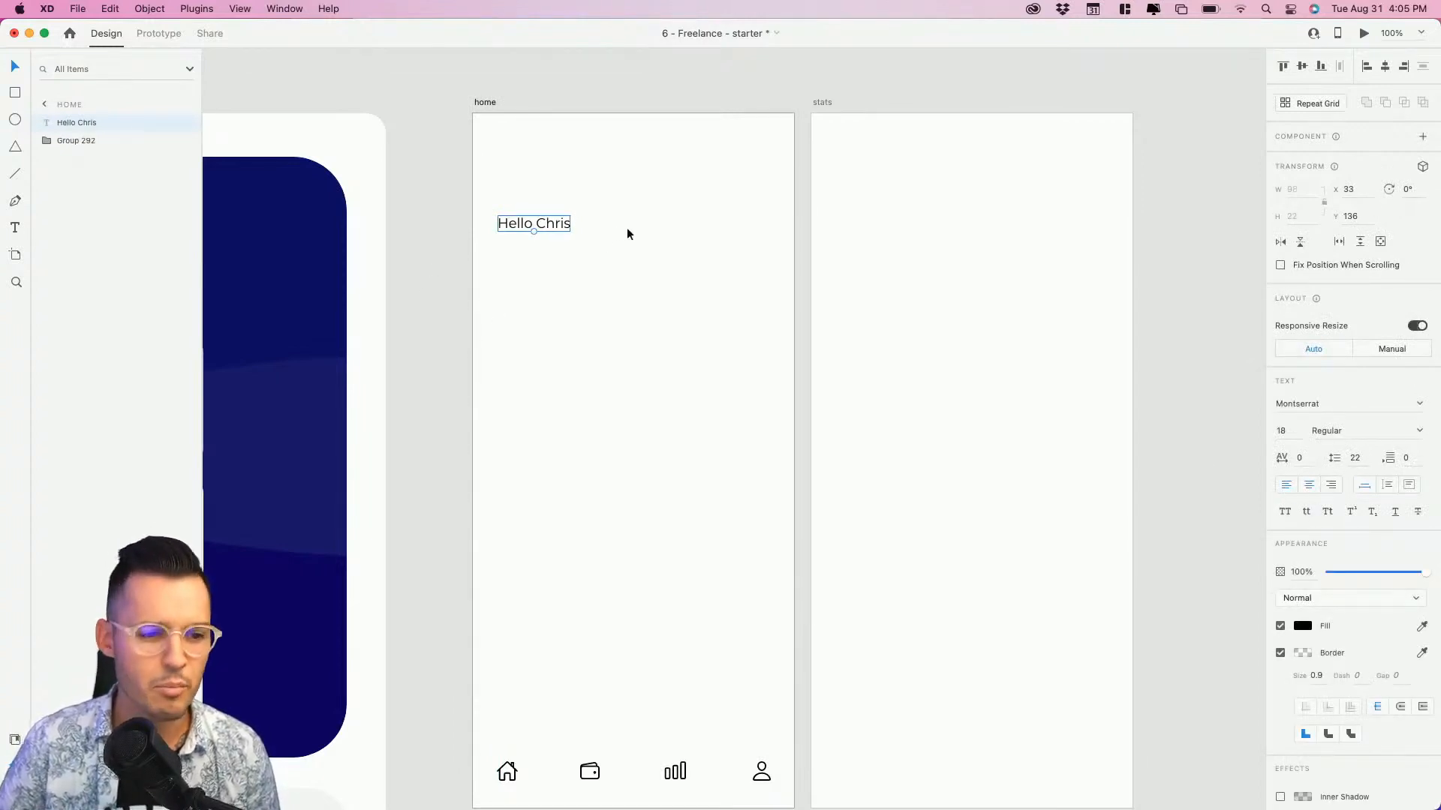
{"action": "left_click", "coordinate": [1399, 441]}
{"action": "left_click", "coordinate": [1351, 524]}
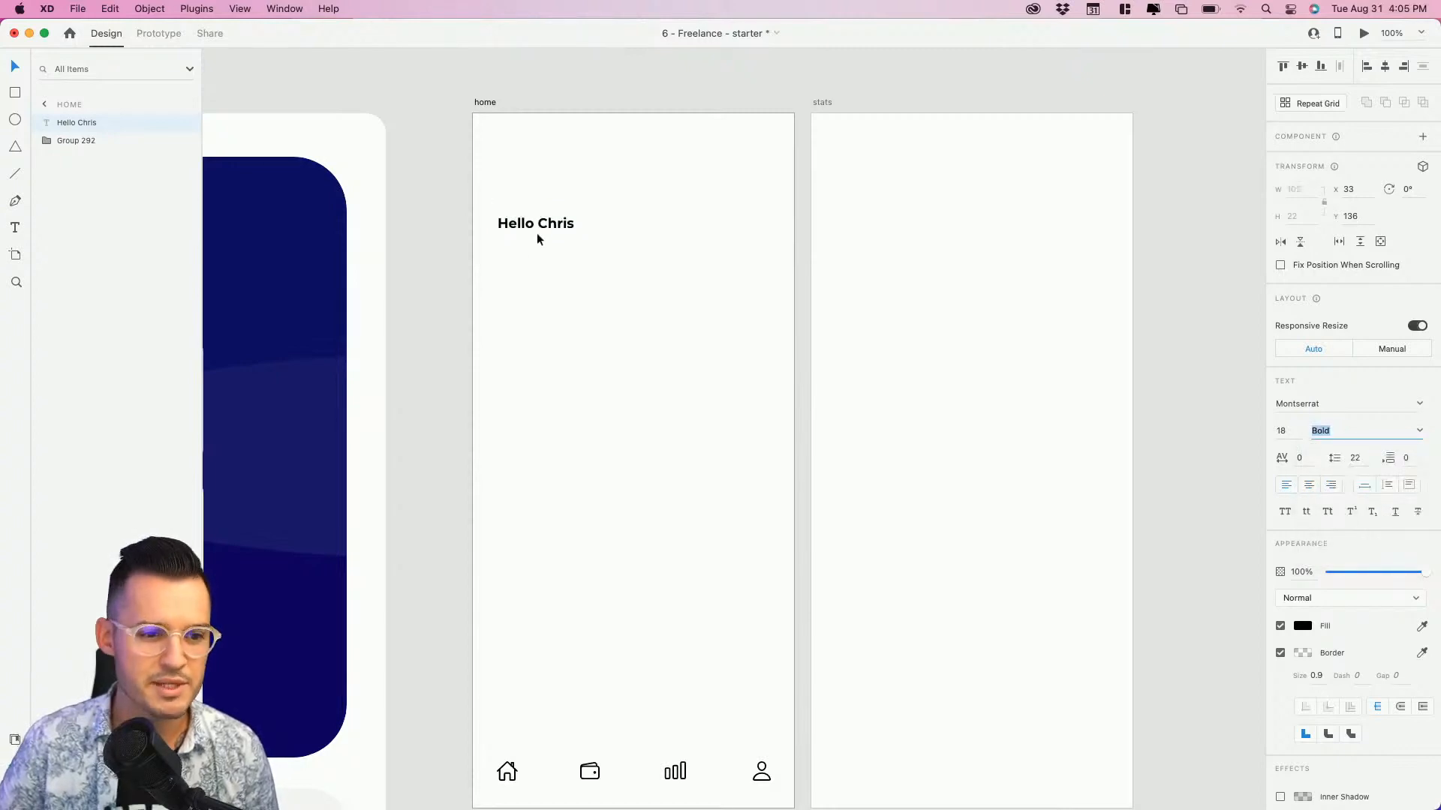
{"action": "mouse_move", "coordinate": [537, 232]}
{"action": "left_mouse_down"}
{"action": "mouse_move", "coordinate": [538, 256]}
{"action": "mouse_move", "coordinate": [570, 237]}
{"action": "mouse_move", "coordinate": [554, 220]}
{"action": "left_mouse_up"}
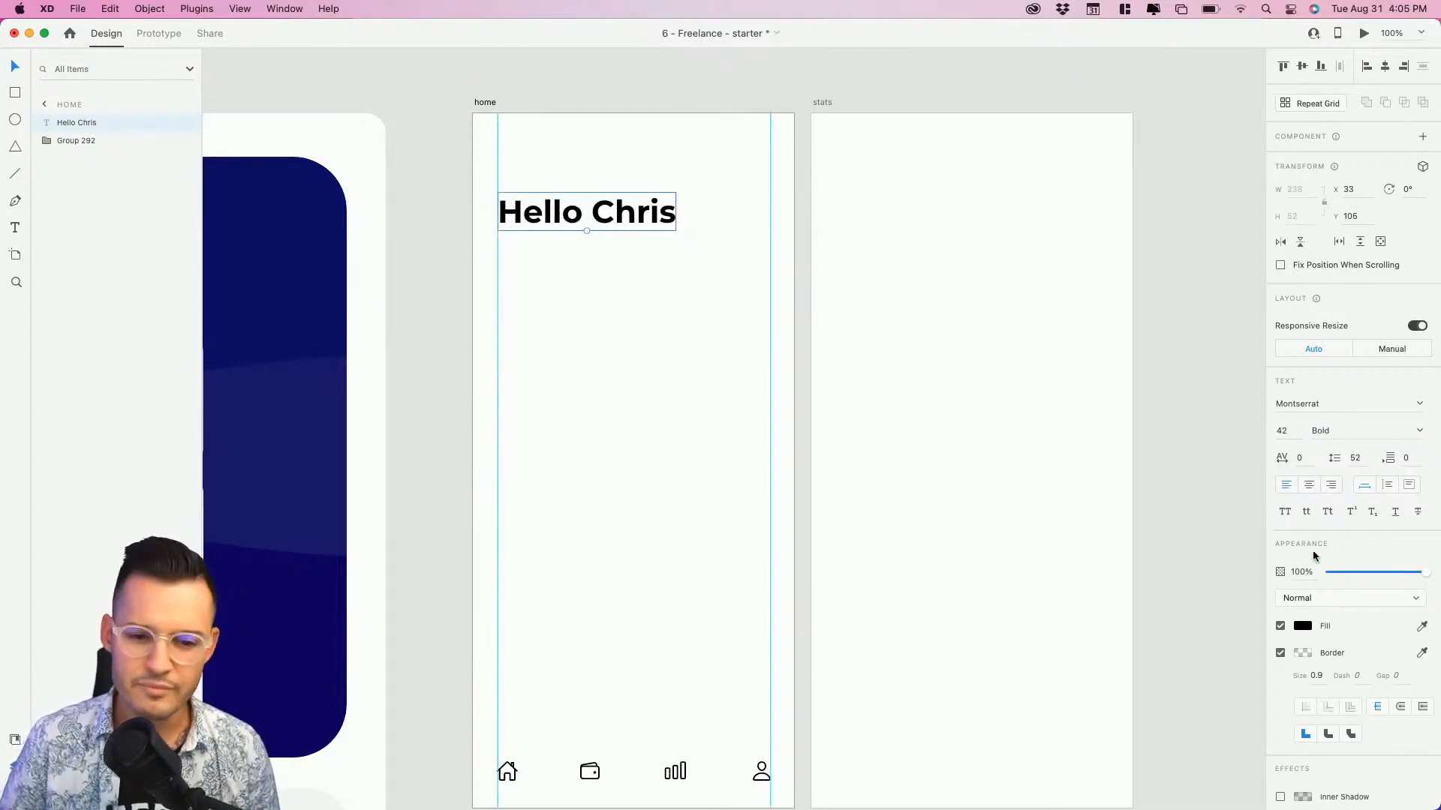
Set the greeting text's font size to 38 and its weight to SemiBold.
{"action": "left_click", "coordinate": [1281, 431]}
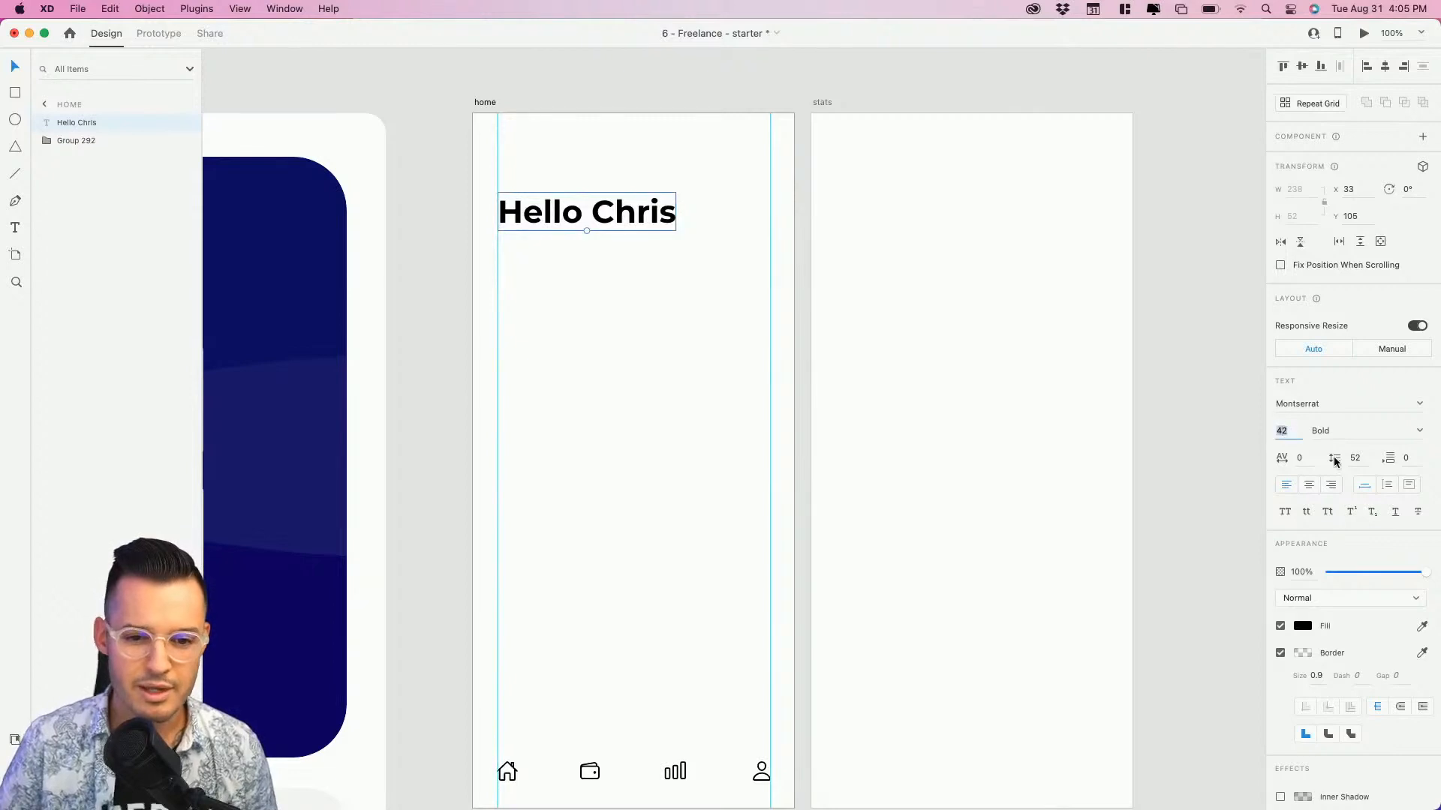
{"action": "type", "text": "38"}
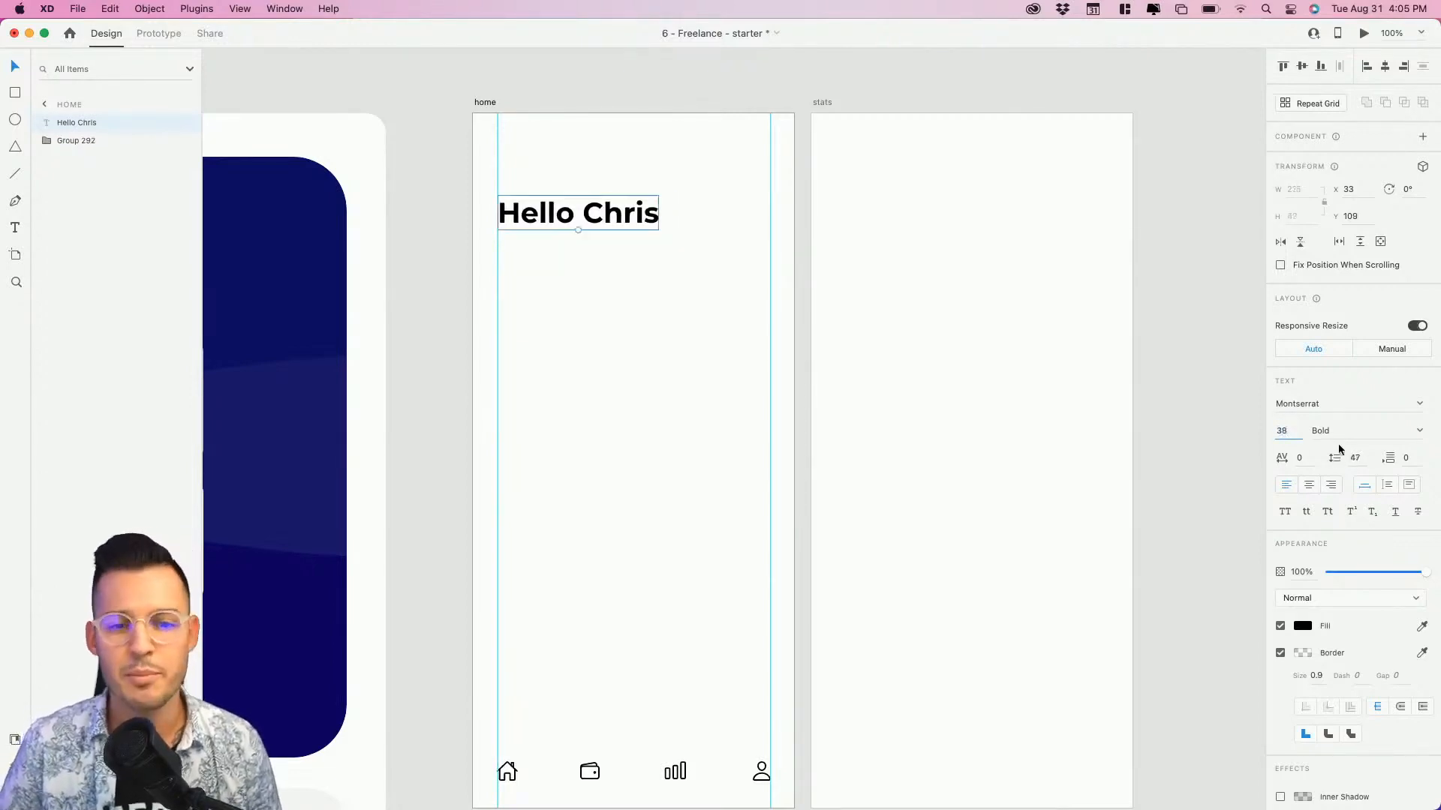
{"action": "left_click", "coordinate": [1405, 431]}
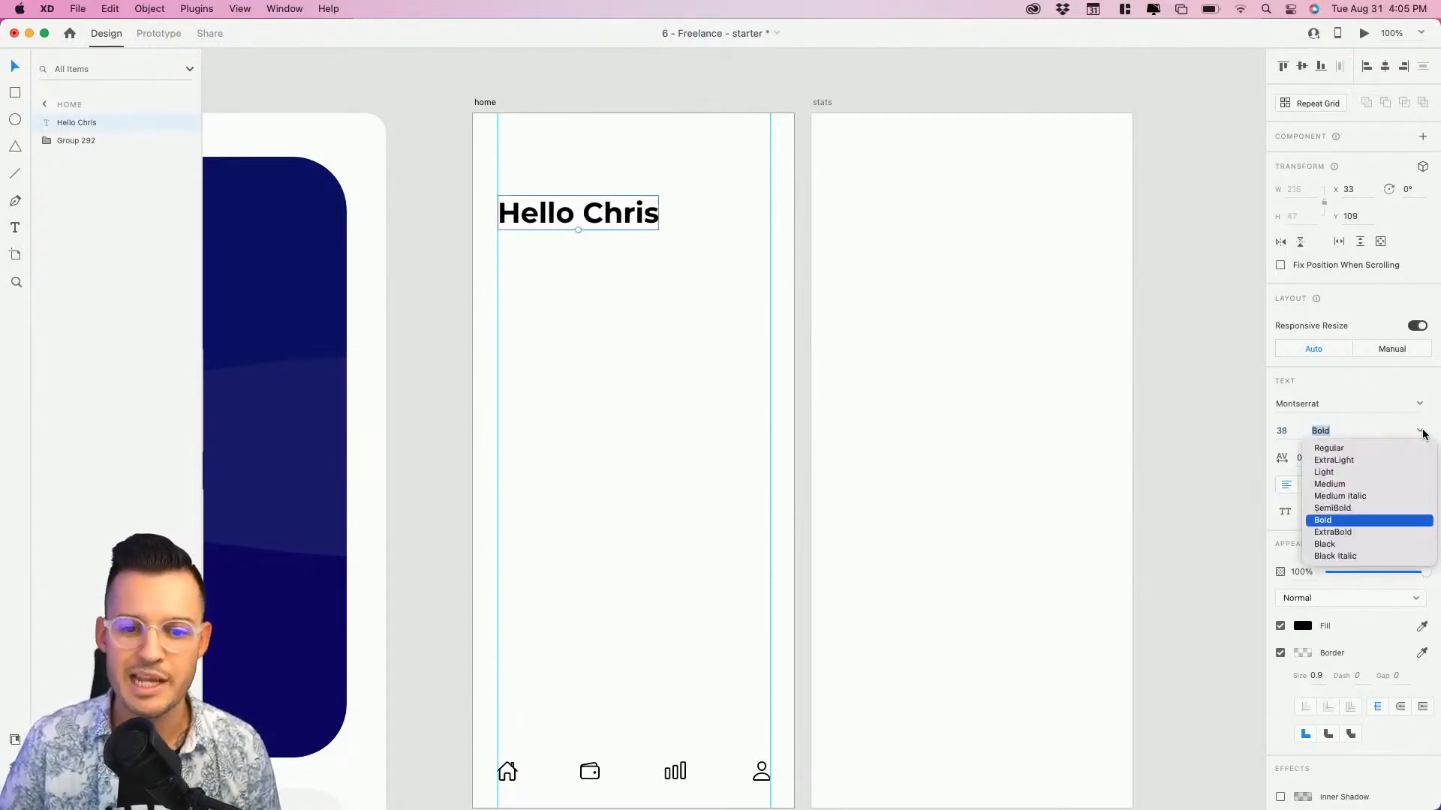
{"action": "left_click", "coordinate": [1335, 506]}
{"action": "left_click", "coordinate": [698, 293]}
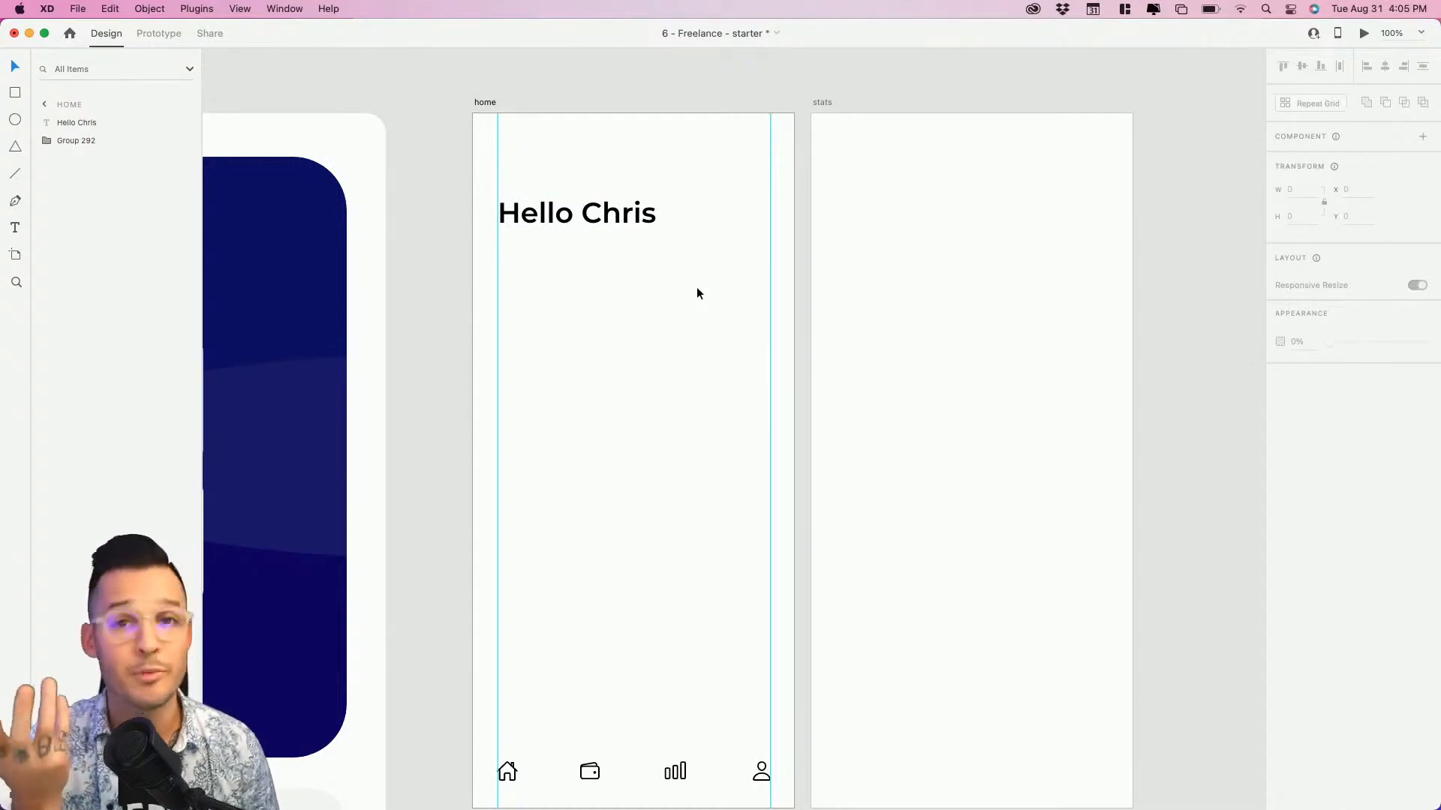
Duplicate the greeting text below the original on the home artboard and set the copy to Regular at font size 16.
{"action": "left_click", "coordinate": [604, 218]}
{"action": "left_click_drag", "start_coordinate": [604, 218], "coordinate": [601, 399]}
{"action": "scroll", "coordinate": [791, 550], "scroll_direction": "up", "scroll_amount": 5}
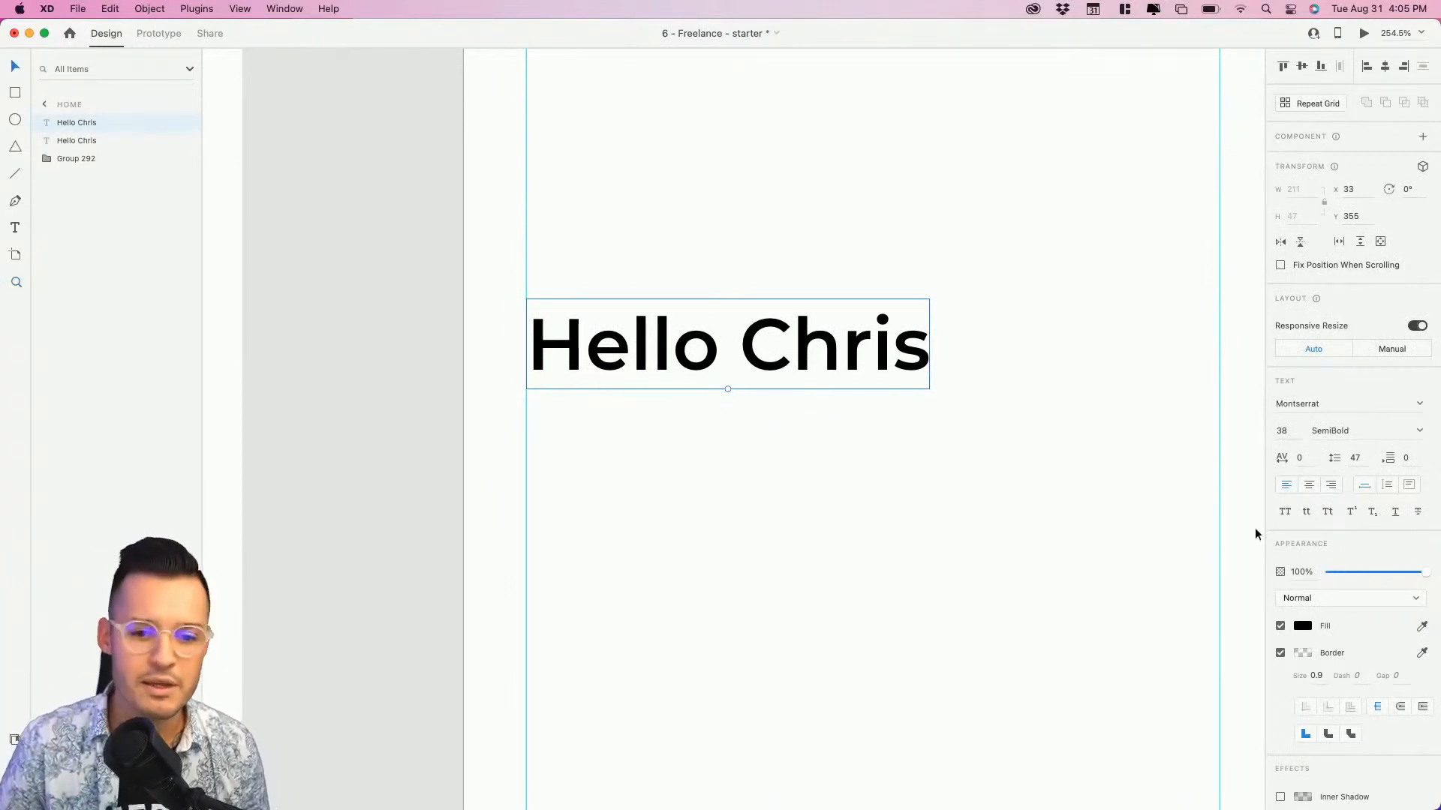
{"action": "left_click", "coordinate": [1293, 431]}
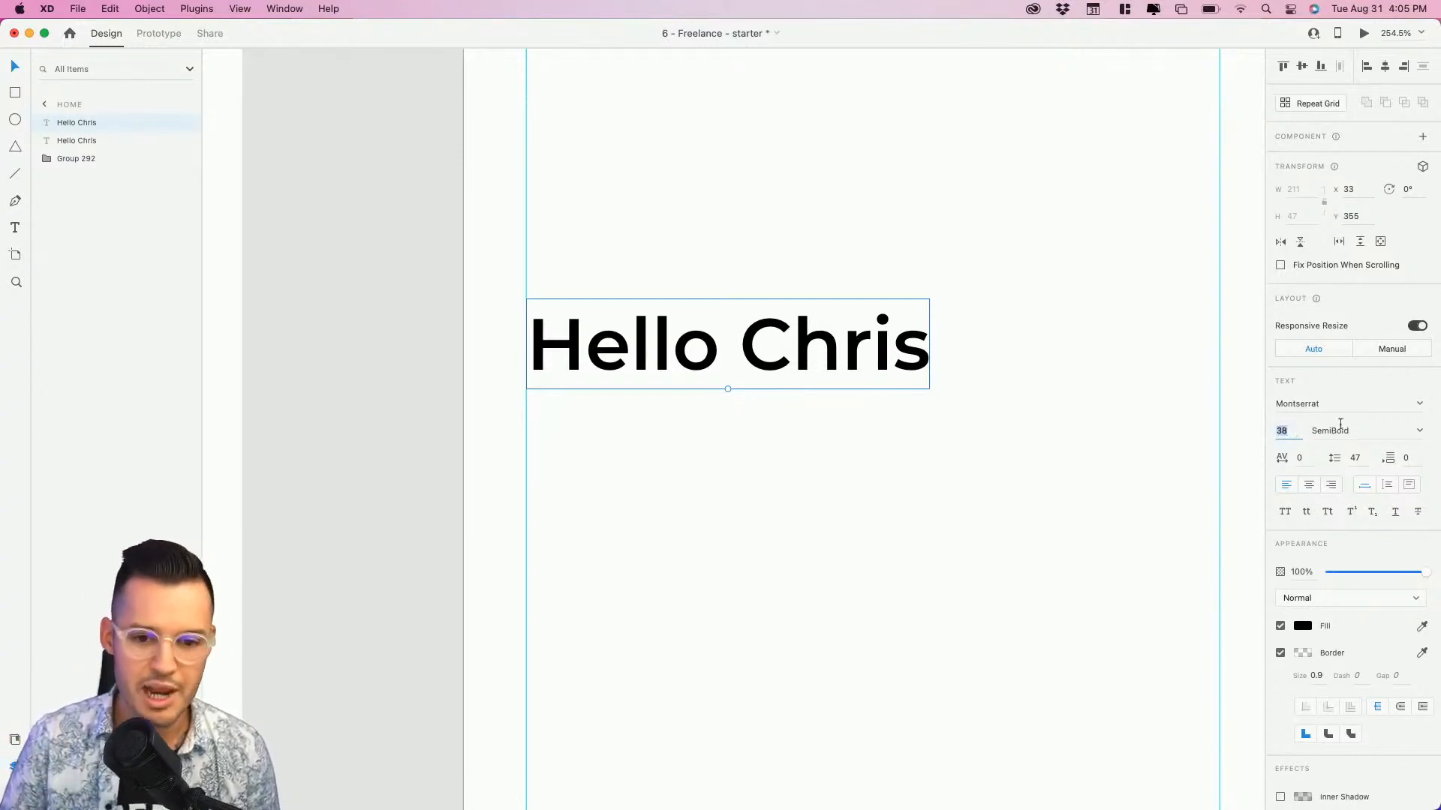
{"action": "left_click", "coordinate": [1417, 433]}
{"action": "left_click", "coordinate": [1367, 448]}
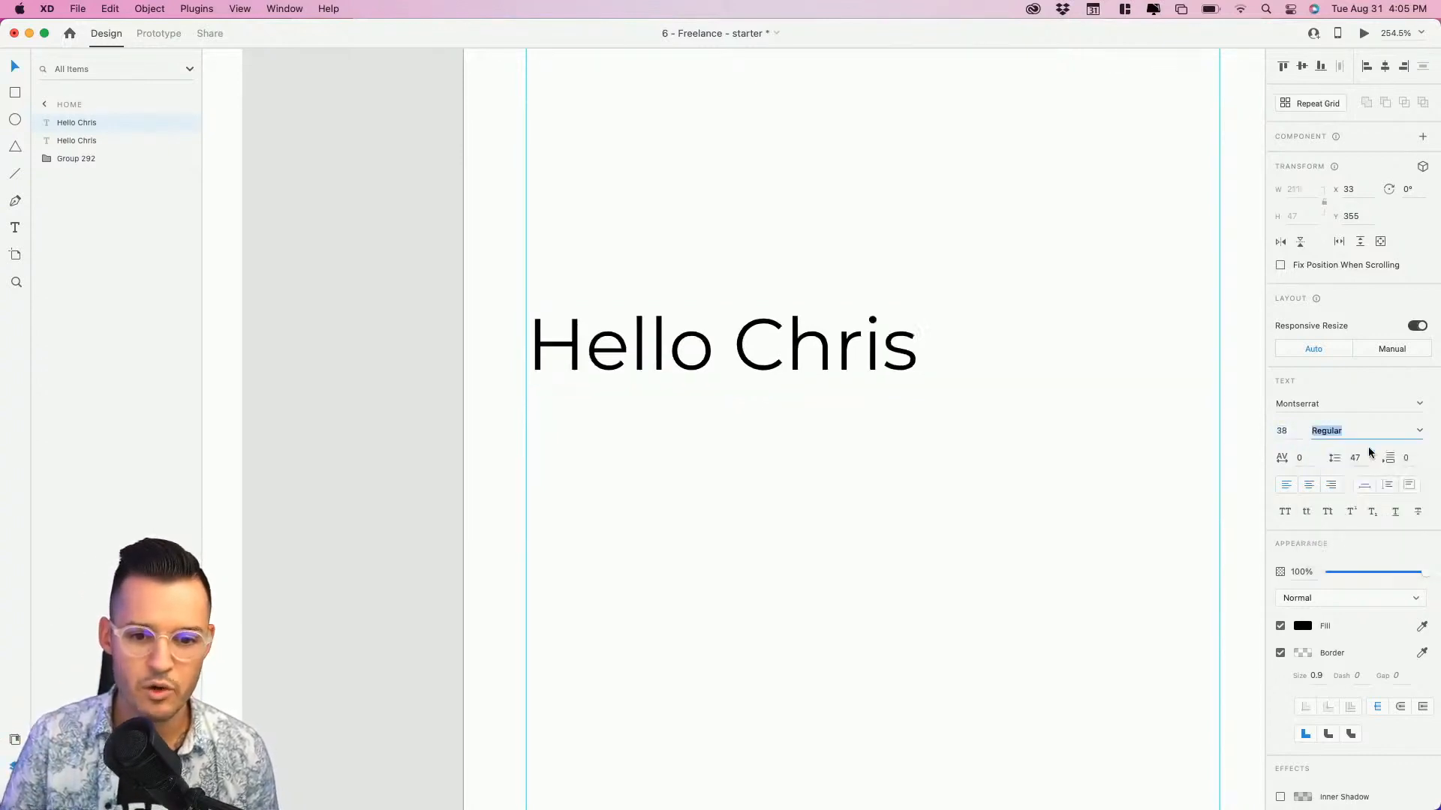
{"action": "left_click", "coordinate": [1296, 433]}
{"action": "type", "text": "1"}
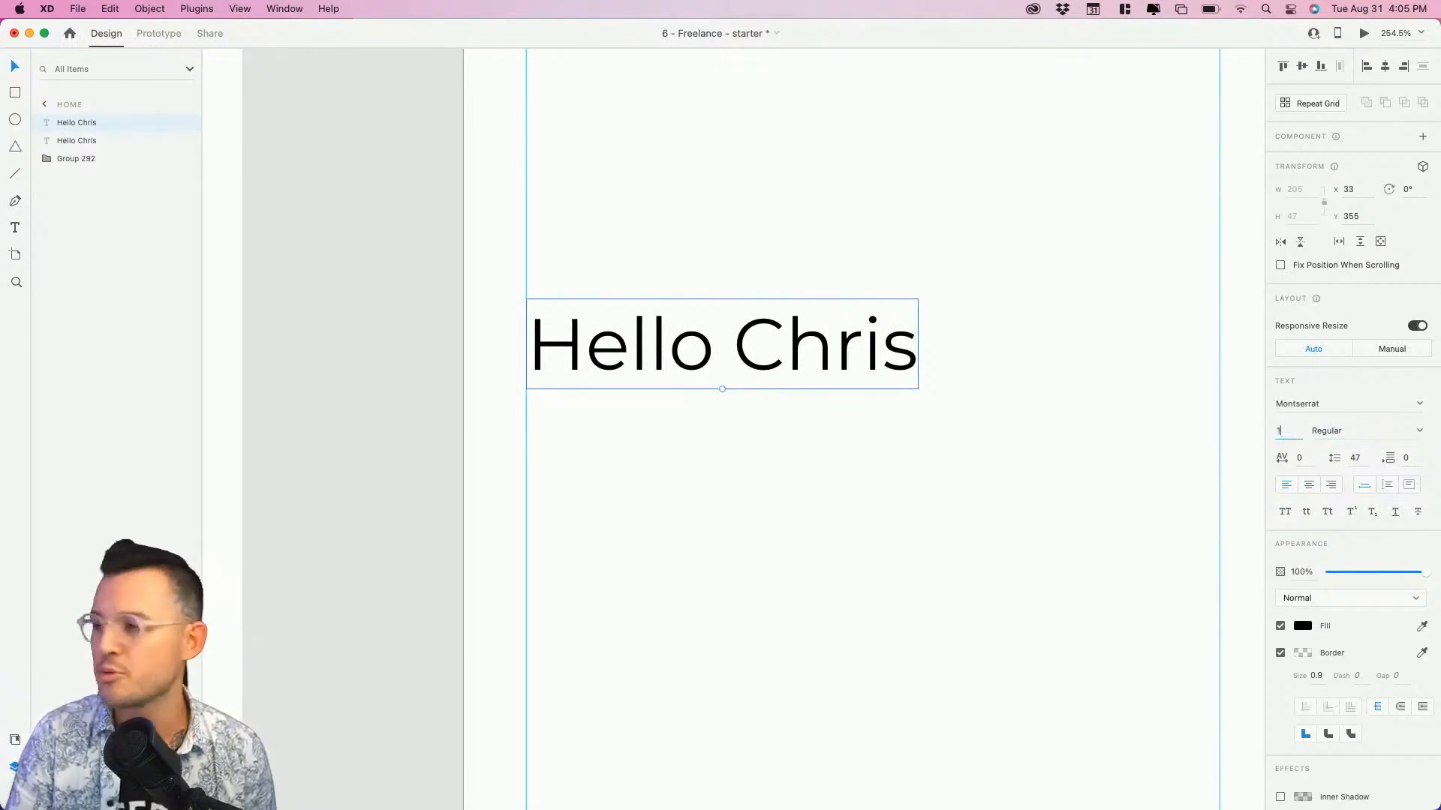
{"action": "type", "text": "6"}
{"action": "key", "text": "Tab"}
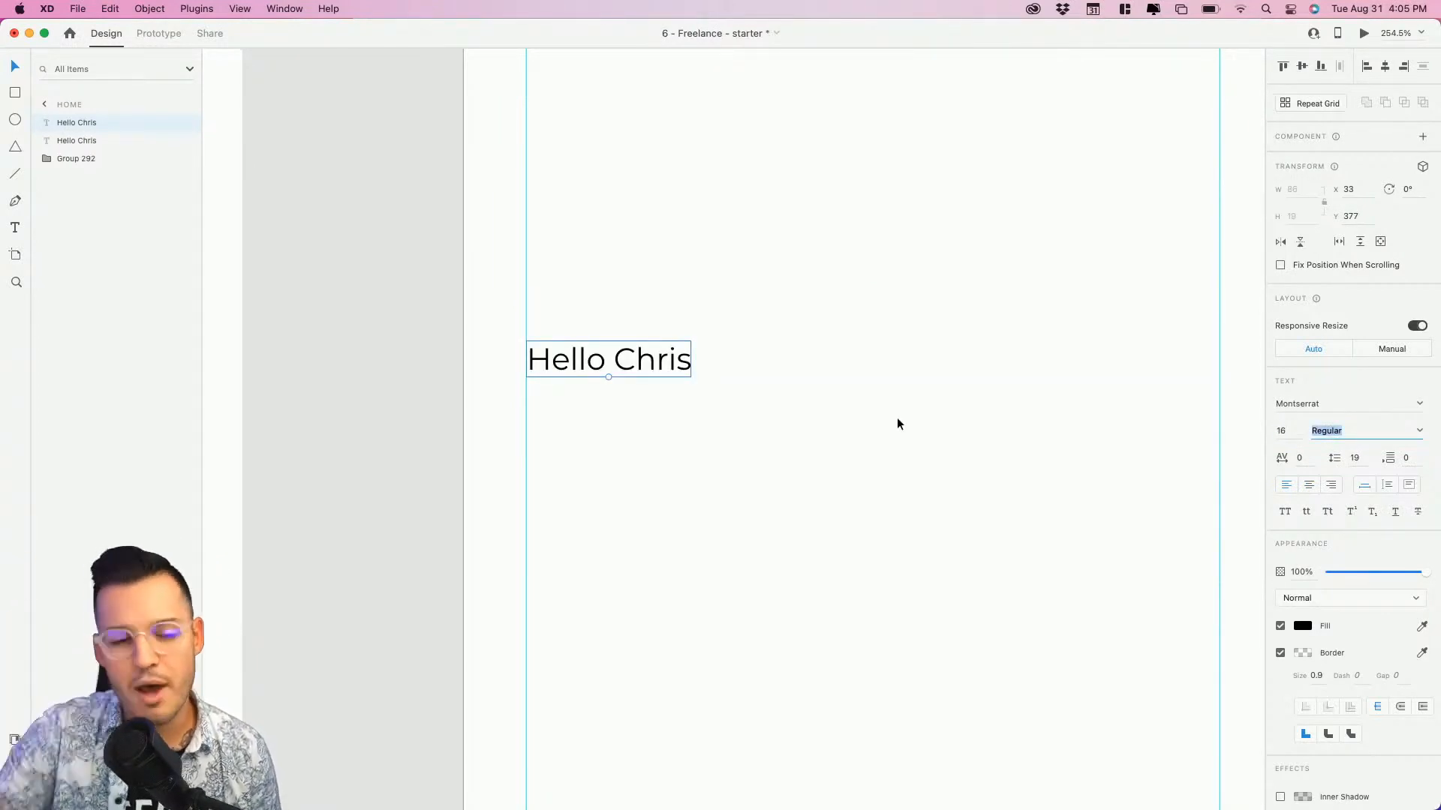
Duplicate the small Regular text above itself, double the copy's font size to 32 and make it SemiBold.
{"action": "left_click_drag", "start_coordinate": [634, 361], "coordinate": [632, 253], "text": "alt"}
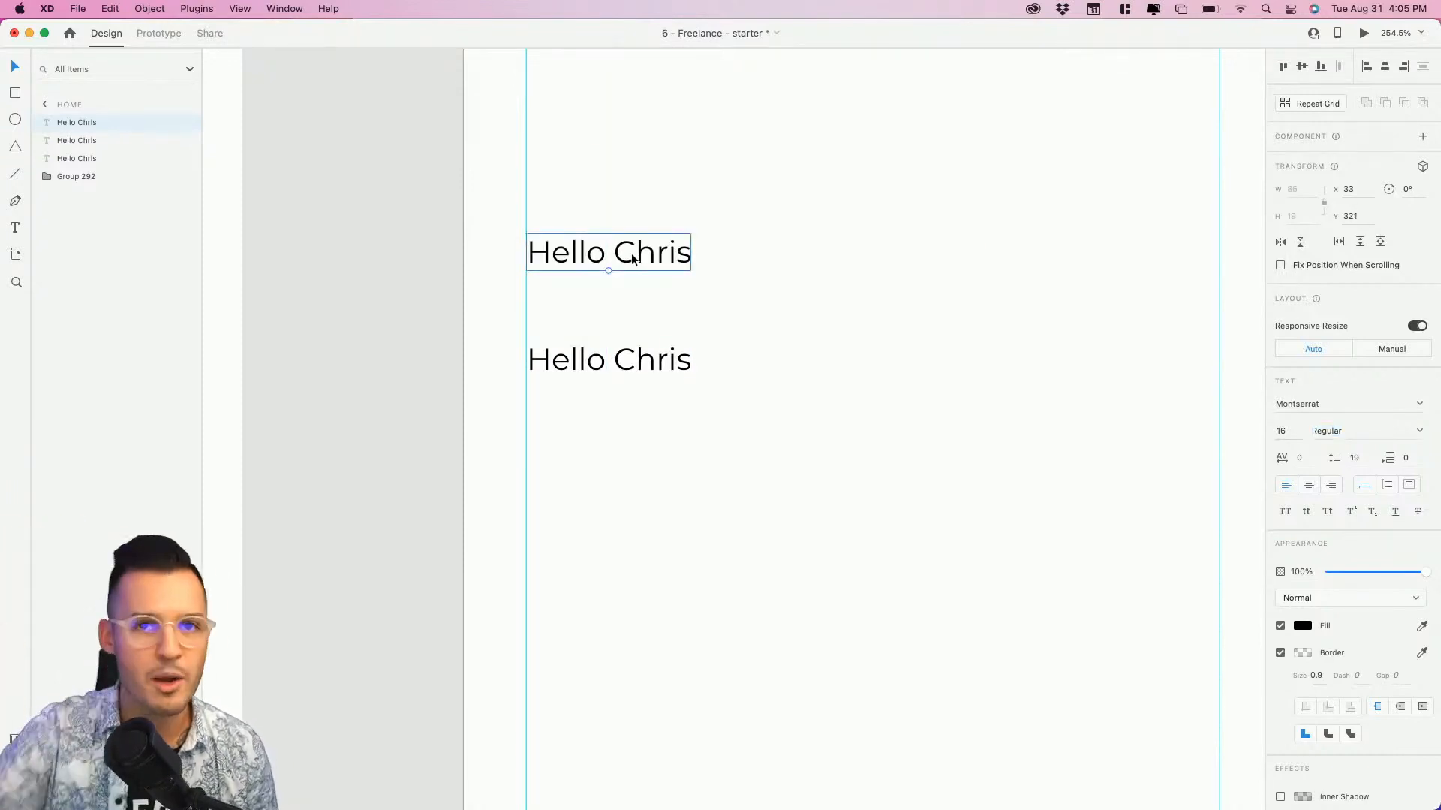
{"action": "left_click", "coordinate": [1285, 432]}
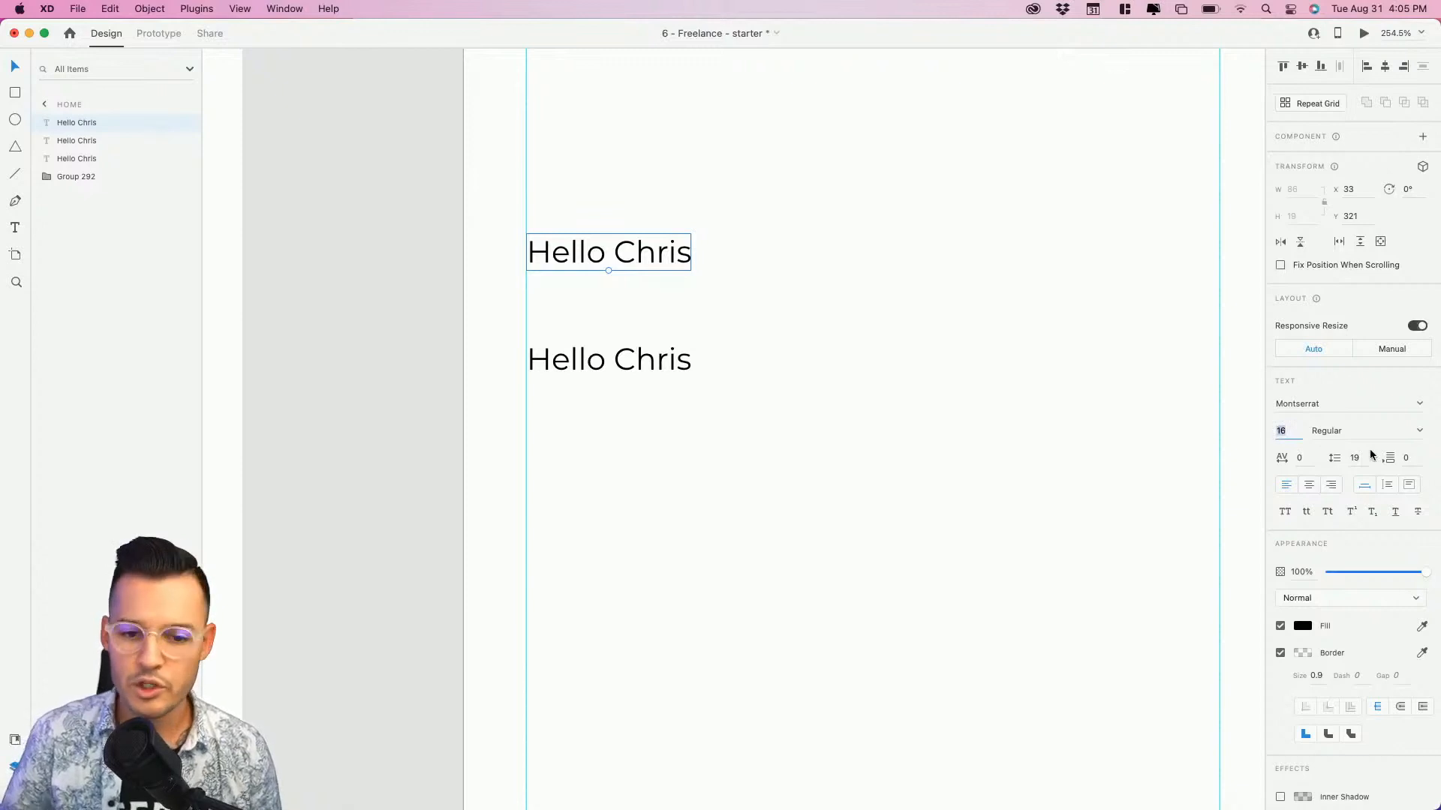
{"action": "type", "text": "16"}
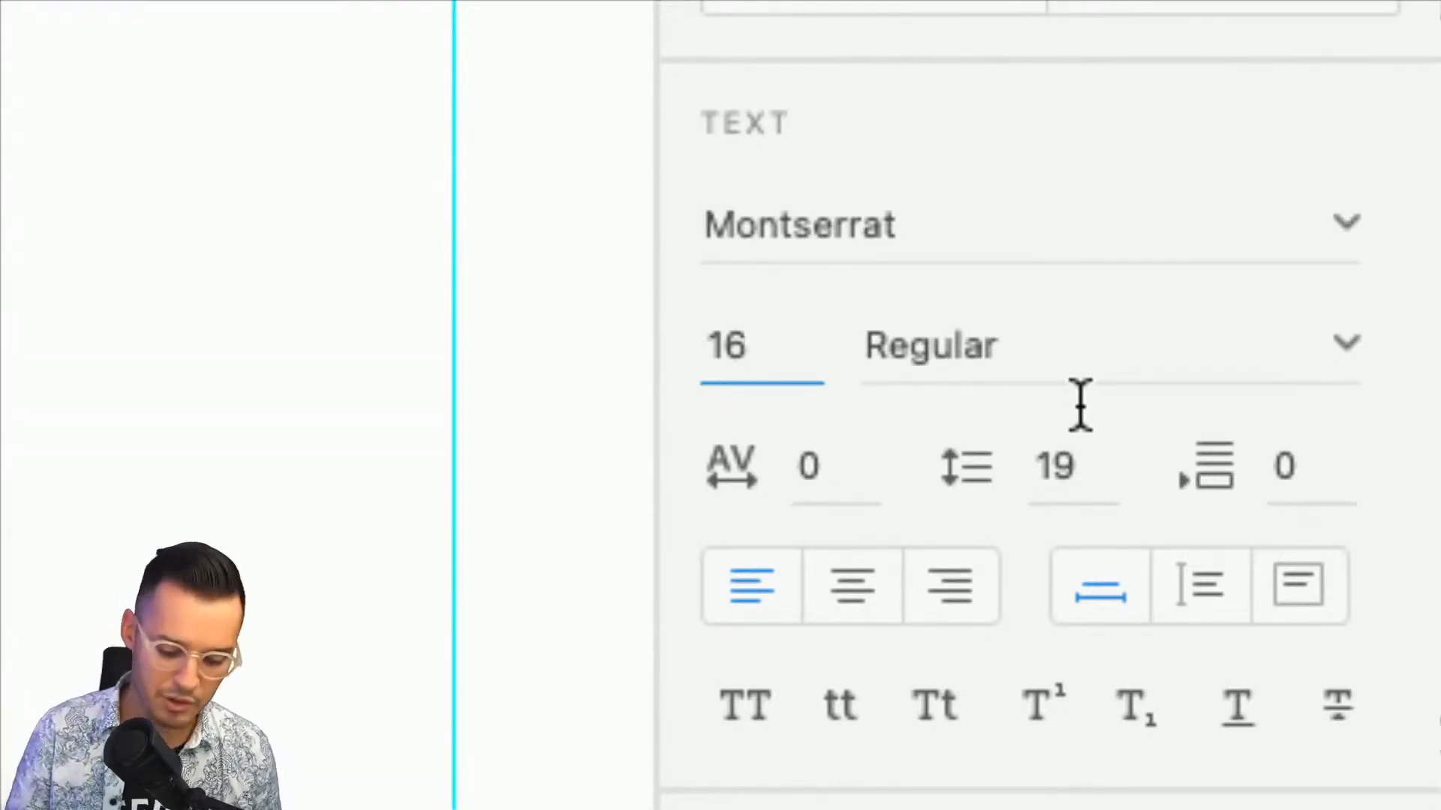
{"action": "type", "text": "*2"}
{"action": "key", "text": "Tab"}
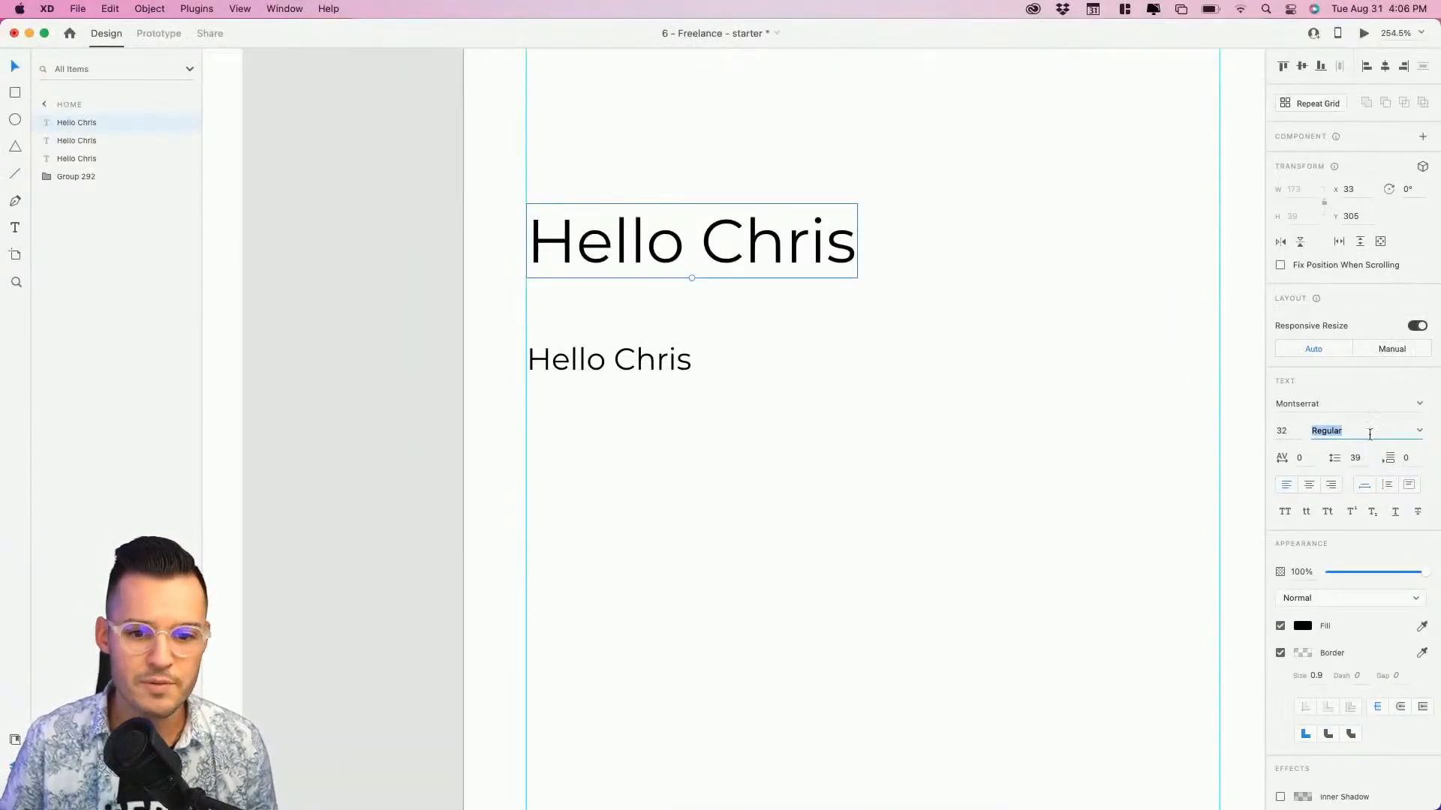
{"action": "left_click", "coordinate": [1420, 432]}
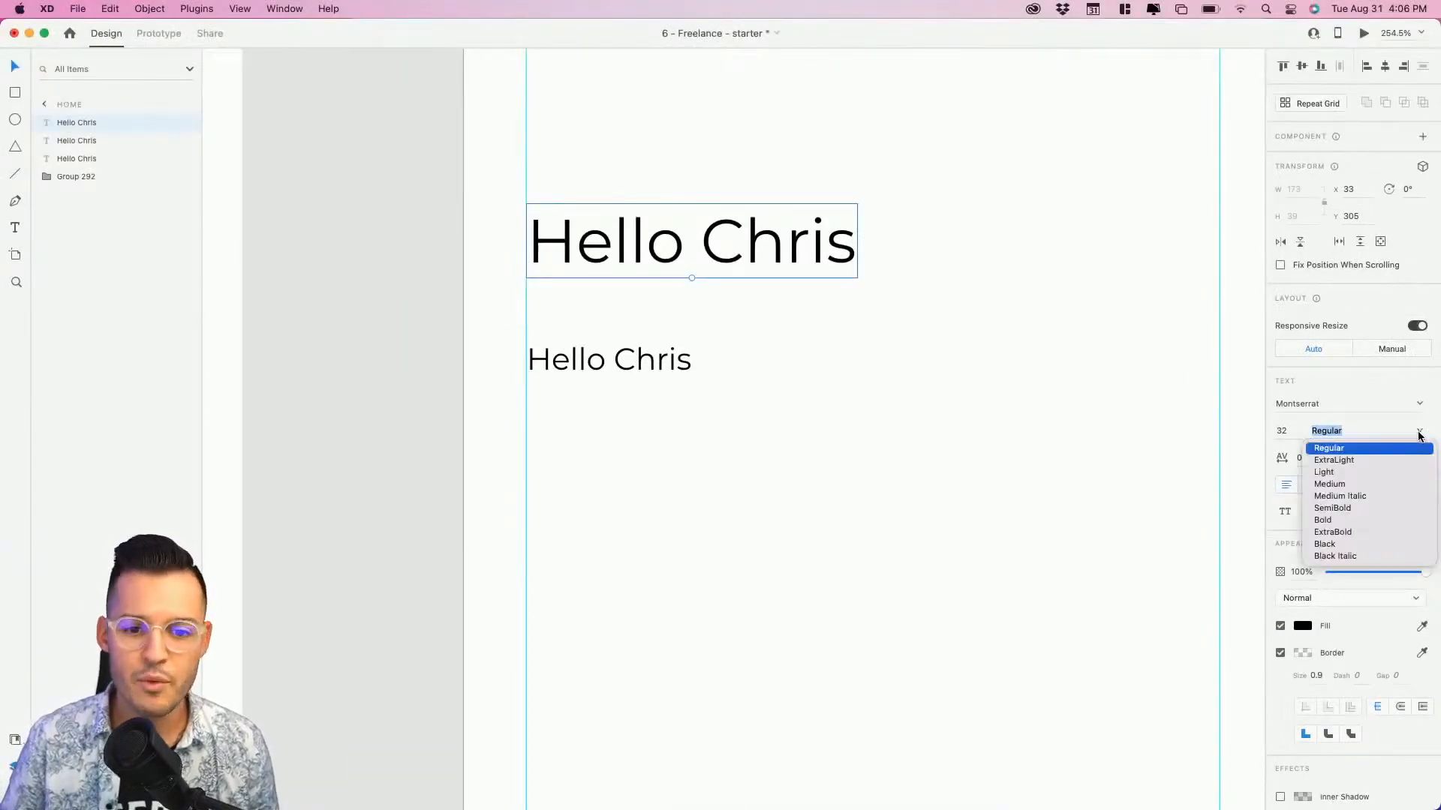
{"action": "left_click", "coordinate": [1334, 510]}
{"action": "left_click_drag", "start_coordinate": [946, 400], "coordinate": [929, 565]}
{"action": "left_click", "coordinate": [701, 559]}
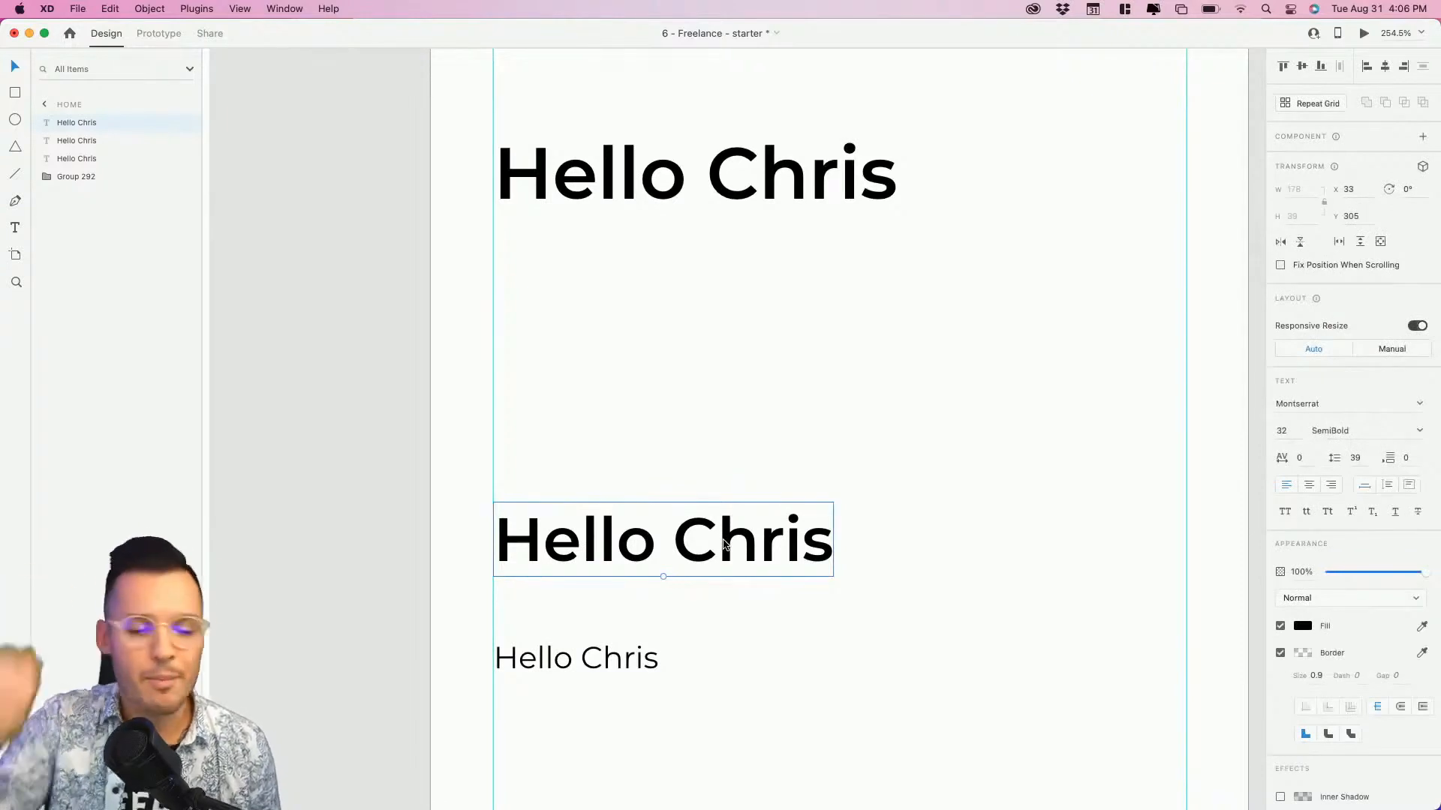
Duplicate the 32-size SemiBold text above itself and set the copy to font size 64 and Bold.
{"action": "left_click_drag", "start_coordinate": [740, 559], "coordinate": [733, 426]}
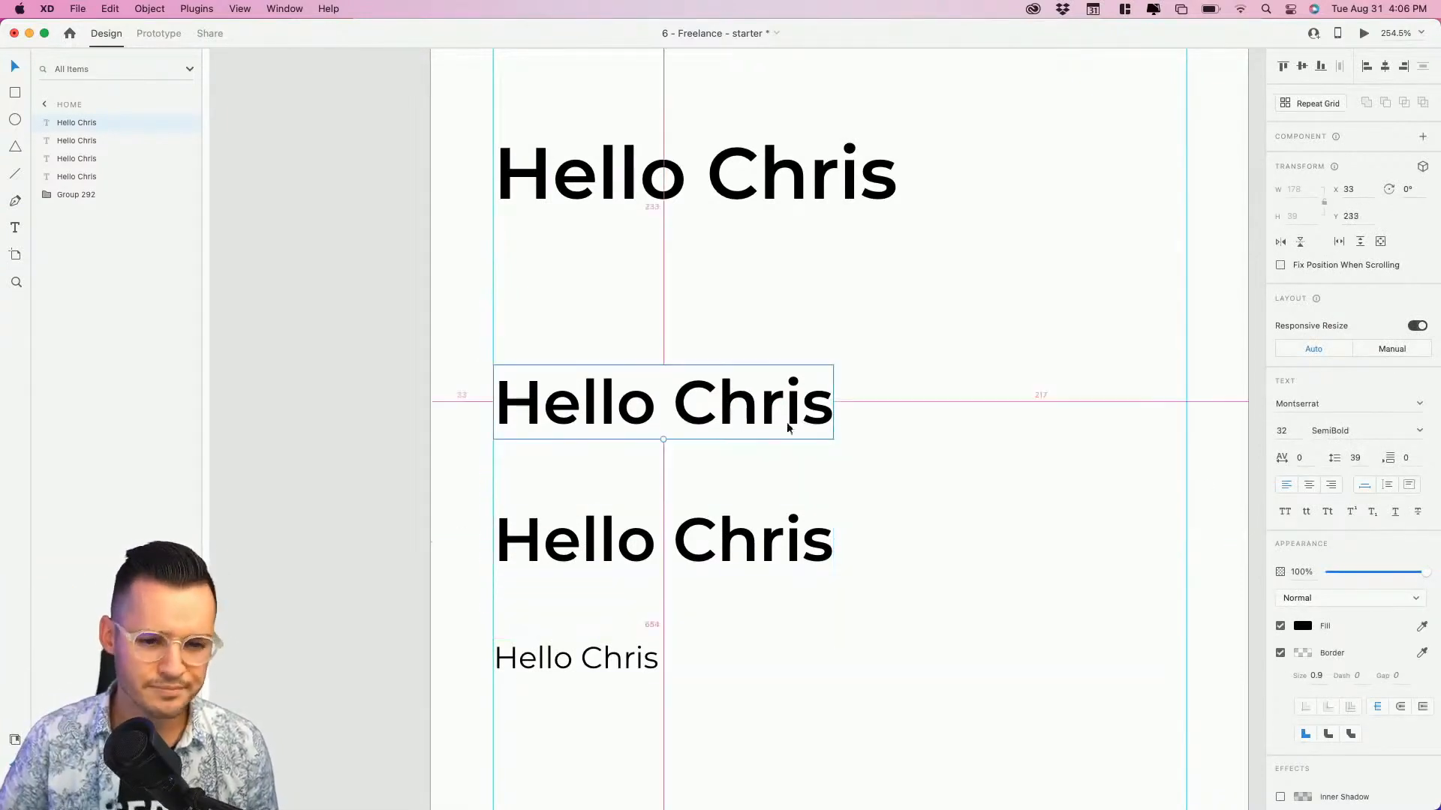
{"action": "left_click", "coordinate": [1298, 431]}
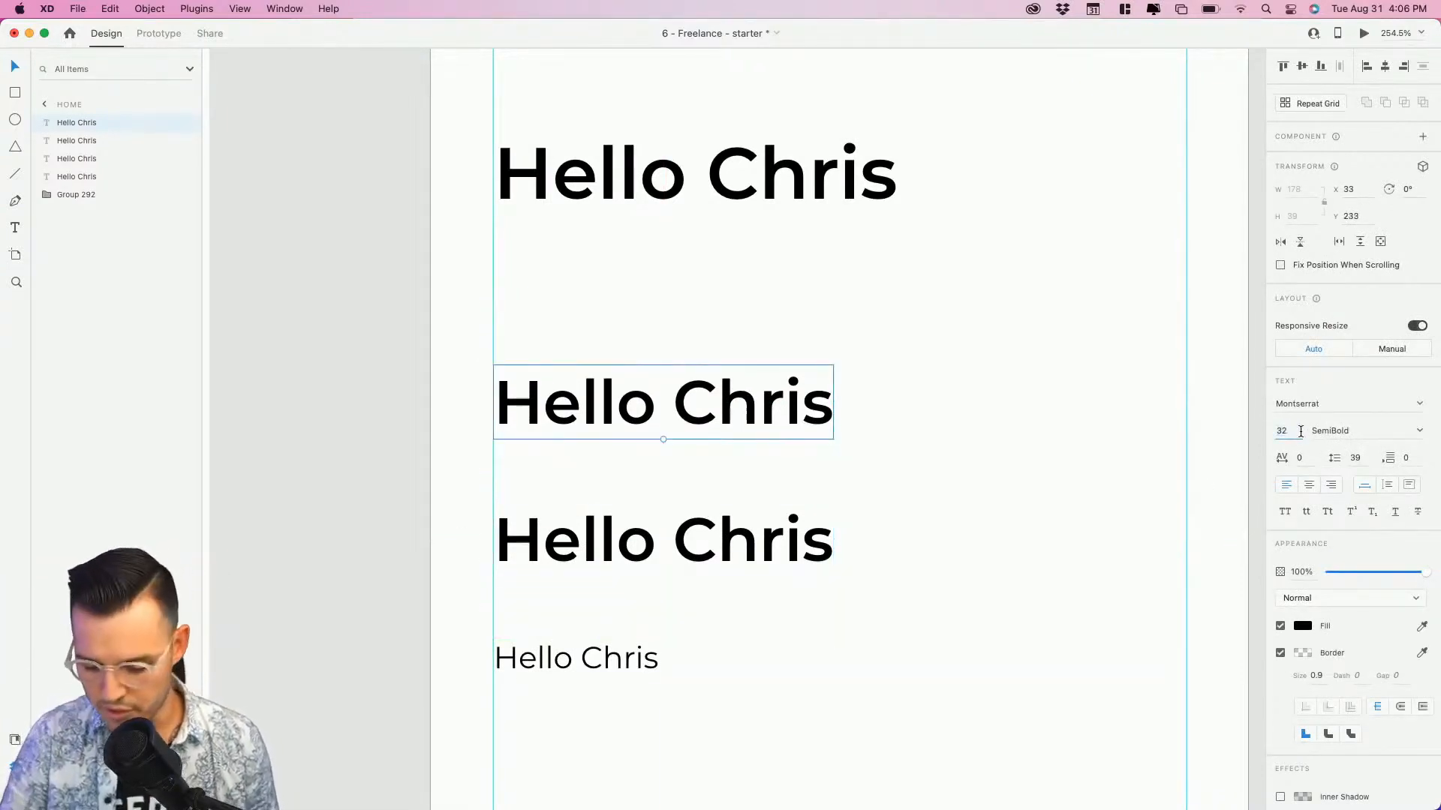
{"action": "type", "text": "64"}
{"action": "key", "text": "Return"}
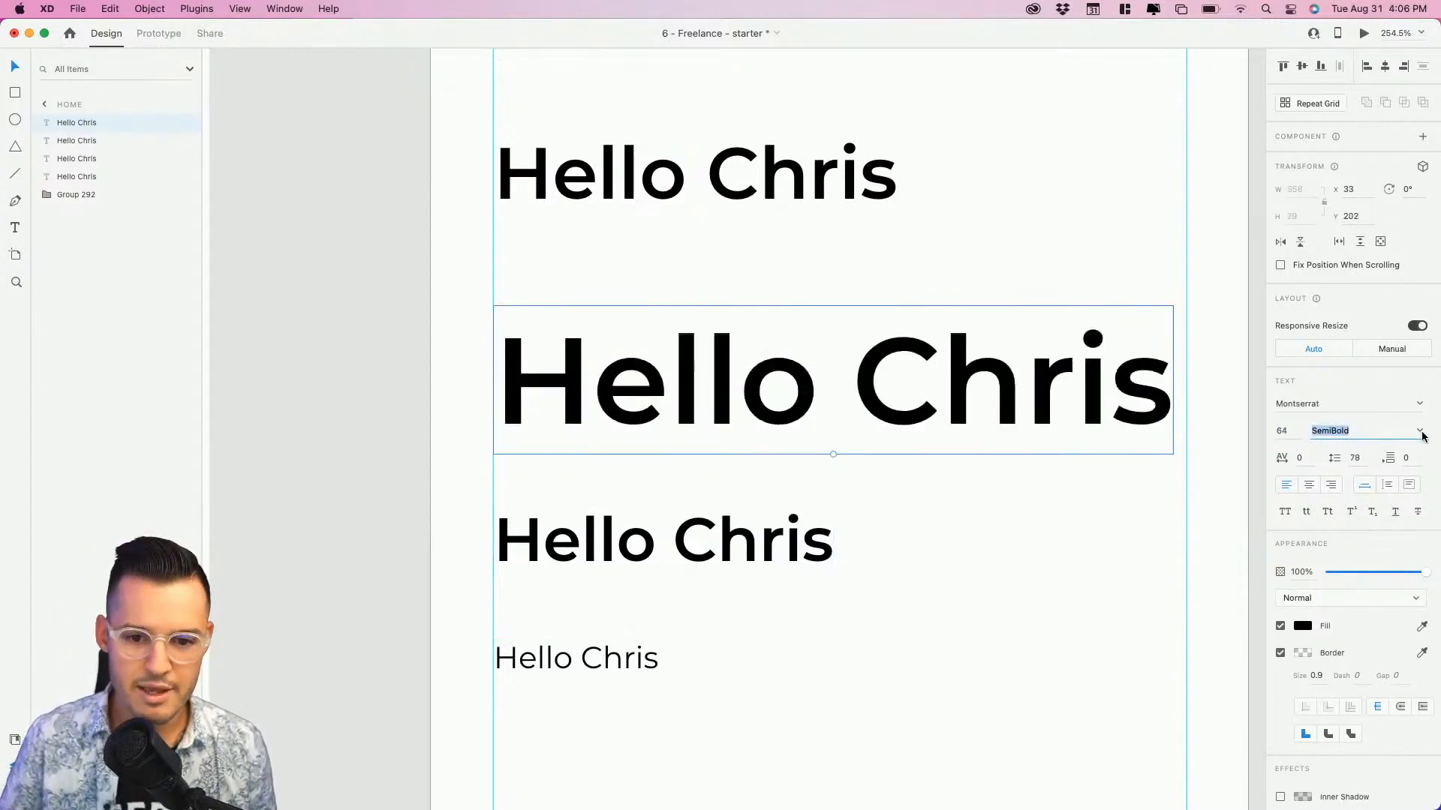
{"action": "left_click", "coordinate": [1420, 430]}
{"action": "left_click", "coordinate": [1327, 520]}
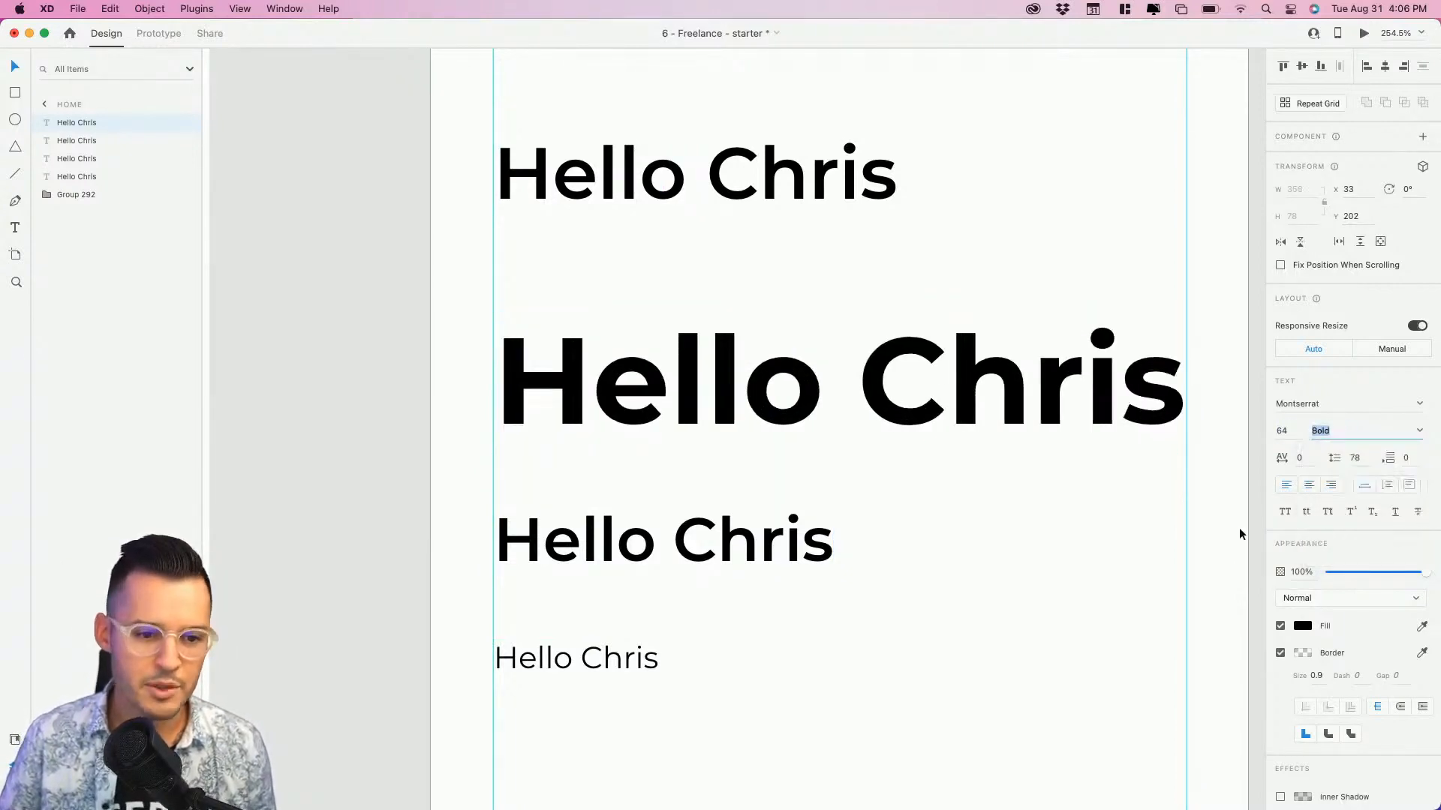
{"action": "left_click", "coordinate": [927, 511]}
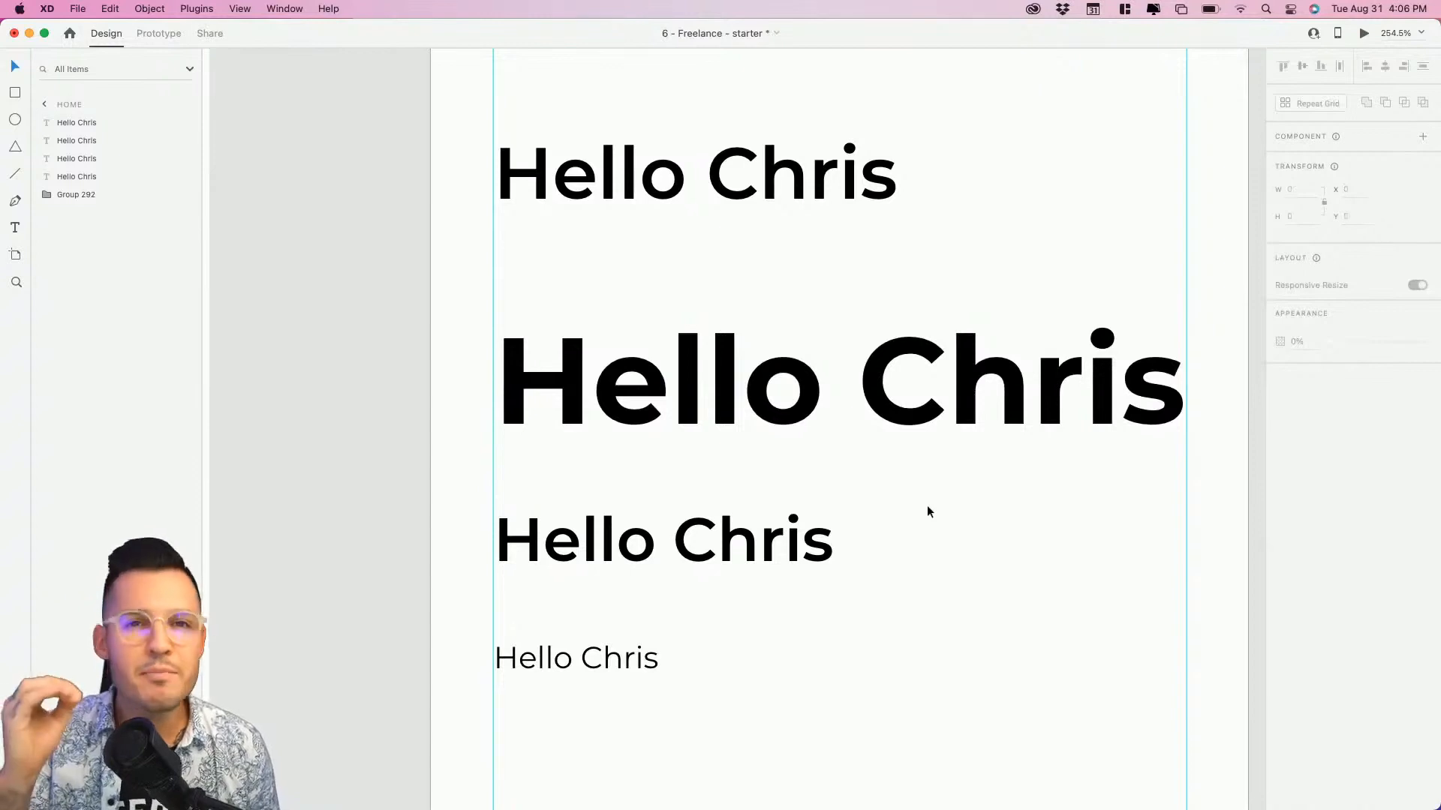
Delete the original greeting text and the 64-size Bold copy from the home artboard.
{"action": "left_click_drag", "start_coordinate": [979, 516], "coordinate": [657, 160]}
{"action": "left_click_drag", "start_coordinate": [660, 106], "coordinate": [935, 452]}
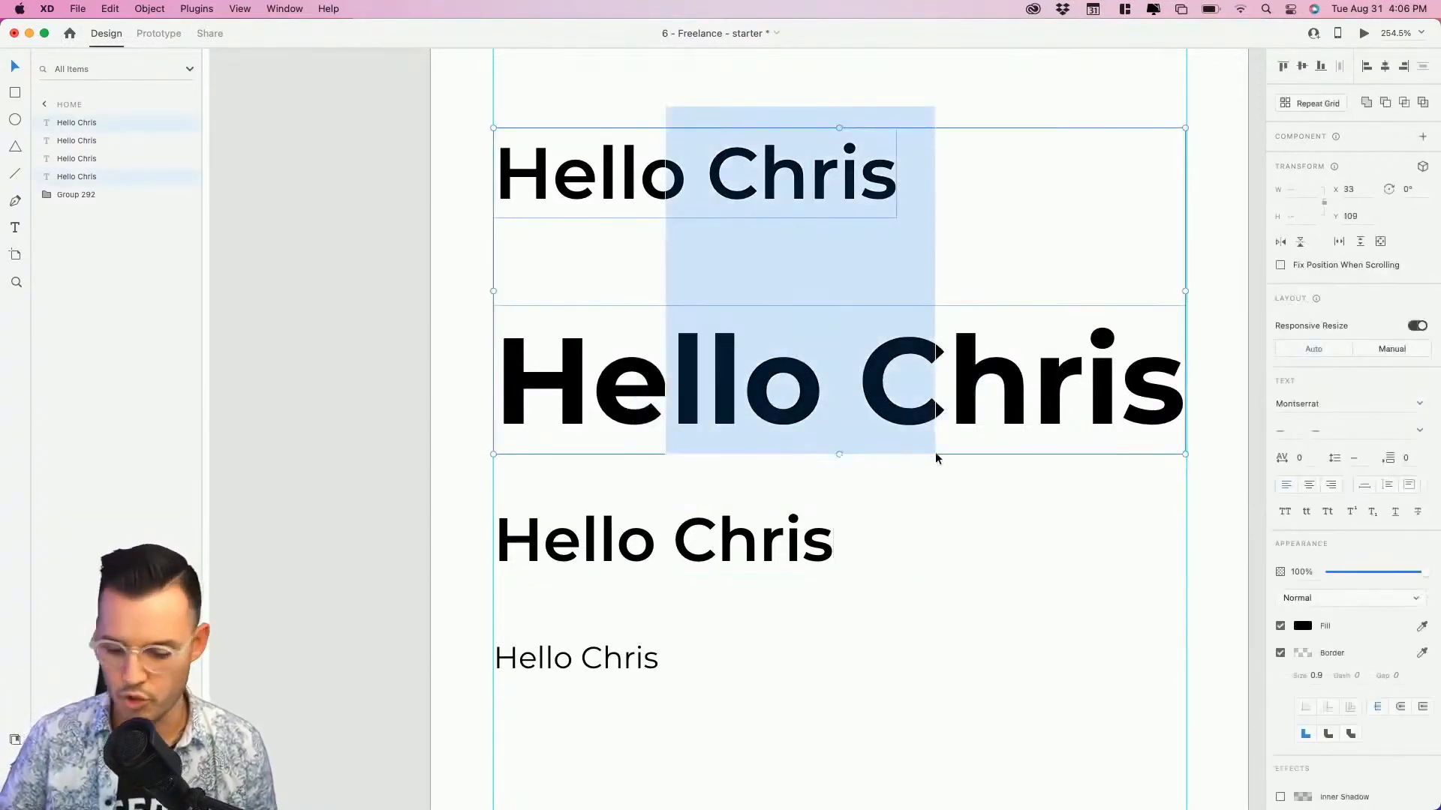
{"action": "key", "text": "Delete"}
Reset the SemiBold text's font size to 16 and multiply it by 1.4 to get 22.4.
{"action": "left_click", "coordinate": [753, 529]}
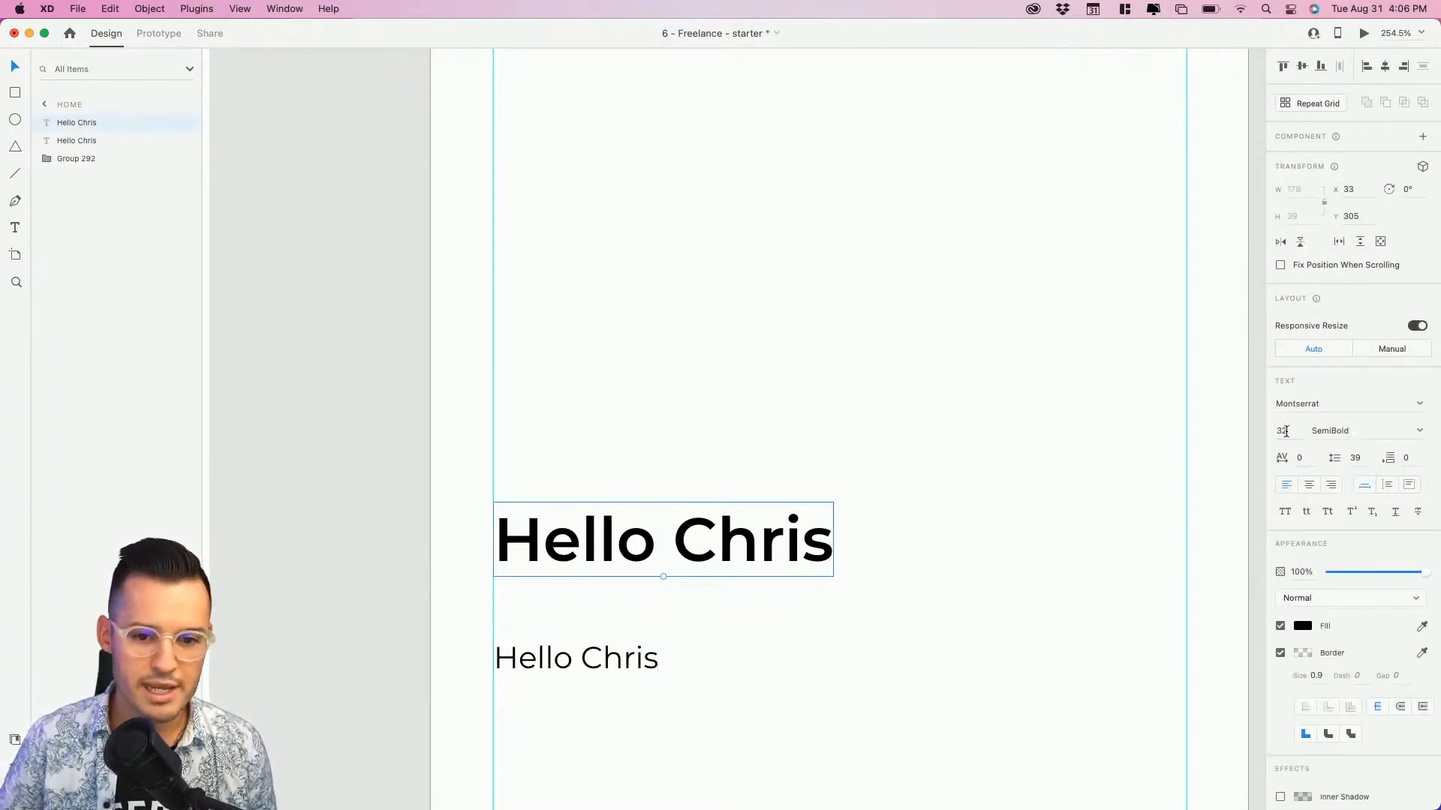
{"action": "left_click", "coordinate": [1283, 431]}
{"action": "type", "text": "16"}
{"action": "key", "text": "Tab"}
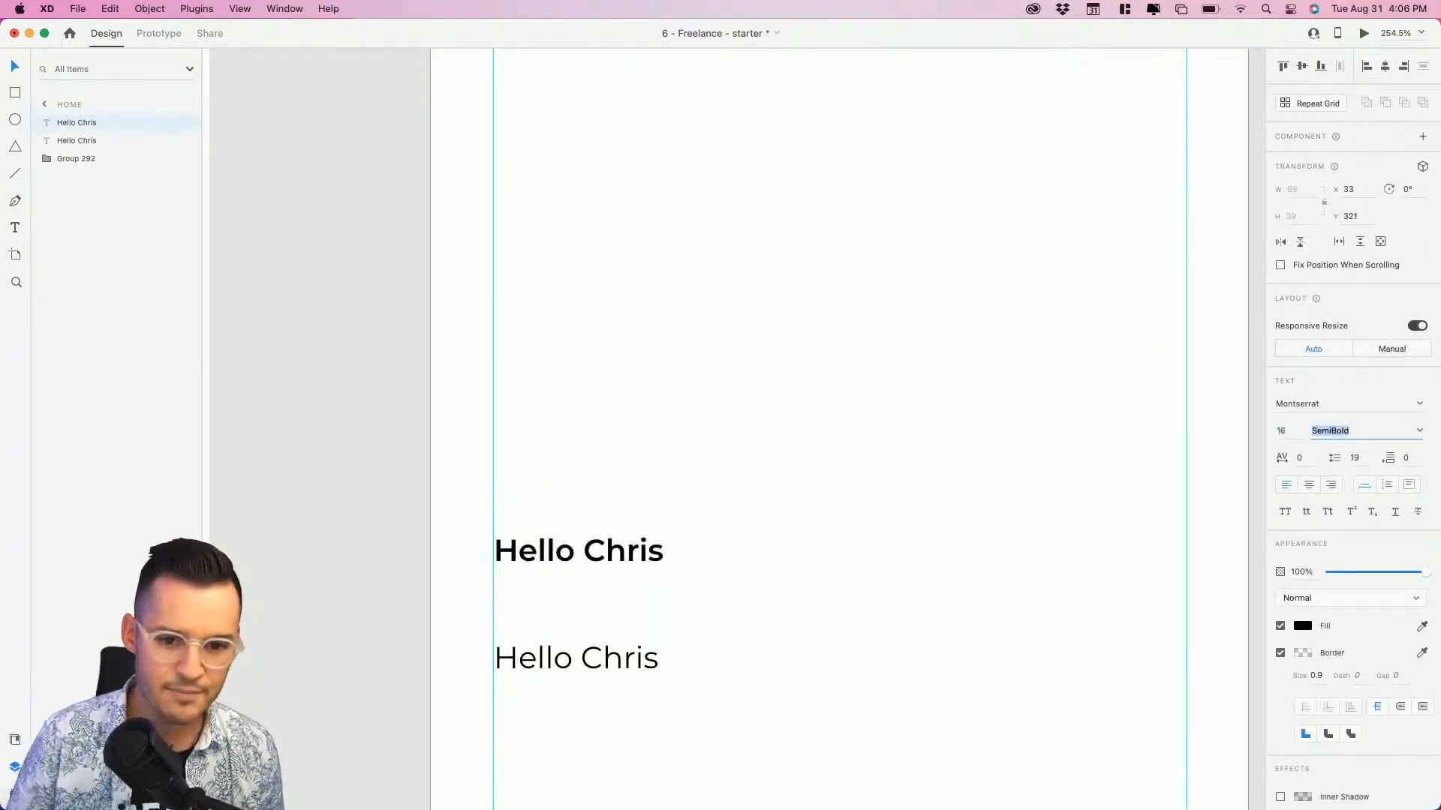
{"action": "left_click", "coordinate": [1291, 430]}
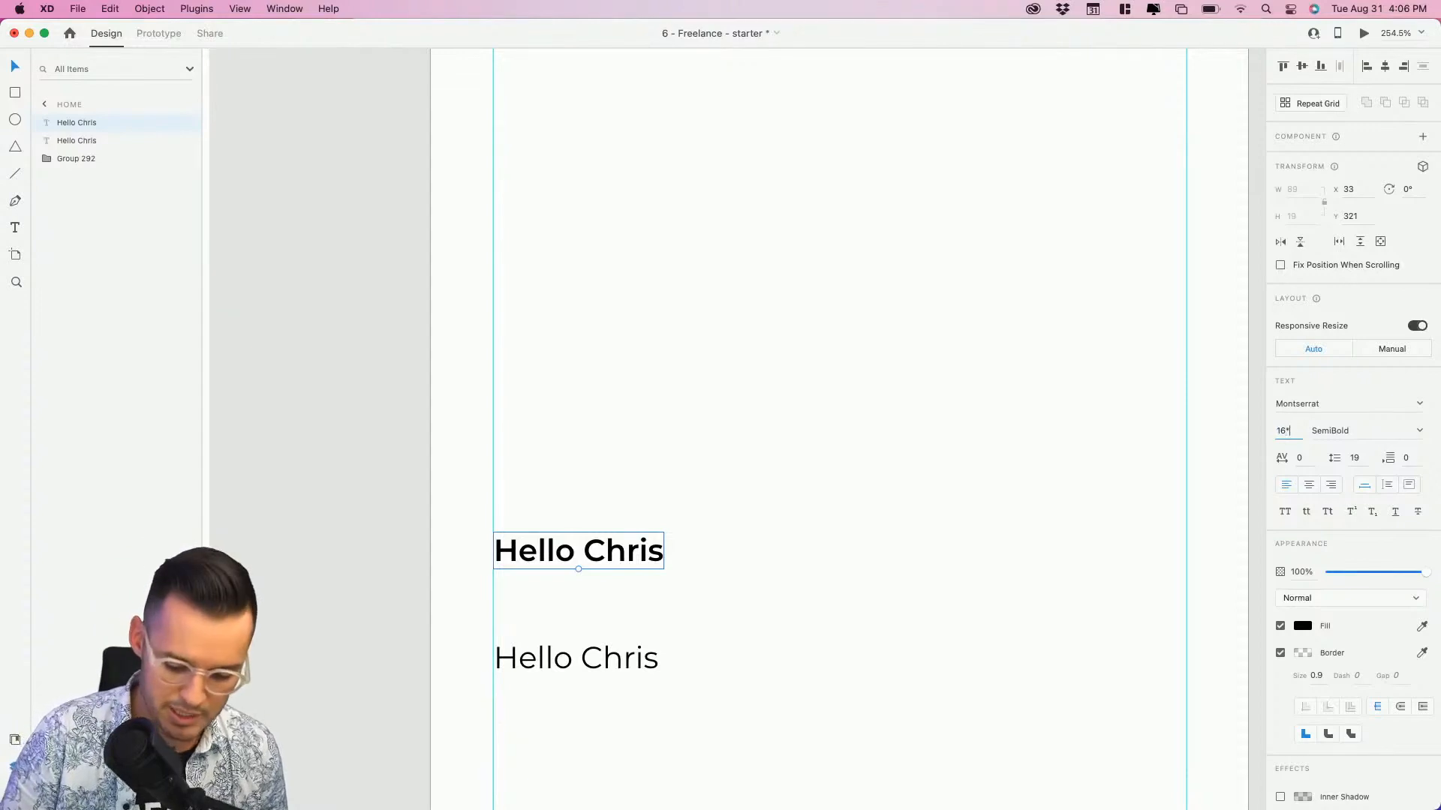
{"action": "type", "text": "*1.4"}
{"action": "key", "text": "Return"}
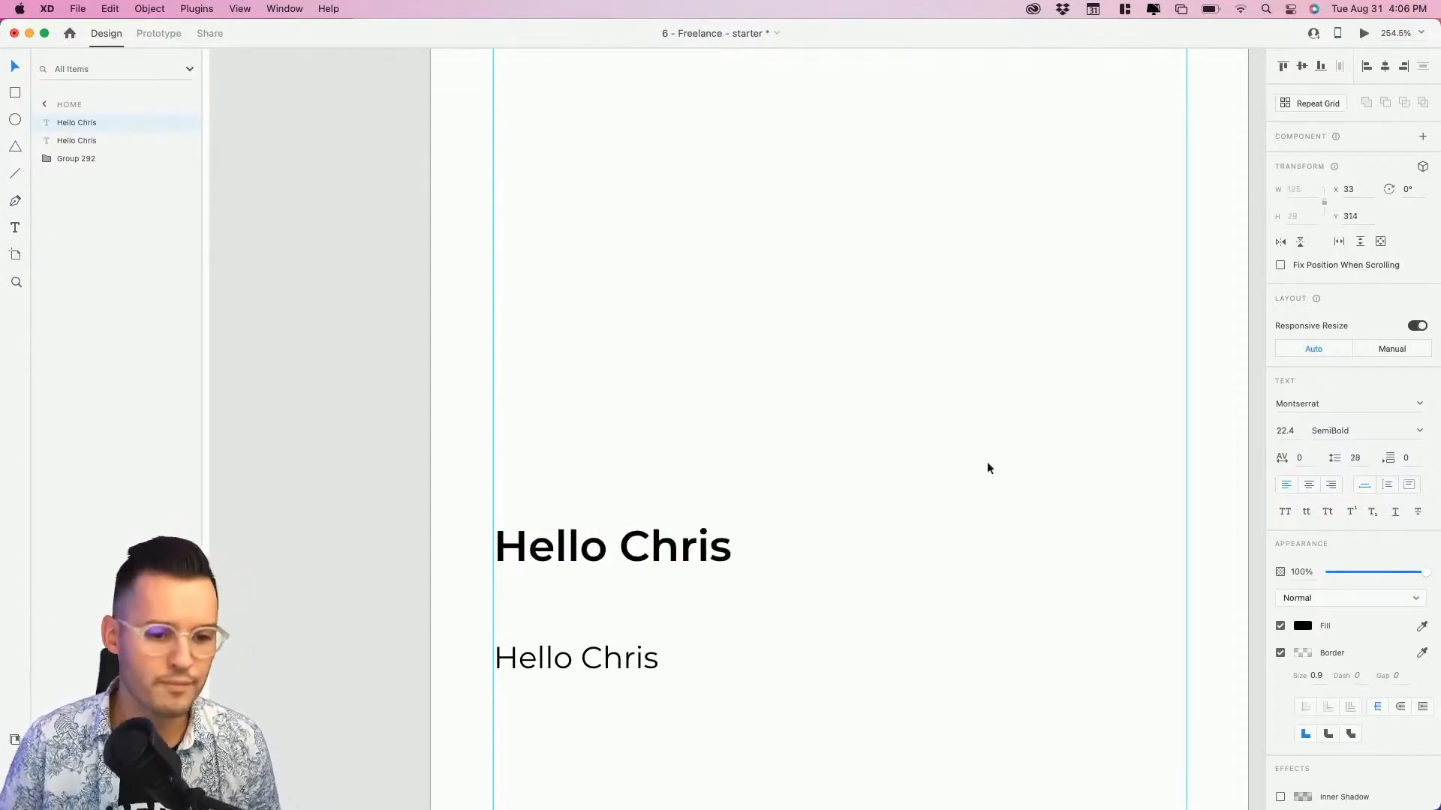
Duplicate the SemiBold text above itself and set the copy to font size 30.8 (22 times 1.4) and Bold.
{"action": "left_click_drag", "start_coordinate": [665, 549], "coordinate": [666, 423]}
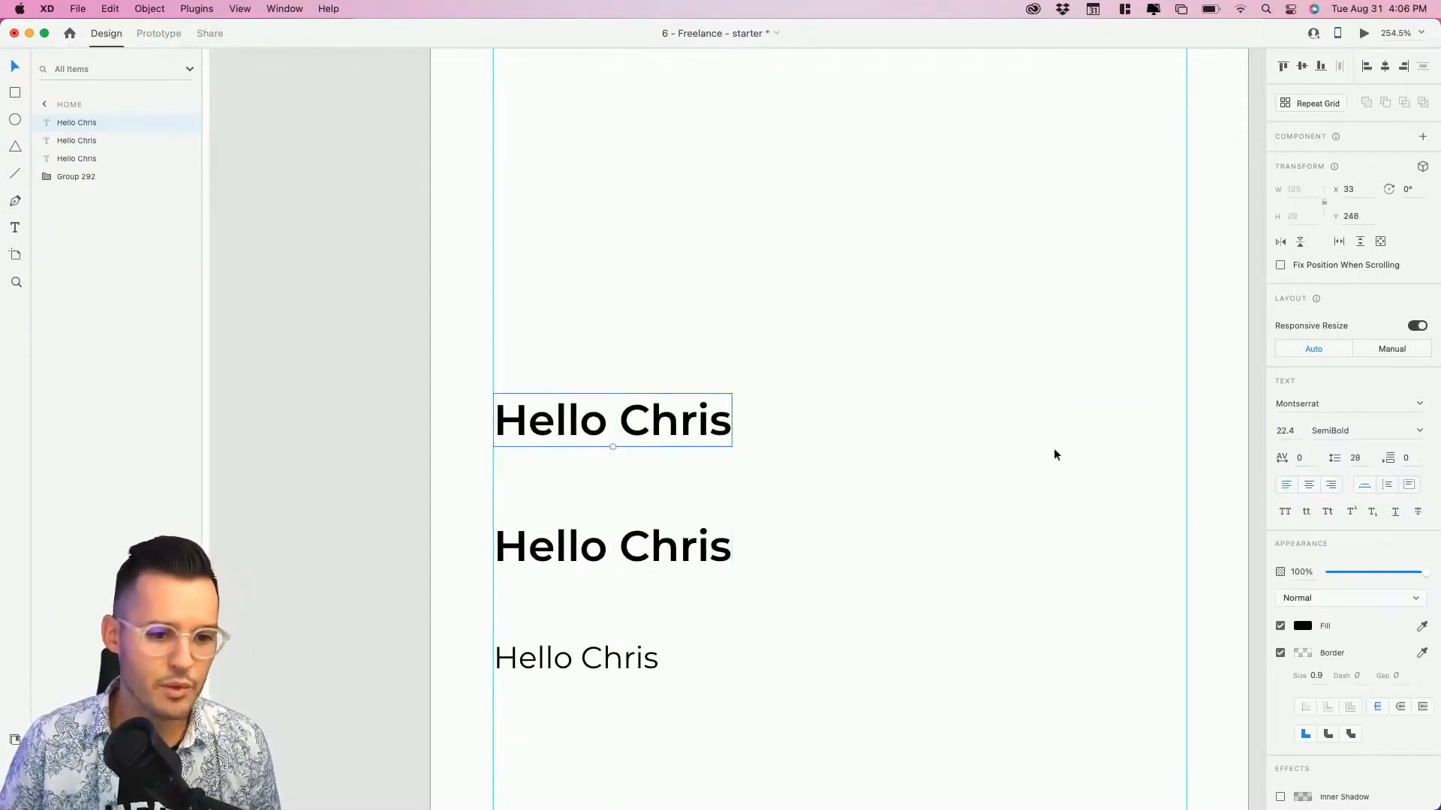
{"action": "left_click", "coordinate": [1297, 432]}
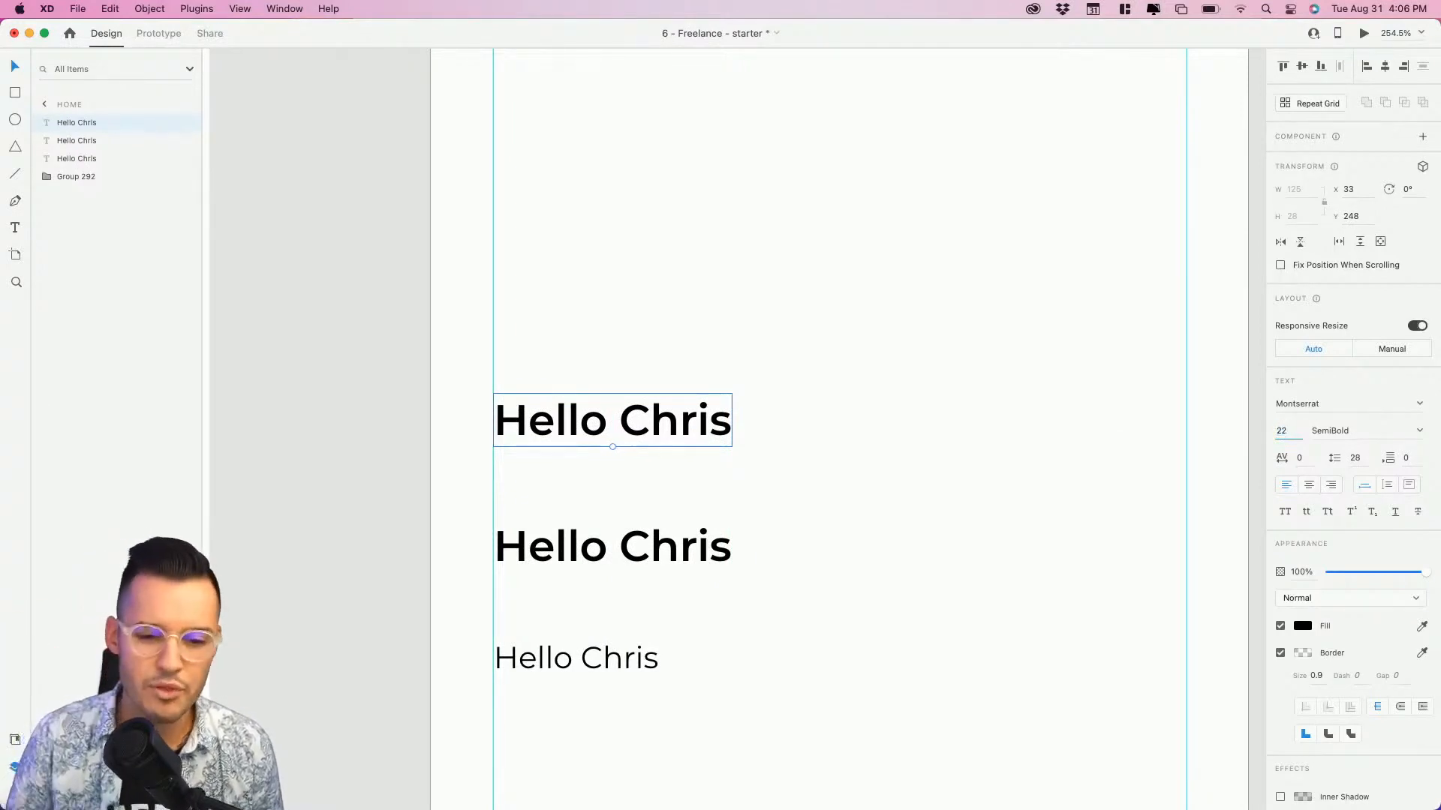
{"action": "type", "text": "*1"}
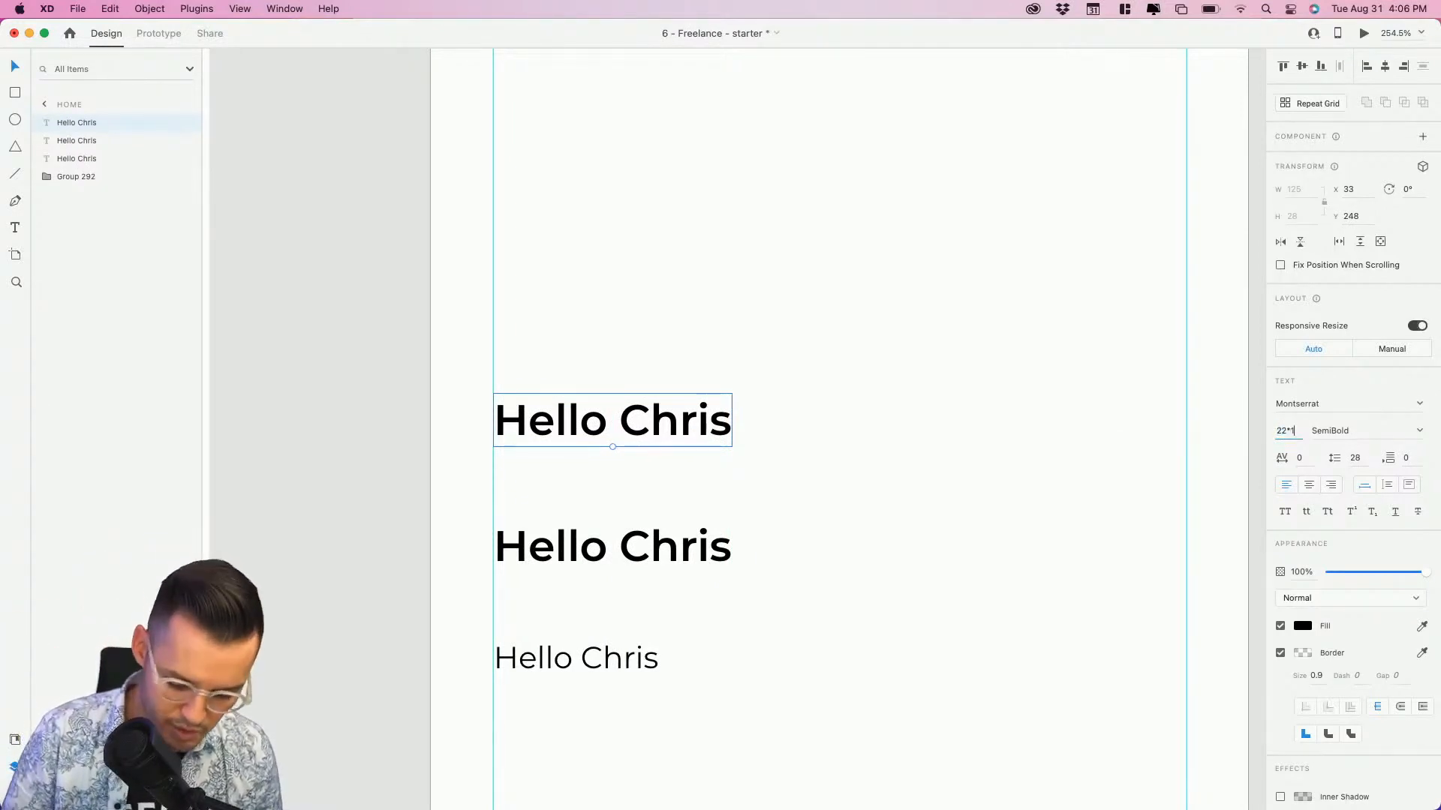
{"action": "type", "text": ".4"}
{"action": "key", "text": "Return"}
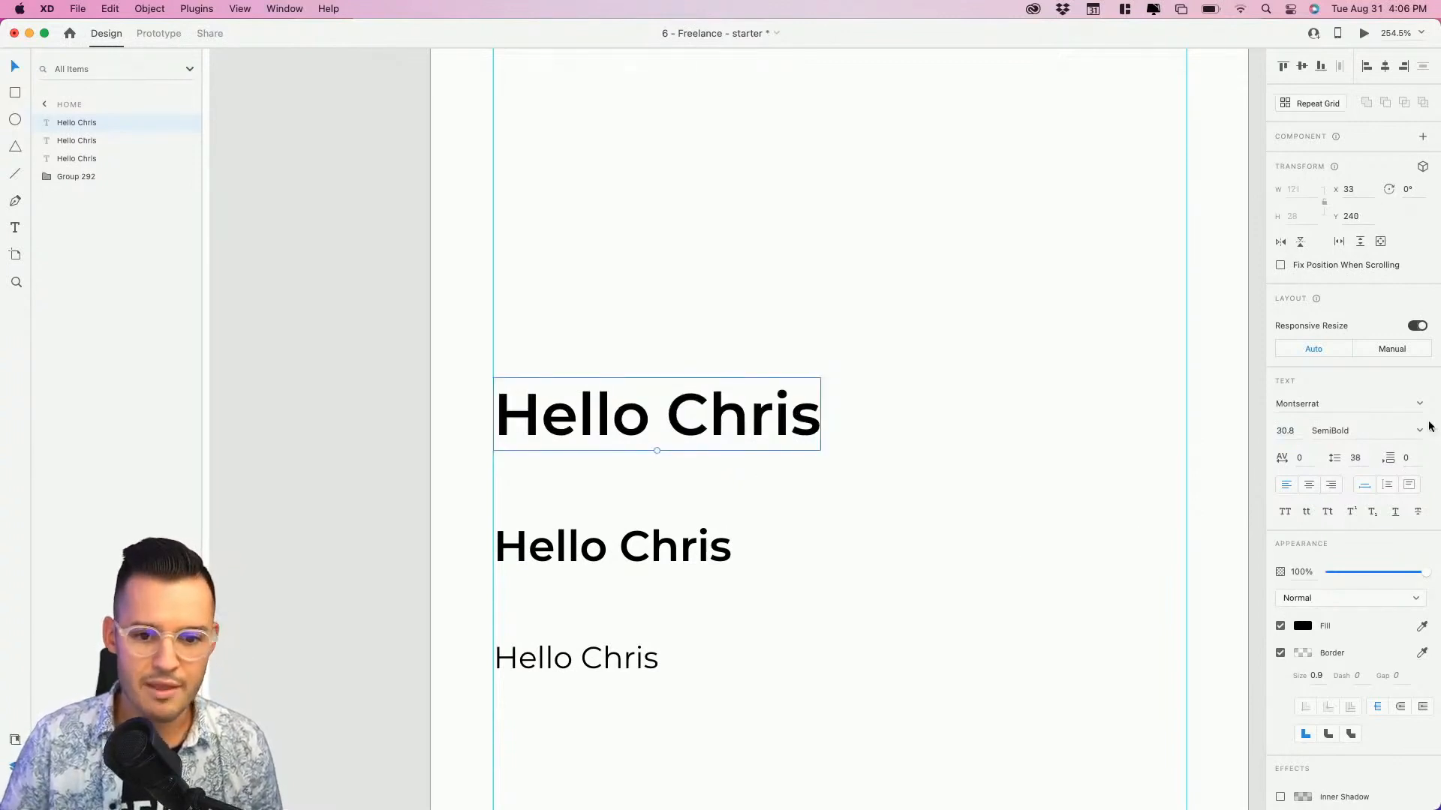
{"action": "left_click", "coordinate": [1419, 432]}
{"action": "left_click", "coordinate": [1340, 520]}
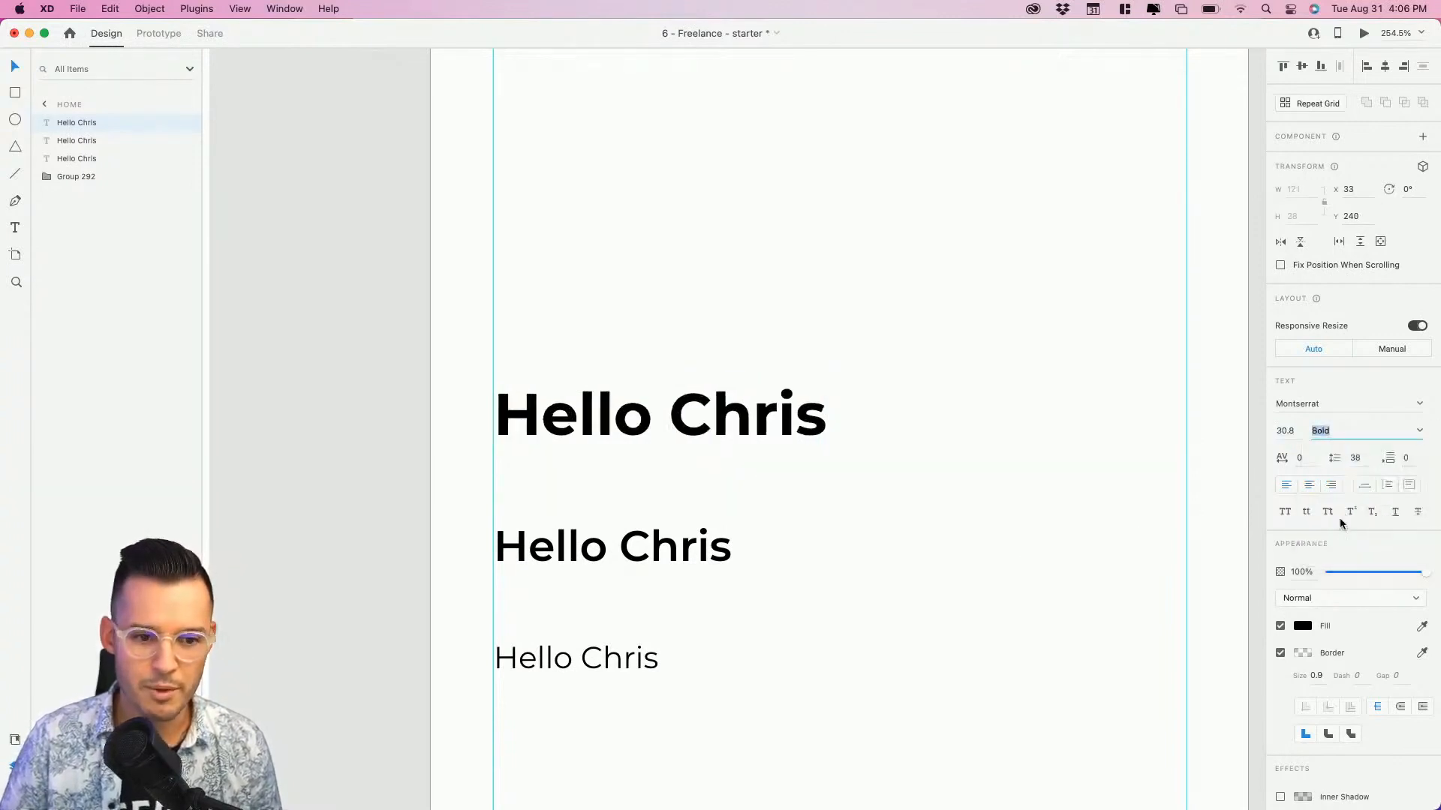
{"action": "left_click", "coordinate": [848, 517]}
Place the 16-size Regular text directly beneath the Bold heading and move the SemiBold text farther down the home artboard.
{"action": "scroll", "coordinate": [855, 450], "scroll_direction": "down", "scroll_amount": 5}
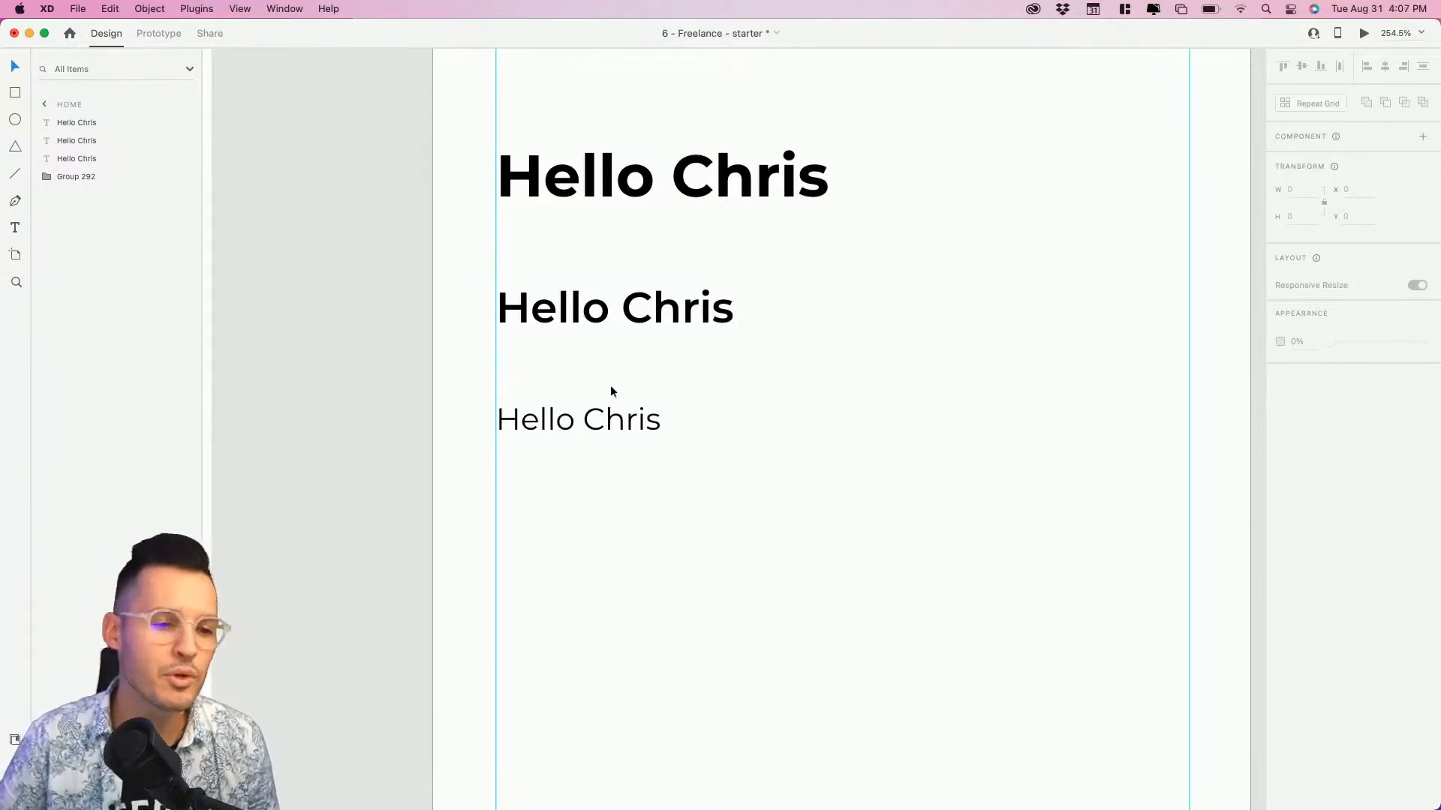
{"action": "left_click", "coordinate": [585, 418]}
{"action": "double_click", "coordinate": [610, 421]}
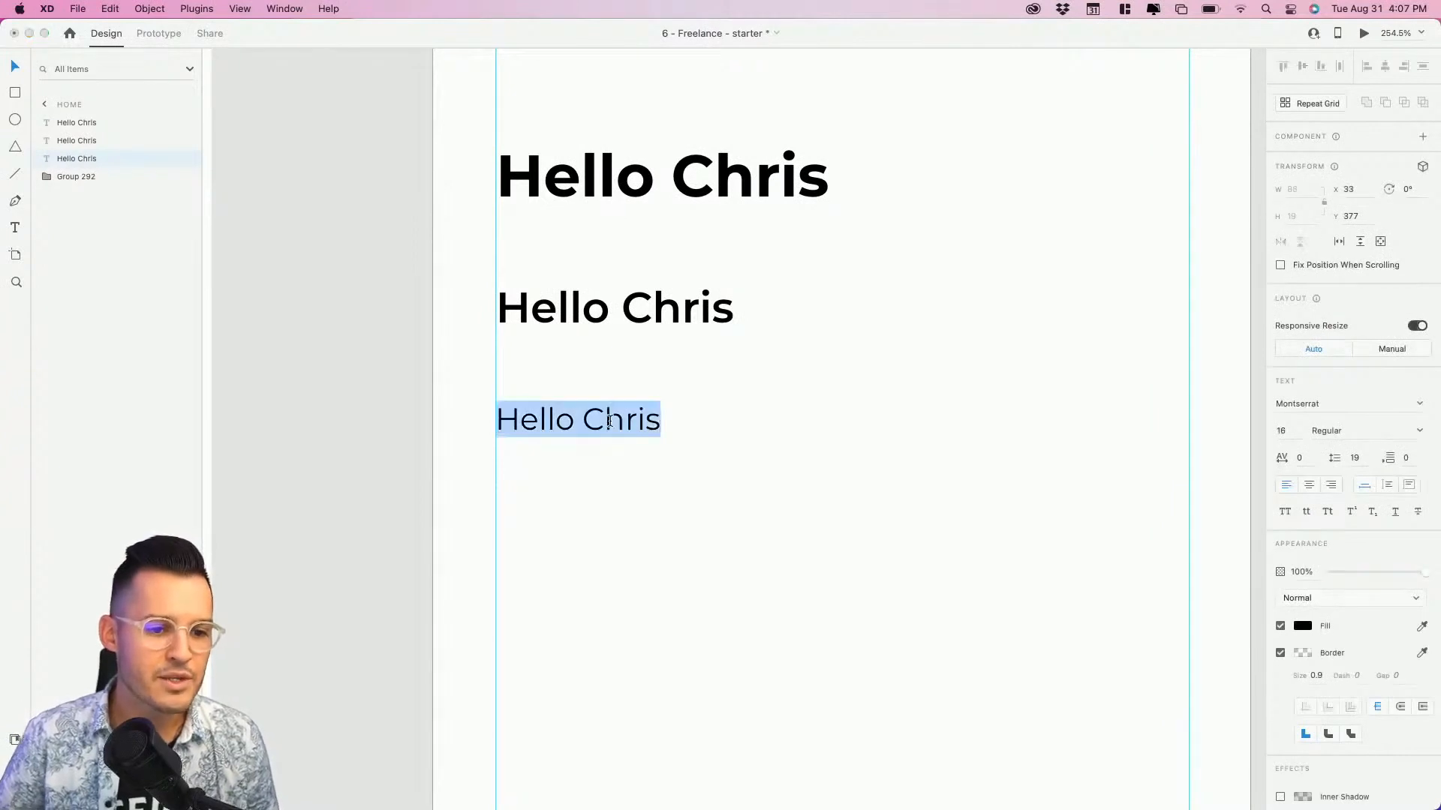
{"action": "key", "text": "Right"}
{"action": "key", "text": "Escape"}
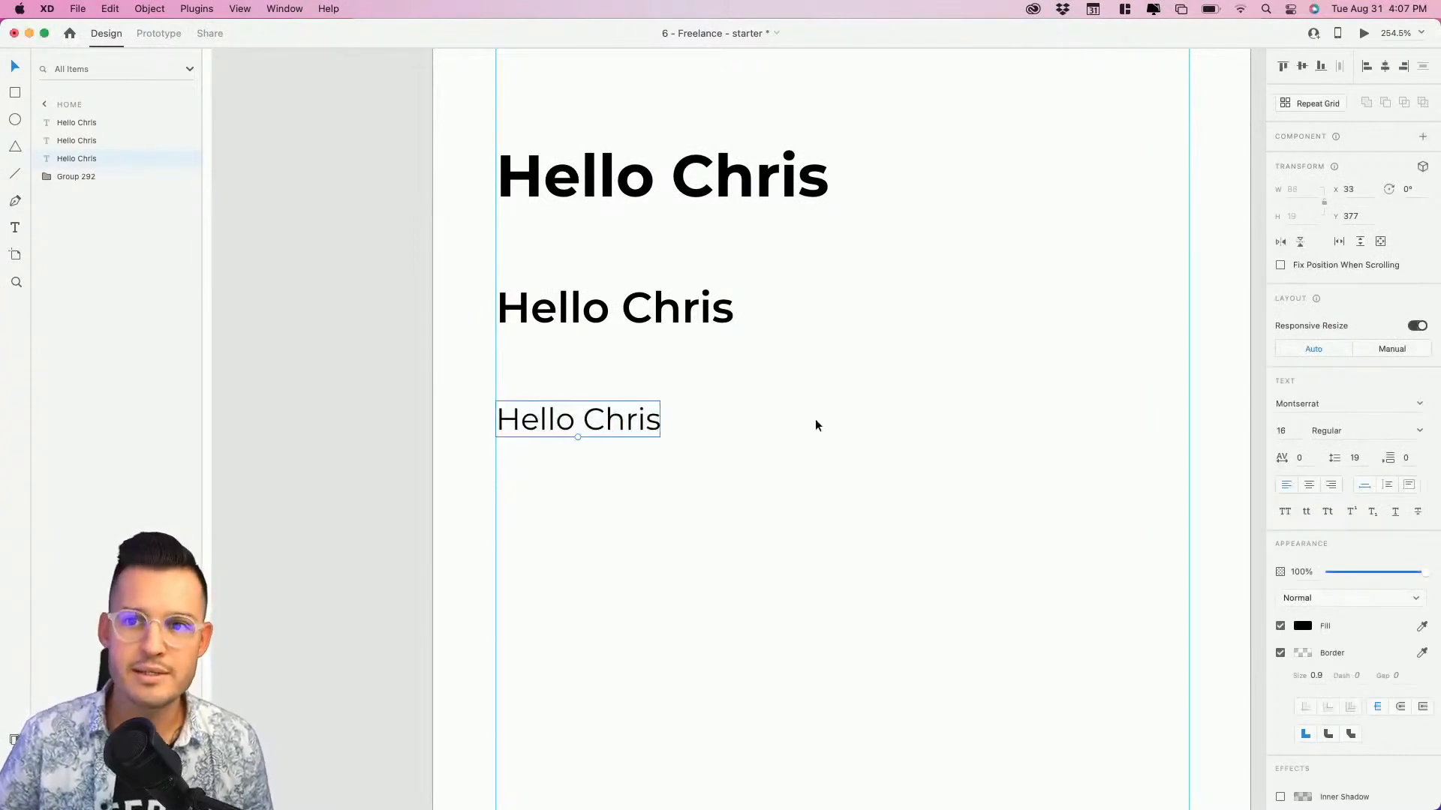
{"action": "left_click_drag", "start_coordinate": [604, 418], "coordinate": [587, 240]}
{"action": "left_click_drag", "start_coordinate": [608, 308], "coordinate": [608, 472]}
Save all three texts' formatting as character styles in the document assets and order them 30.8, 22.4 and 16 pt.
{"action": "left_click", "coordinate": [634, 198]}
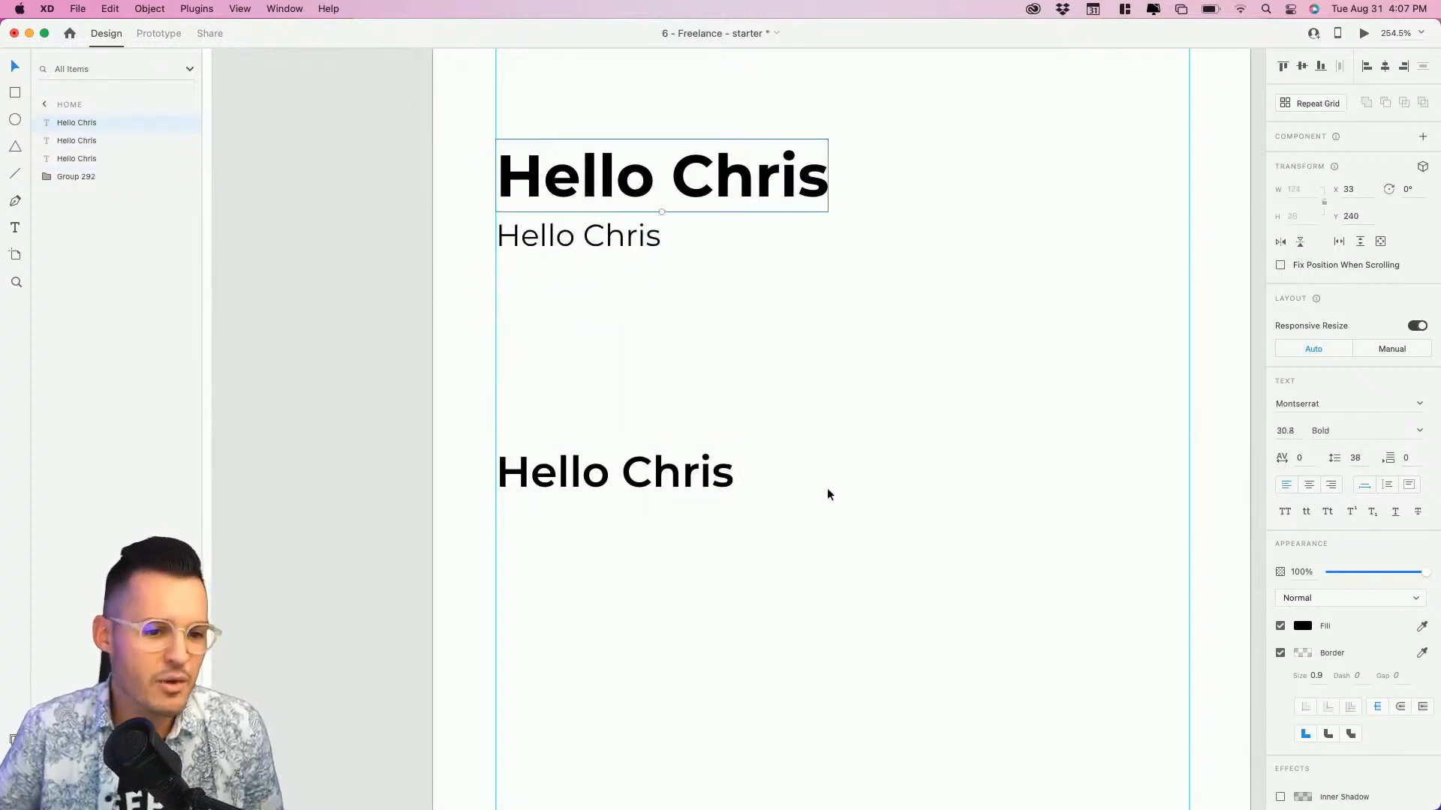
{"action": "left_click_drag", "start_coordinate": [827, 493], "coordinate": [570, 127]}
{"action": "key", "text": "super+shift+y"}
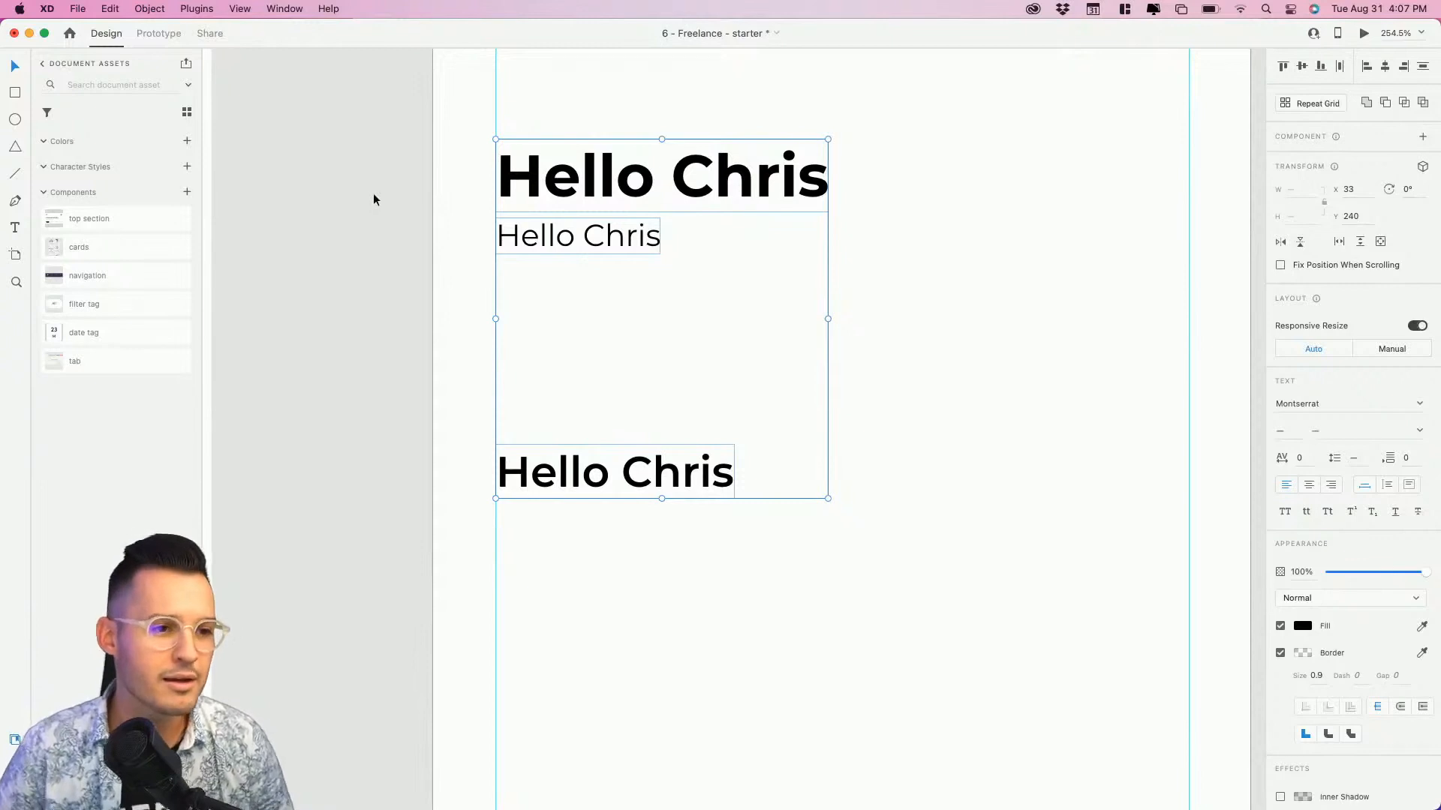
{"action": "left_click", "coordinate": [187, 167]}
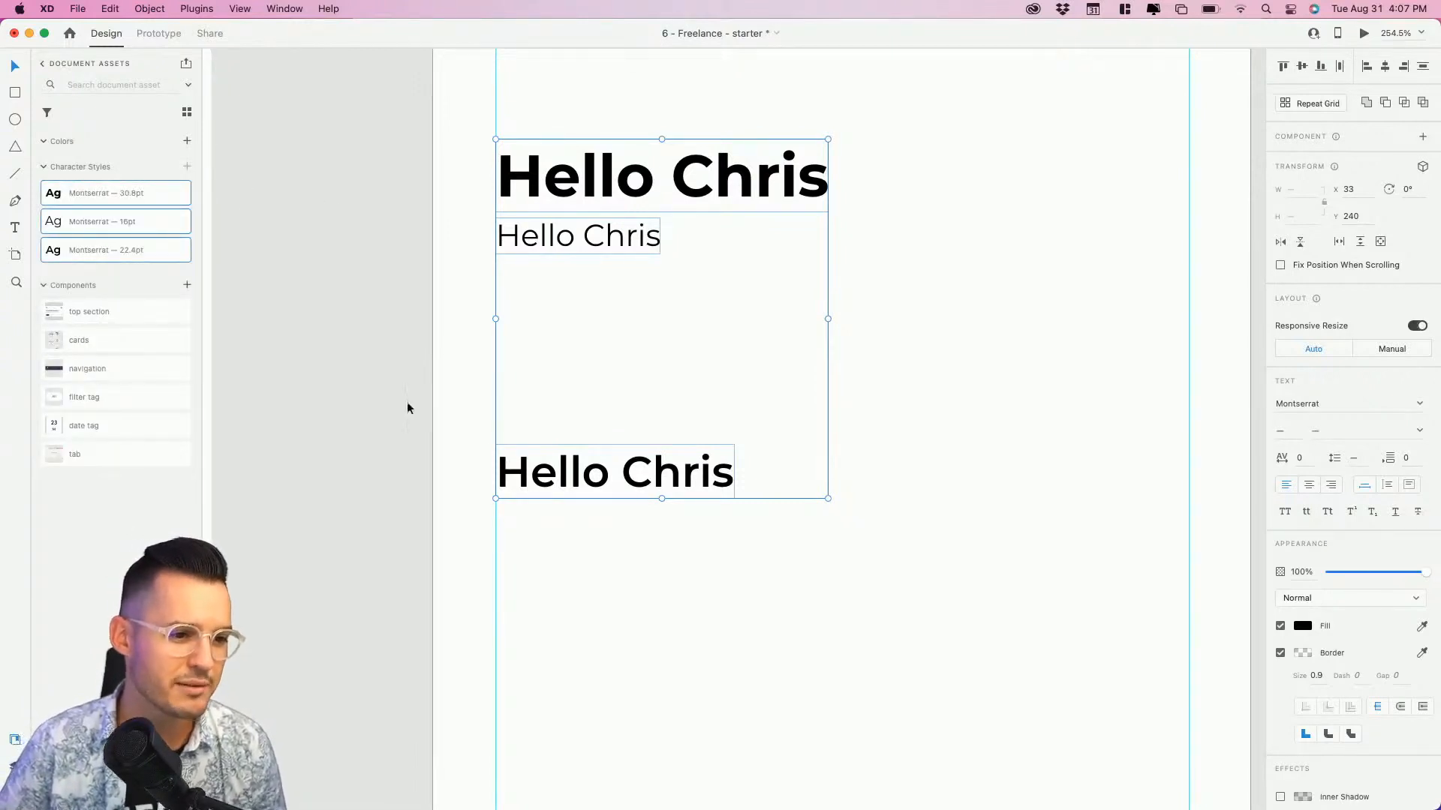
{"action": "left_click_drag", "start_coordinate": [110, 225], "coordinate": [139, 223]}
{"action": "left_click", "coordinate": [132, 193]}
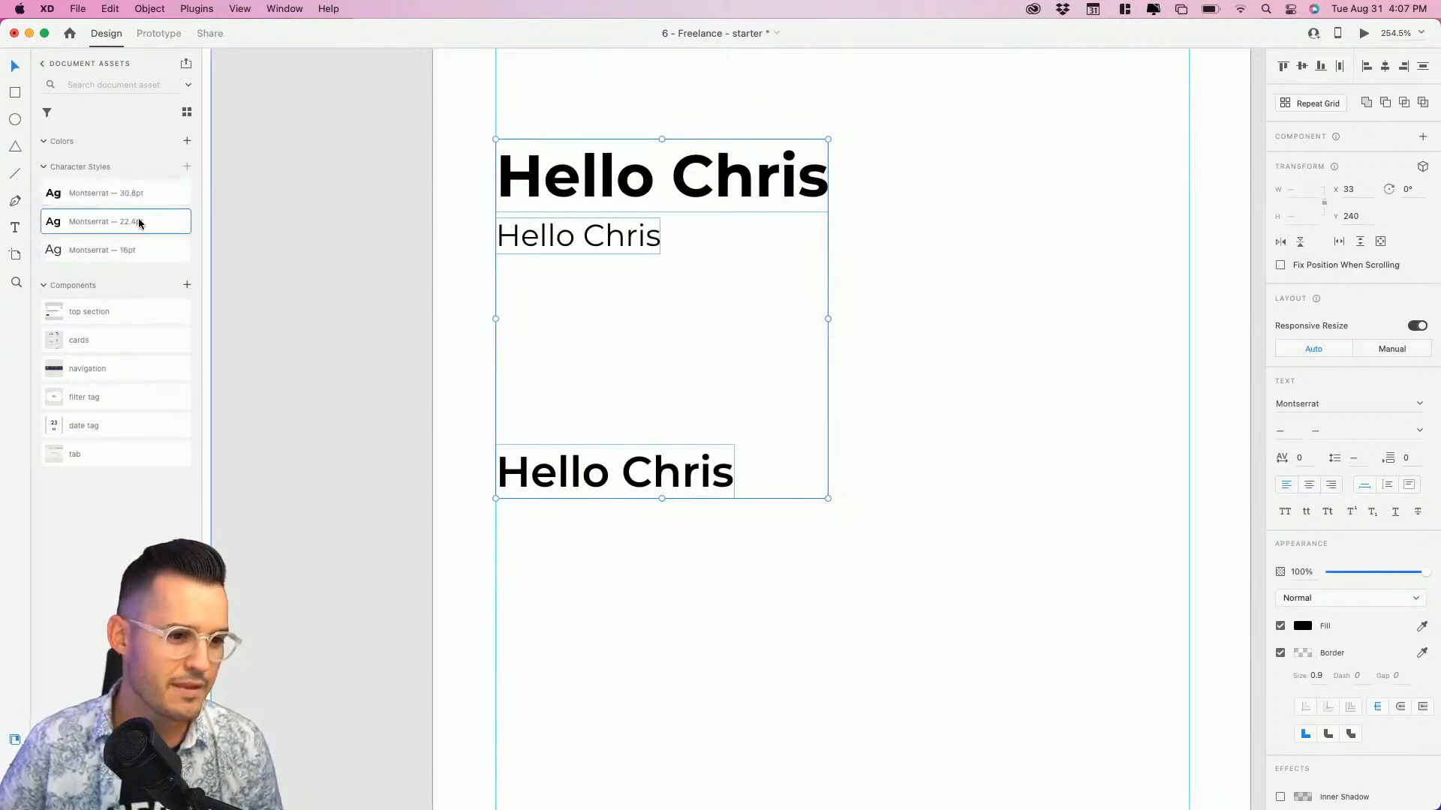
Delete the SemiBold text from the home artboard, keeping only the Bold heading and the Regular line beneath it.
{"action": "left_click", "coordinate": [987, 235]}
{"action": "left_click", "coordinate": [639, 459]}
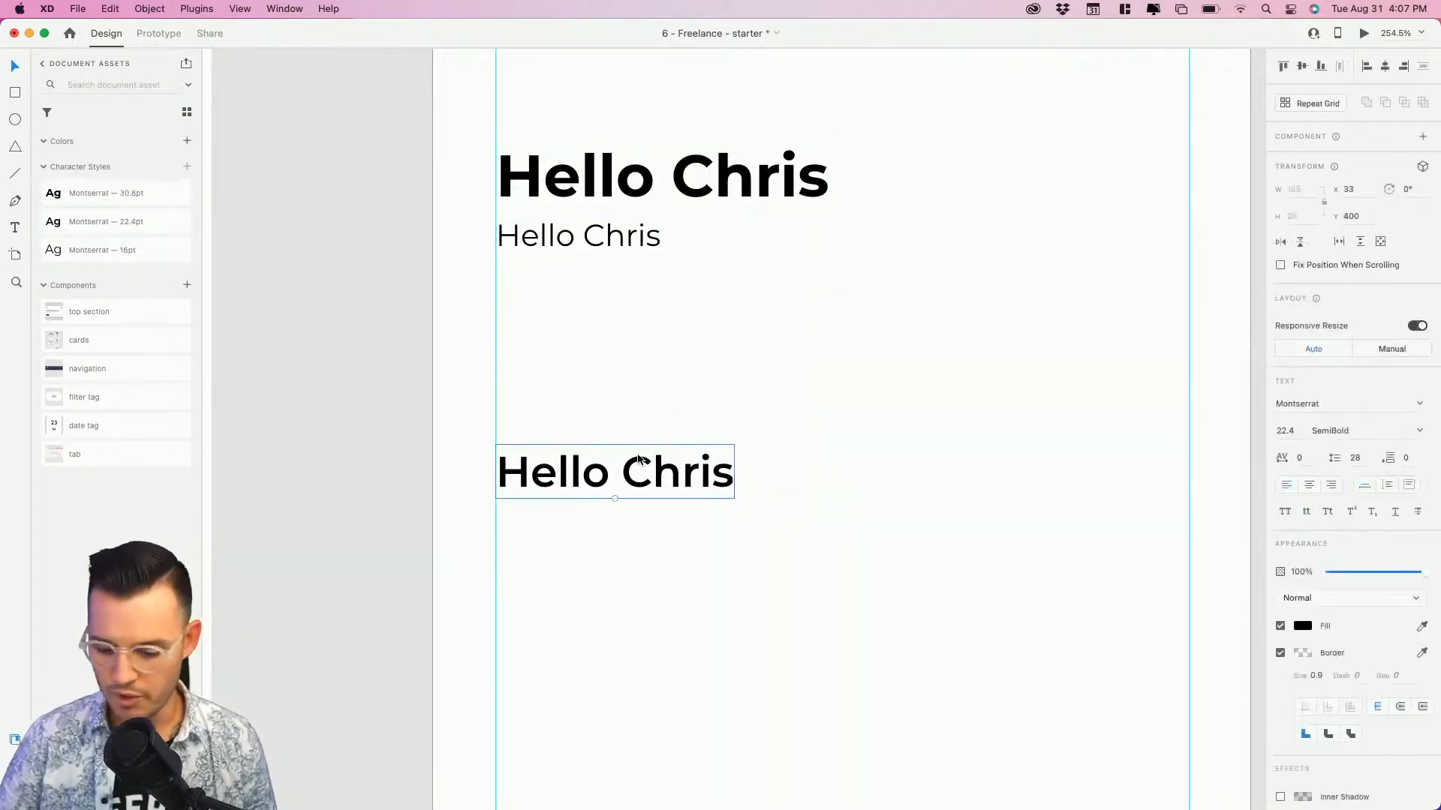
{"action": "key", "text": "BackSpace"}
{"action": "scroll", "coordinate": [740, 590], "scroll_direction": "down", "scroll_amount": 5}
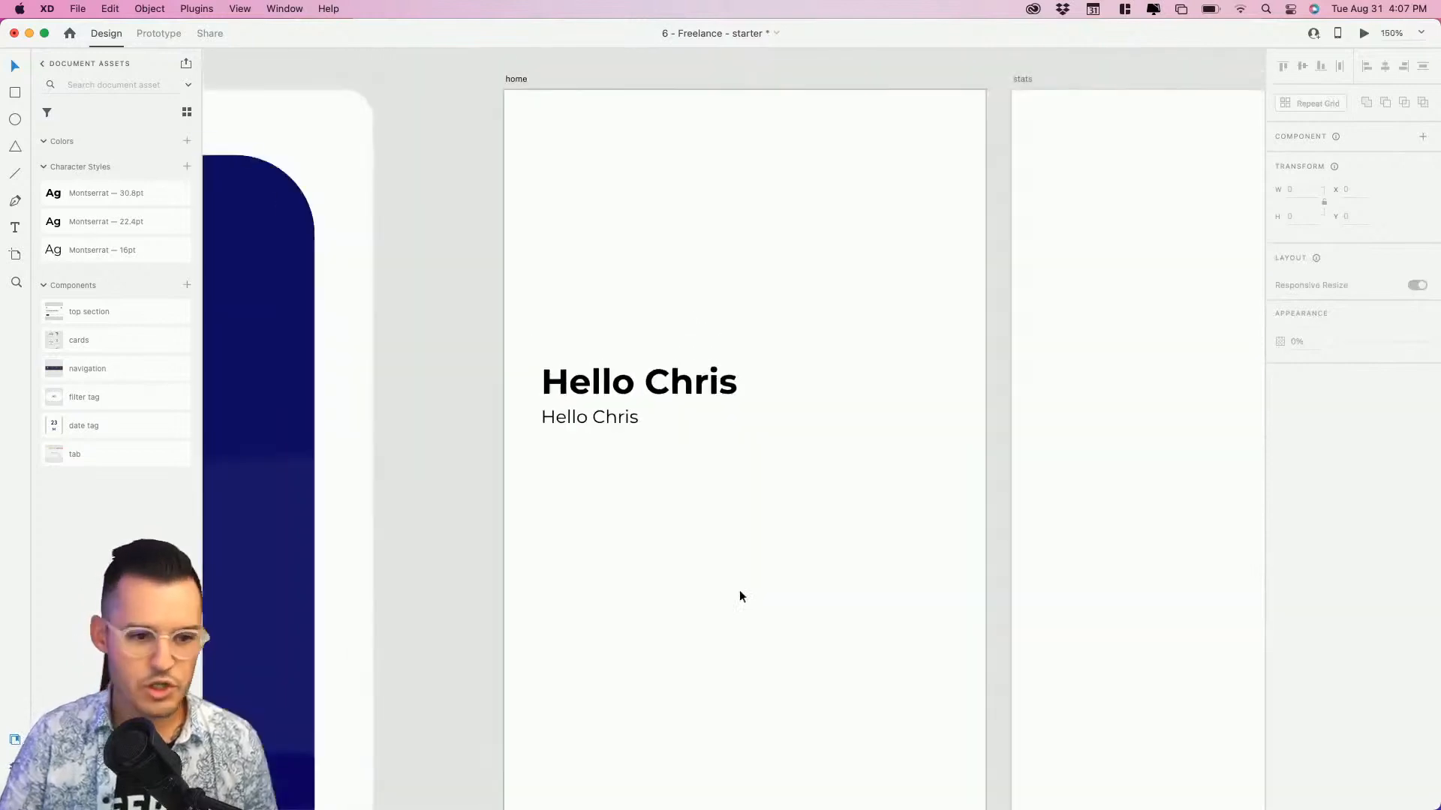
Move the Bold heading and the Regular line beneath it up to the upper part of the home artboard.
{"action": "scroll", "coordinate": [740, 590], "scroll_direction": "down", "scroll_amount": 3}
{"action": "scroll", "coordinate": [740, 589], "scroll_direction": "down", "scroll_amount": 3}
{"action": "left_click_drag", "start_coordinate": [753, 403], "coordinate": [667, 168]}
Change the wording of the Regular line under the greeting heading to "Welcome Back!".
{"action": "left_click", "coordinate": [667, 178]}
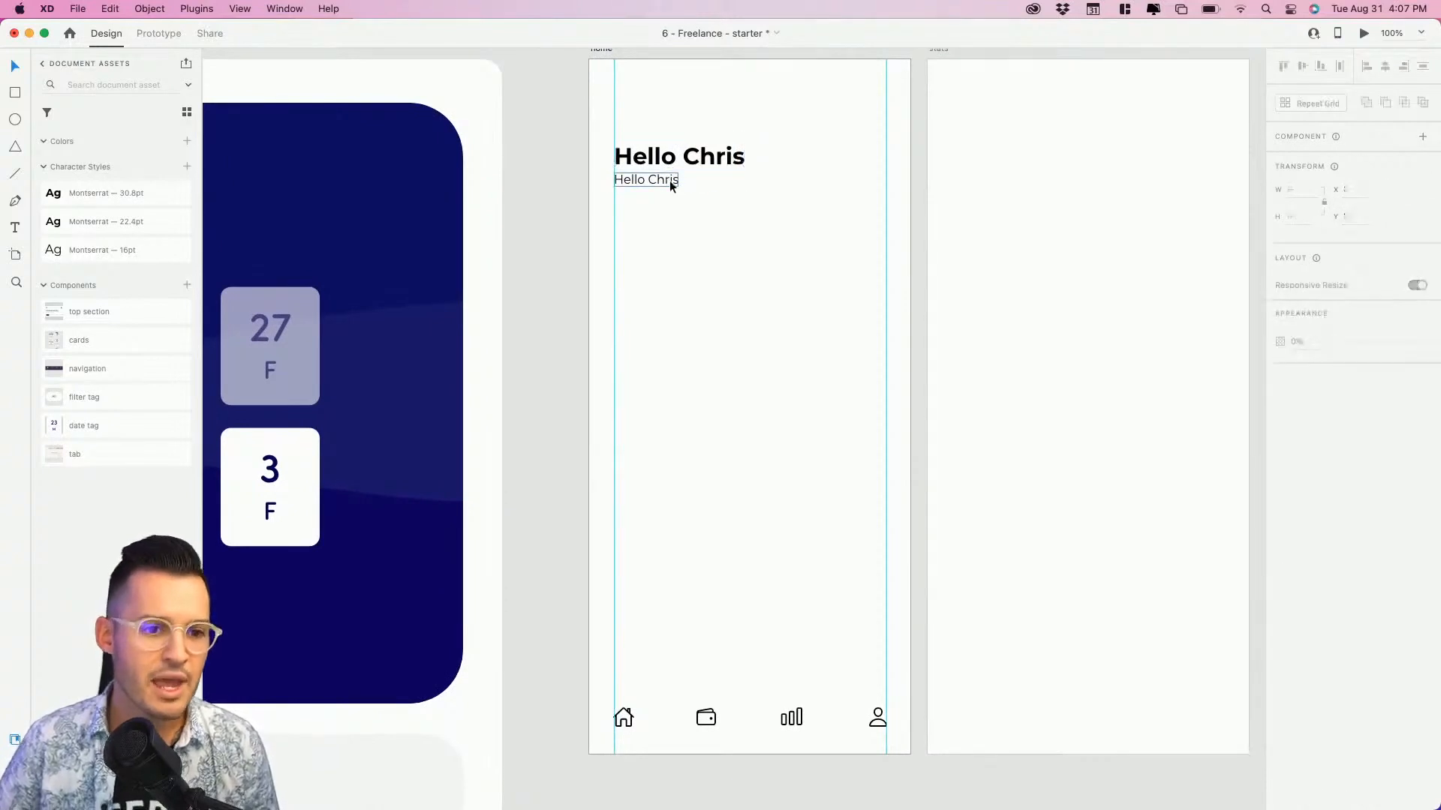
{"action": "double_click", "coordinate": [666, 178]}
{"action": "key", "text": "super+a"}
{"action": "type", "text": "Welc"}
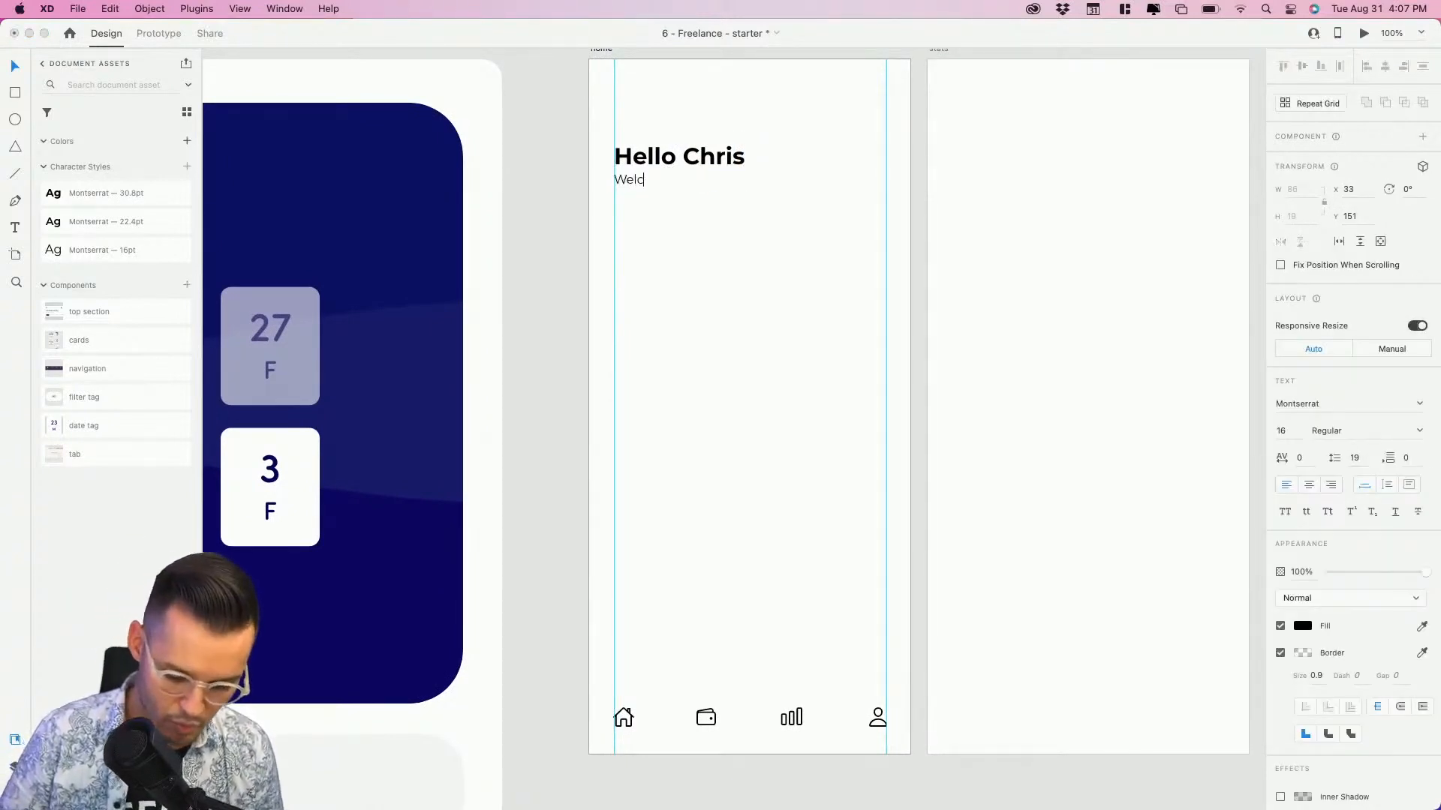
{"action": "type", "text": "ome BAck!"}
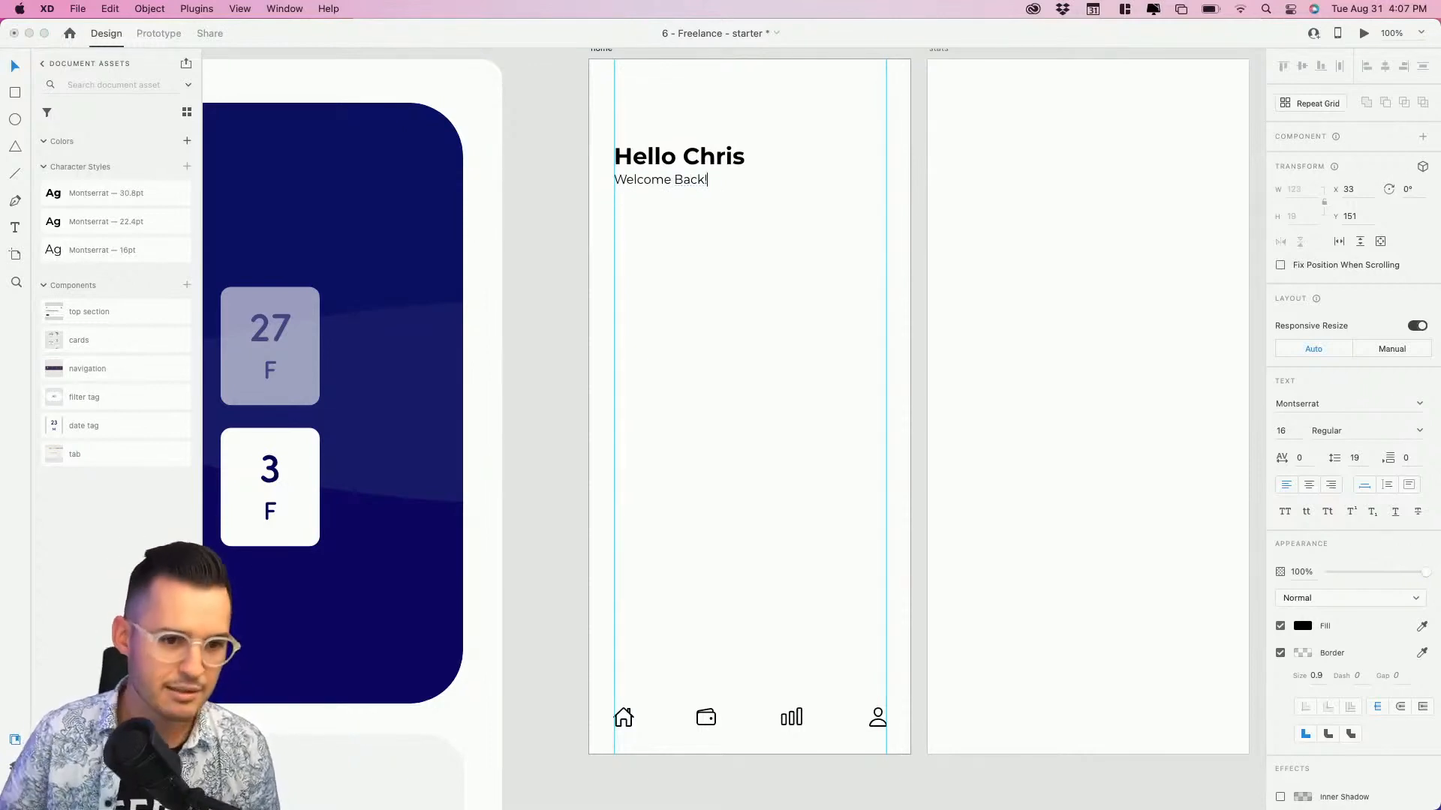
{"action": "key", "text": "Escape"}
Shift both greeting texts slightly upward together and lower the "Welcome Back!" line's opacity to 40%.
{"action": "left_click", "coordinate": [670, 159], "text": "shift"}
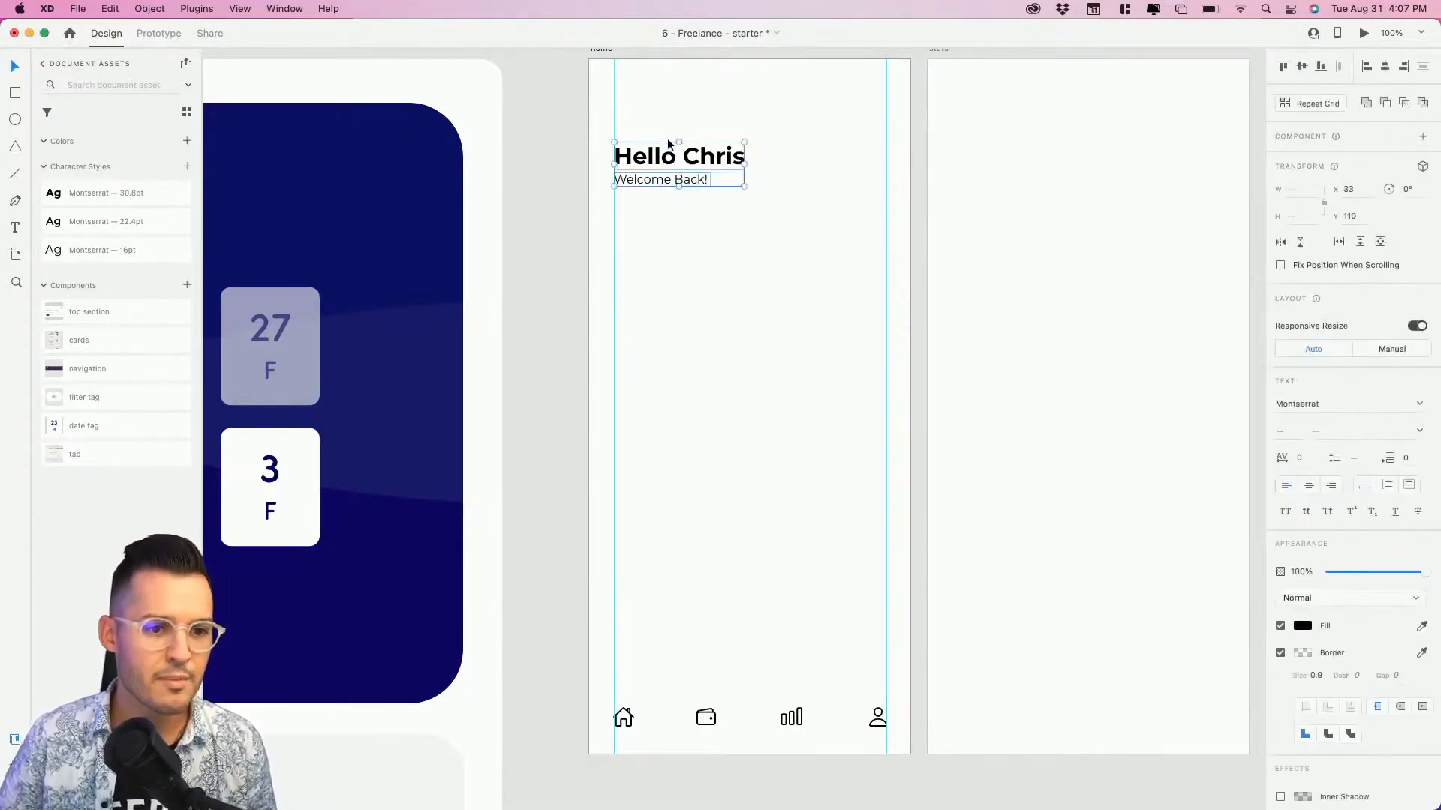
{"action": "left_click_drag", "start_coordinate": [670, 159], "coordinate": [670, 144]}
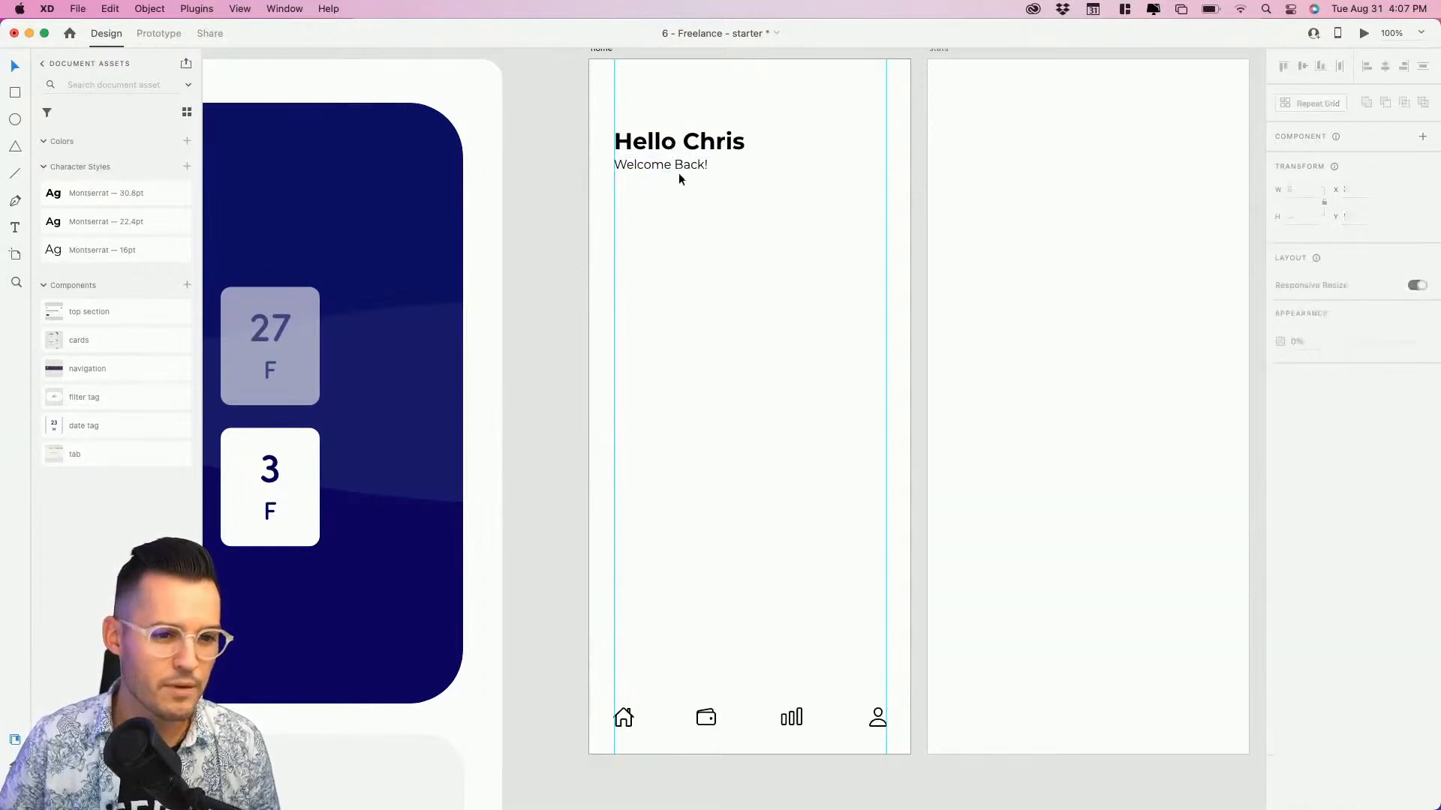
{"action": "left_click", "coordinate": [679, 169]}
{"action": "left_click", "coordinate": [1383, 571]}
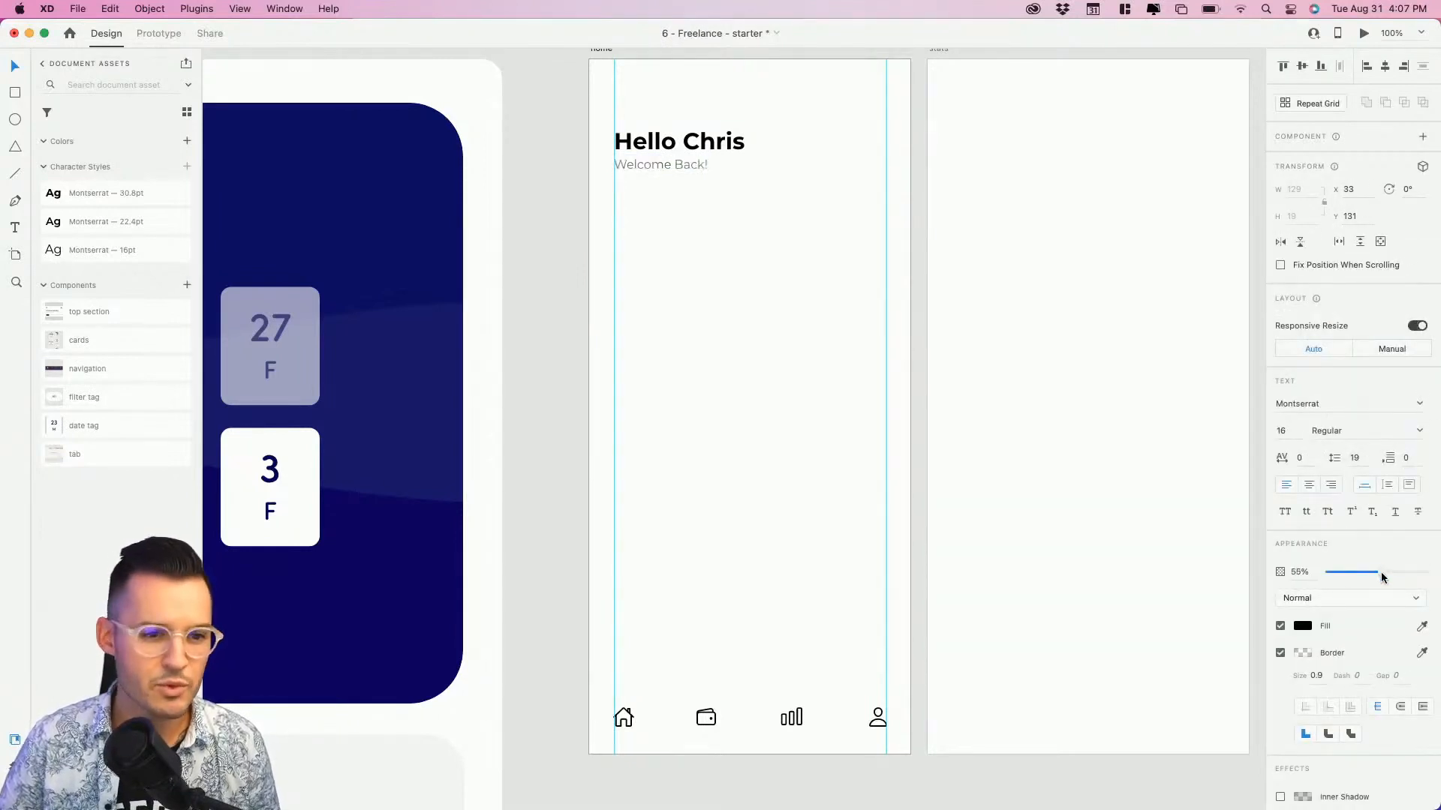
{"action": "left_click", "coordinate": [1362, 571]}
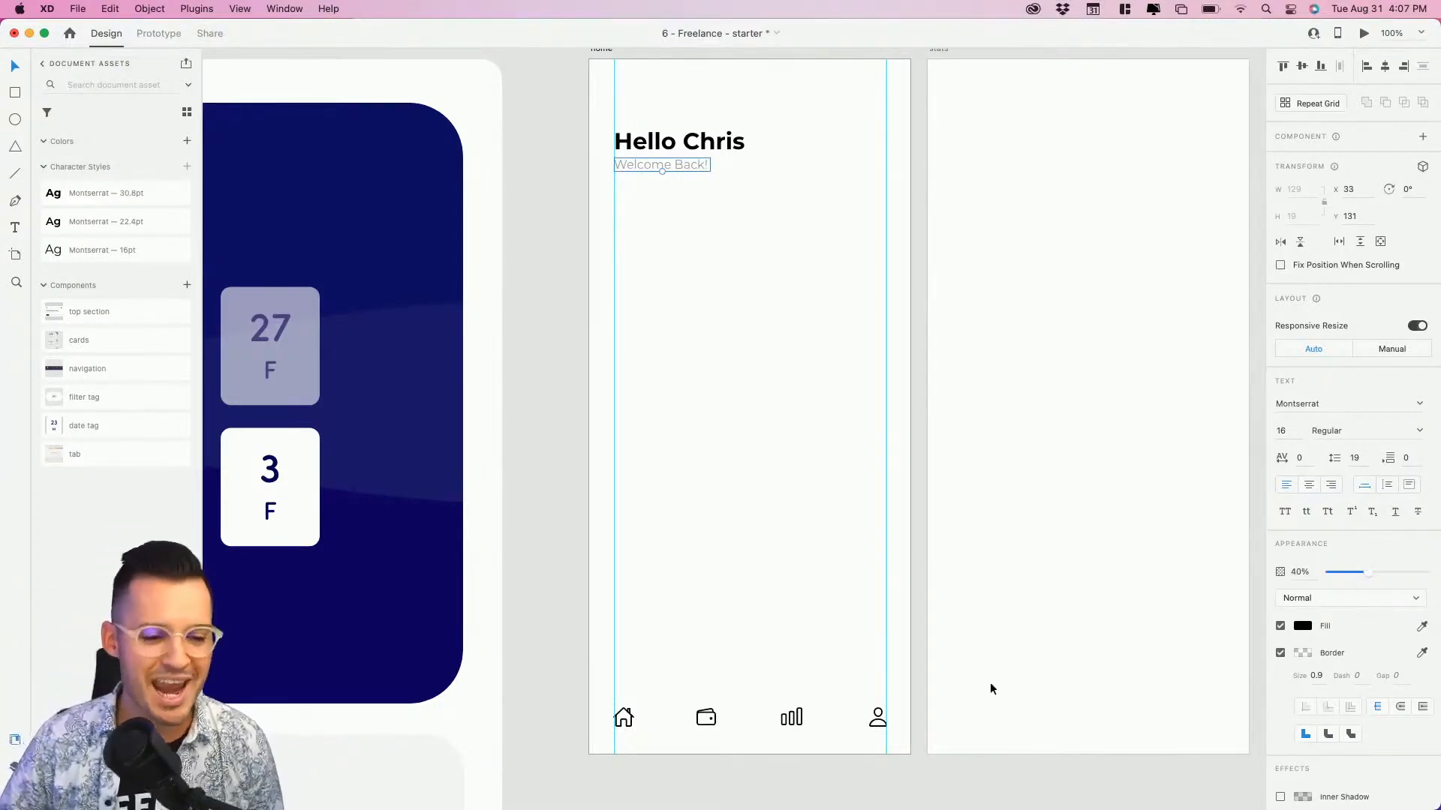
Set the fill of the wallet icon in the home artboard's bottom navigation to the cyan color #00D5D5.
{"action": "key", "text": "super+equal"}
{"action": "key", "text": "super+equal"}
{"action": "key", "text": "super+equal"}
{"action": "left_click_drag", "start_coordinate": [928, 681], "coordinate": [854, 27]}
{"action": "key", "text": "super+y"}
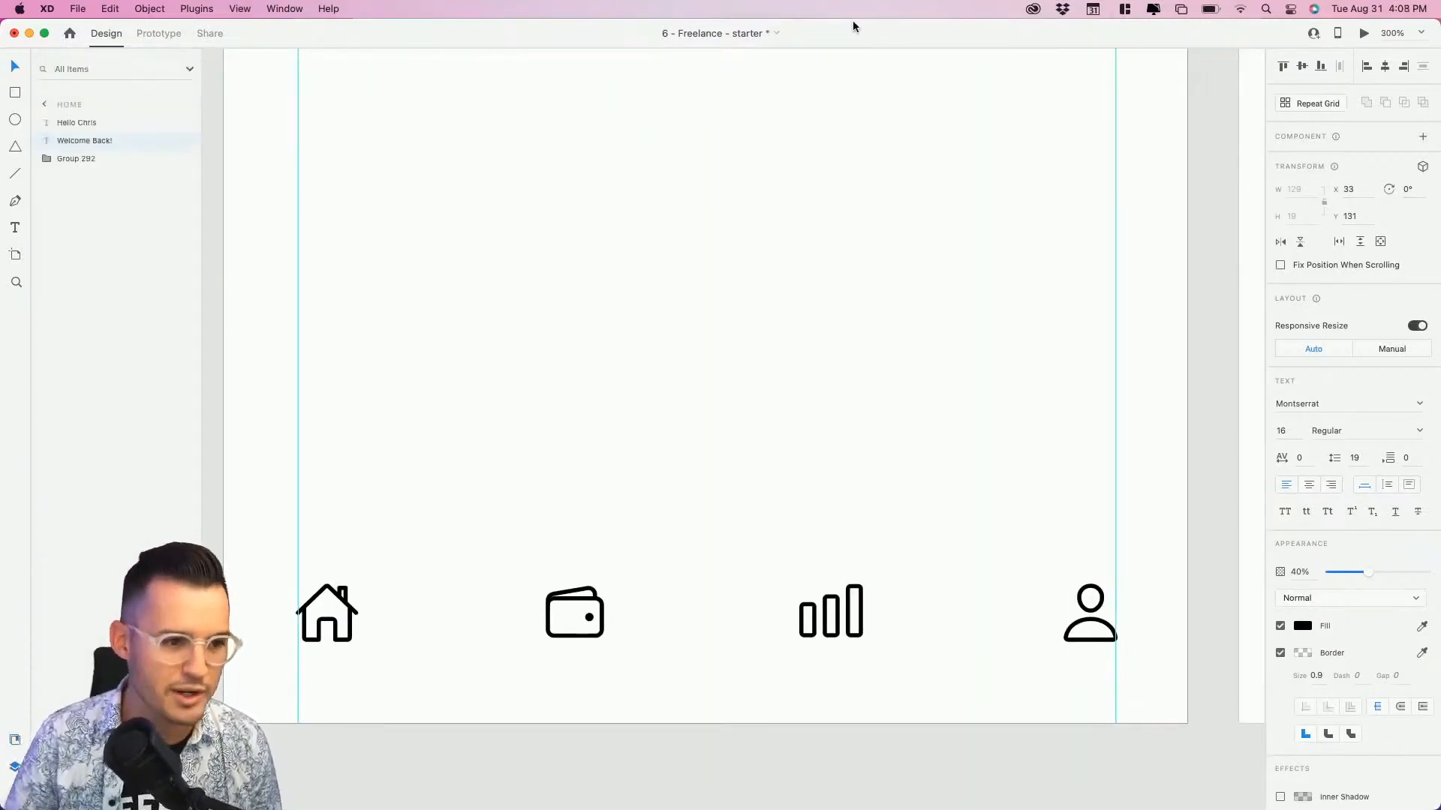
{"action": "scroll", "coordinate": [888, 382], "scroll_direction": "down", "scroll_amount": 3}
{"action": "left_click", "coordinate": [621, 492]}
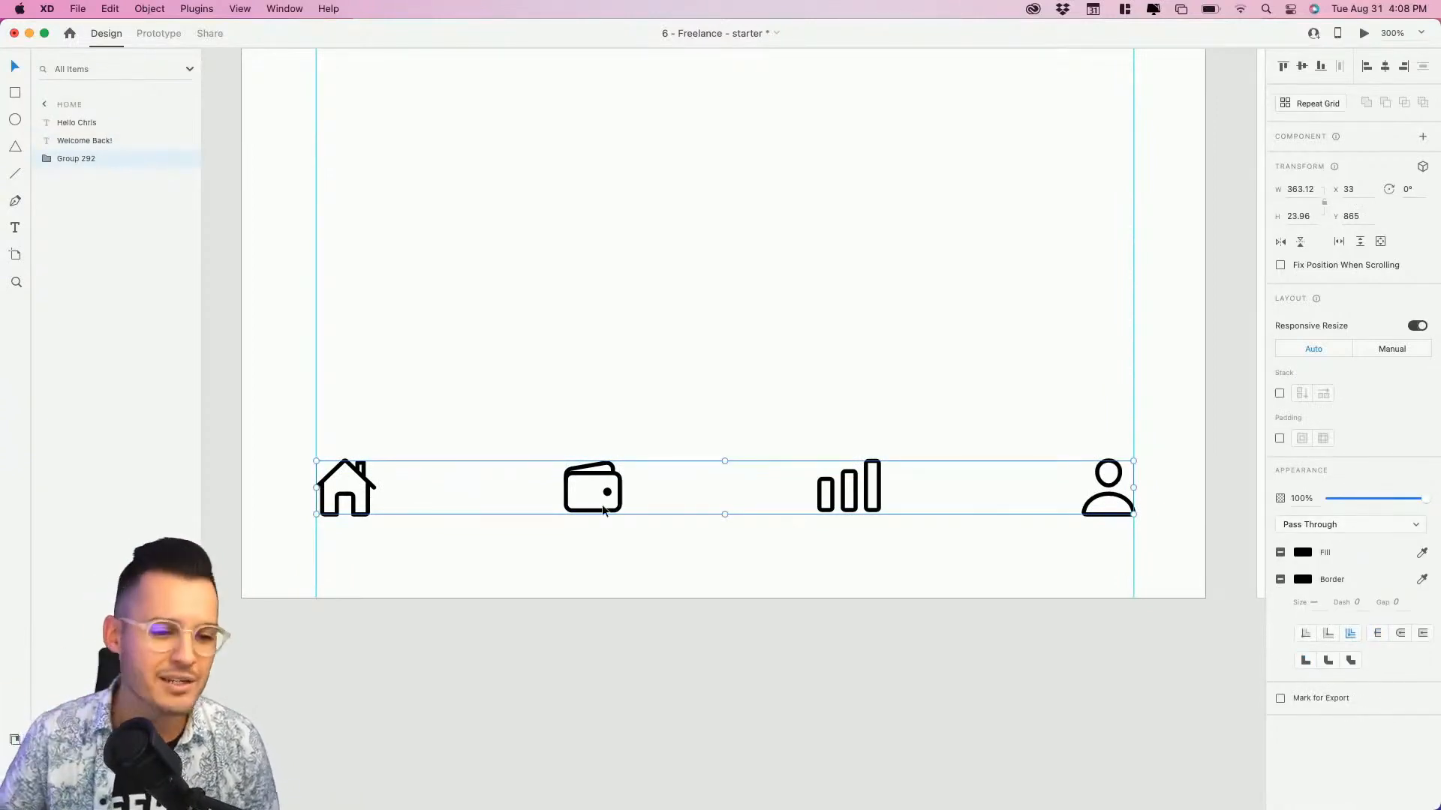
{"action": "double_click", "coordinate": [605, 477]}
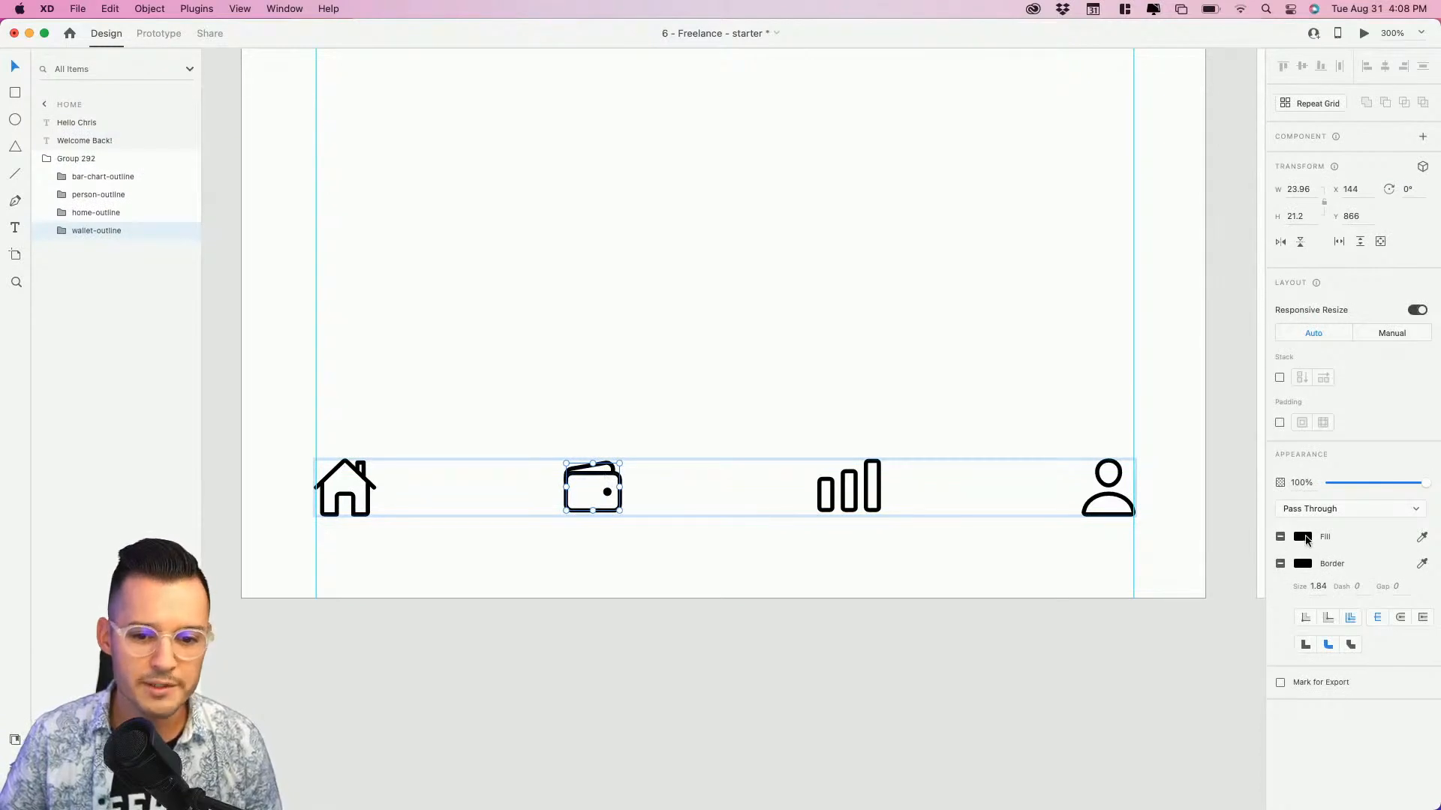
{"action": "left_click", "coordinate": [1304, 537]}
{"action": "left_click_drag", "start_coordinate": [1252, 557], "coordinate": [1240, 487]}
{"action": "left_click", "coordinate": [1231, 493]}
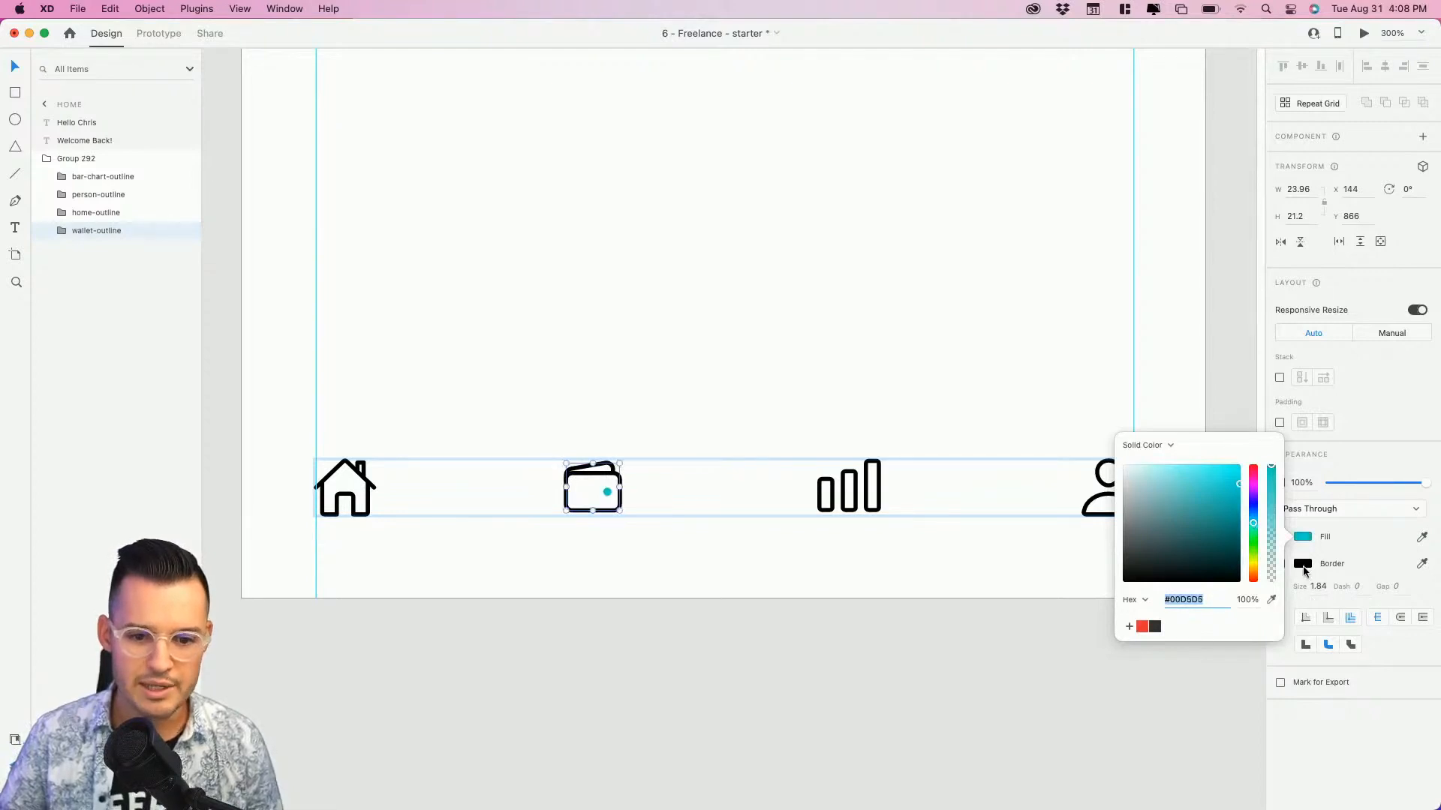
Save the cyan #00D5D5 as a color swatch and apply it to the wallet icon's border.
{"action": "left_click", "coordinate": [1129, 629]}
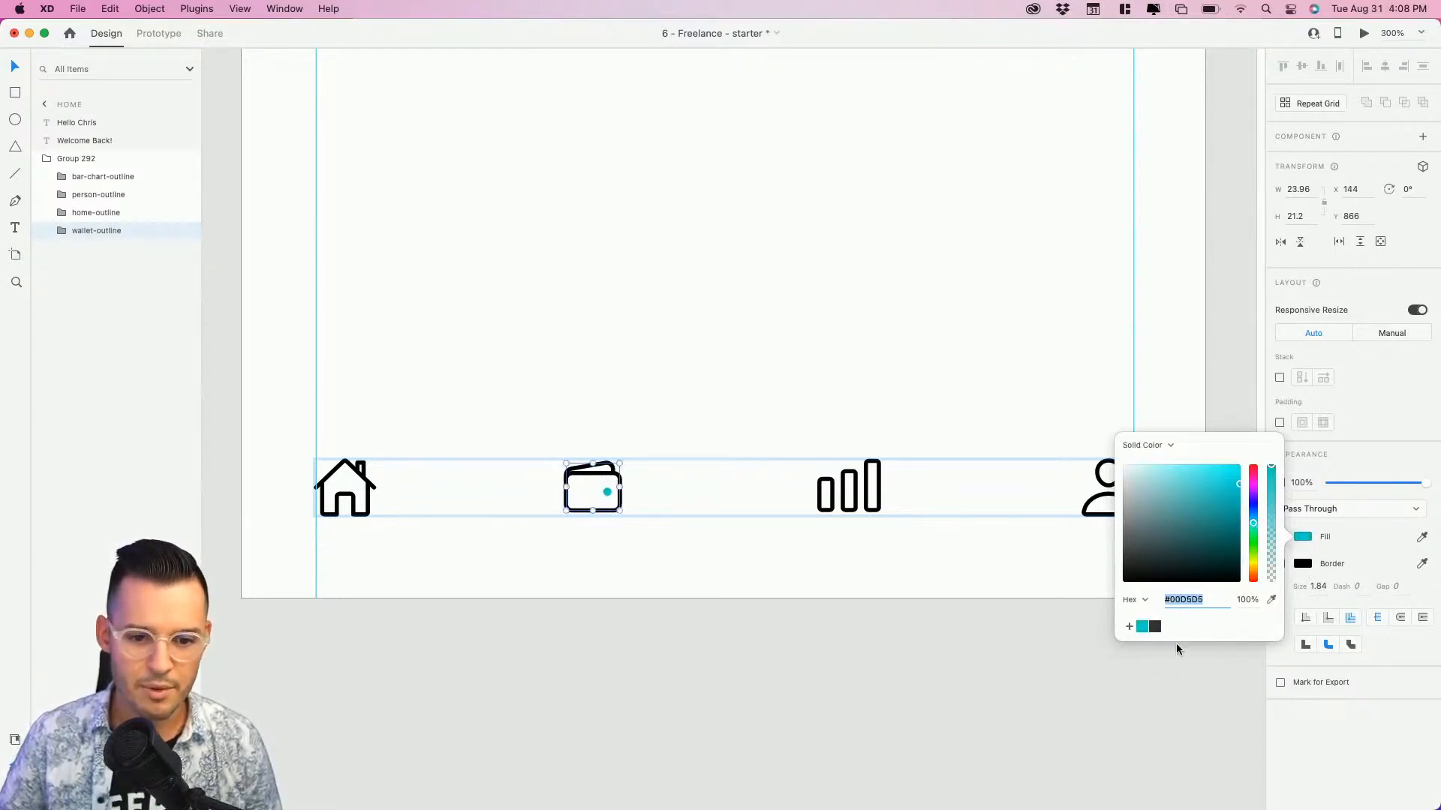
{"action": "left_click", "coordinate": [1304, 564]}
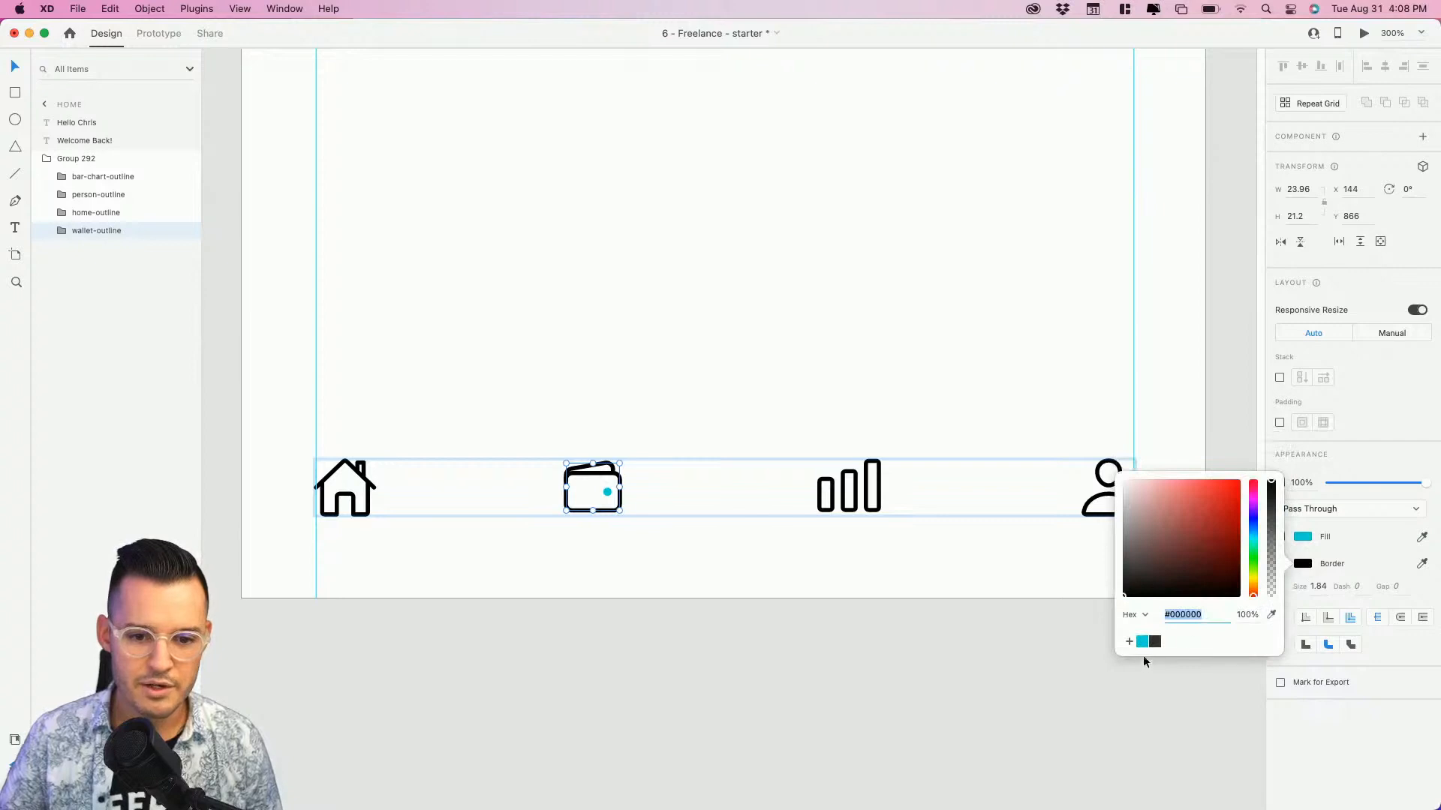
{"action": "left_click", "coordinate": [1141, 642]}
{"action": "left_click", "coordinate": [605, 579]}
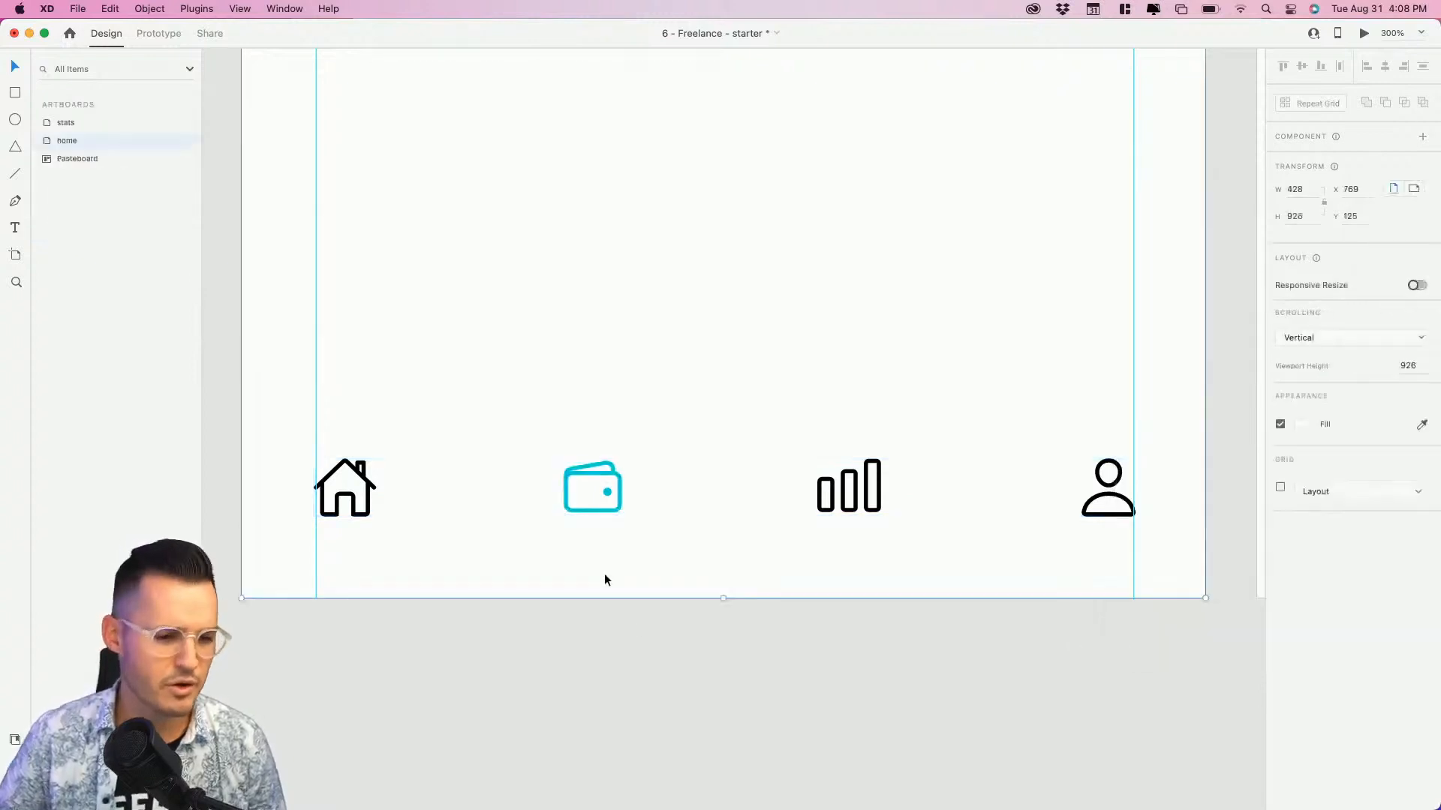
Add the wallet icon's color #00D5D5 to the colors in the document assets.
{"action": "scroll", "coordinate": [605, 578], "scroll_direction": "up", "scroll_amount": 2}
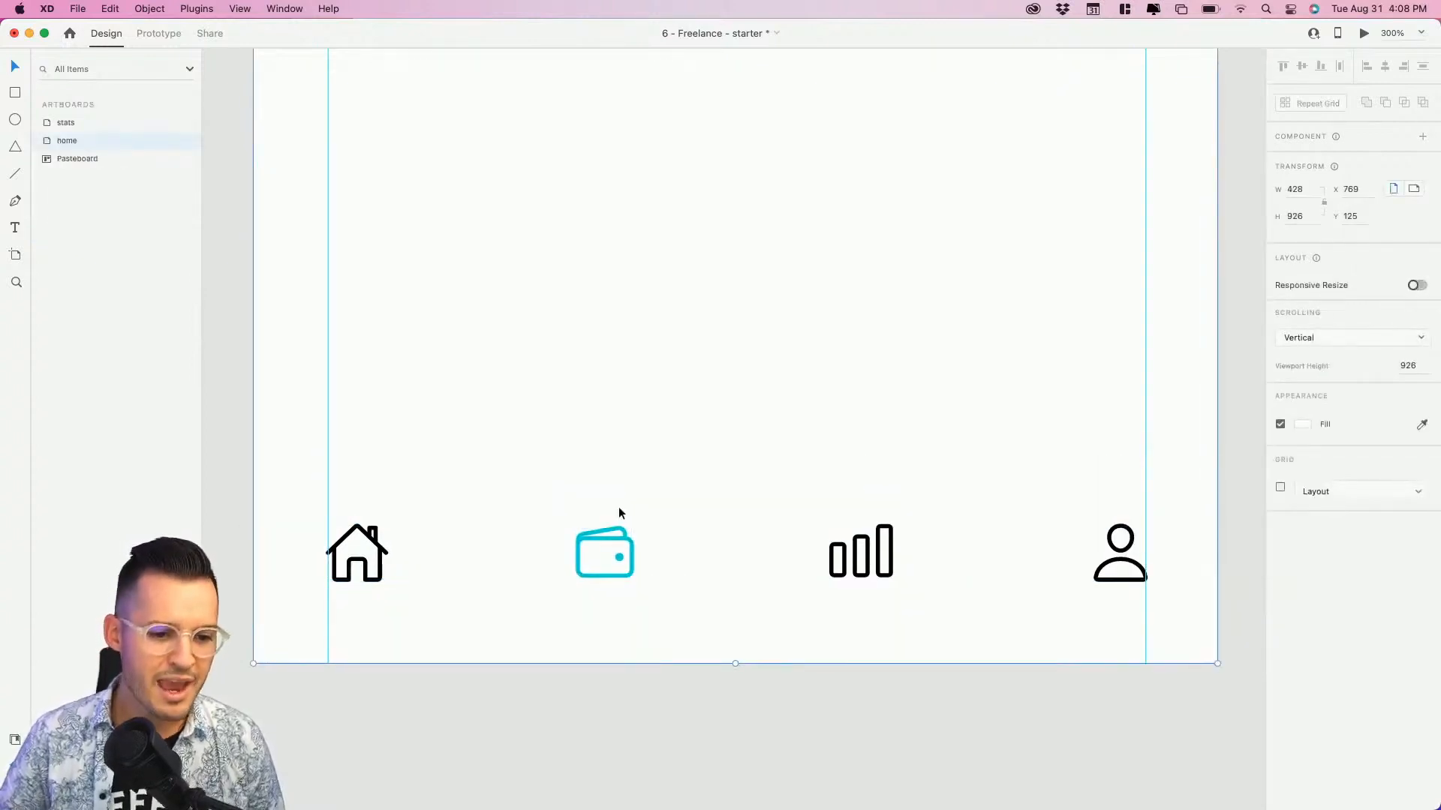
{"action": "double_click", "coordinate": [596, 542]}
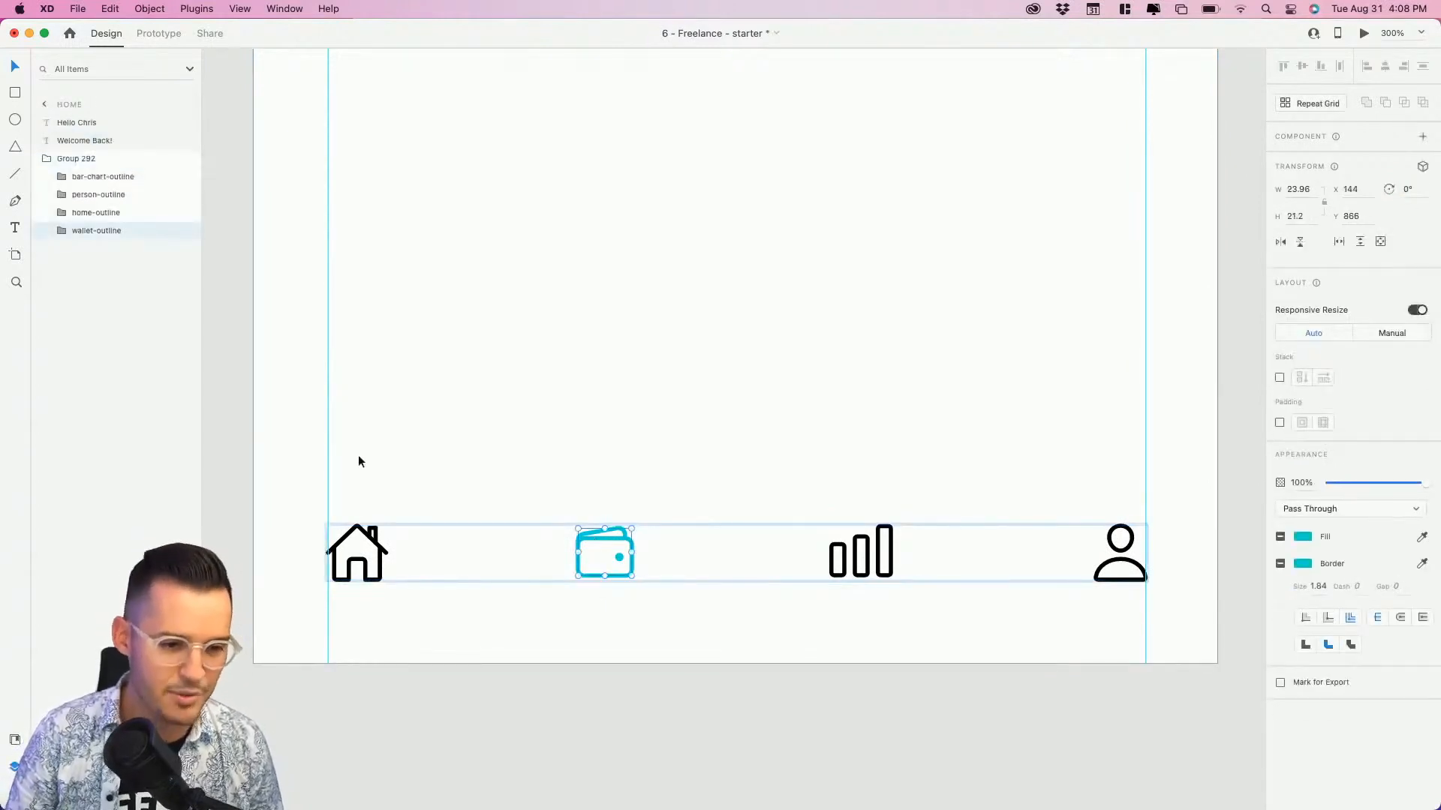
{"action": "key", "text": "super+shift+y"}
{"action": "left_click", "coordinate": [186, 142]}
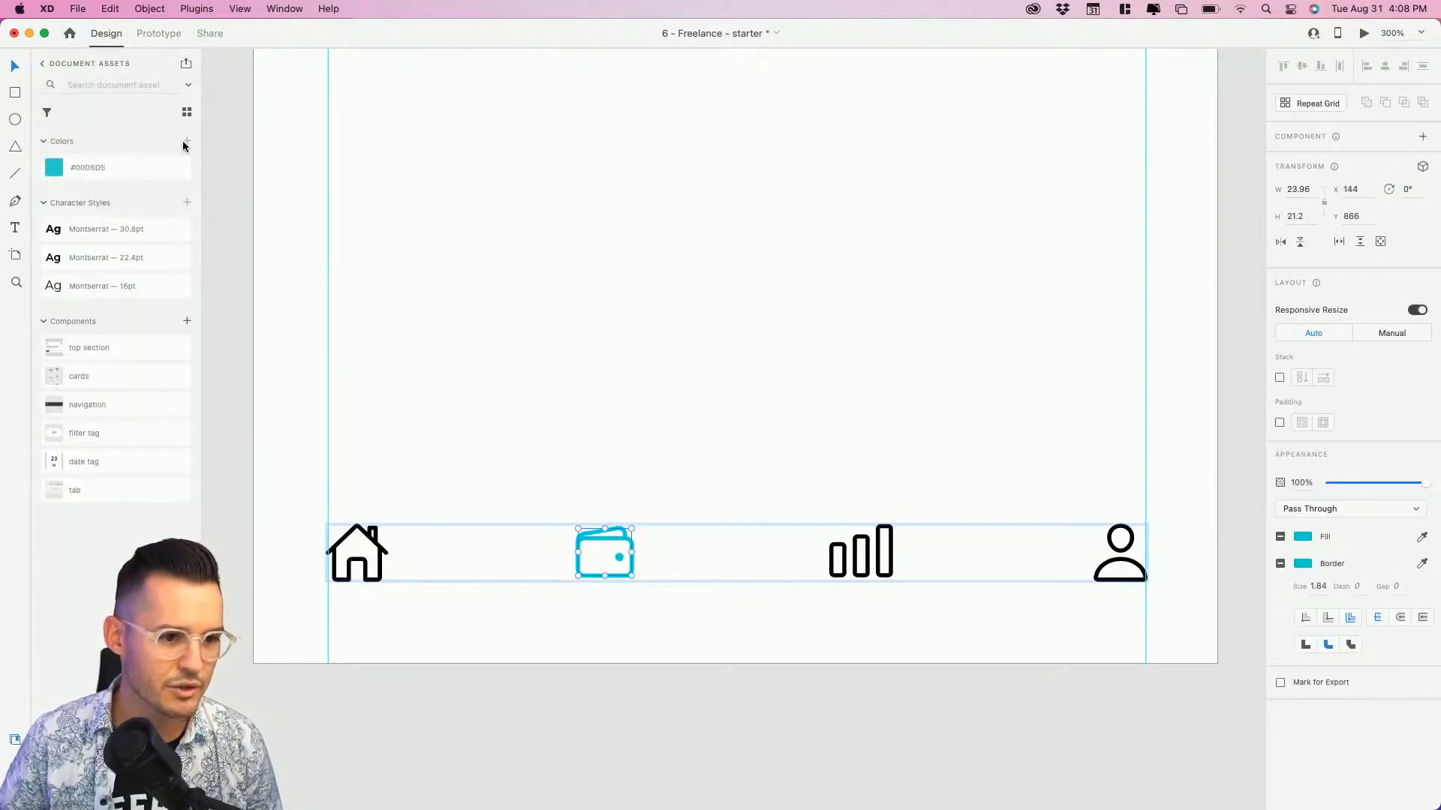
{"action": "left_click", "coordinate": [609, 473]}
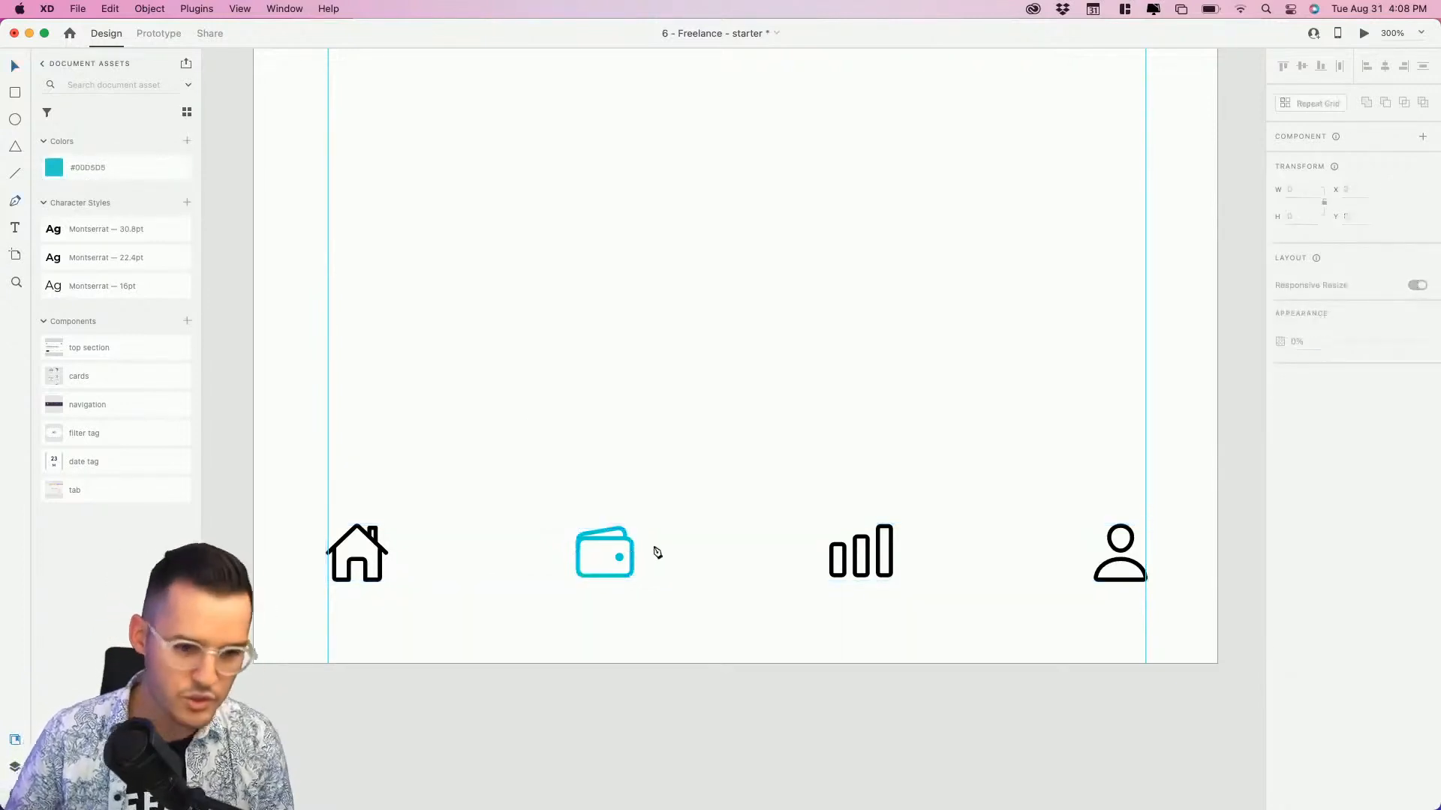
Draw a loose, curved double-loop outline about 62 × 43 around the wallet icon with the Pen tool.
{"action": "left_click", "coordinate": [596, 516]}
{"action": "mouse_move", "coordinate": [553, 572]}
{"action": "left_mouse_down"}
{"action": "mouse_move", "coordinate": [631, 608]}
{"action": "mouse_move", "coordinate": [655, 543]}
{"action": "left_mouse_up"}
{"action": "left_click_drag", "start_coordinate": [591, 509], "coordinate": [521, 527]}
{"action": "left_click_drag", "start_coordinate": [569, 590], "coordinate": [567, 517]}
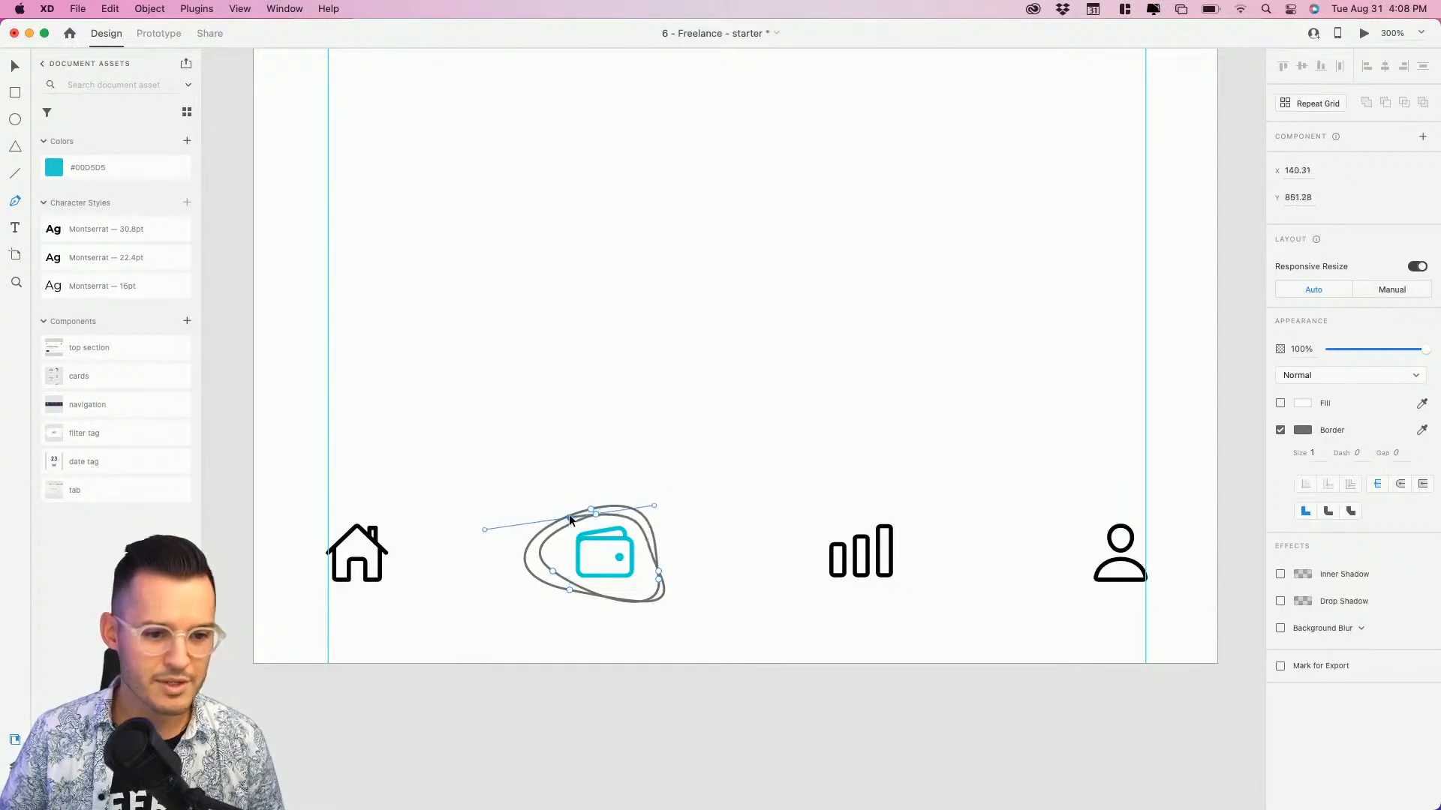
{"action": "key", "text": "Escape"}
{"action": "key", "text": "Escape"}
{"action": "left_click", "coordinate": [739, 534]}
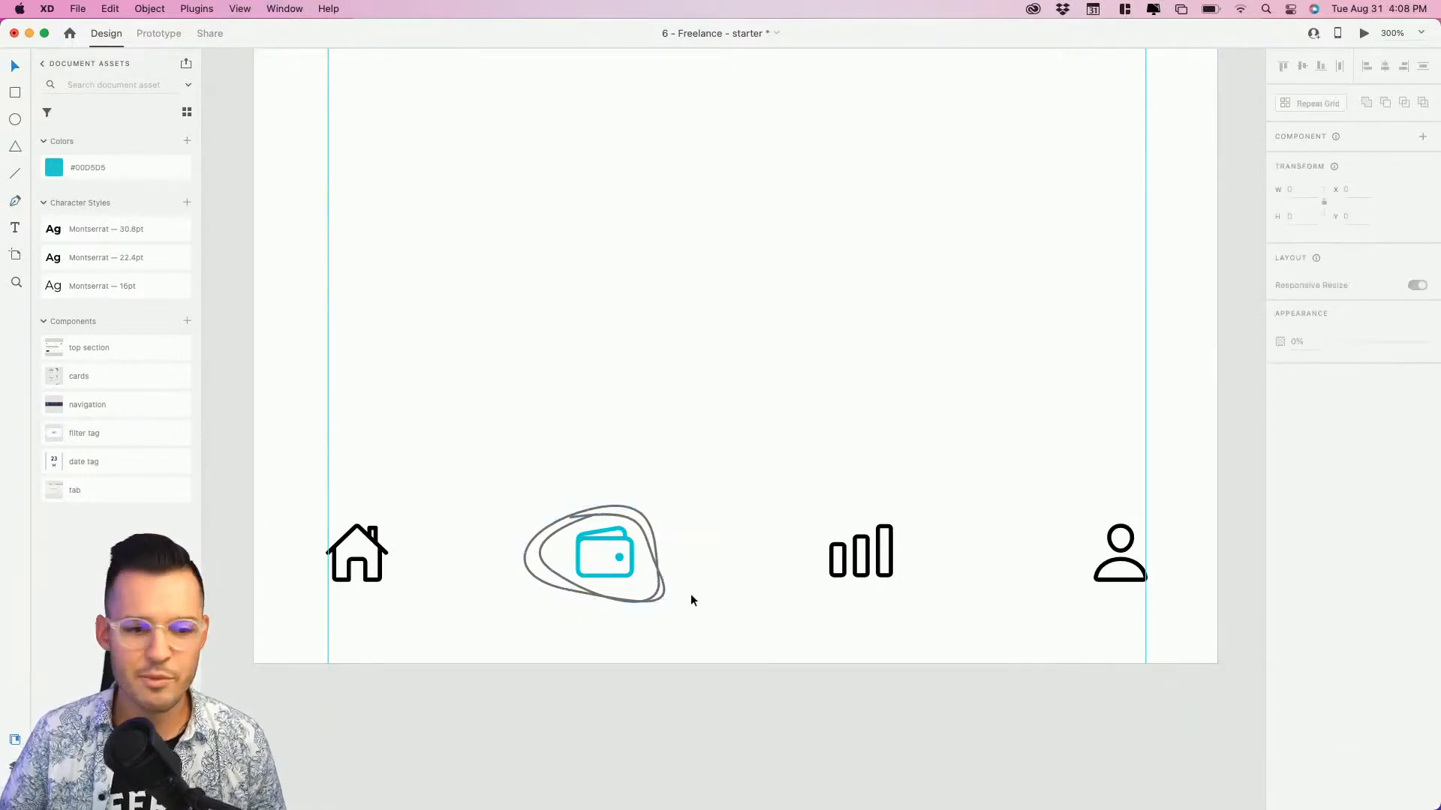
Apply the saved #00D5D5 document color as both fill color and border color of the outline around the wallet.
{"action": "left_click", "coordinate": [658, 593]}
{"action": "right_click", "coordinate": [112, 173]}
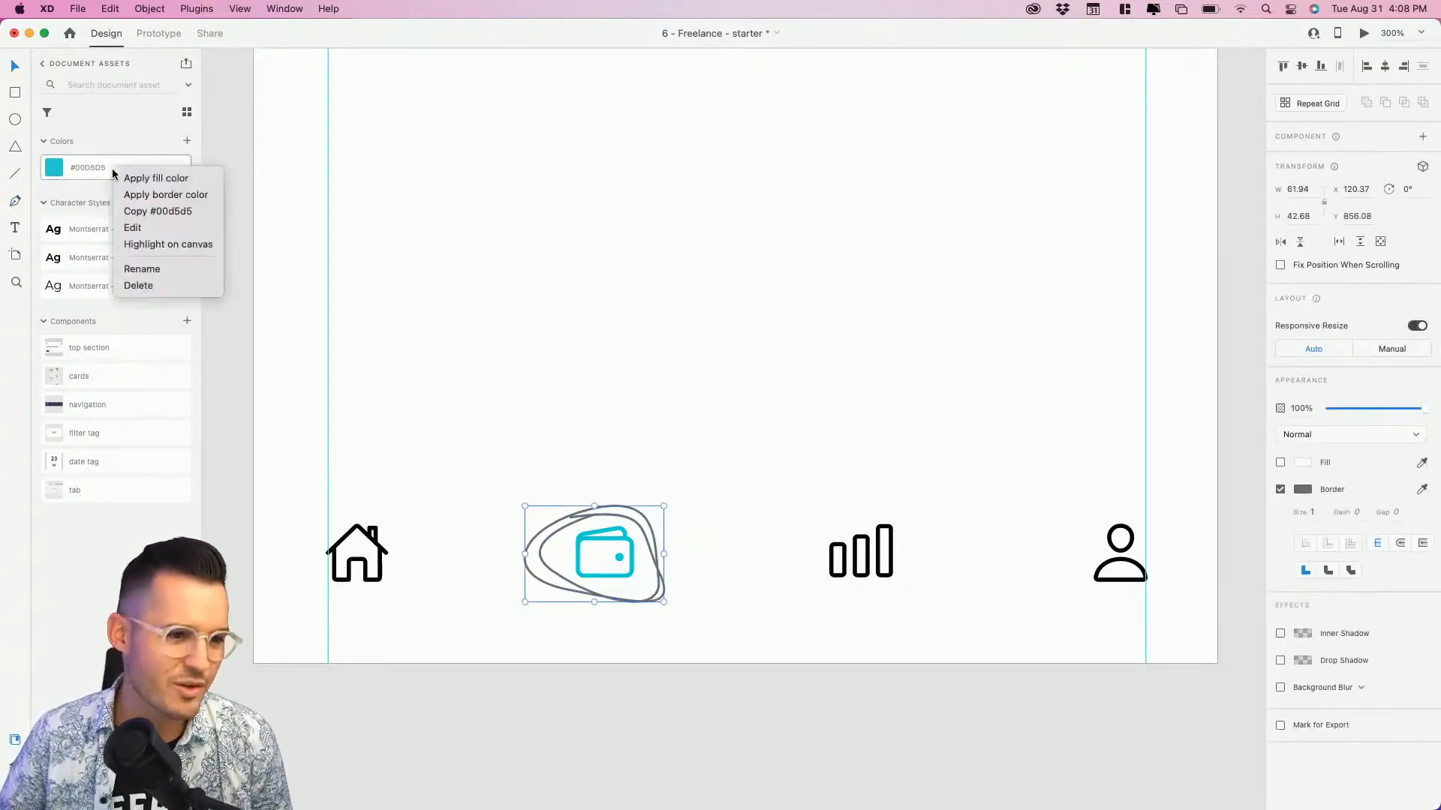
{"action": "left_click", "coordinate": [178, 180]}
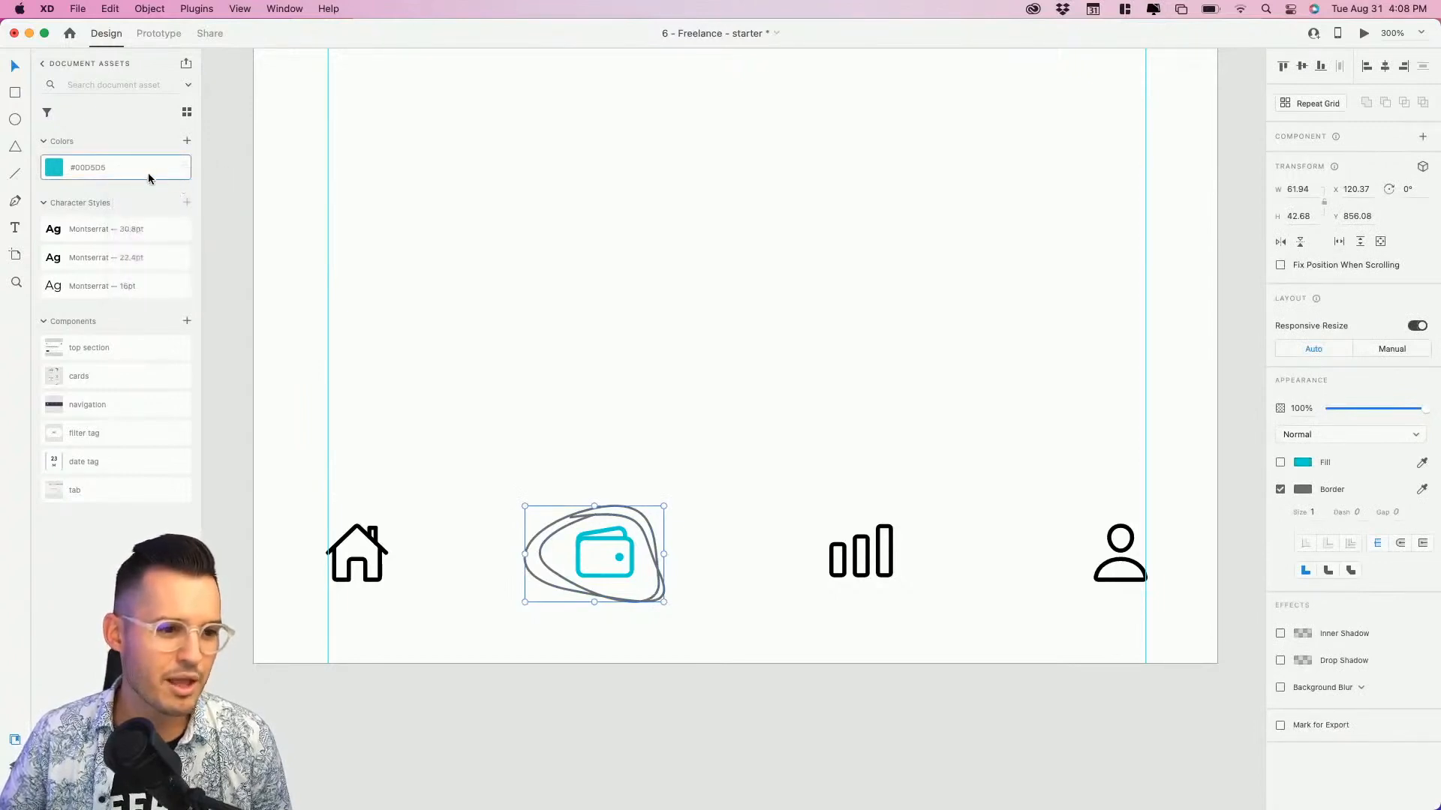
{"action": "right_click", "coordinate": [148, 178]}
{"action": "left_click", "coordinate": [191, 200]}
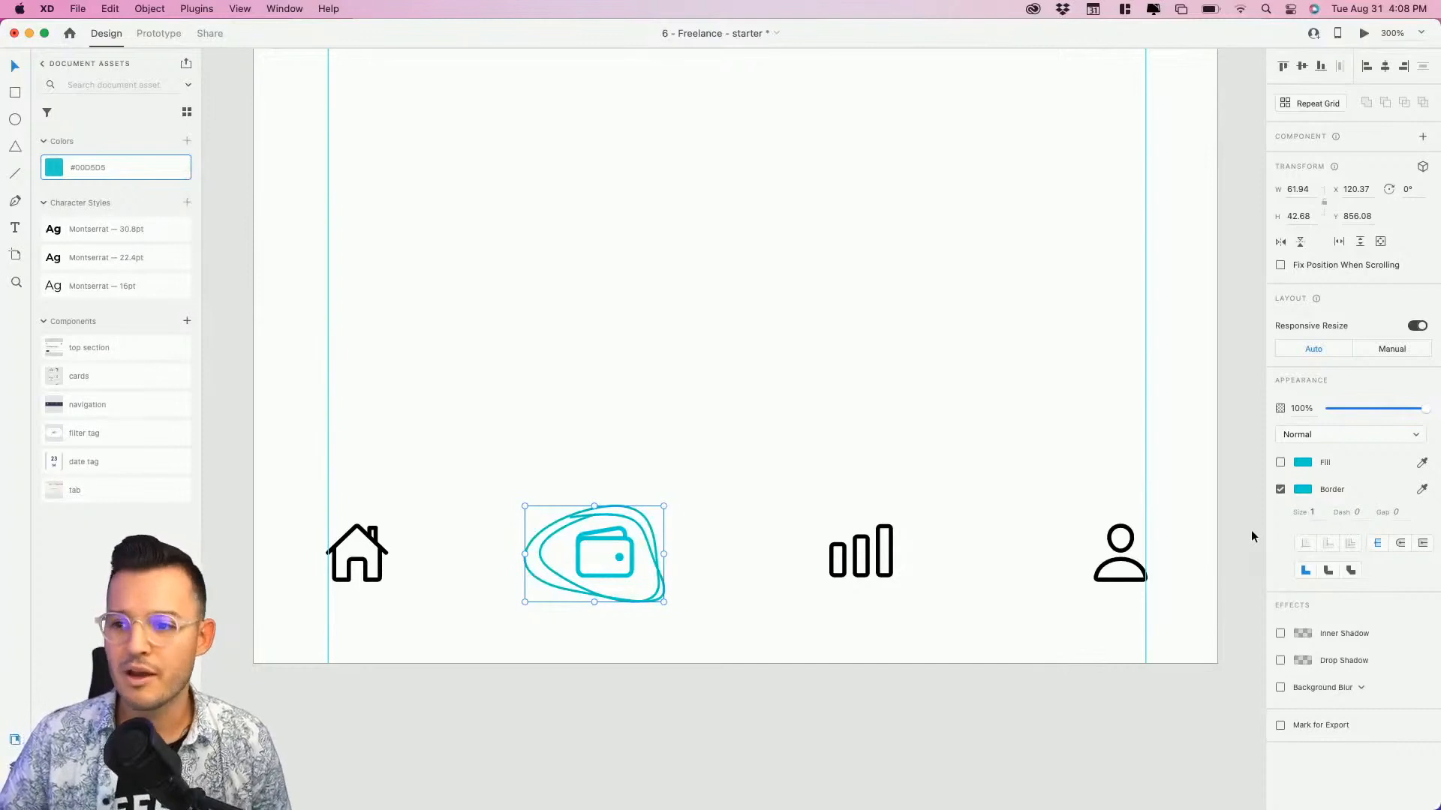
Enlarge the outline around the wallet icon to about 73 × 50.
{"action": "left_click_drag", "start_coordinate": [664, 505], "coordinate": [678, 497]}
{"action": "left_click", "coordinate": [750, 615]}
{"action": "key", "text": "super+minus"}
{"action": "key", "text": "super+minus"}
{"action": "key", "text": "super+minus"}
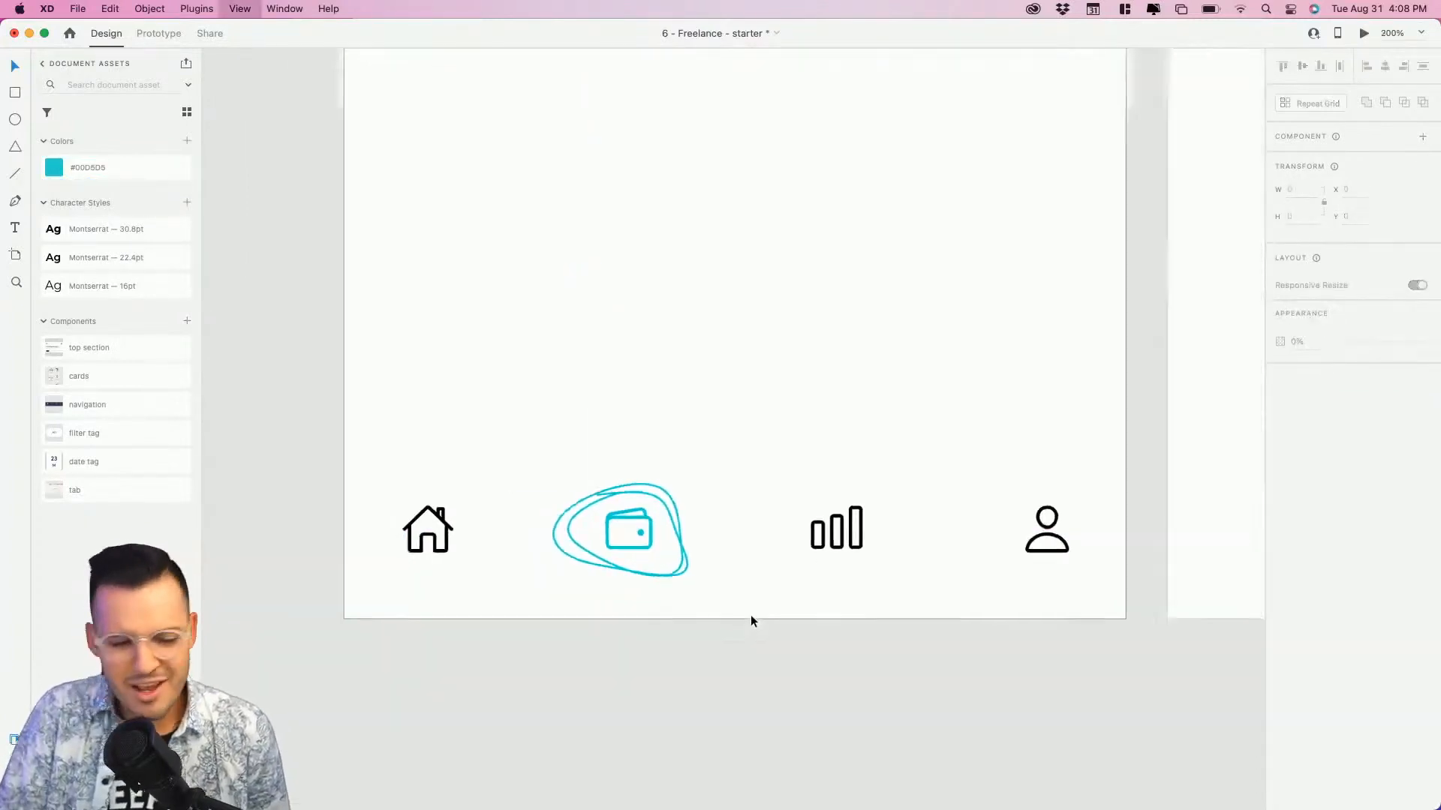
{"action": "key", "text": "super+plus"}
{"action": "scroll", "coordinate": [760, 633], "scroll_direction": "up", "scroll_amount": 2}
Move the wallet's outline path into the navigation icons group and rename that group "nav".
{"action": "key", "text": "super+y"}
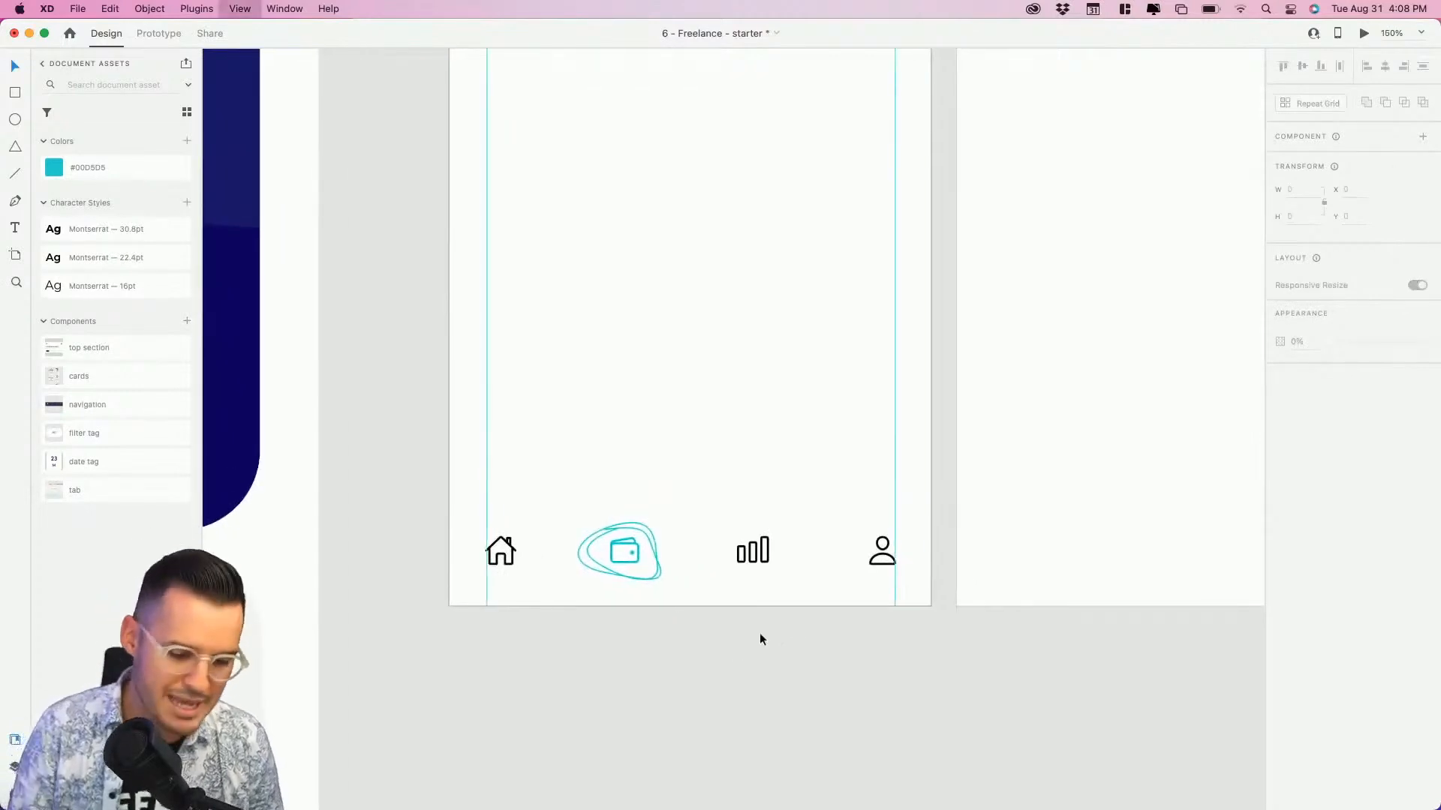
{"action": "left_click", "coordinate": [639, 528]}
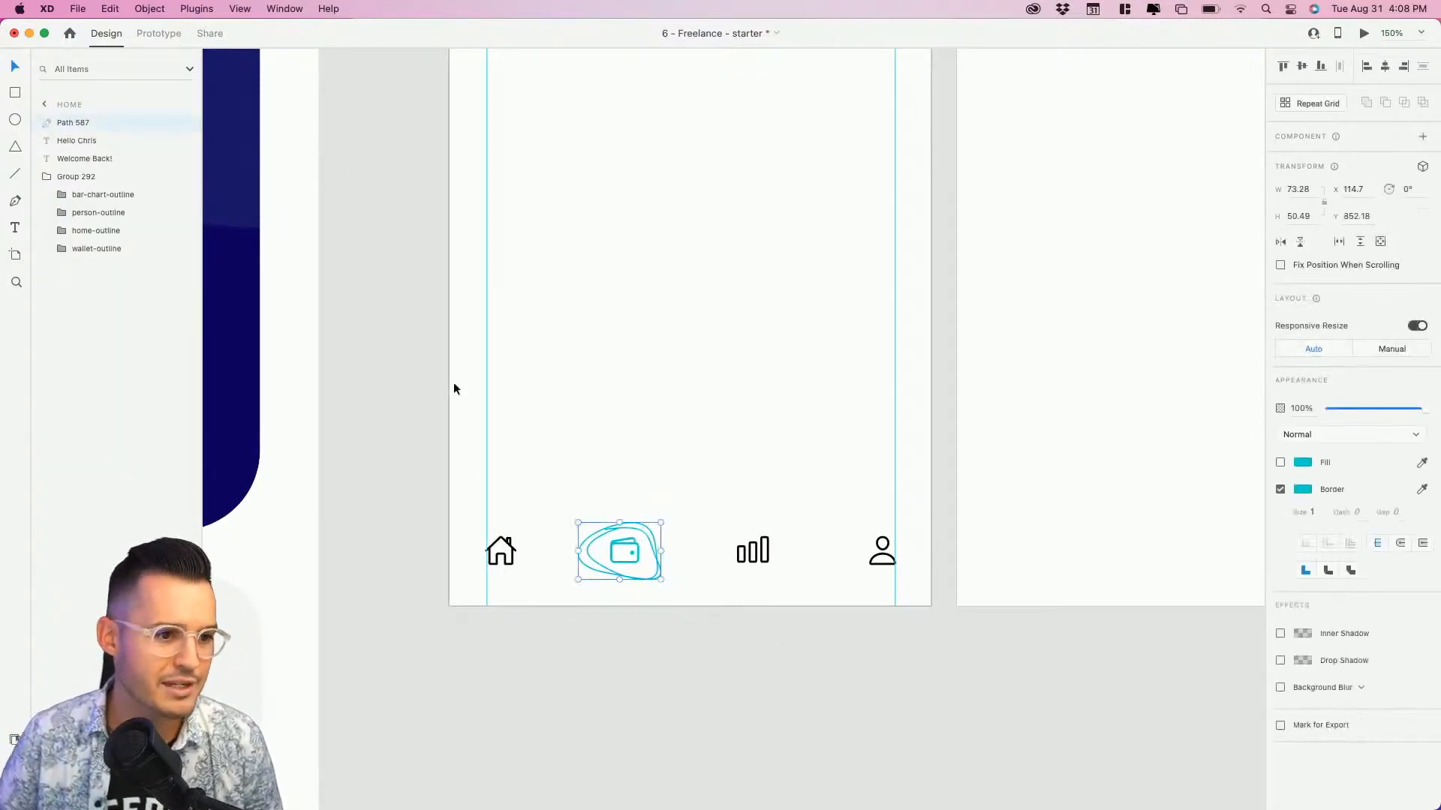
{"action": "left_click_drag", "start_coordinate": [85, 129], "coordinate": [79, 180]}
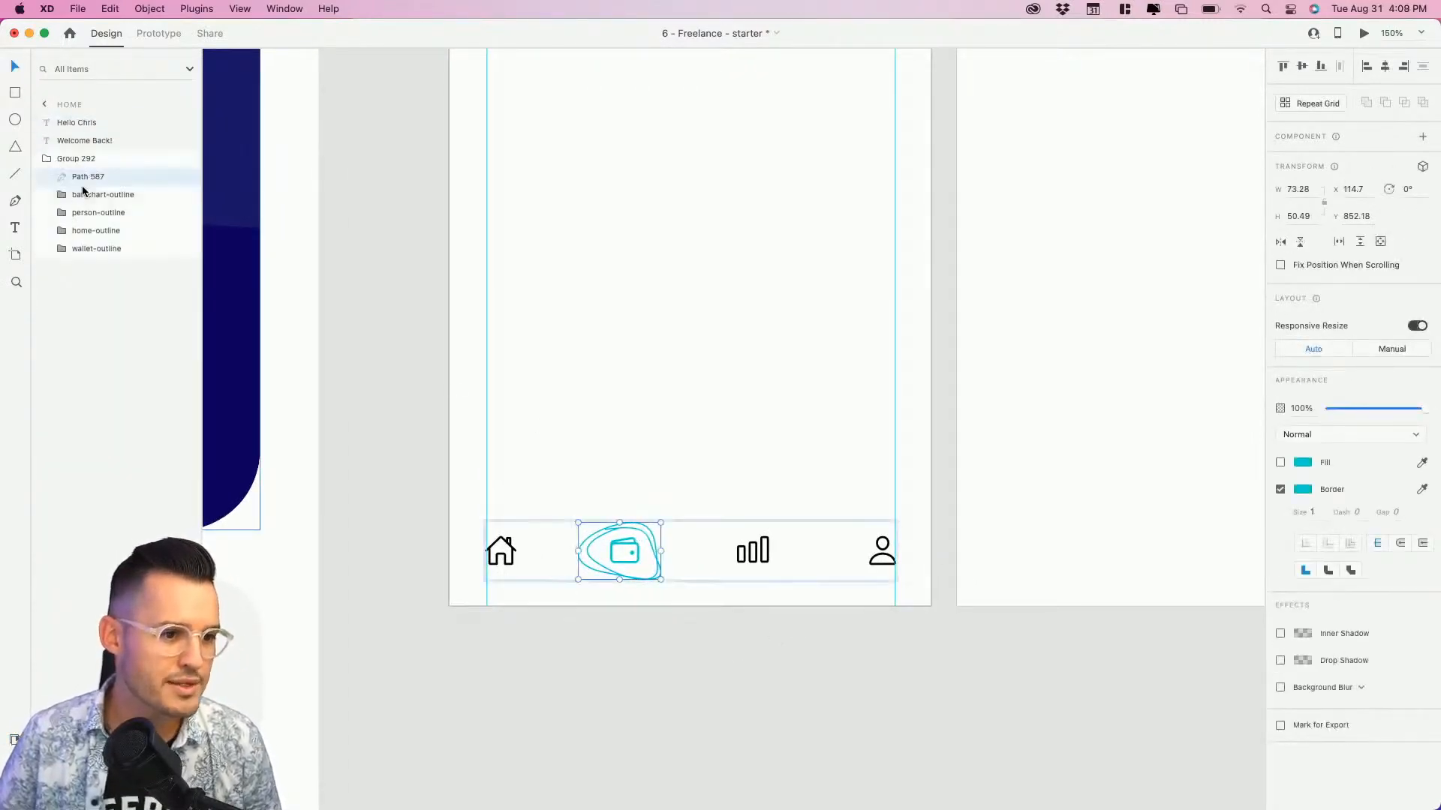
{"action": "double_click", "coordinate": [78, 161]}
{"action": "type", "text": "nav"}
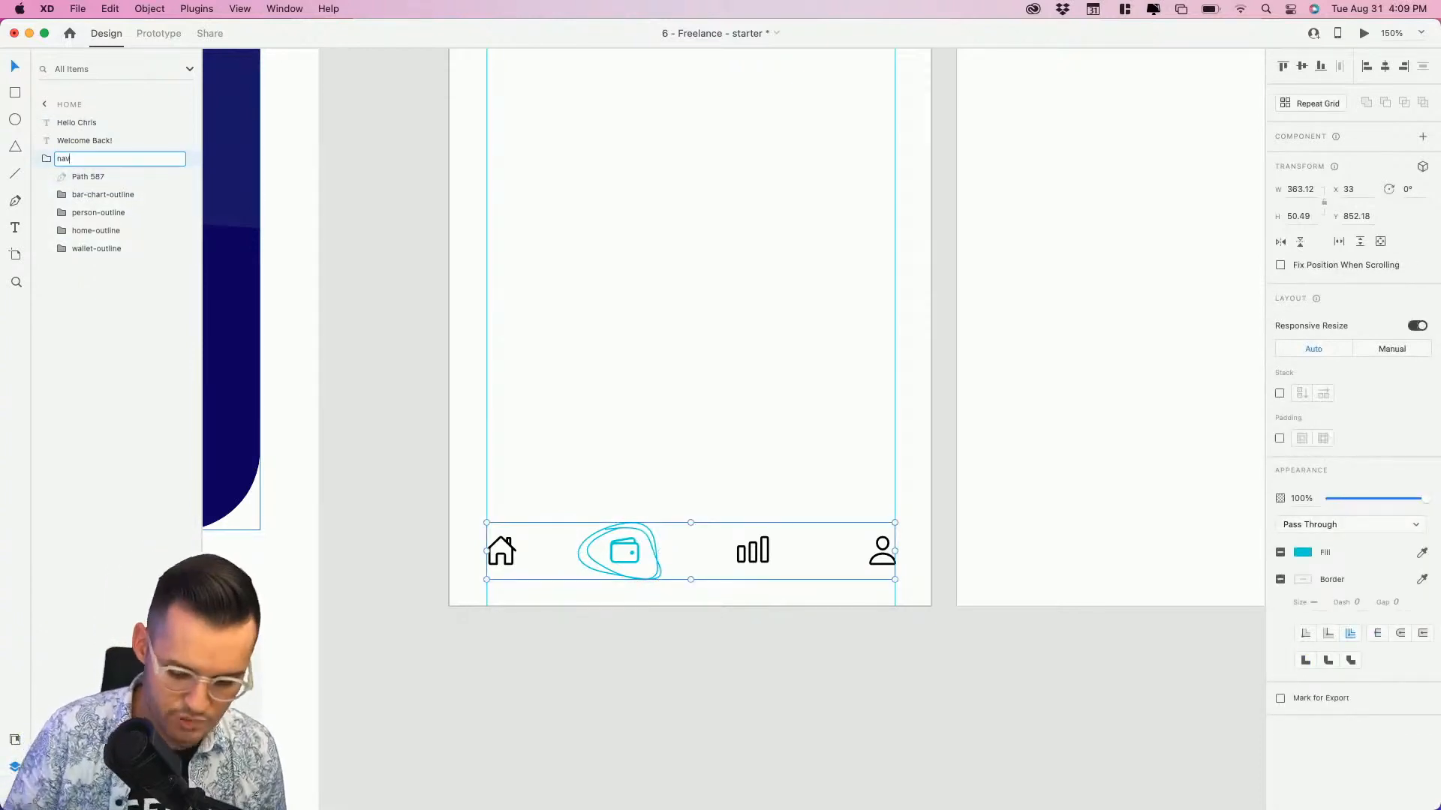
{"action": "key", "text": "Return"}
Lock the nav group and collapse its contents in the layer list.
{"action": "left_click", "coordinate": [171, 159]}
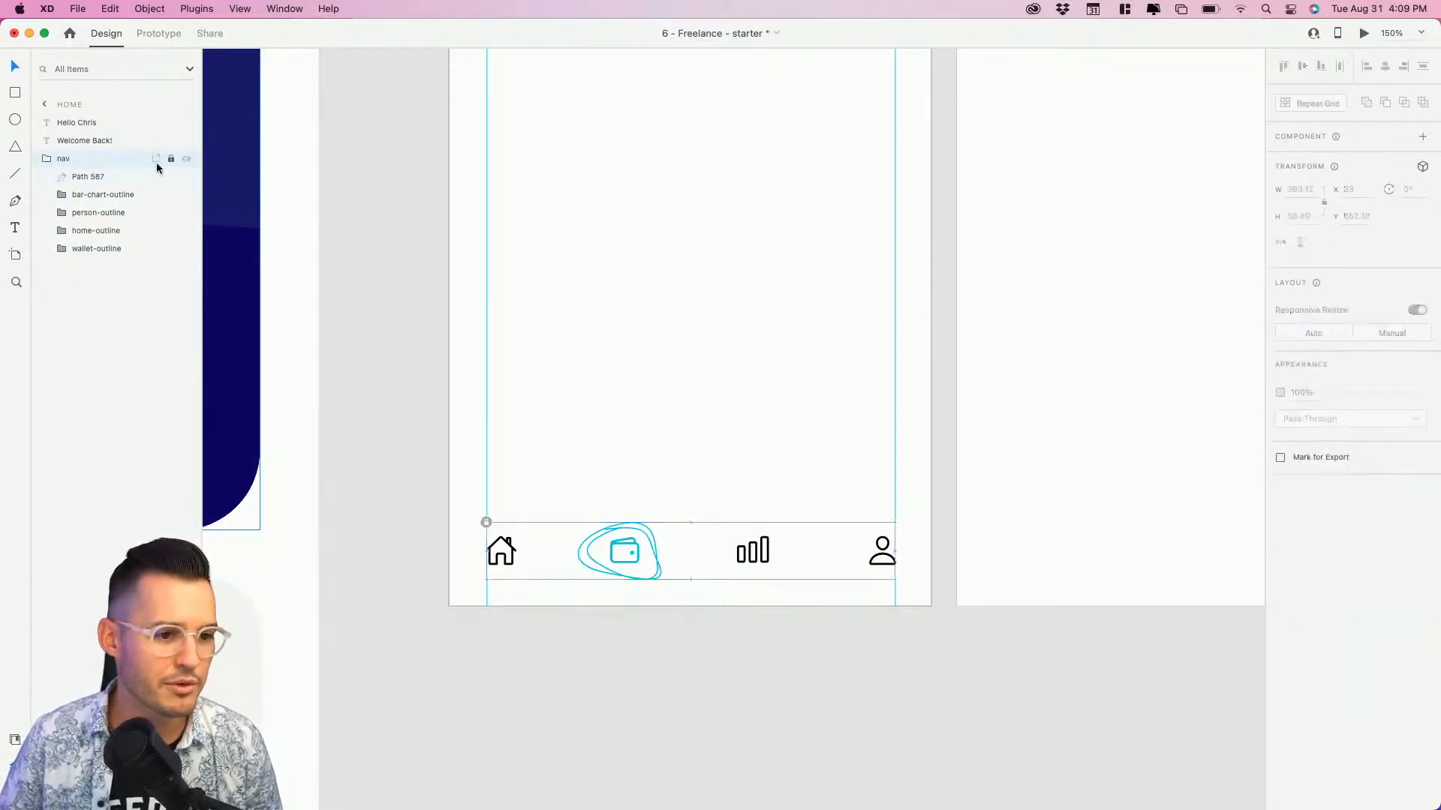
{"action": "left_click", "coordinate": [46, 159]}
{"action": "left_click", "coordinate": [739, 214]}
Draw a 44 × 44 square to the right of the greeting heading and round its corners to a radius of 12.
{"action": "scroll", "coordinate": [760, 668], "scroll_direction": "up", "scroll_amount": 10}
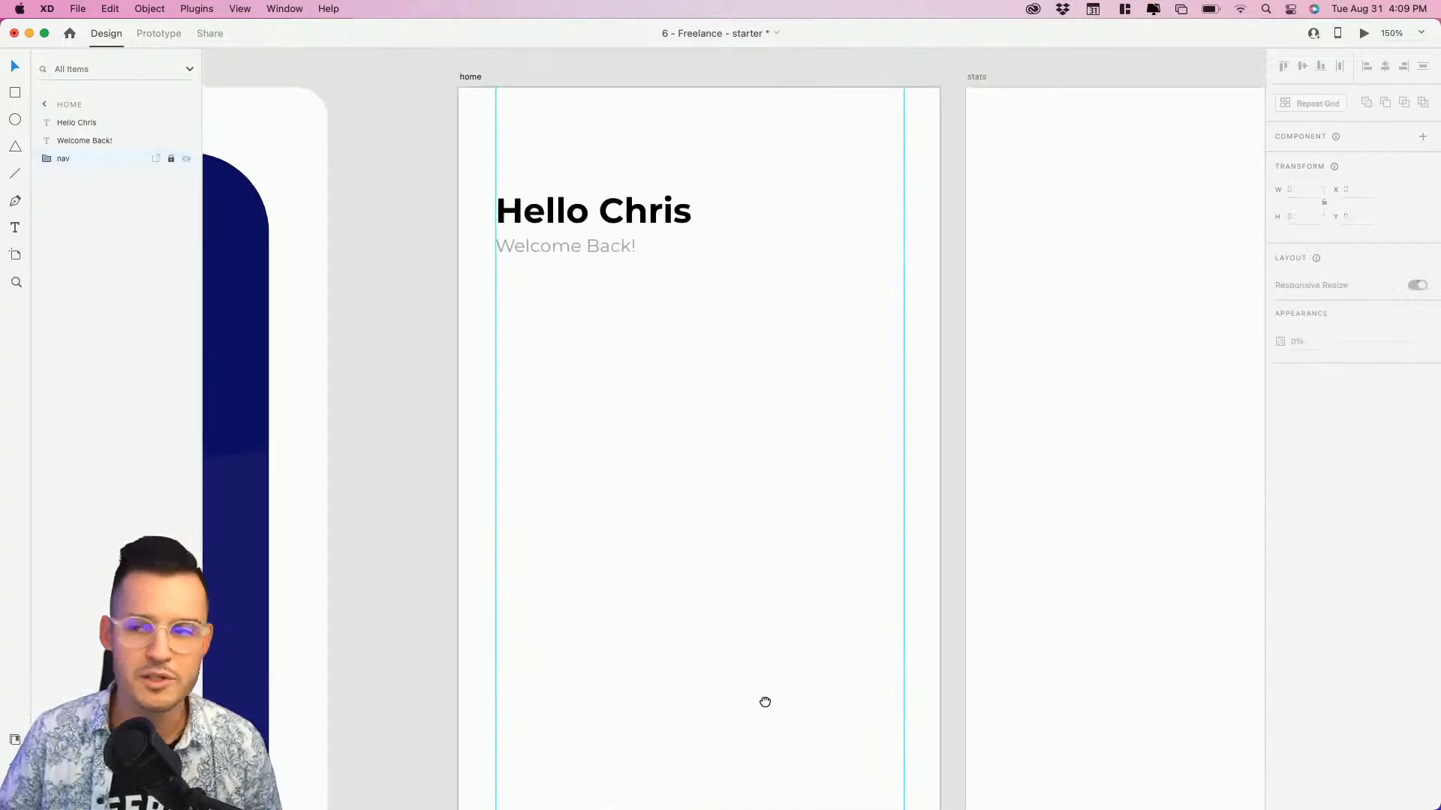
{"action": "scroll", "coordinate": [762, 446], "scroll_direction": "up", "scroll_amount": 2}
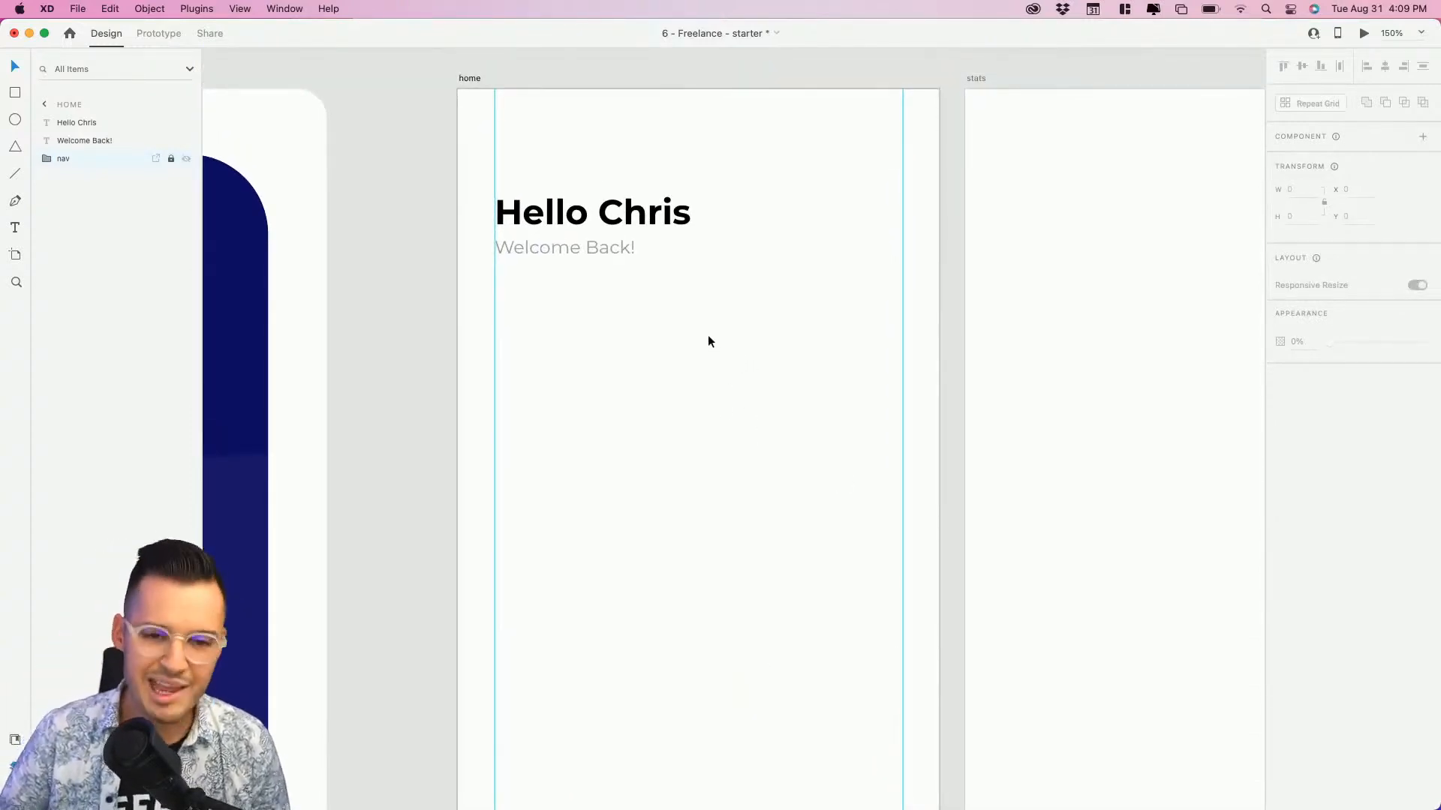
{"action": "key", "text": "r"}
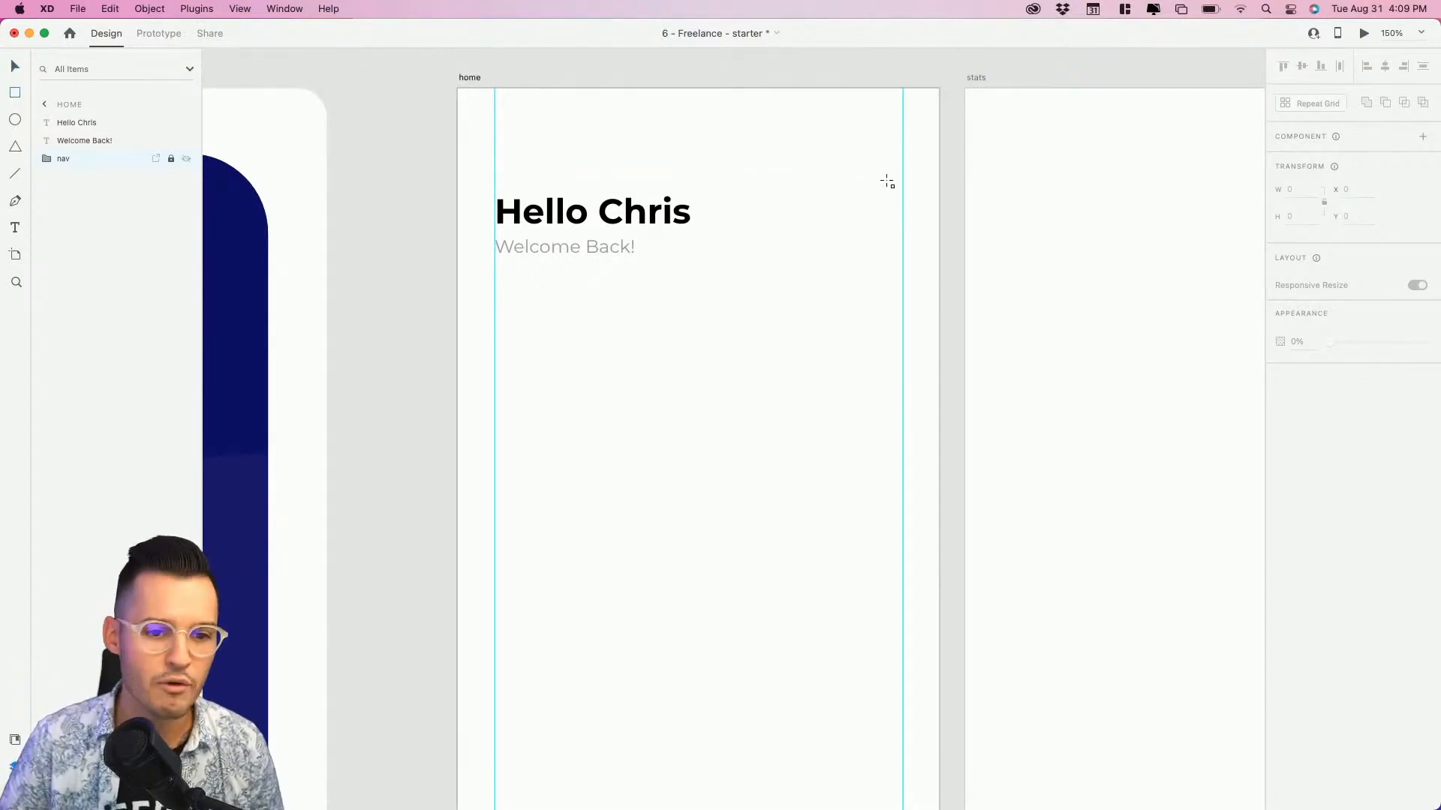
{"action": "left_click_drag", "start_coordinate": [812, 197], "coordinate": [863, 245]}
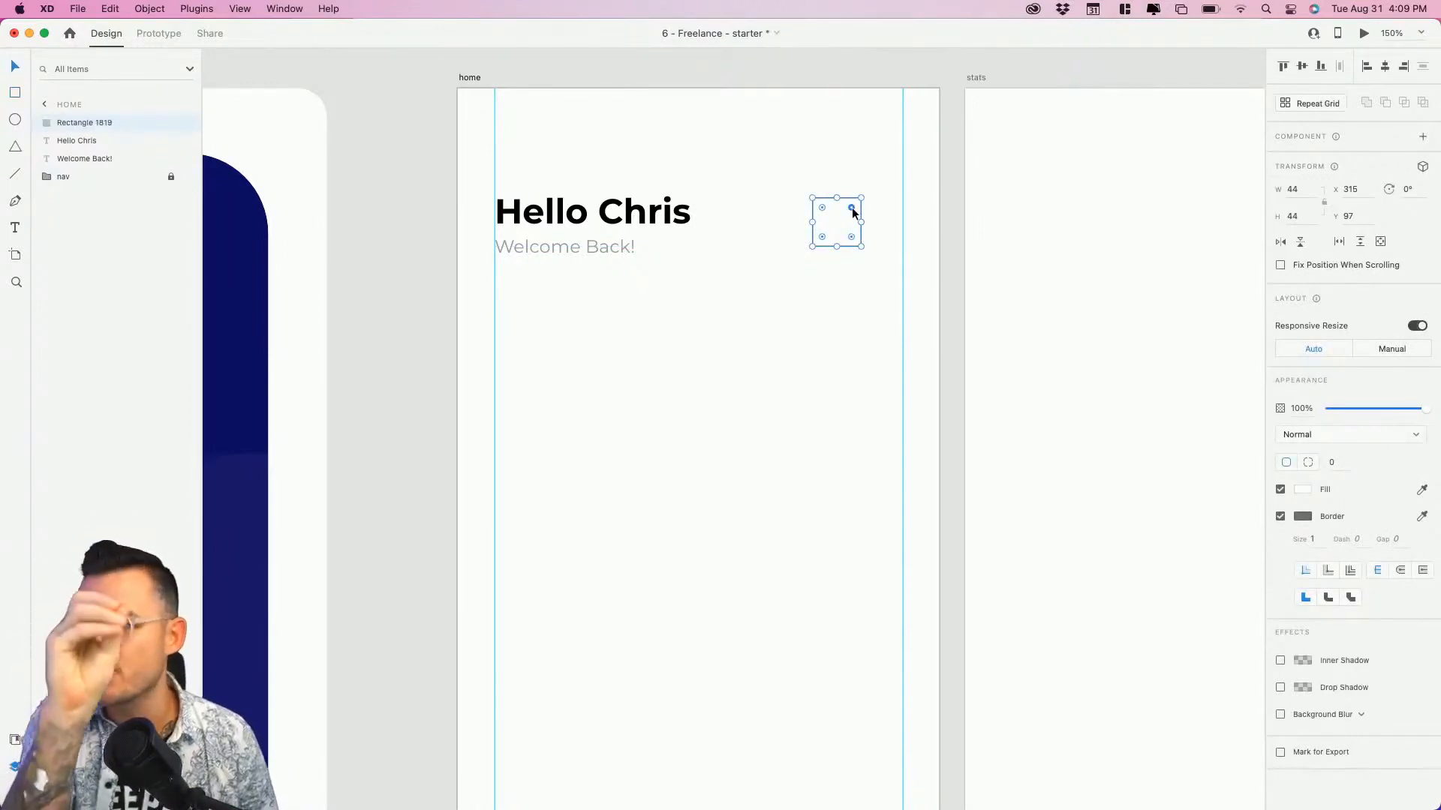
{"action": "mouse_move", "coordinate": [853, 212]}
{"action": "left_mouse_down"}
{"action": "mouse_move", "coordinate": [840, 222]}
{"action": "mouse_move", "coordinate": [860, 214]}
{"action": "left_mouse_up"}
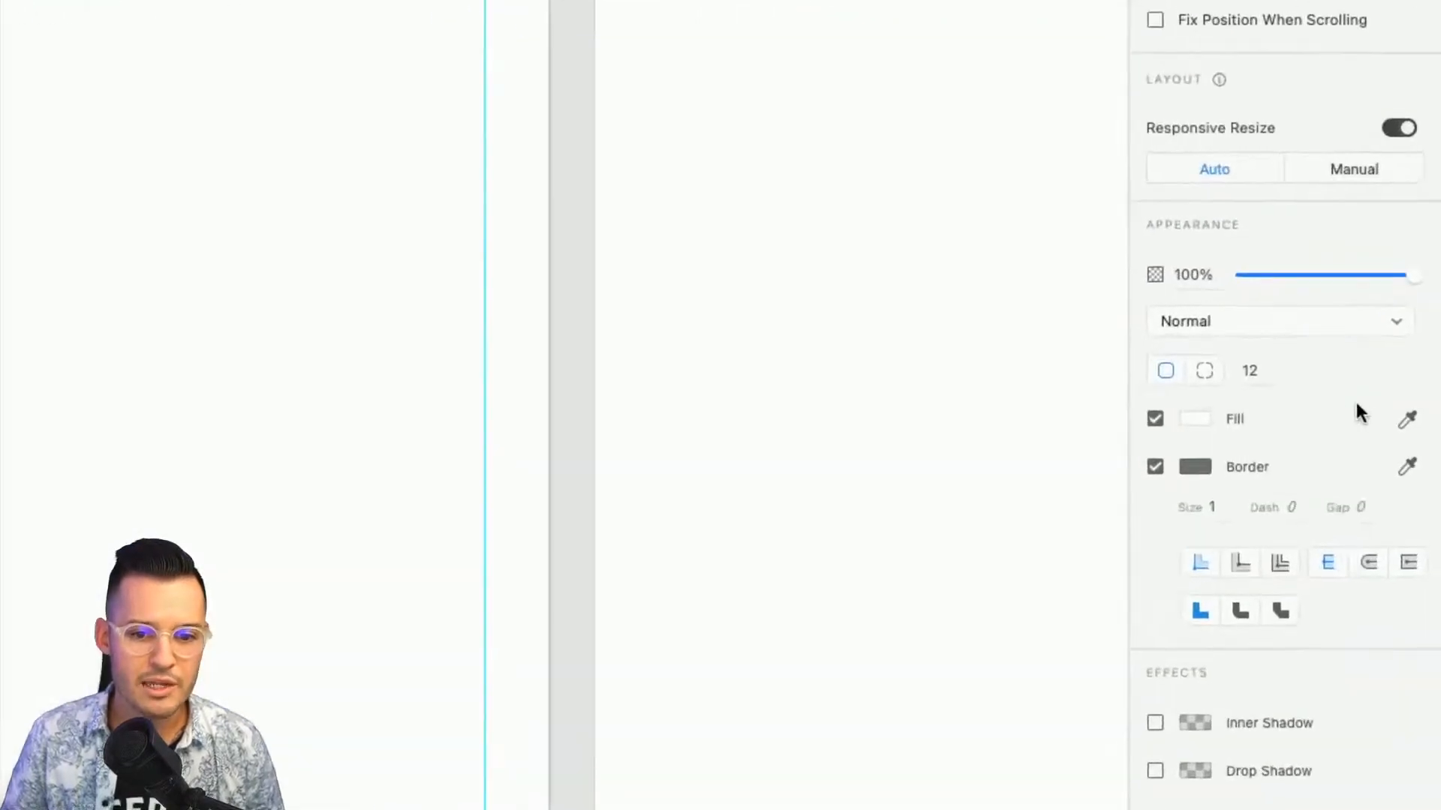
{"action": "left_click", "coordinate": [1252, 372]}
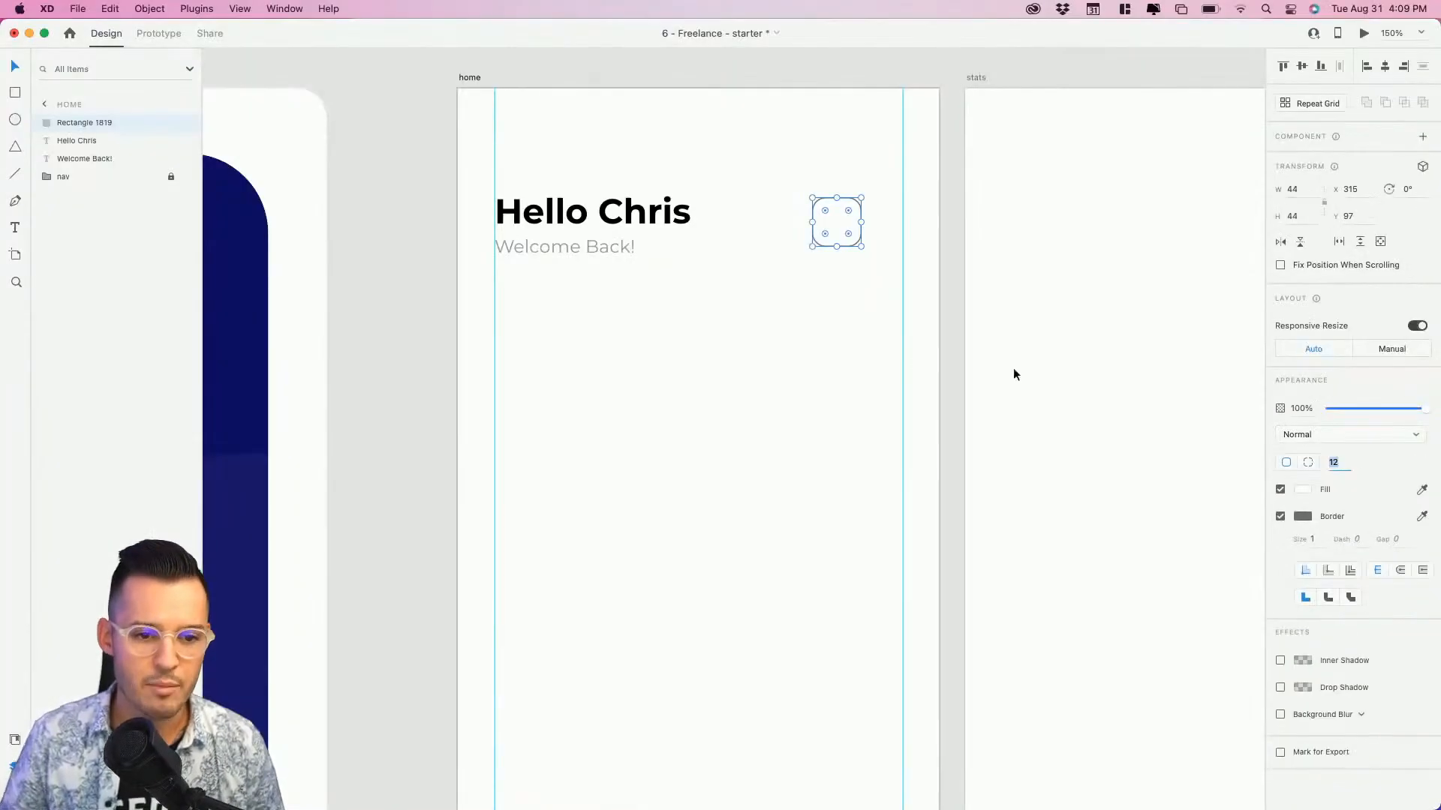
Fill the rounded square with the UI Faces plugin's portrait of a person in a black cap on a yellow background.
{"action": "left_click", "coordinate": [793, 290]}
{"action": "left_click", "coordinate": [860, 217]}
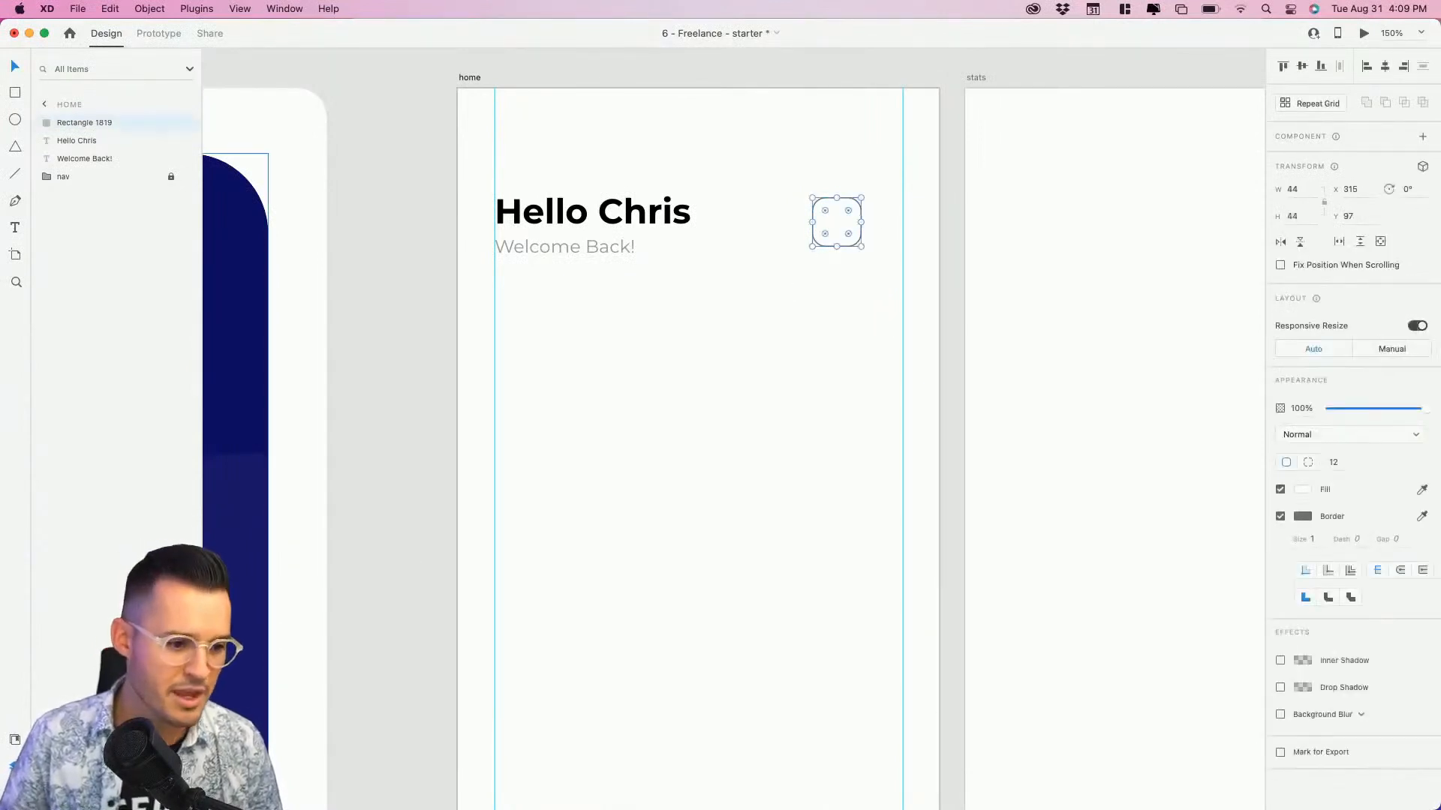
{"action": "left_click", "coordinate": [15, 739]}
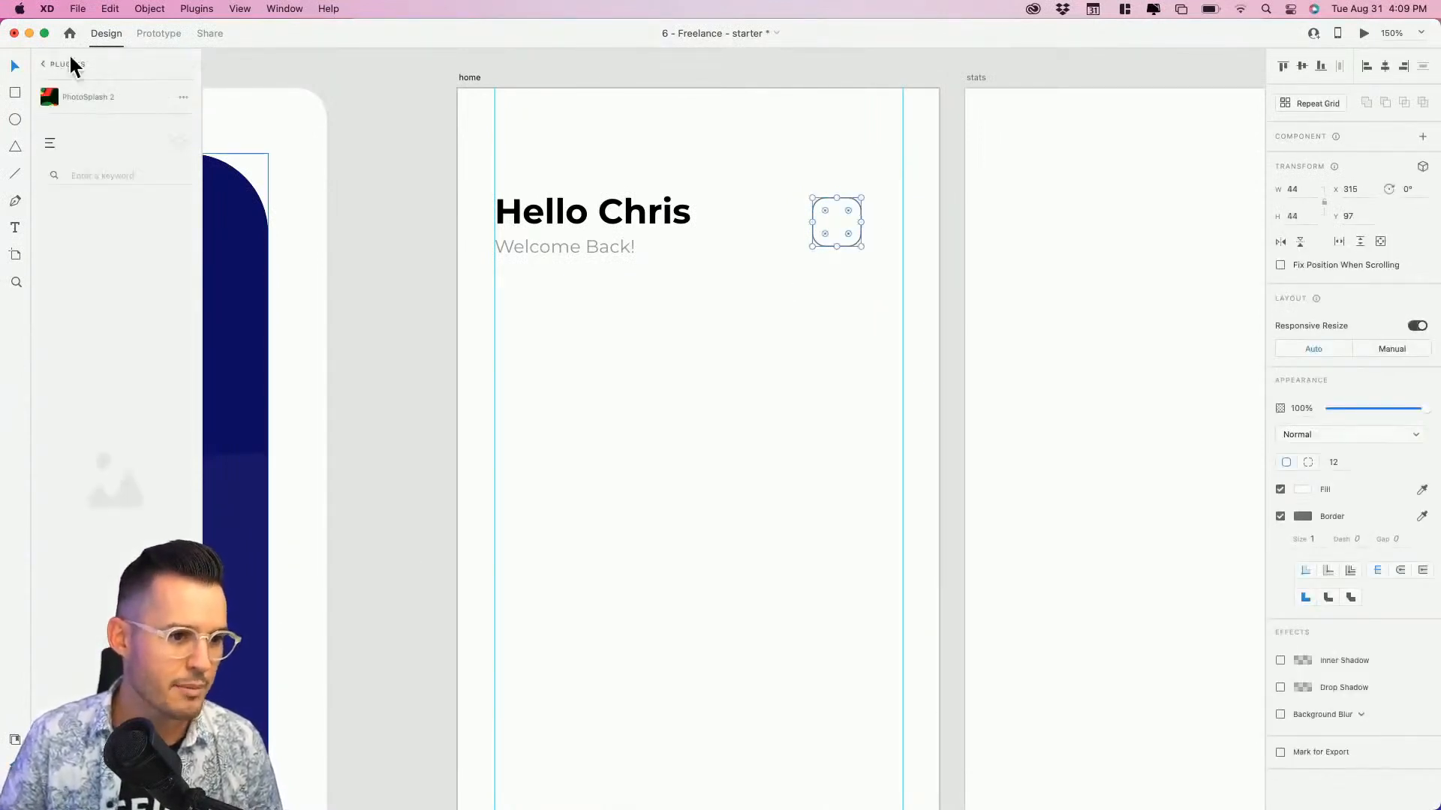
{"action": "left_click", "coordinate": [96, 553]}
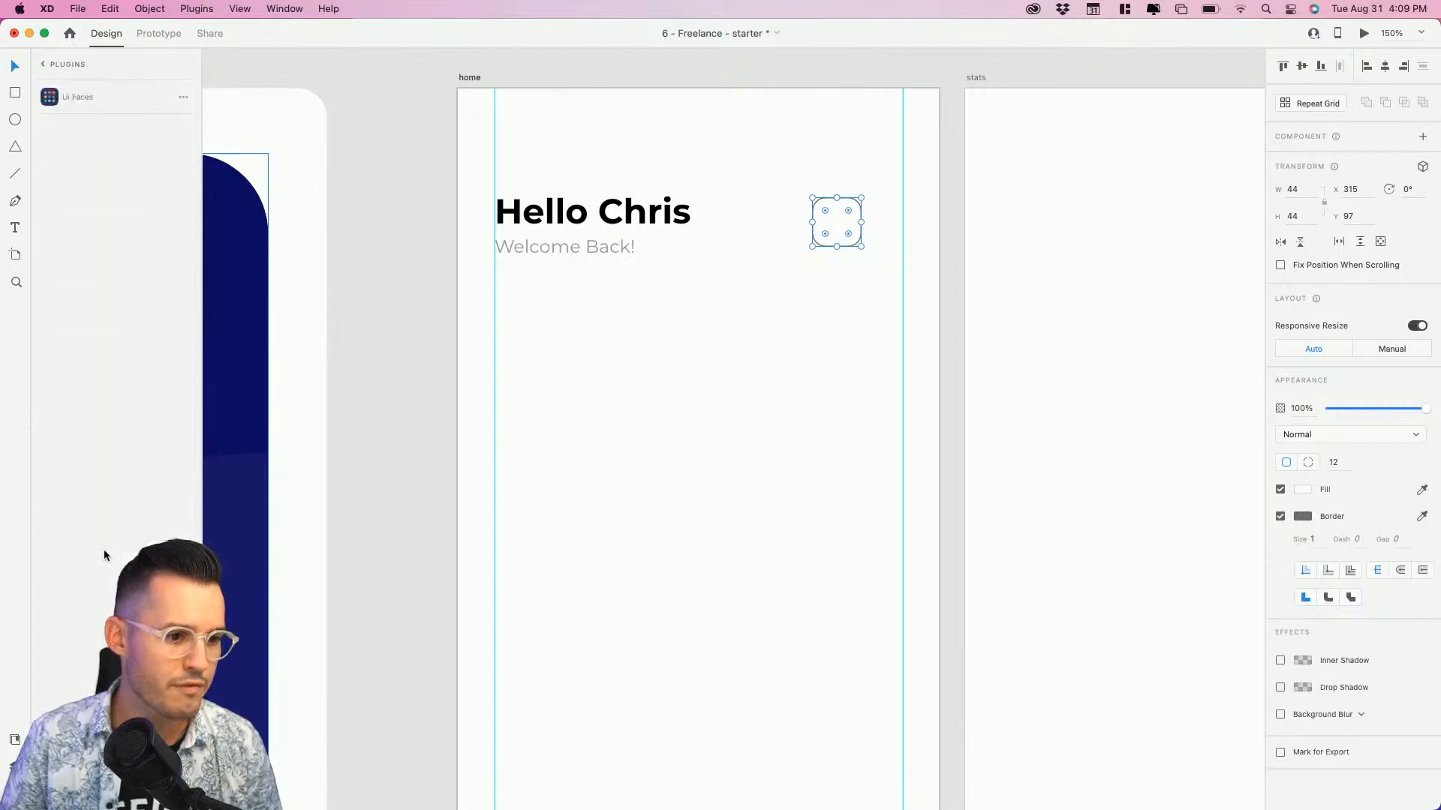
{"action": "left_click", "coordinate": [116, 699]}
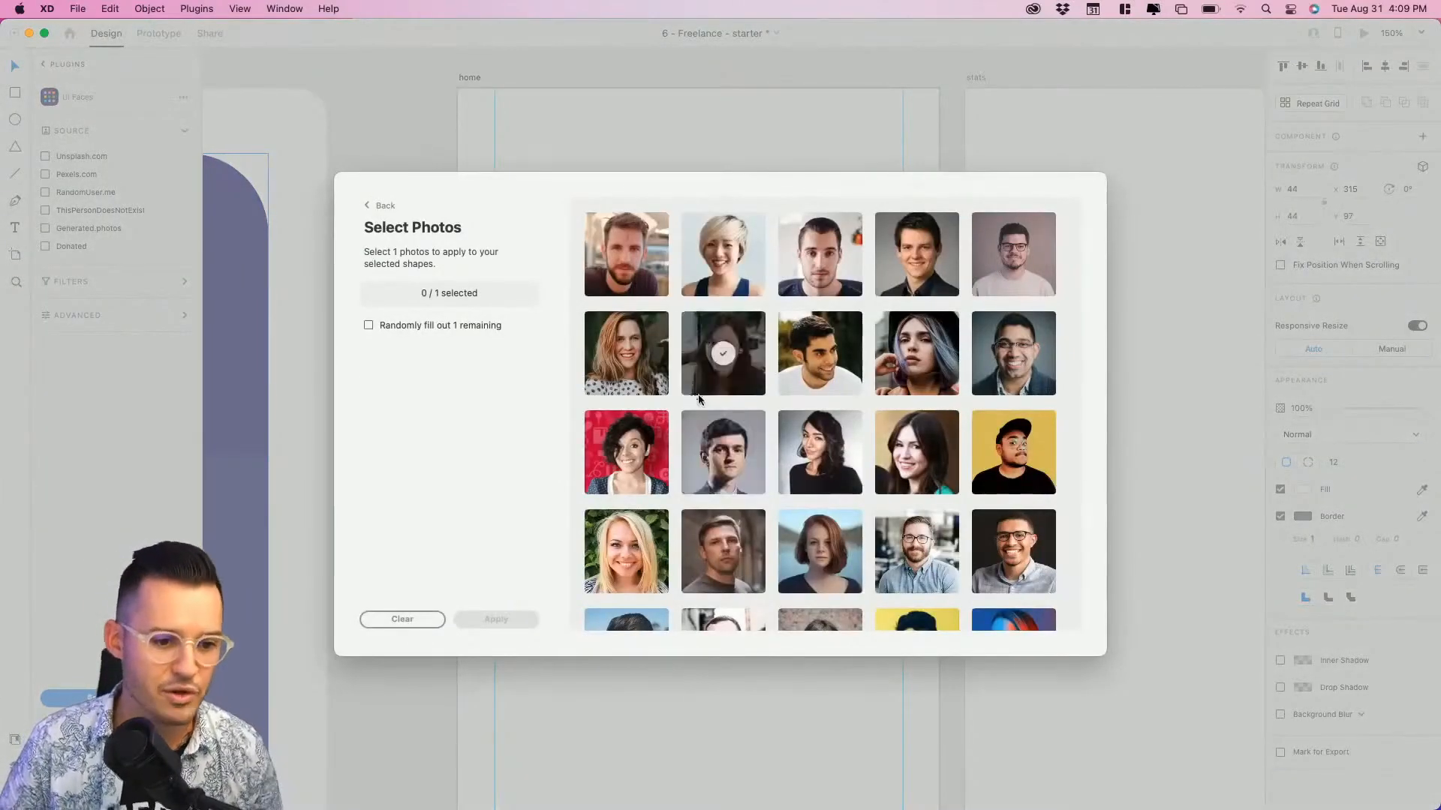
{"action": "left_click", "coordinate": [1013, 452]}
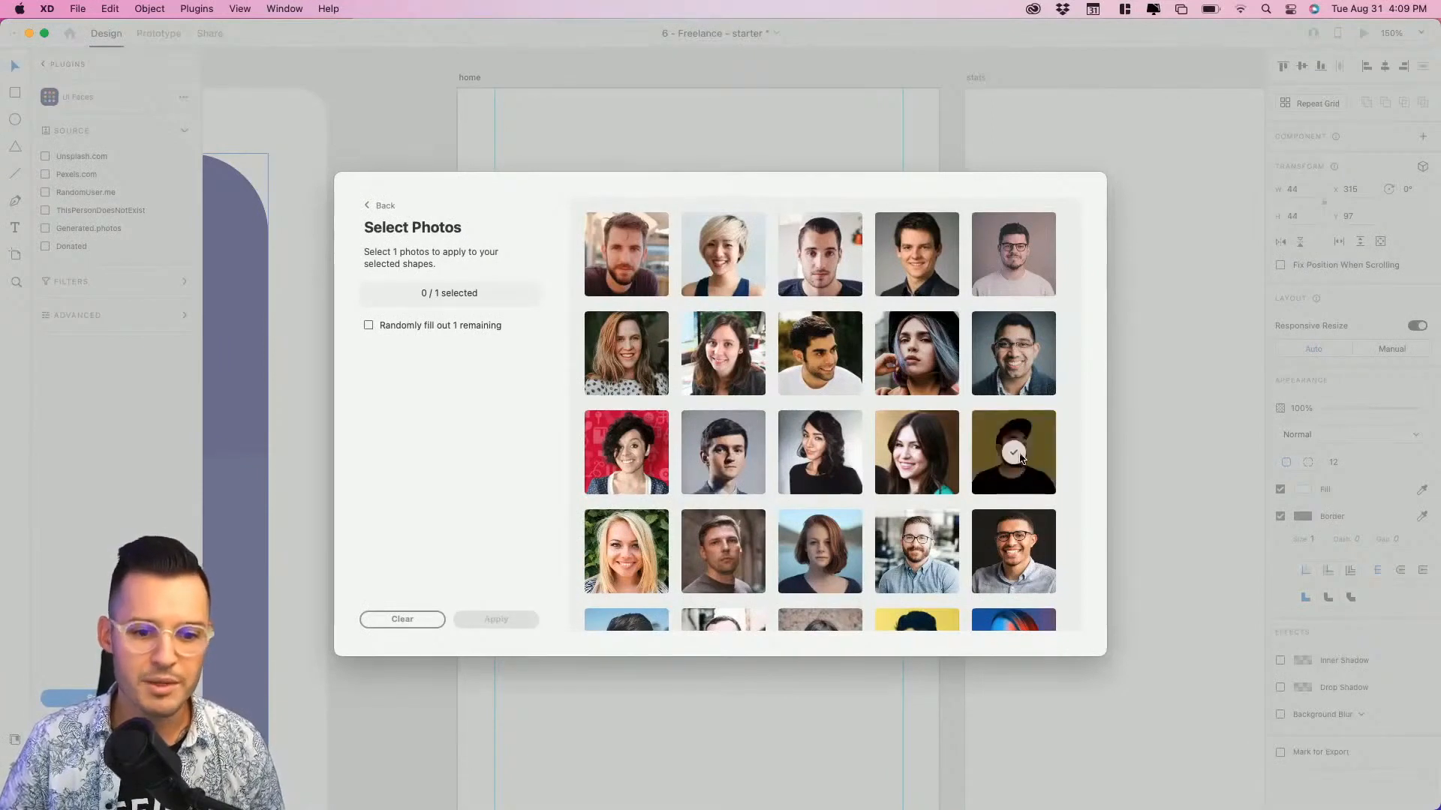
{"action": "left_click", "coordinate": [496, 620]}
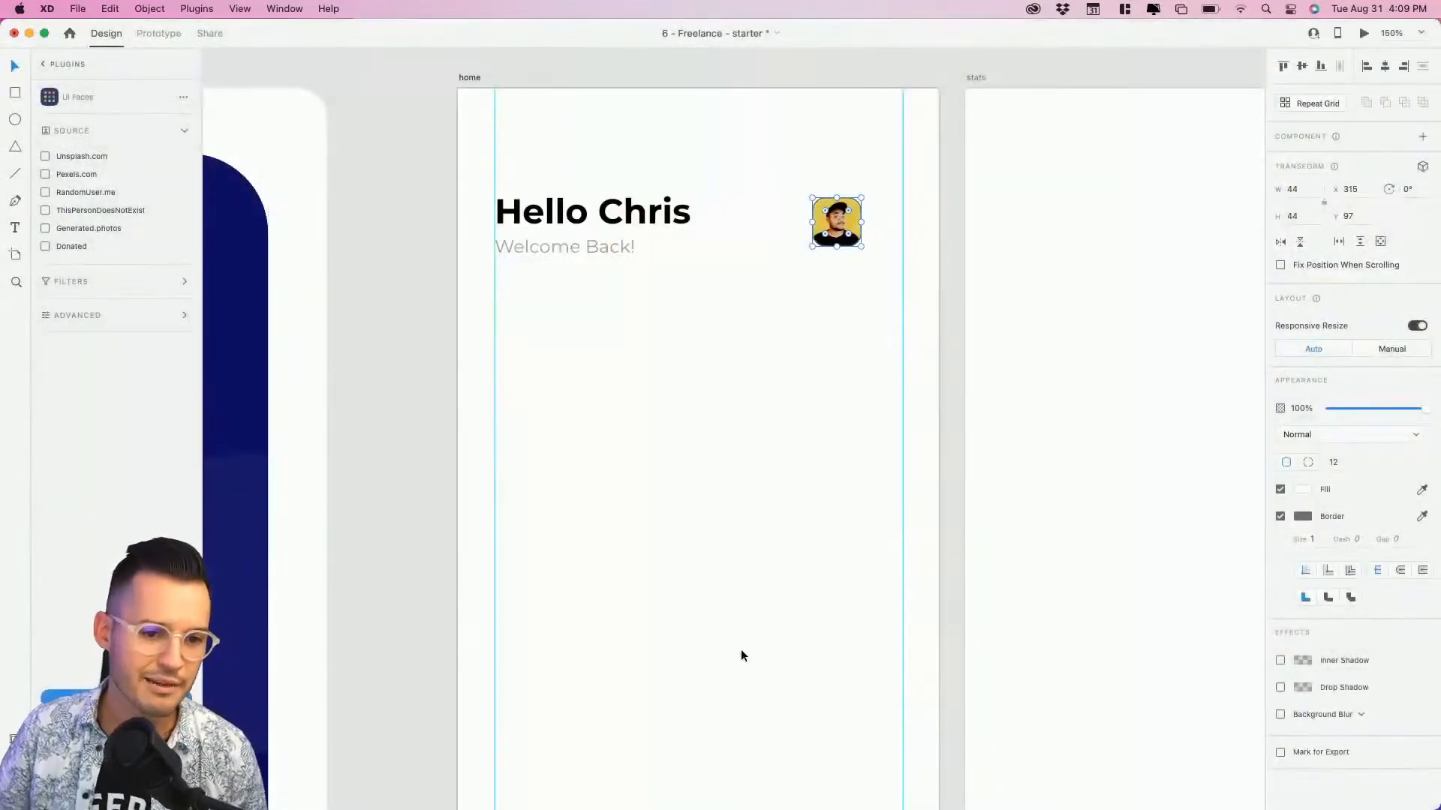
Move the avatar against the far margin guide at about X 352, Y 87 and remove its border.
{"action": "left_click", "coordinate": [842, 277]}
{"action": "left_click_drag", "start_coordinate": [843, 239], "coordinate": [886, 229]}
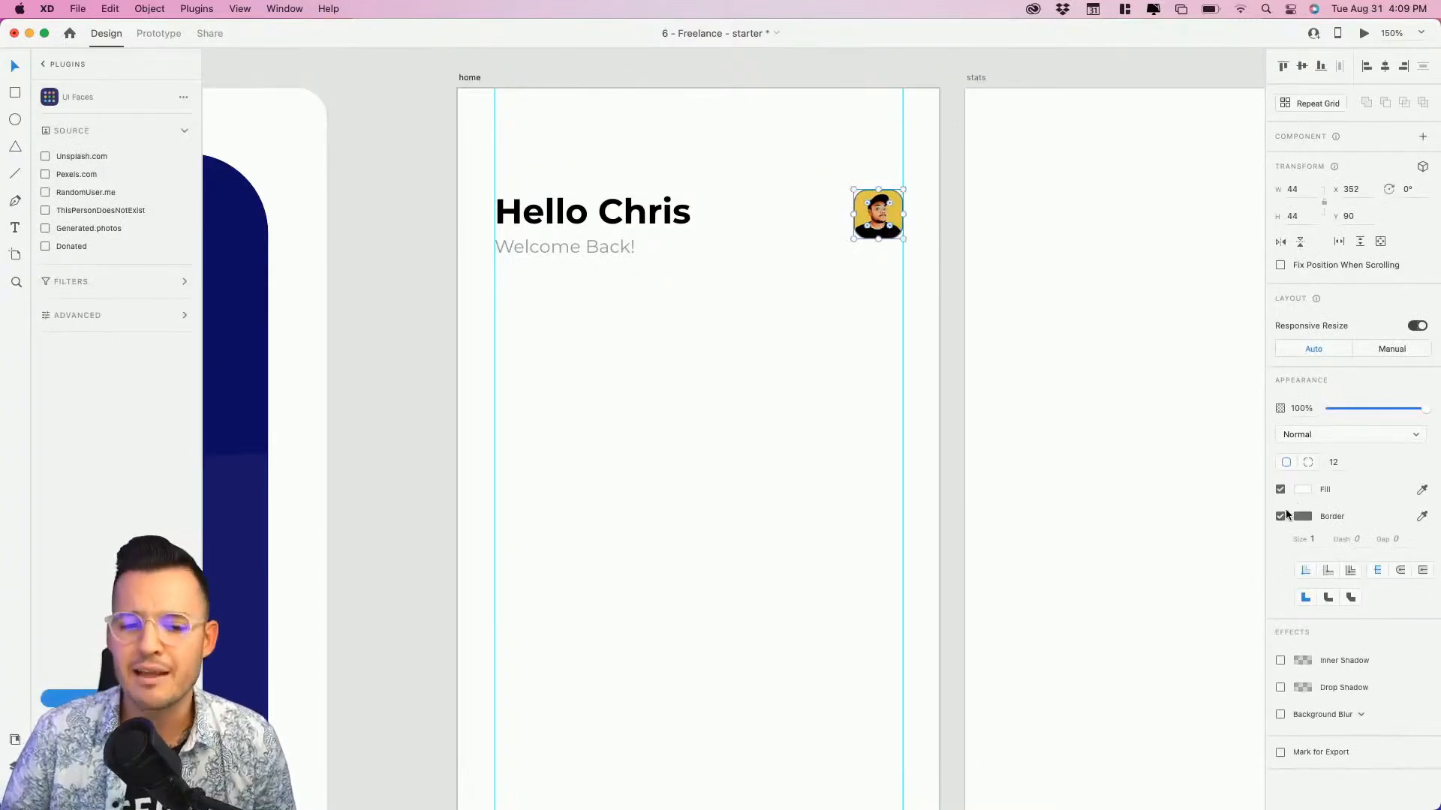
{"action": "left_click", "coordinate": [1281, 517]}
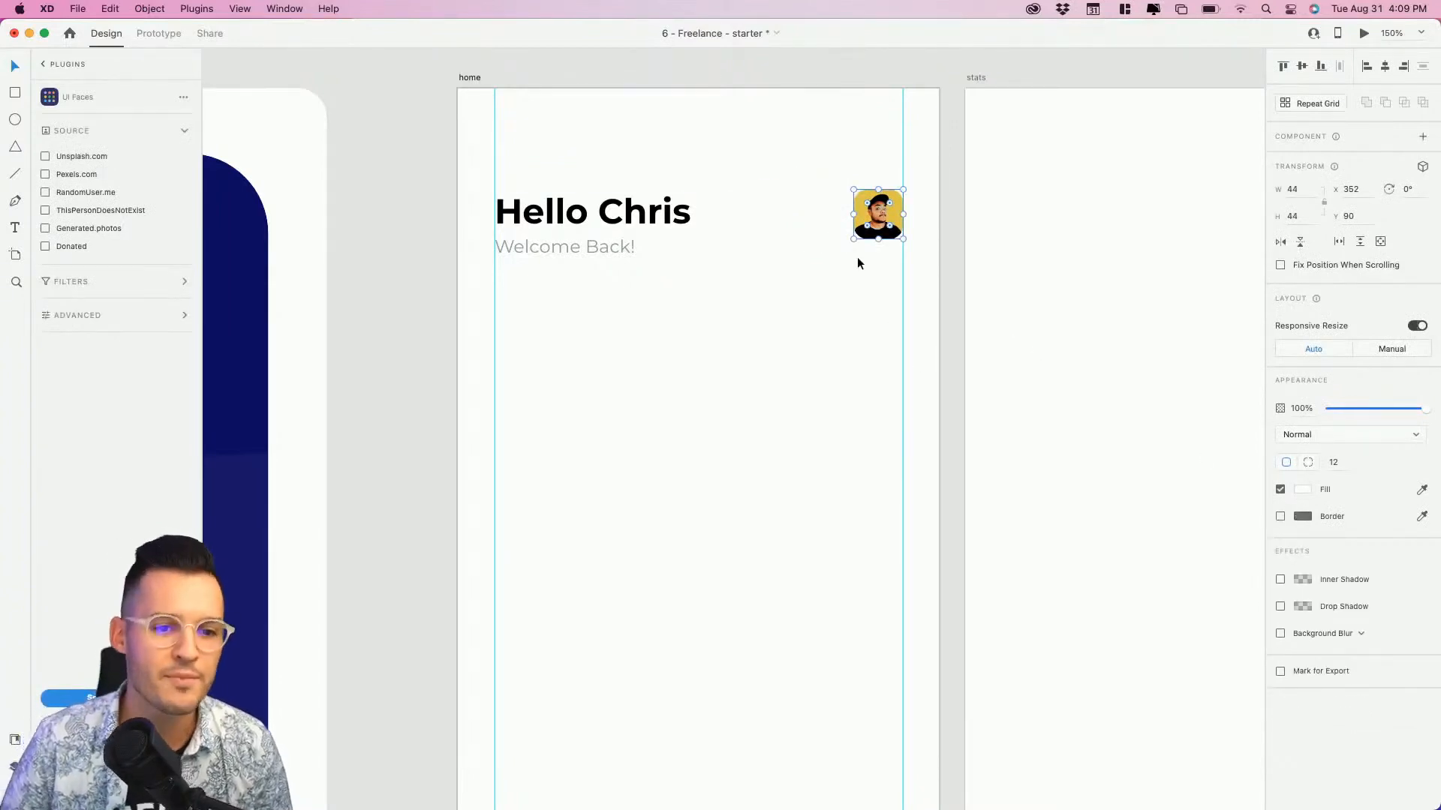
{"action": "left_click_drag", "start_coordinate": [876, 215], "coordinate": [882, 218]}
Group the greeting heading with its "Welcome Back!" line and turn the group into a vertical stack.
{"action": "left_click", "coordinate": [586, 226]}
{"action": "left_click", "coordinate": [584, 242], "text": "shift"}
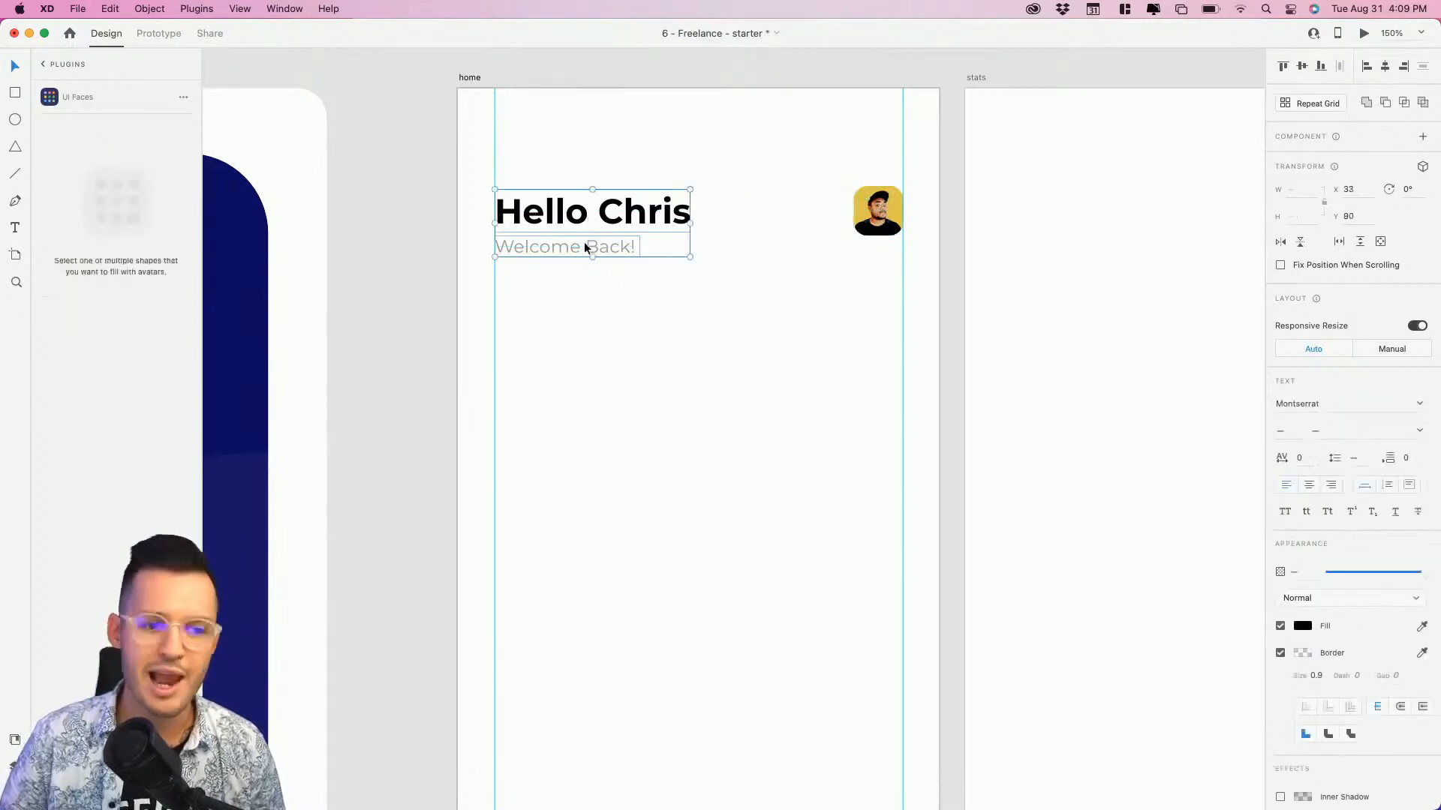
{"action": "key", "text": "super+y"}
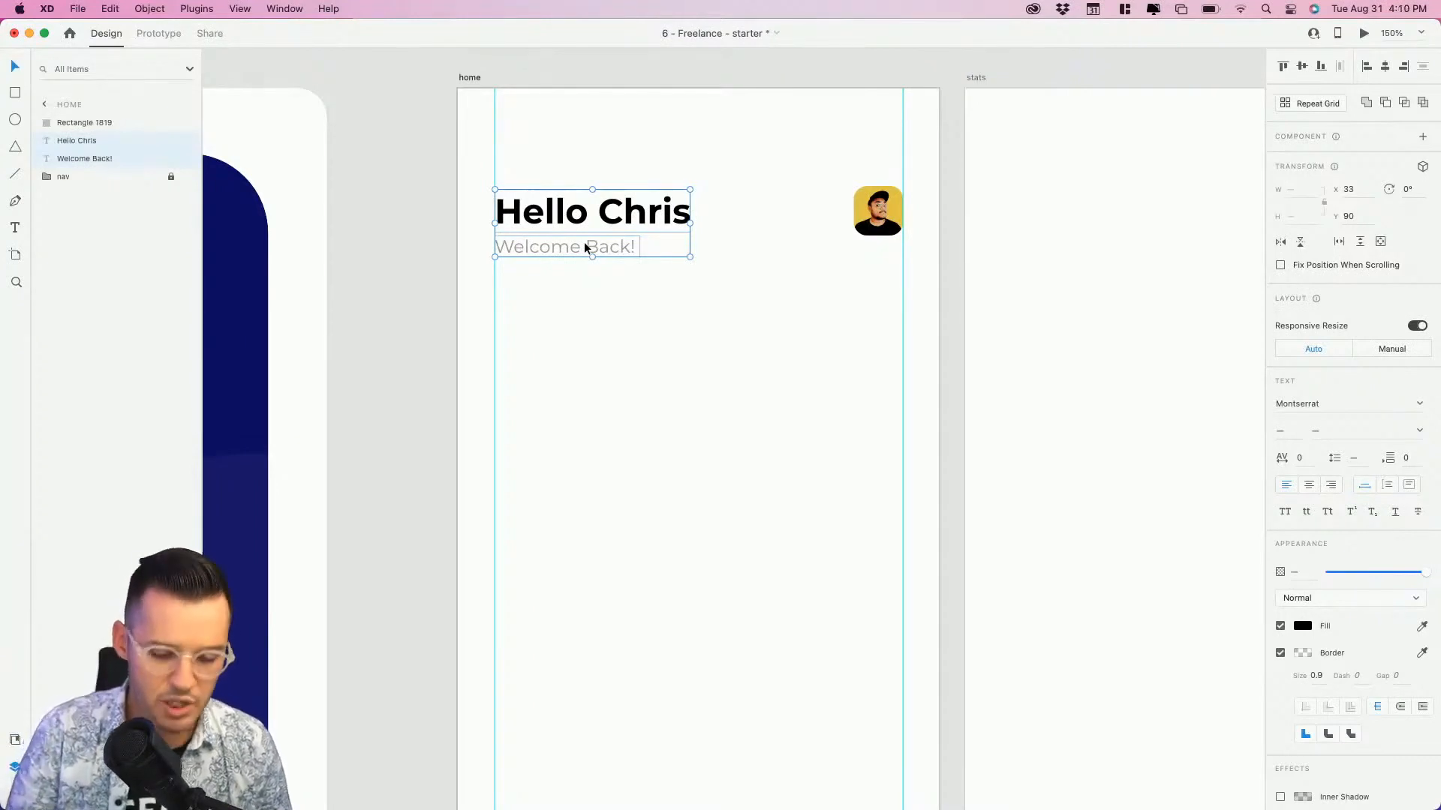
{"action": "key", "text": "super+g"}
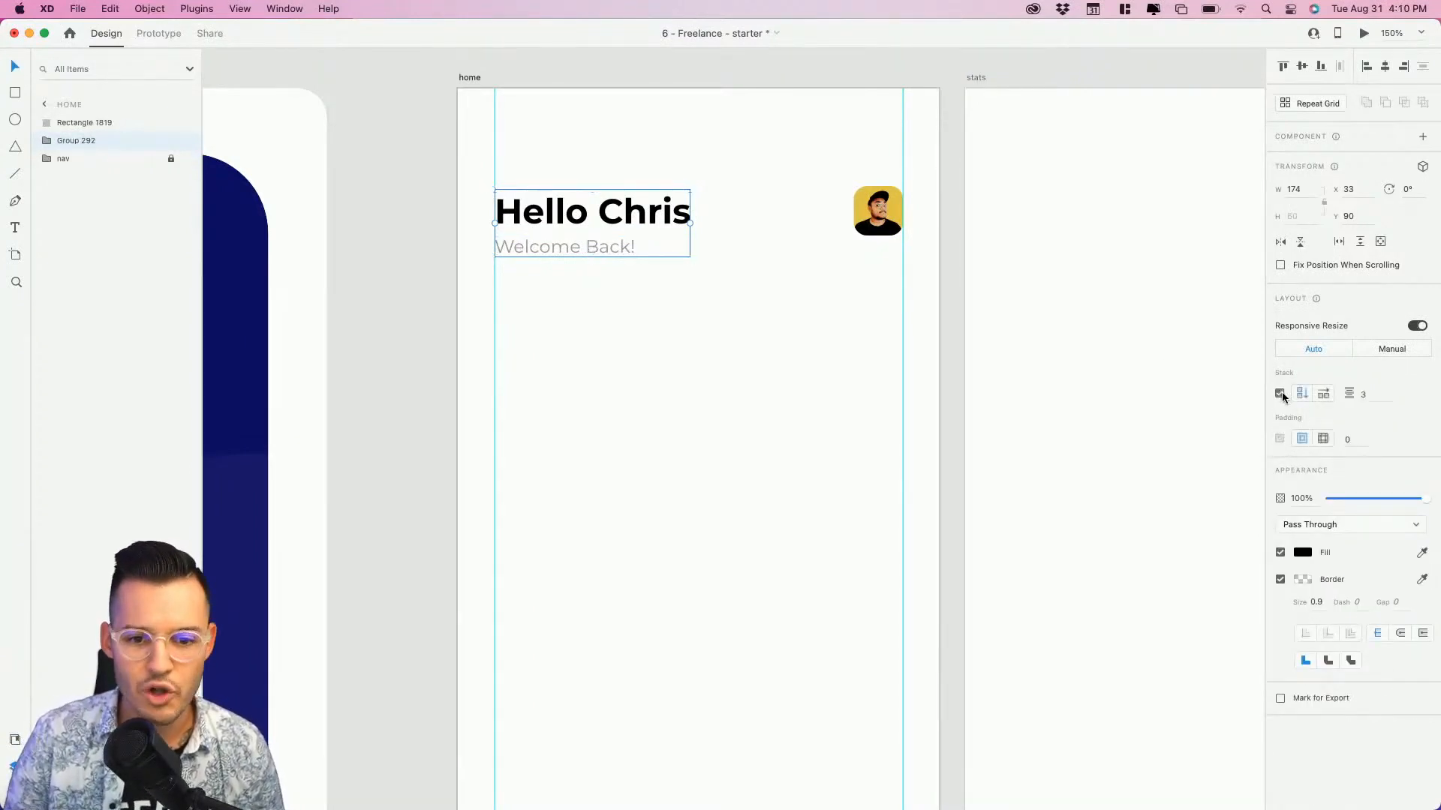
Try to move the "Welcome Back!" line above the heading inside the stack and undo the move.
{"action": "double_click", "coordinate": [570, 253]}
{"action": "mouse_move", "coordinate": [573, 253]}
{"action": "left_mouse_down"}
{"action": "mouse_move", "coordinate": [570, 228]}
{"action": "mouse_move", "coordinate": [604, 211]}
{"action": "mouse_move", "coordinate": [582, 245]}
{"action": "mouse_move", "coordinate": [589, 212]}
{"action": "mouse_move", "coordinate": [588, 235]}
{"action": "left_mouse_up"}
{"action": "key", "text": "super+z"}
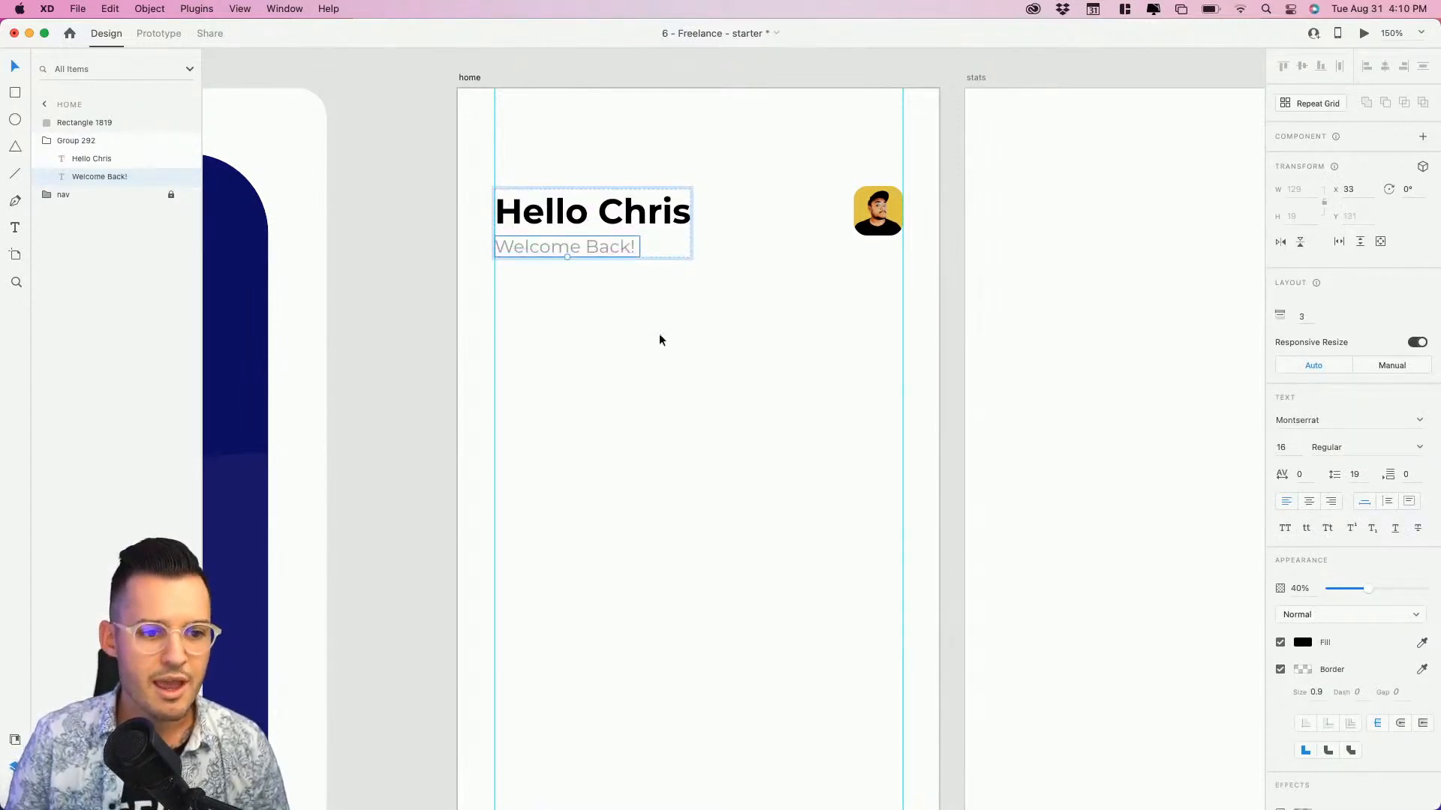
Collapse the greeting stack in the layer list and rename it "welcome".
{"action": "left_click", "coordinate": [47, 141]}
{"action": "double_click", "coordinate": [62, 141]}
{"action": "type", "text": "welcome"}
{"action": "key", "text": "Return"}
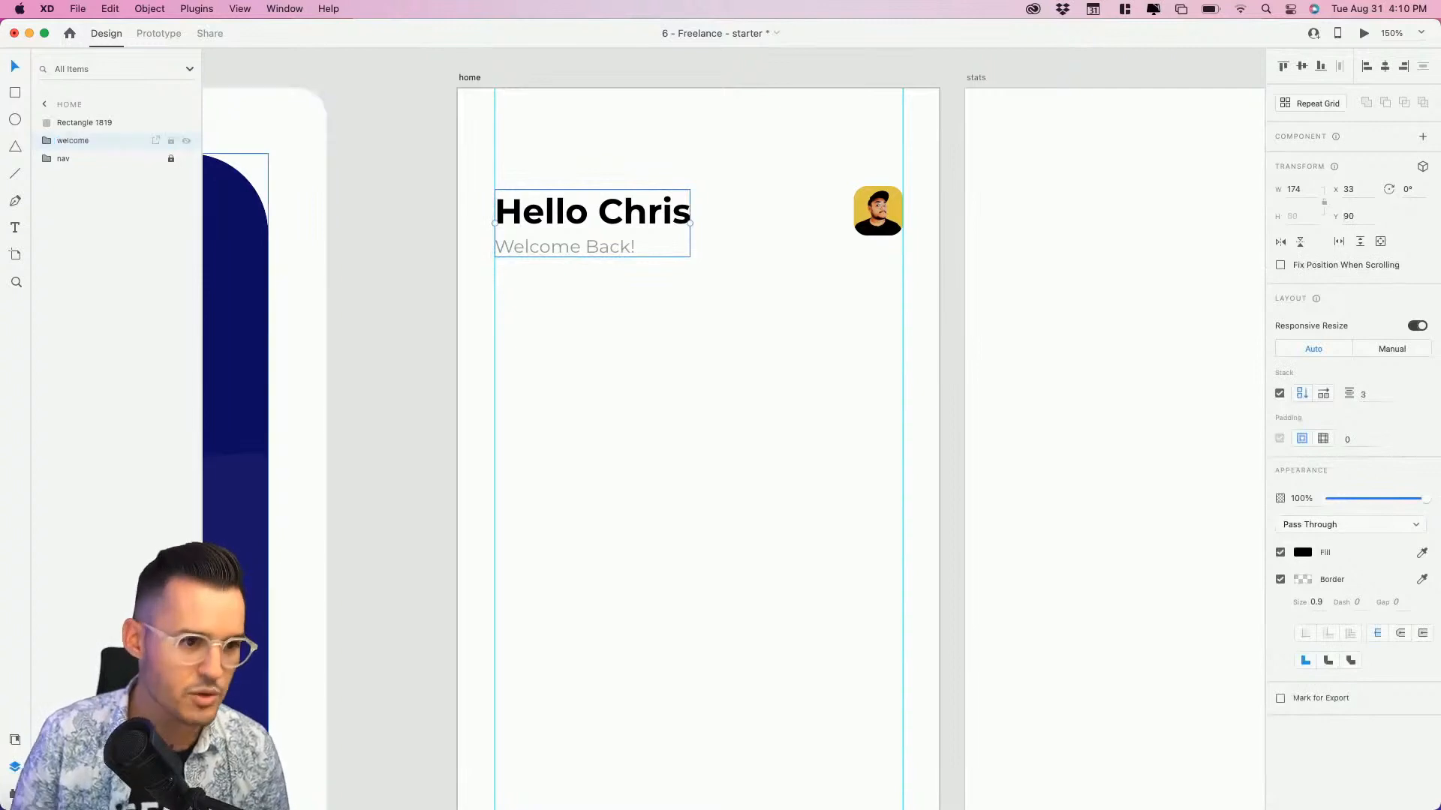
Move the avatar and the welcome group together slightly higher on the home artboard.
{"action": "left_click", "coordinate": [860, 225]}
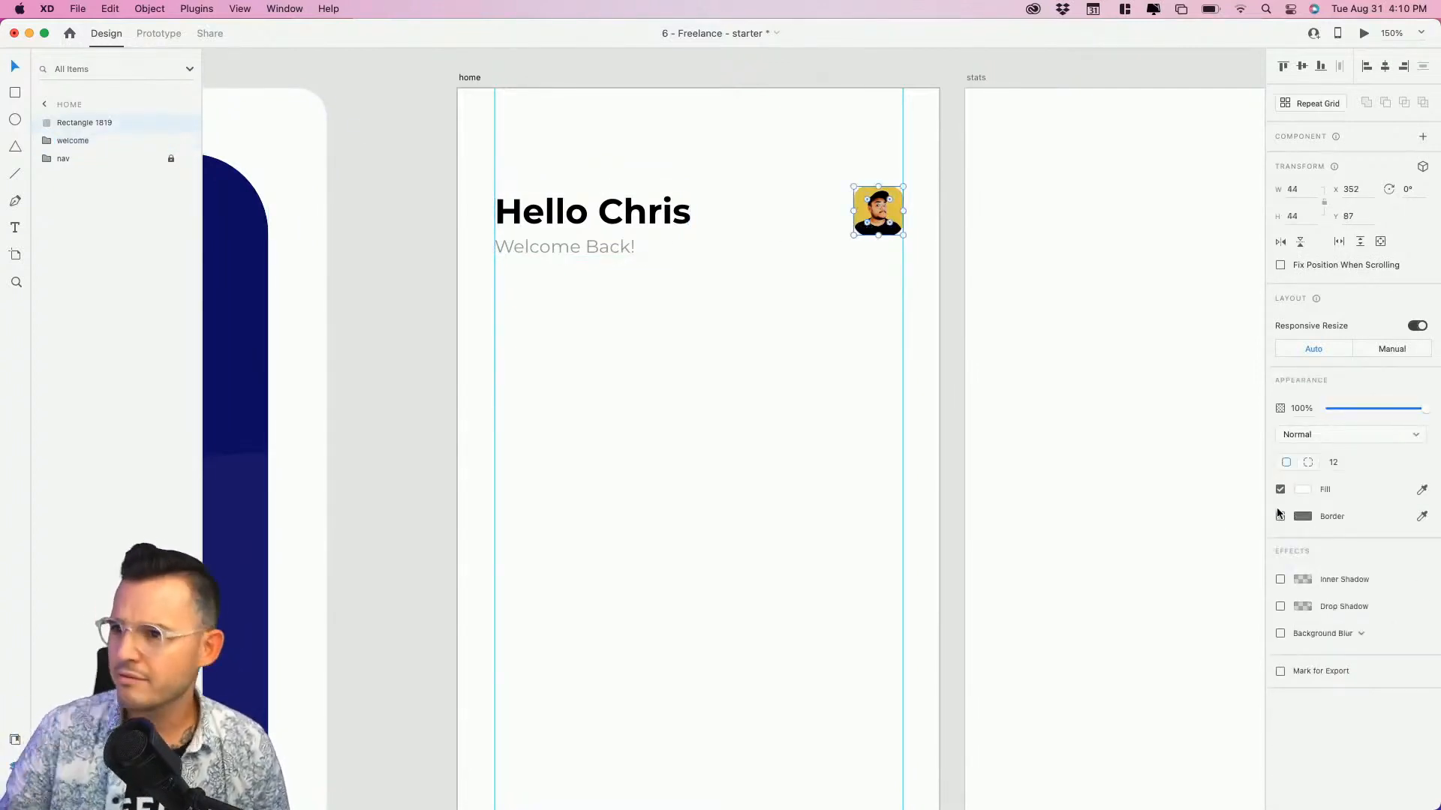
{"action": "left_click", "coordinate": [829, 261]}
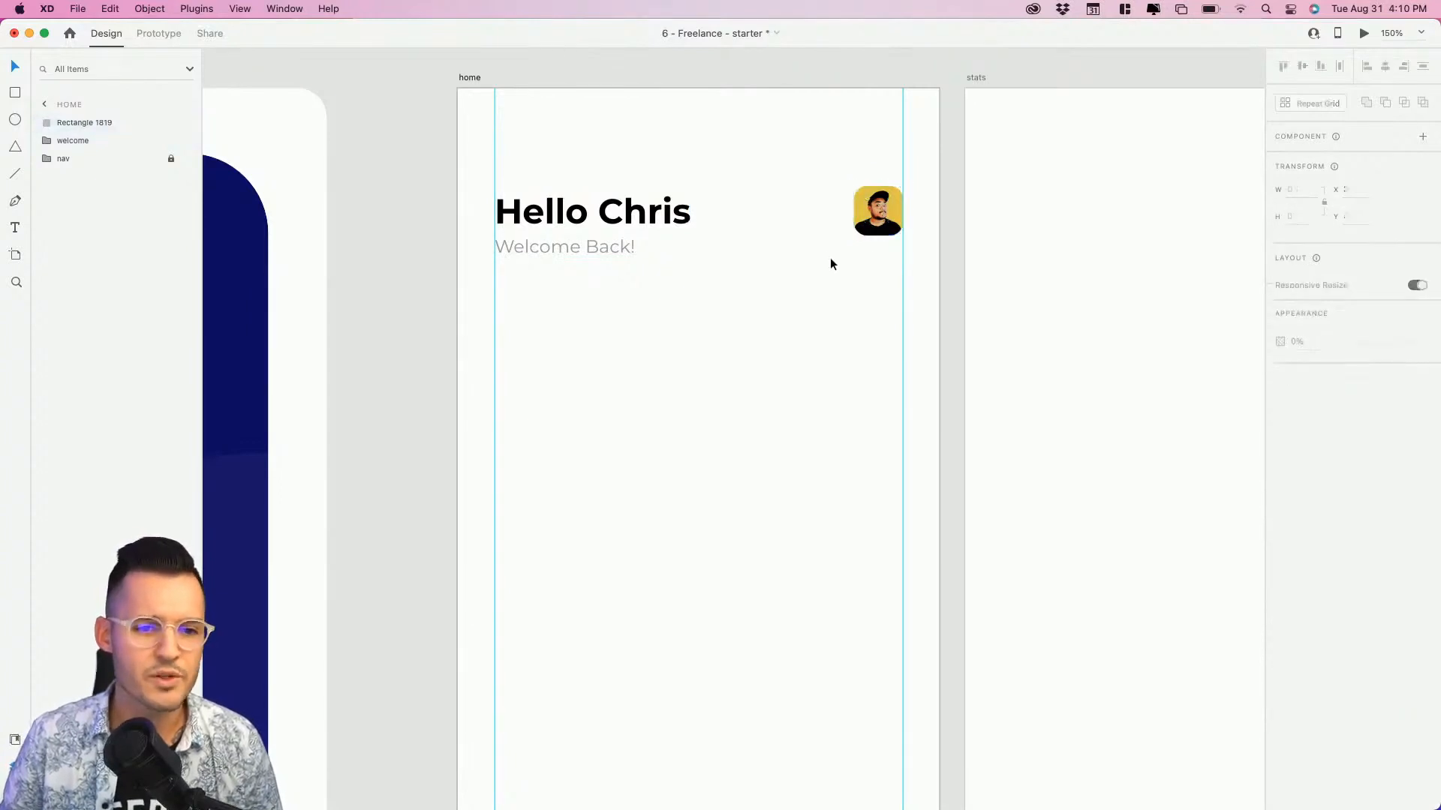
{"action": "left_click", "coordinate": [873, 218]}
{"action": "left_click", "coordinate": [642, 214], "text": "shift"}
{"action": "mouse_move", "coordinate": [641, 215]}
{"action": "left_mouse_down"}
{"action": "mouse_move", "coordinate": [641, 180]}
{"action": "mouse_move", "coordinate": [642, 207]}
{"action": "left_mouse_up"}
{"action": "left_click", "coordinate": [654, 419]}
Draw a 363 × 124 rectangle between the two margin guides below the greeting and round its corners to a radius of 20.
{"action": "left_click_drag", "start_coordinate": [654, 420], "coordinate": [679, 334]}
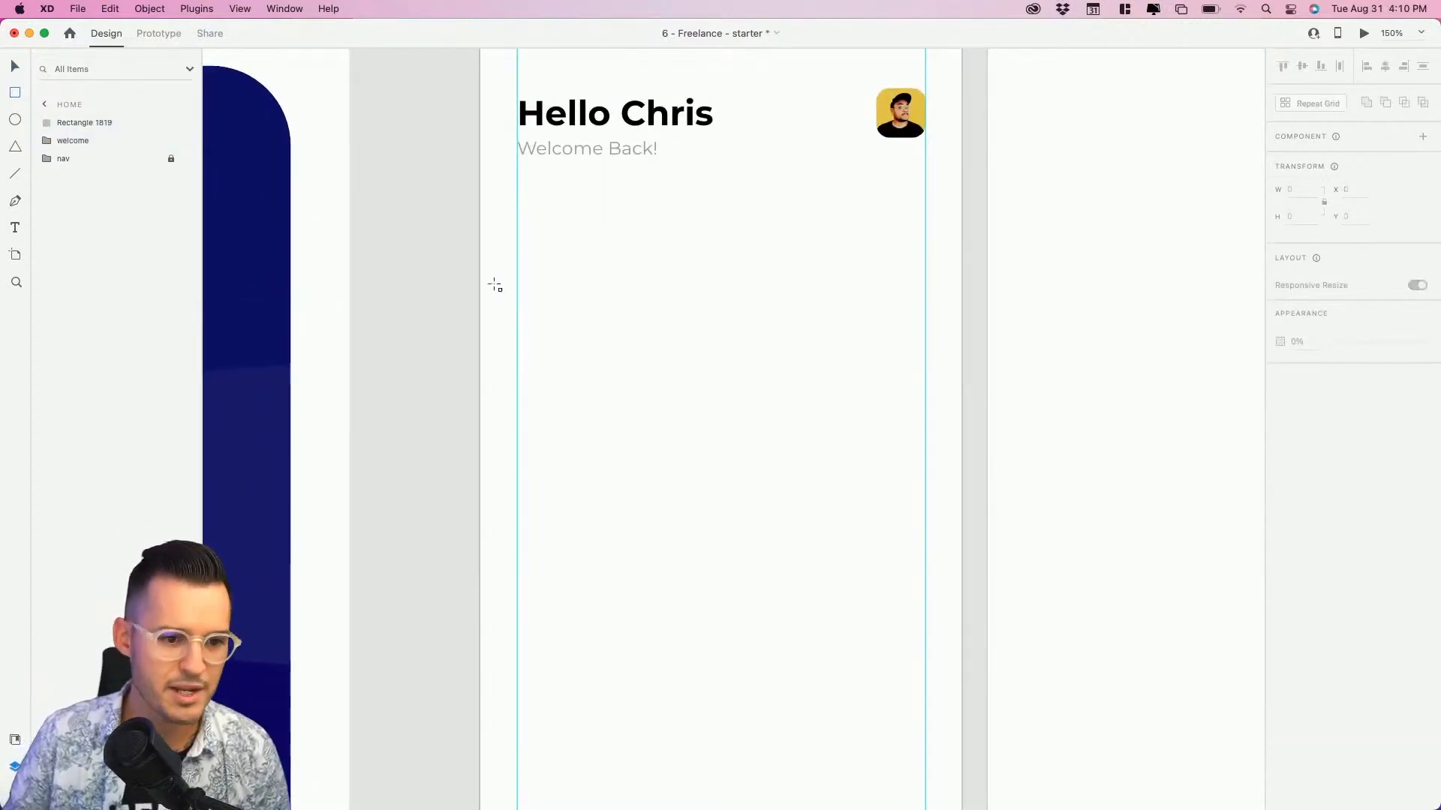
{"action": "key", "text": "r"}
{"action": "mouse_move", "coordinate": [526, 217]}
{"action": "left_mouse_down"}
{"action": "mouse_move", "coordinate": [936, 370]}
{"action": "mouse_move", "coordinate": [854, 368]}
{"action": "mouse_move", "coordinate": [925, 360]}
{"action": "left_mouse_up"}
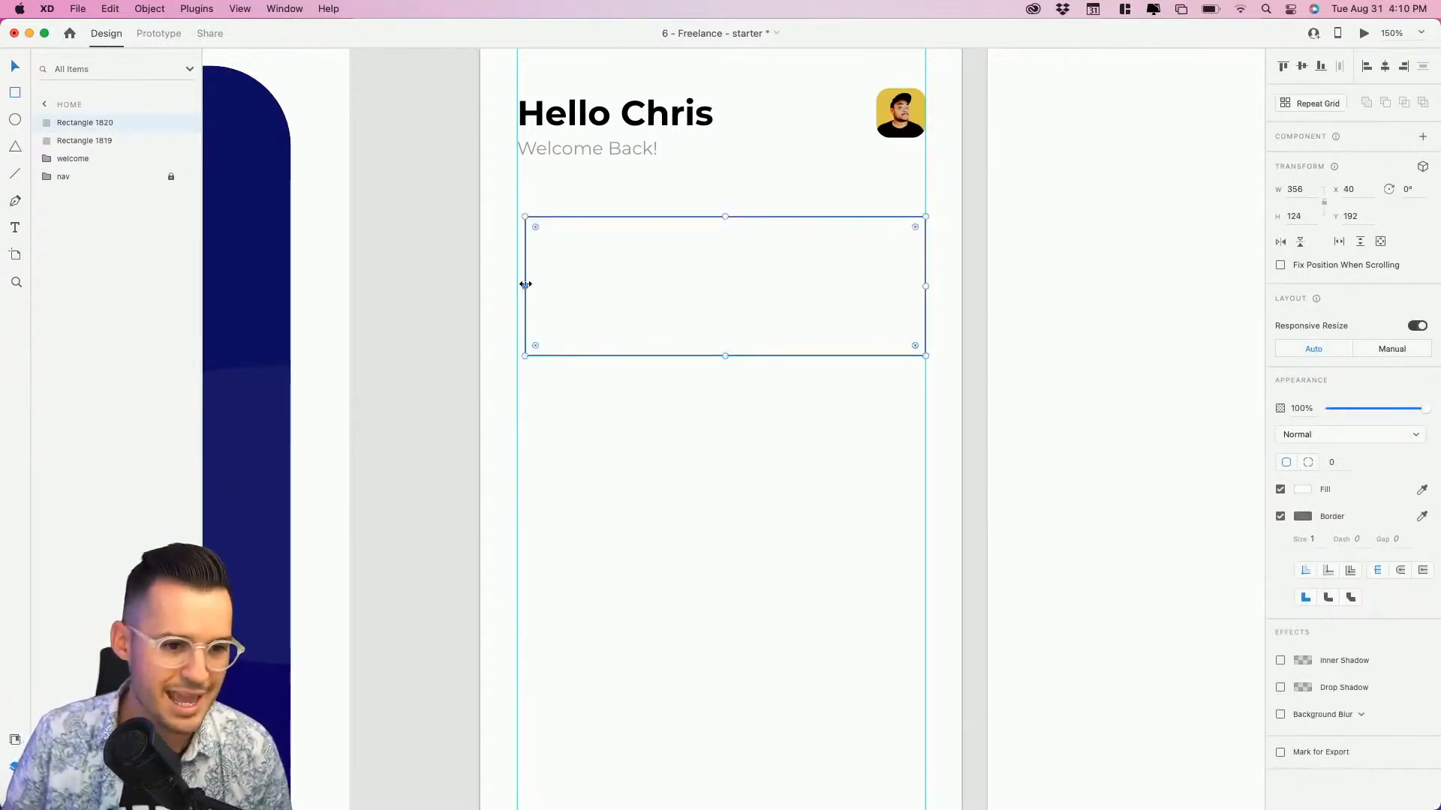
{"action": "mouse_move", "coordinate": [525, 284]}
{"action": "left_mouse_down"}
{"action": "mouse_move", "coordinate": [578, 283]}
{"action": "mouse_move", "coordinate": [517, 286]}
{"action": "left_mouse_up"}
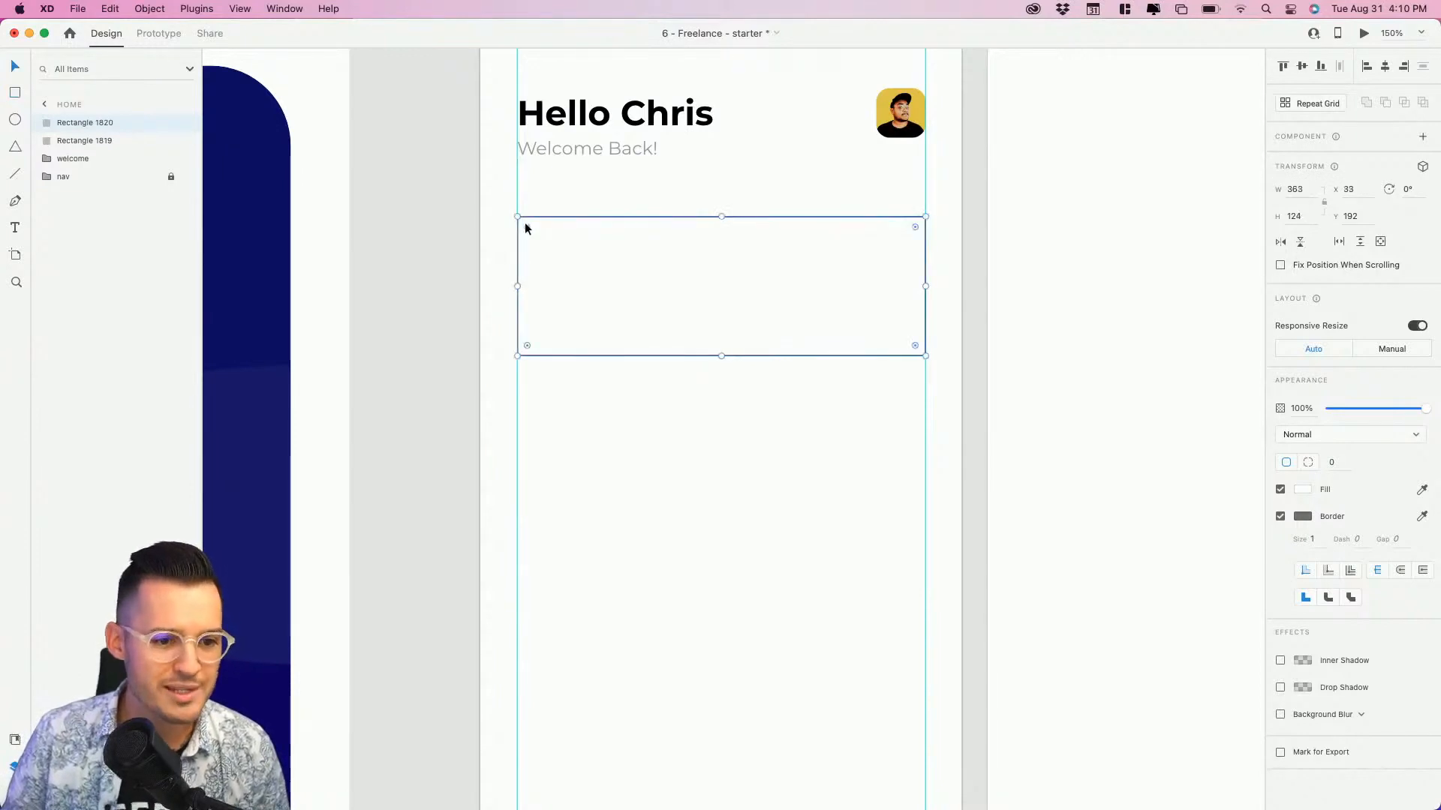
{"action": "left_click_drag", "start_coordinate": [526, 227], "coordinate": [557, 240]}
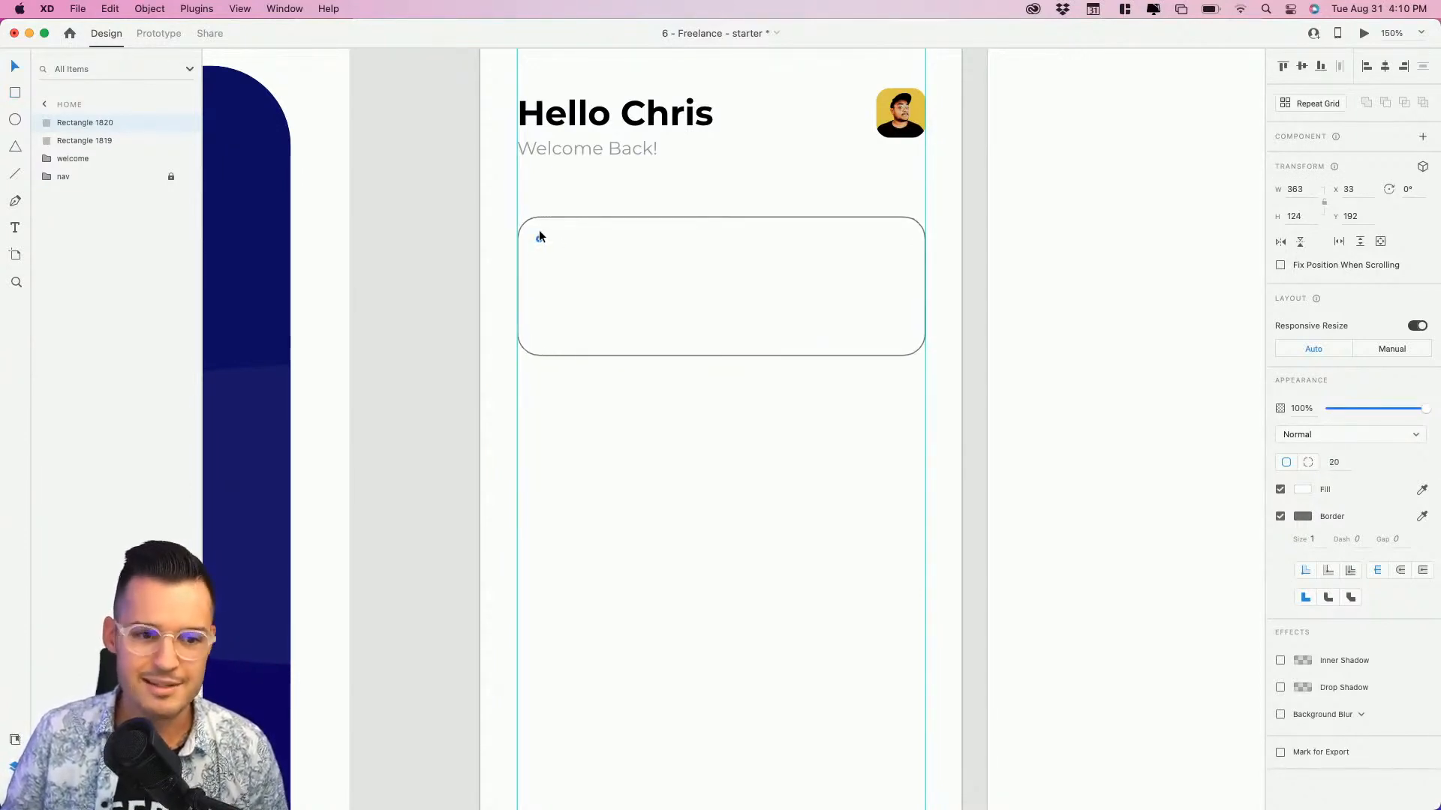
{"action": "left_click", "coordinate": [539, 237]}
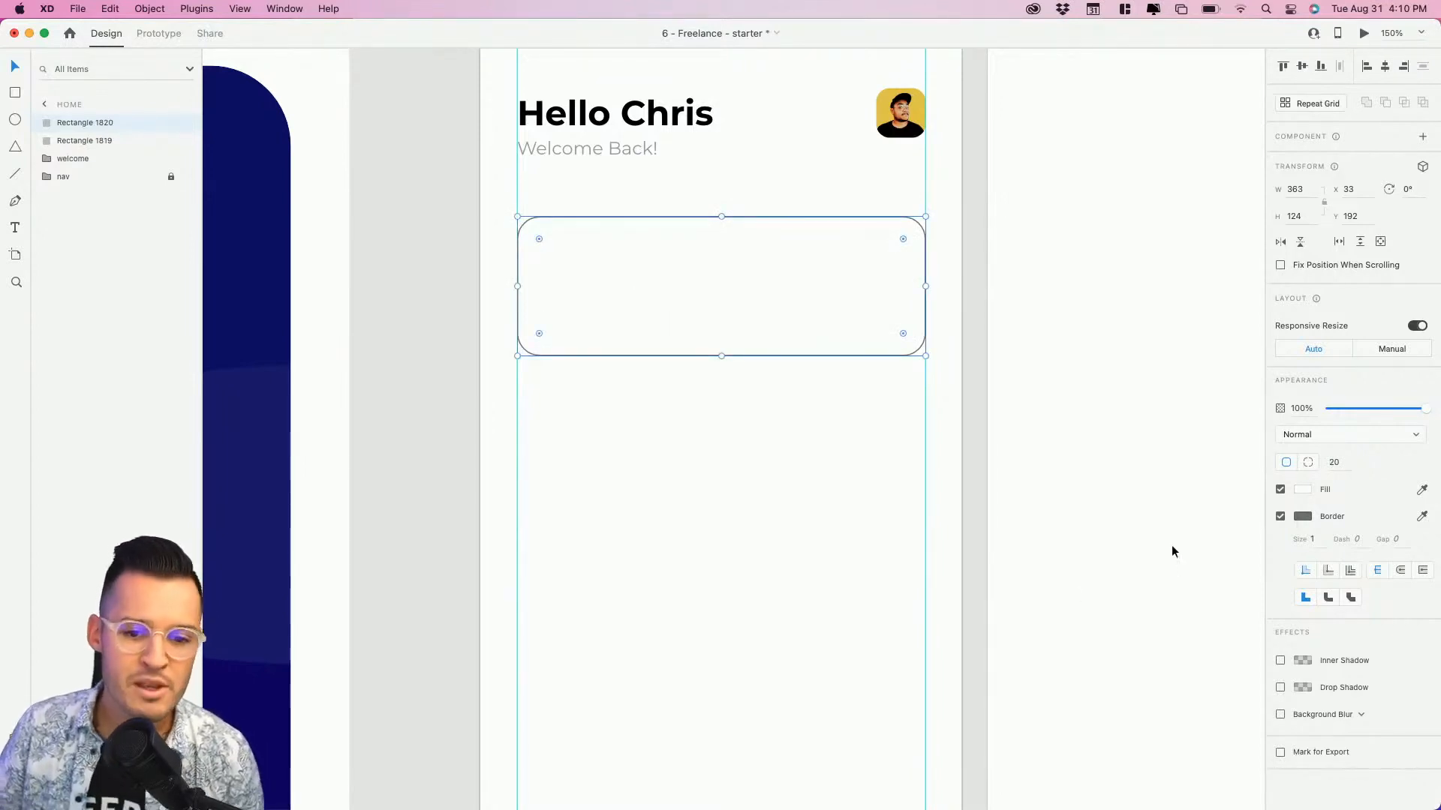
Fill the card with the avatar's background yellow, adjust that color to a pale orange #FFF1DB, and remove the card's border.
{"action": "left_click", "coordinate": [1421, 490]}
{"action": "left_click", "coordinate": [917, 105]}
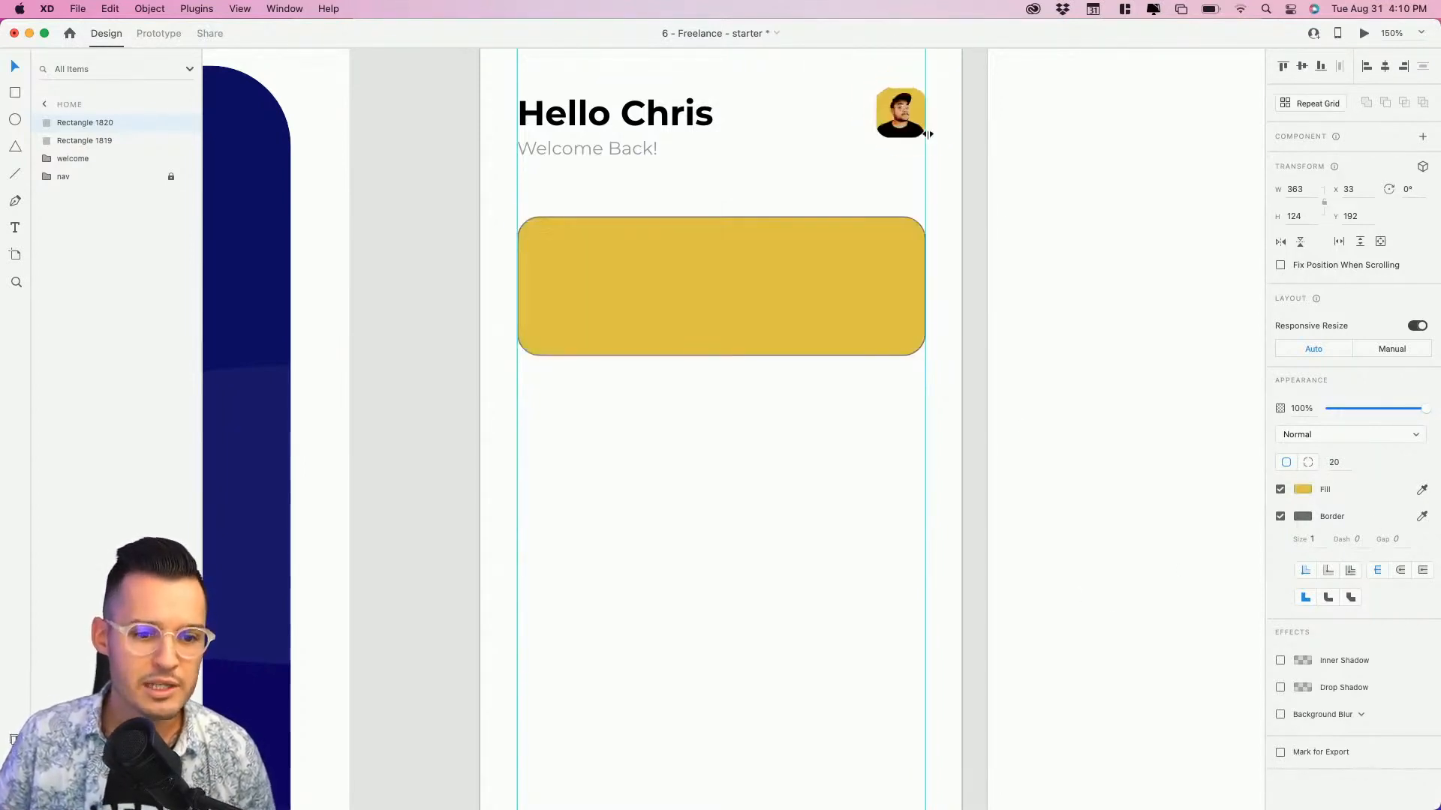
{"action": "left_click", "coordinate": [1302, 490]}
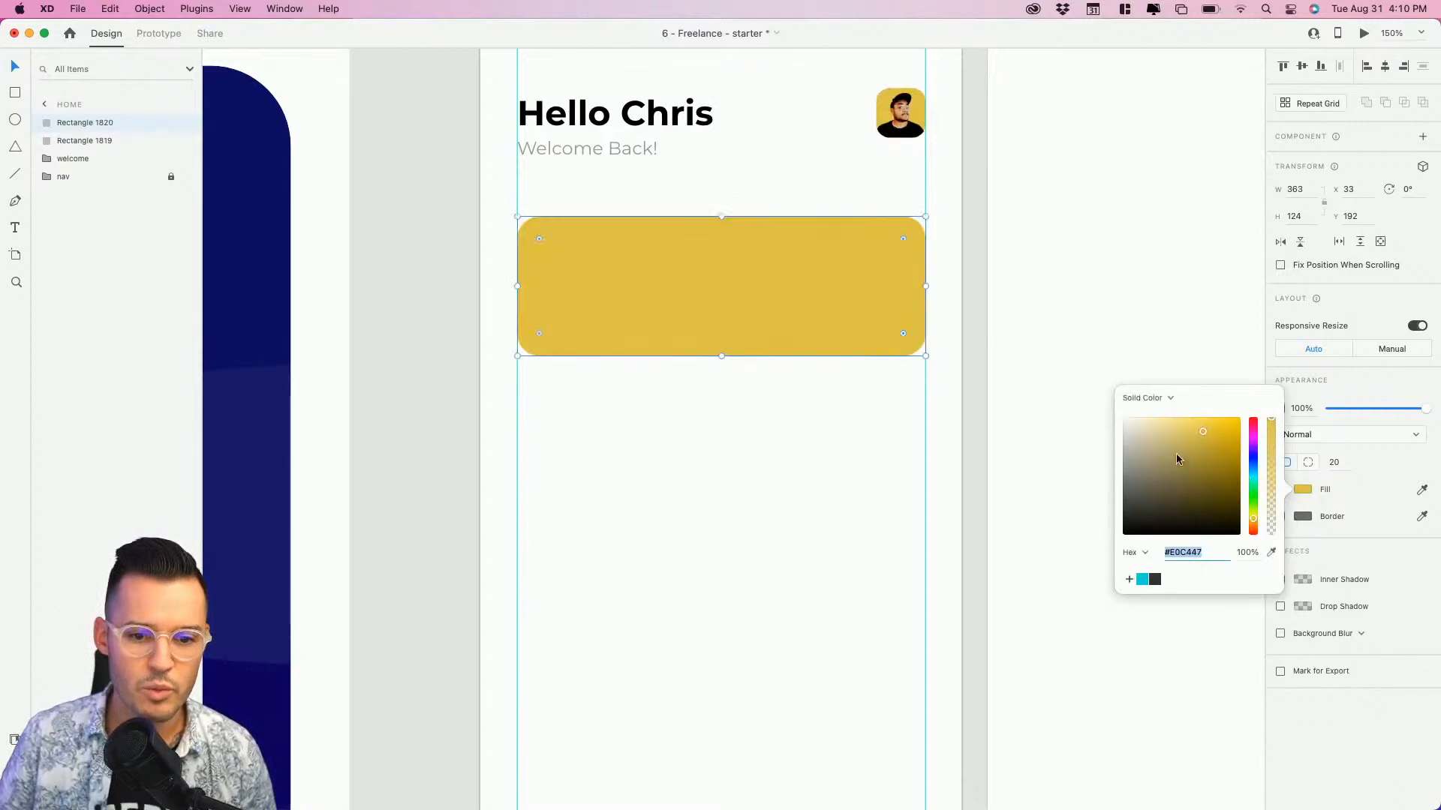
{"action": "left_click", "coordinate": [1148, 423]}
{"action": "left_click_drag", "start_coordinate": [1148, 426], "coordinate": [1139, 417]}
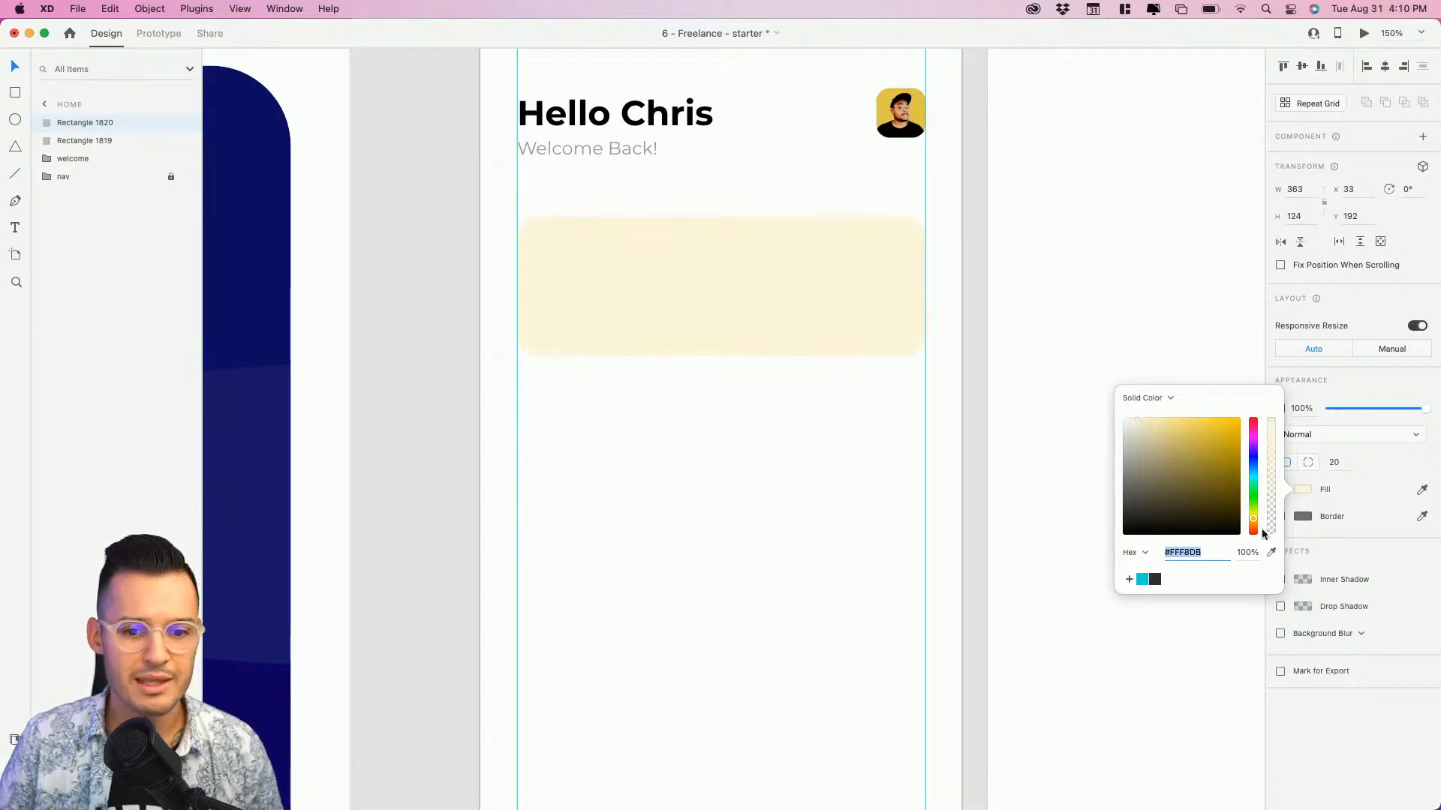
{"action": "left_click_drag", "start_coordinate": [1253, 521], "coordinate": [1253, 525]}
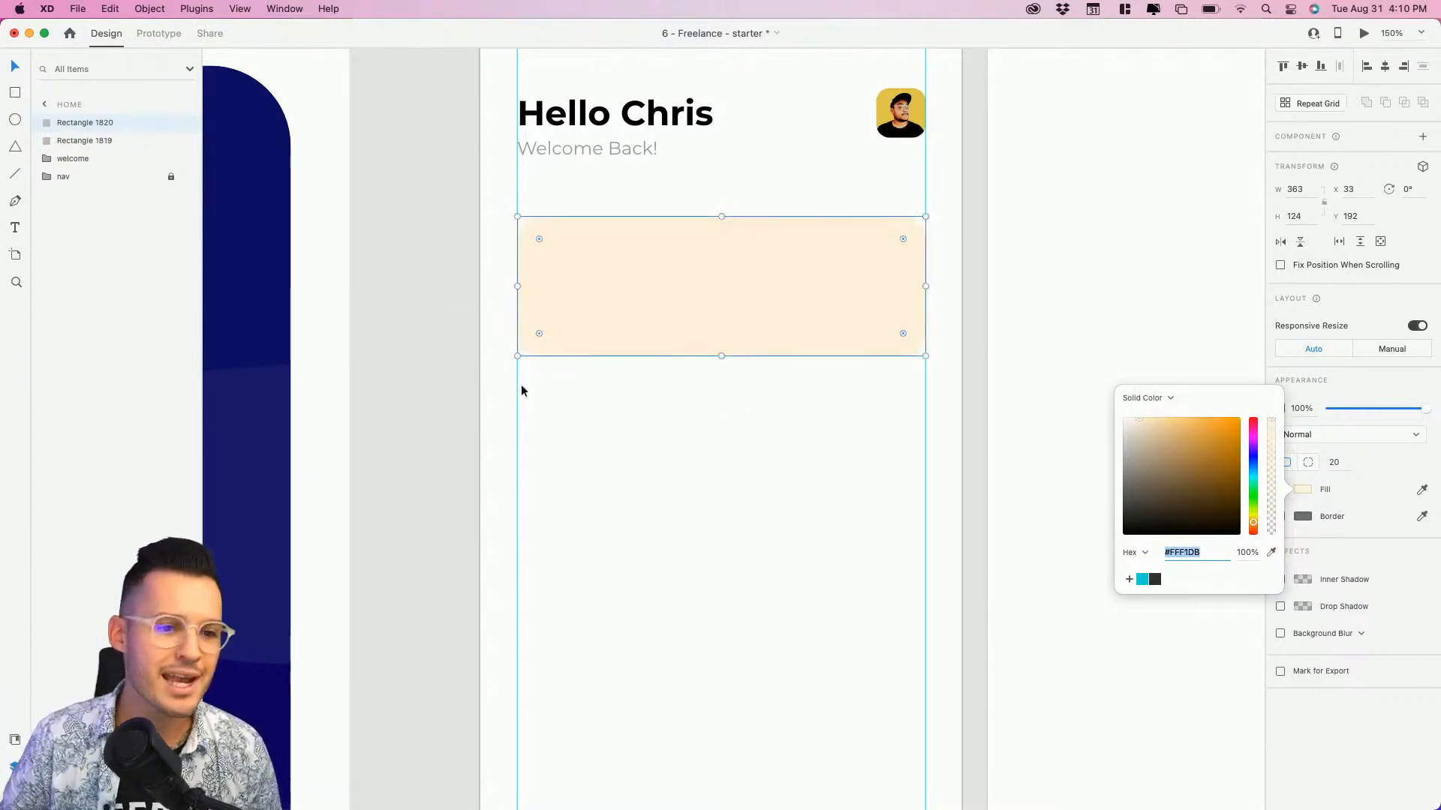
Duplicate the welcome group onto the card at about X 66, Y 220 and bring the copy to the front.
{"action": "left_click", "coordinate": [581, 124]}
{"action": "left_click_drag", "start_coordinate": [597, 126], "coordinate": [632, 273], "text": "alt"}
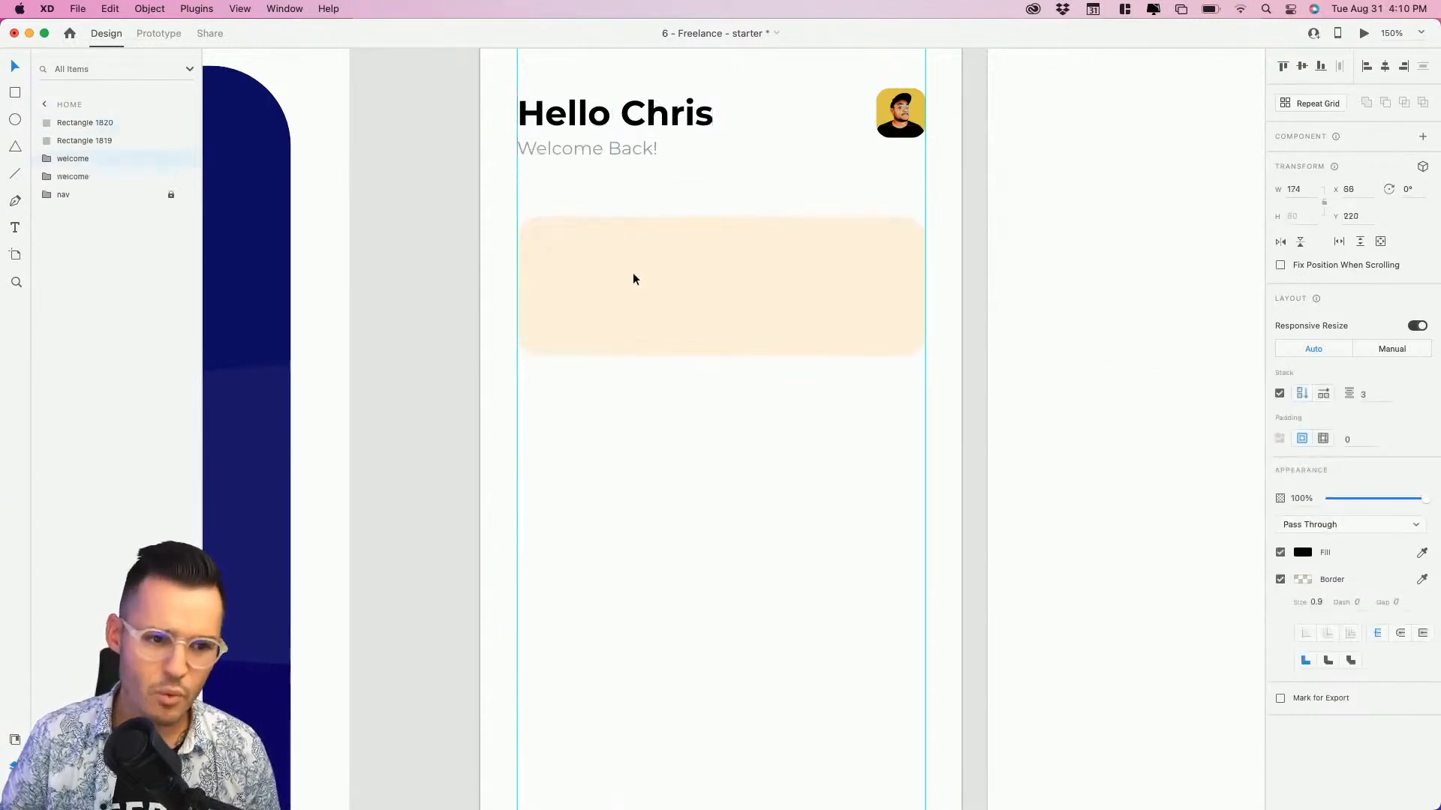
{"action": "key", "text": "super+shift+bracketright"}
Apply the Montserrat 22.4pt character style to the copied heading inside the card.
{"action": "key", "text": "z"}
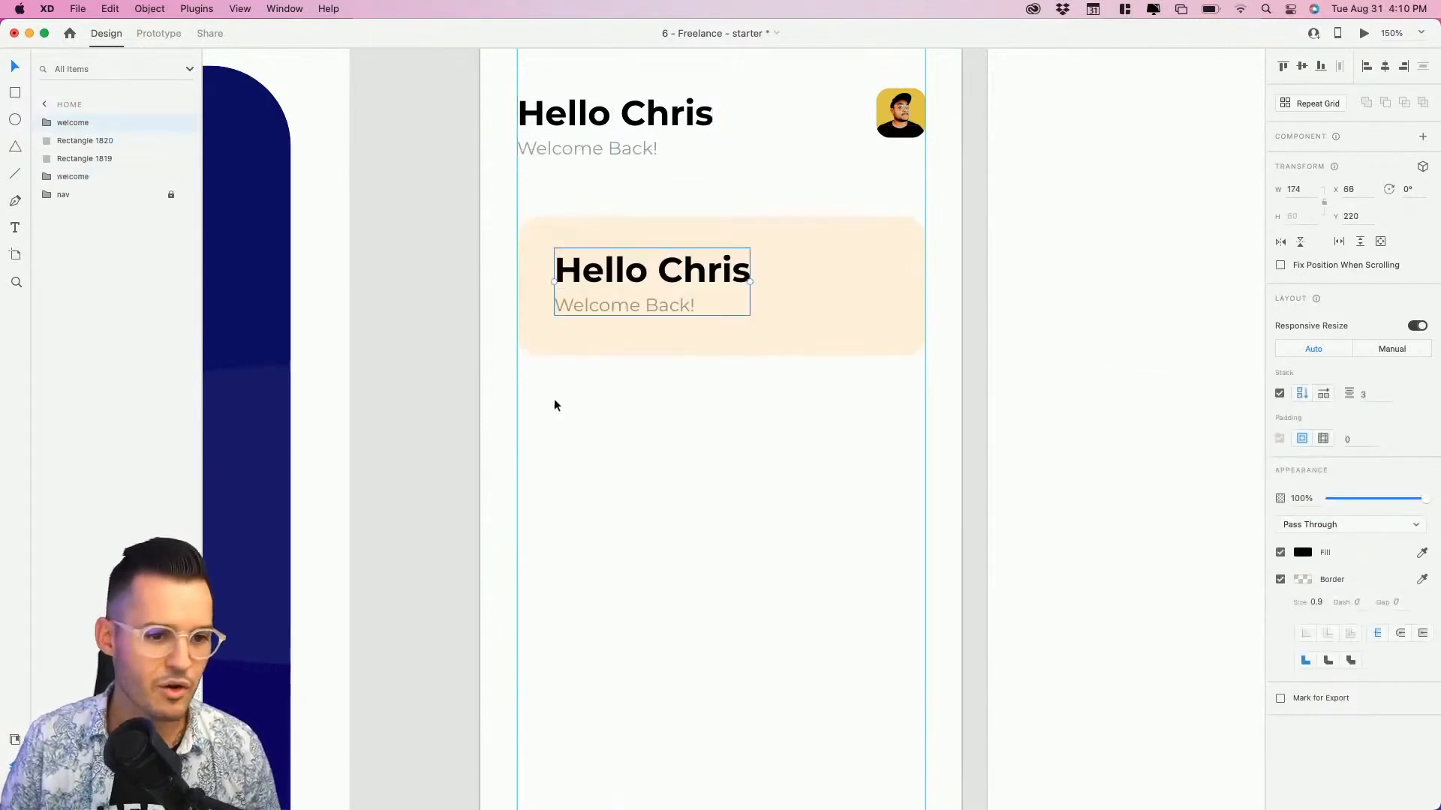
{"action": "left_click_drag", "start_coordinate": [446, 424], "coordinate": [792, 208]}
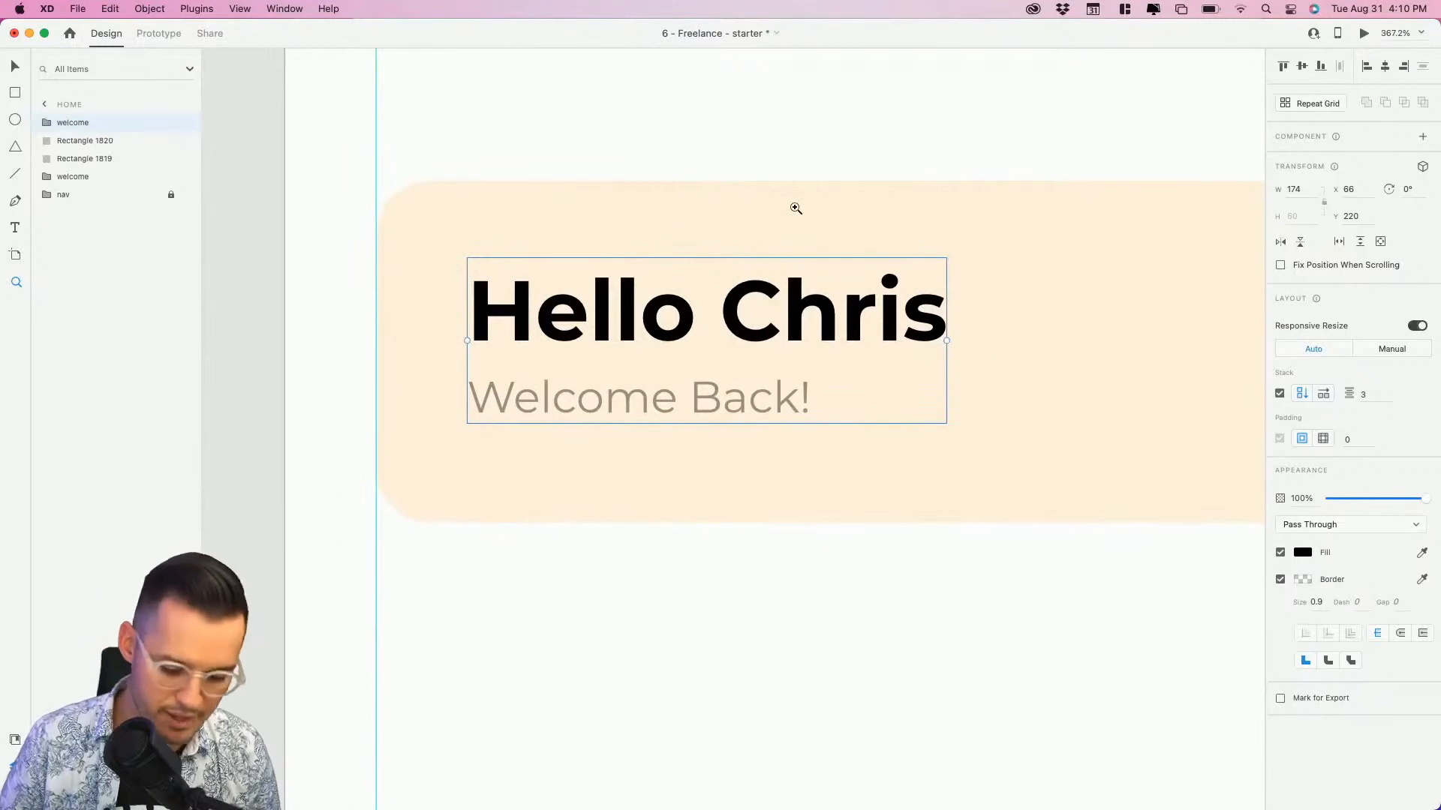
{"action": "key", "text": "v"}
{"action": "double_click", "coordinate": [733, 325]}
{"action": "key", "text": "super+shift+y"}
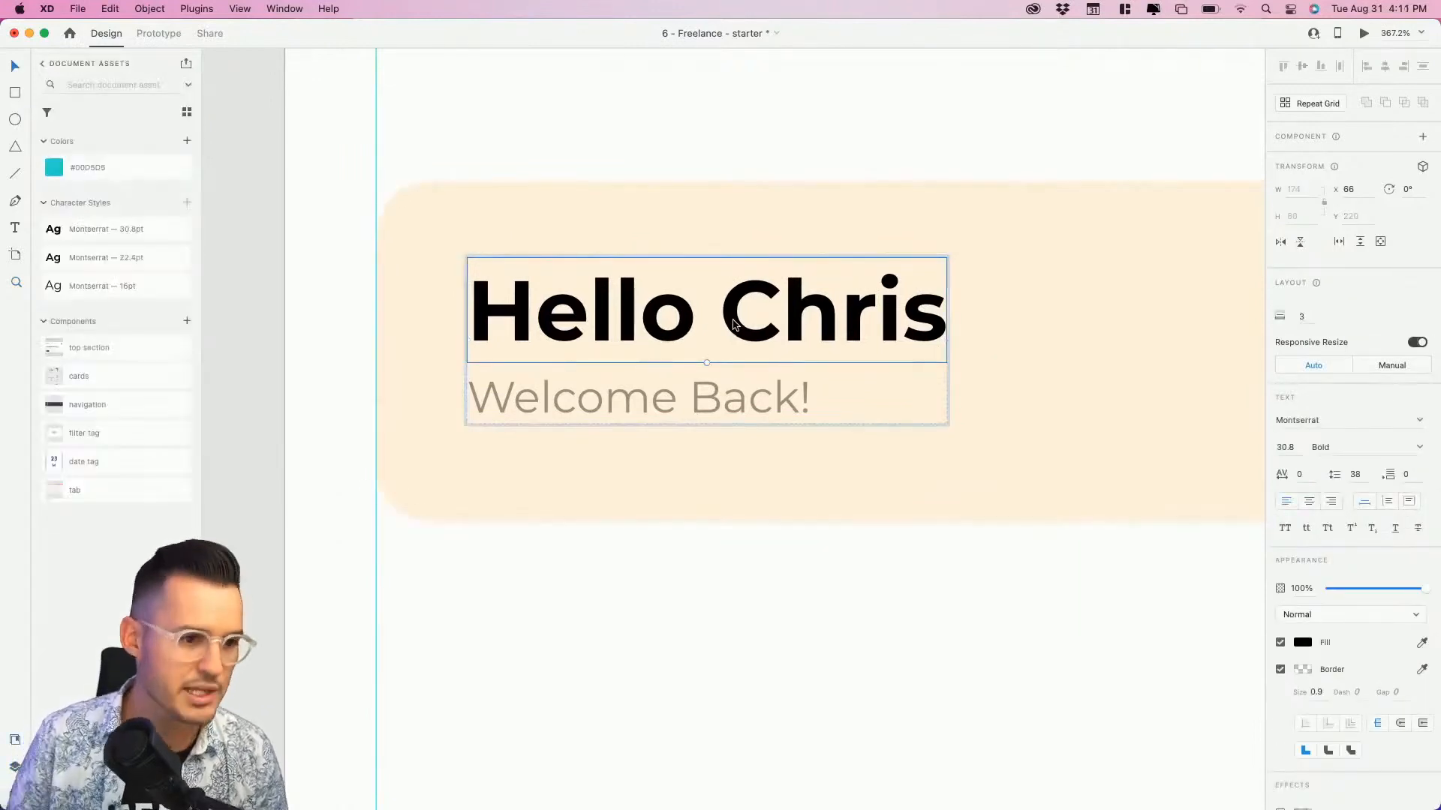
{"action": "left_click", "coordinate": [137, 257]}
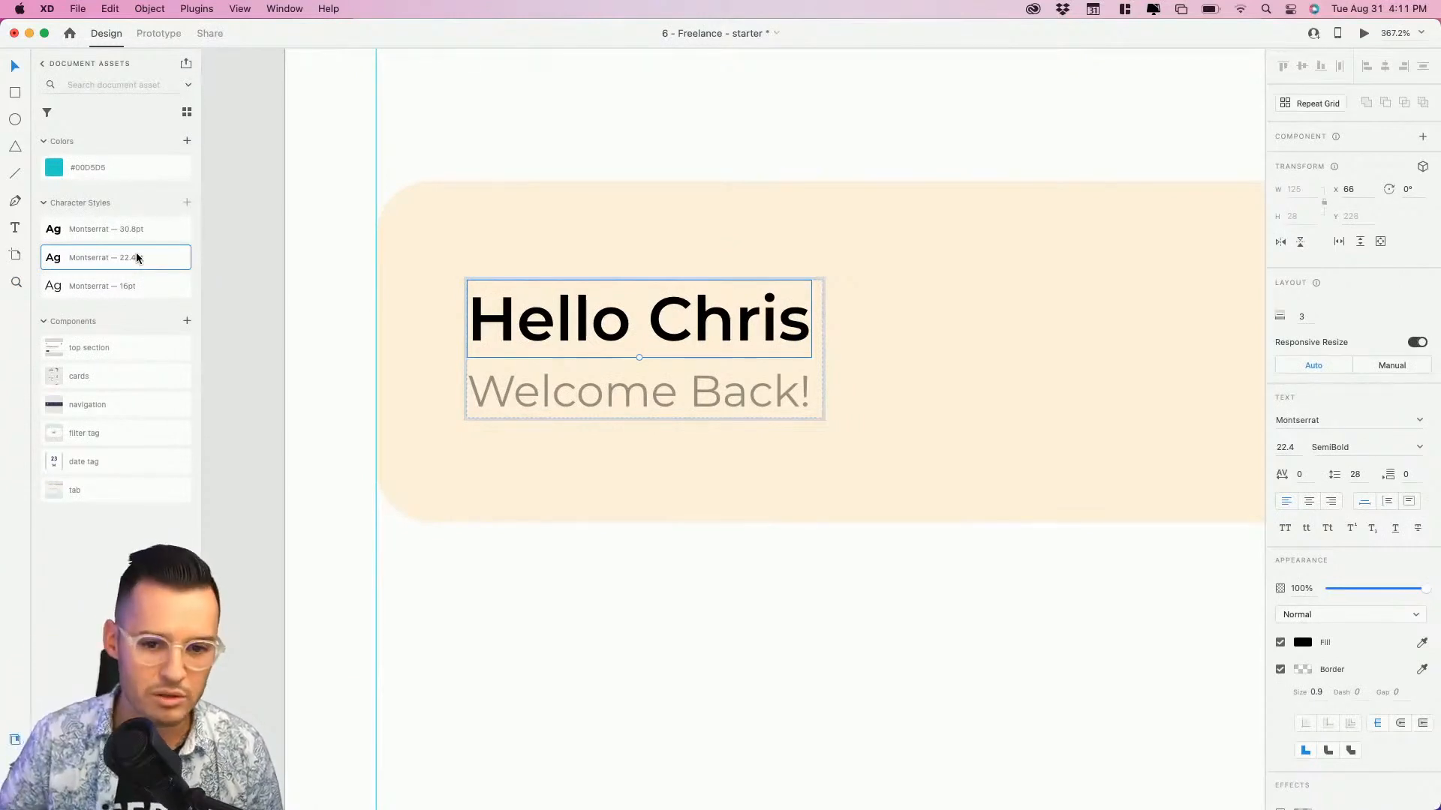
Restyle the card's "Welcome Back!" line to size 14 with 32% opacity, and save it as a character style at the end of the styles list.
{"action": "left_click", "coordinate": [593, 402]}
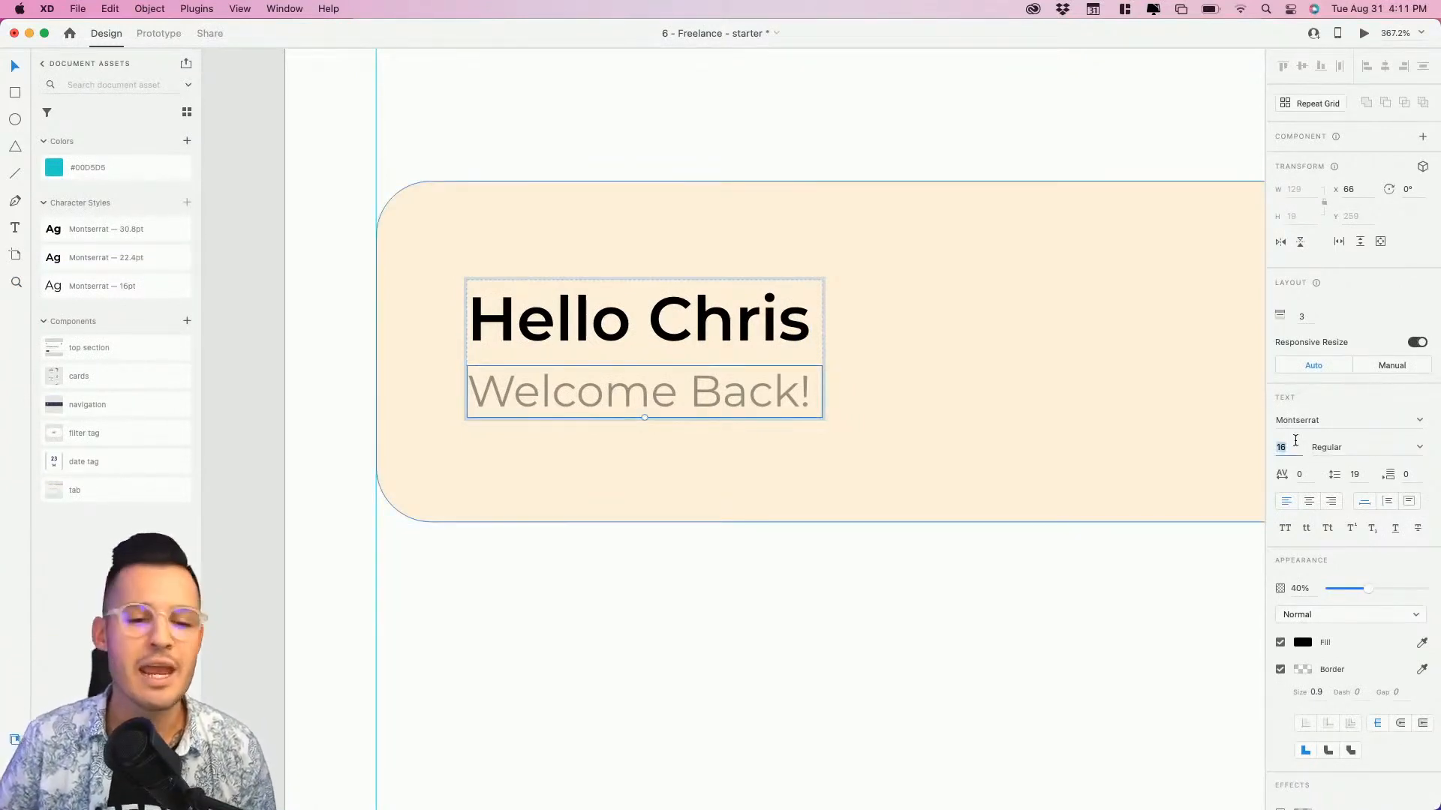
{"action": "type", "text": "14"}
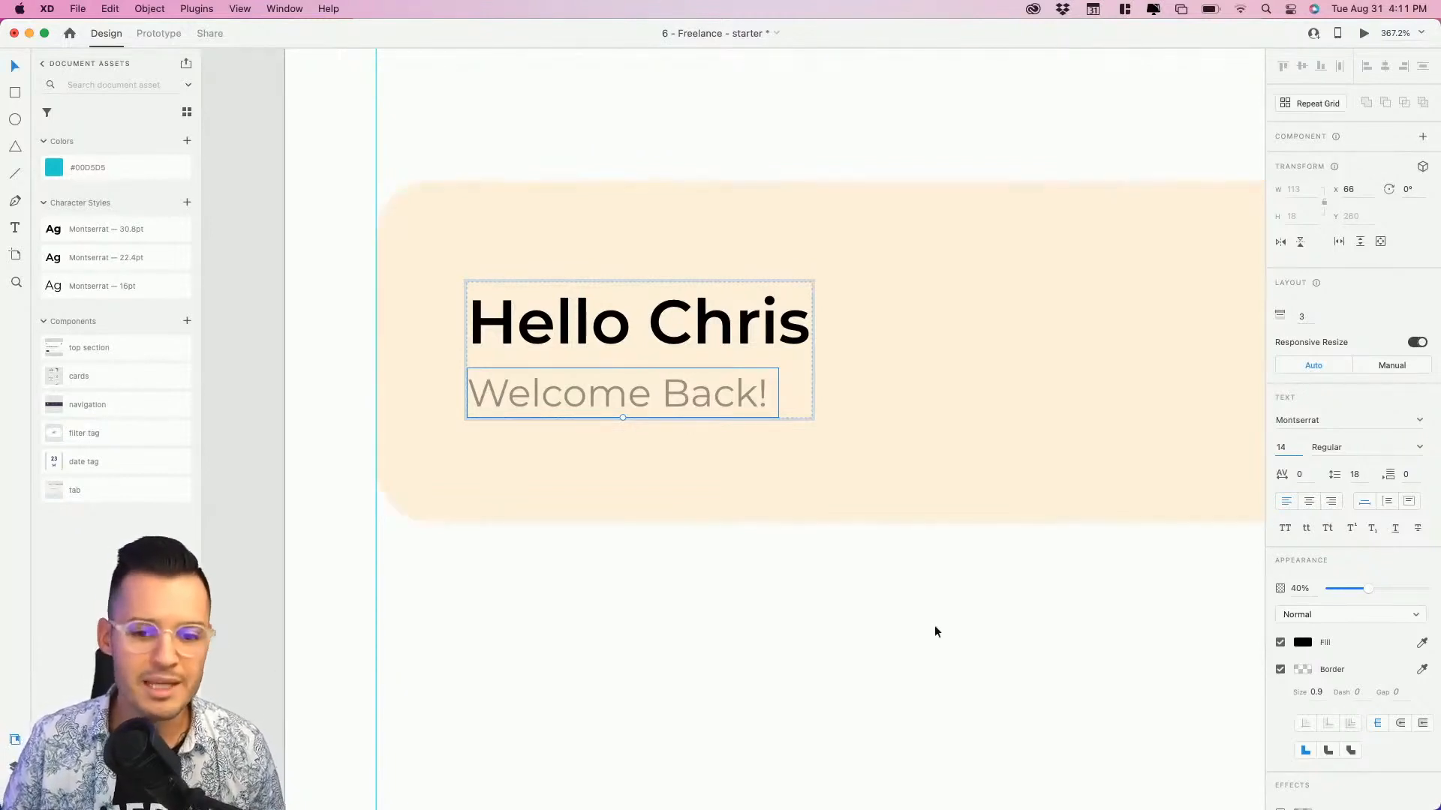
{"action": "mouse_move", "coordinate": [1364, 588]}
{"action": "left_mouse_down"}
{"action": "mouse_move", "coordinate": [1426, 590]}
{"action": "mouse_move", "coordinate": [1348, 592]}
{"action": "left_mouse_up"}
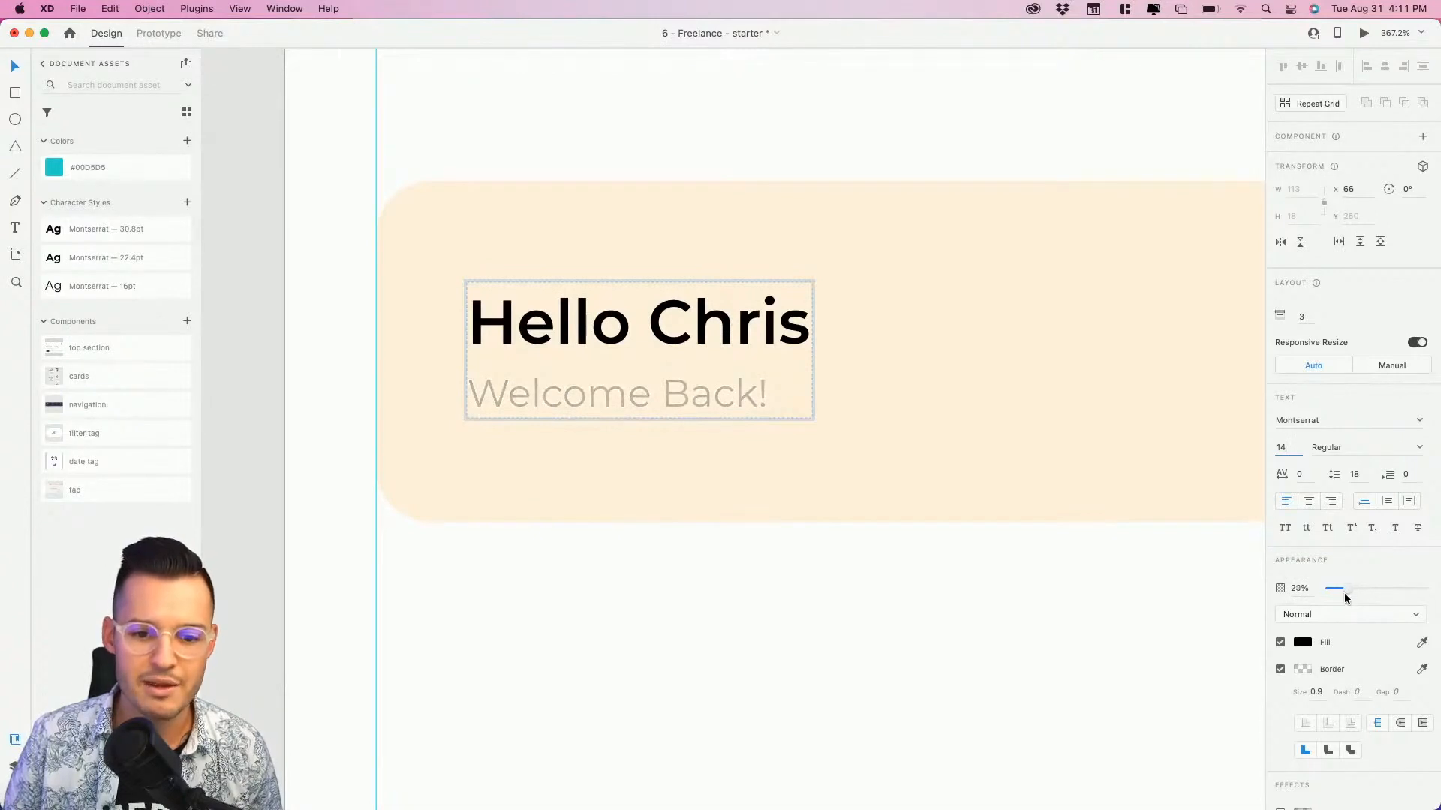
{"action": "left_click_drag", "start_coordinate": [1353, 592], "coordinate": [1357, 592]}
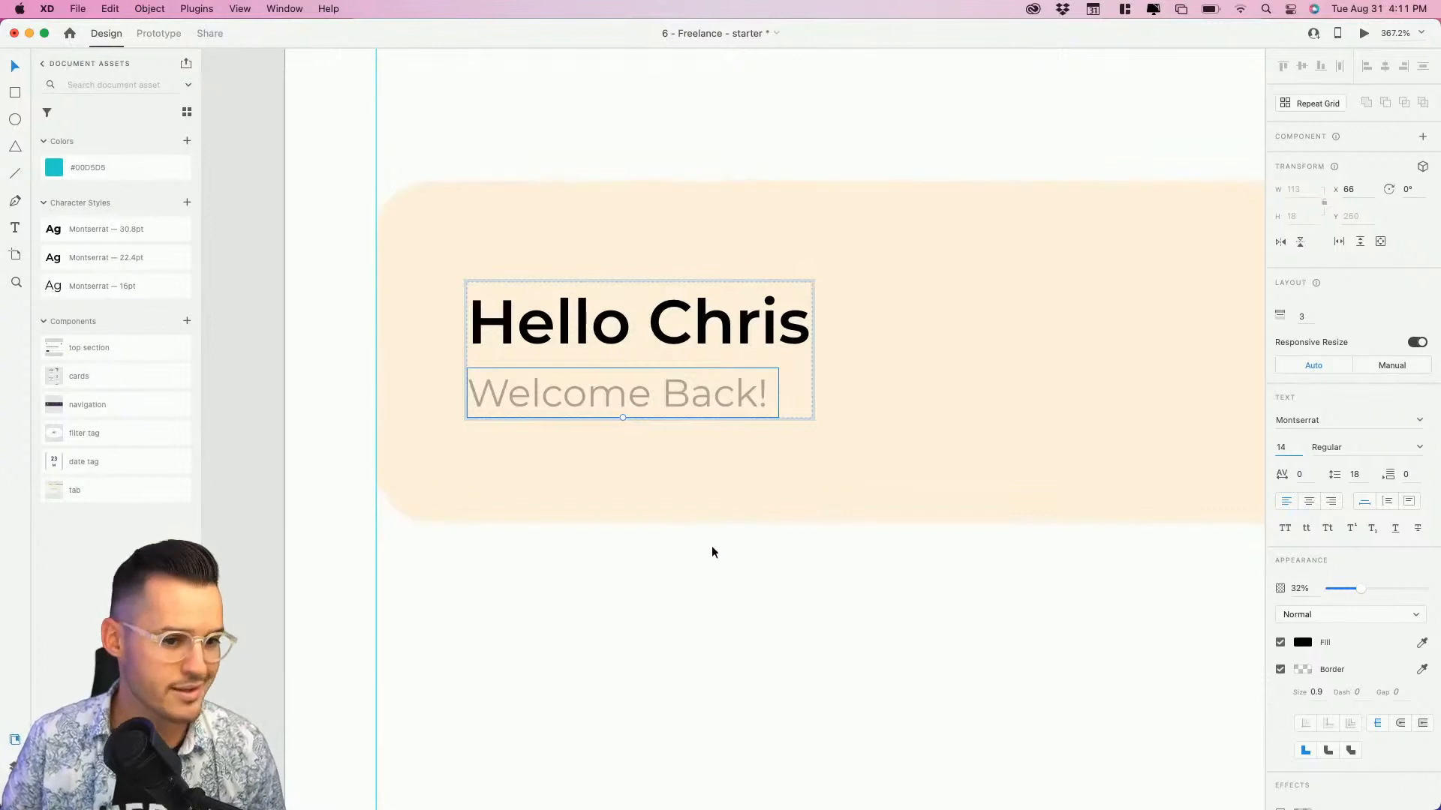
{"action": "left_click", "coordinate": [187, 202]}
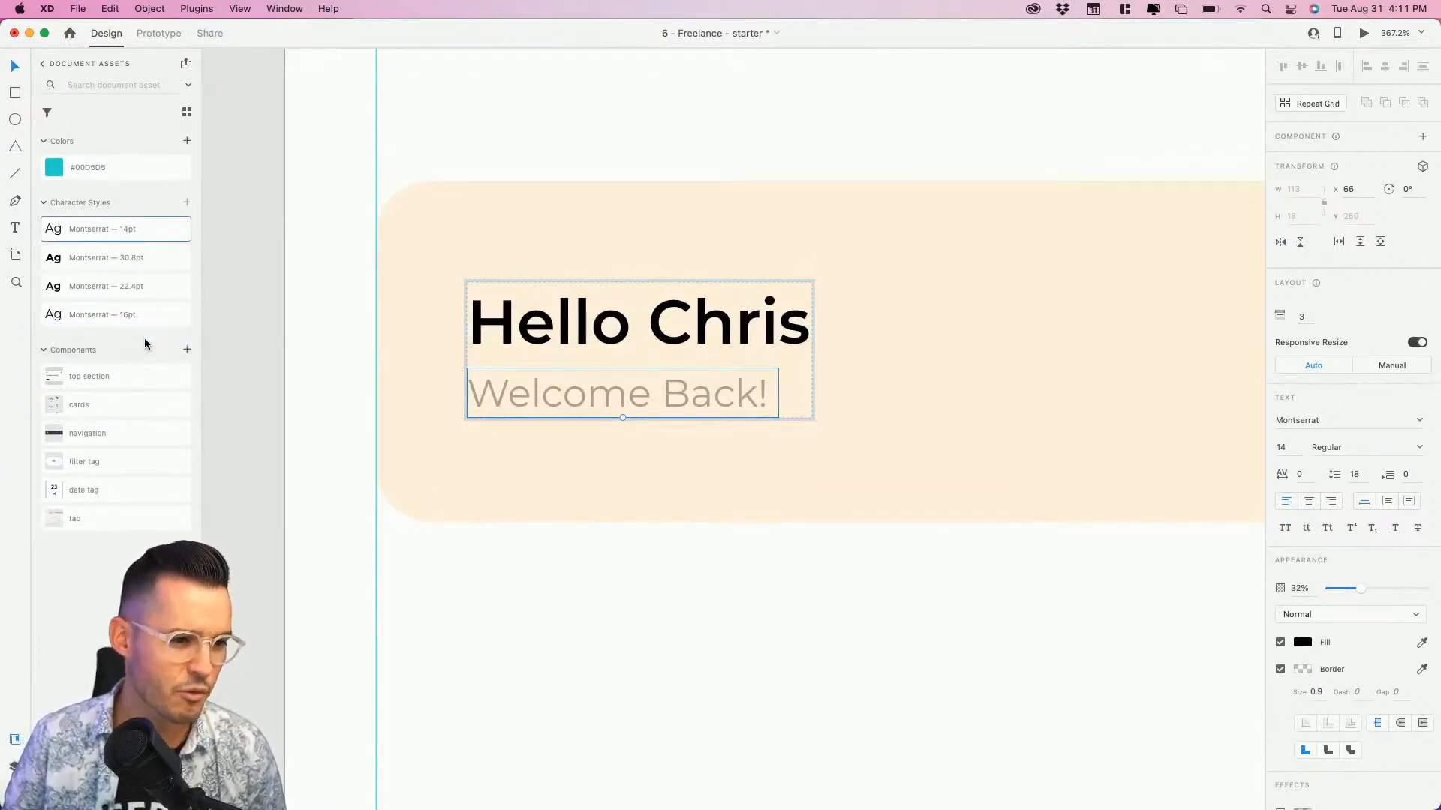
{"action": "left_click_drag", "start_coordinate": [106, 237], "coordinate": [104, 323]}
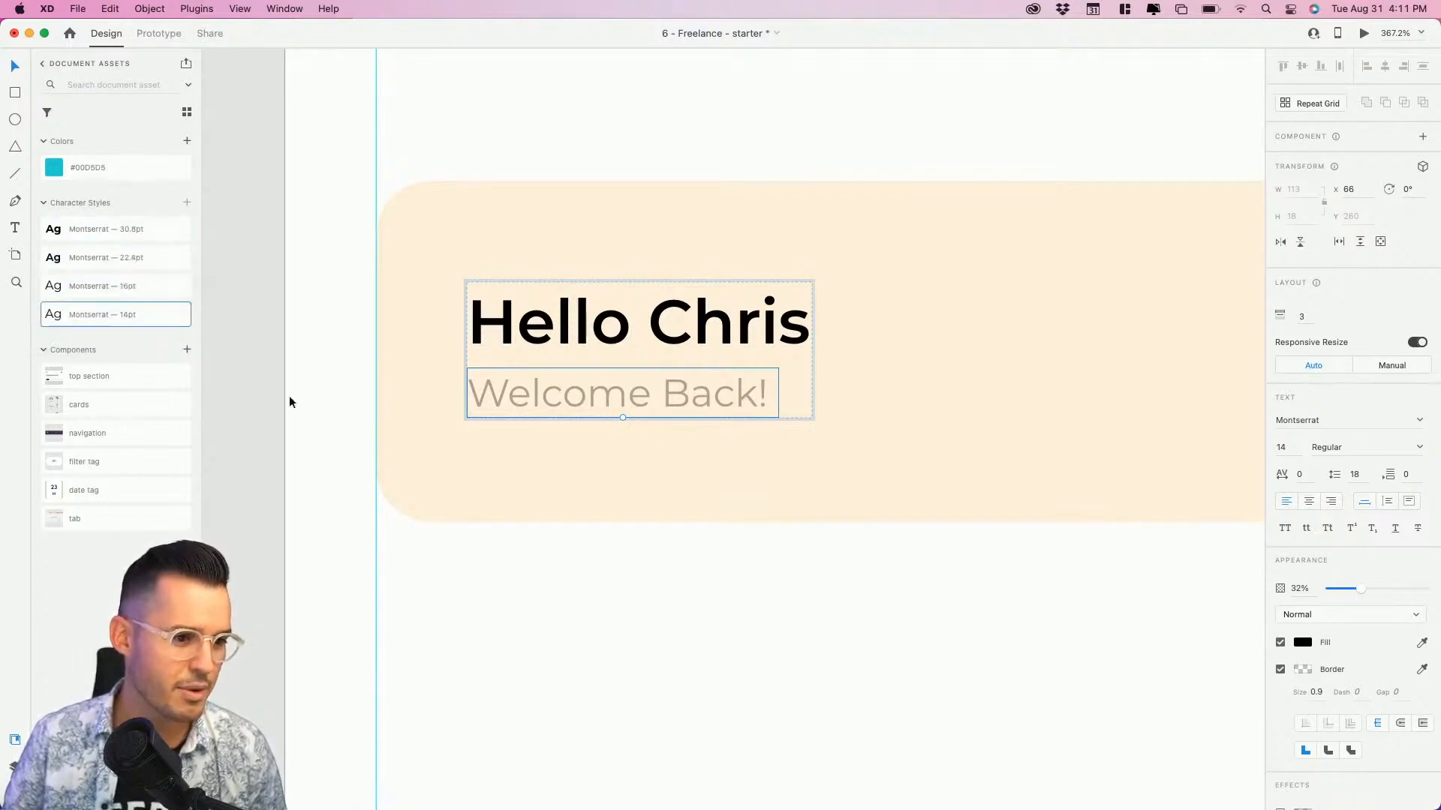
{"action": "left_click", "coordinate": [187, 112]}
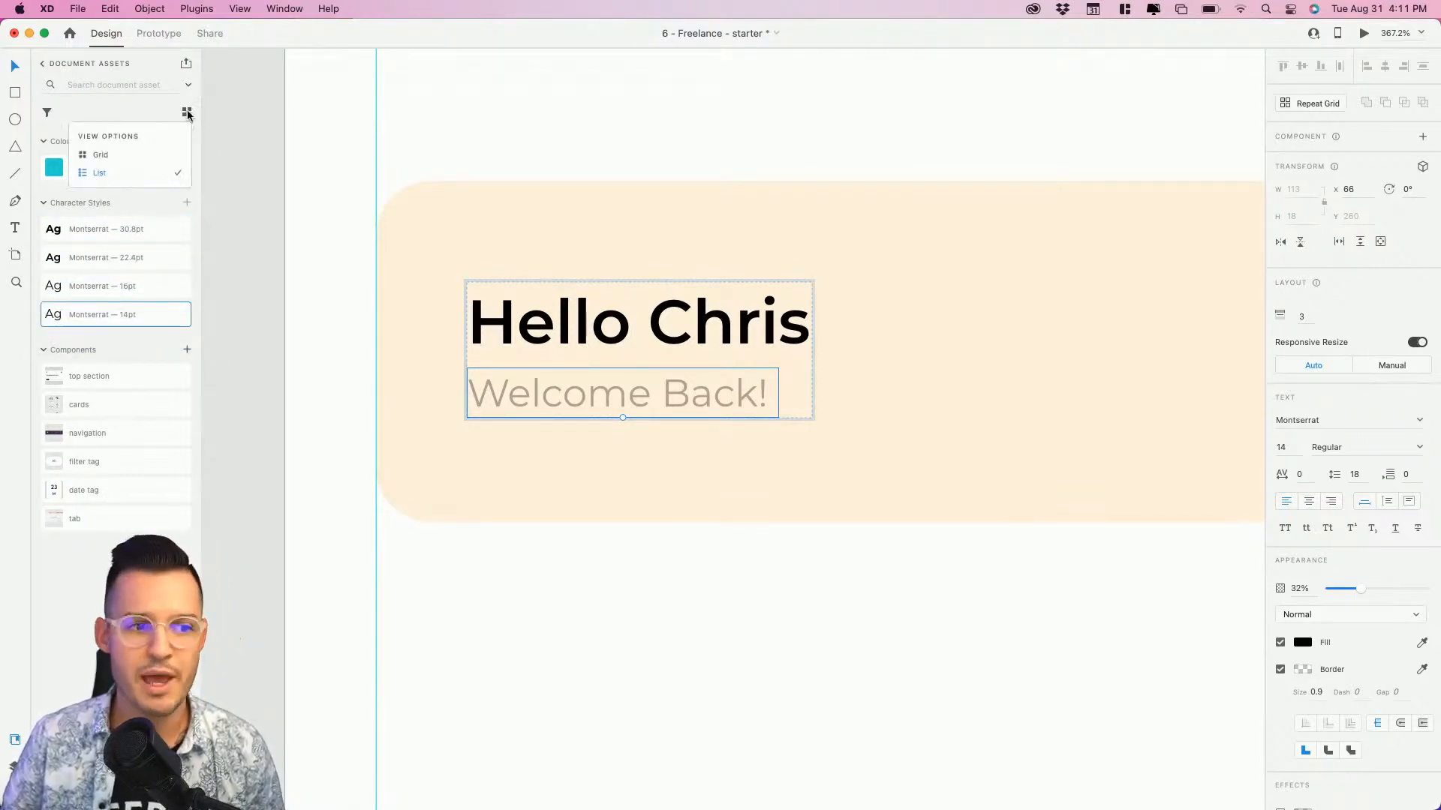
{"action": "left_click", "coordinate": [482, 601]}
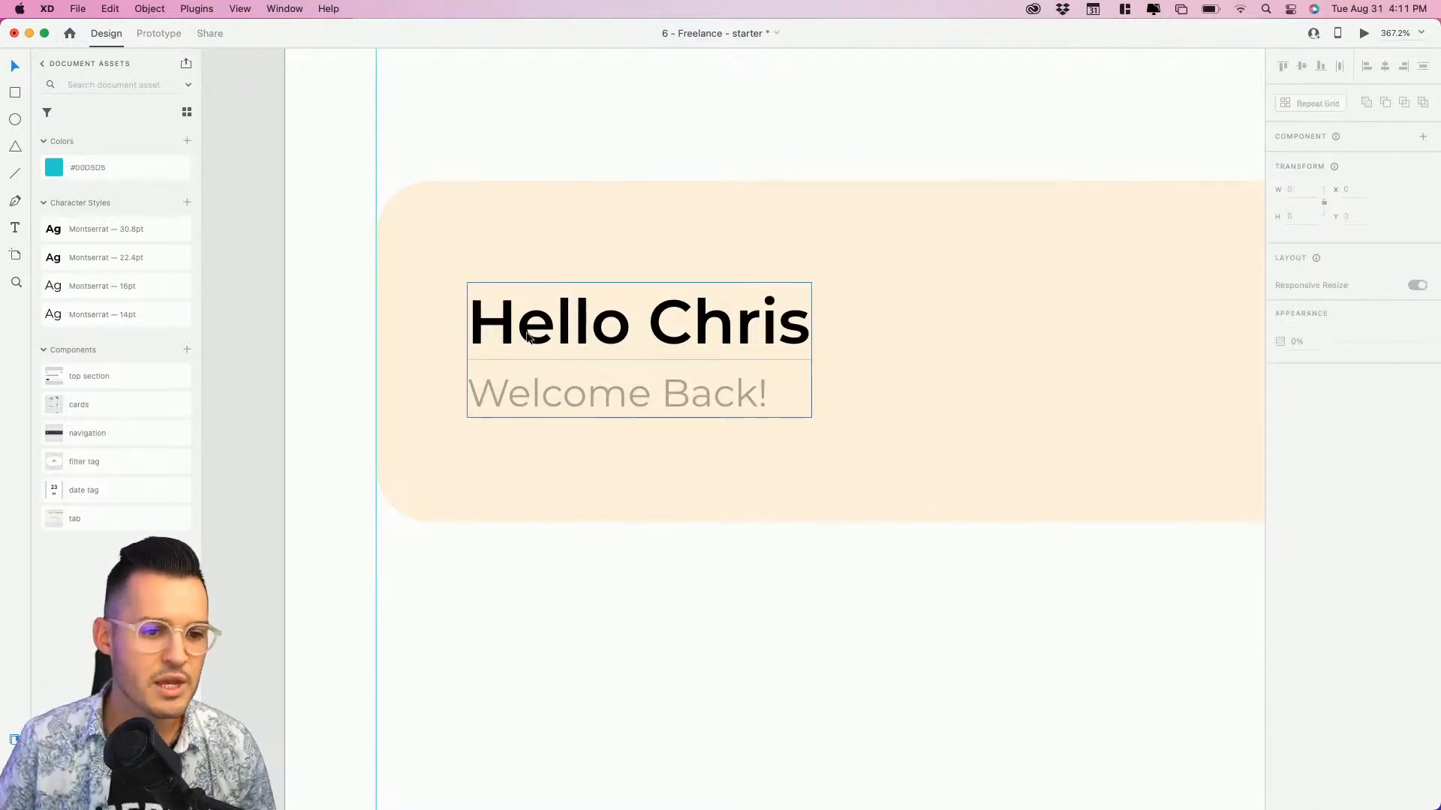
Move the card's text group up to about Y 211 and change its heading to "Profit".
{"action": "left_click_drag", "start_coordinate": [532, 327], "coordinate": [532, 277]}
{"action": "double_click", "coordinate": [532, 278]}
{"action": "double_click", "coordinate": [532, 276]}
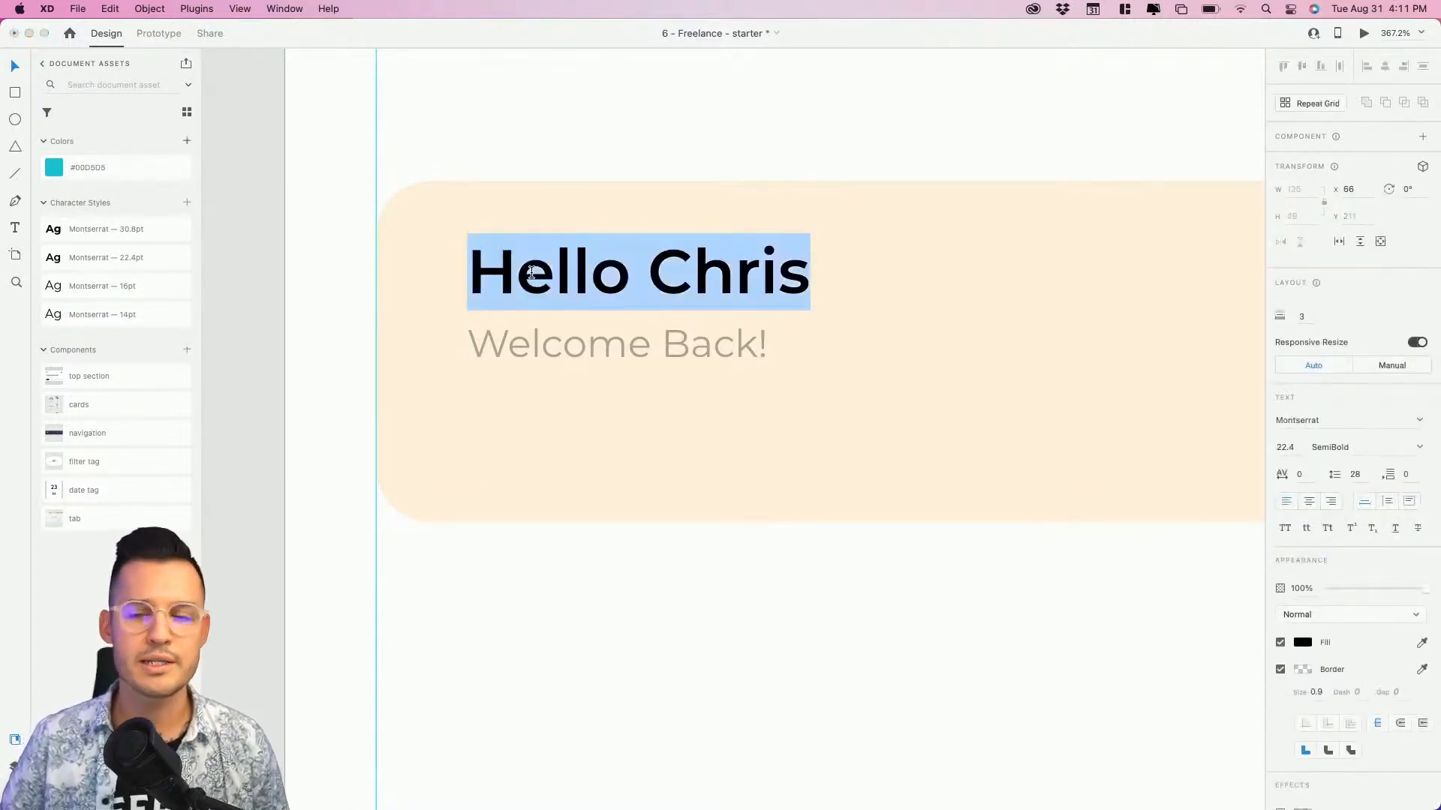
{"action": "type", "text": "Profit"}
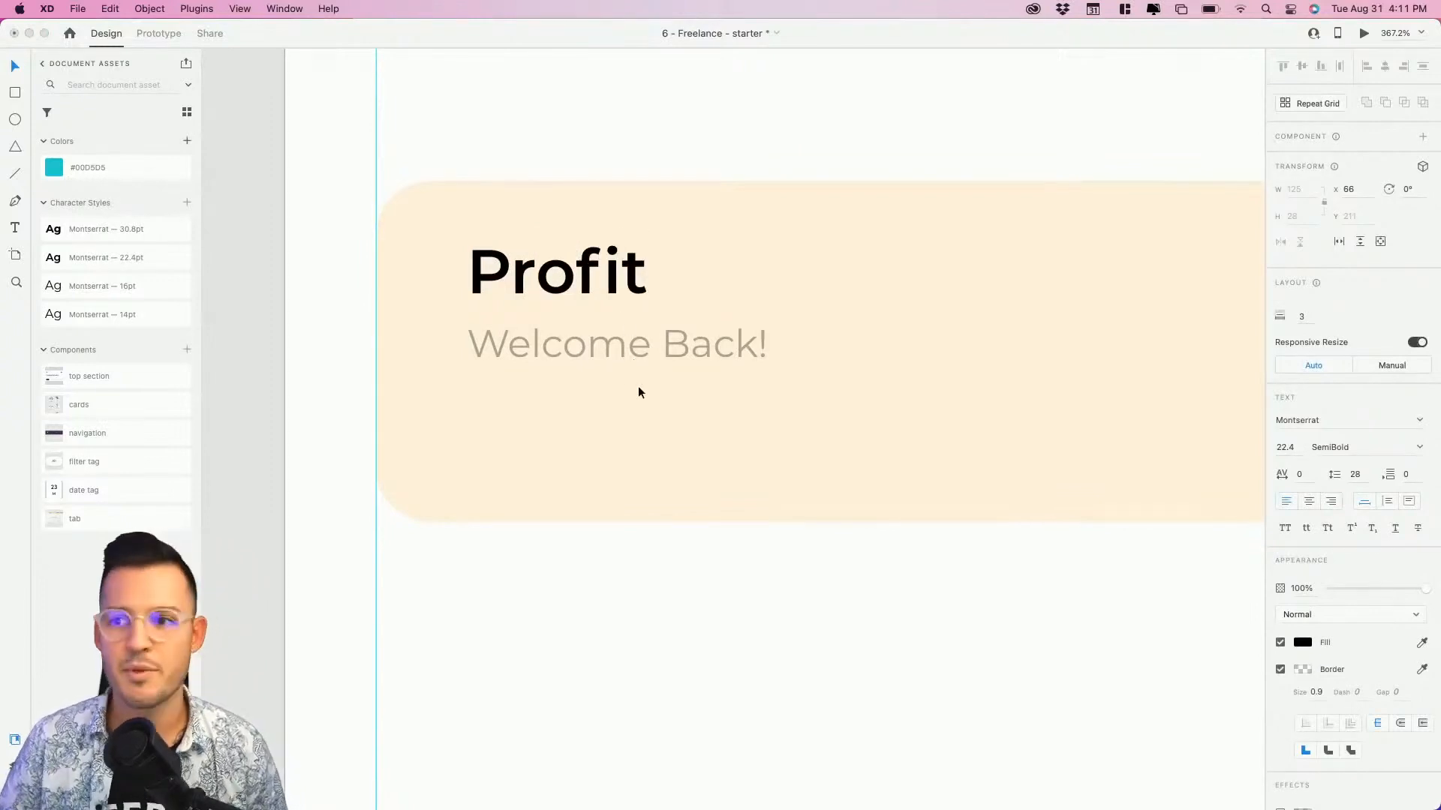
Replace the card's "Welcome Back!" line with "Total profit for the month".
{"action": "left_click", "coordinate": [614, 358]}
{"action": "double_click", "coordinate": [613, 356]}
{"action": "type", "text": "T"}
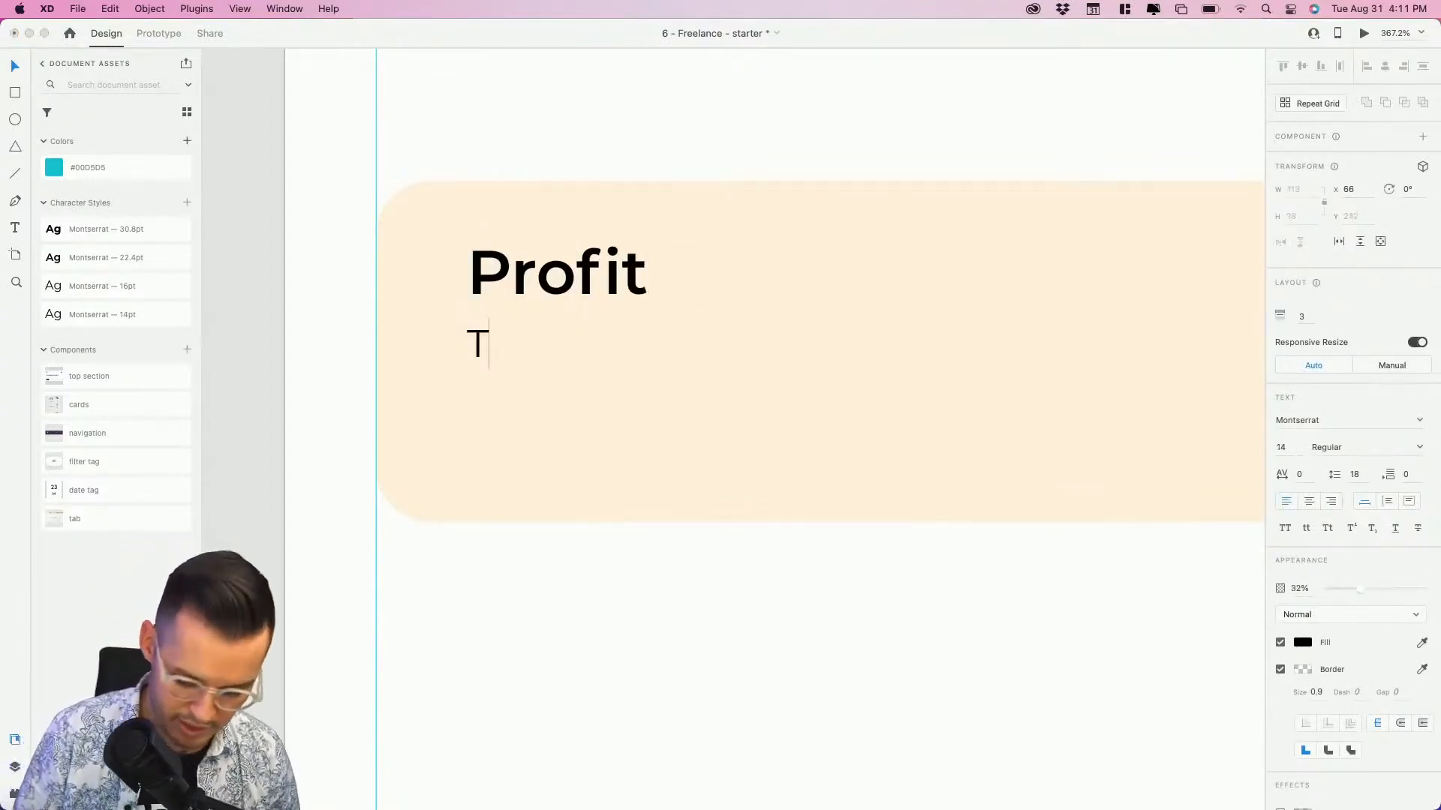
{"action": "type", "text": "otal profit for the month"}
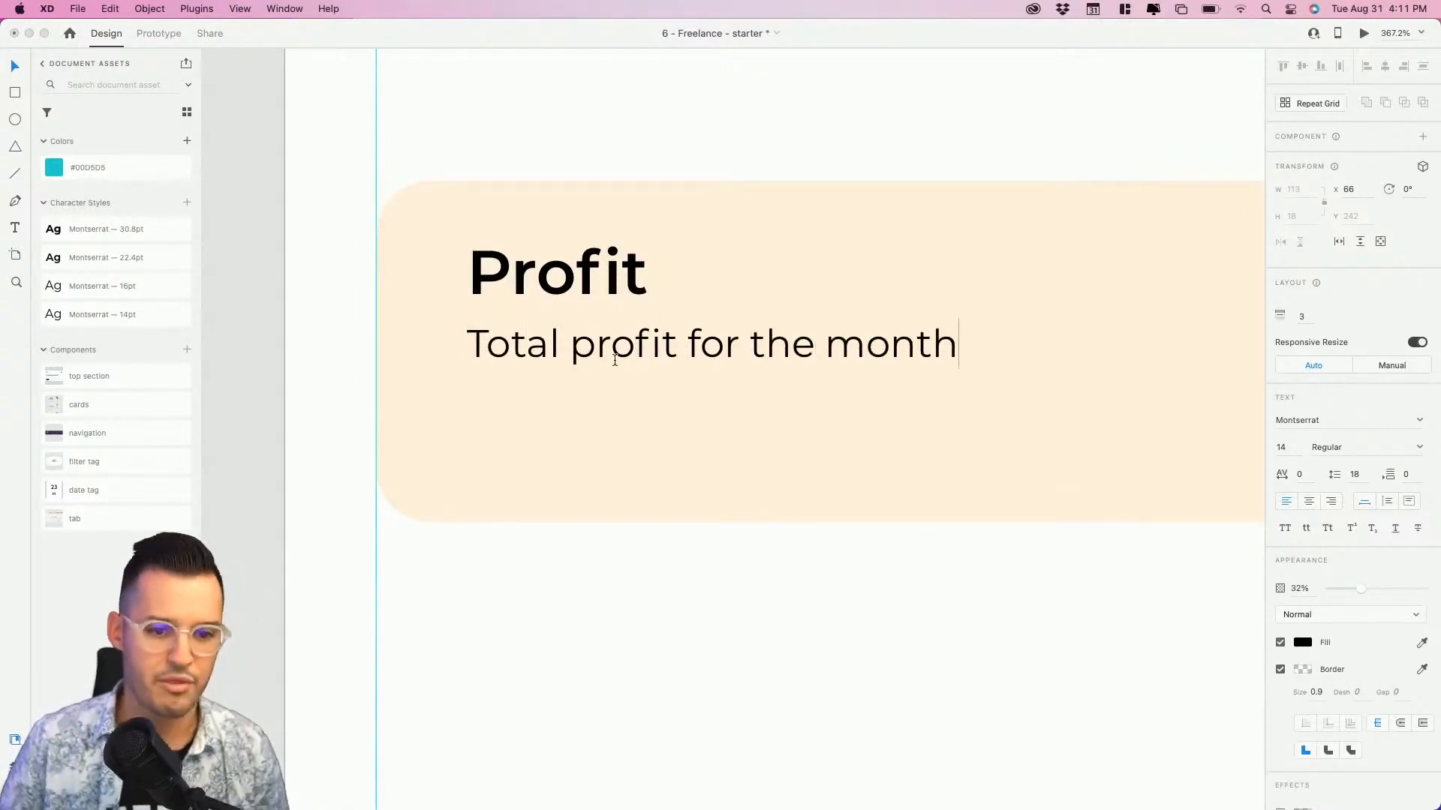
{"action": "left_click", "coordinate": [786, 590]}
Copy the "Profit" heading as a separate text outside the group and place it at about X 290, Y 232 on the card.
{"action": "scroll", "coordinate": [750, 593], "scroll_direction": "right", "scroll_amount": 5}
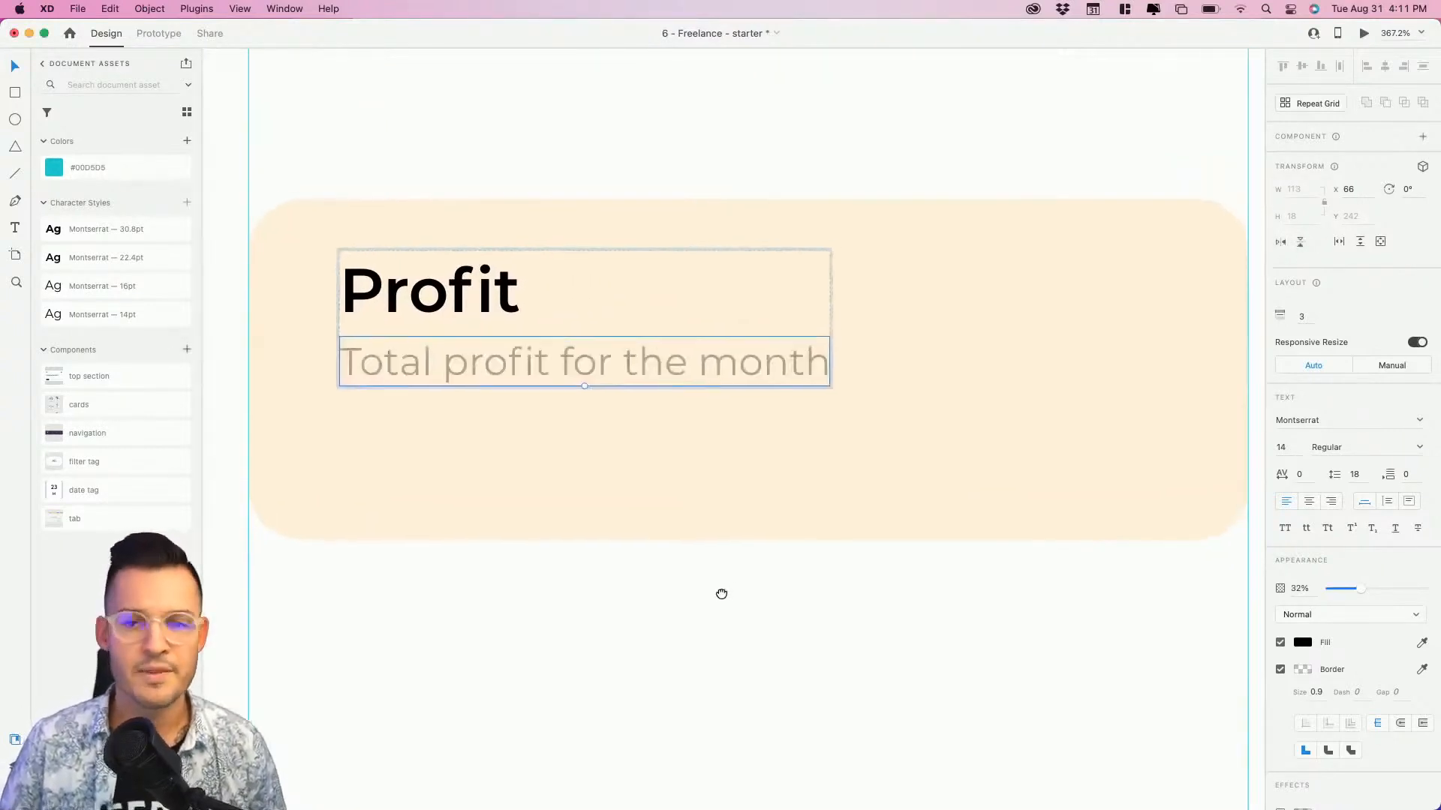
{"action": "left_click", "coordinate": [411, 292]}
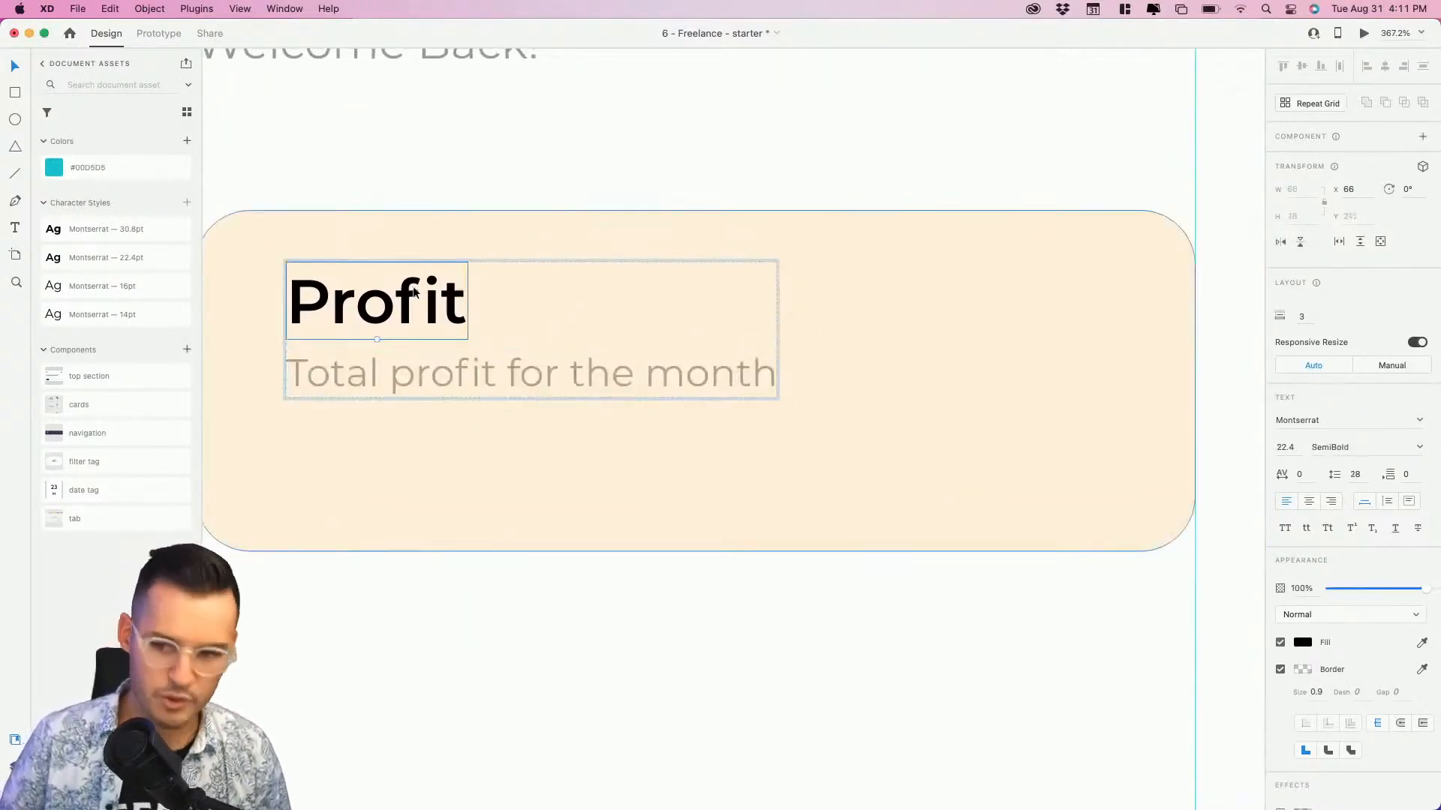
{"action": "left_click", "coordinate": [597, 557]}
{"action": "key", "text": "super+v"}
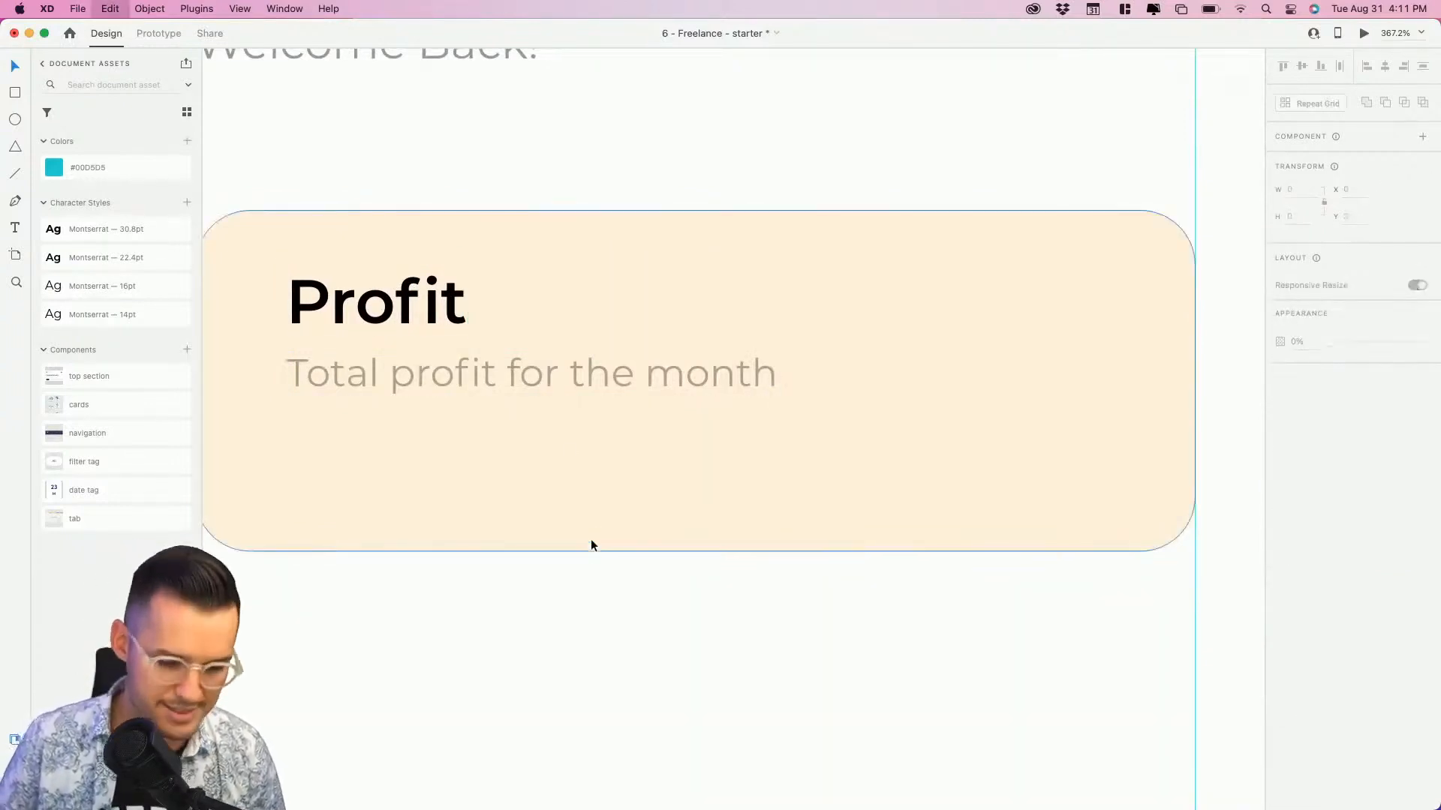
{"action": "left_click_drag", "start_coordinate": [419, 311], "coordinate": [1038, 368]}
{"action": "double_click", "coordinate": [1039, 367]}
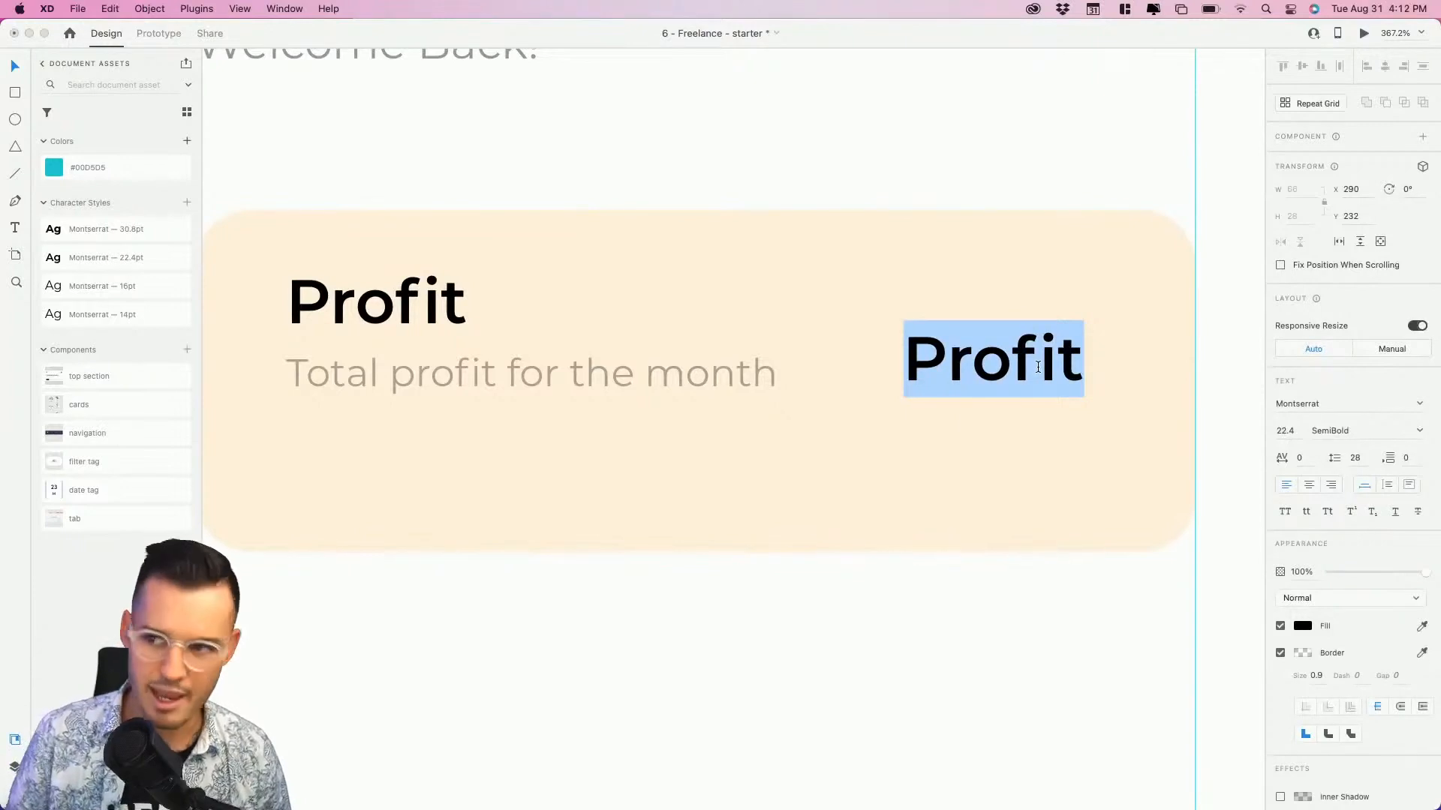
Duplicate the loose "Profit" text below the subtitle, aligned at X 66, and apply the Montserrat 30.8pt character style to the copy.
{"action": "key", "text": "Escape"}
{"action": "left_click_drag", "start_coordinate": [999, 369], "coordinate": [384, 477]}
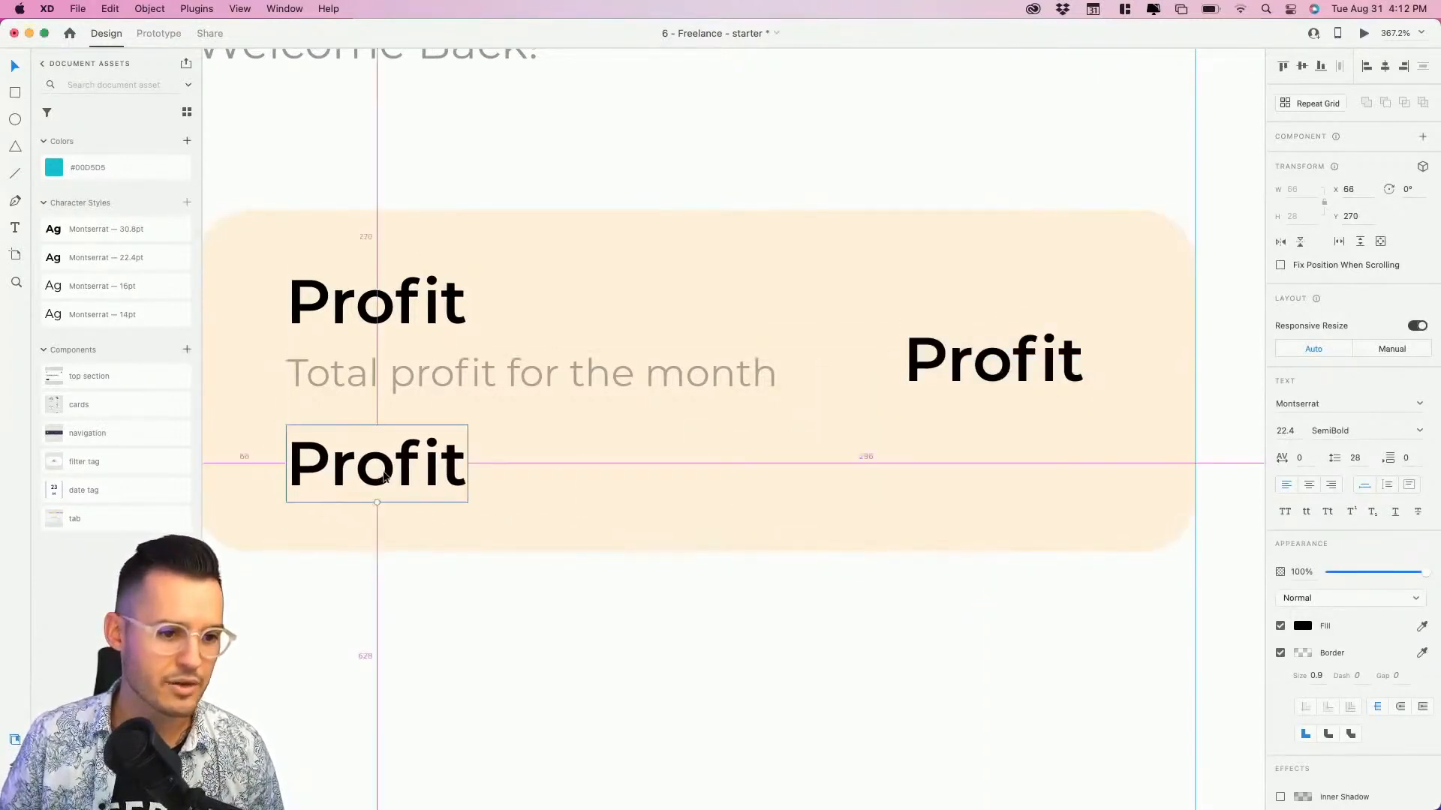
{"action": "left_click", "coordinate": [126, 231]}
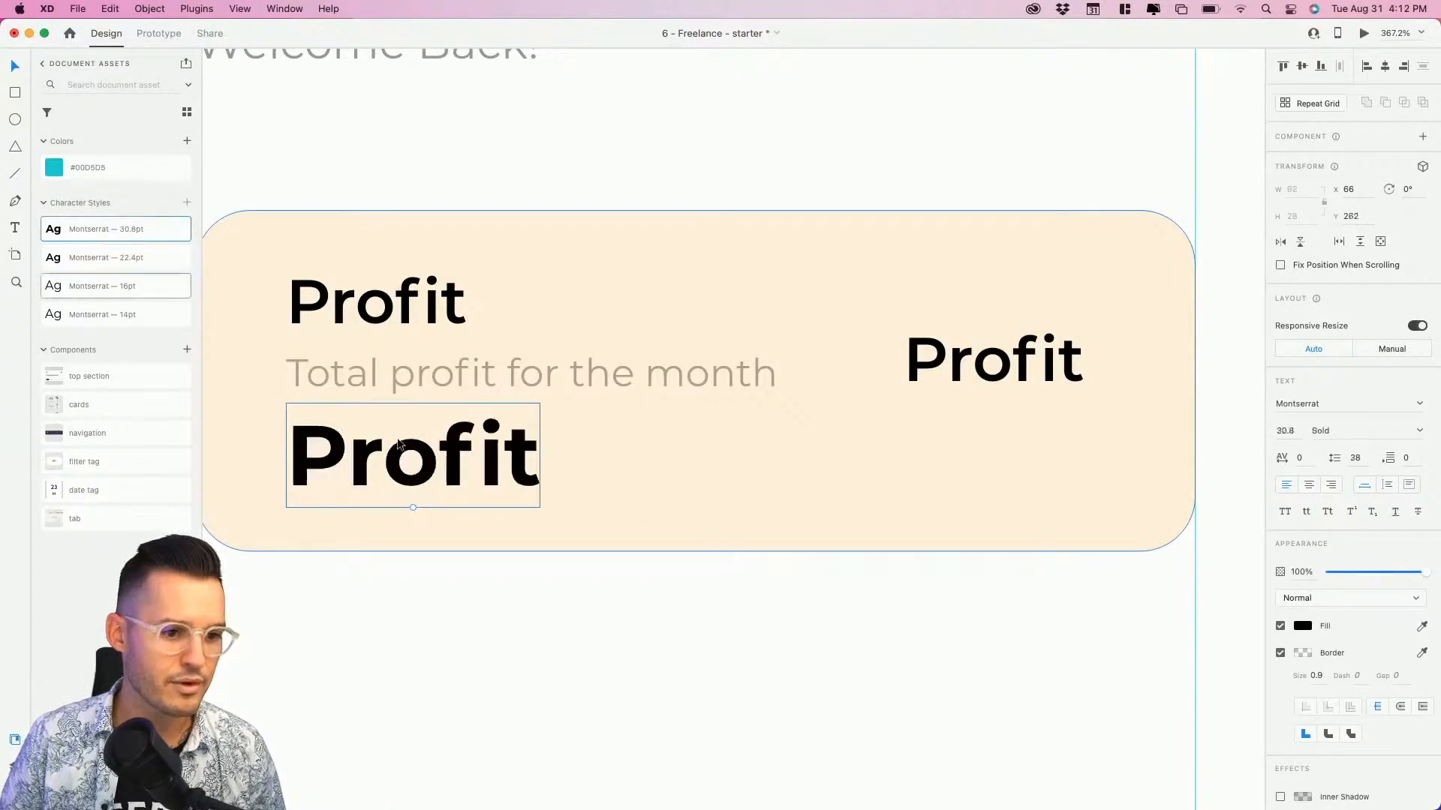
Move the card's welcome group up to Y 205 and change the large bold text below it to "$2,000".
{"action": "left_click_drag", "start_coordinate": [356, 373], "coordinate": [357, 351]}
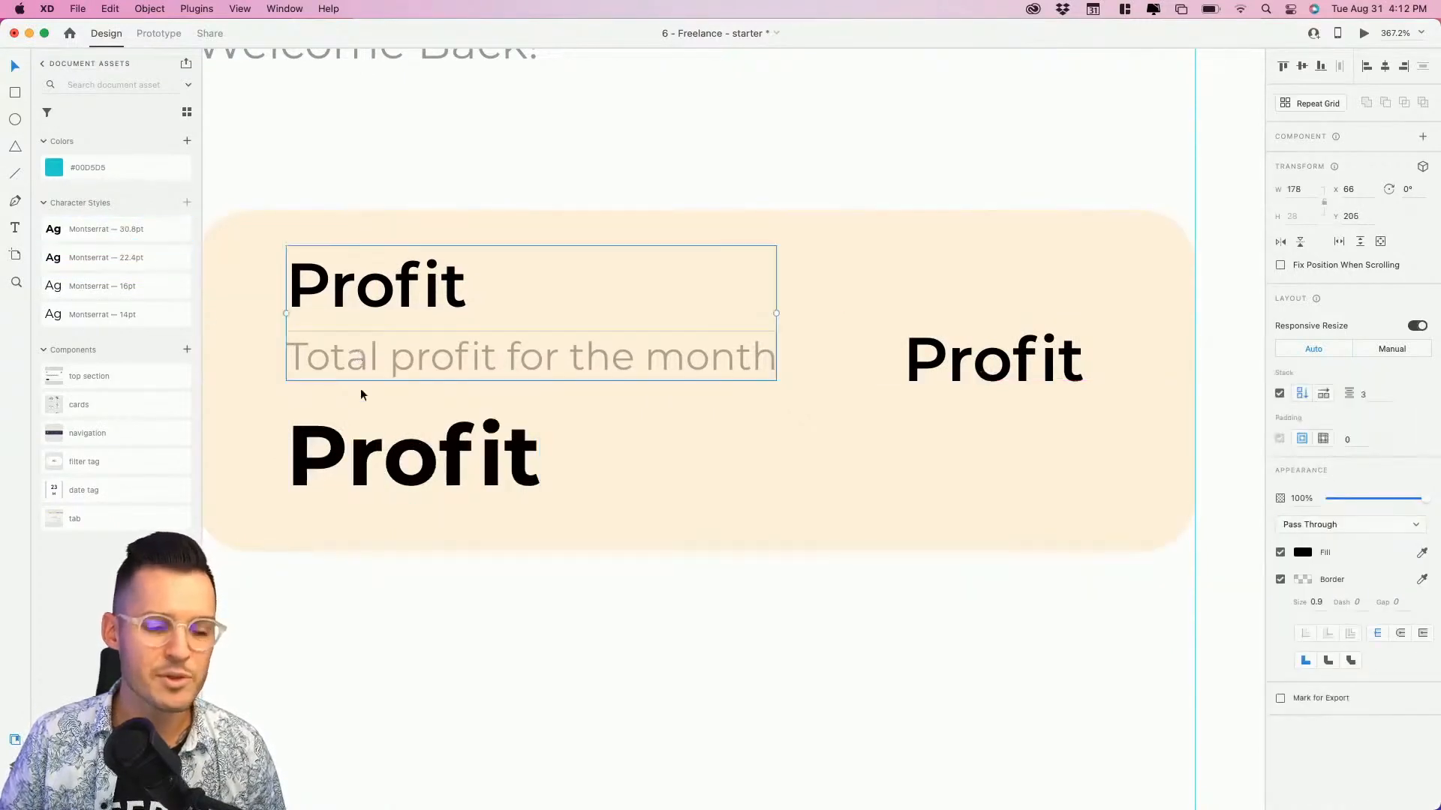
{"action": "left_click", "coordinate": [373, 473]}
{"action": "double_click", "coordinate": [373, 473]}
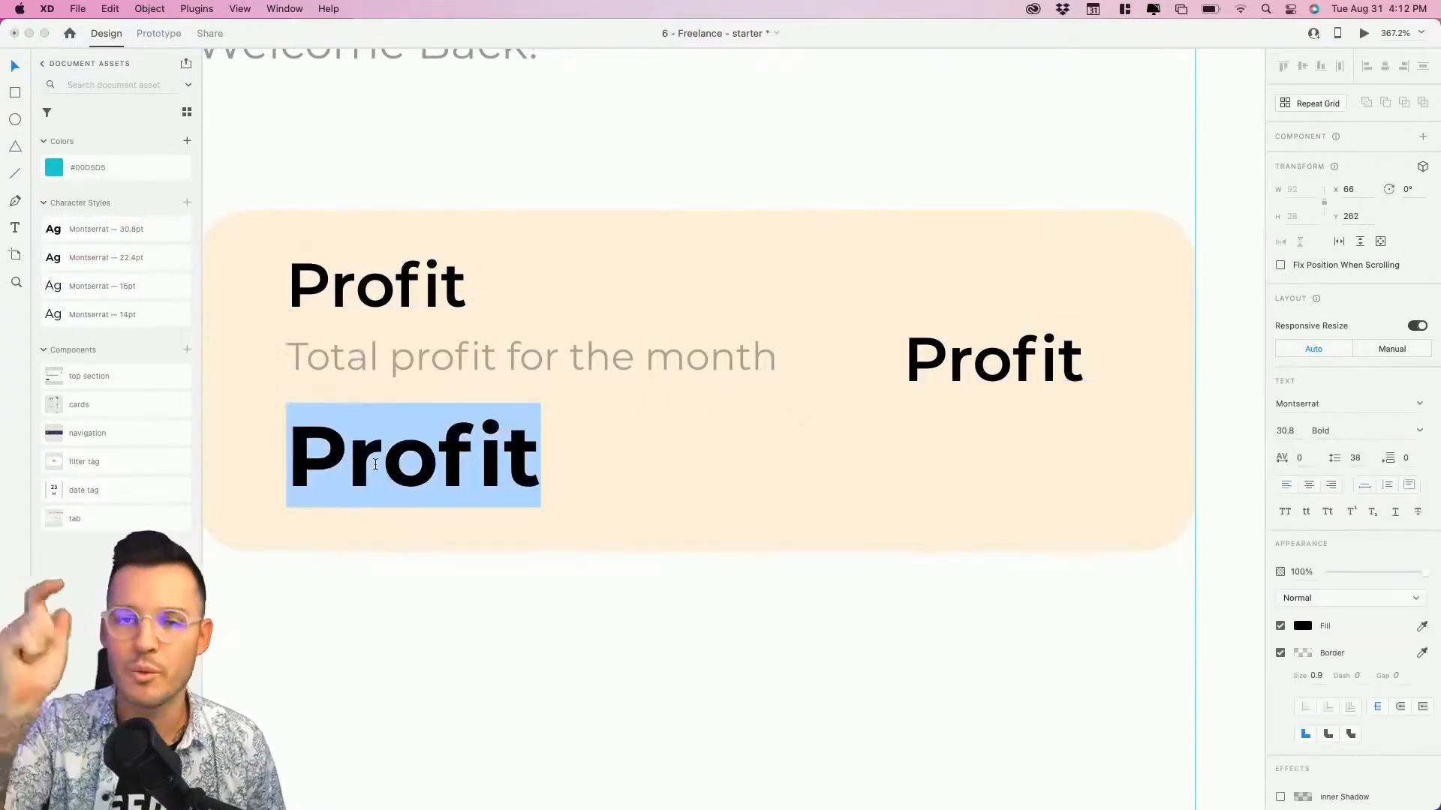
{"action": "type", "text": "$"}
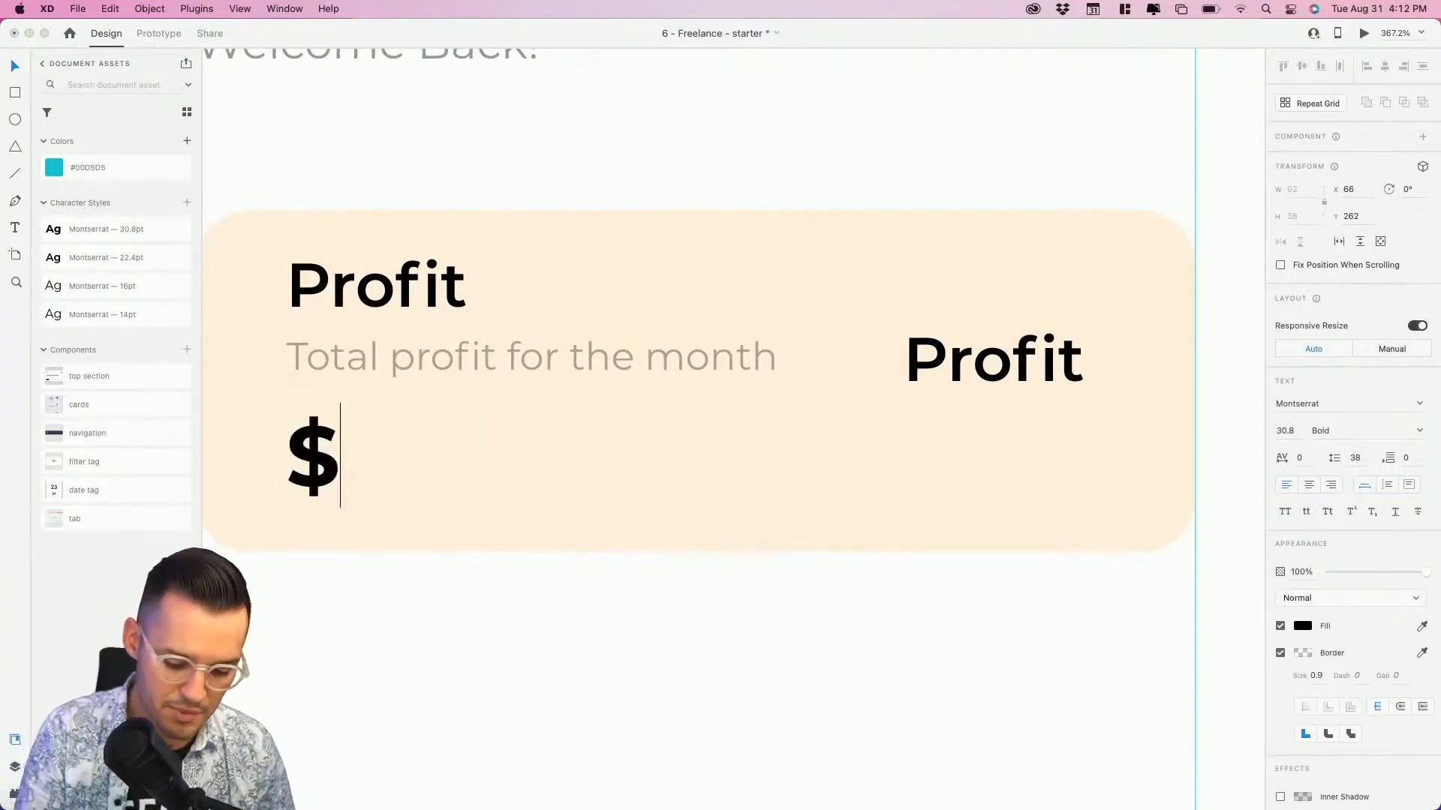
{"action": "type", "text": "2,"}
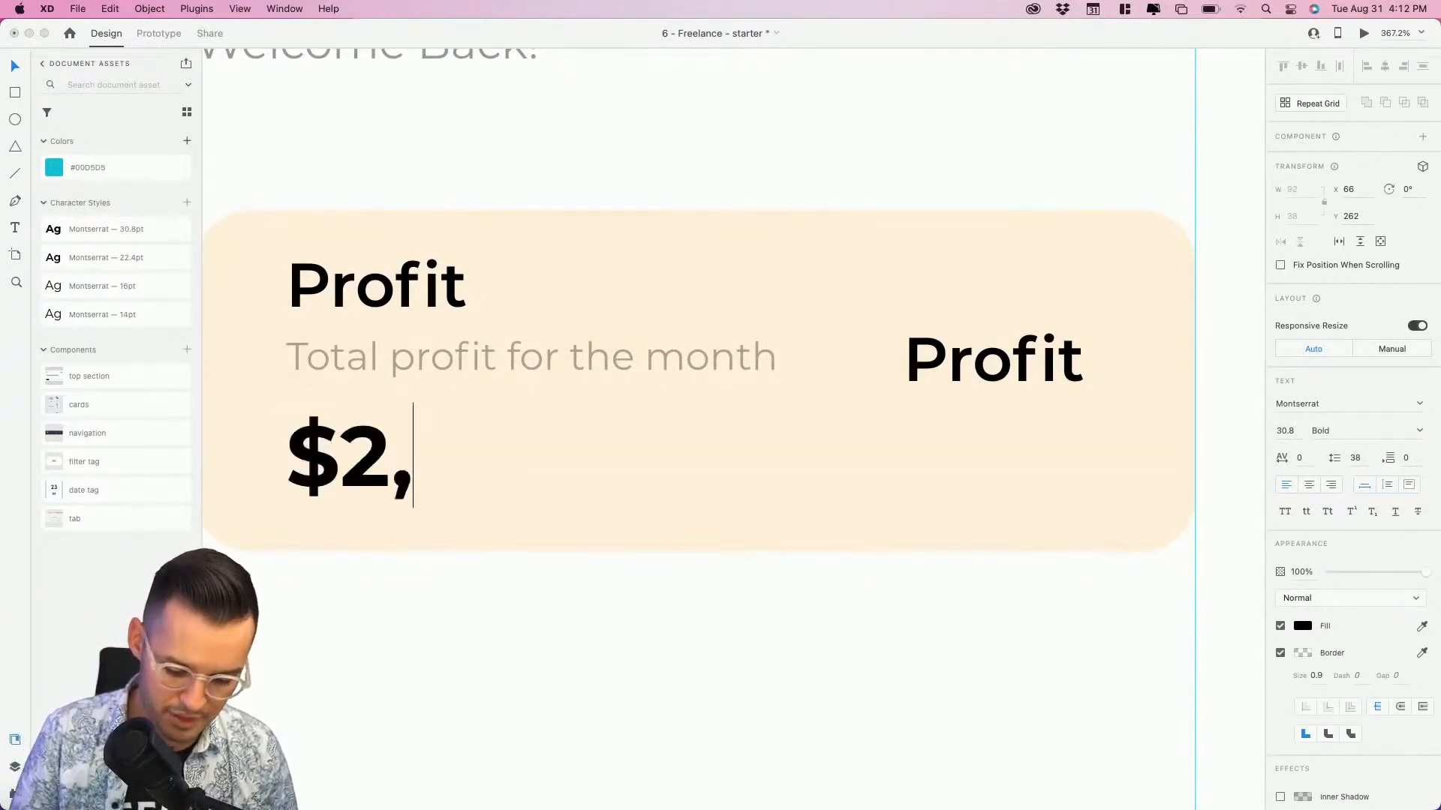
{"action": "type", "text": "000"}
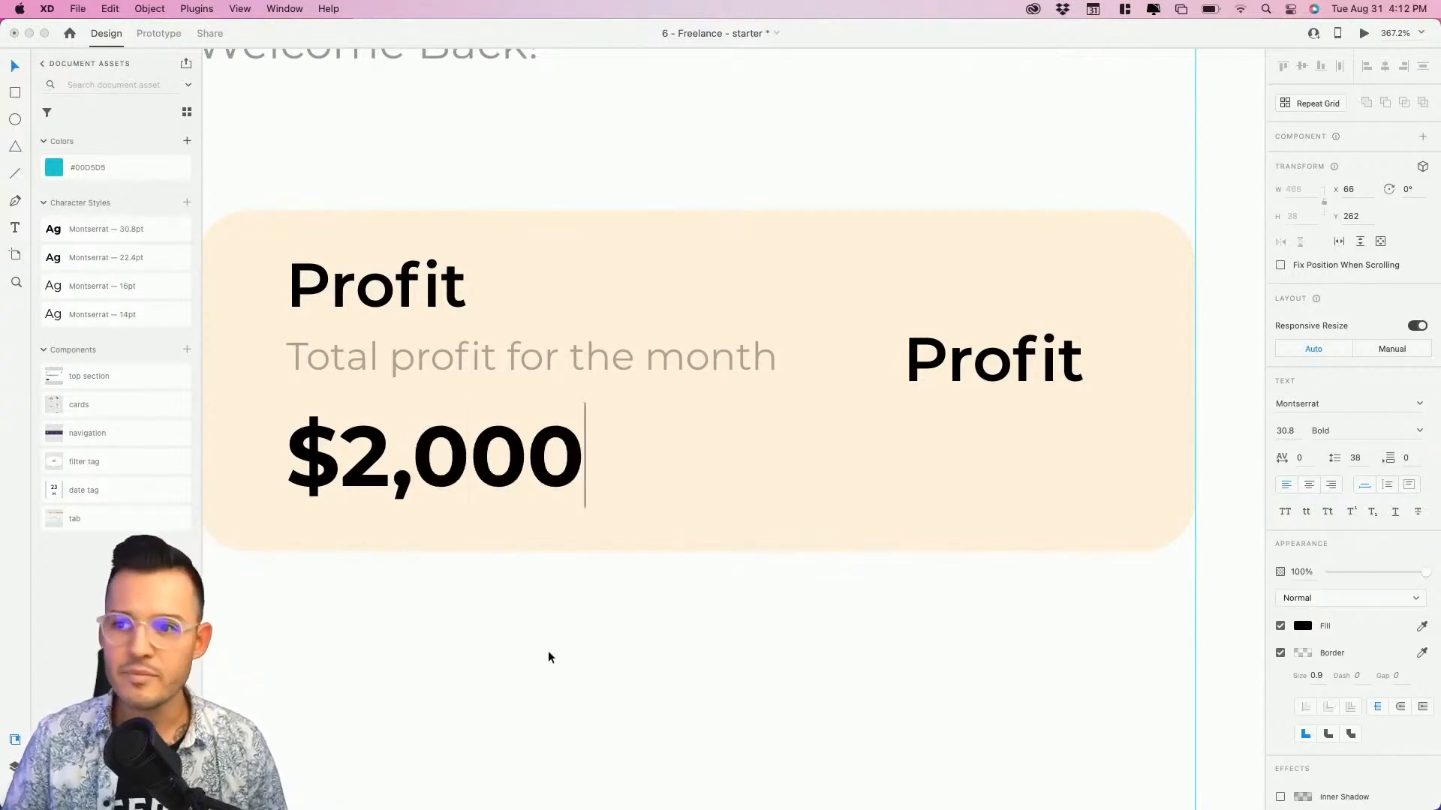
{"action": "key", "text": "Escape"}
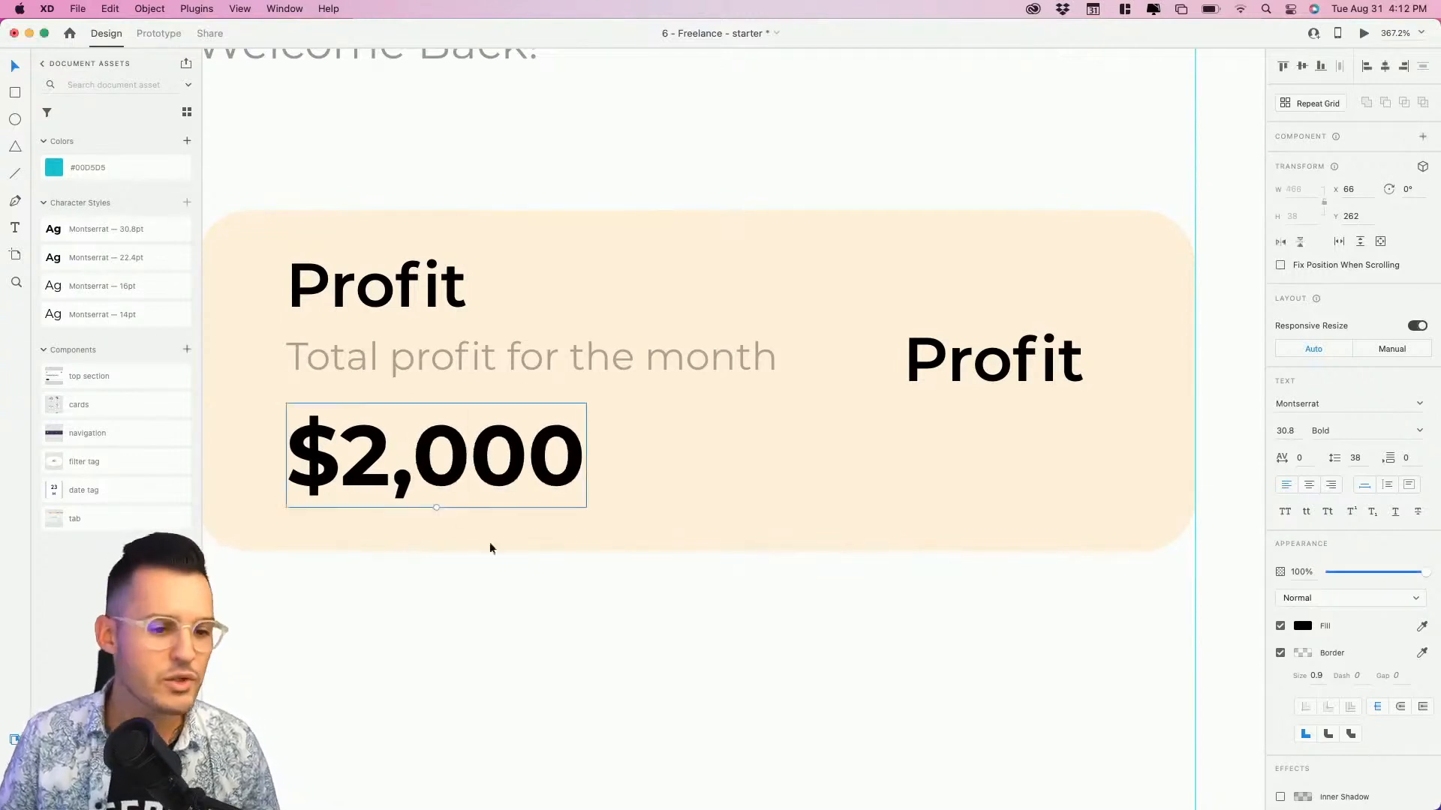
Move the "$2,000" layer into the card's welcome group, below "Total profit for the month".
{"action": "left_click_drag", "start_coordinate": [455, 480], "coordinate": [453, 480]}
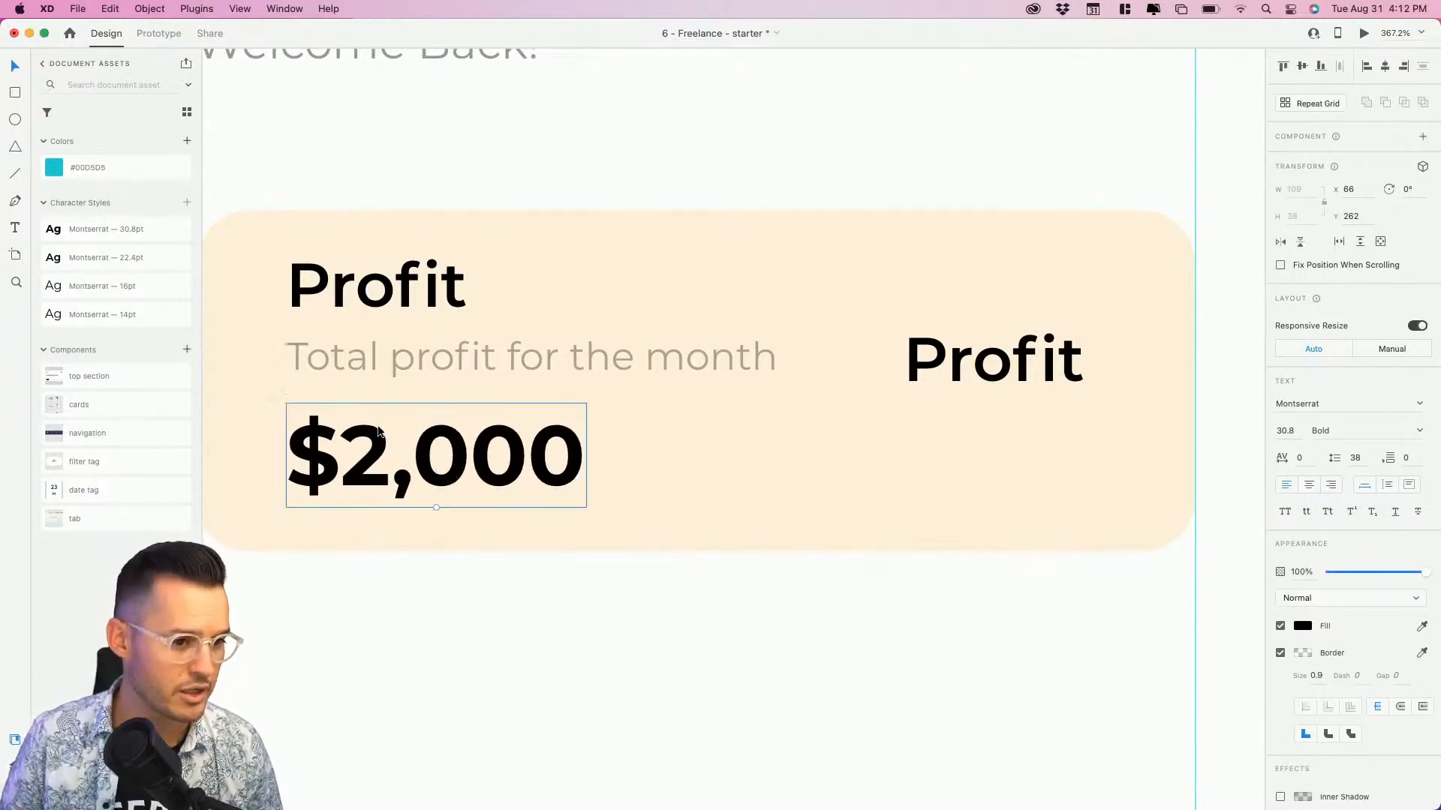
{"action": "key", "text": "super+y"}
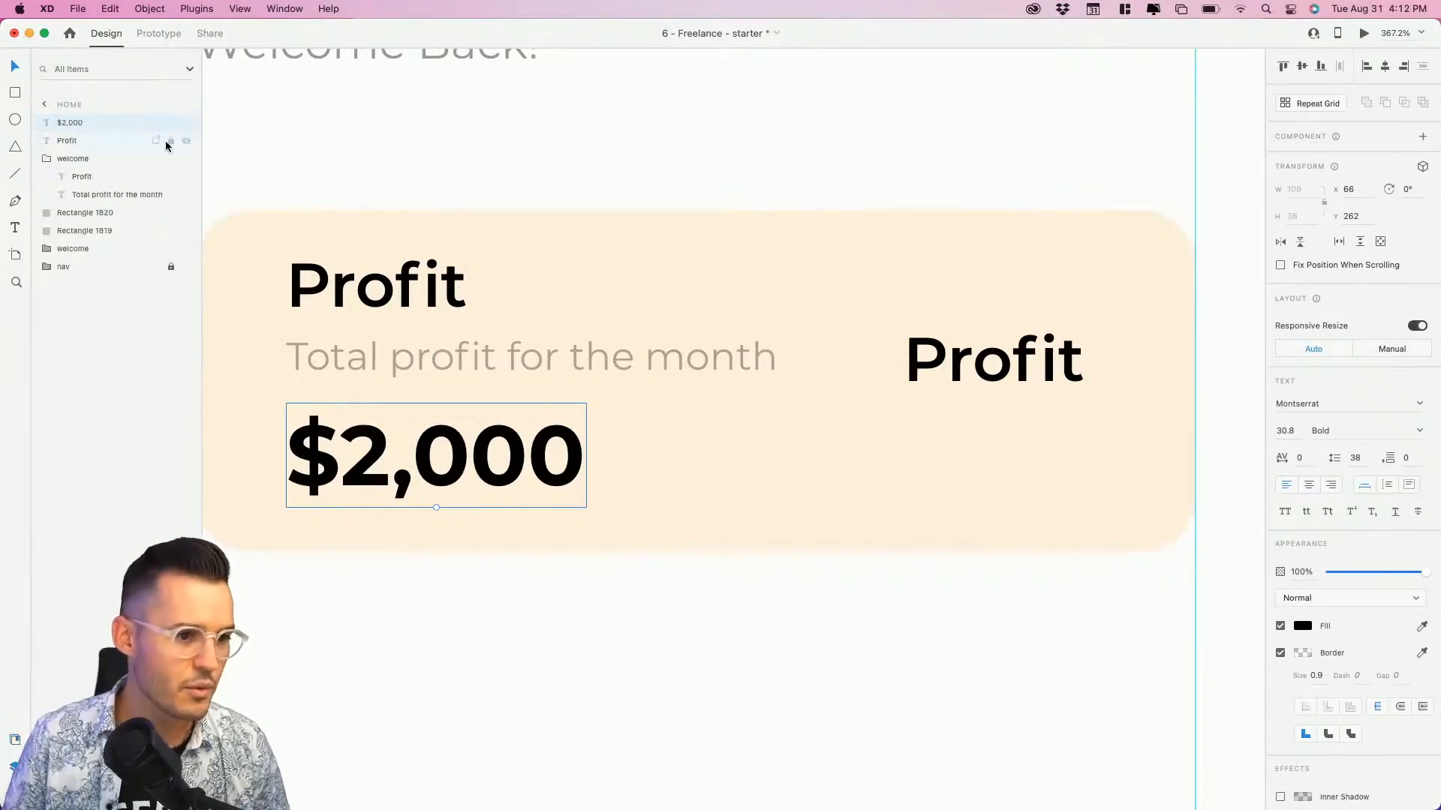
{"action": "left_click_drag", "start_coordinate": [88, 121], "coordinate": [89, 203]}
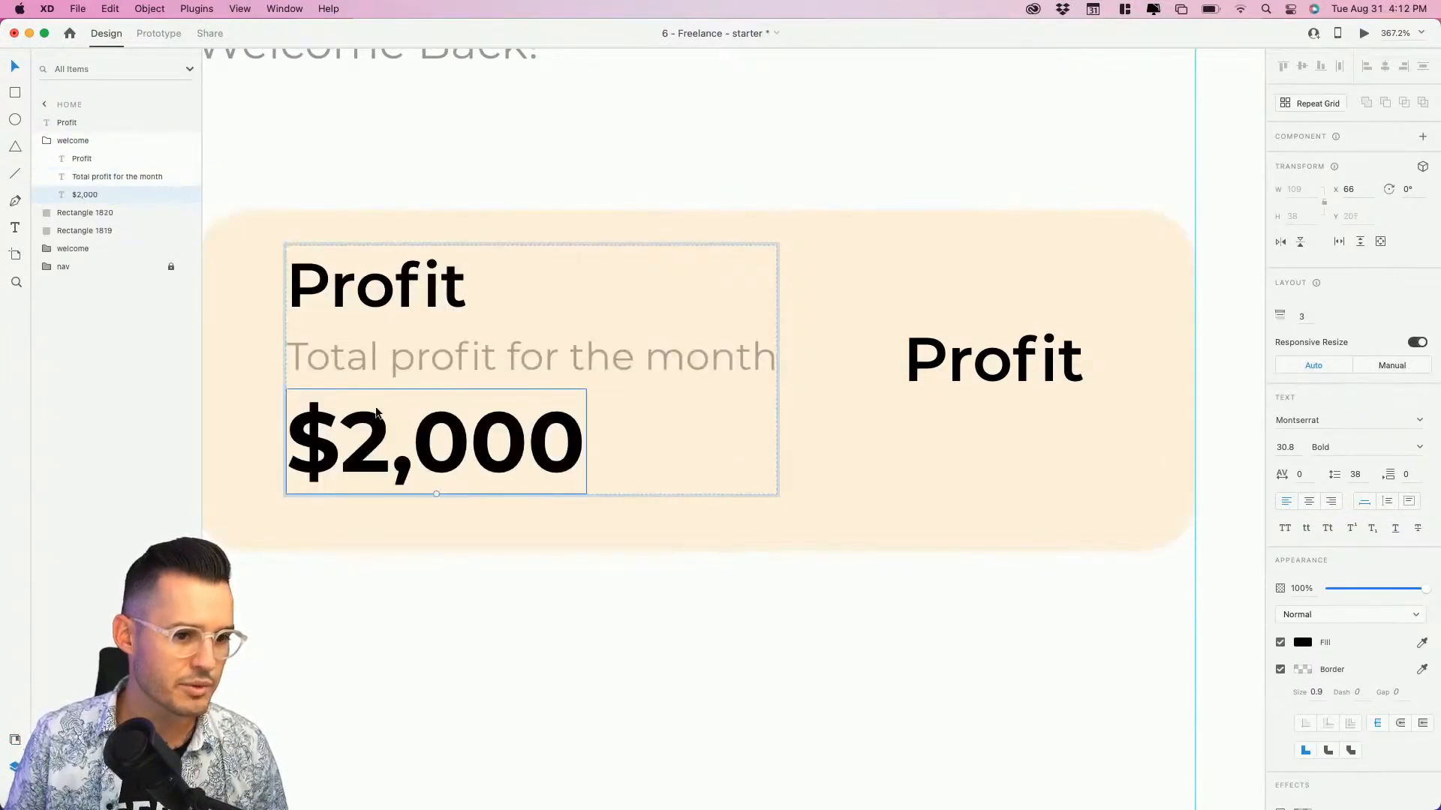
Set the stack spacing of the card's welcome group to 4.
{"action": "mouse_move", "coordinate": [384, 384]}
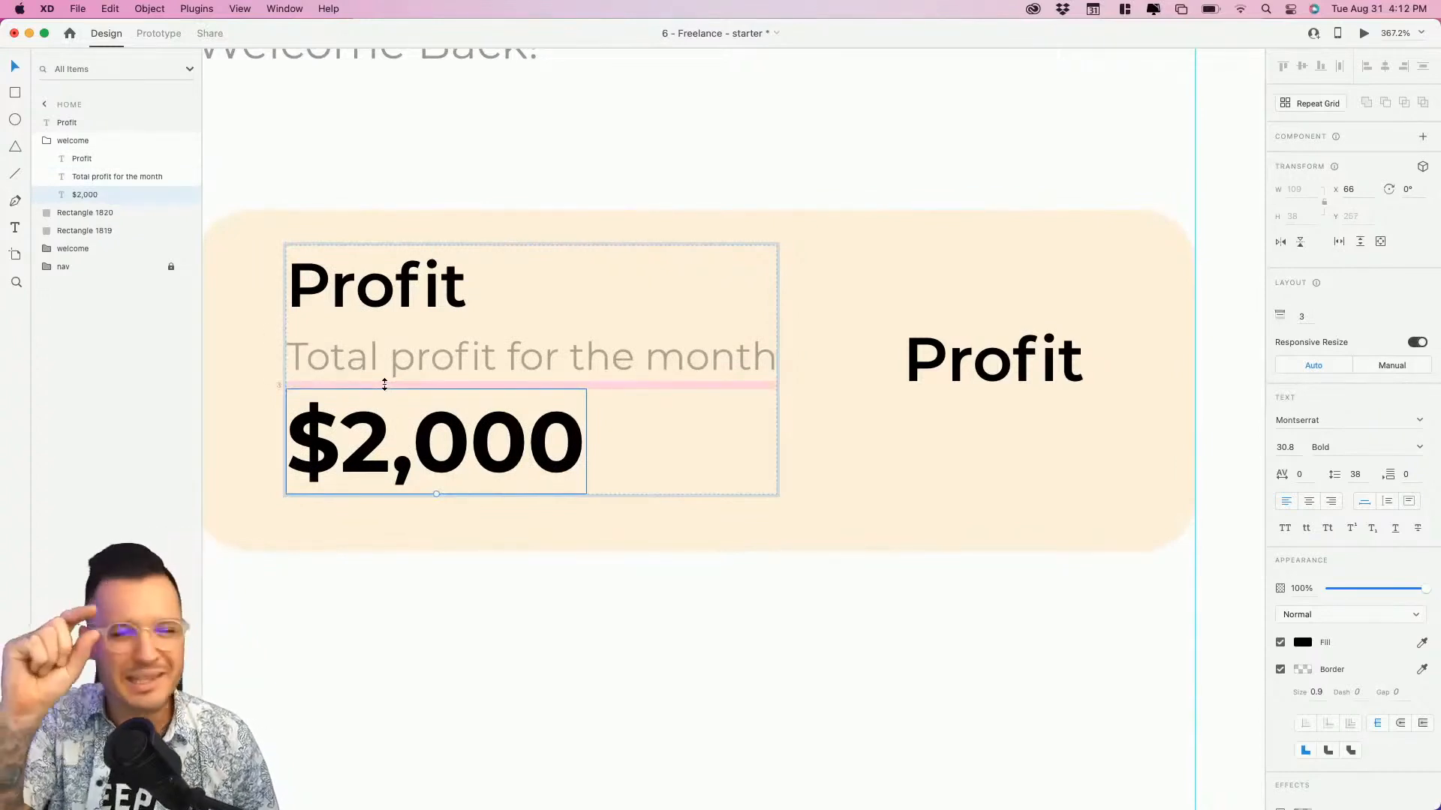
{"action": "left_click", "coordinate": [71, 142]}
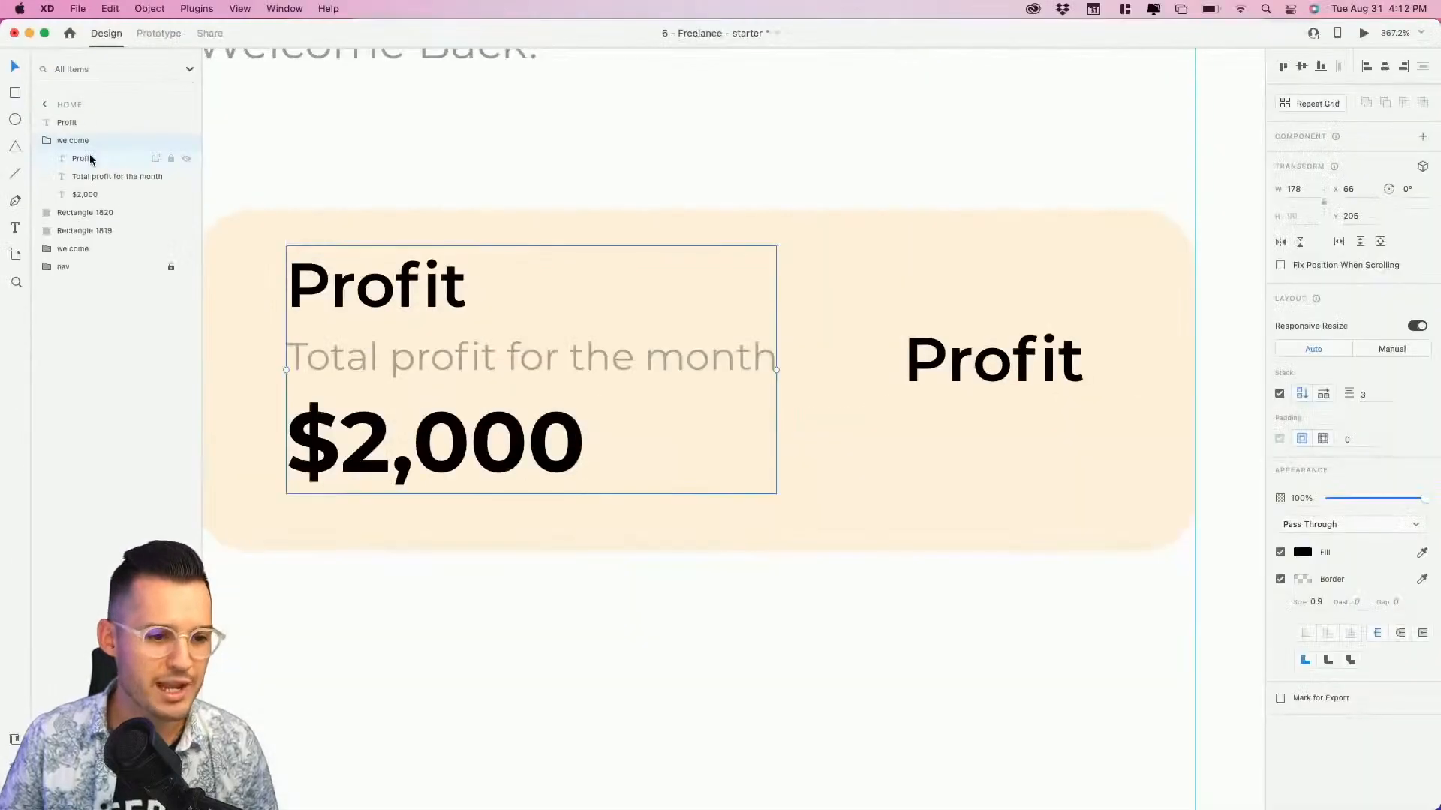
{"action": "left_click", "coordinate": [1360, 396]}
{"action": "key", "text": "Up"}
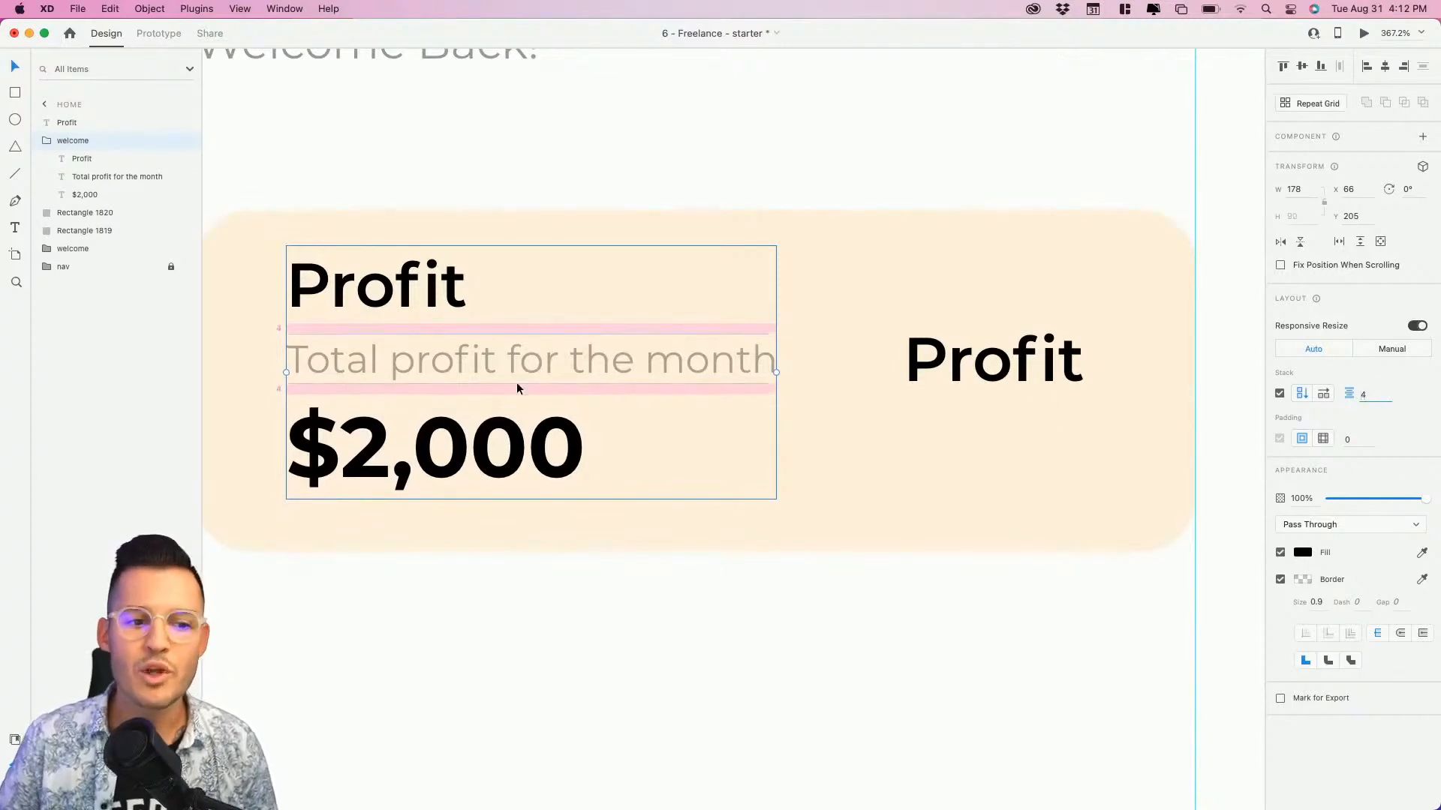
Increase only the gap between "Total profit for the month" and "$2,000" to about 8.
{"action": "left_click", "coordinate": [597, 397]}
{"action": "left_click", "coordinate": [594, 372]}
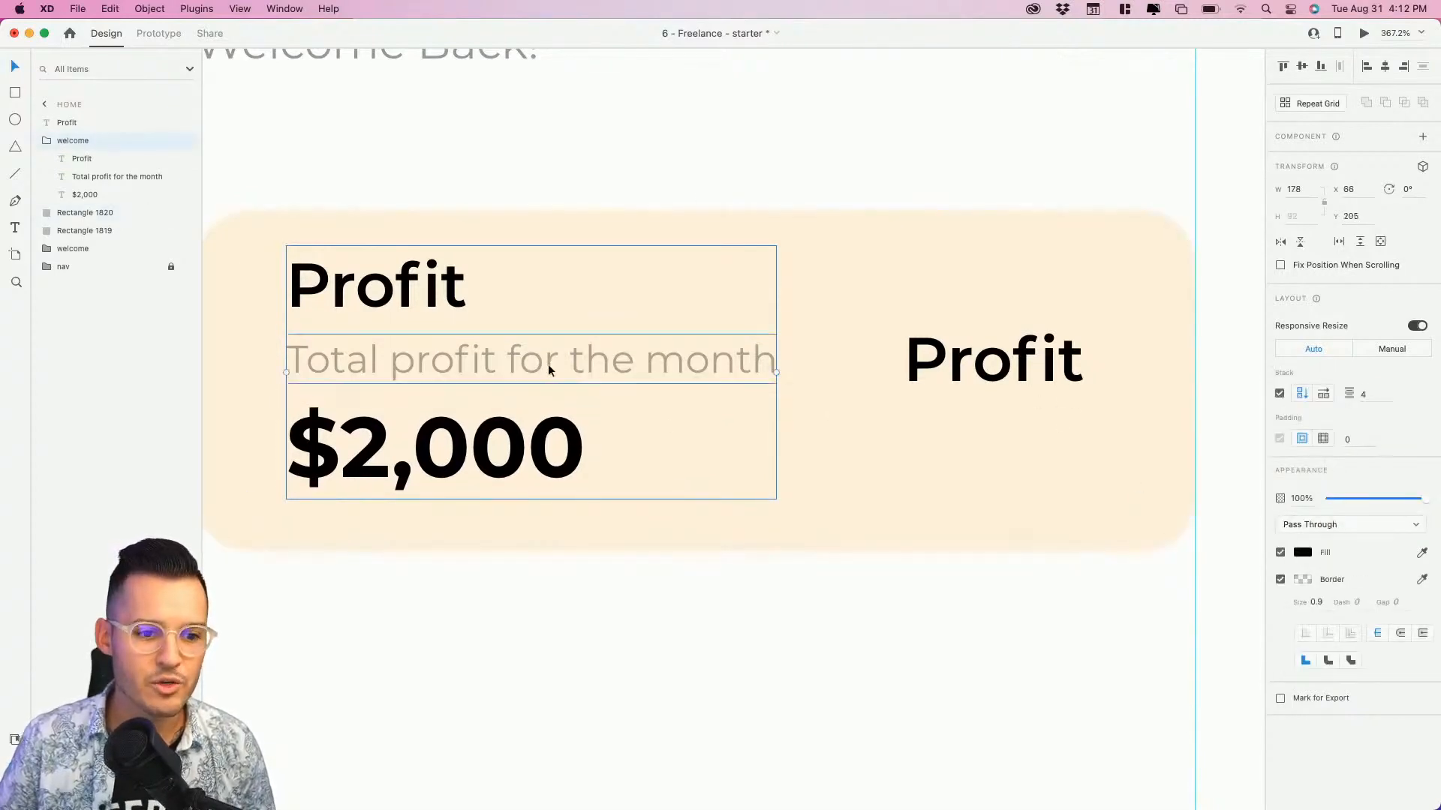
{"action": "double_click", "coordinate": [532, 420]}
{"action": "left_click_drag", "start_coordinate": [522, 390], "coordinate": [523, 402]}
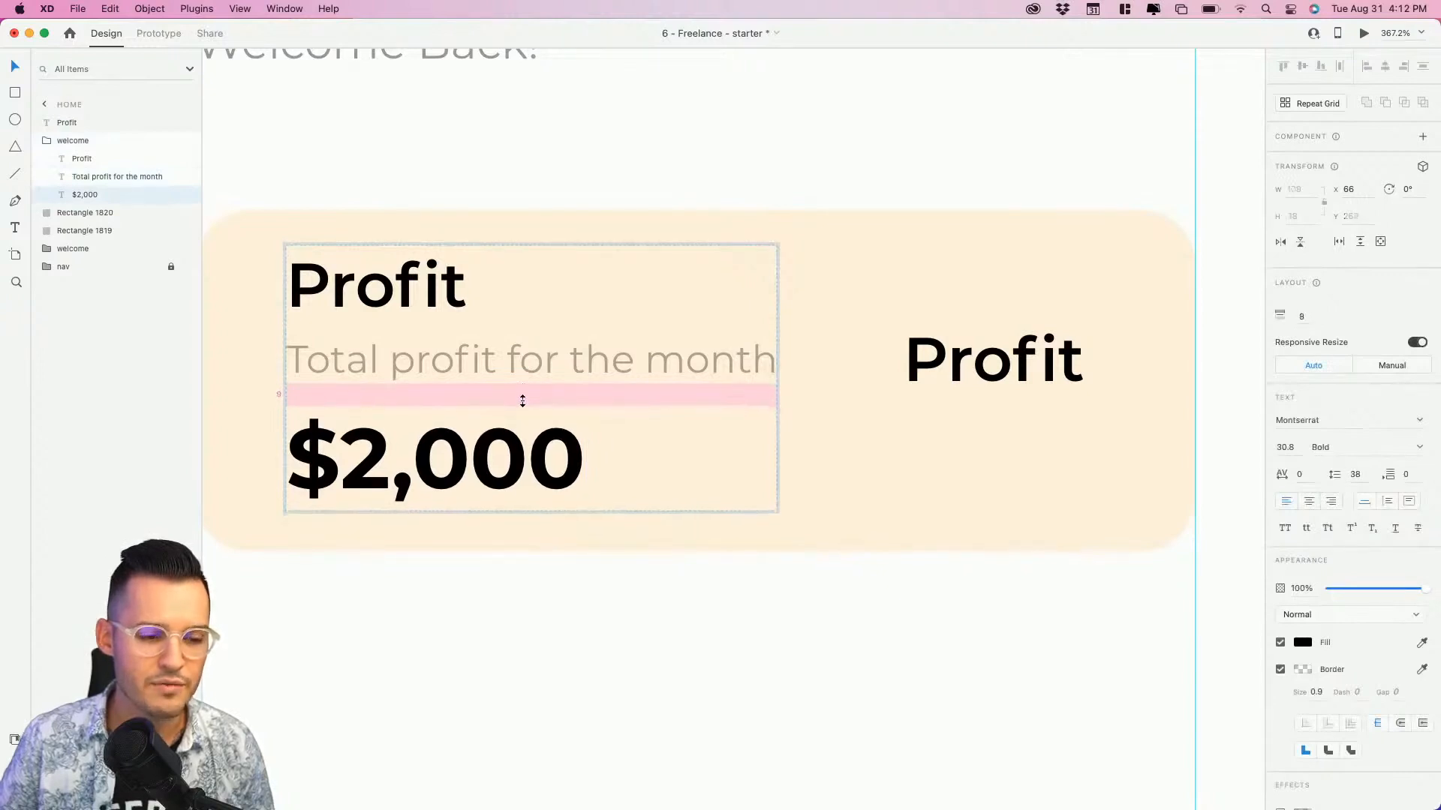
{"action": "left_click", "coordinate": [539, 511]}
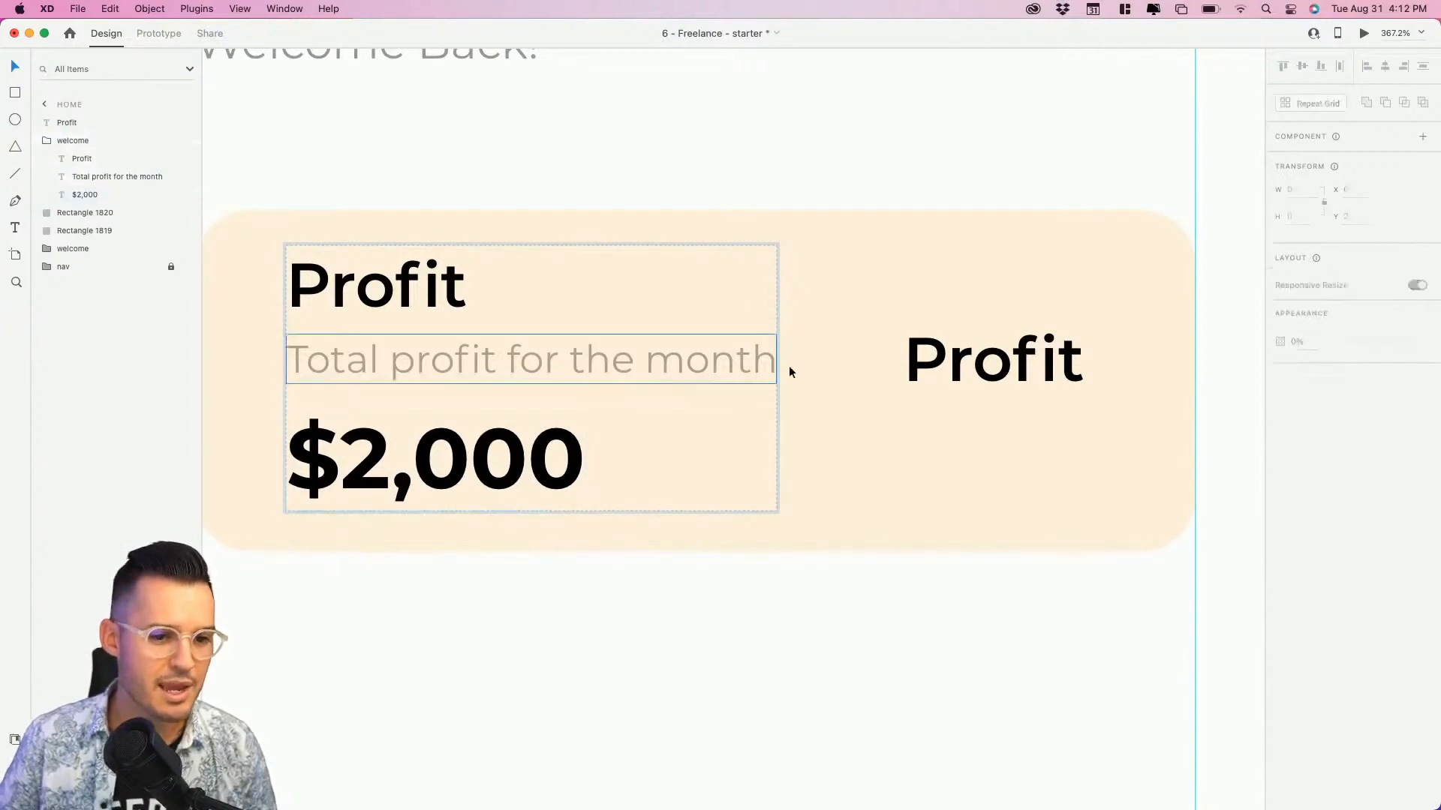
Vertically center the welcome text group on the pale orange card rectangle.
{"action": "left_click", "coordinate": [870, 321]}
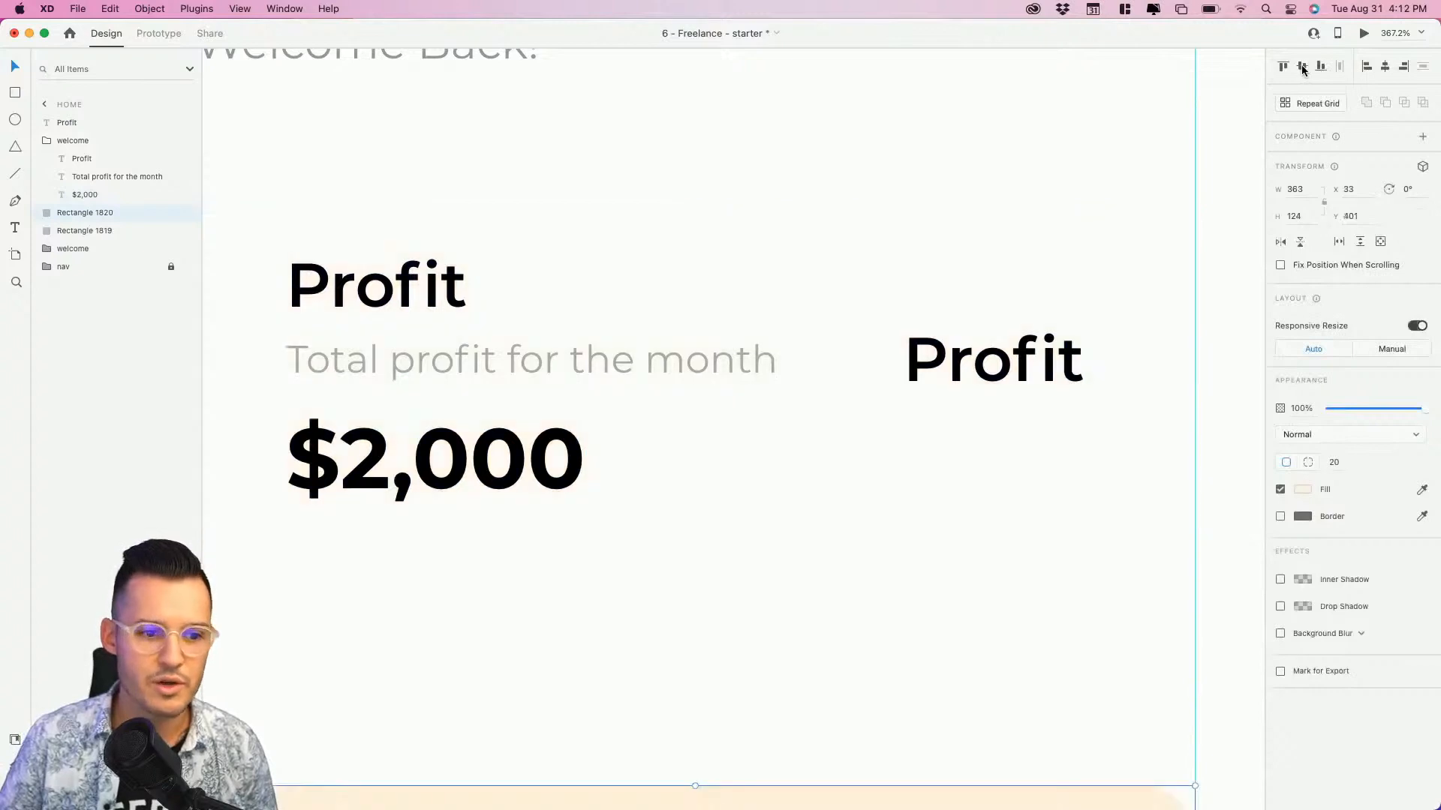
{"action": "left_click", "coordinate": [439, 347], "text": "shift"}
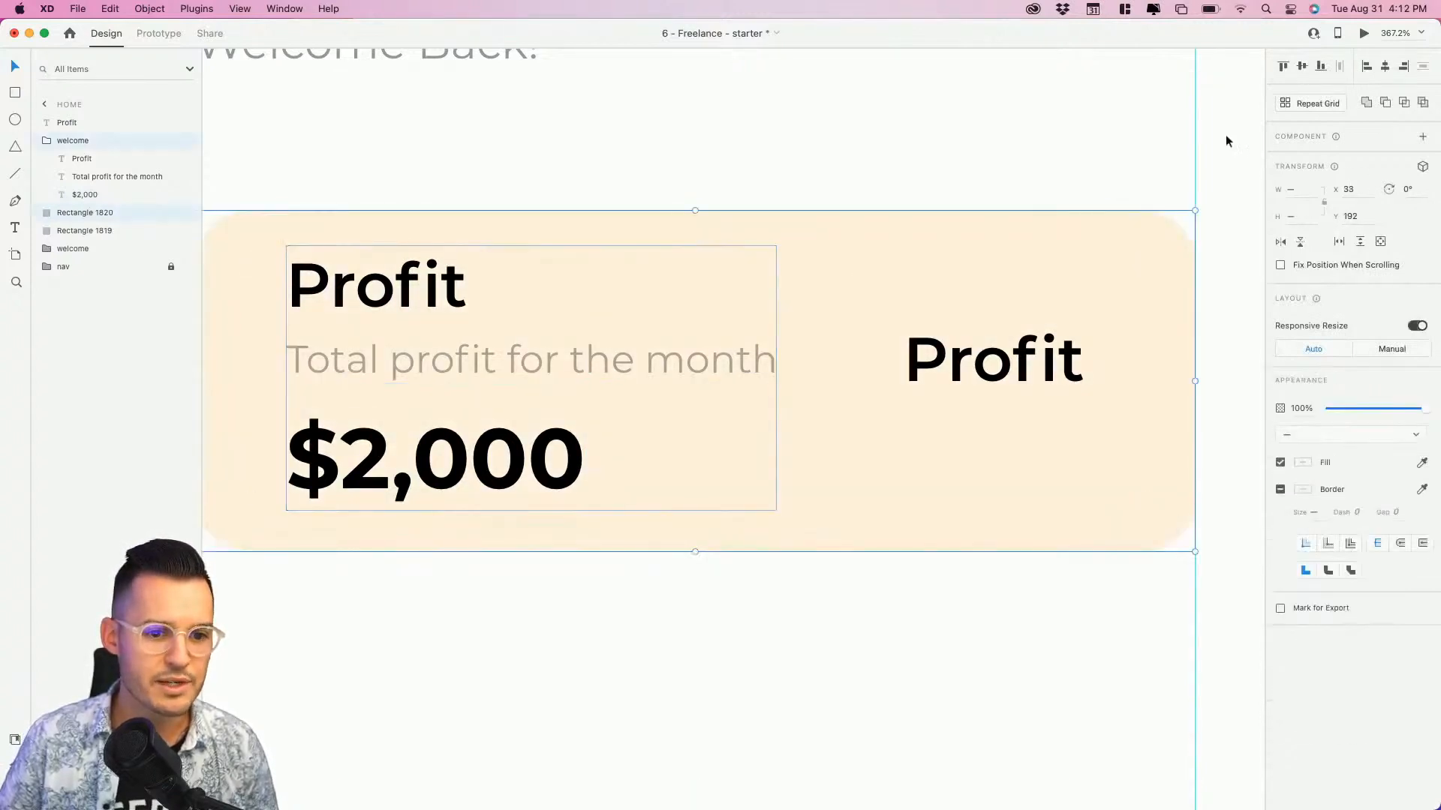
{"action": "left_click", "coordinate": [1305, 68]}
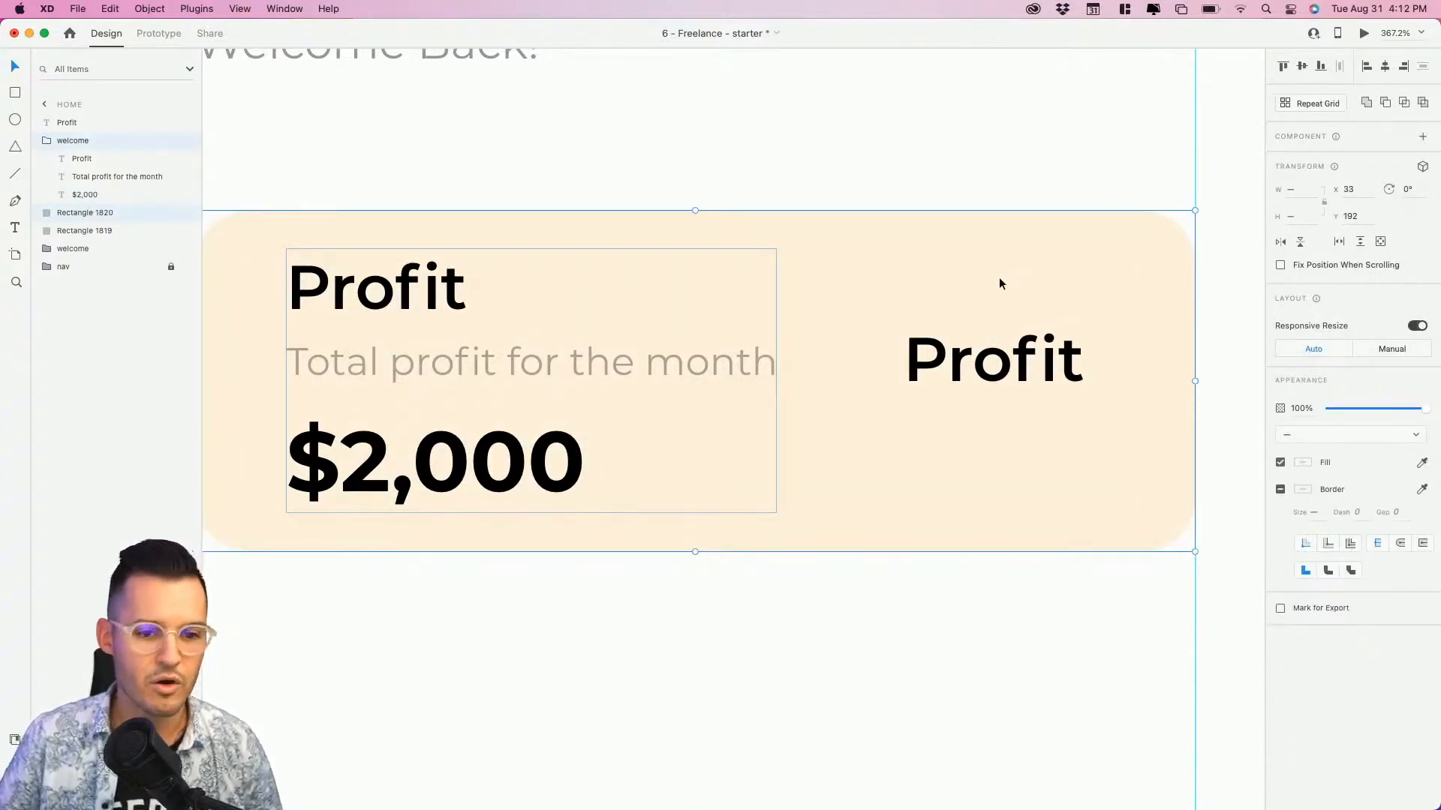
{"action": "left_click", "coordinate": [631, 653]}
Shift the card's welcome text group slightly left to about X 64, keeping it vertically centered.
{"action": "left_click_drag", "start_coordinate": [652, 664], "coordinate": [847, 674]}
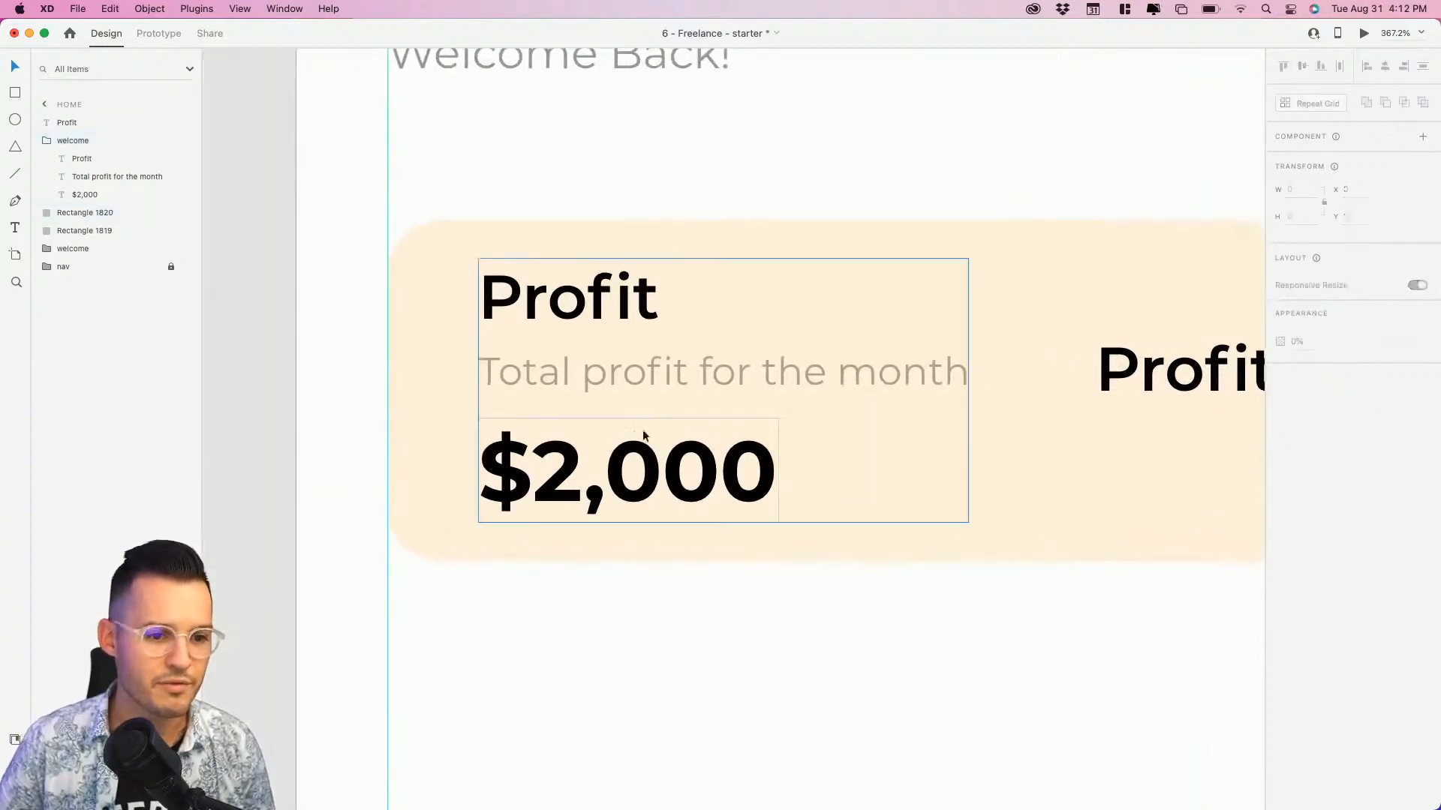
{"action": "left_click_drag", "start_coordinate": [578, 373], "coordinate": [557, 372]}
{"action": "key", "text": "shift+Right"}
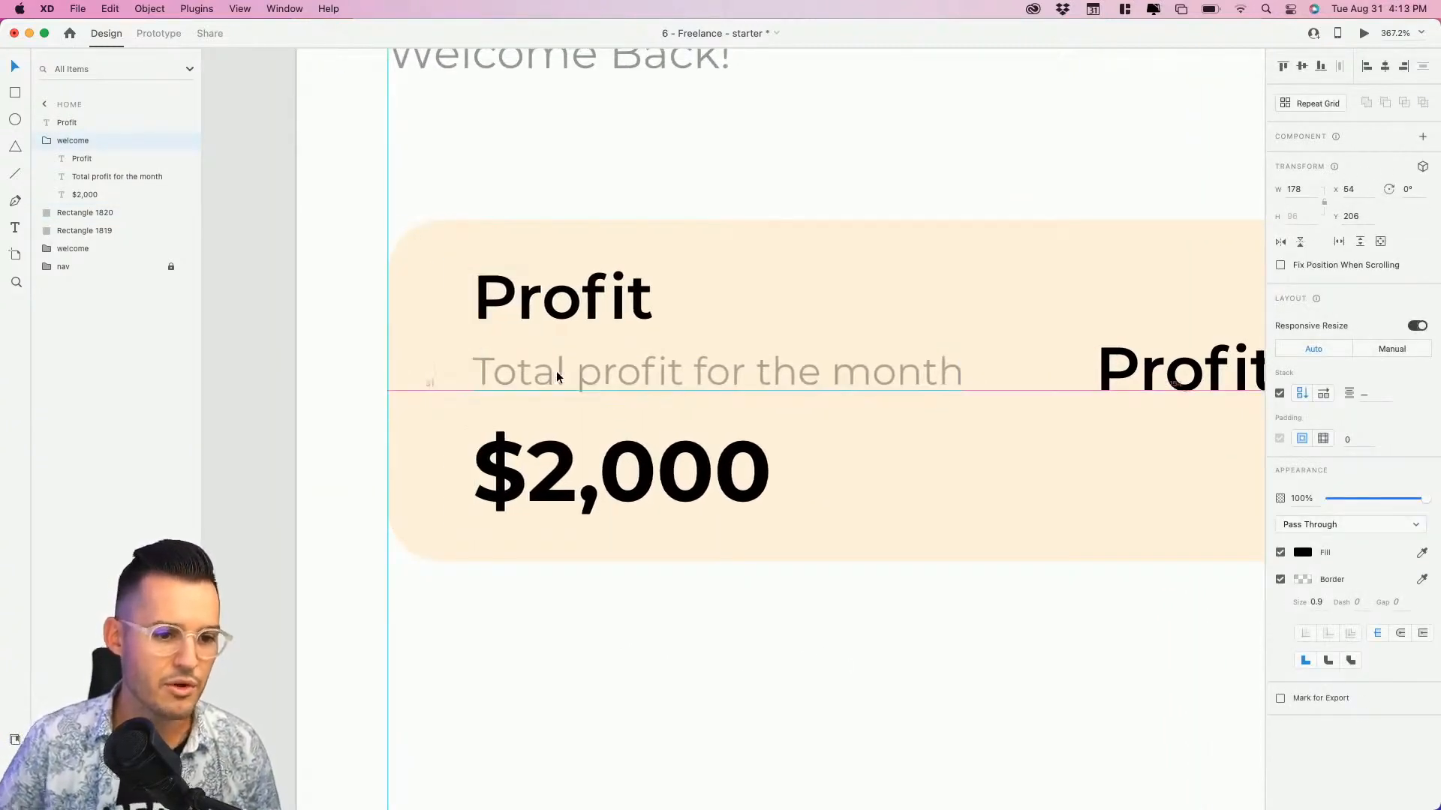
Select the loose "Profit" text near the card's right edge.
{"action": "left_click_drag", "start_coordinate": [852, 654], "coordinate": [729, 619]}
{"action": "scroll", "coordinate": [958, 563], "scroll_direction": "right", "scroll_amount": 3}
{"action": "left_click", "coordinate": [959, 381]}
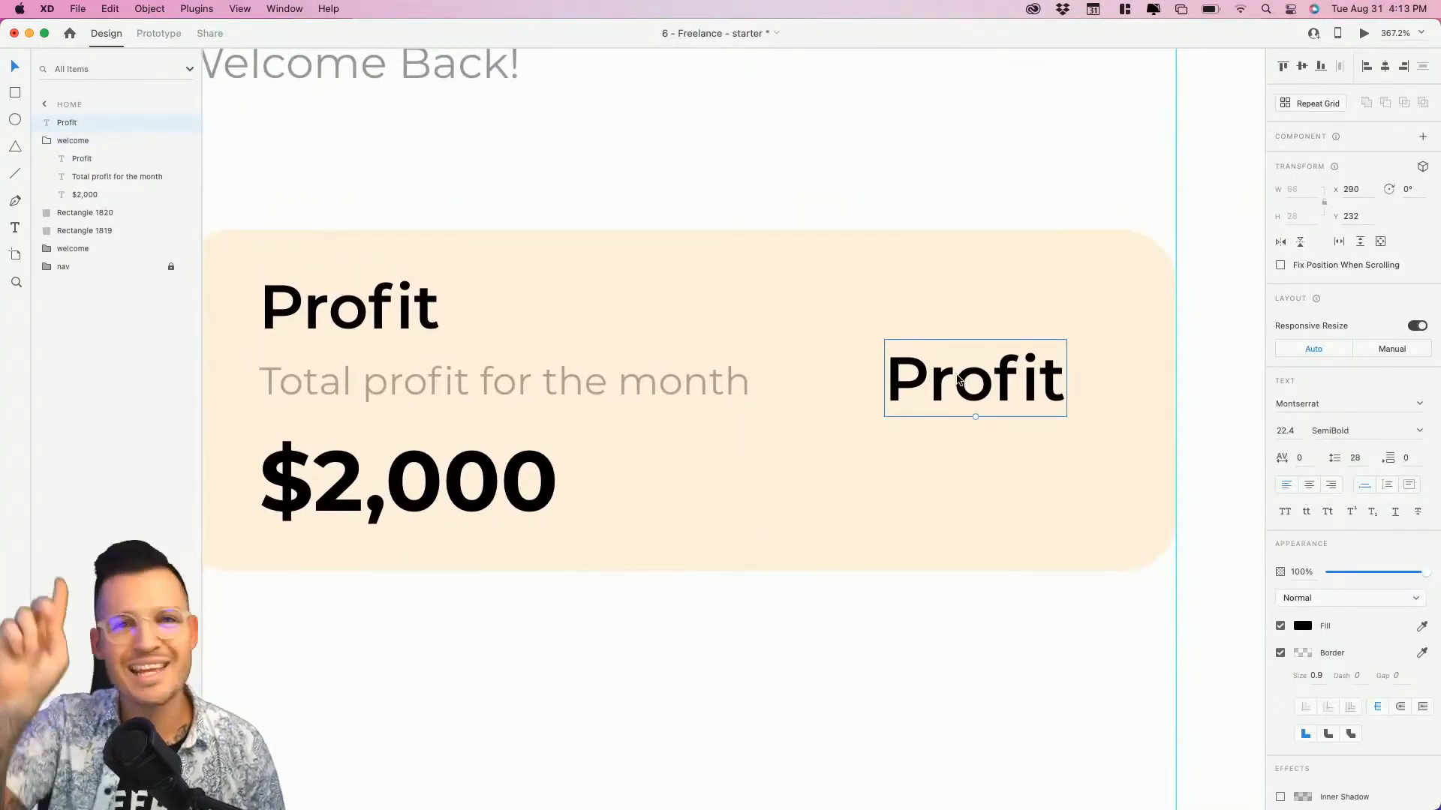
Change the duplicated "Profit" text on the right side of the card to "45%".
{"action": "double_click", "coordinate": [958, 379]}
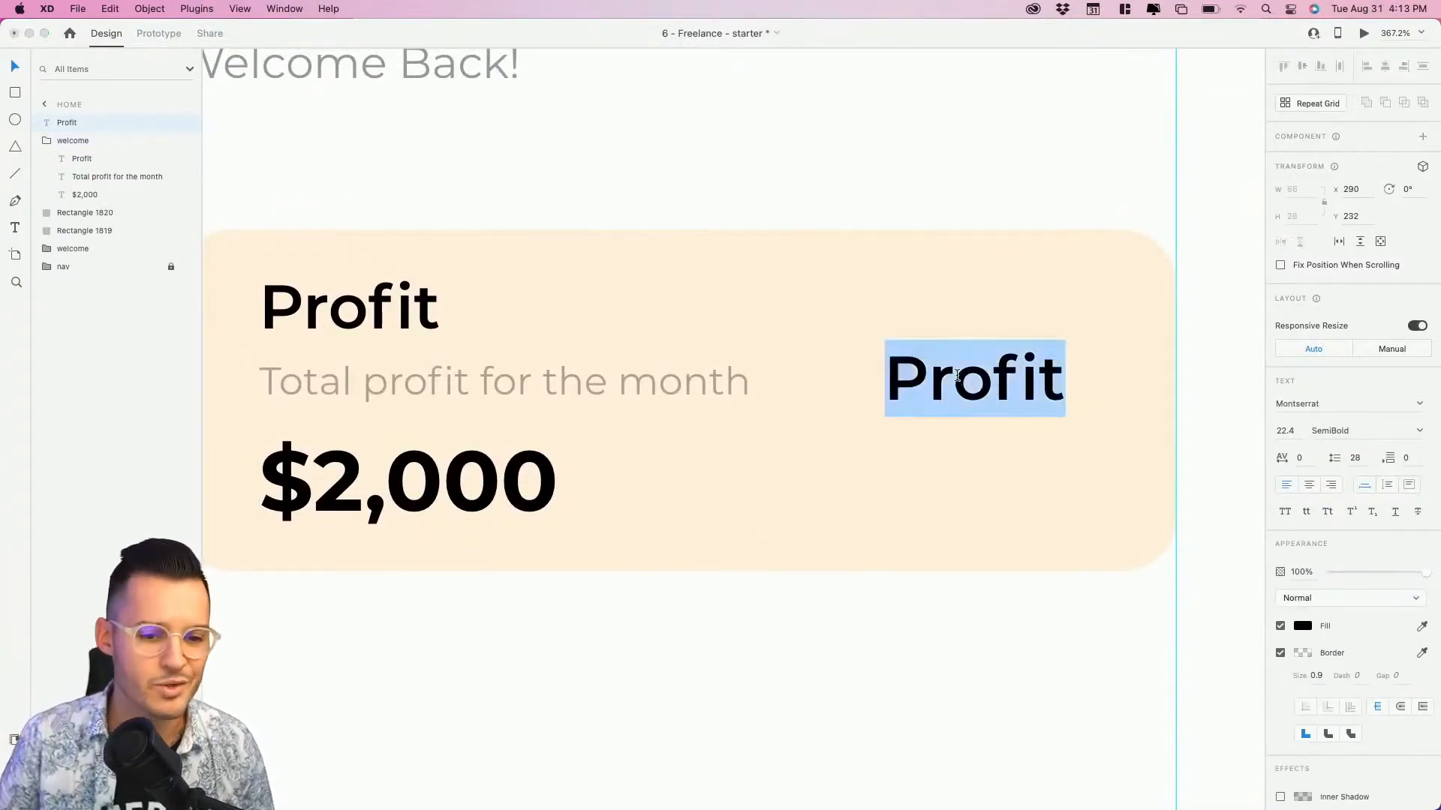
{"action": "type", "text": "45%"}
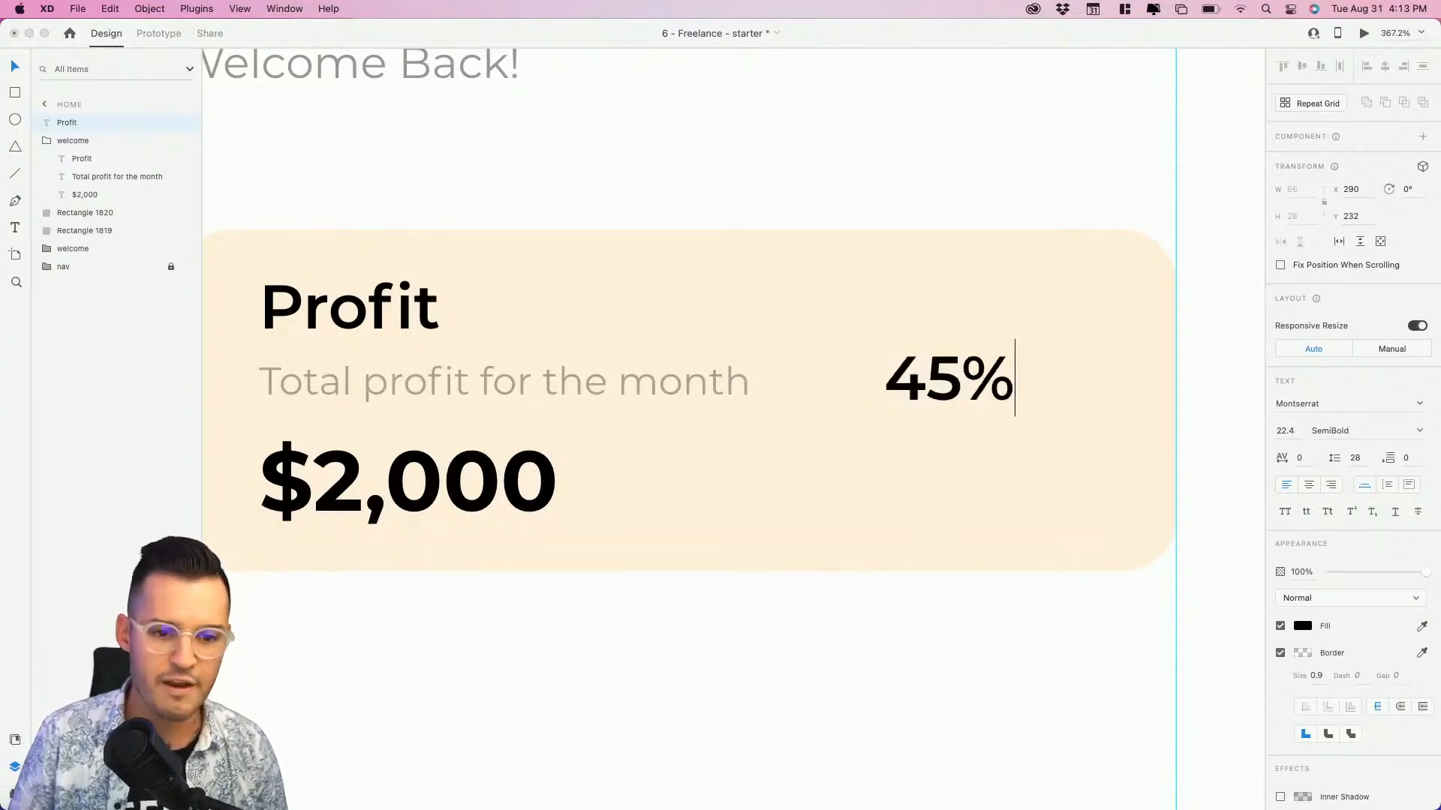
{"action": "key", "text": "Escape"}
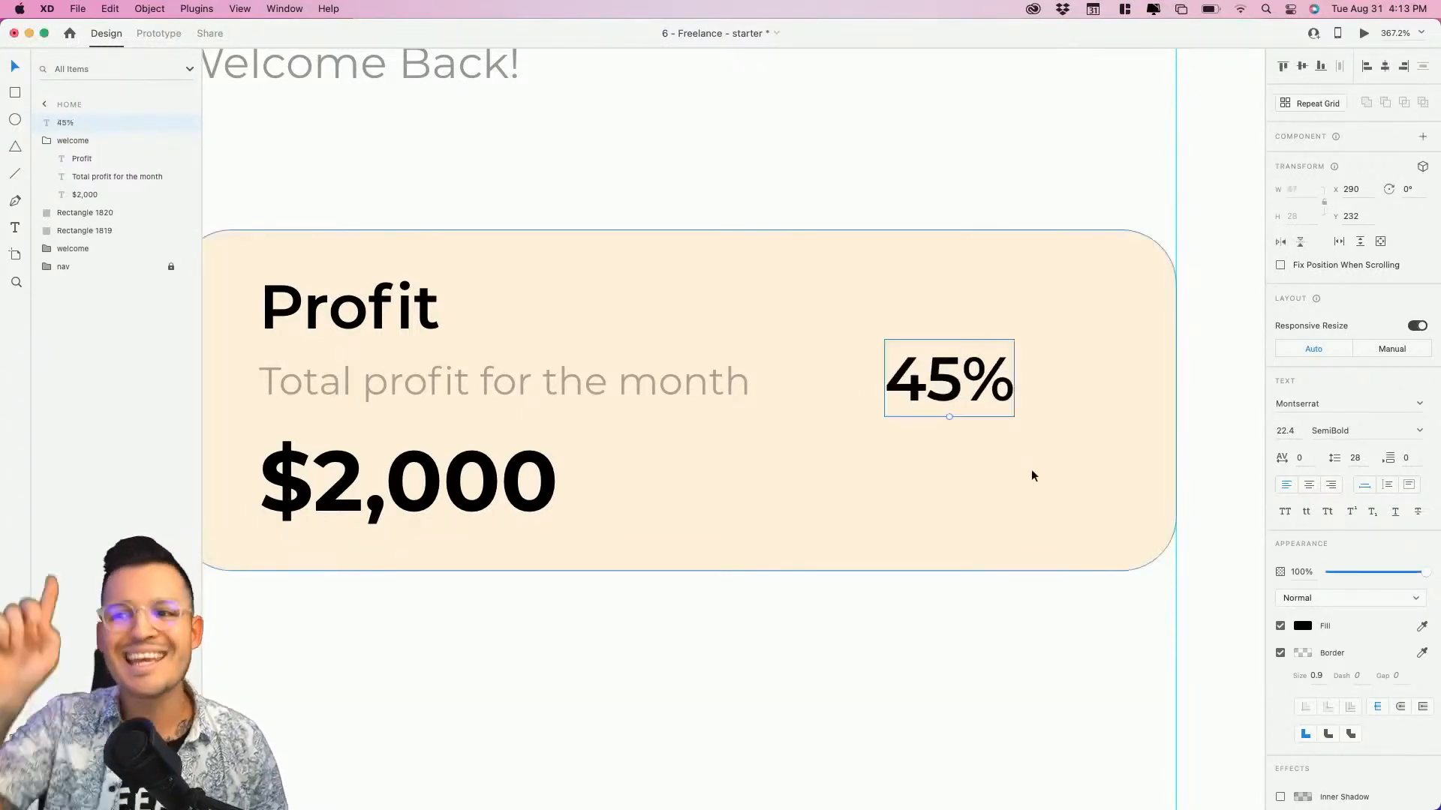
Draw a circle about 86 by 86 over the 45% text and turn off its fill.
{"action": "scroll", "coordinate": [1019, 443], "scroll_direction": "right", "scroll_amount": 2}
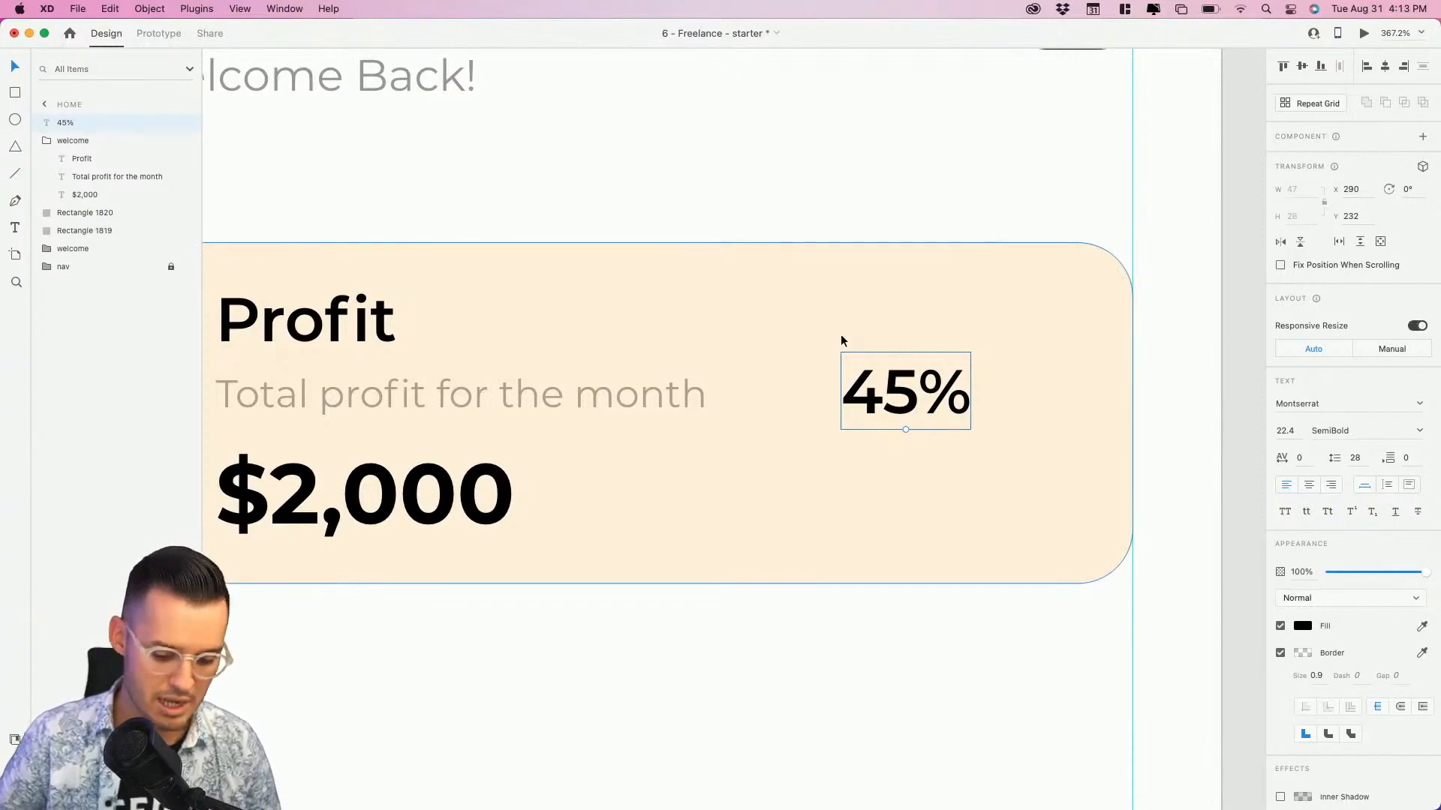
{"action": "key", "text": "e"}
{"action": "left_click_drag", "start_coordinate": [813, 302], "coordinate": [1071, 542]}
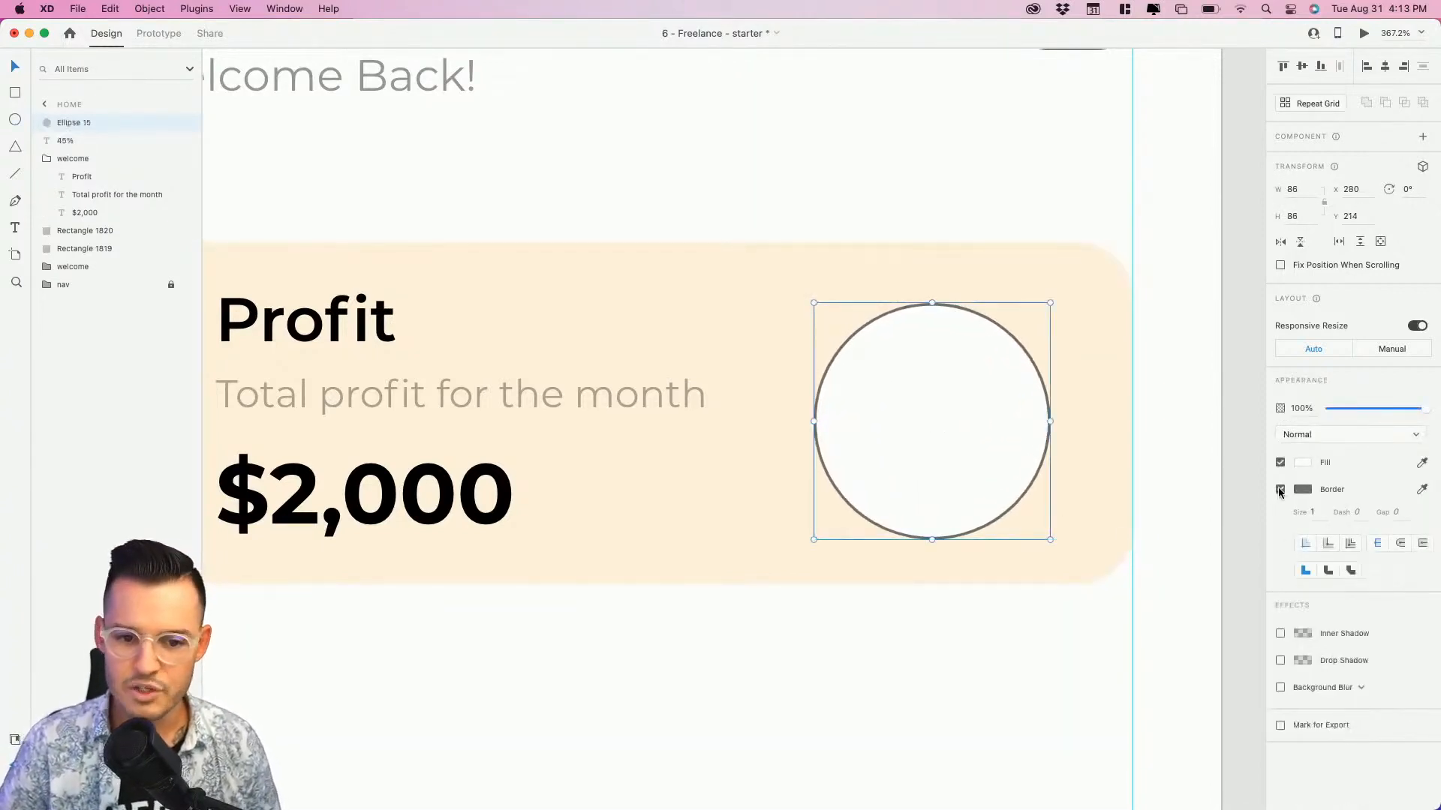
{"action": "left_click", "coordinate": [1281, 463]}
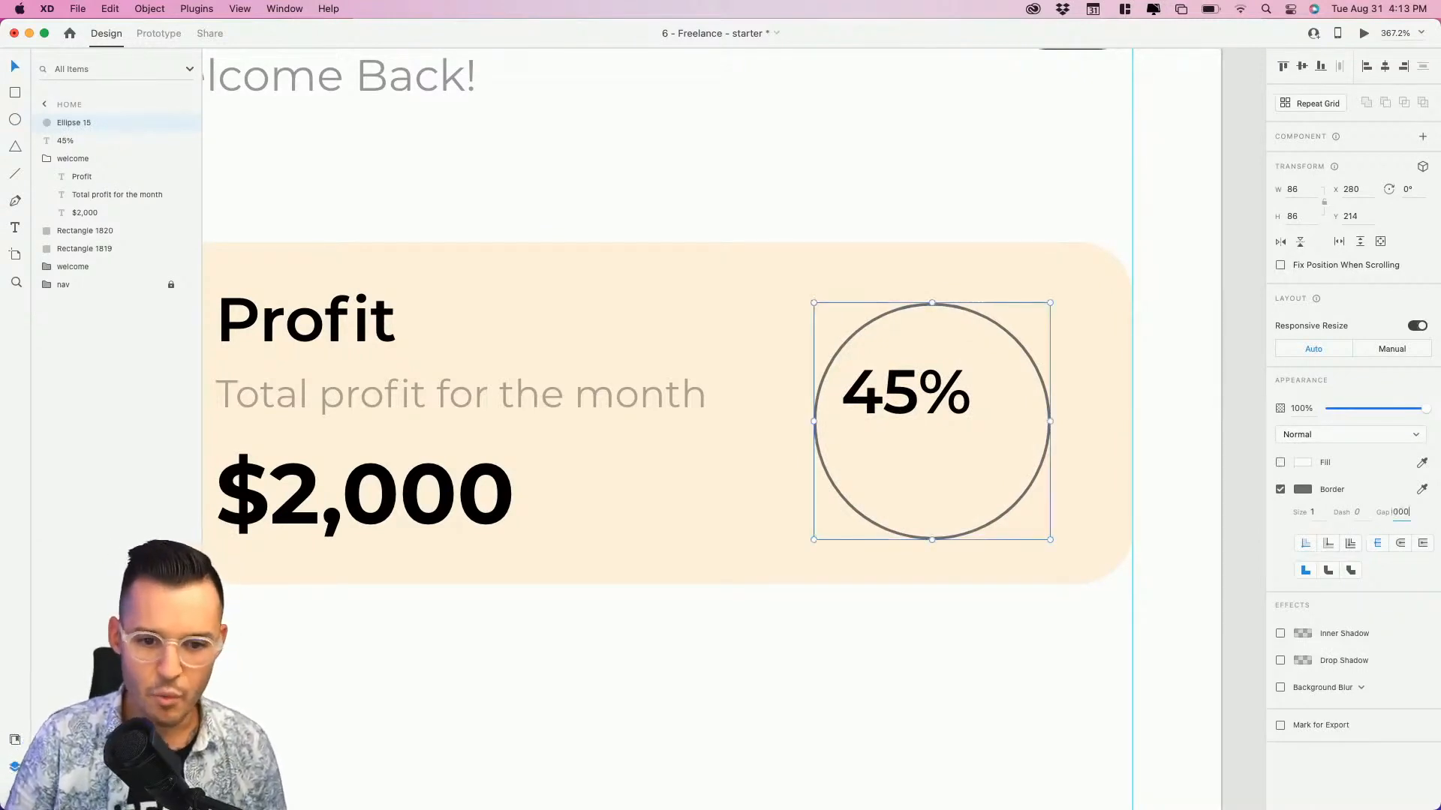
Set the gap of the circle's border to 1000.
{"action": "key", "text": "Return"}
{"action": "left_click", "coordinate": [1407, 517]}
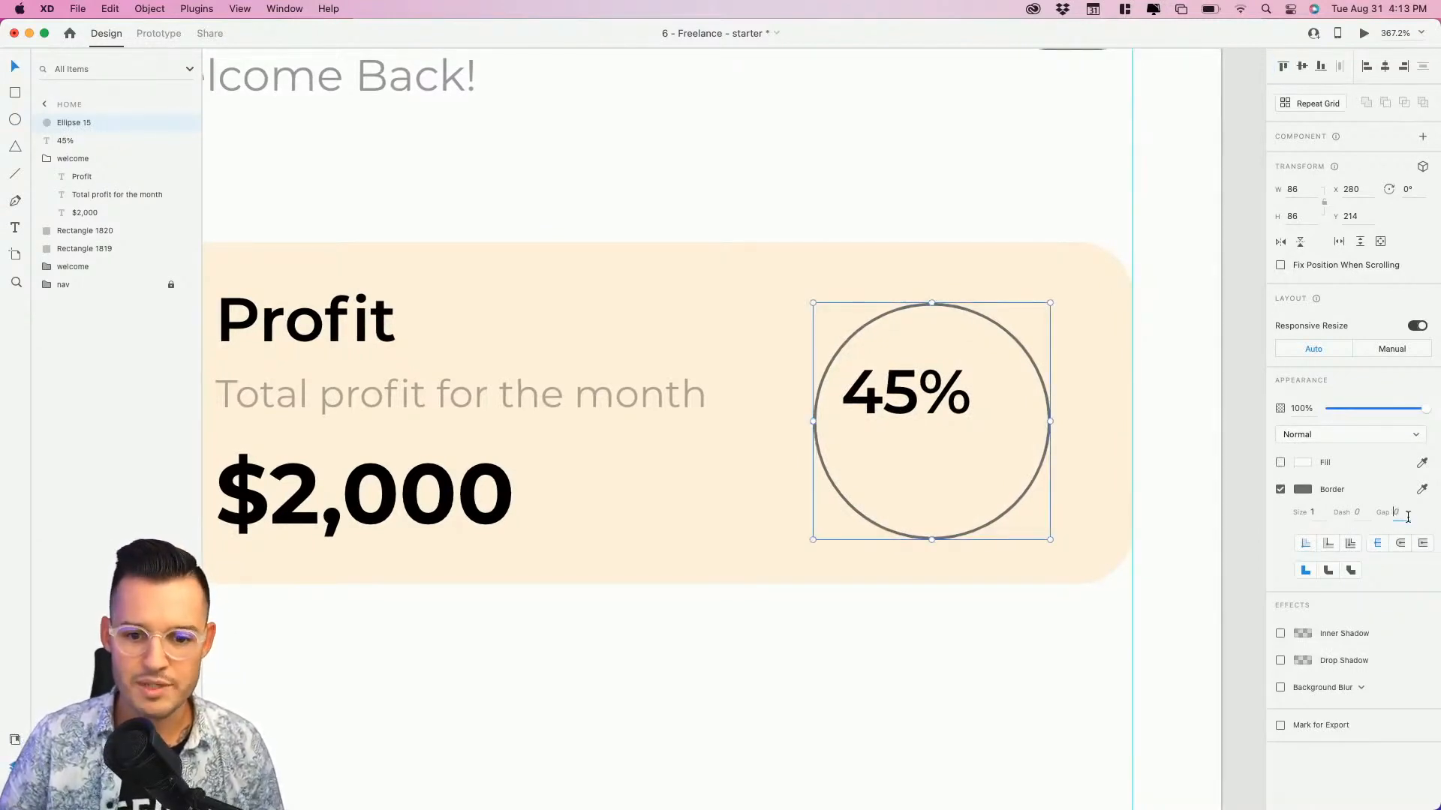
{"action": "type", "text": "1000"}
{"action": "key", "text": "Return"}
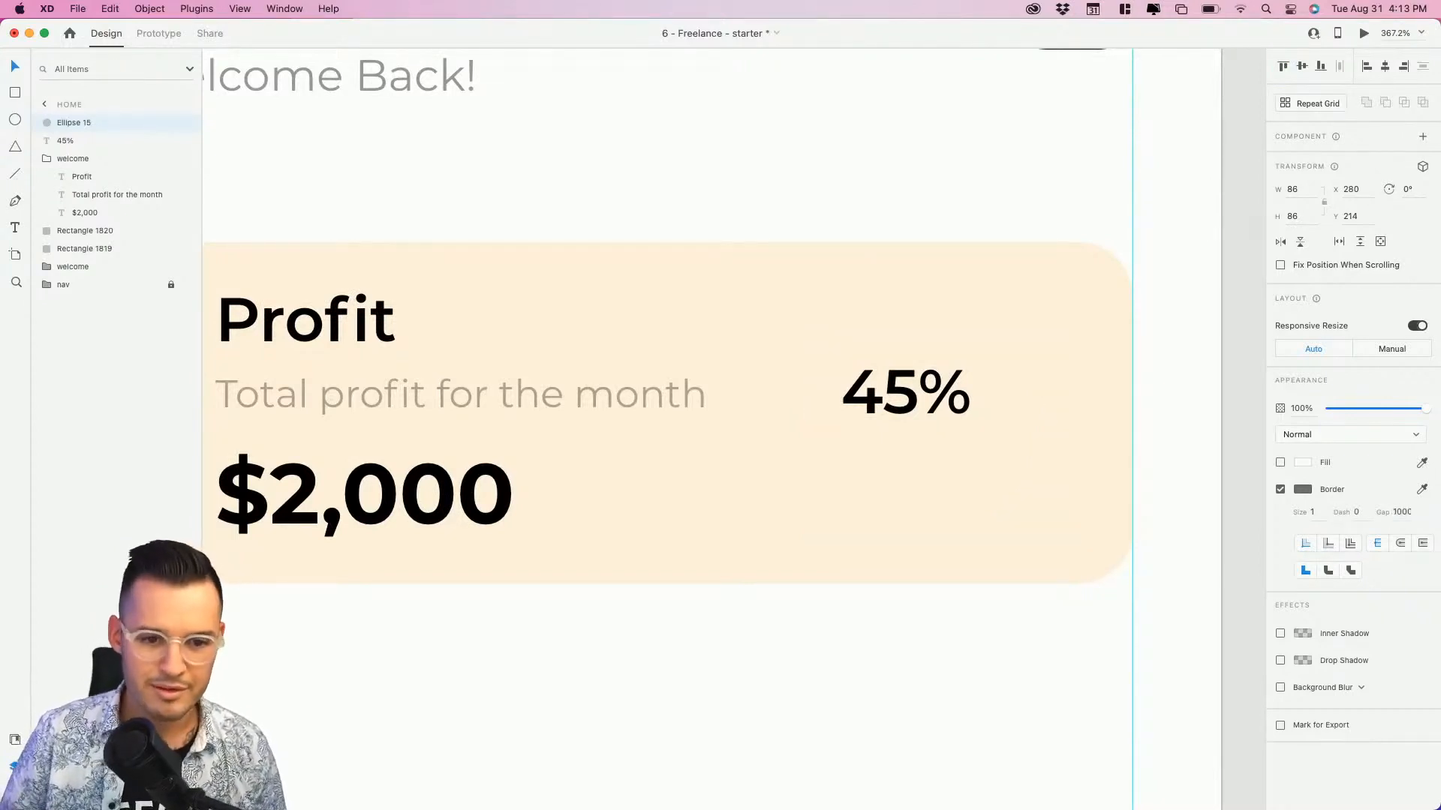
Increase the dash of the circle's border to 172 to form a partial progress ring.
{"action": "type", "text": "2"}
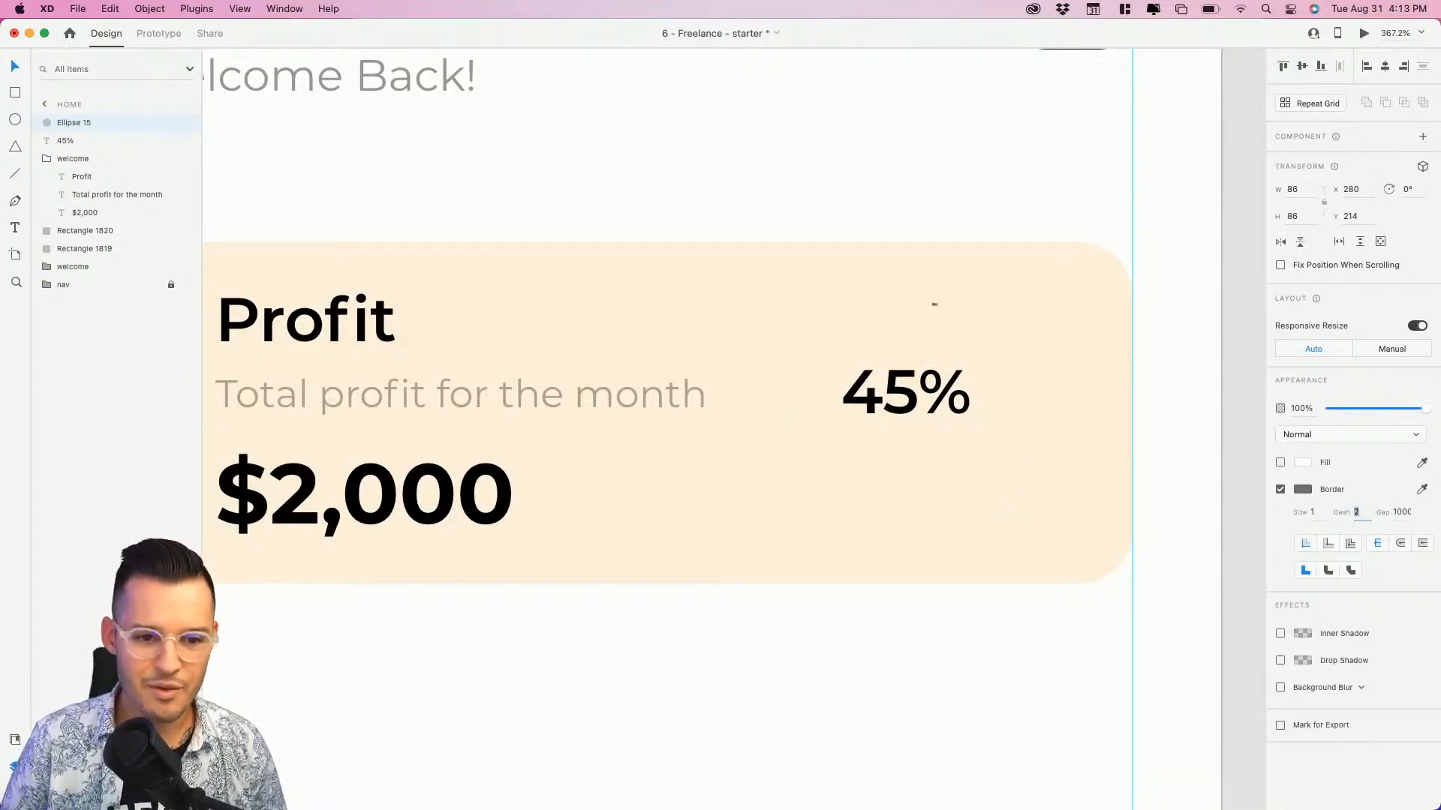
{"action": "key", "text": "shift+Up"}
{"action": "key", "text": "shift+Up"}
{"action": "key", "text": "shift+Up"}
{"action": "key", "text": "shift+Up"}
{"action": "key", "text": "shift+Up"}
{"action": "key", "text": "shift+Up"}
{"action": "key", "text": "shift+Up"}
{"action": "key", "text": "shift+Up"}
{"action": "key", "text": "shift+Up"}
{"action": "key", "text": "shift+Up"}
{"action": "key", "text": "shift+Up"}
{"action": "key", "text": "shift+Up"}
{"action": "key", "text": "shift+Up"}
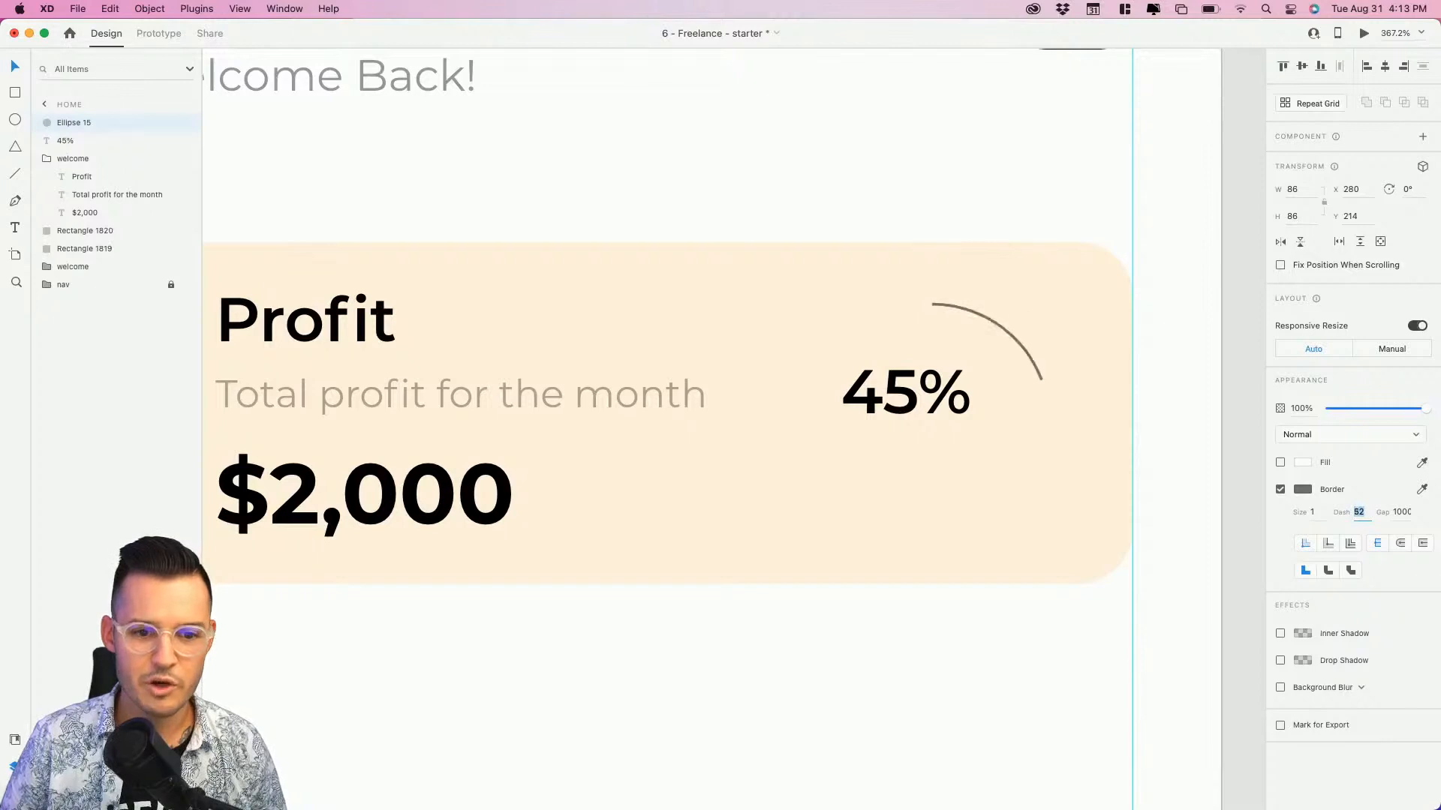
{"action": "key", "text": "shift+Up"}
{"action": "key", "text": "shift+Up"}
{"action": "key", "text": "shift+Up"}
{"action": "key", "text": "shift+Up"}
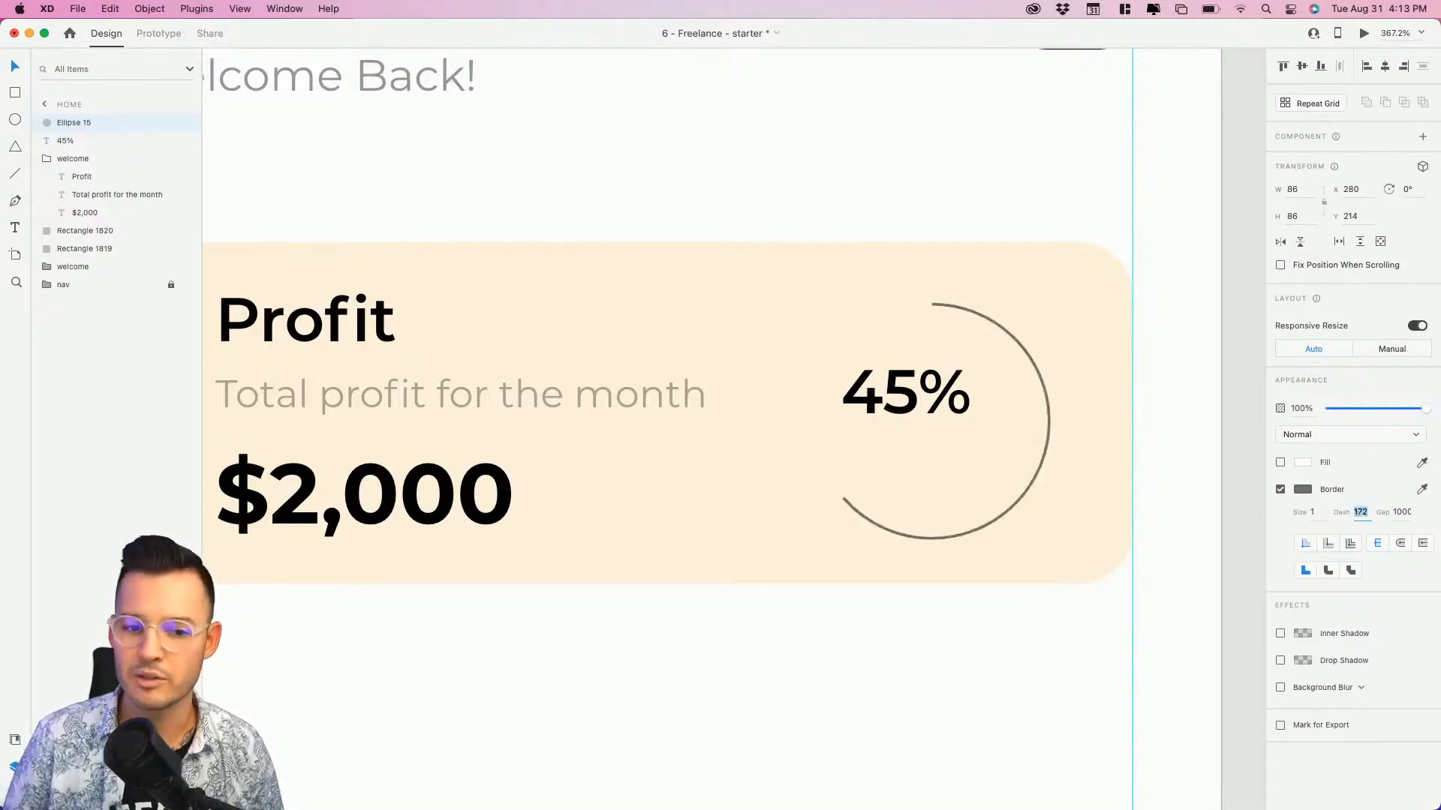
Centre the 45% text and the ring on each other in both directions and move both up to Y 211.
{"action": "left_click", "coordinate": [906, 391]}
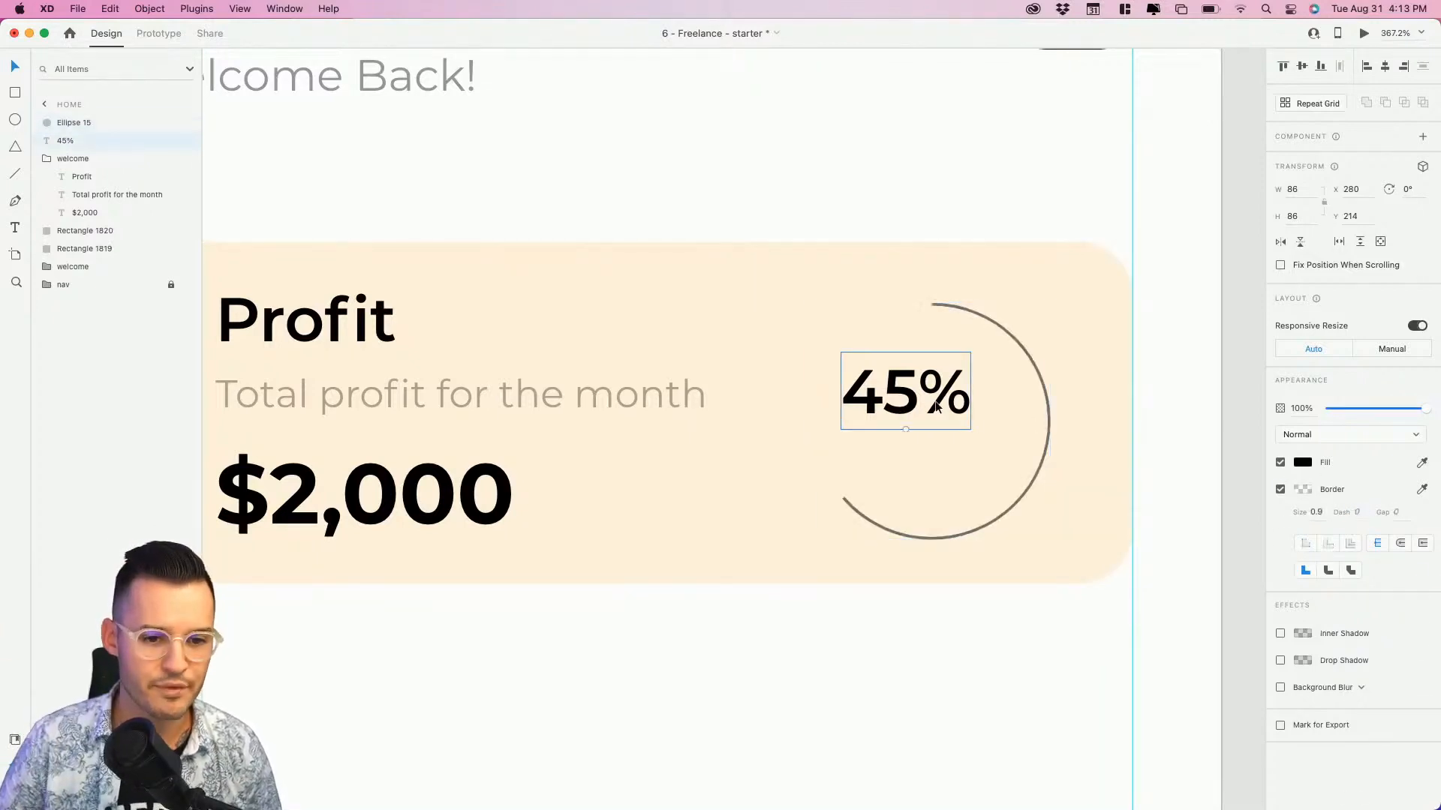
{"action": "left_click", "coordinate": [1027, 361], "text": "shift"}
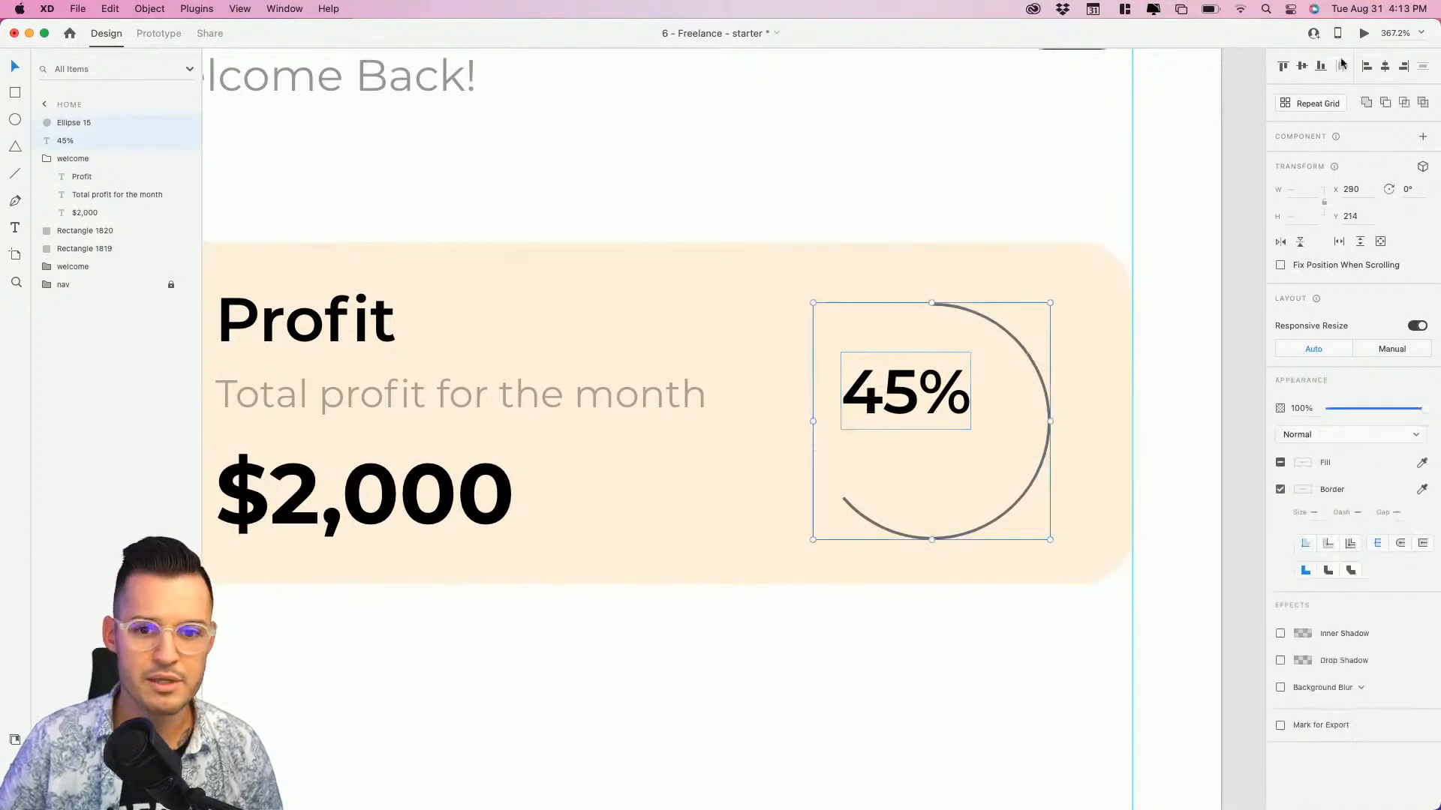
{"action": "left_click", "coordinate": [1385, 66]}
{"action": "left_click", "coordinate": [1302, 66]}
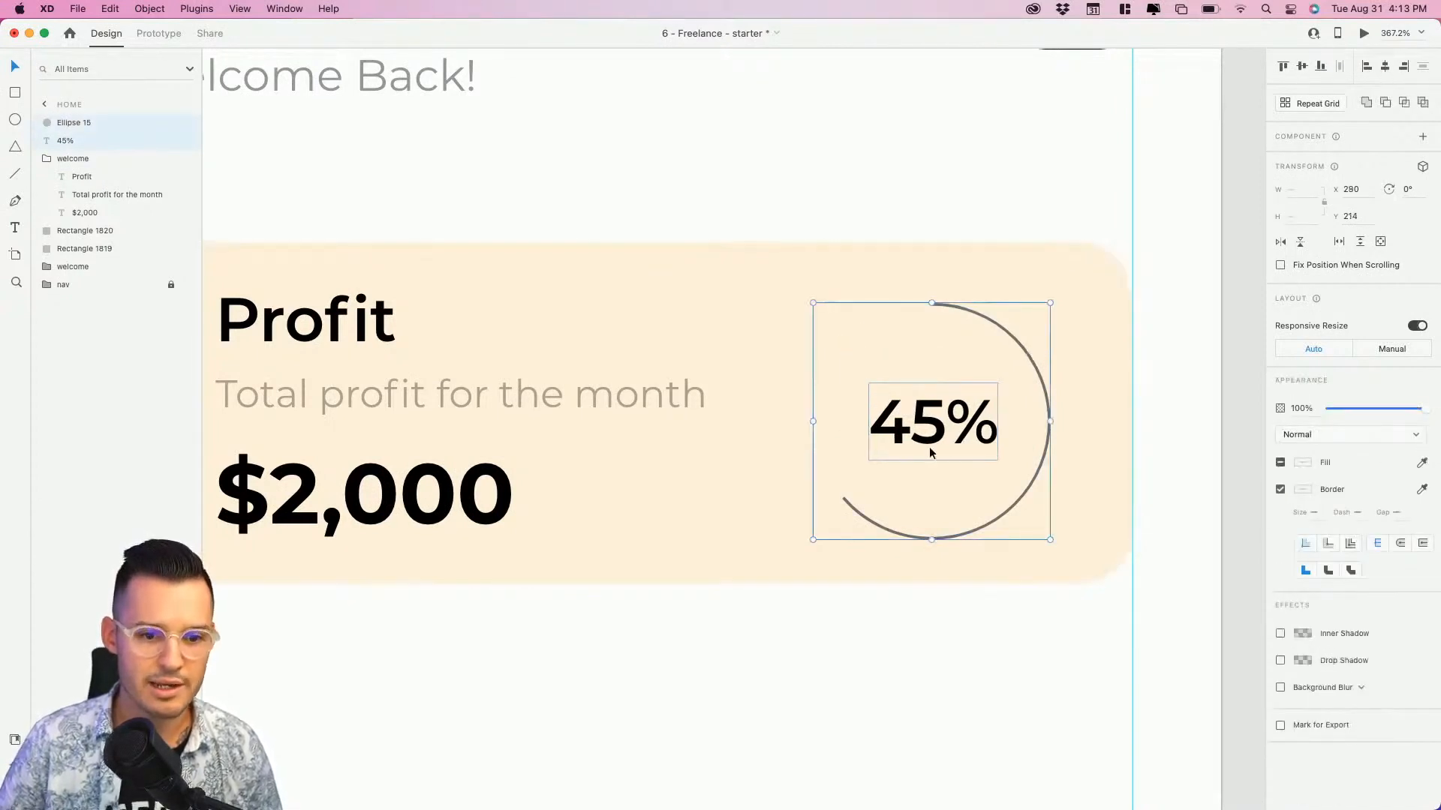
{"action": "left_click_drag", "start_coordinate": [931, 445], "coordinate": [943, 426]}
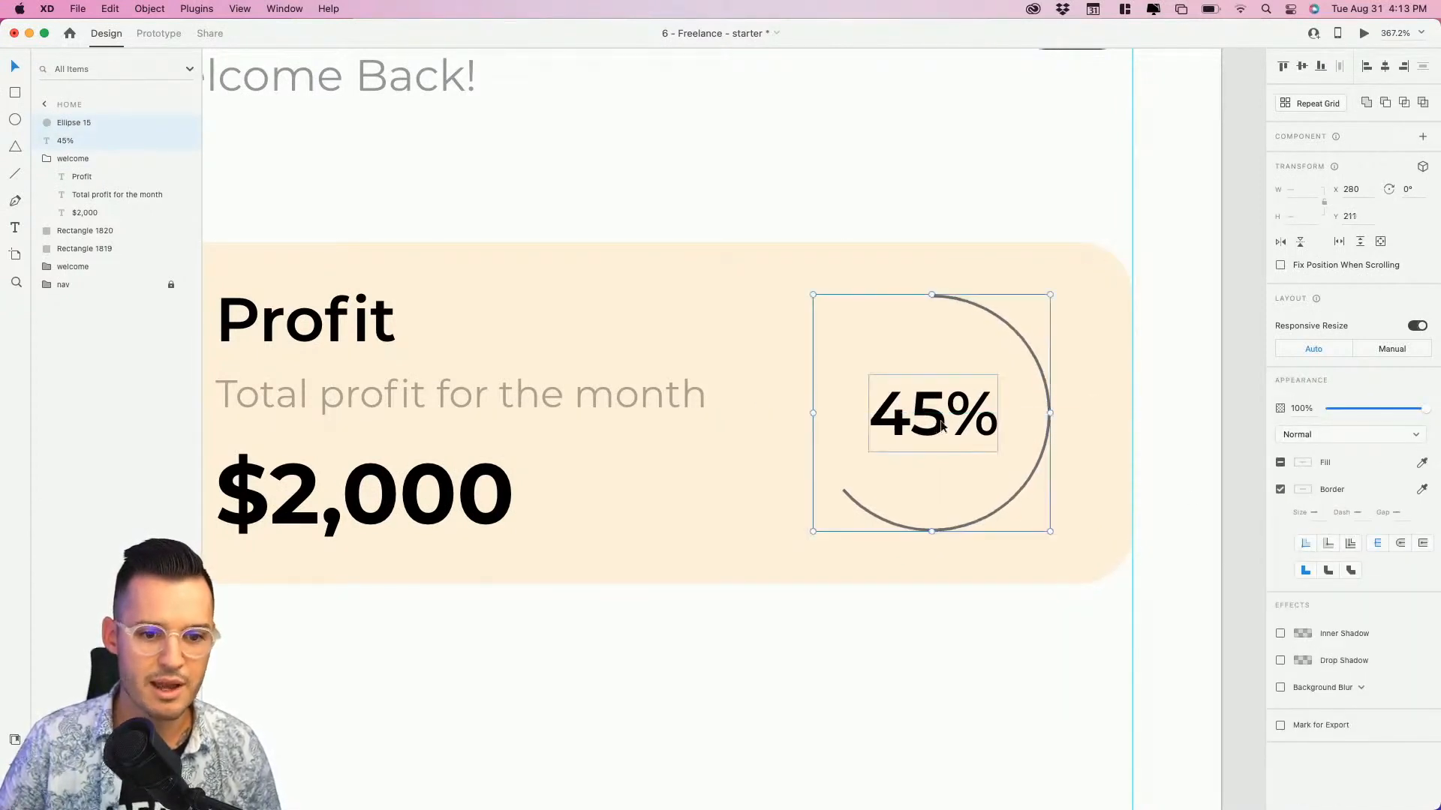
{"action": "left_click", "coordinate": [1154, 559]}
Set the ring's border size to 6 and give it round caps.
{"action": "left_click", "coordinate": [1014, 504]}
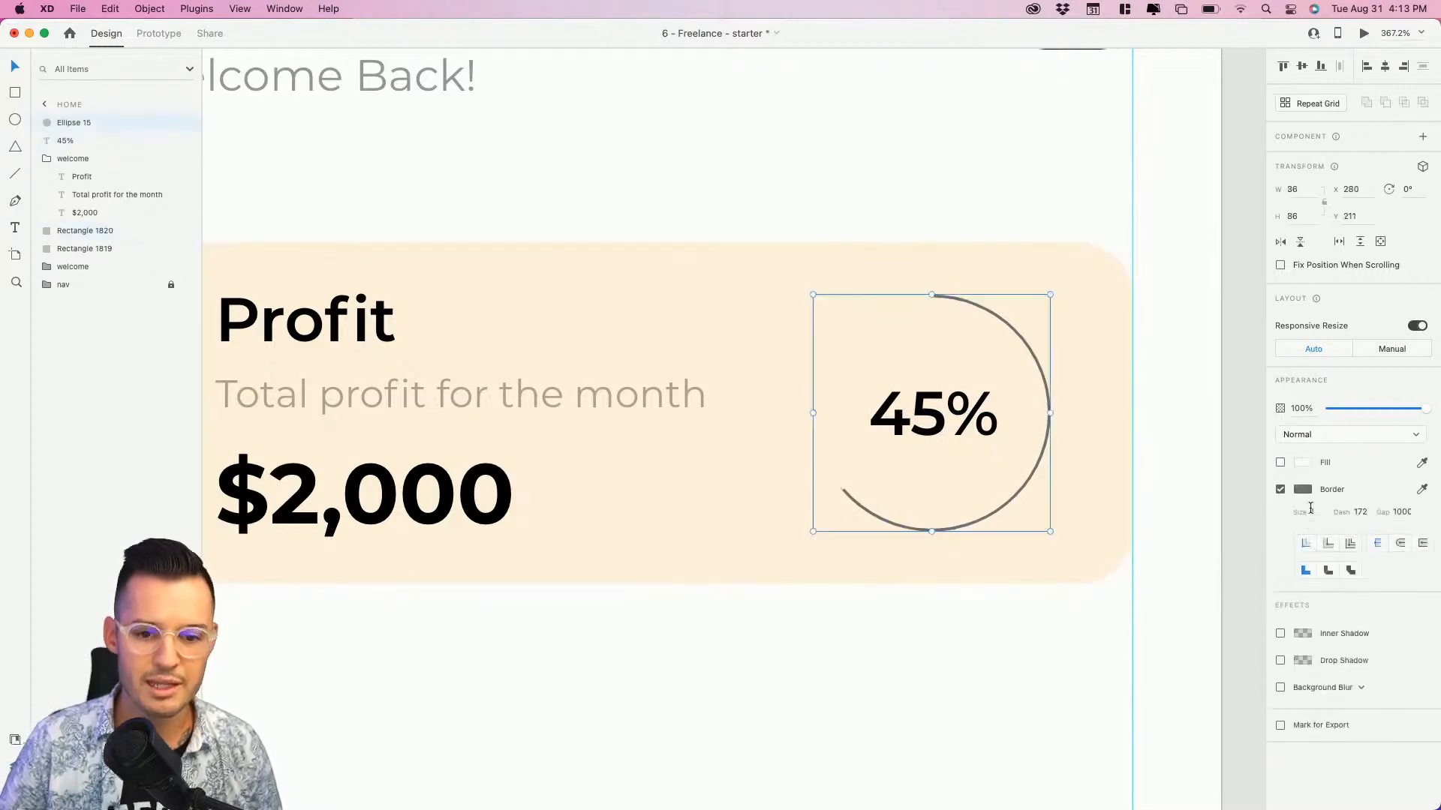
{"action": "left_click", "coordinate": [1313, 513]}
{"action": "key", "text": "Up"}
{"action": "key", "text": "Up"}
{"action": "key", "text": "Up"}
{"action": "key", "text": "Up"}
{"action": "key", "text": "Up"}
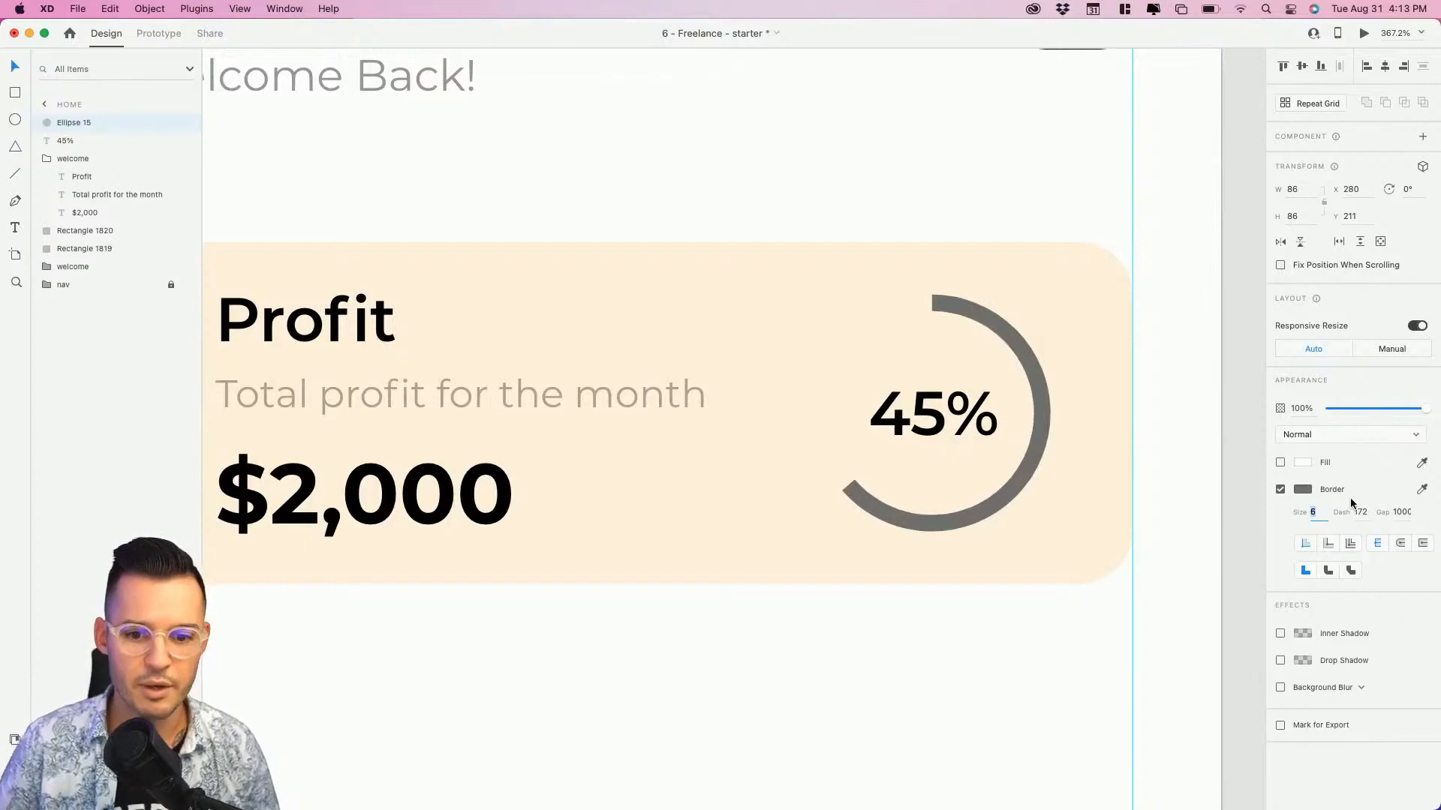
{"action": "left_click", "coordinate": [1401, 544]}
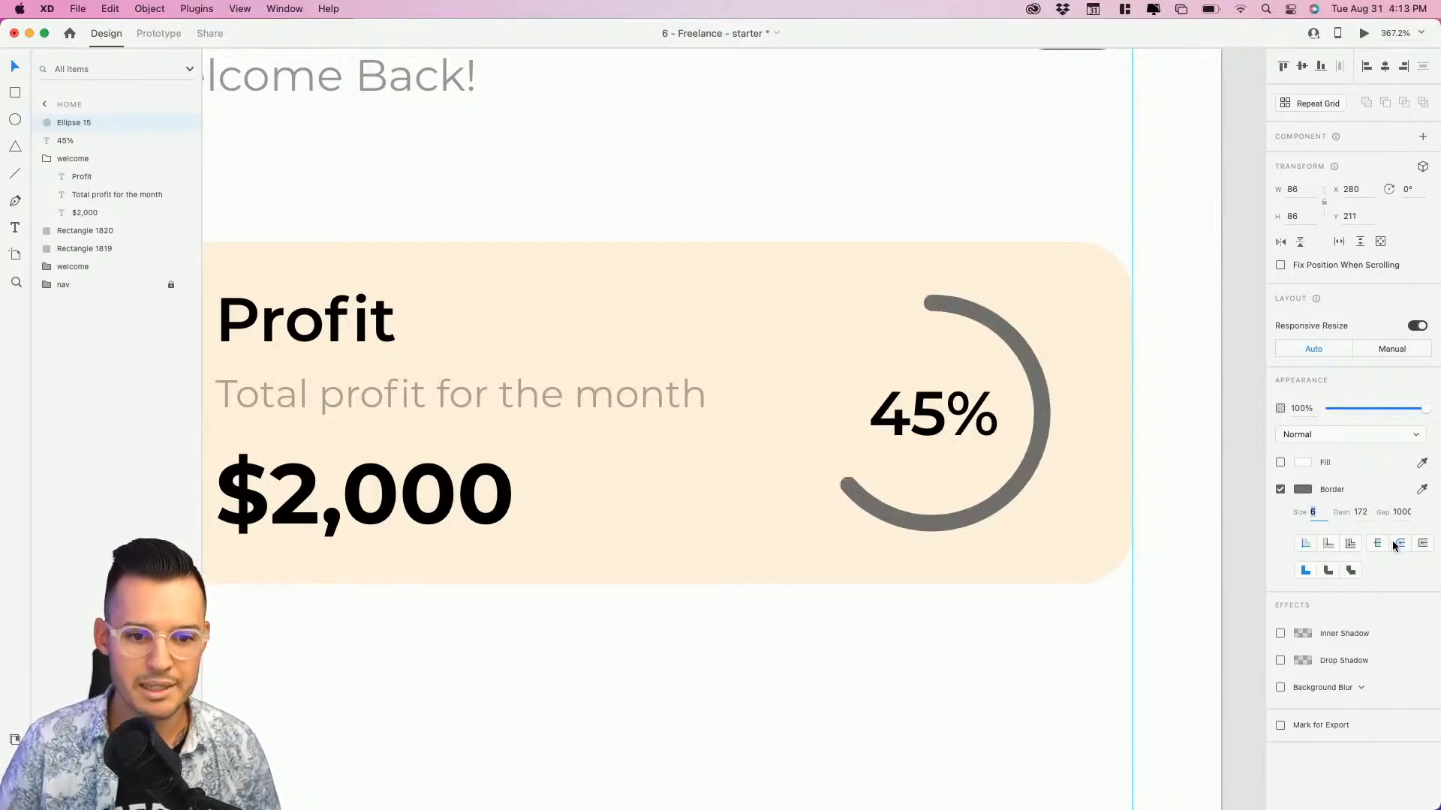
Sample the card's peach background as the ring's border colour and intensify it to orange #FAB642.
{"action": "left_click", "coordinate": [1421, 490]}
{"action": "left_click", "coordinate": [786, 329]}
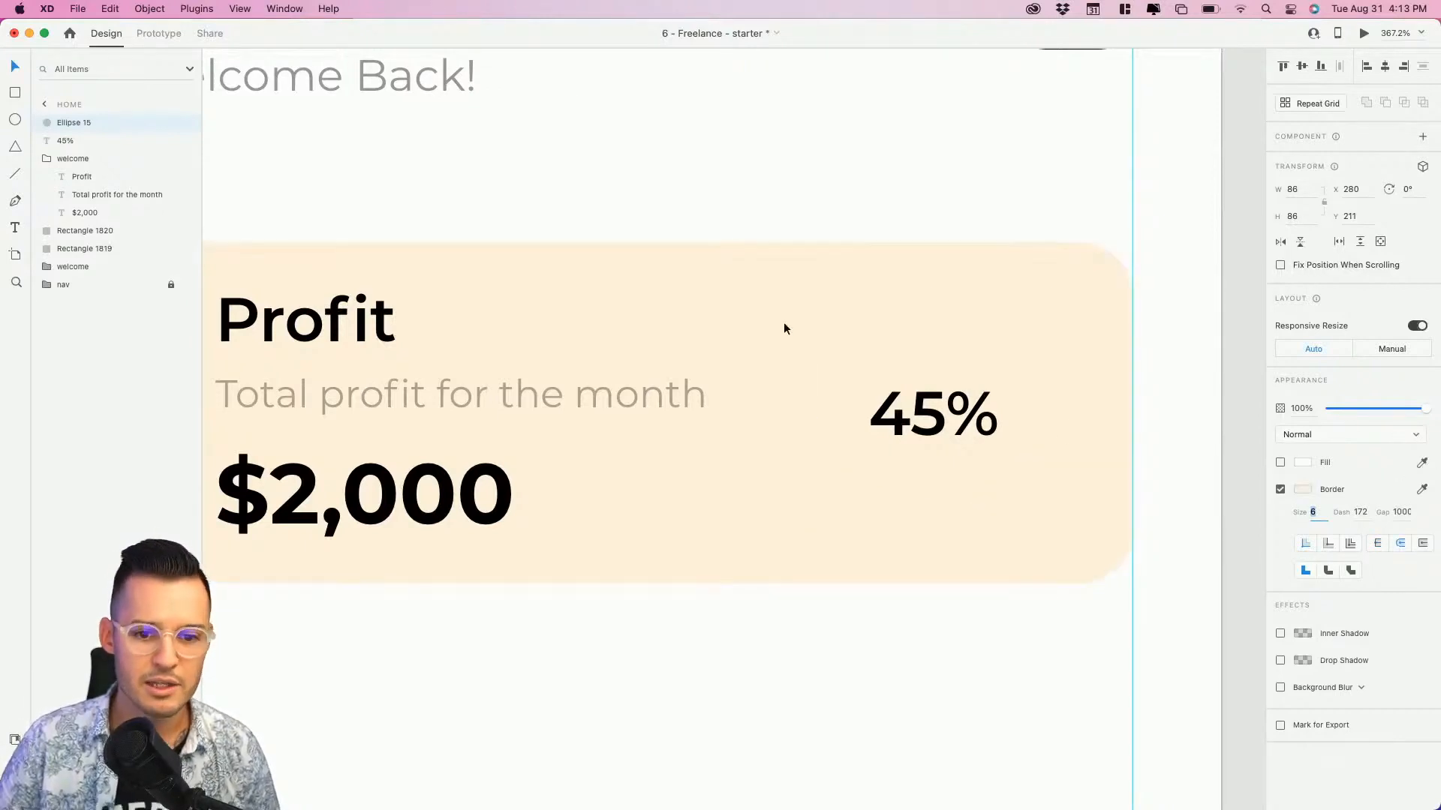
{"action": "left_click", "coordinate": [1302, 494]}
{"action": "left_click_drag", "start_coordinate": [1155, 408], "coordinate": [1208, 406]}
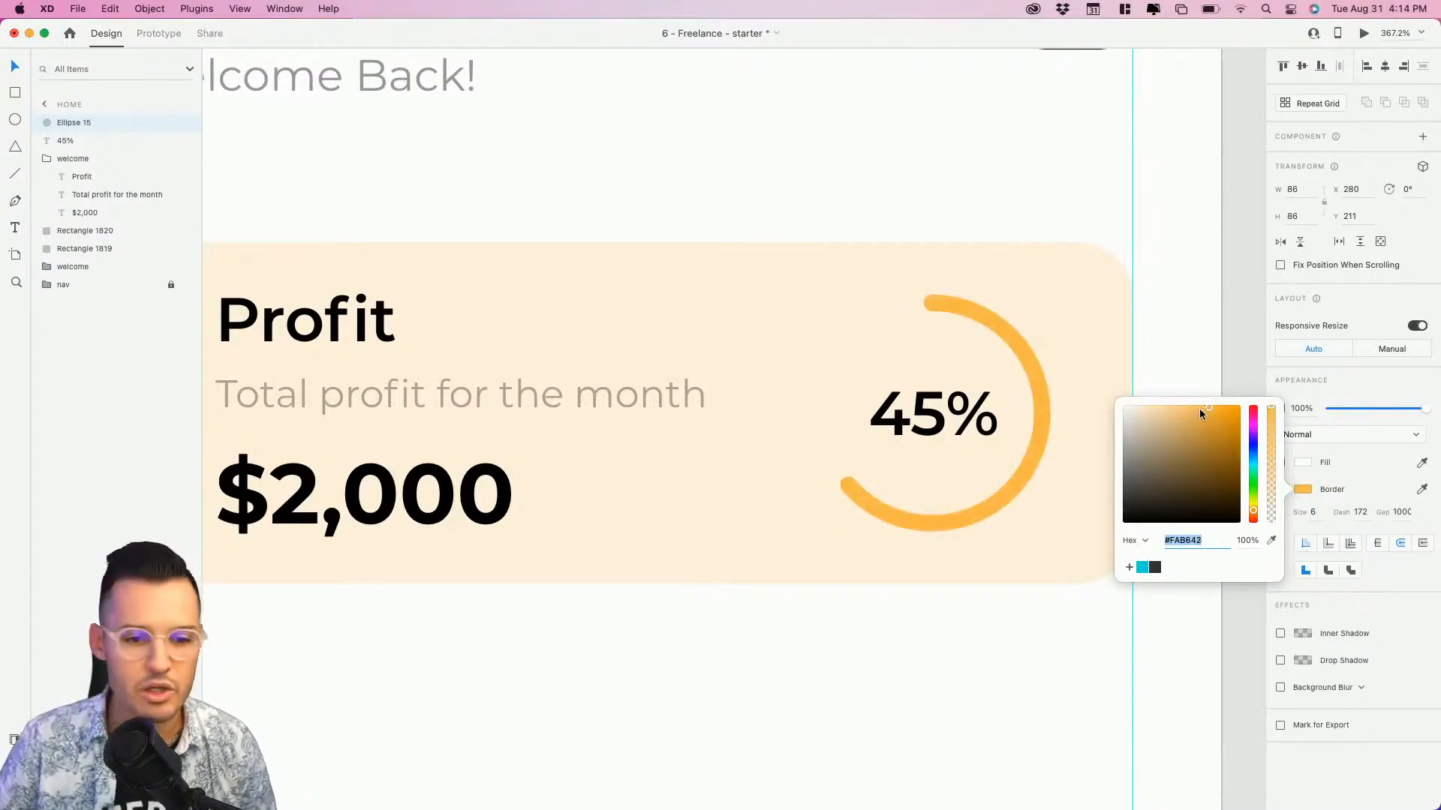
{"action": "left_click", "coordinate": [983, 630]}
Group the 45% text with the ring and space the group evenly between the profit text and the card's right edge.
{"action": "left_click", "coordinate": [969, 409]}
{"action": "left_click", "coordinate": [1041, 400], "text": "shift"}
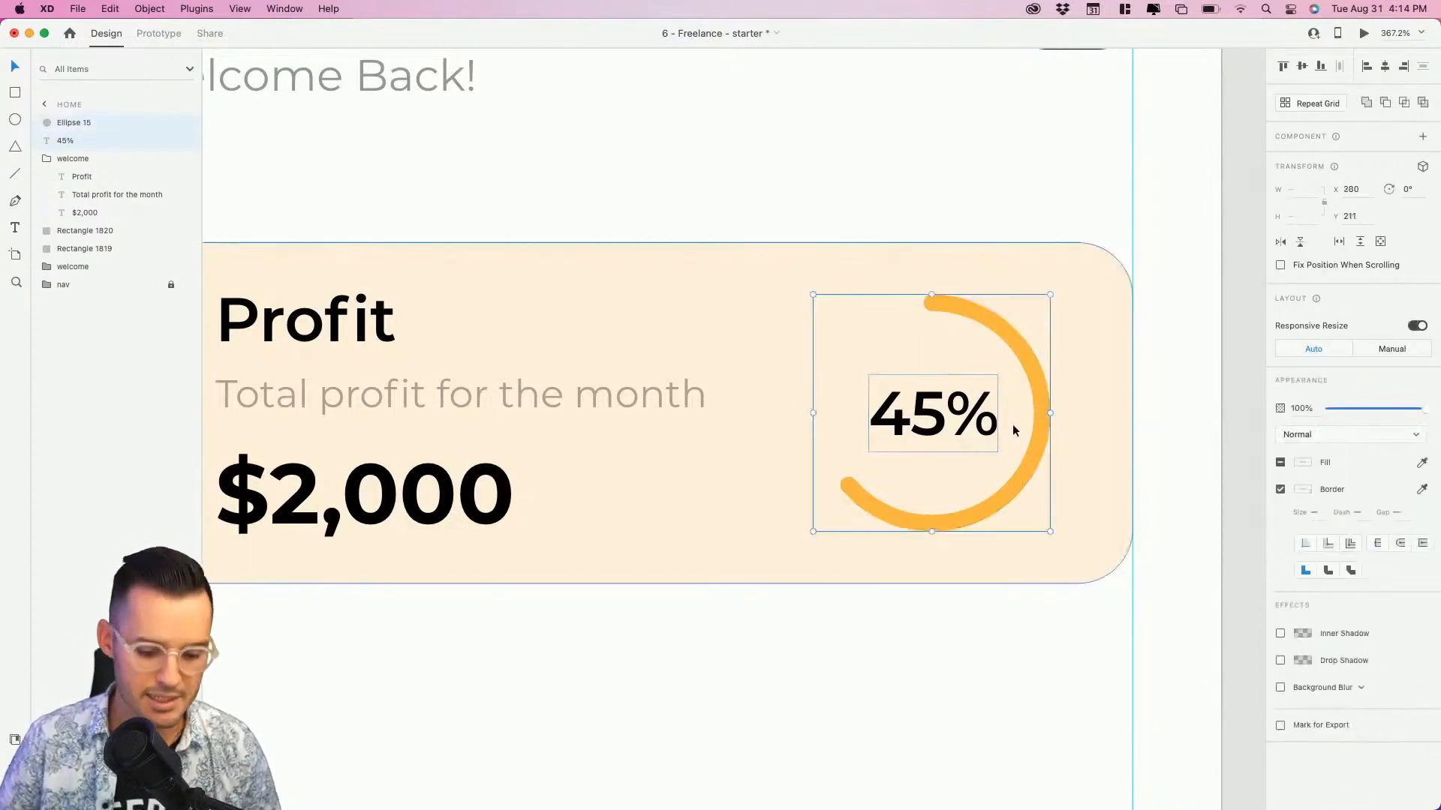
{"action": "key", "text": "super+g"}
{"action": "left_click_drag", "start_coordinate": [1036, 417], "coordinate": [999, 417]}
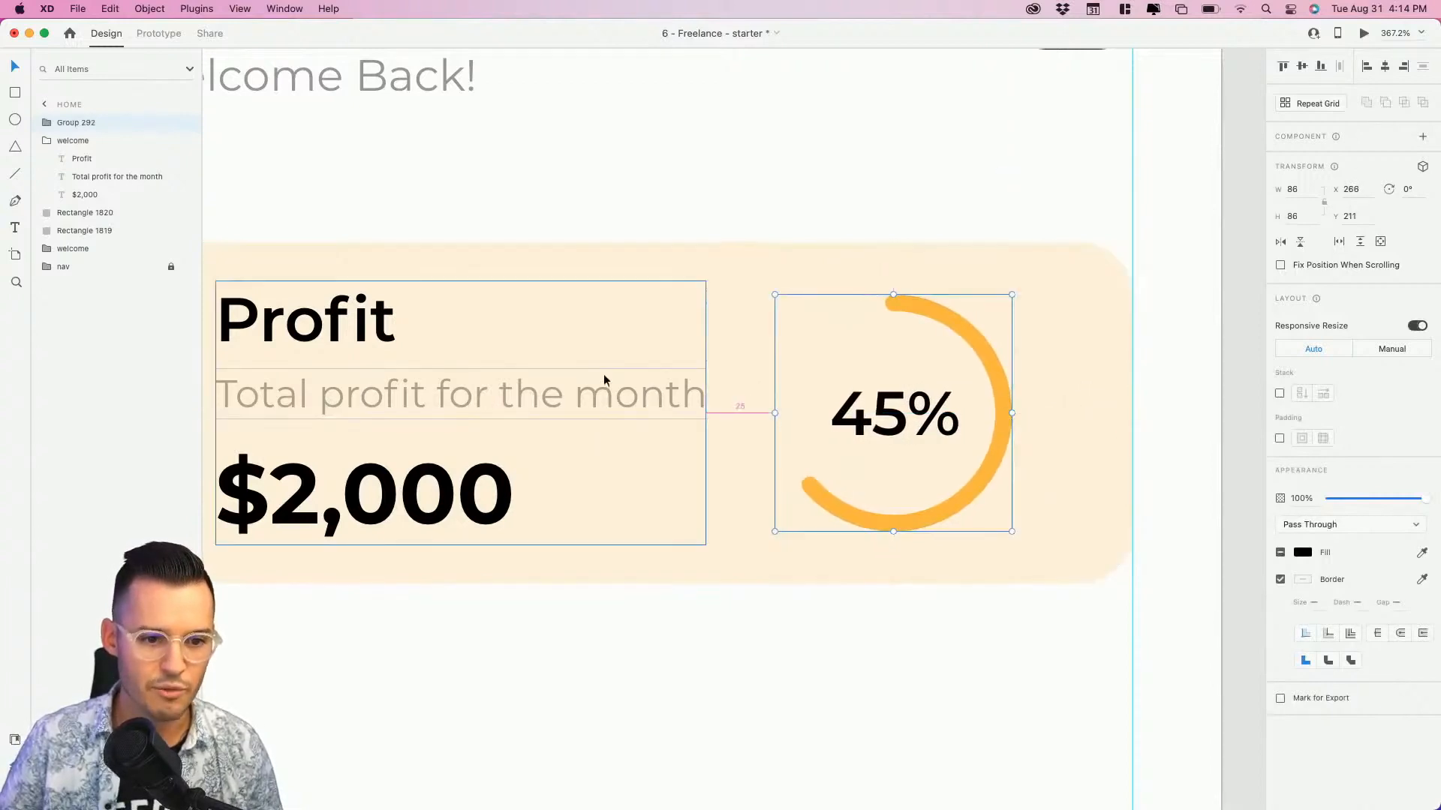
{"action": "key", "text": "shift+Right"}
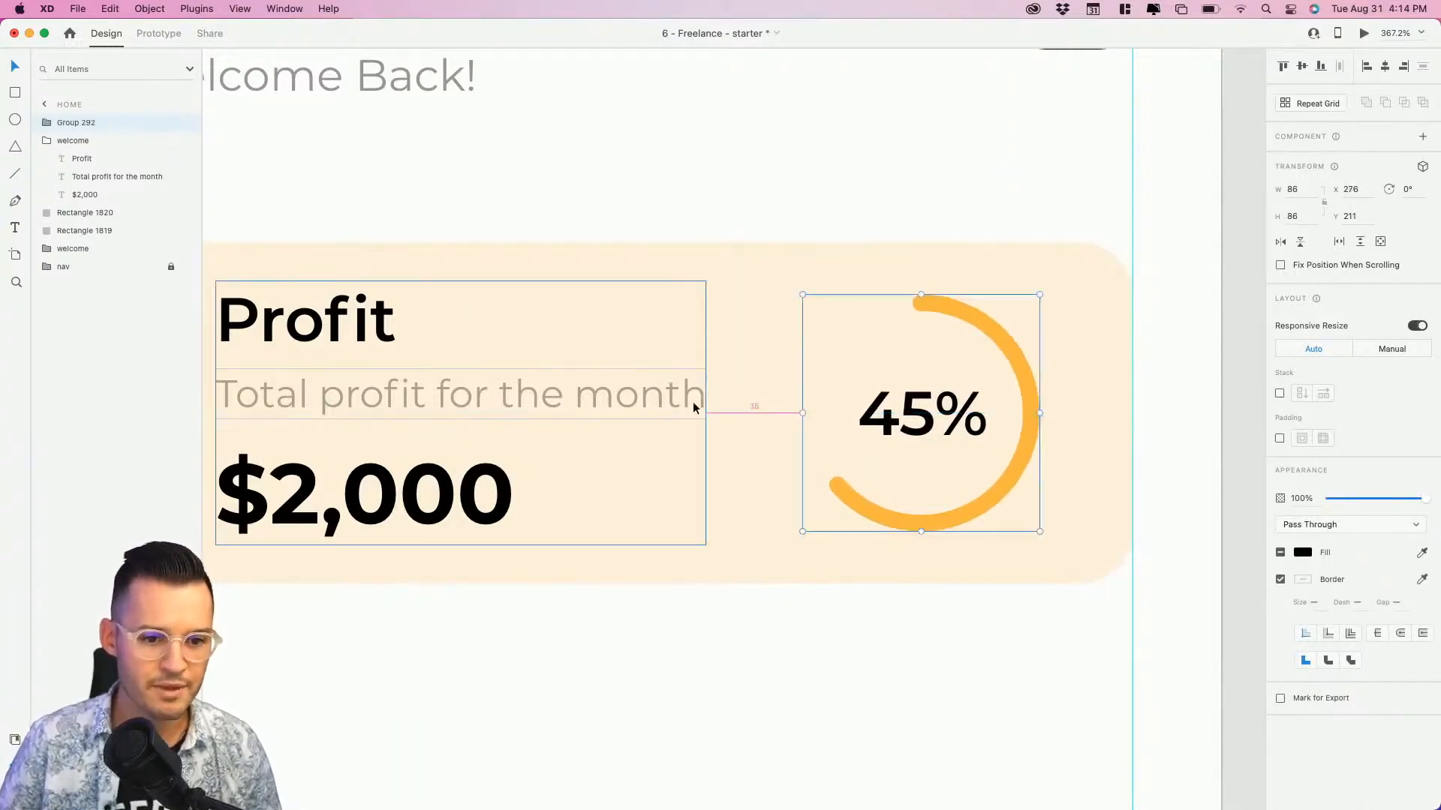
{"action": "key", "text": "Left"}
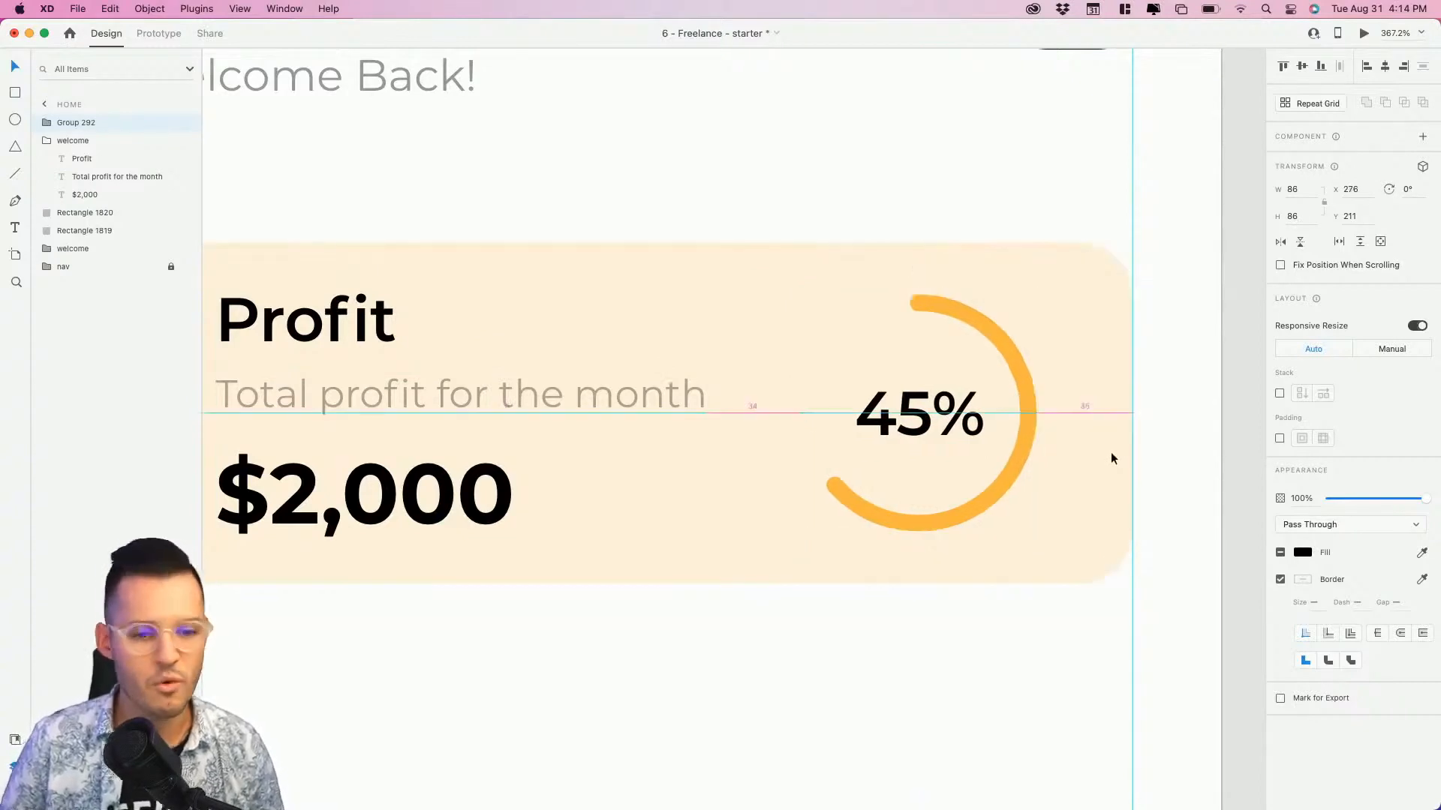
{"action": "left_click", "coordinate": [968, 628]}
Draw a straight horizontal line about 22 long with the Pen tool near the card's upper-right corner.
{"action": "left_click_drag", "start_coordinate": [968, 626], "coordinate": [965, 563]}
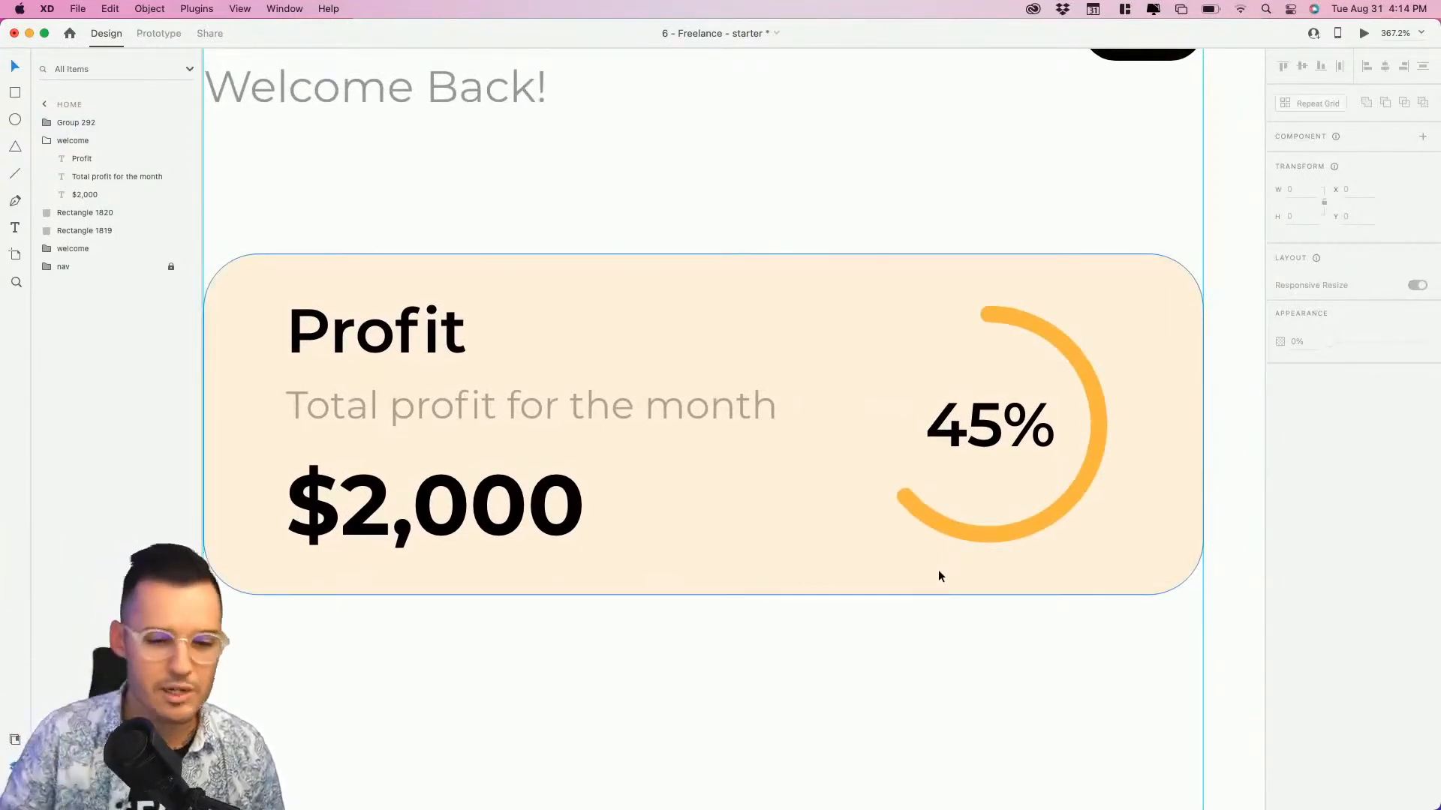
{"action": "key", "text": "z"}
{"action": "left_click_drag", "start_coordinate": [961, 225], "coordinate": [1111, 398]}
{"action": "key", "text": "v"}
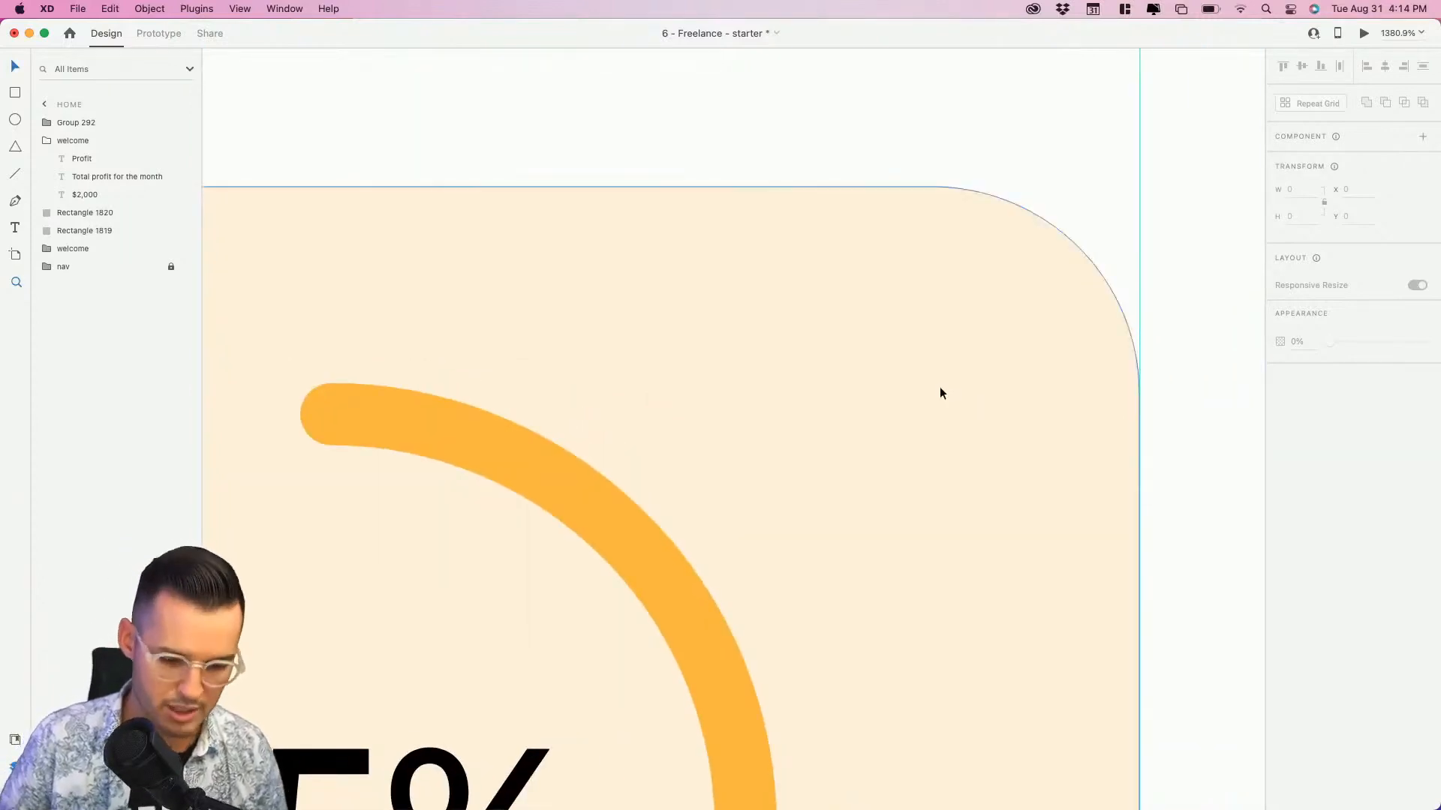
{"action": "left_click", "coordinate": [913, 383]}
{"action": "key", "text": "p"}
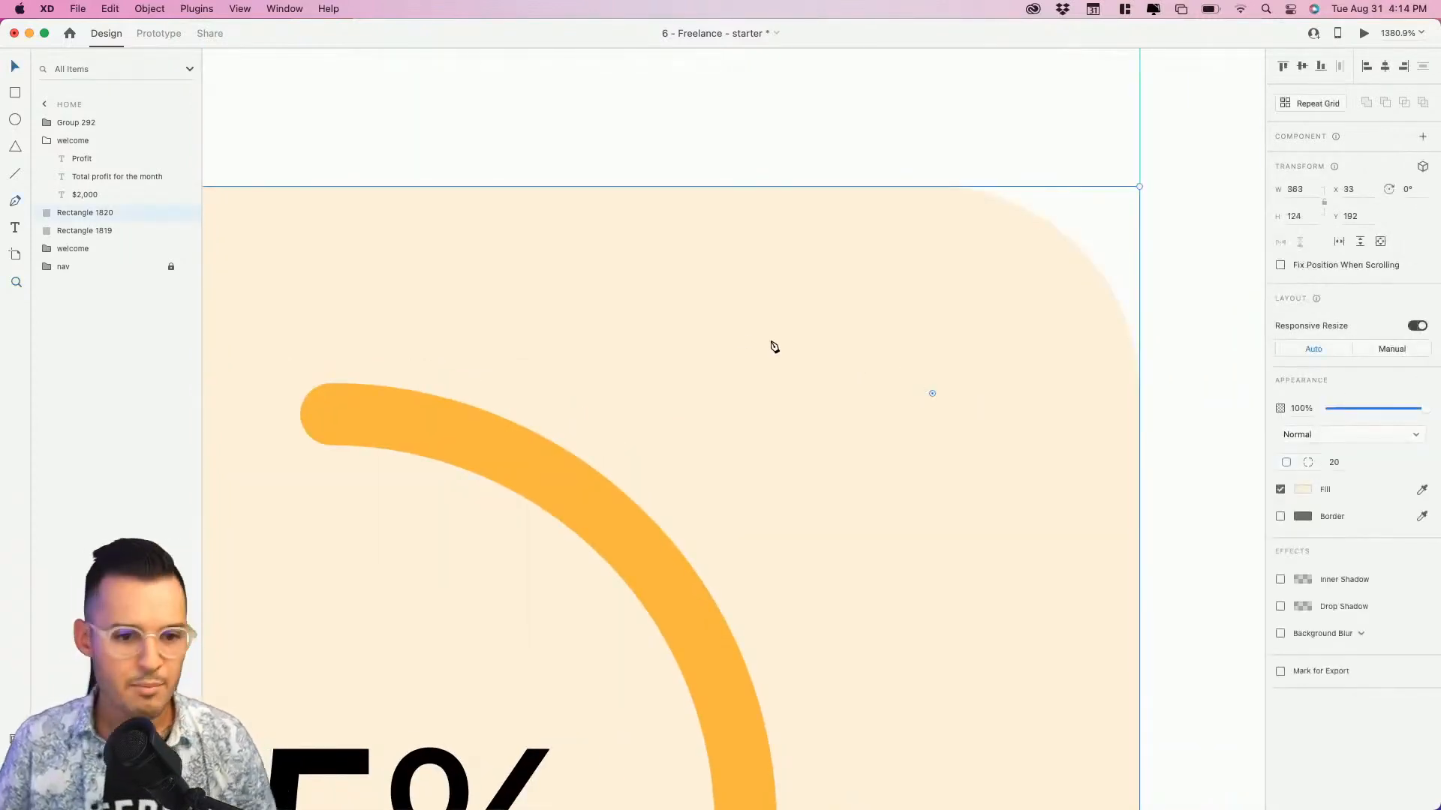
{"action": "left_click", "coordinate": [681, 328]}
{"action": "left_click", "coordinate": [910, 329]}
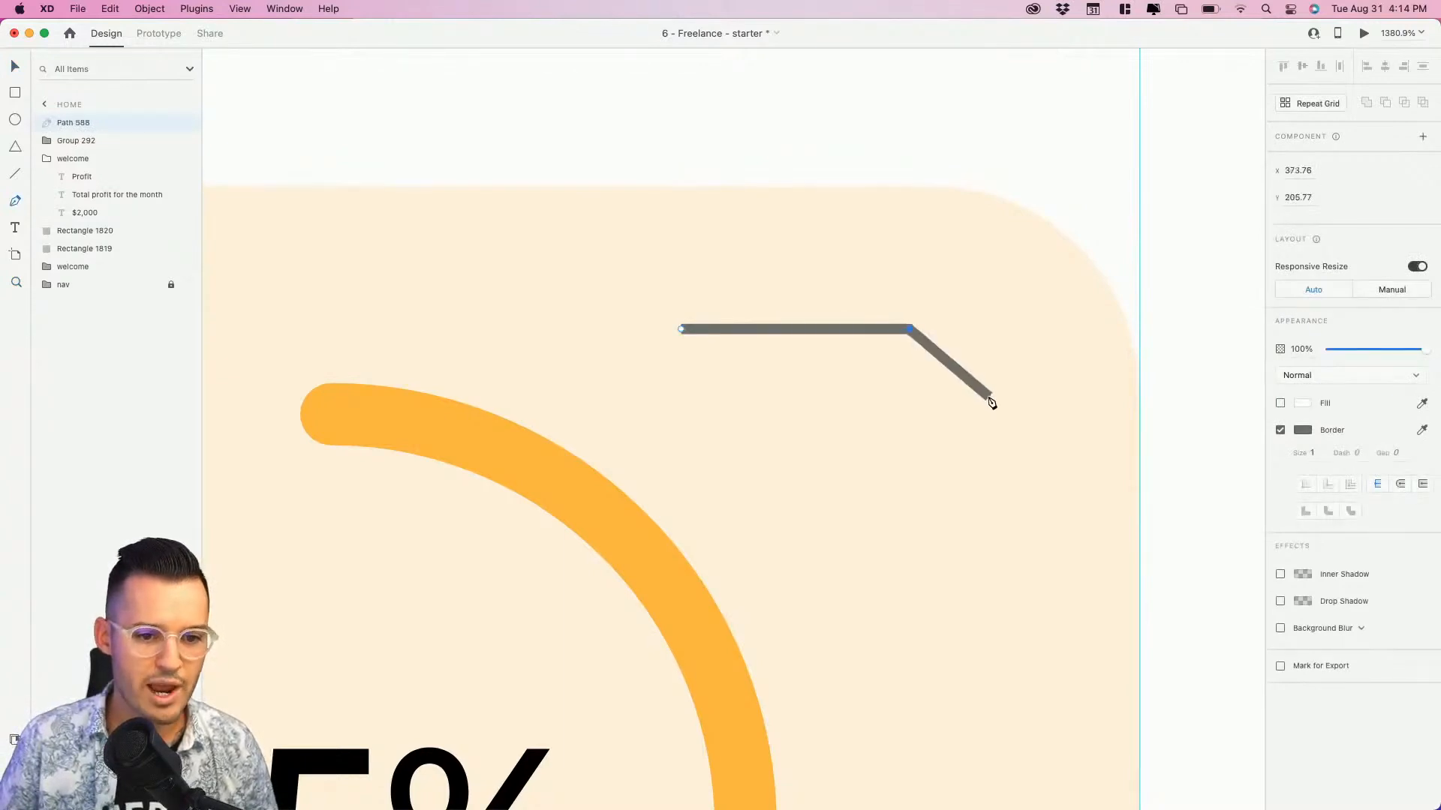
{"action": "key", "text": "Escape"}
{"action": "key", "text": "Escape"}
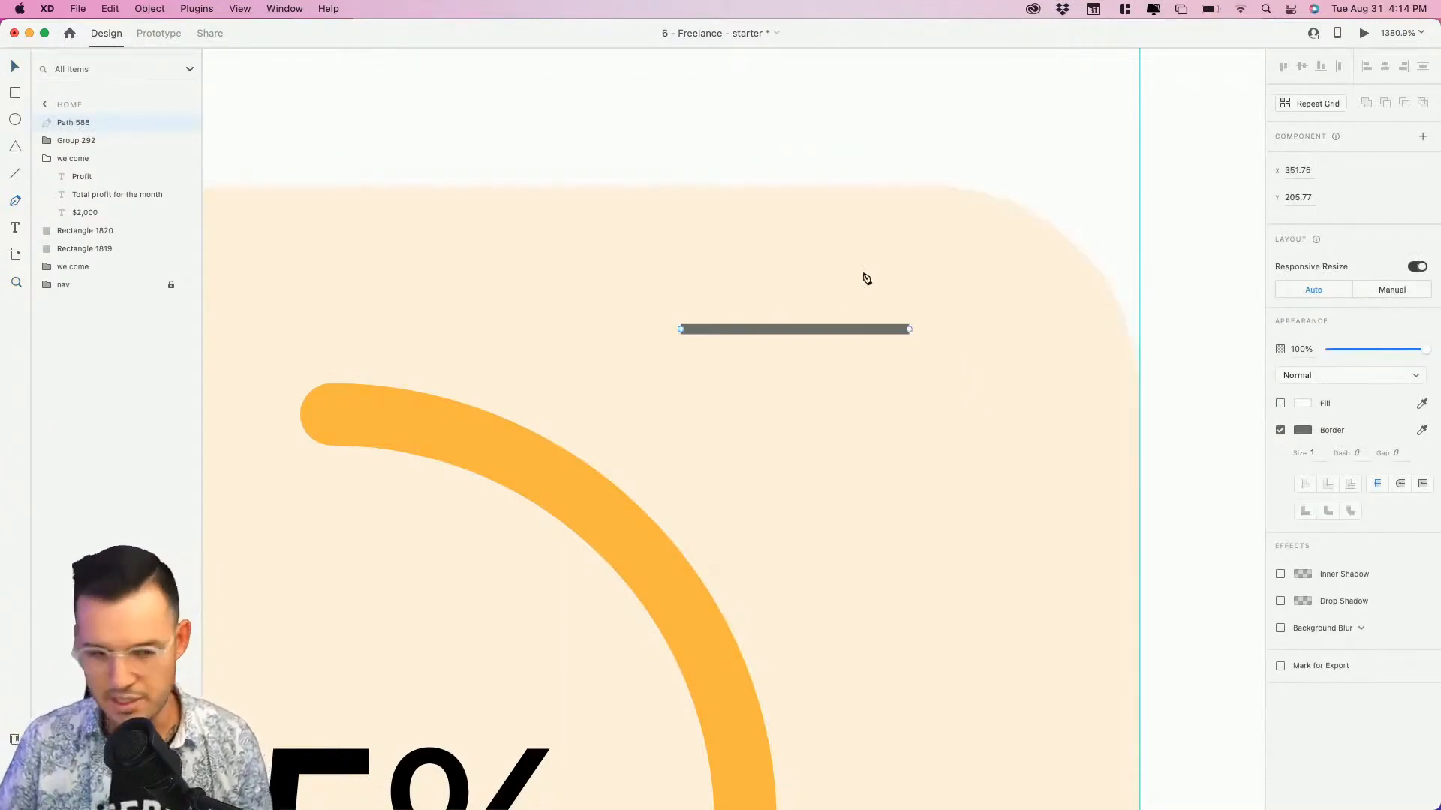
Draw a right-pointing arrowhead about 9 wide and 17.5 high with the Pen tool at the line's right end.
{"action": "left_click", "coordinate": [848, 238]}
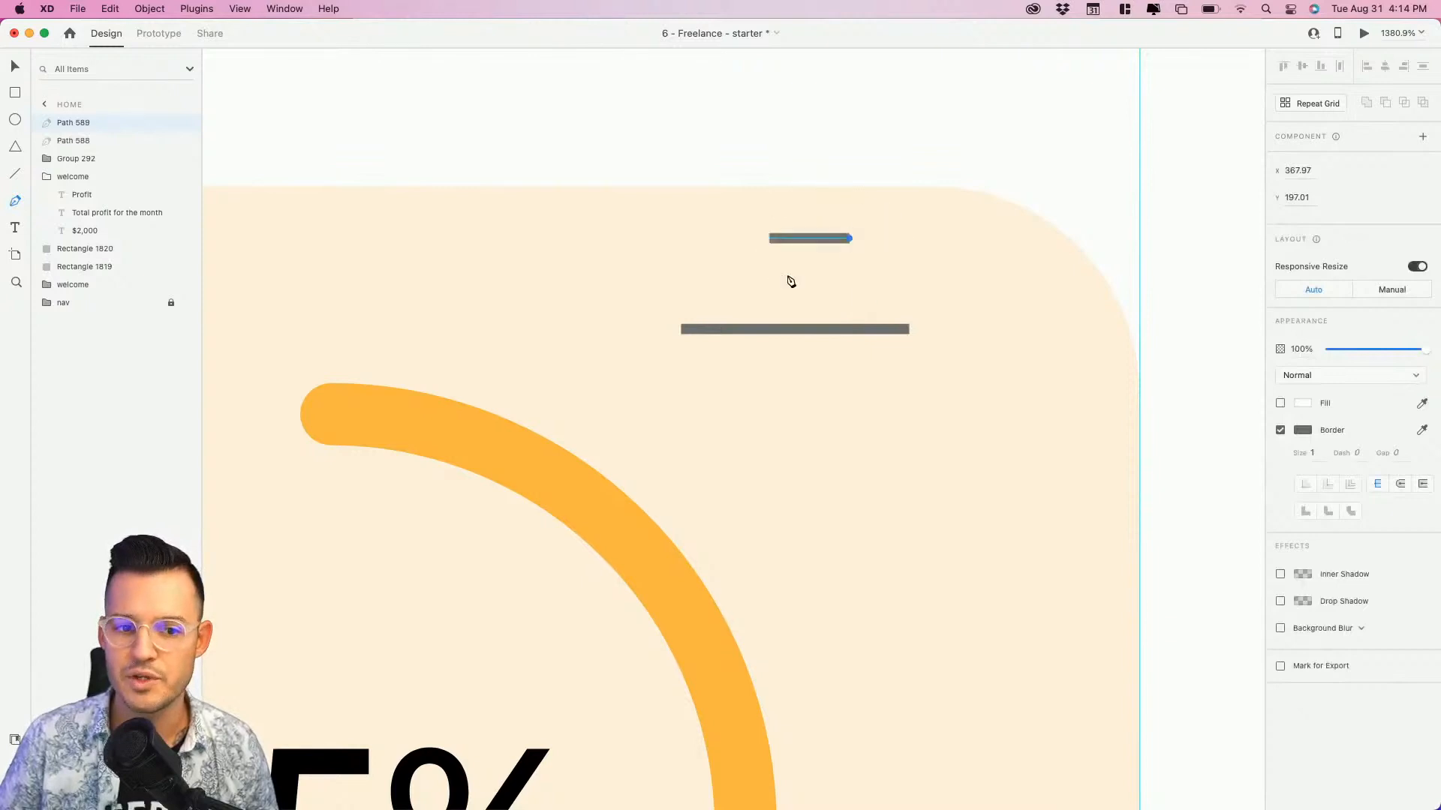
{"action": "left_click", "coordinate": [940, 329]}
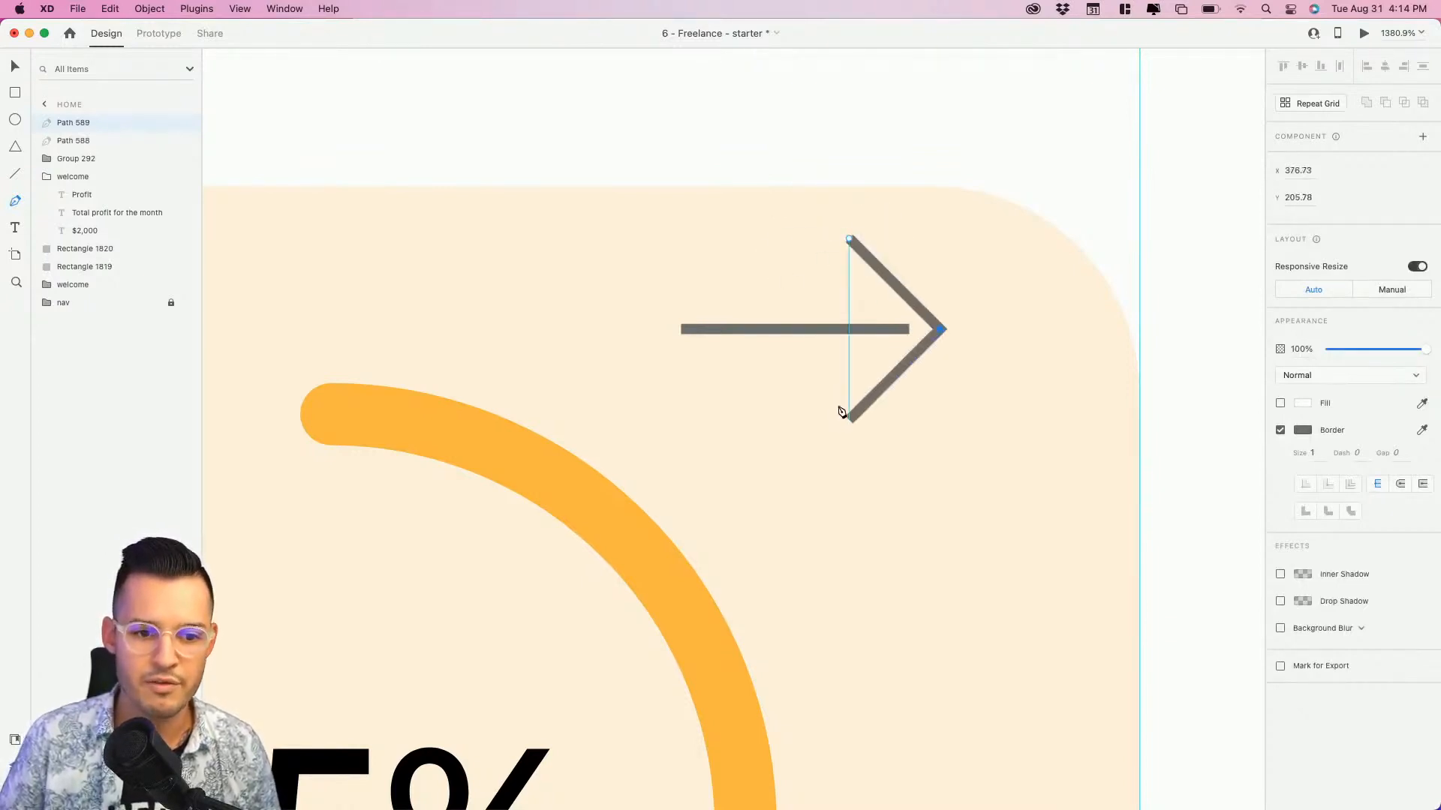
{"action": "left_click", "coordinate": [843, 418]}
{"action": "key", "text": "Escape"}
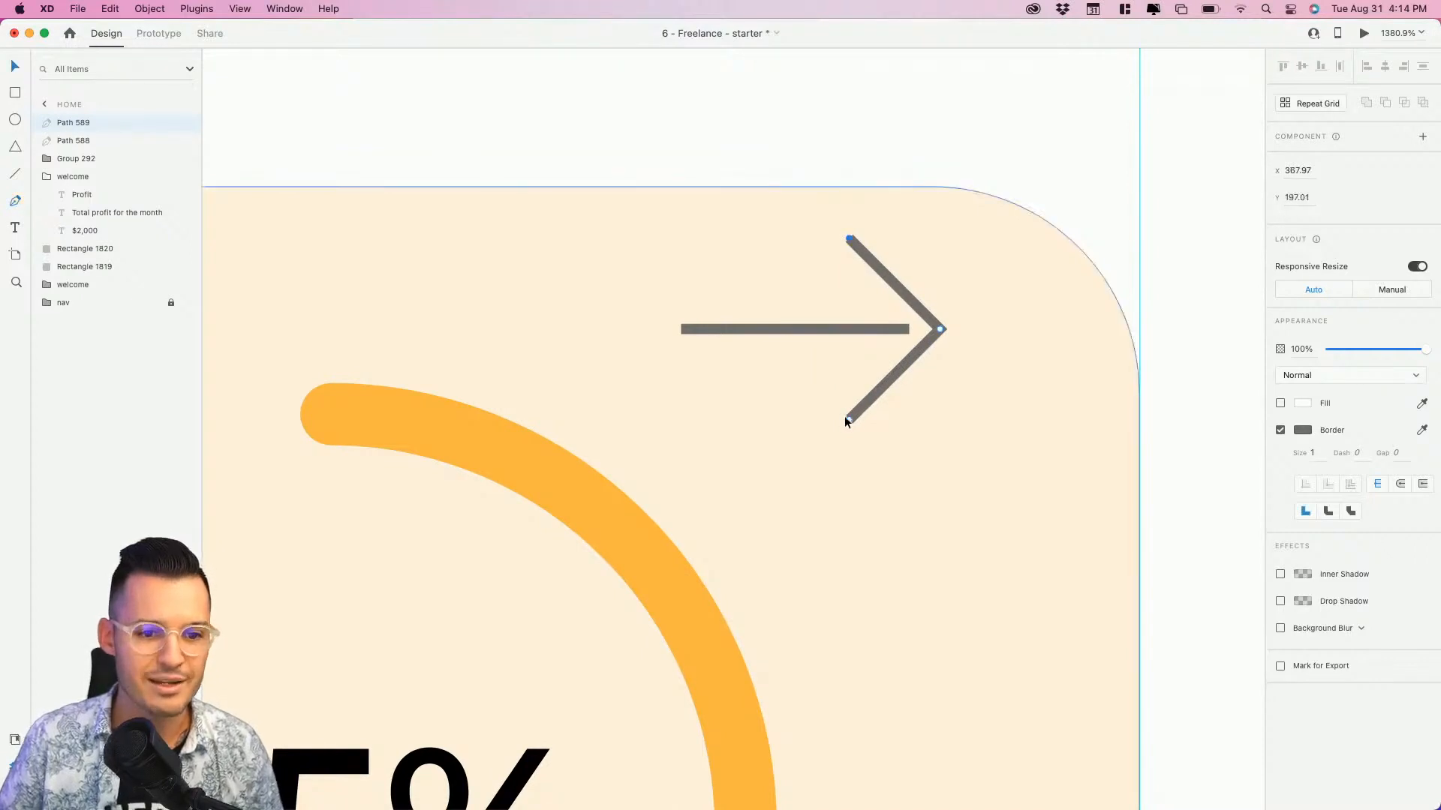
{"action": "key", "text": "Escape"}
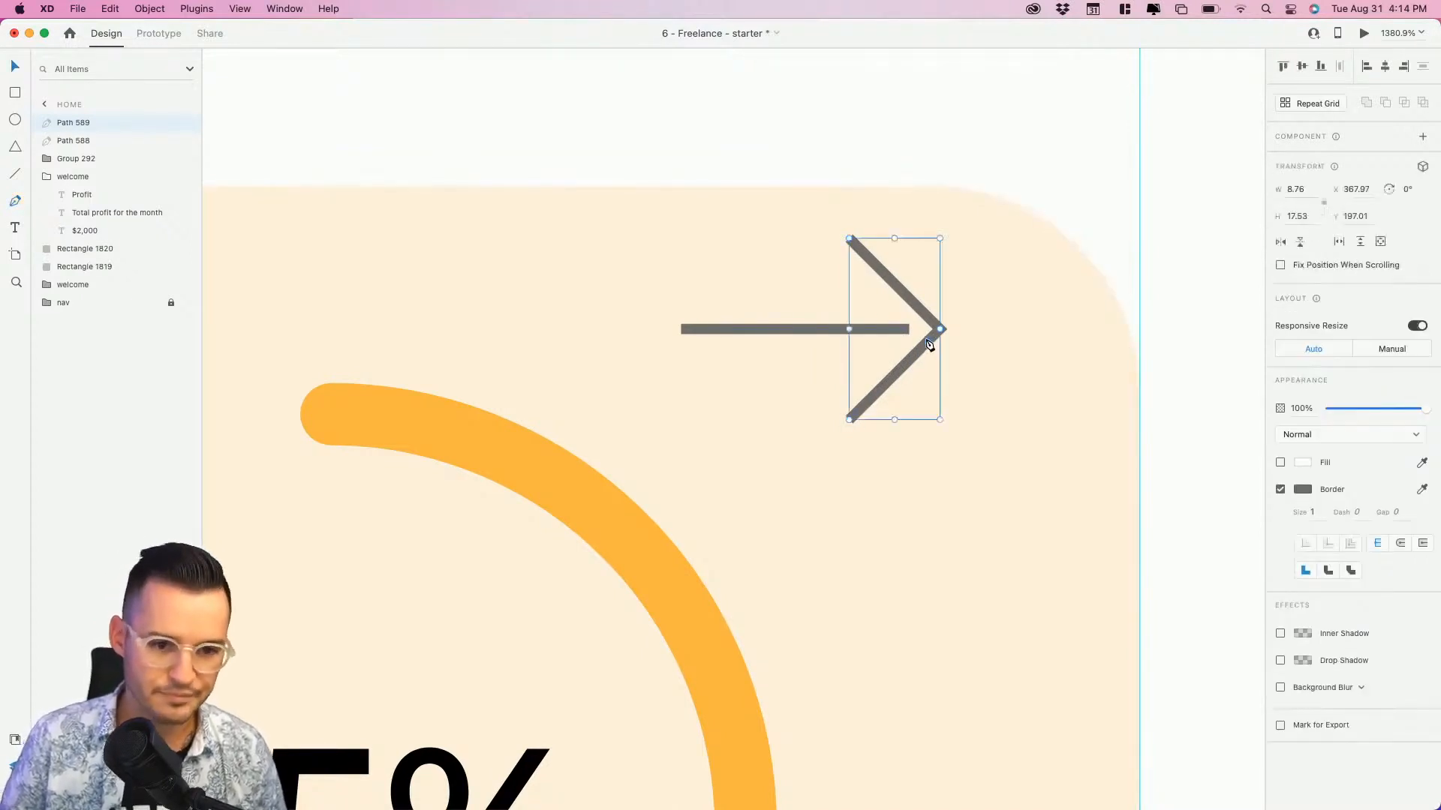
Move the arrowhead onto the line's right end and combine both paths with the Add operation.
{"action": "left_click_drag", "start_coordinate": [923, 345], "coordinate": [893, 345]}
{"action": "left_click", "coordinate": [785, 328], "text": "shift"}
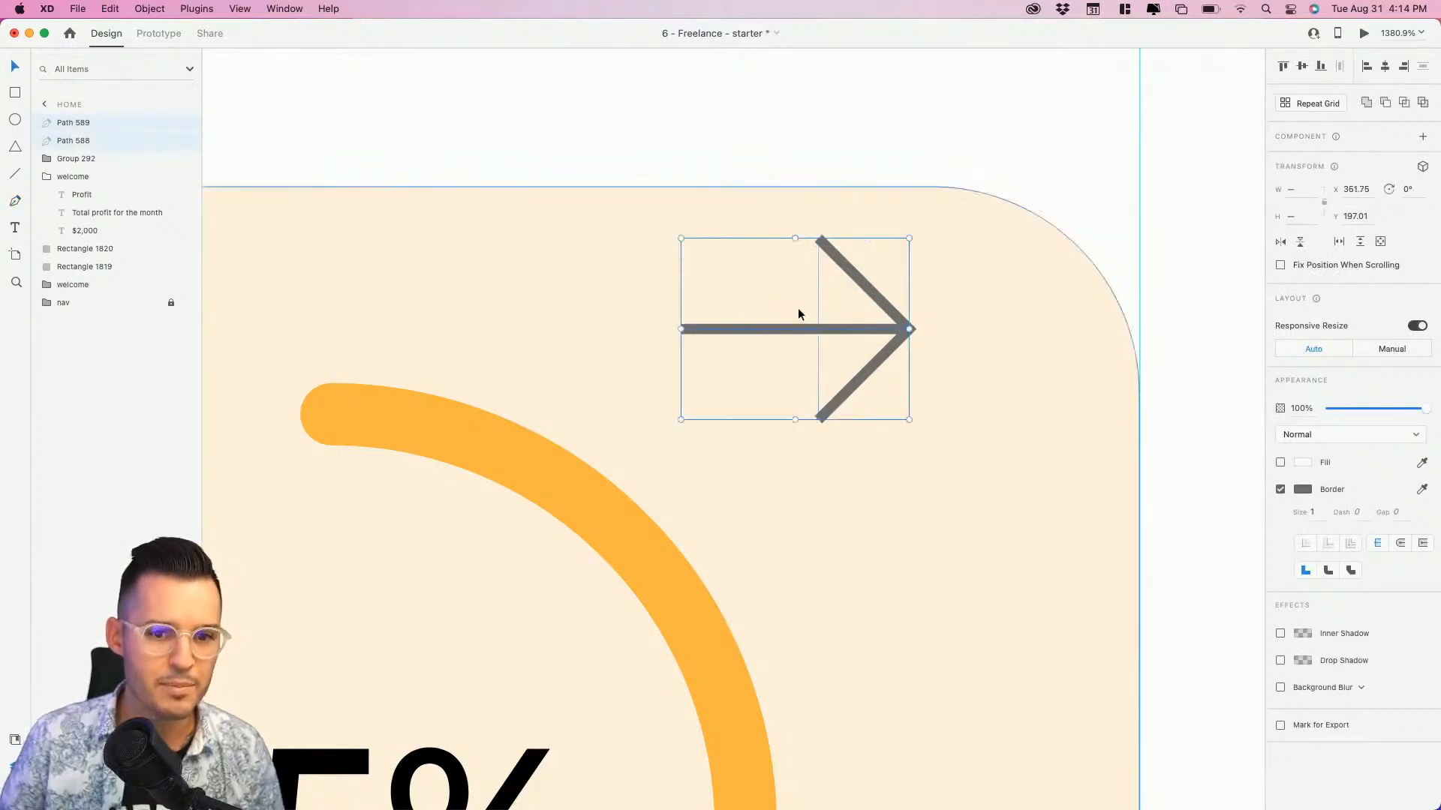
{"action": "left_click", "coordinate": [1367, 102]}
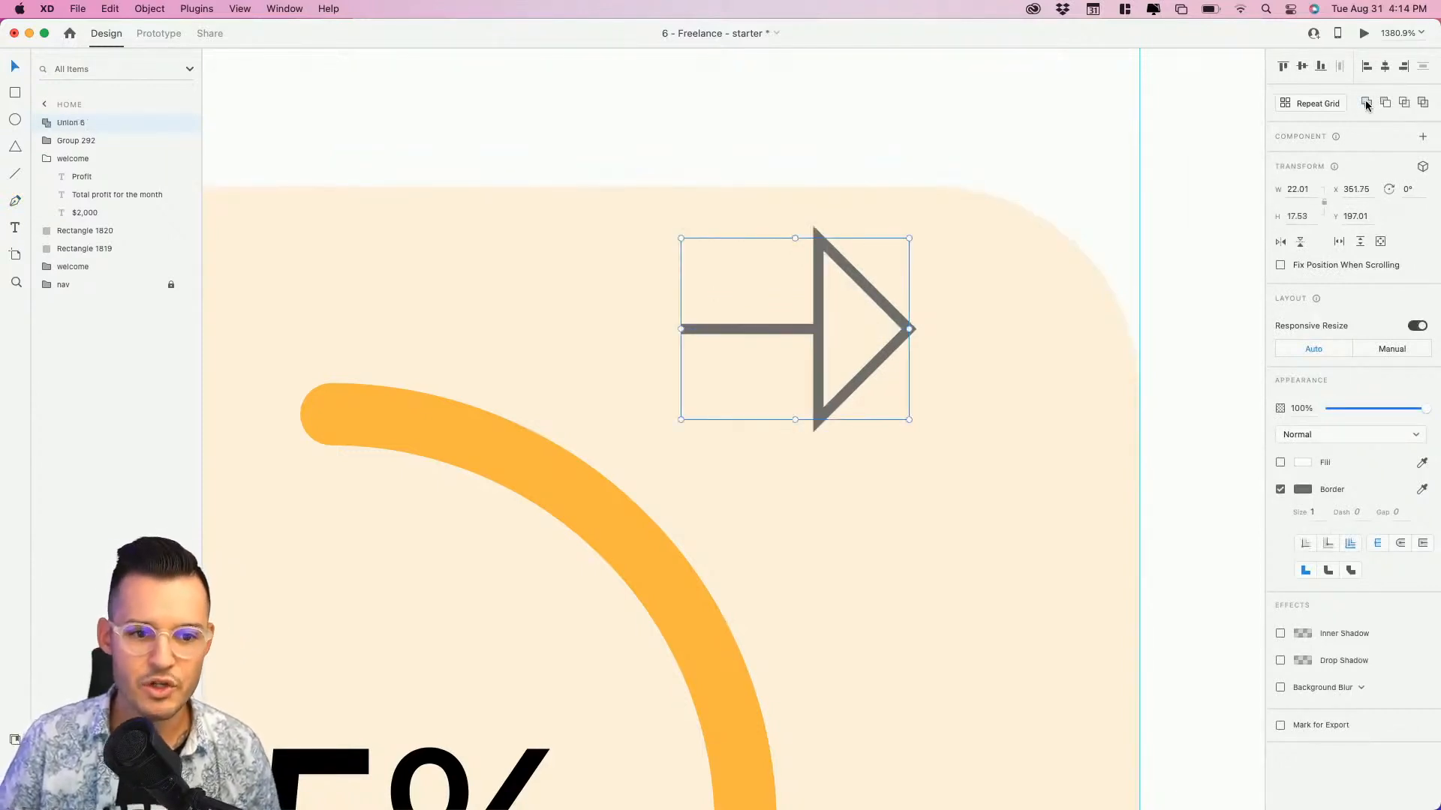
Undo the Add operation on the arrow paths and group them with round caps and round joins.
{"action": "key", "text": "super+z"}
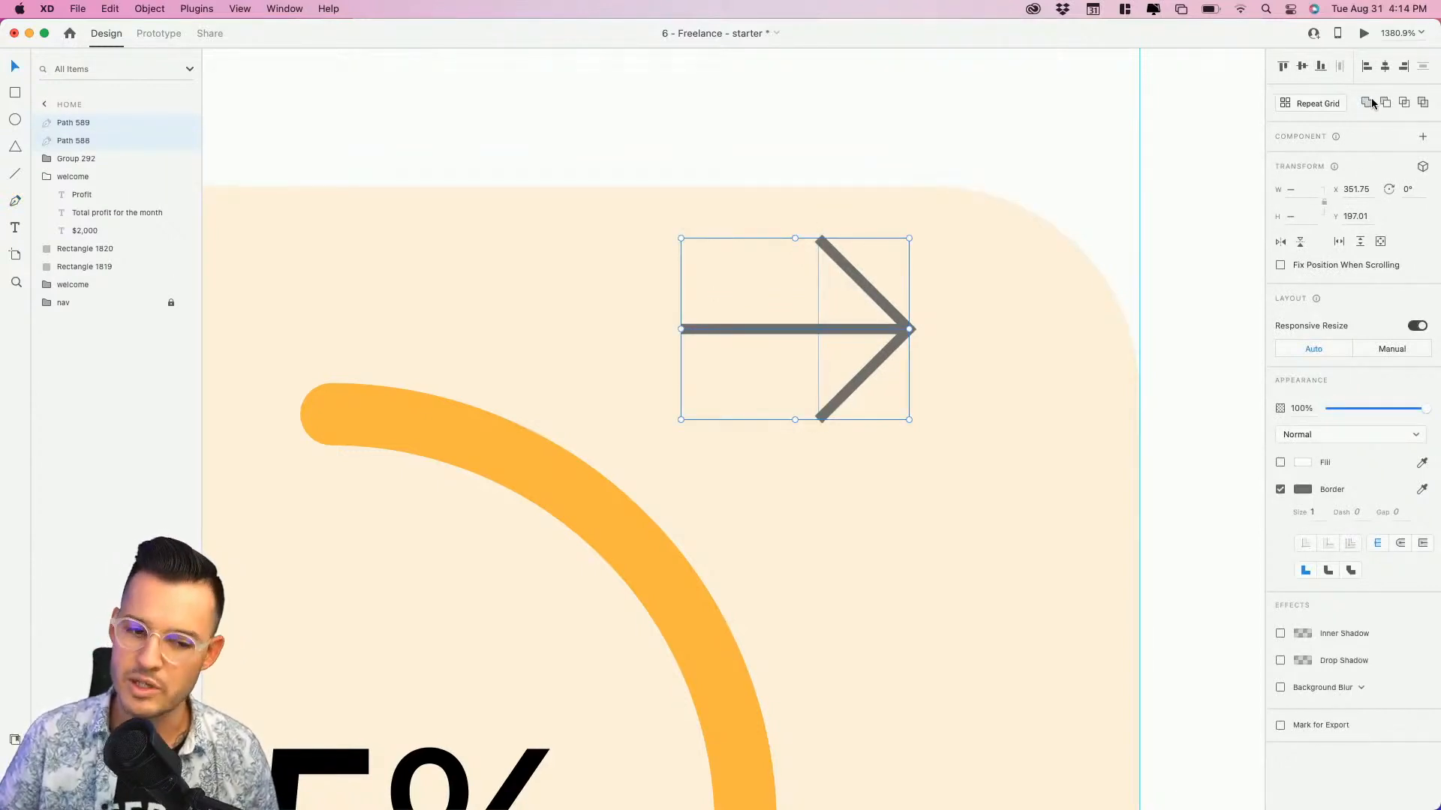
{"action": "left_click", "coordinate": [1397, 545]}
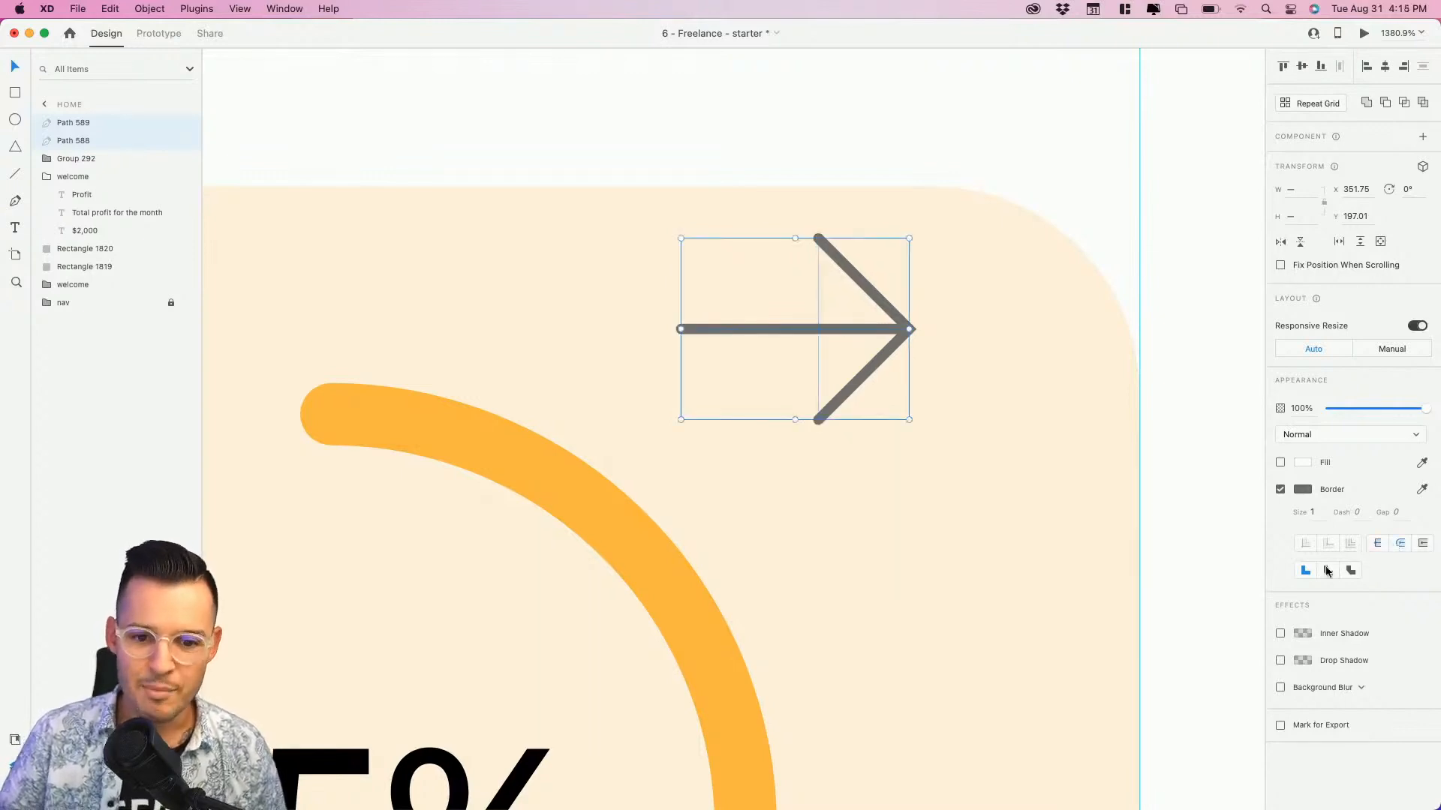
{"action": "left_click", "coordinate": [1329, 572]}
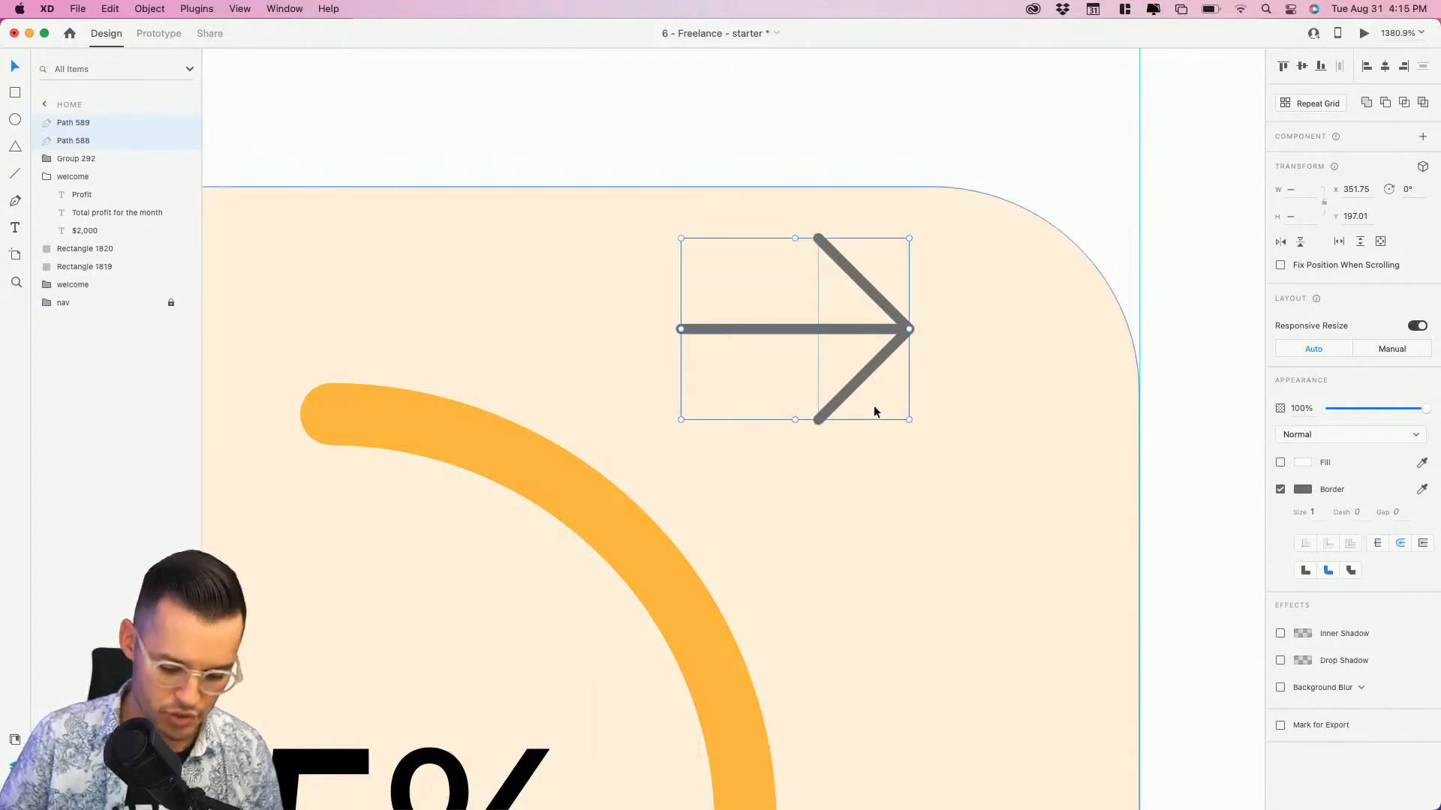
{"action": "key", "text": "super+g"}
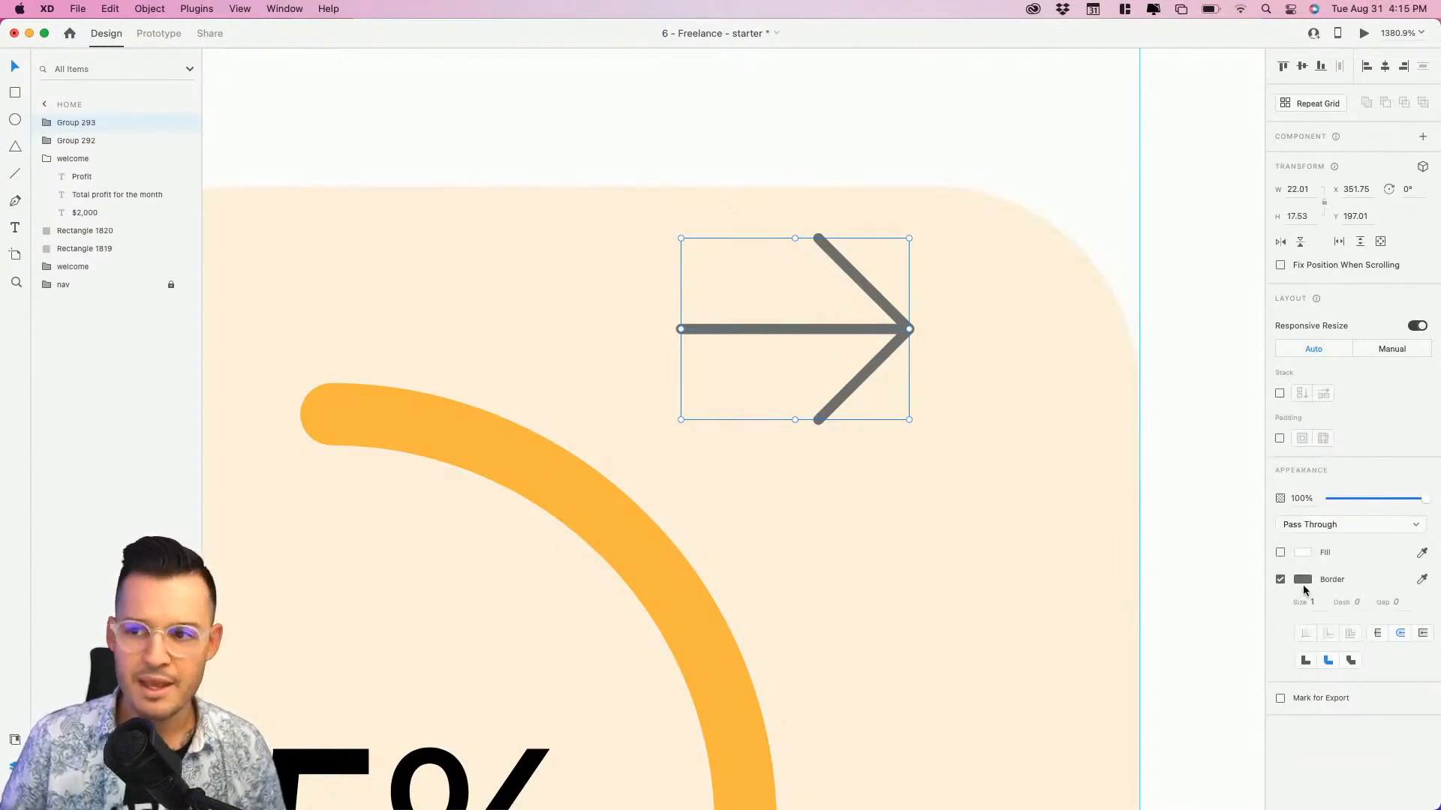
Match the arrow group's border color to the orange progress ring and set its border size to 3.
{"action": "left_click", "coordinate": [1422, 579]}
{"action": "left_click", "coordinate": [544, 529]}
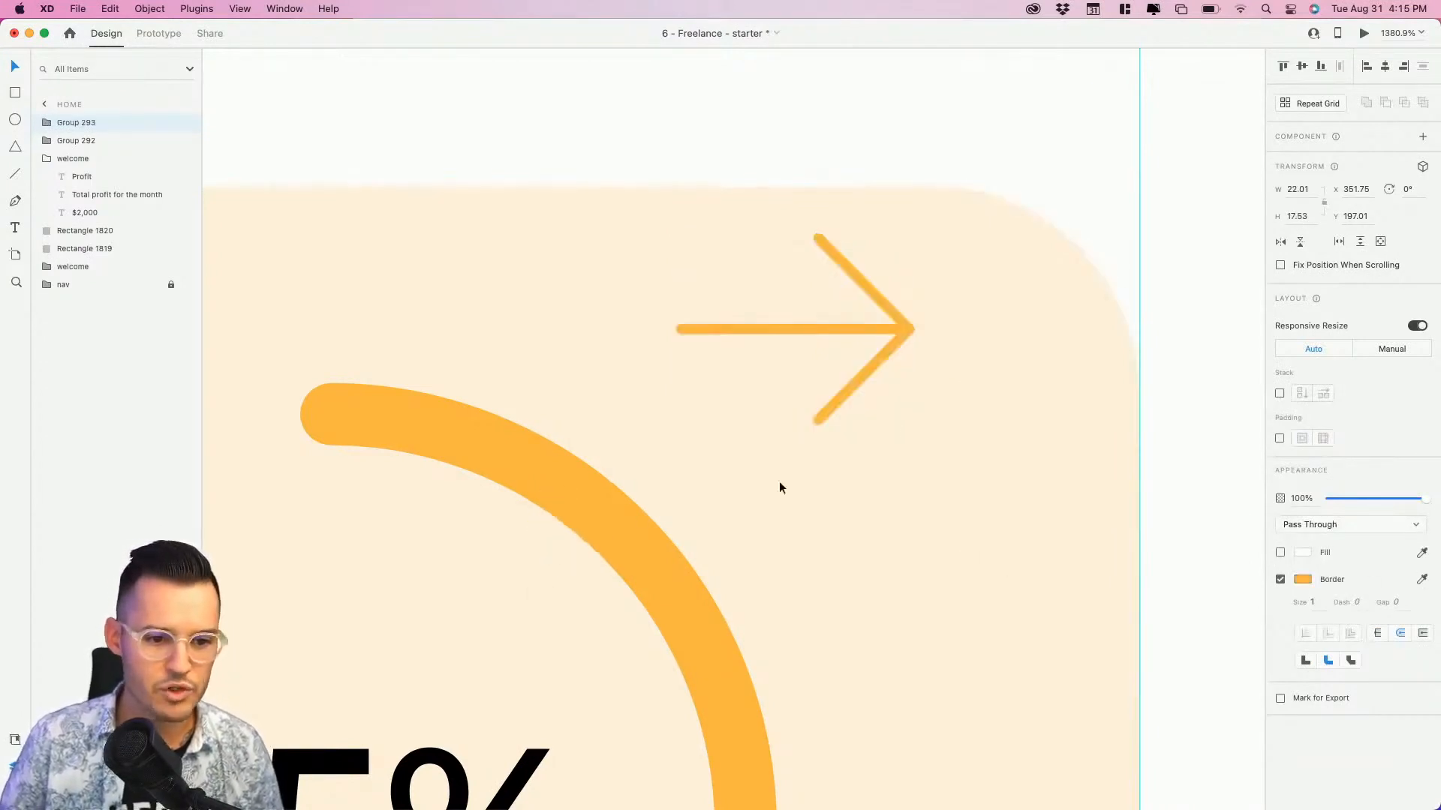
{"action": "left_click", "coordinate": [912, 342]}
{"action": "left_click", "coordinate": [1313, 602]}
{"action": "key", "text": "Up"}
{"action": "key", "text": "Up"}
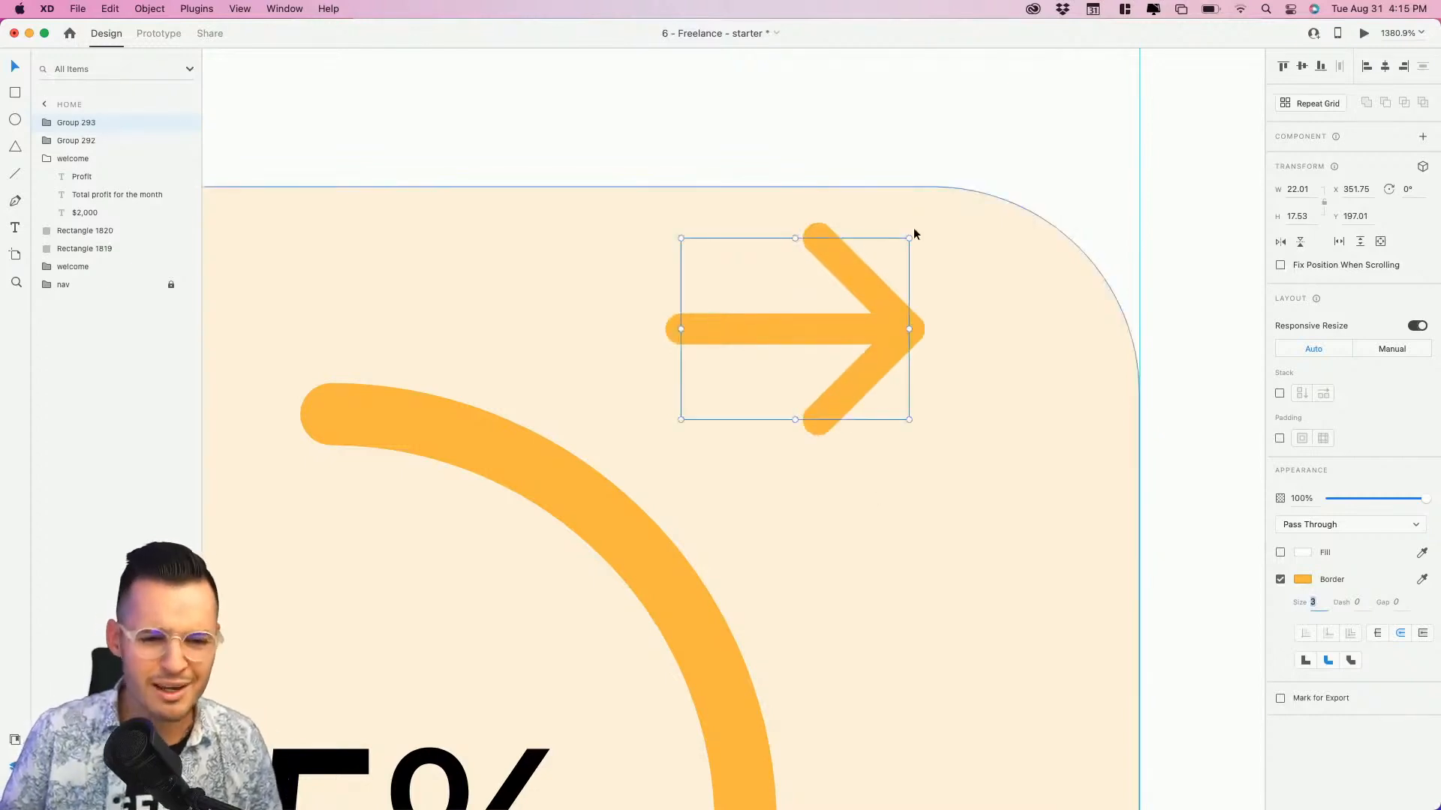
Rotate the arrow to -45° and move it to X 358.77, Y 197.8 near the card's upper-right corner.
{"action": "left_click_drag", "start_coordinate": [914, 236], "coordinate": [826, 193]}
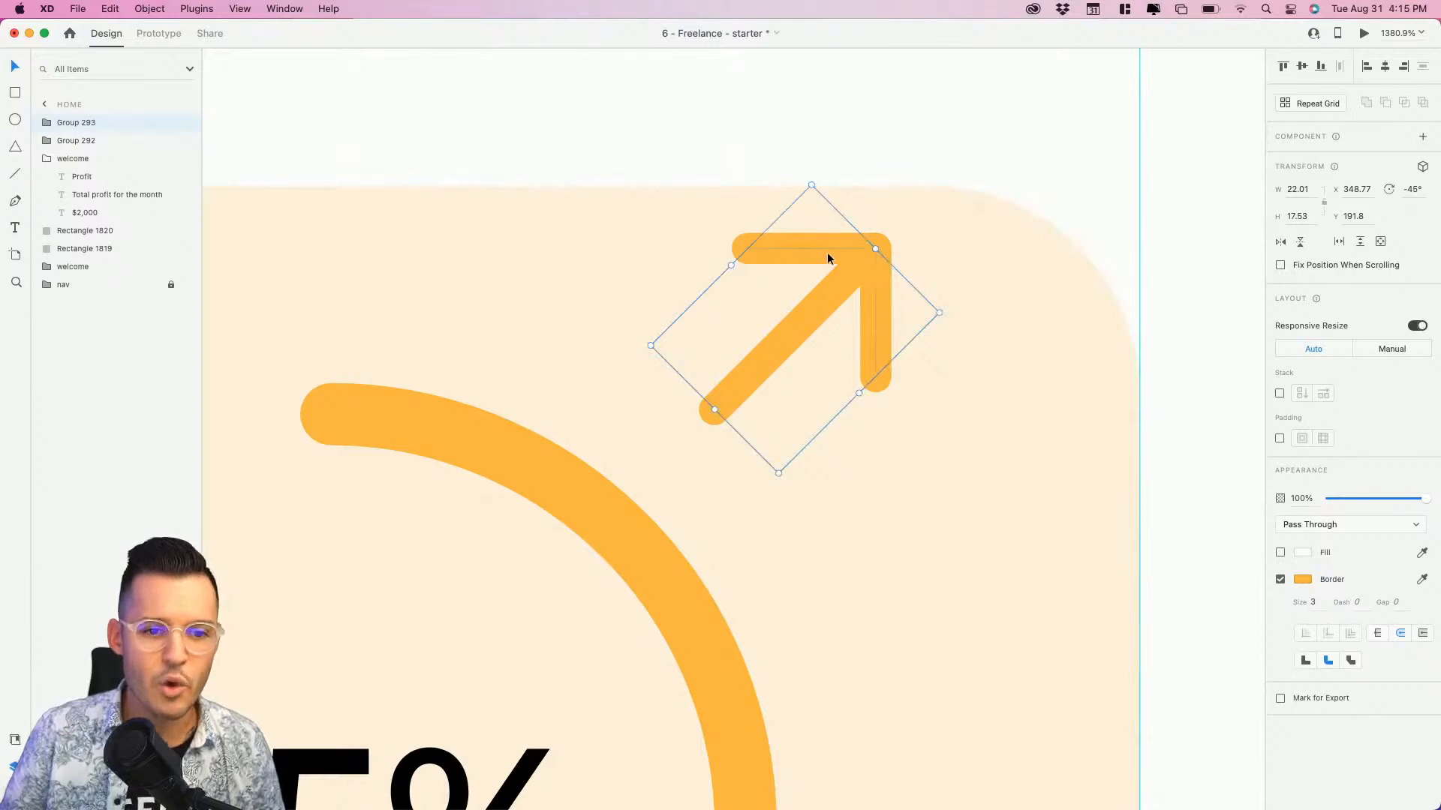
{"action": "left_click_drag", "start_coordinate": [827, 252], "coordinate": [828, 319]}
{"action": "key", "text": "super+minus"}
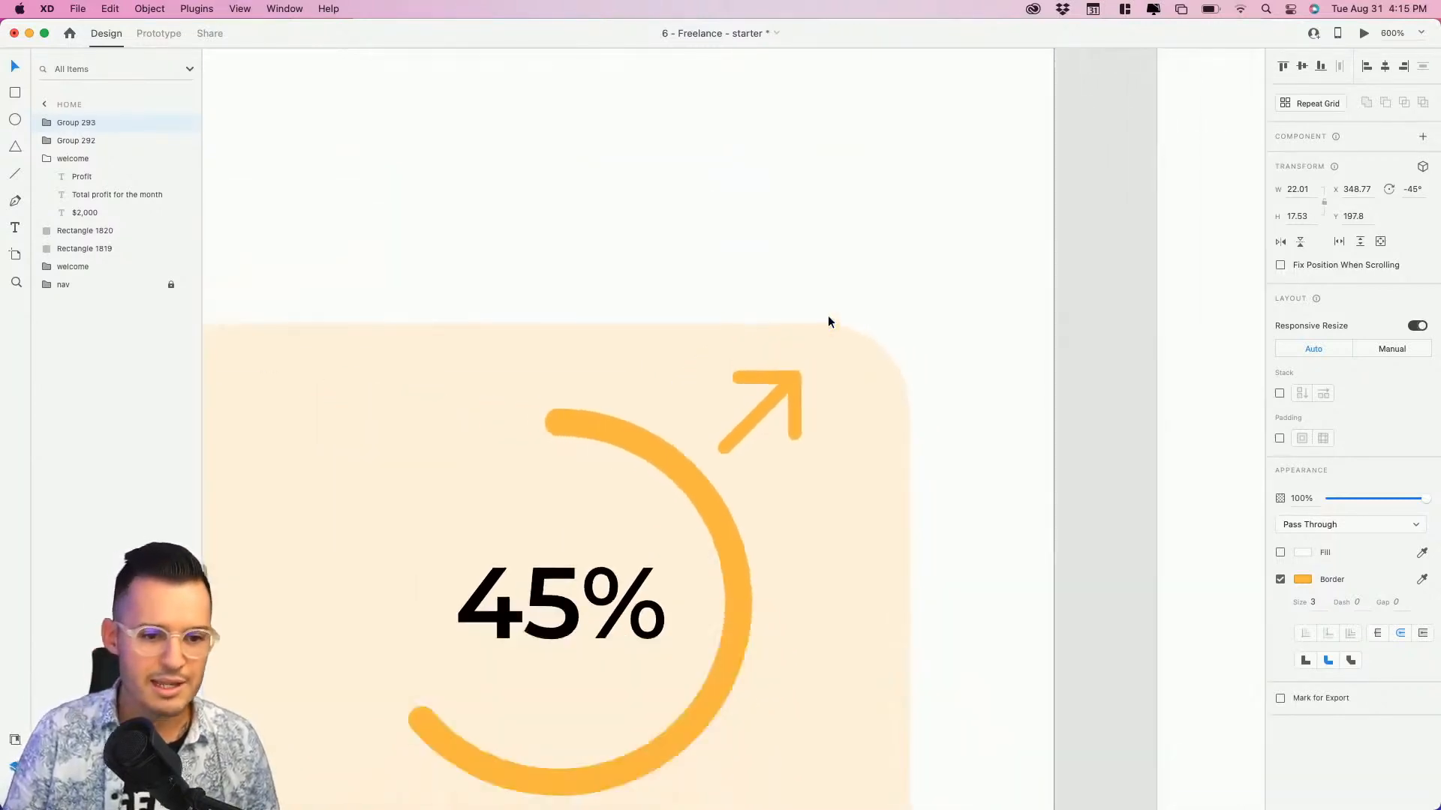
{"action": "scroll", "coordinate": [886, 428], "scroll_direction": "left", "scroll_amount": 5}
{"action": "scroll", "coordinate": [885, 428], "scroll_direction": "down", "scroll_amount": 2}
{"action": "key", "text": "shift+Right"}
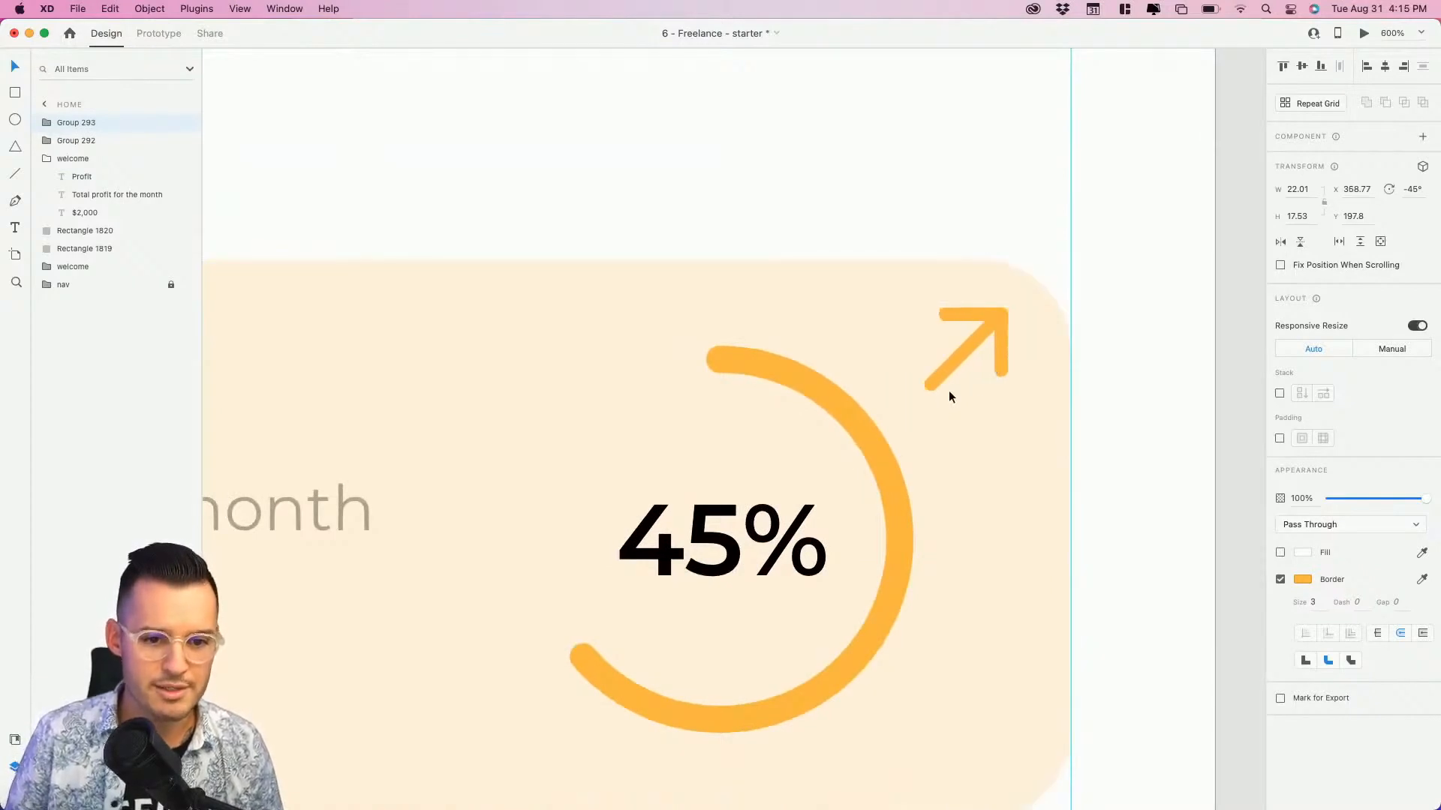
Shift the ring group and arrow 10 units left together, and reposition the arrow alone at X 355.77.
{"action": "left_click", "coordinate": [866, 422], "text": "shift"}
{"action": "key", "text": "shift+Left"}
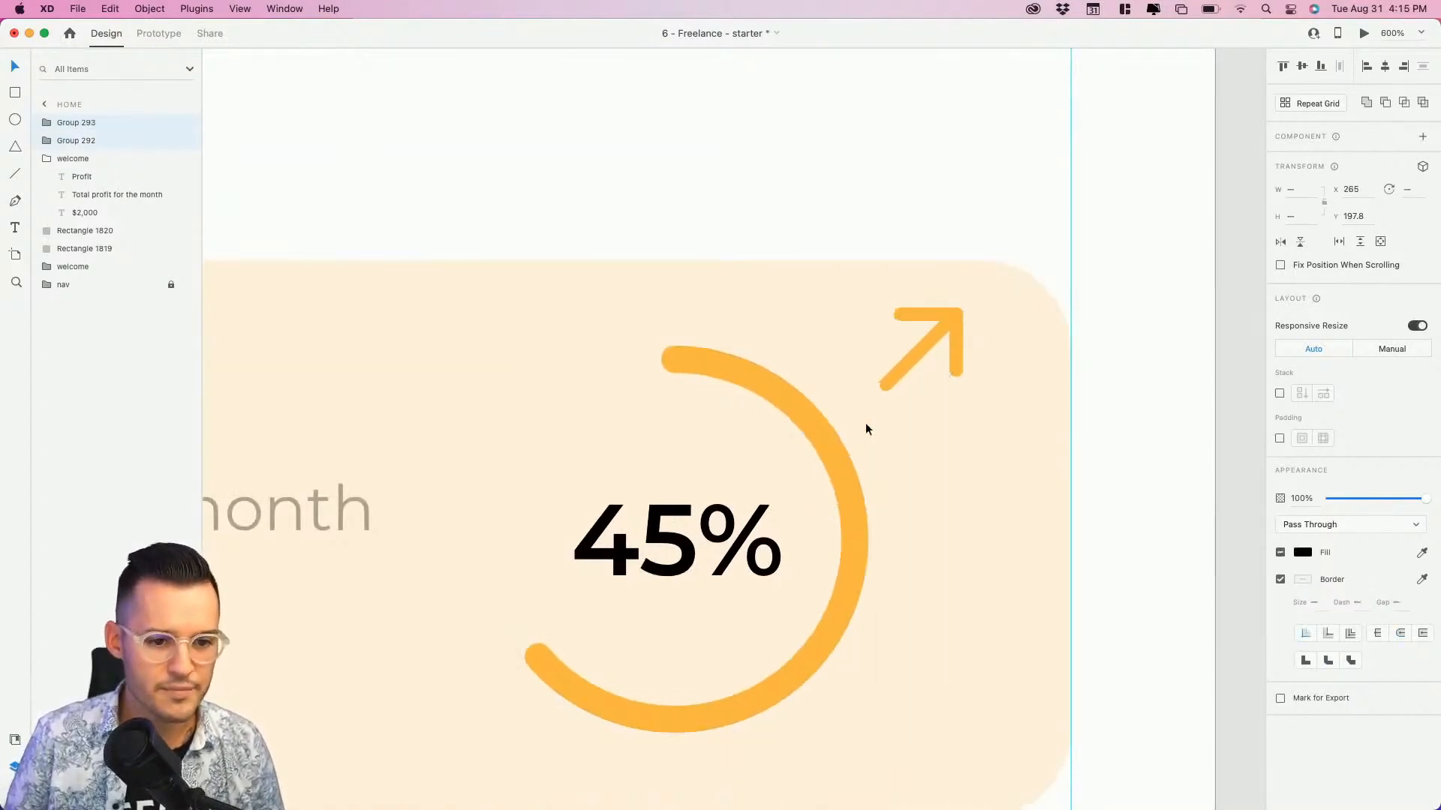
{"action": "left_click", "coordinate": [1060, 420]}
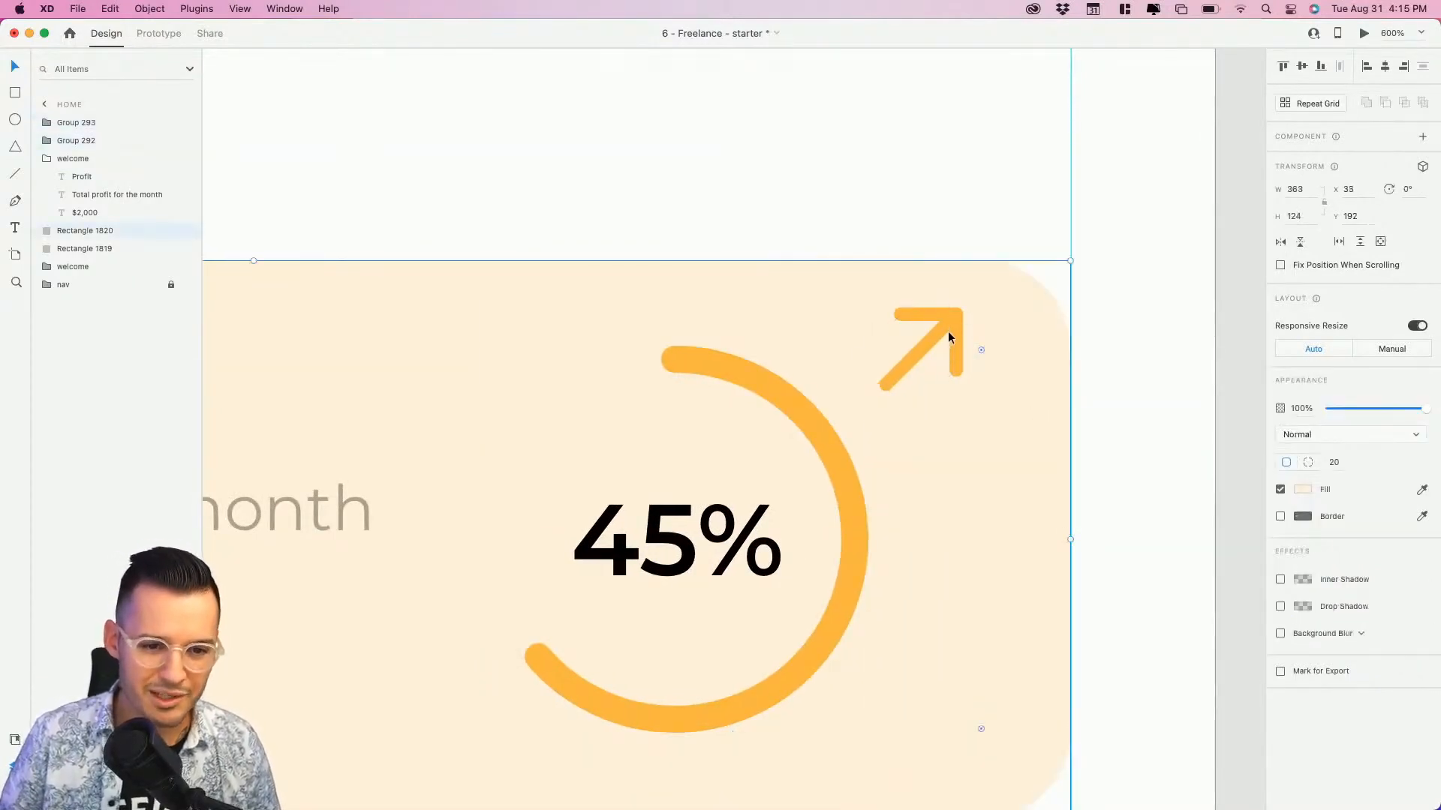
{"action": "left_click", "coordinate": [938, 330]}
{"action": "key", "text": "shift+Right"}
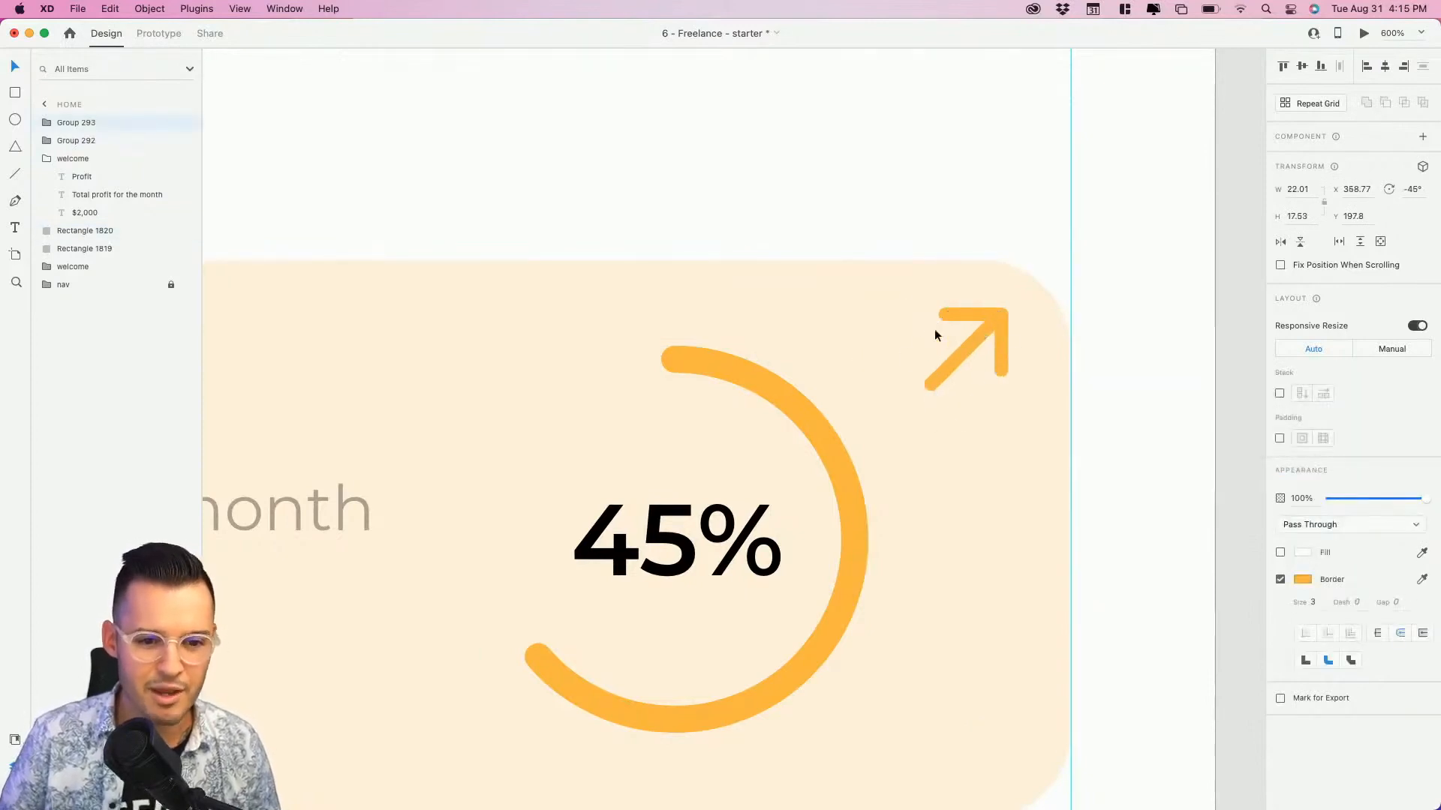
{"action": "key", "text": "Left"}
{"action": "key", "text": "Left"}
{"action": "key", "text": "Left"}
Lower the arrow to Y 203.8 and scale it down to about 14.6 wide and 11.6 high.
{"action": "key", "text": "super+minus"}
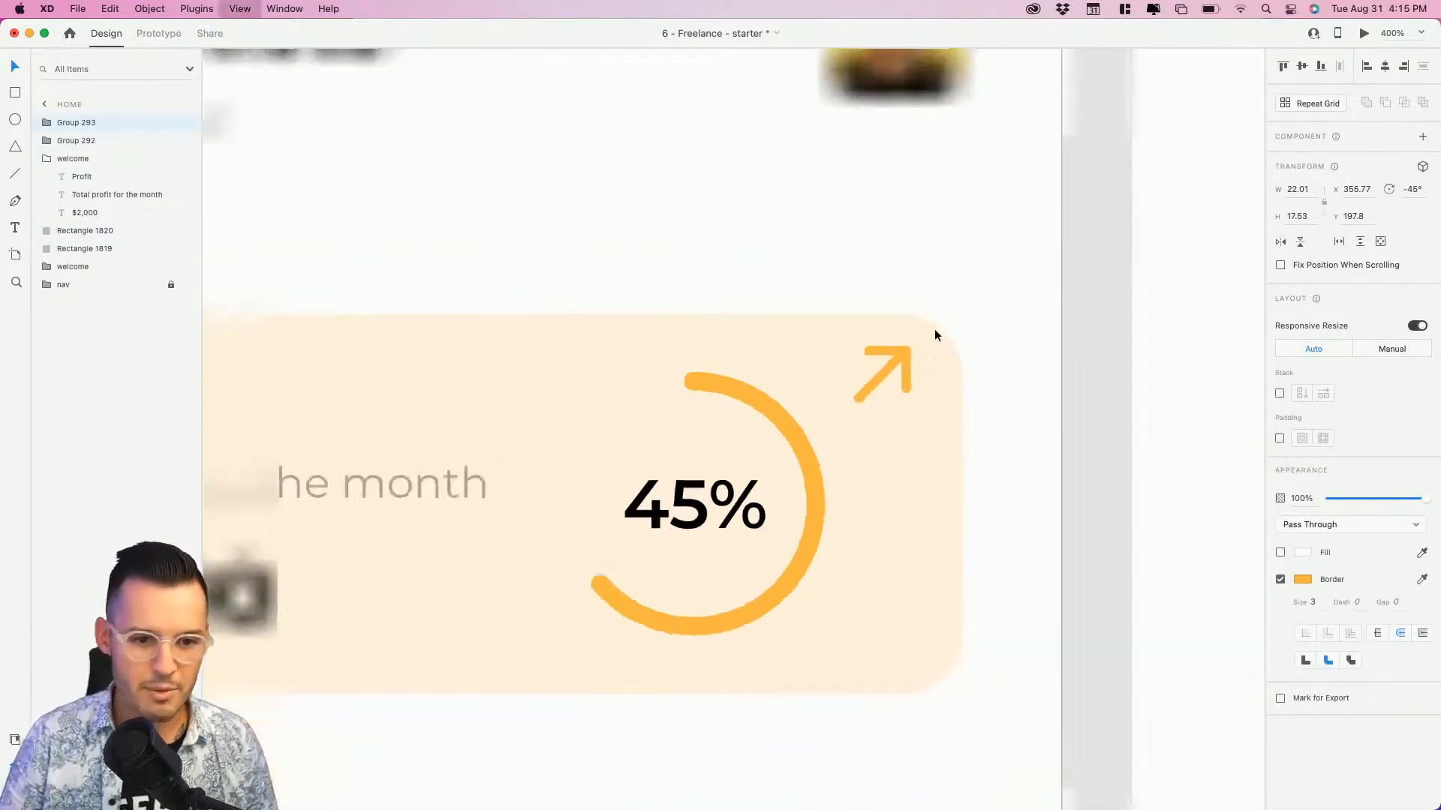
{"action": "key", "text": "super+minus"}
{"action": "scroll", "coordinate": [936, 331], "scroll_direction": "left", "scroll_amount": 5}
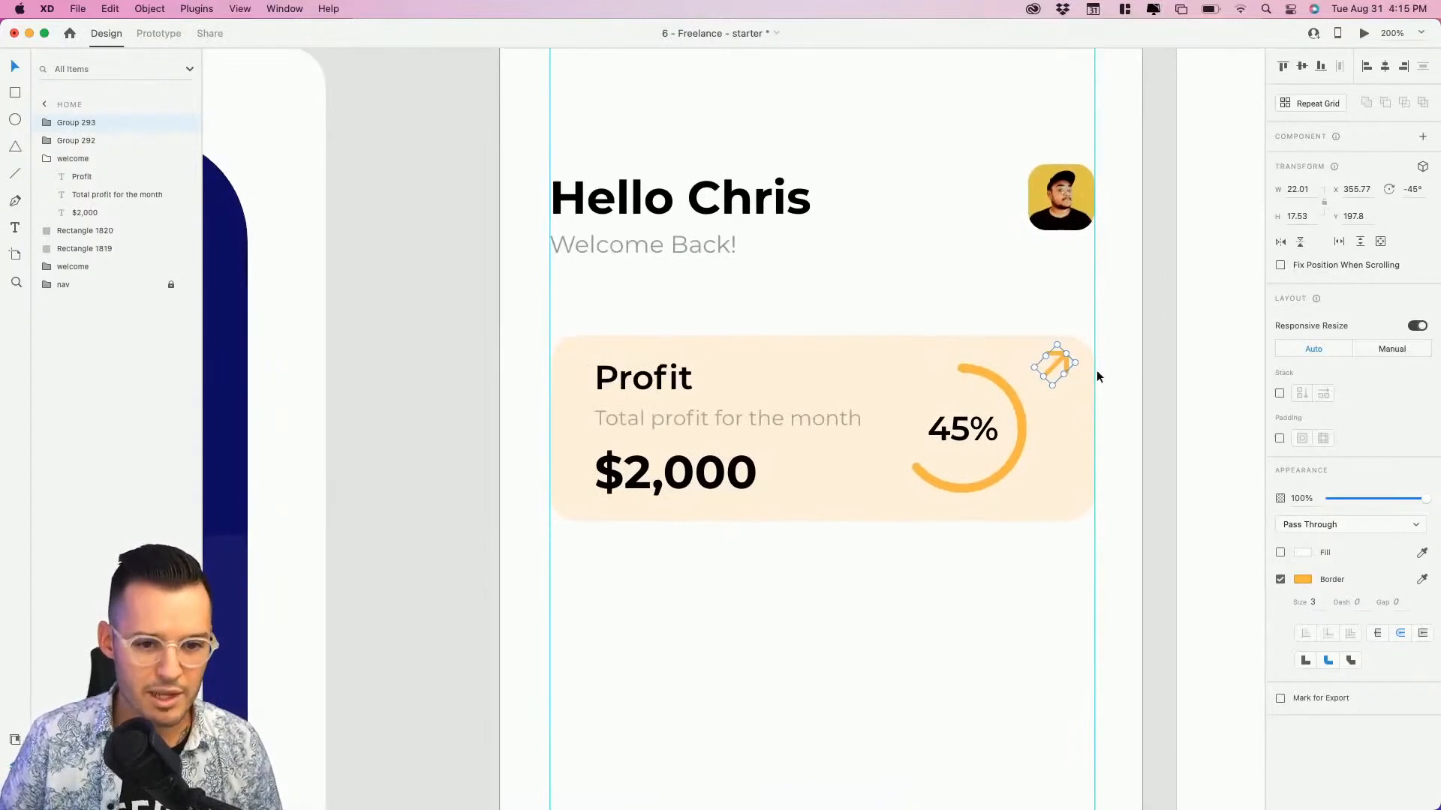
{"action": "key", "text": "Down"}
{"action": "key", "text": "Down"}
{"action": "key", "text": "Down"}
{"action": "key", "text": "Down"}
{"action": "key", "text": "Down"}
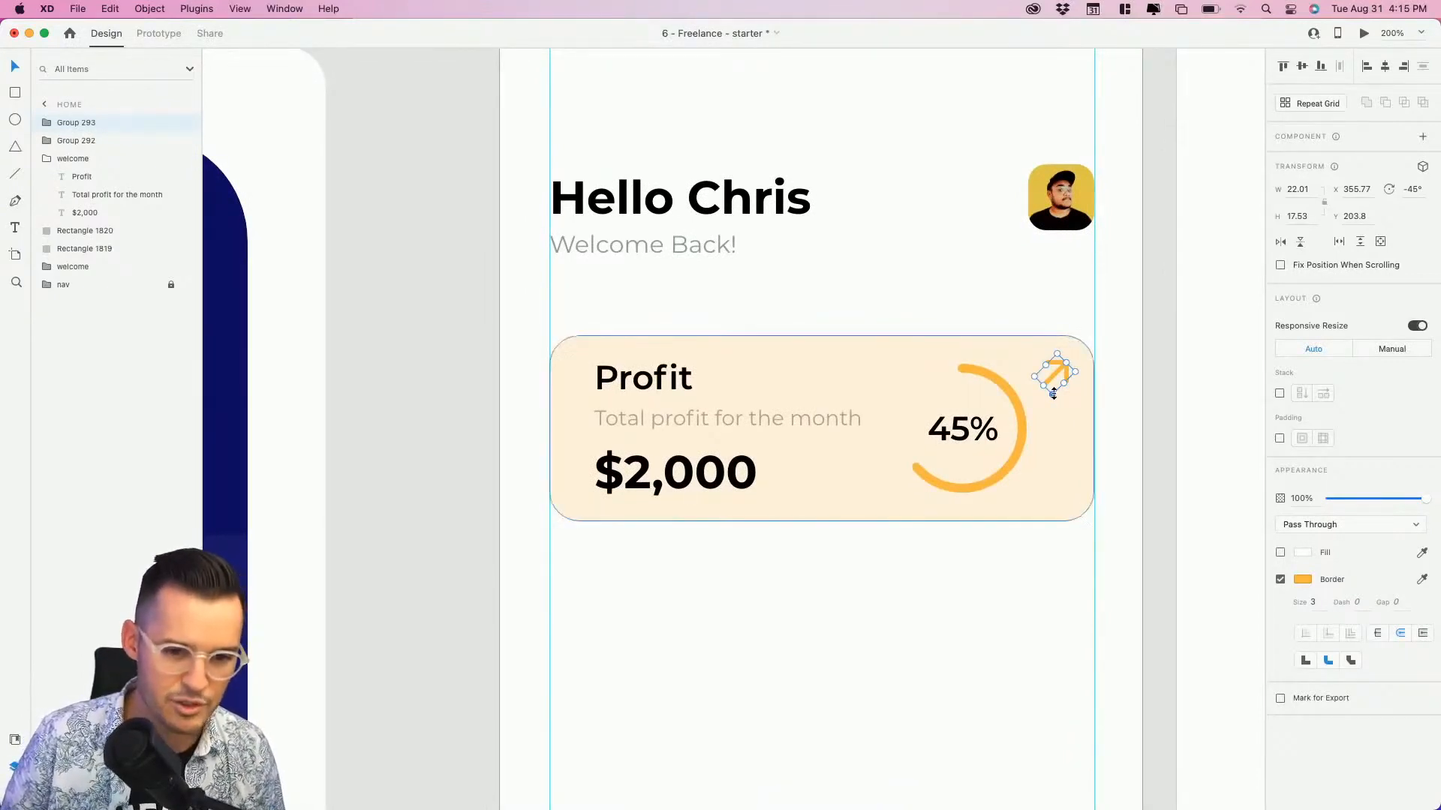
{"action": "left_click_drag", "start_coordinate": [1053, 392], "coordinate": [1054, 382]}
Set the arrow's border size to 2 and nudge it to X 362, Y 204.8.
{"action": "key", "text": "z"}
{"action": "left_click_drag", "start_coordinate": [968, 306], "coordinate": [1113, 453]}
{"action": "left_click", "coordinate": [1320, 601]}
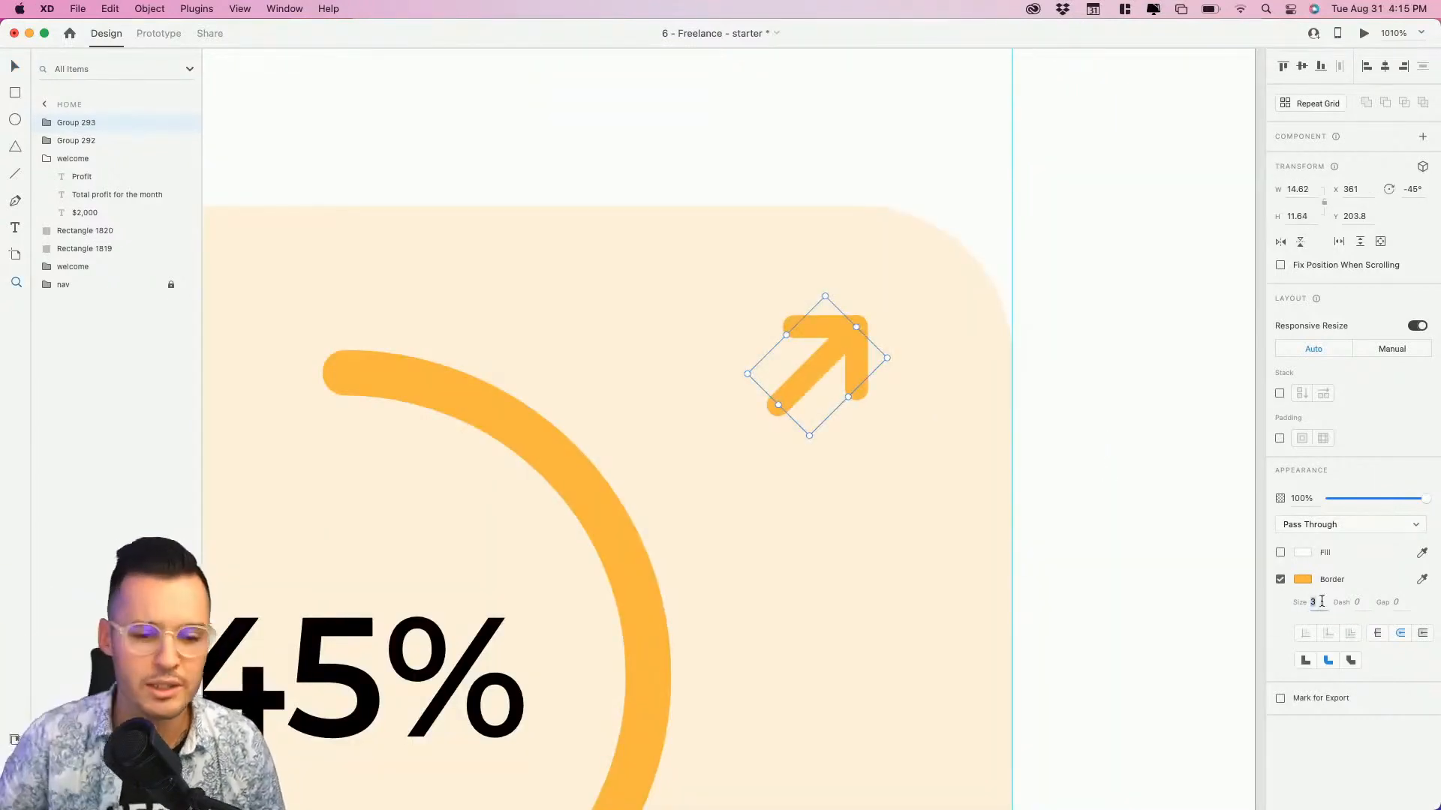
{"action": "type", "text": "2"}
{"action": "key", "text": "Up"}
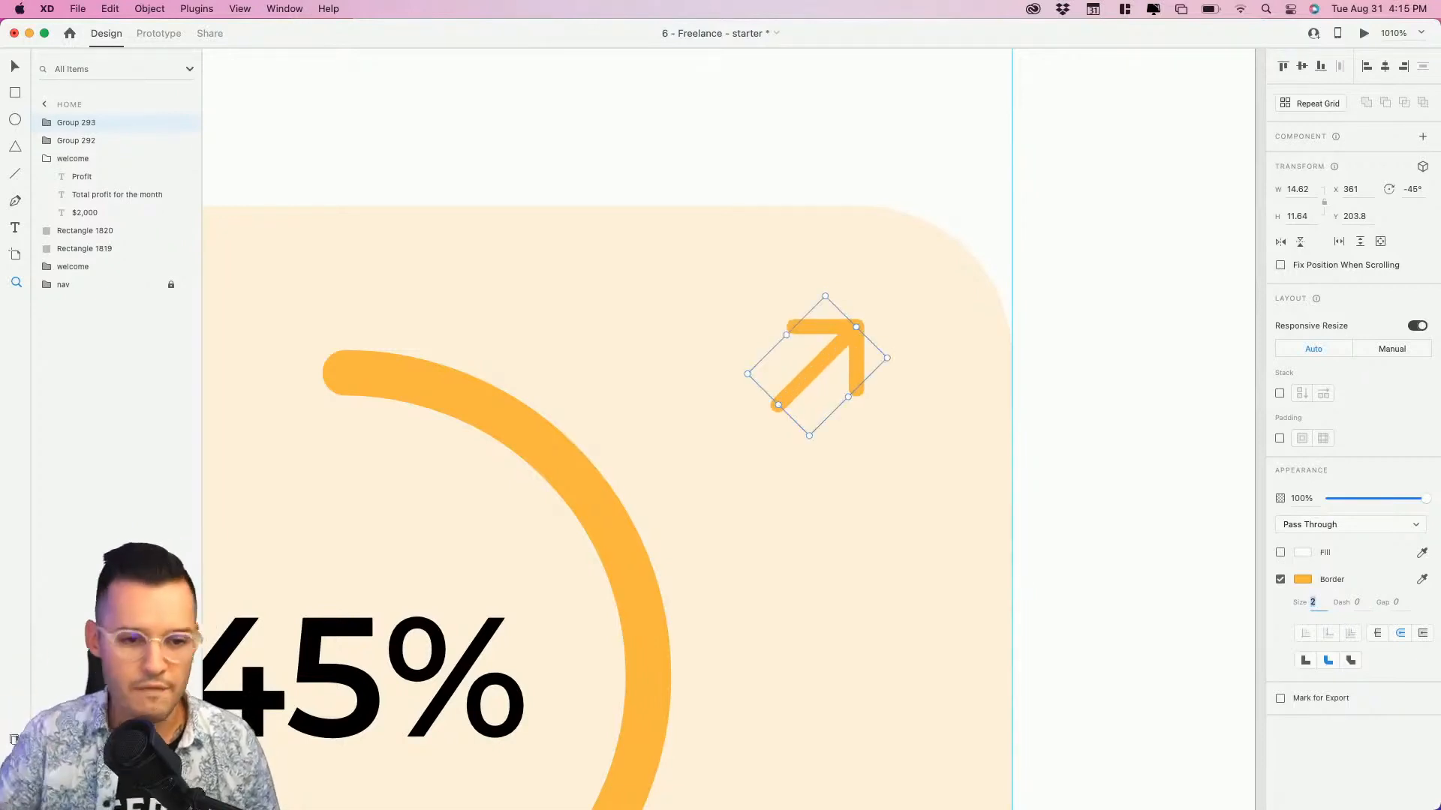
{"action": "scroll", "coordinate": [791, 148], "scroll_direction": "up", "scroll_amount": 2}
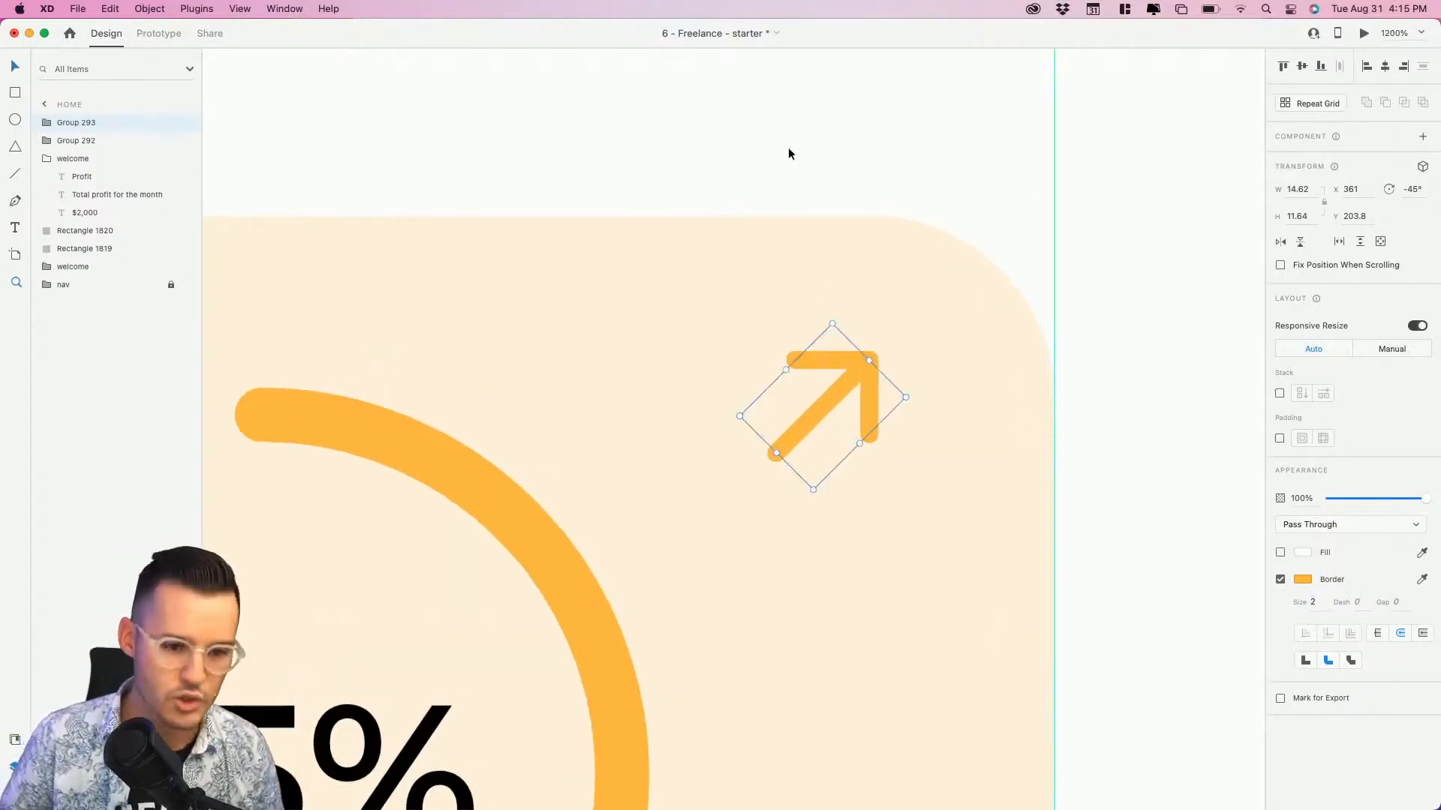
{"action": "left_click_drag", "start_coordinate": [841, 385], "coordinate": [848, 397]}
Collapse the profit text group in the layer list and rename the ring and 45% group as chart.
{"action": "key", "text": "super+minus"}
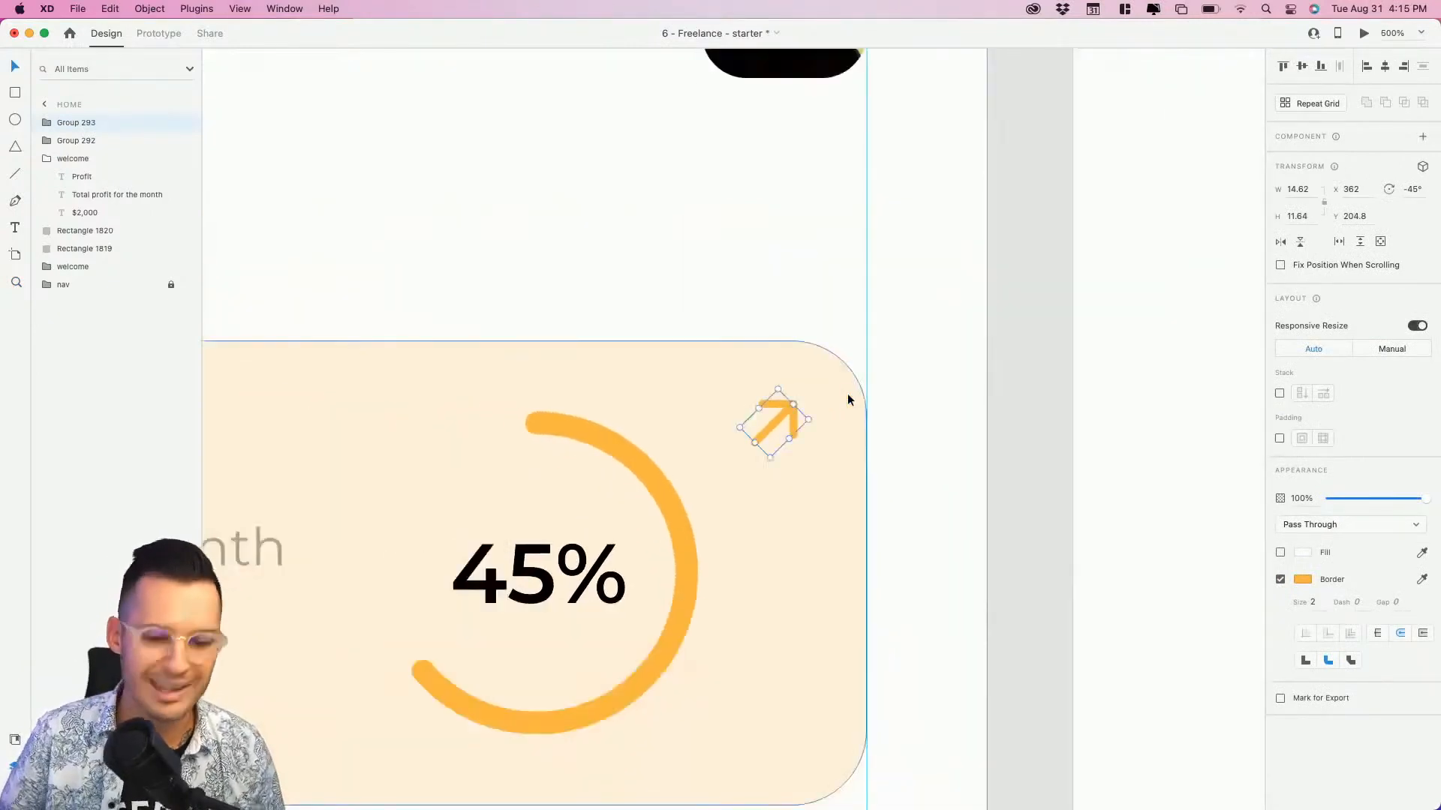
{"action": "key", "text": "super+minus"}
{"action": "left_click_drag", "start_coordinate": [848, 399], "coordinate": [1181, 319]}
{"action": "left_click", "coordinate": [43, 159]}
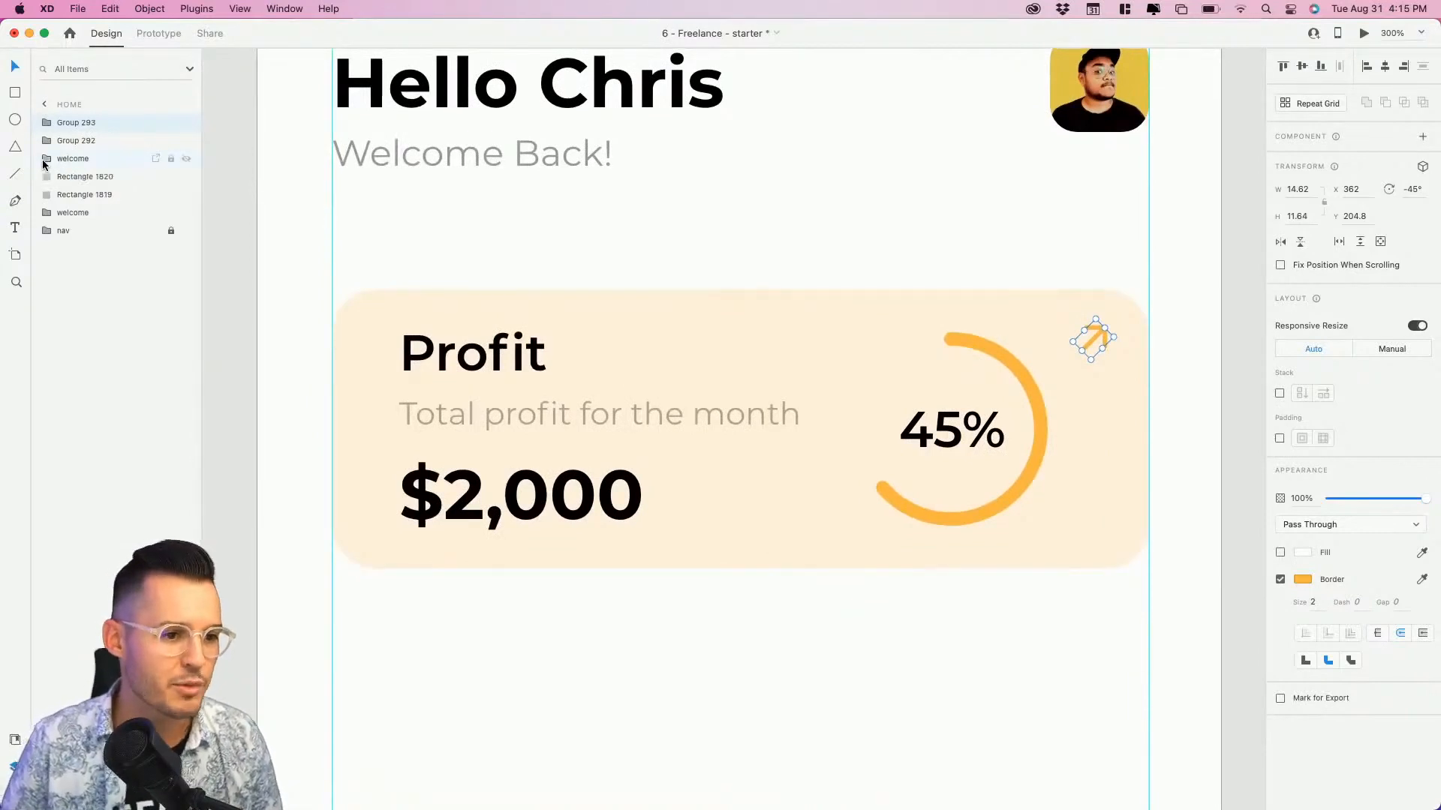
{"action": "left_click", "coordinate": [75, 141]}
{"action": "double_click", "coordinate": [69, 141]}
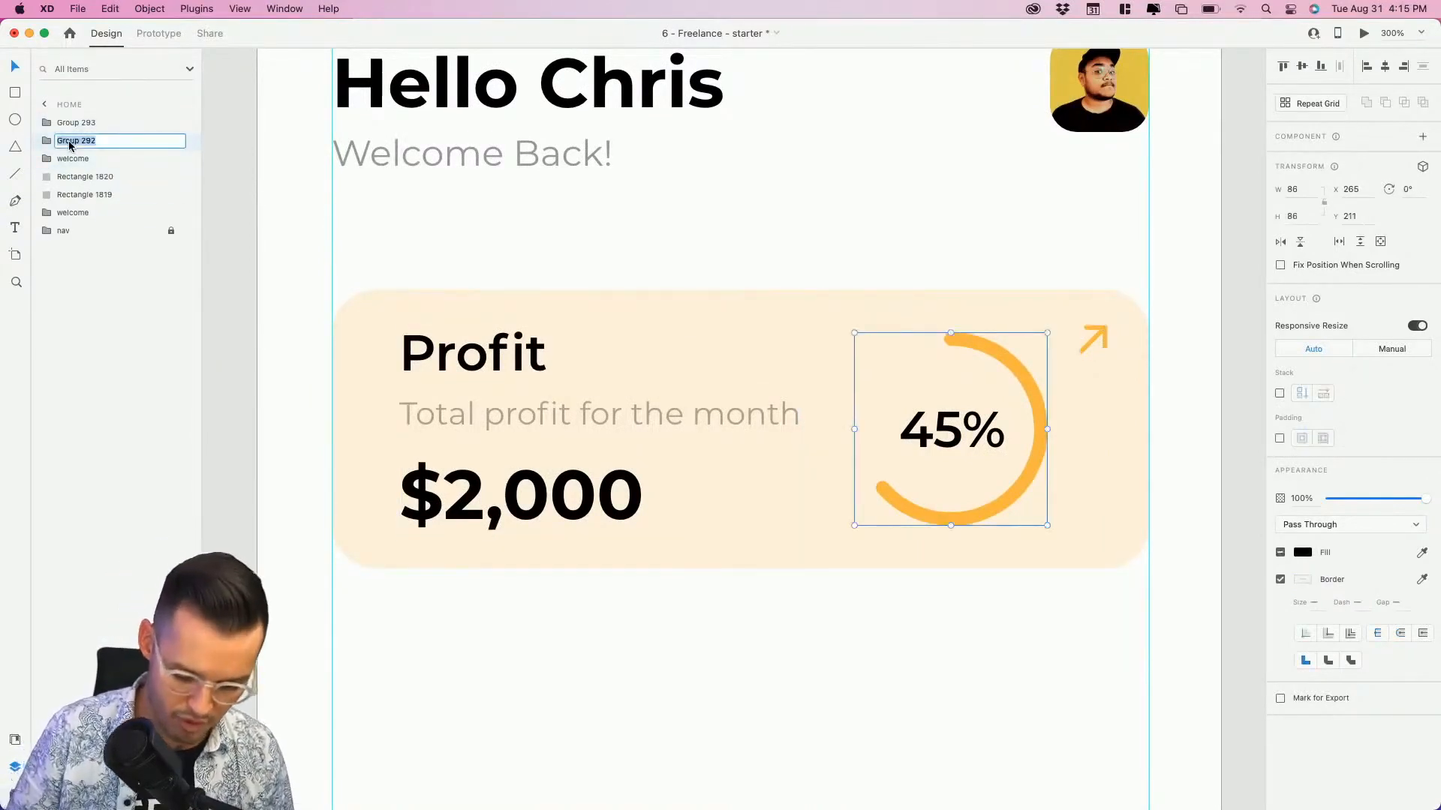
{"action": "type", "text": "chart"}
{"action": "key", "text": "Return"}
Rename the arrow icon's group as artrow.
{"action": "left_click", "coordinate": [74, 128]}
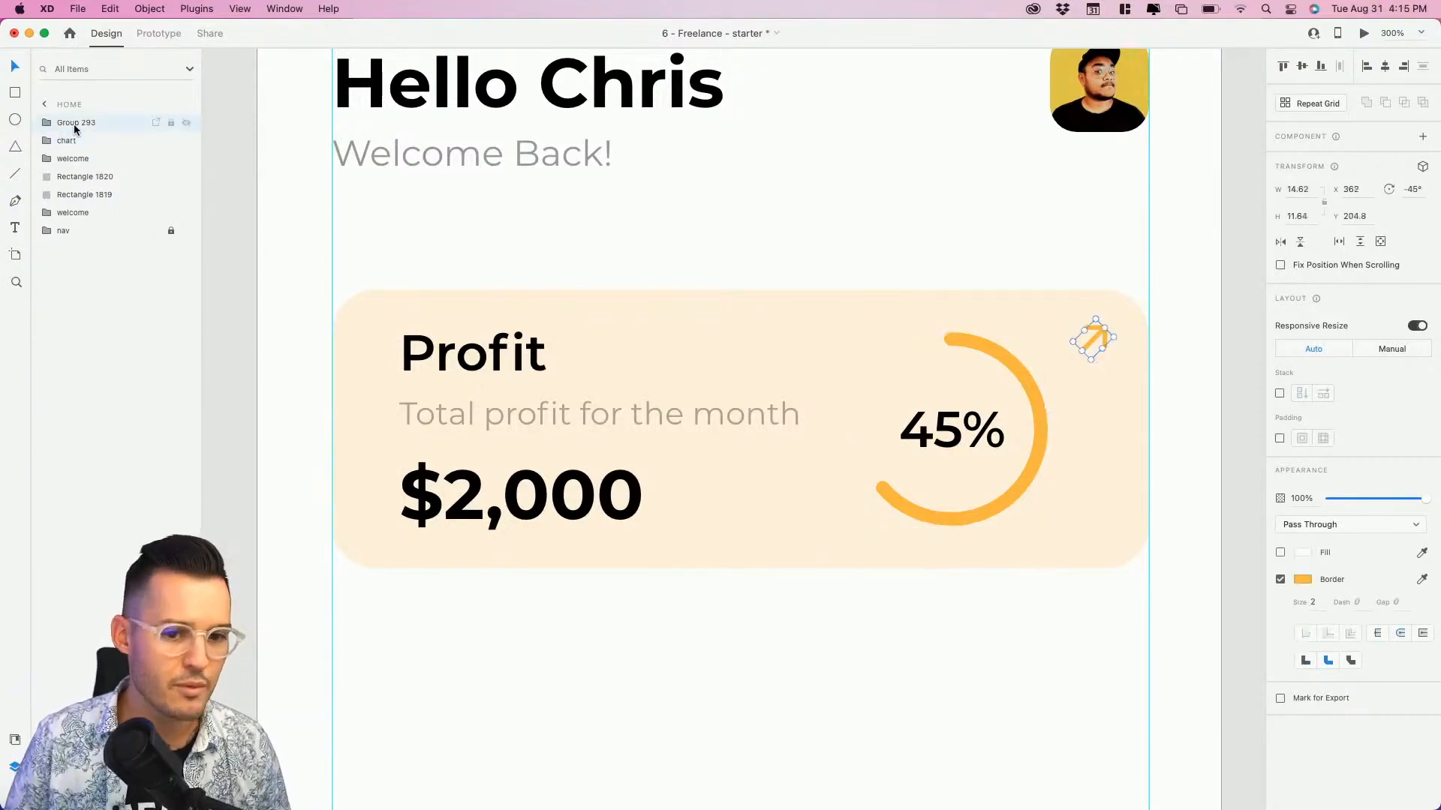
{"action": "double_click", "coordinate": [75, 123]}
{"action": "type", "text": "artrow"}
{"action": "key", "text": "Return"}
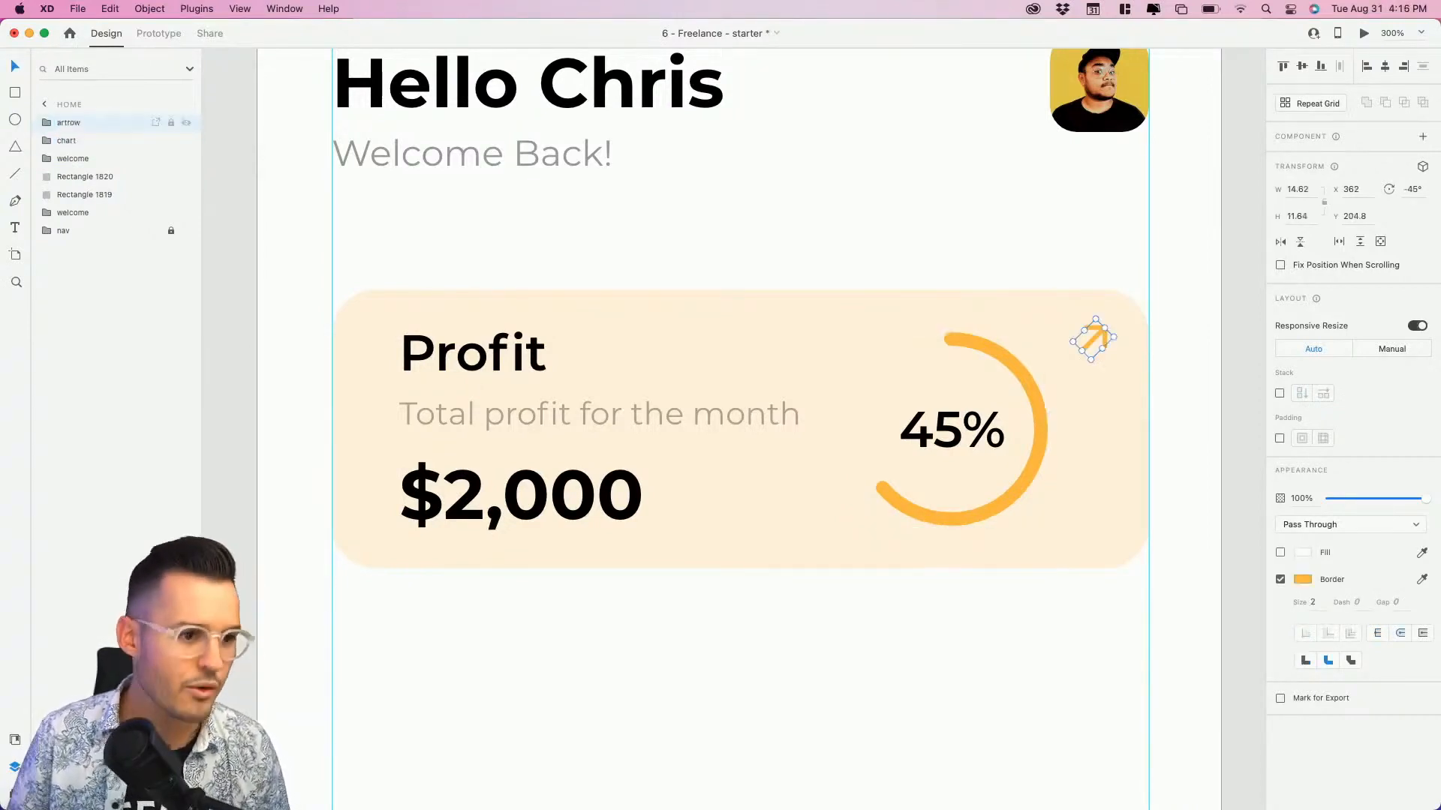
Rename the card's profit text group as info.
{"action": "left_click", "coordinate": [67, 159]}
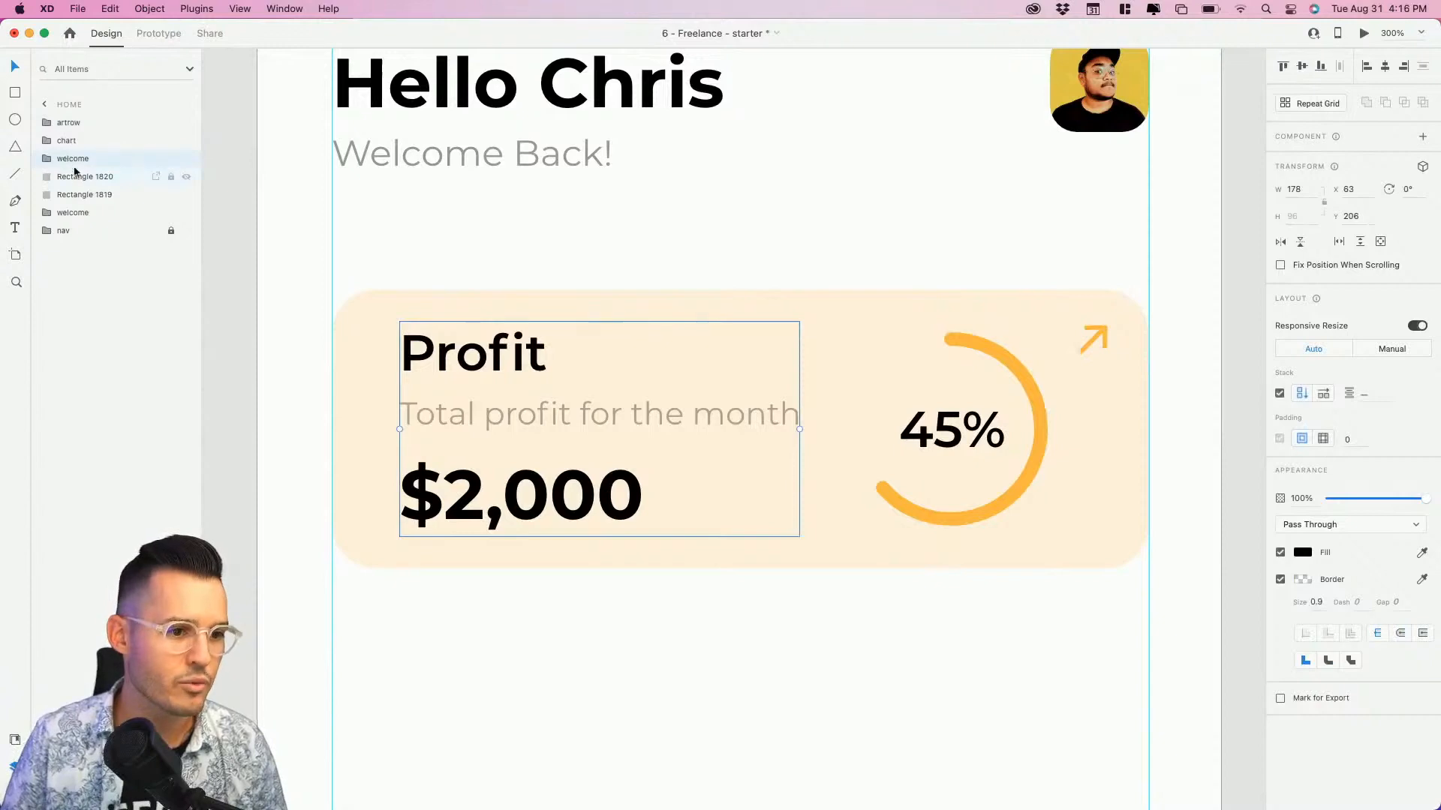
{"action": "double_click", "coordinate": [72, 163]}
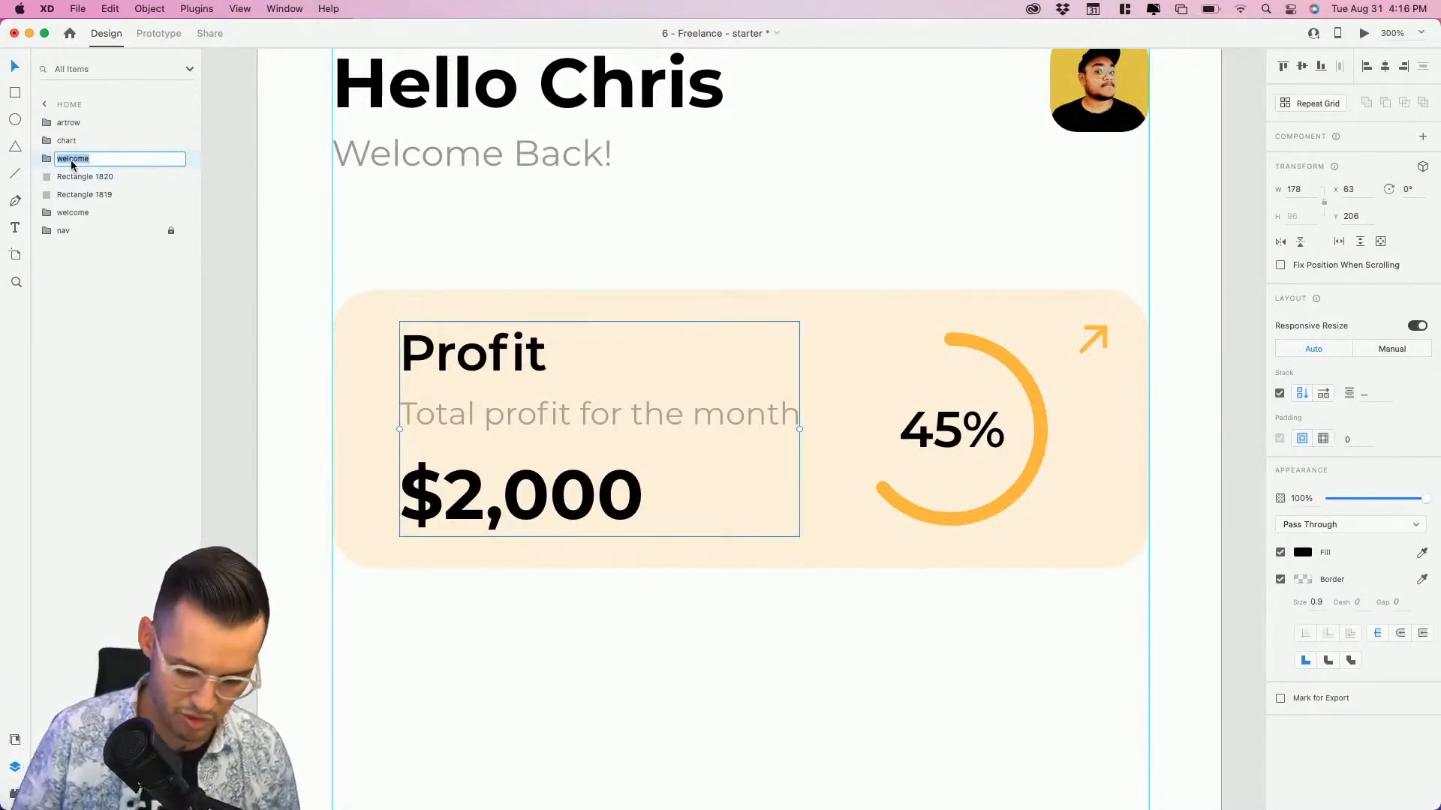
{"action": "type", "text": "info"}
{"action": "key", "text": "Return"}
Rename the card's background rectangle as shape.
{"action": "left_click", "coordinate": [78, 179]}
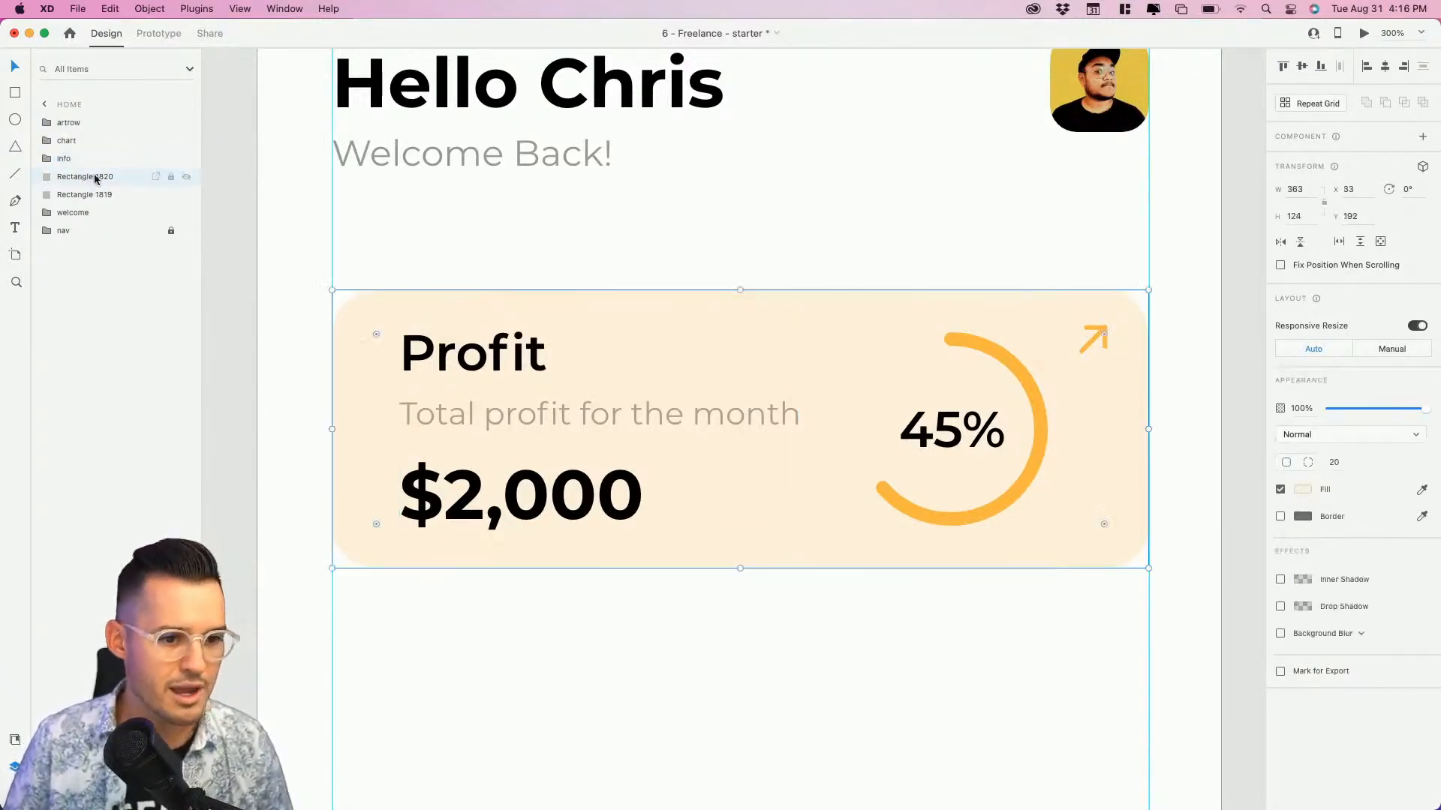
{"action": "double_click", "coordinate": [80, 178]}
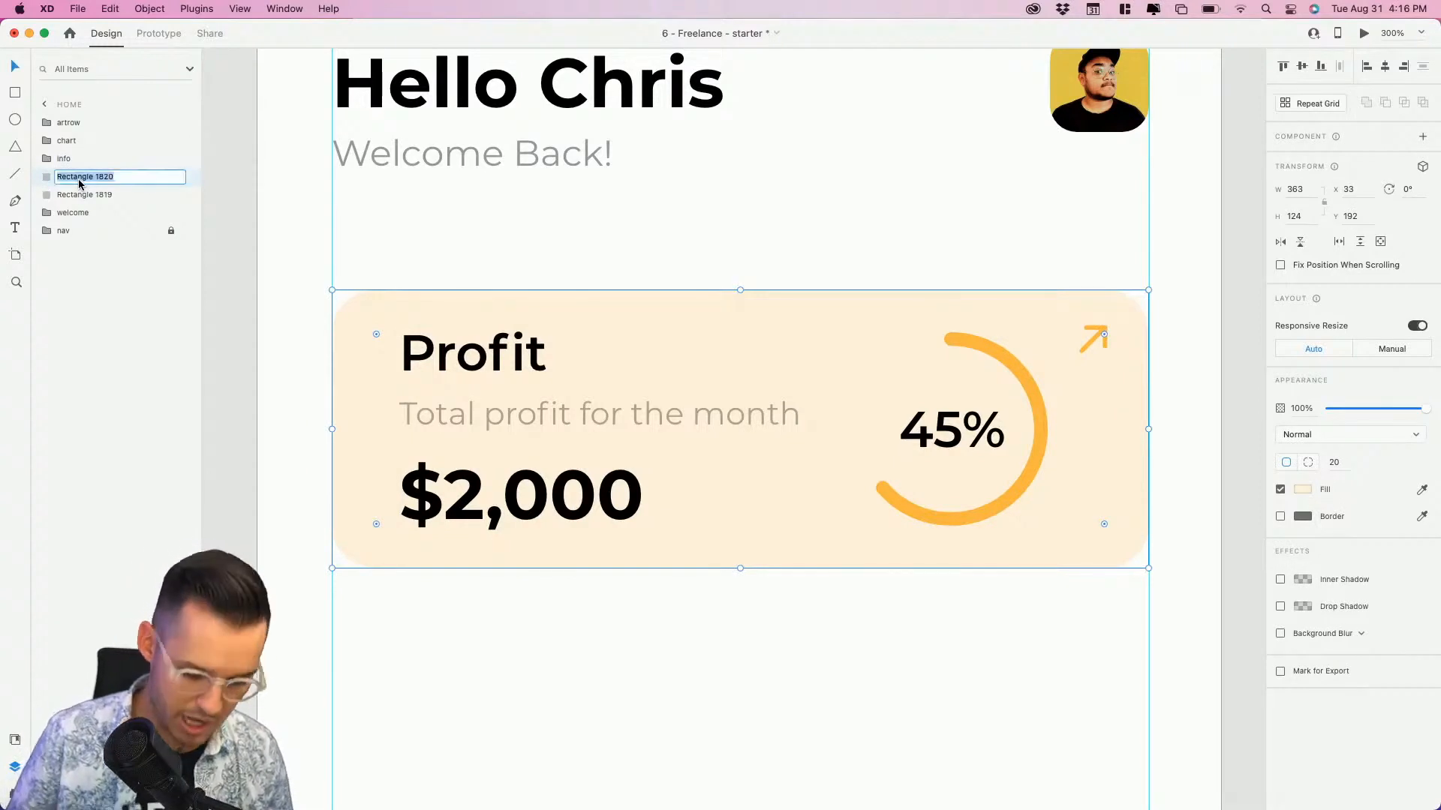
{"action": "type", "text": "shape"}
{"action": "key", "text": "Return"}
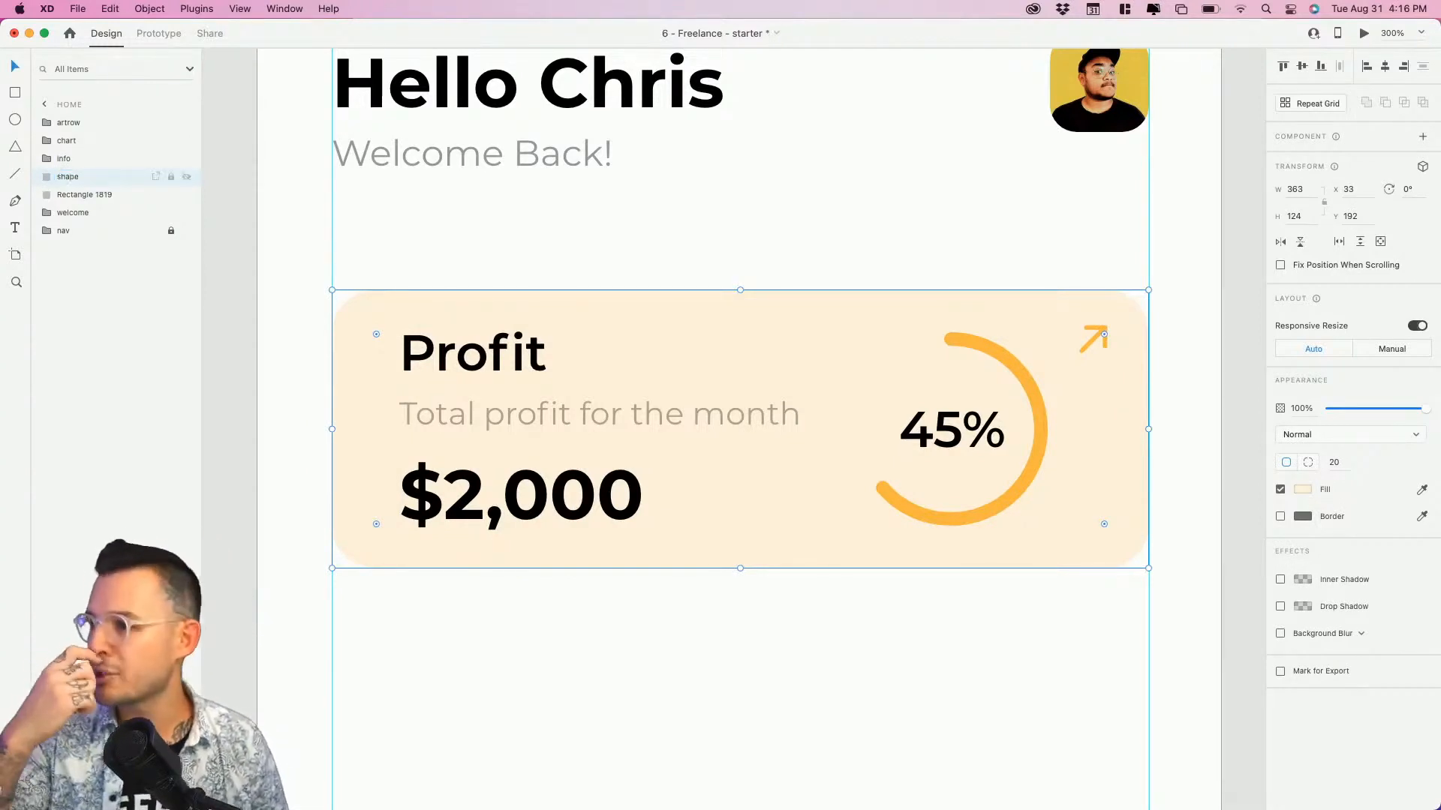
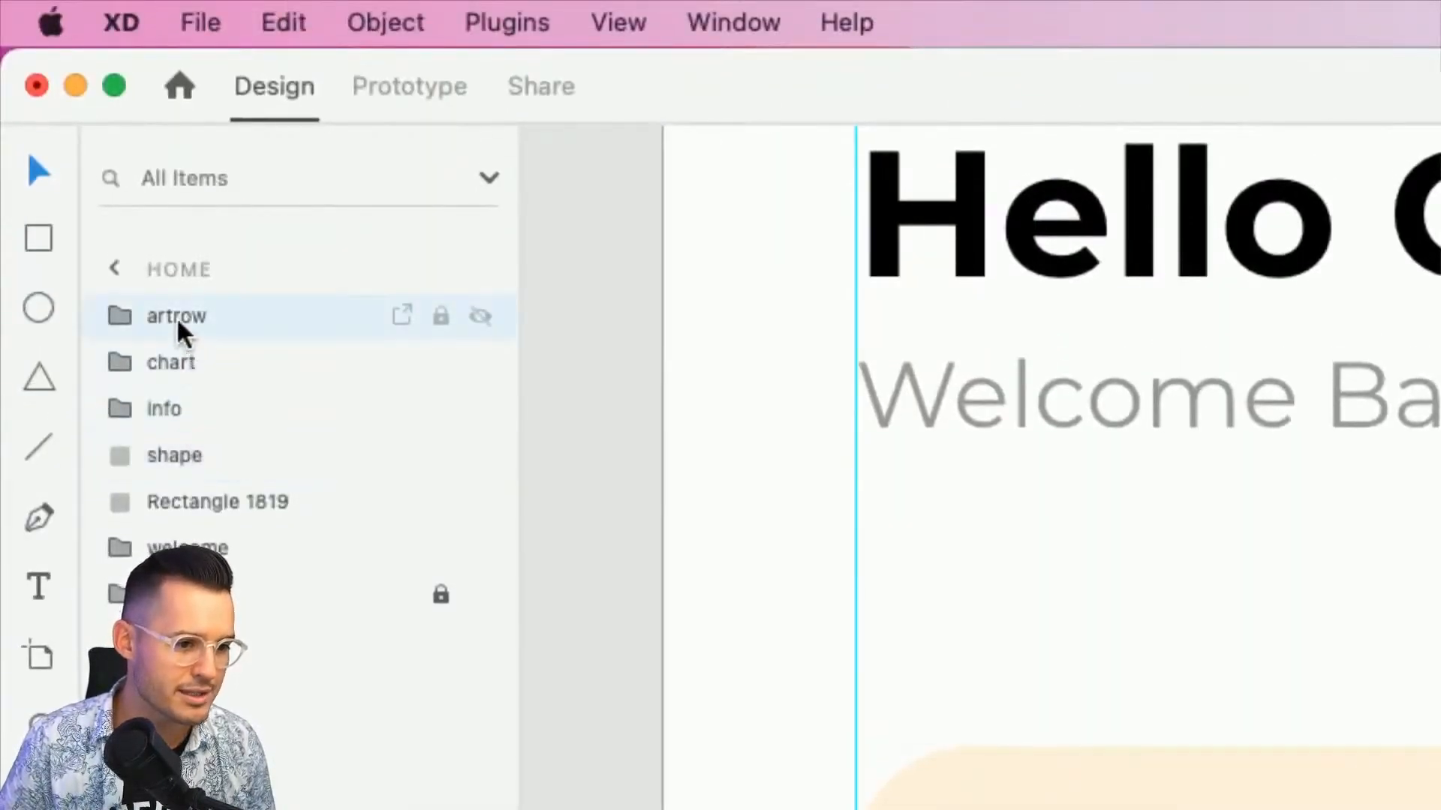
Correct the misspelled name of the arrow icon's group to arrow.
{"action": "double_click", "coordinate": [178, 323]}
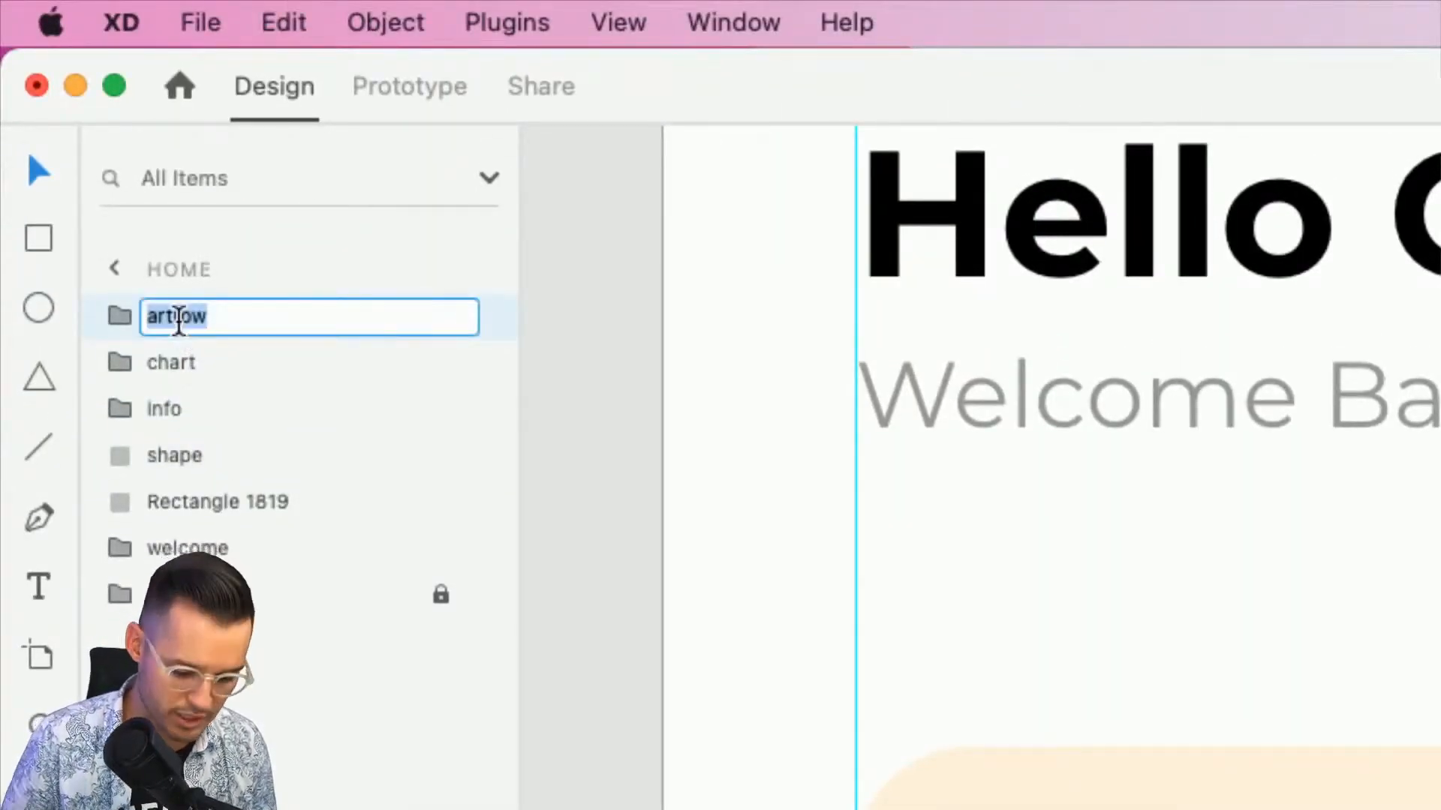
{"action": "type", "text": "arrow"}
{"action": "key", "text": "Return"}
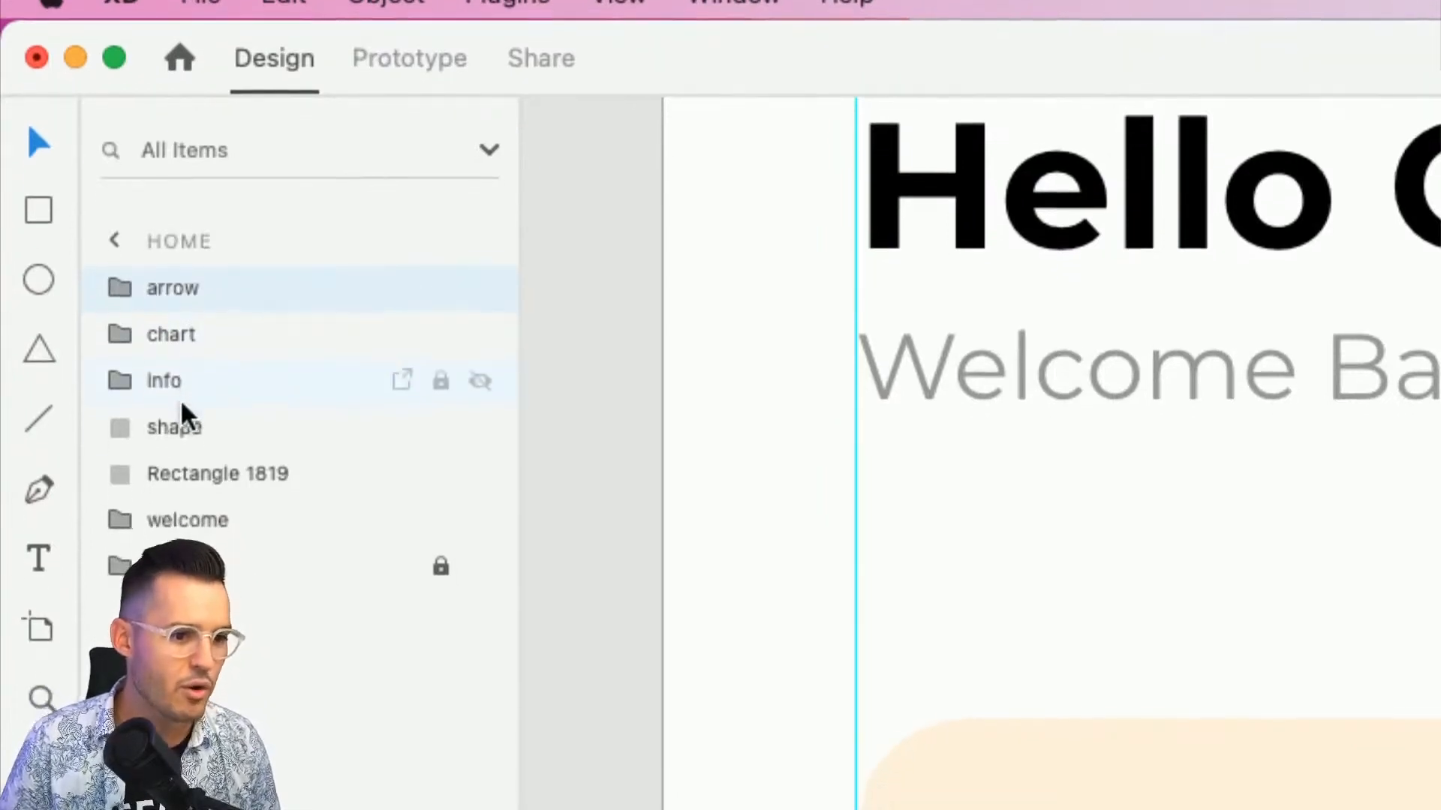
Combine the arrow, chart, info and shape layers into a component and name it row.
{"action": "left_click", "coordinate": [186, 455], "text": "shift"}
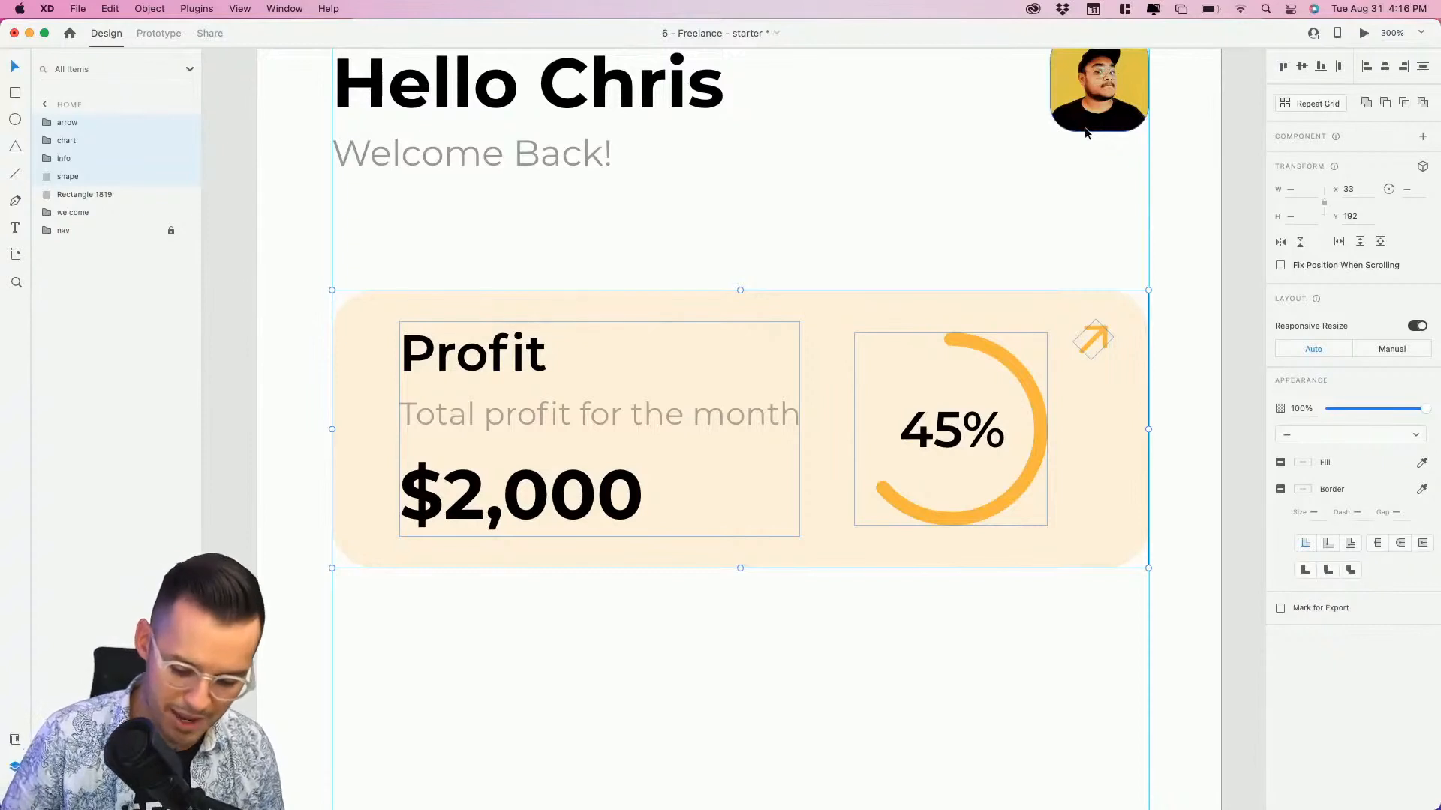
{"action": "key", "text": "super+k"}
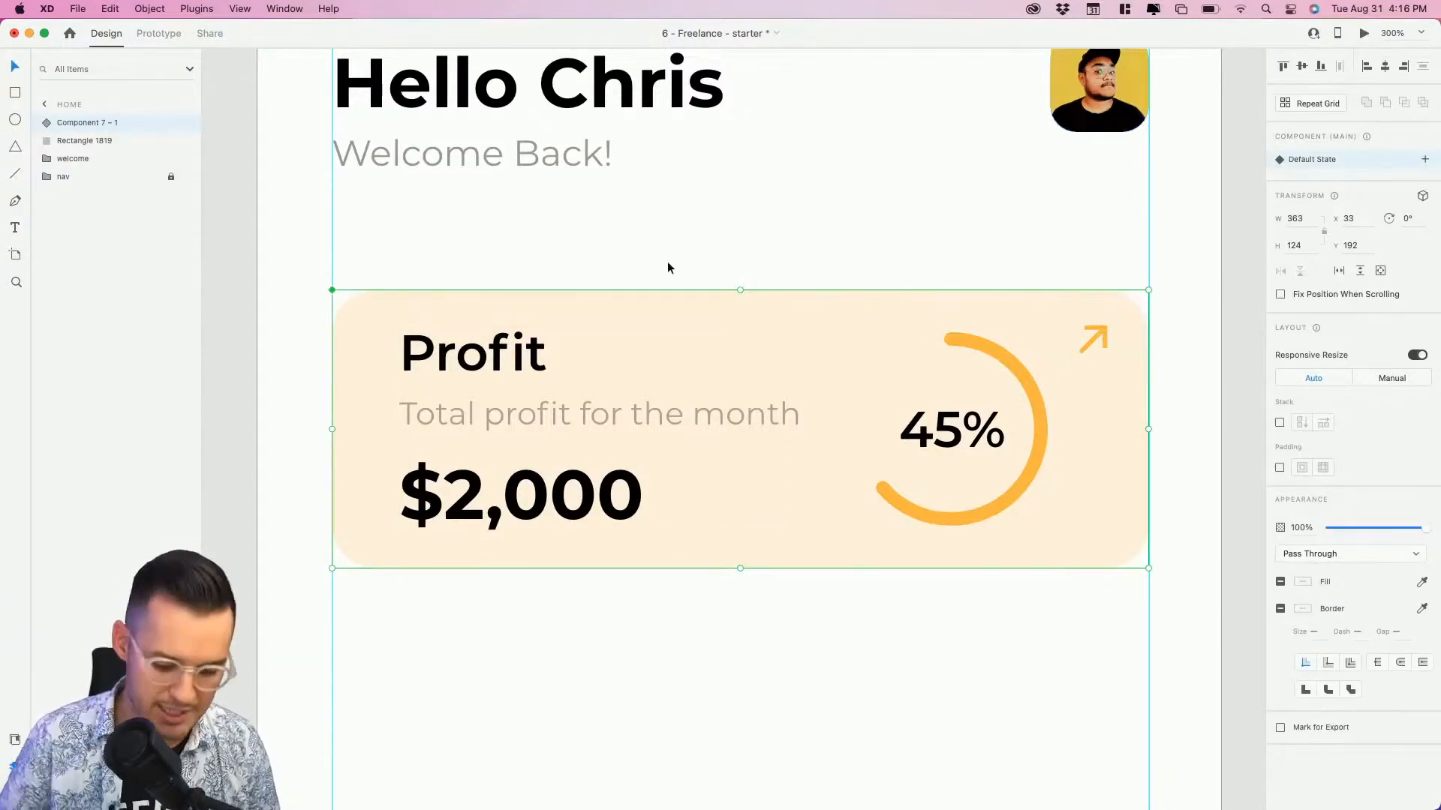
{"action": "key", "text": "super+shift+y"}
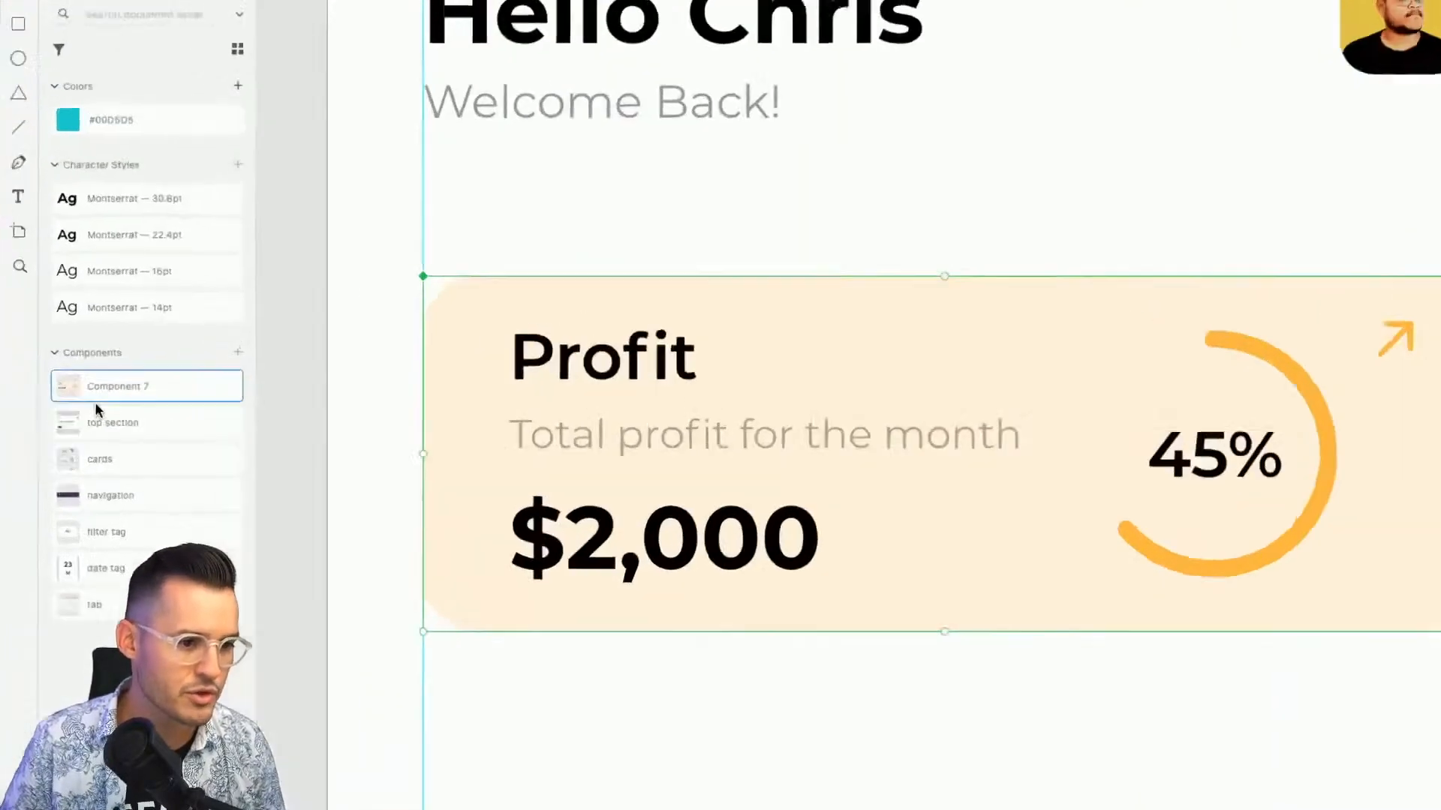
{"action": "double_click", "coordinate": [105, 388]}
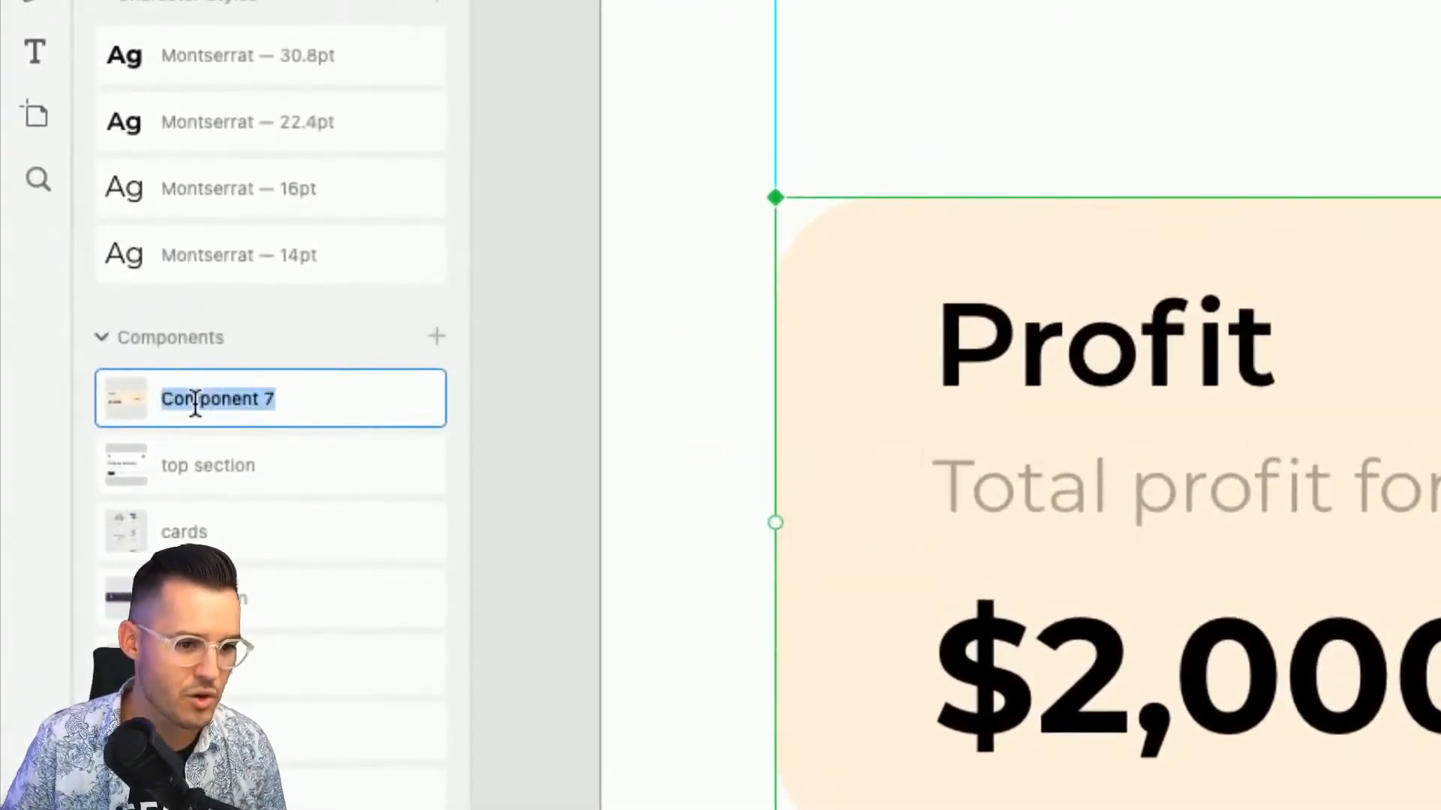
{"action": "type", "text": "row"}
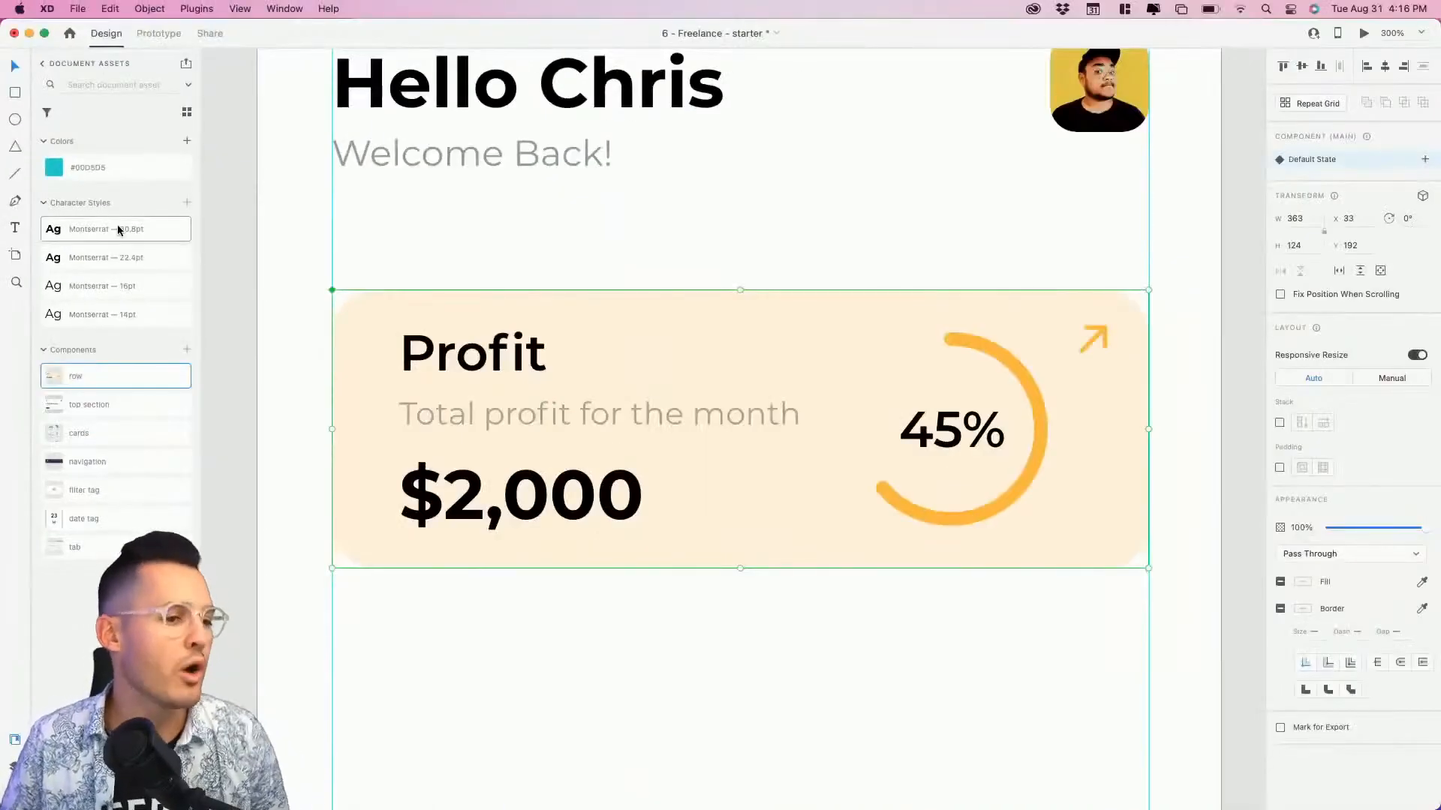
{"action": "key", "text": "super+y"}
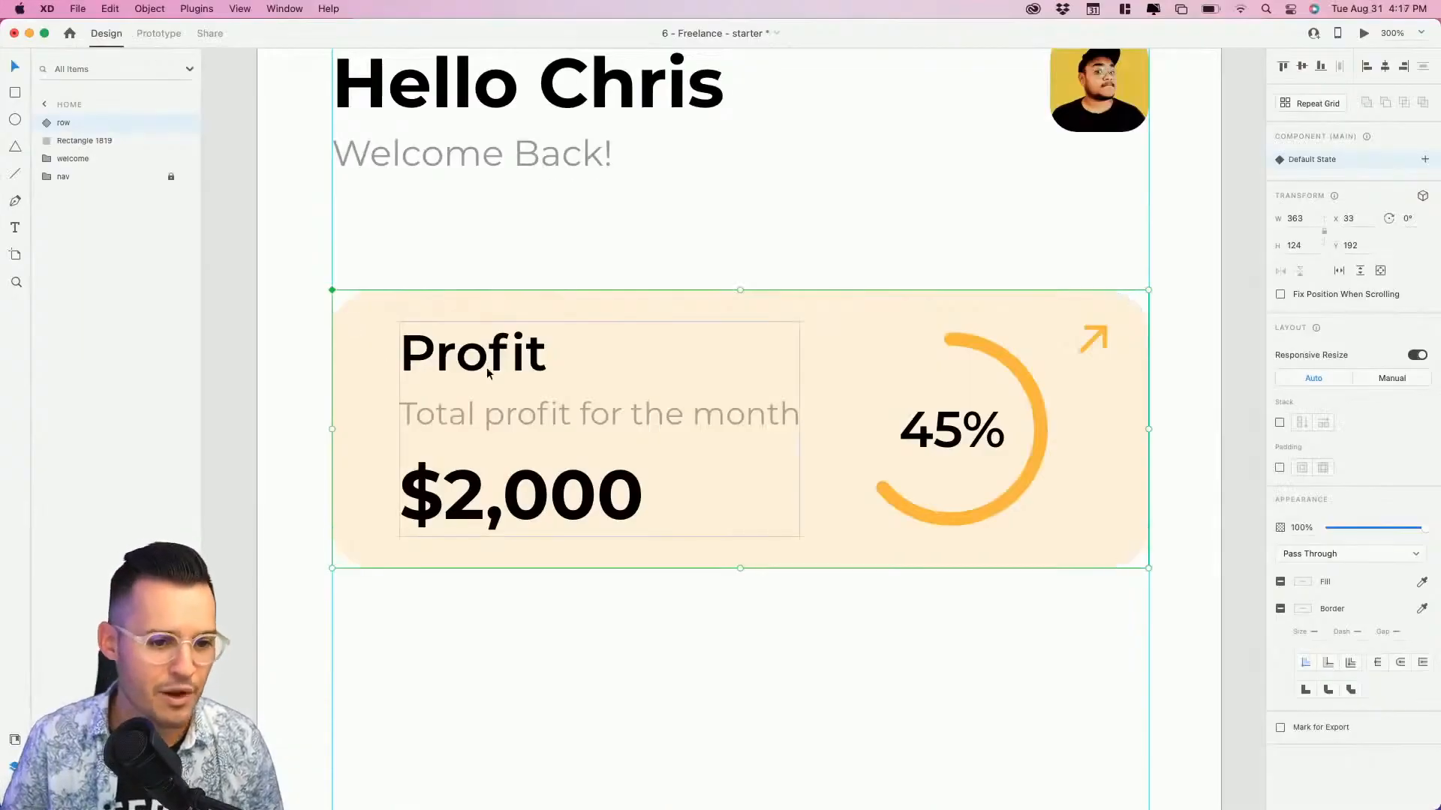
Duplicate the row component directly below the original, at about Y 349.
{"action": "left_click_drag", "start_coordinate": [513, 429], "coordinate": [496, 219]}
{"action": "left_click_drag", "start_coordinate": [533, 171], "coordinate": [533, 524]}
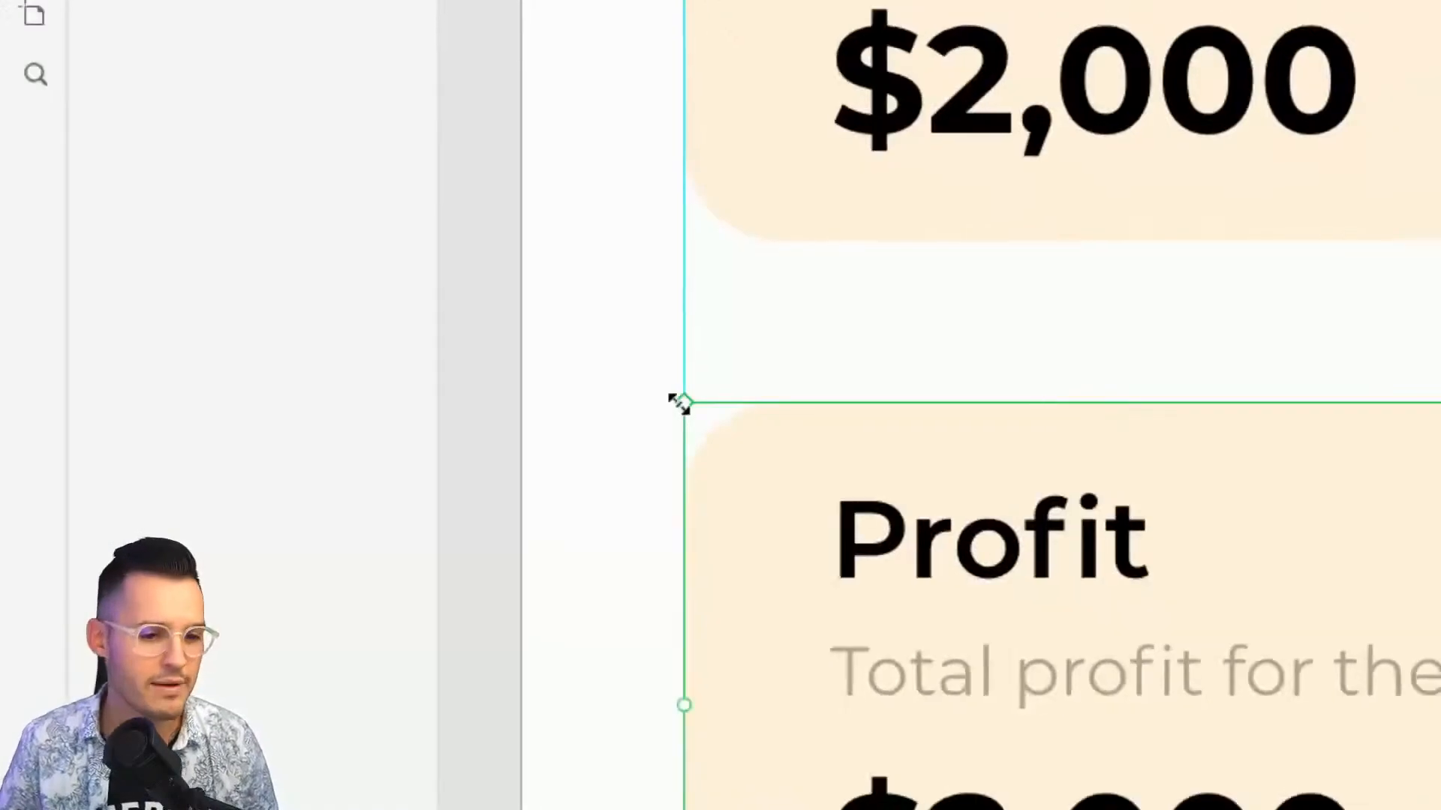
{"action": "key", "text": "super+minus"}
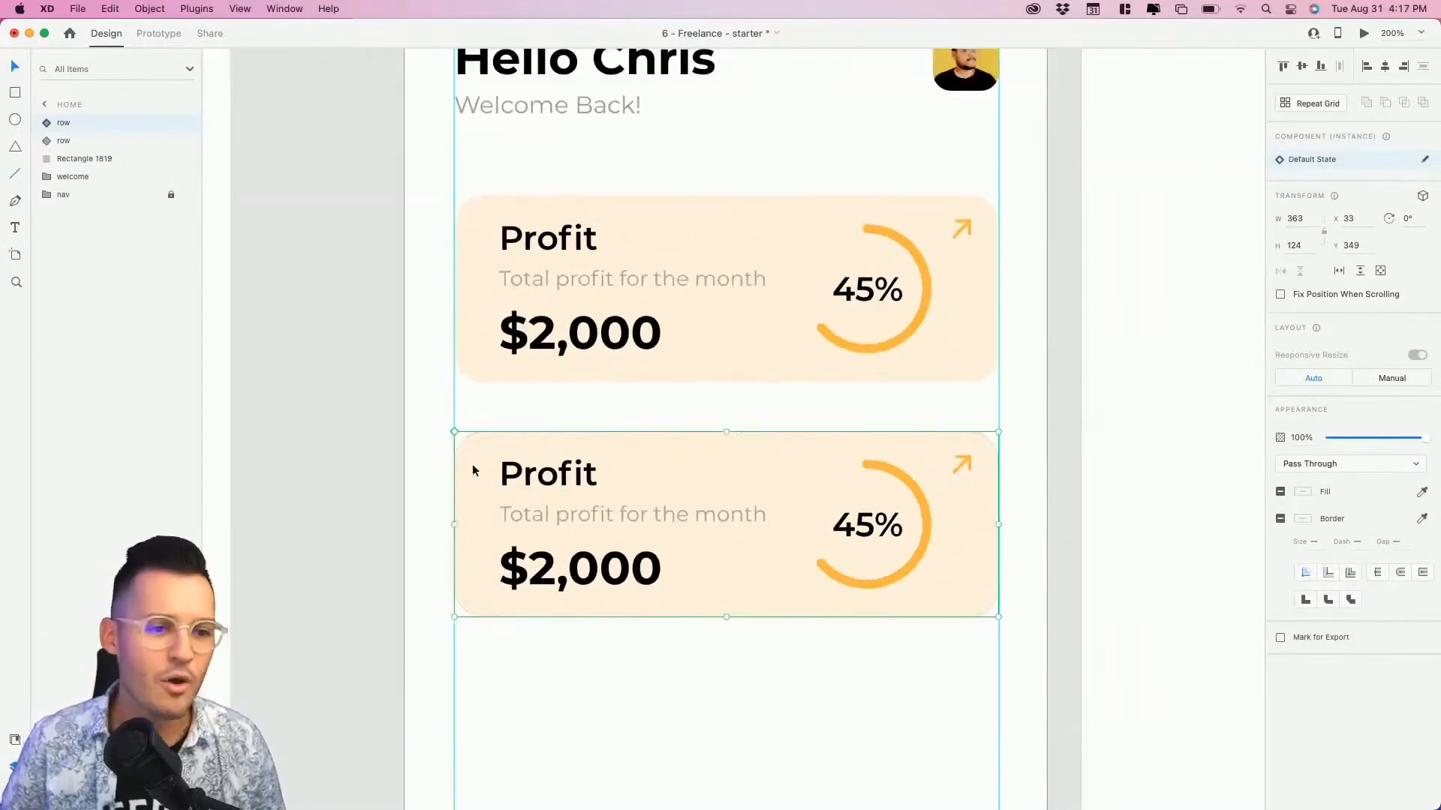
{"action": "scroll", "coordinate": [473, 470], "scroll_direction": "up", "scroll_amount": 2}
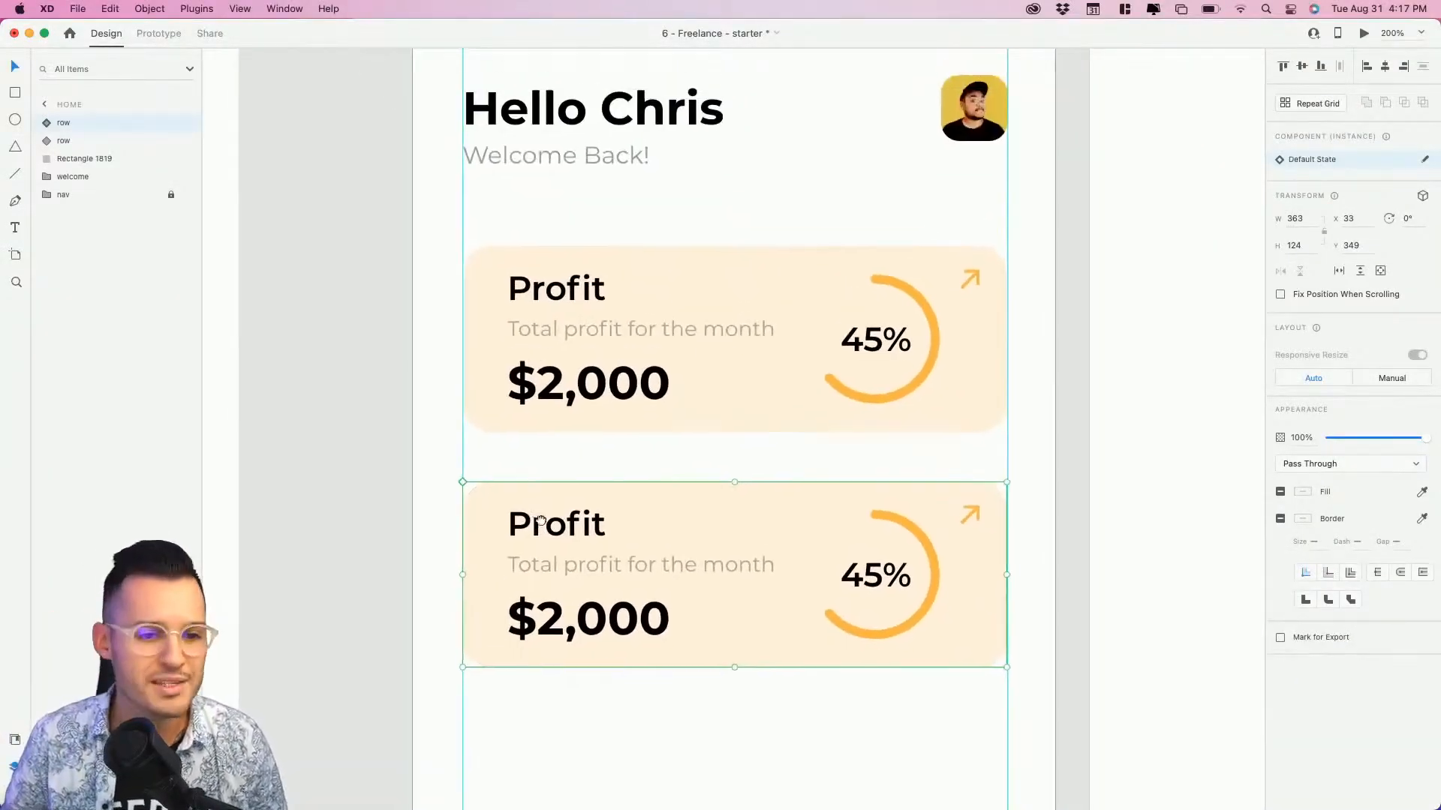
Delete the original Profit card and move its copy up below the greeting, to about Y 187.
{"action": "left_click", "coordinate": [630, 382]}
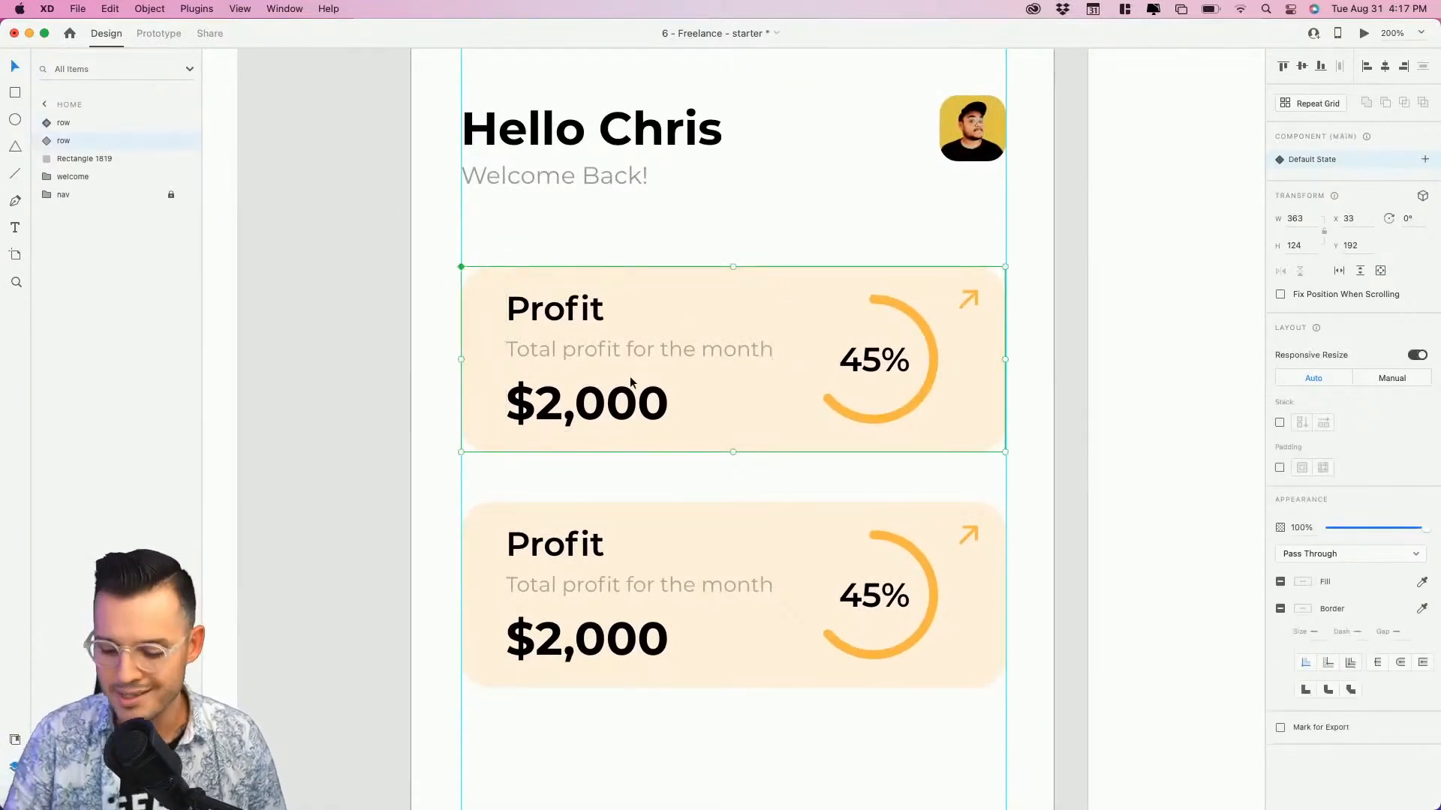
{"action": "key", "text": "Delete"}
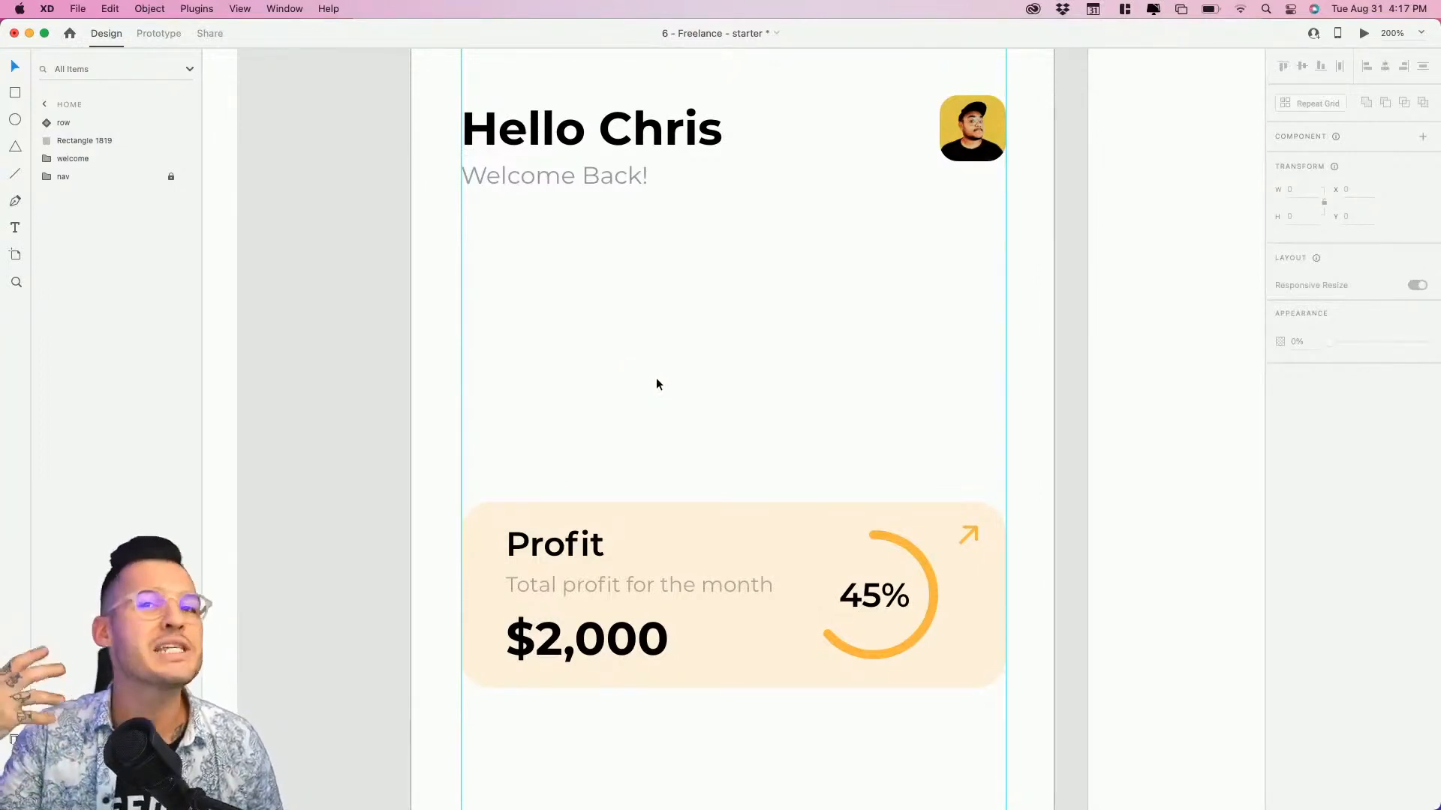
{"action": "key", "text": "super+shift+y"}
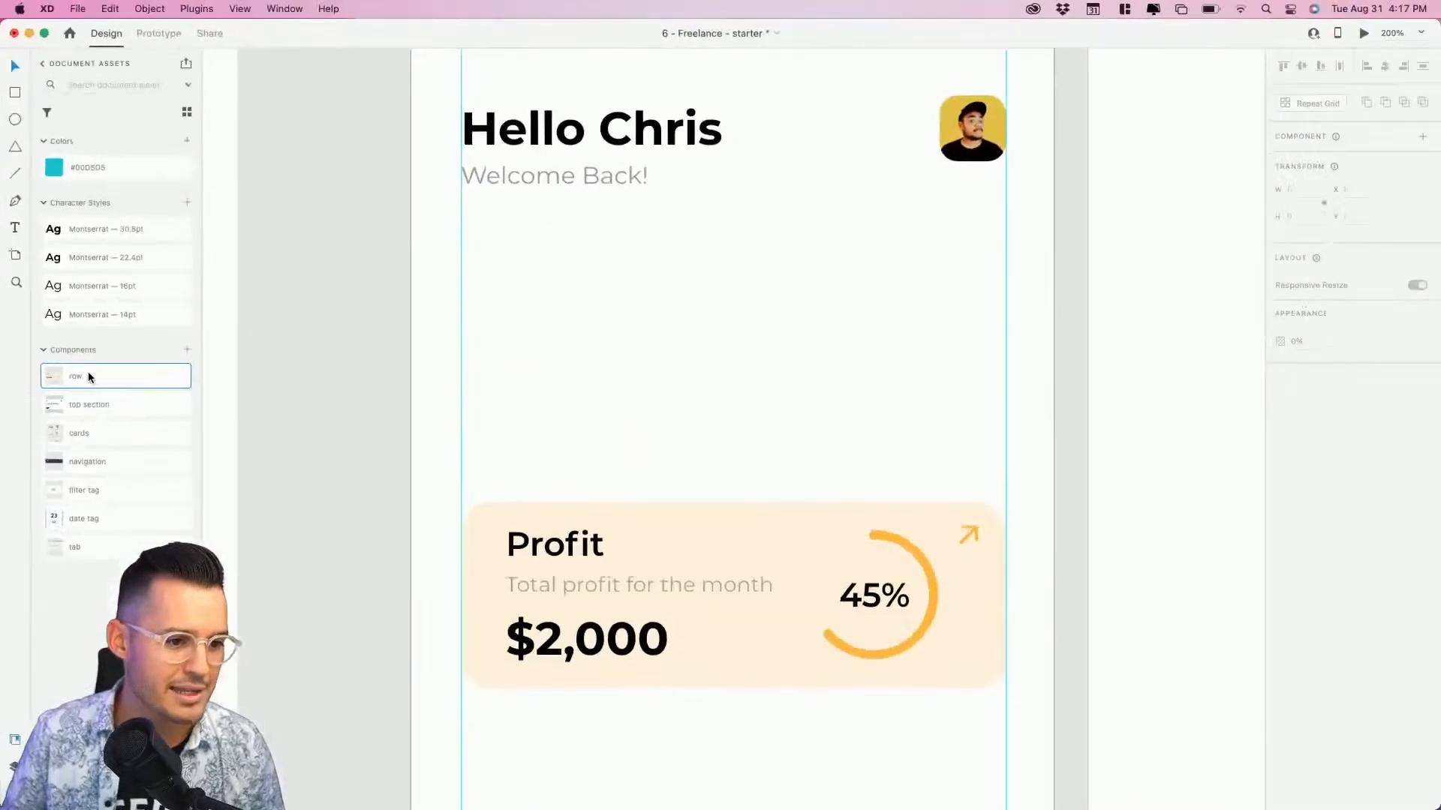
{"action": "left_click_drag", "start_coordinate": [910, 611], "coordinate": [900, 453]}
{"action": "left_click_drag", "start_coordinate": [684, 431], "coordinate": [681, 342]}
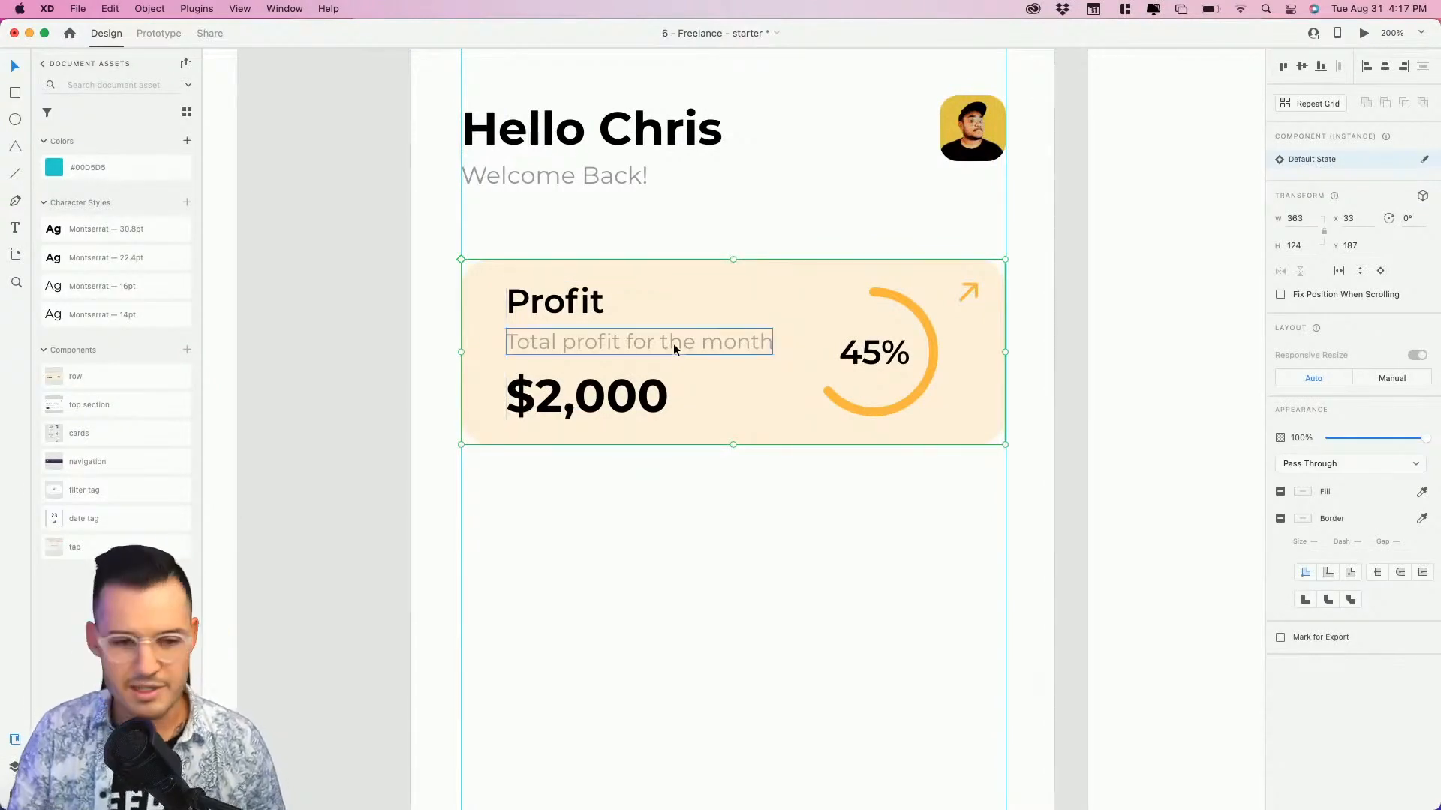
Duplicate the remaining Profit card straight below itself, at about Y 357.
{"action": "key", "text": "super+minus"}
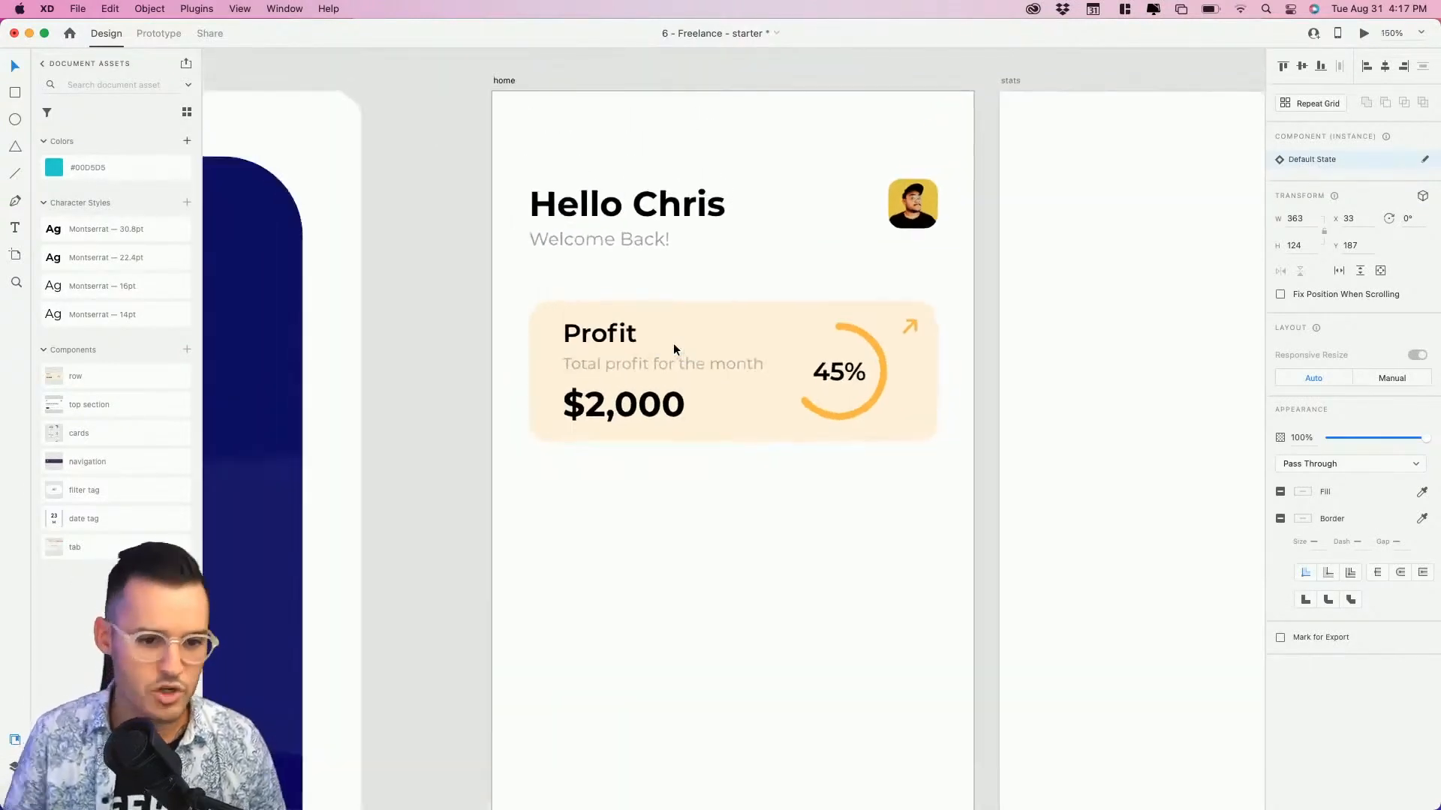
{"action": "left_click_drag", "start_coordinate": [752, 423], "coordinate": [725, 316]}
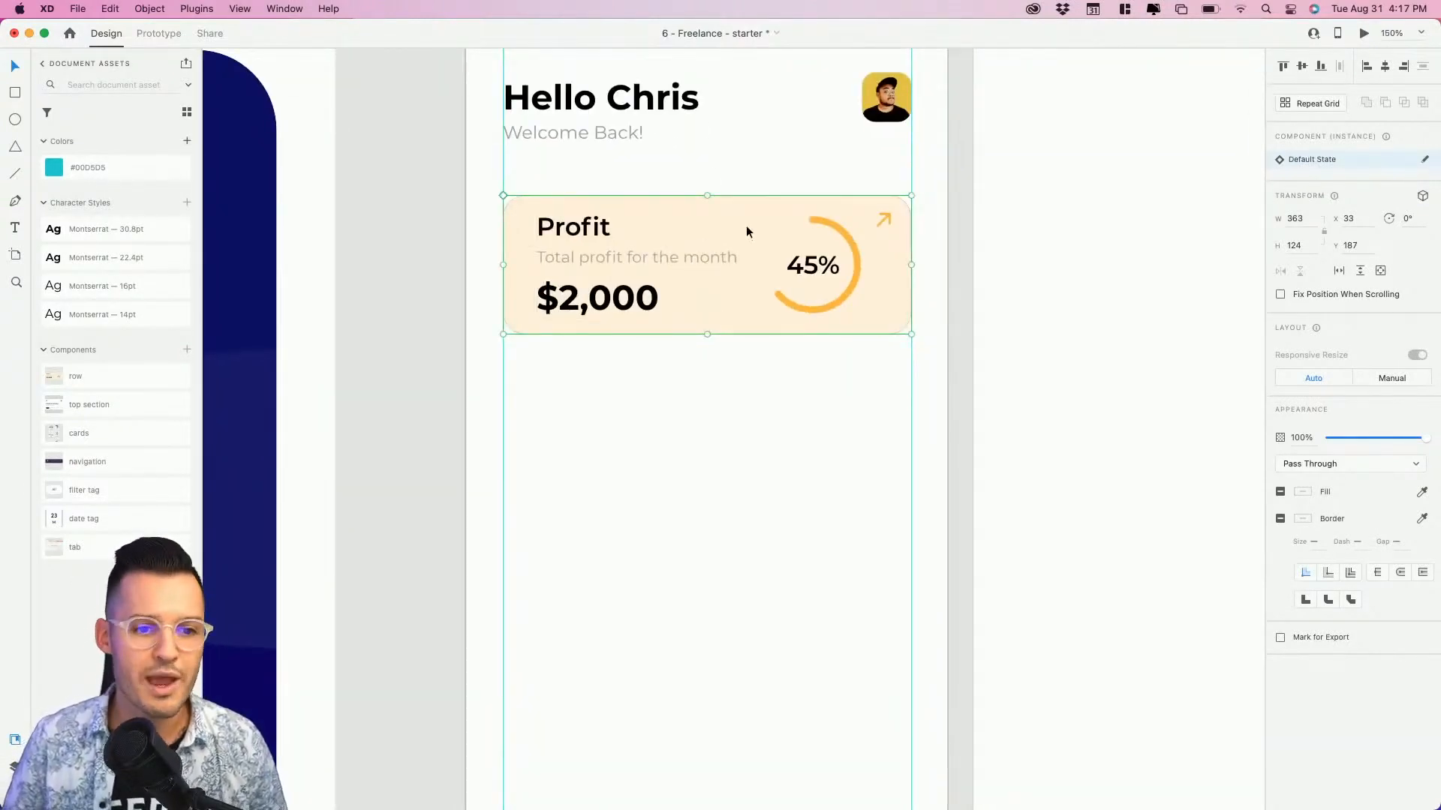
{"action": "left_click_drag", "start_coordinate": [746, 225], "coordinate": [764, 415], "text": "alt"}
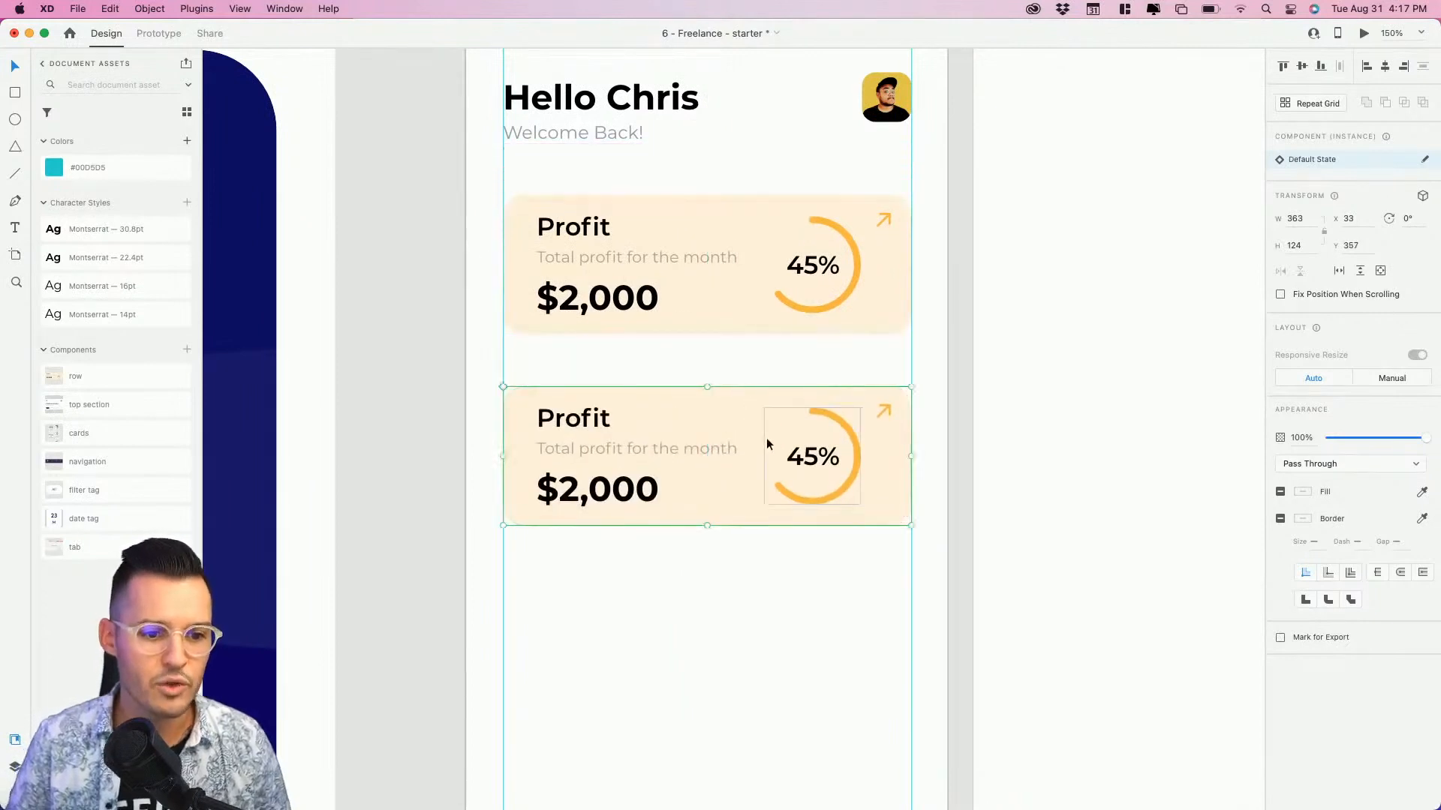
Change the lower card's title to Expenses.
{"action": "double_click", "coordinate": [559, 424]}
{"action": "double_click", "coordinate": [562, 421]}
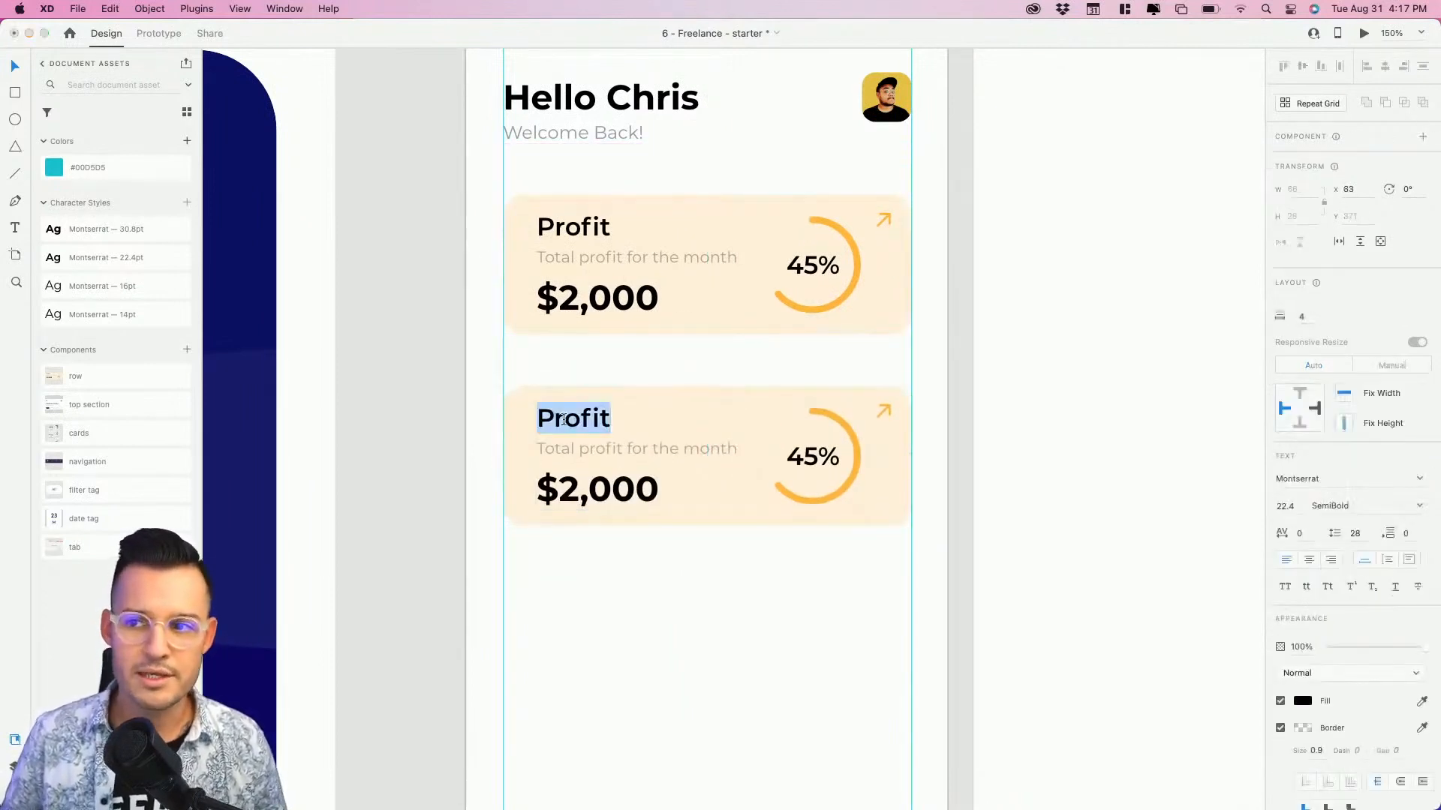
{"action": "type", "text": "Expenses"}
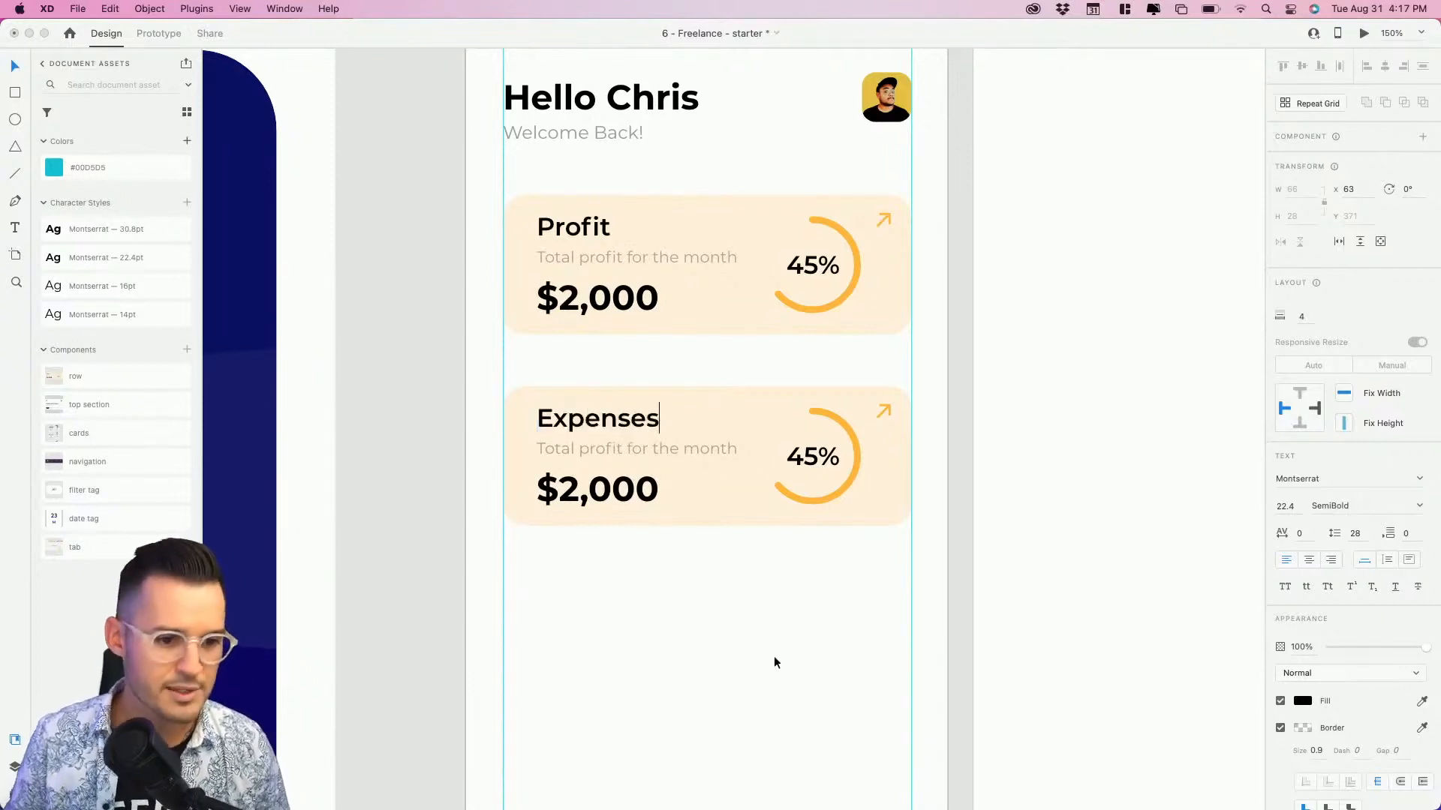
{"action": "key", "text": "Escape"}
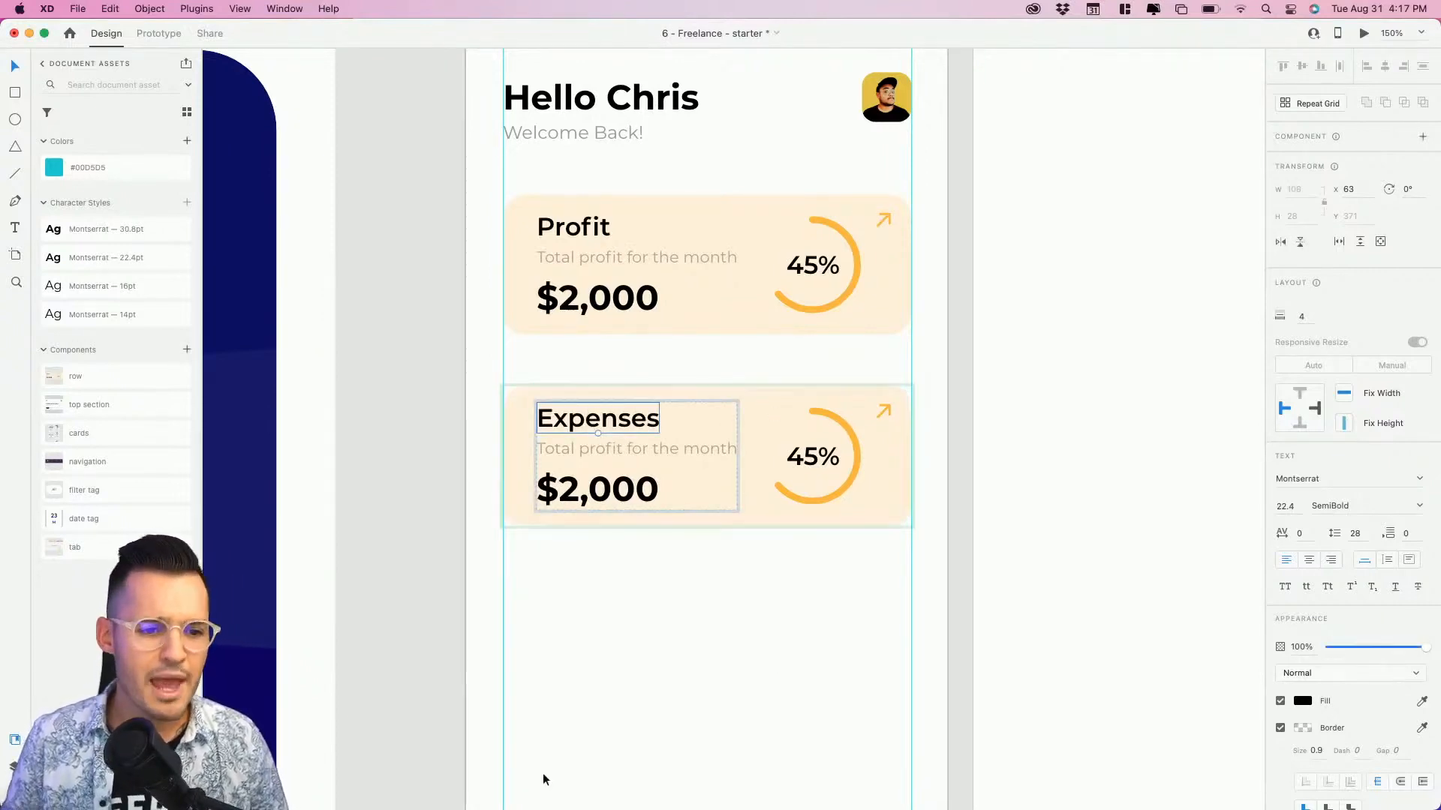
{"action": "left_click", "coordinate": [614, 665]}
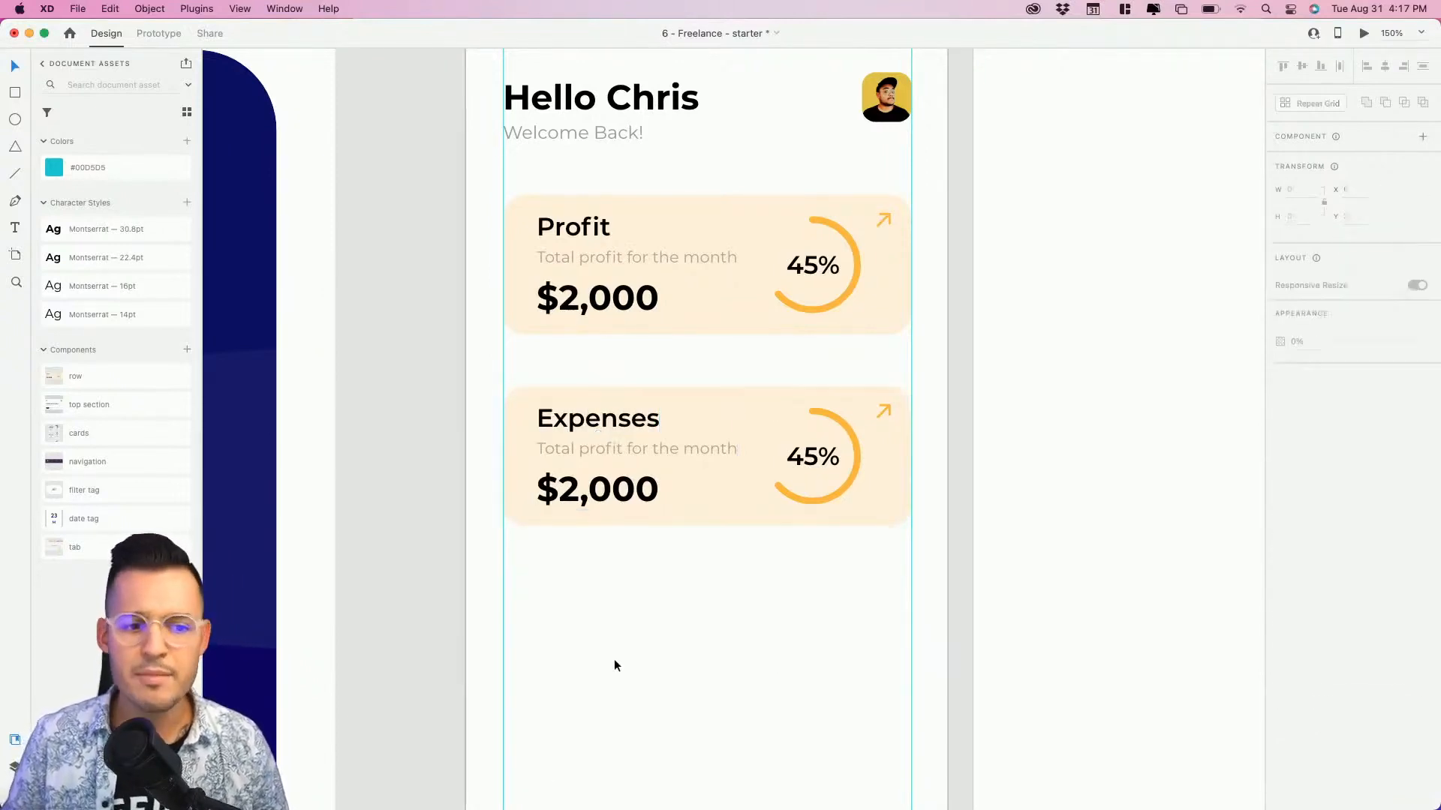
Set the Profit card's background fill to light green #DBFFDC and save the color as a swatch.
{"action": "left_click", "coordinate": [715, 333]}
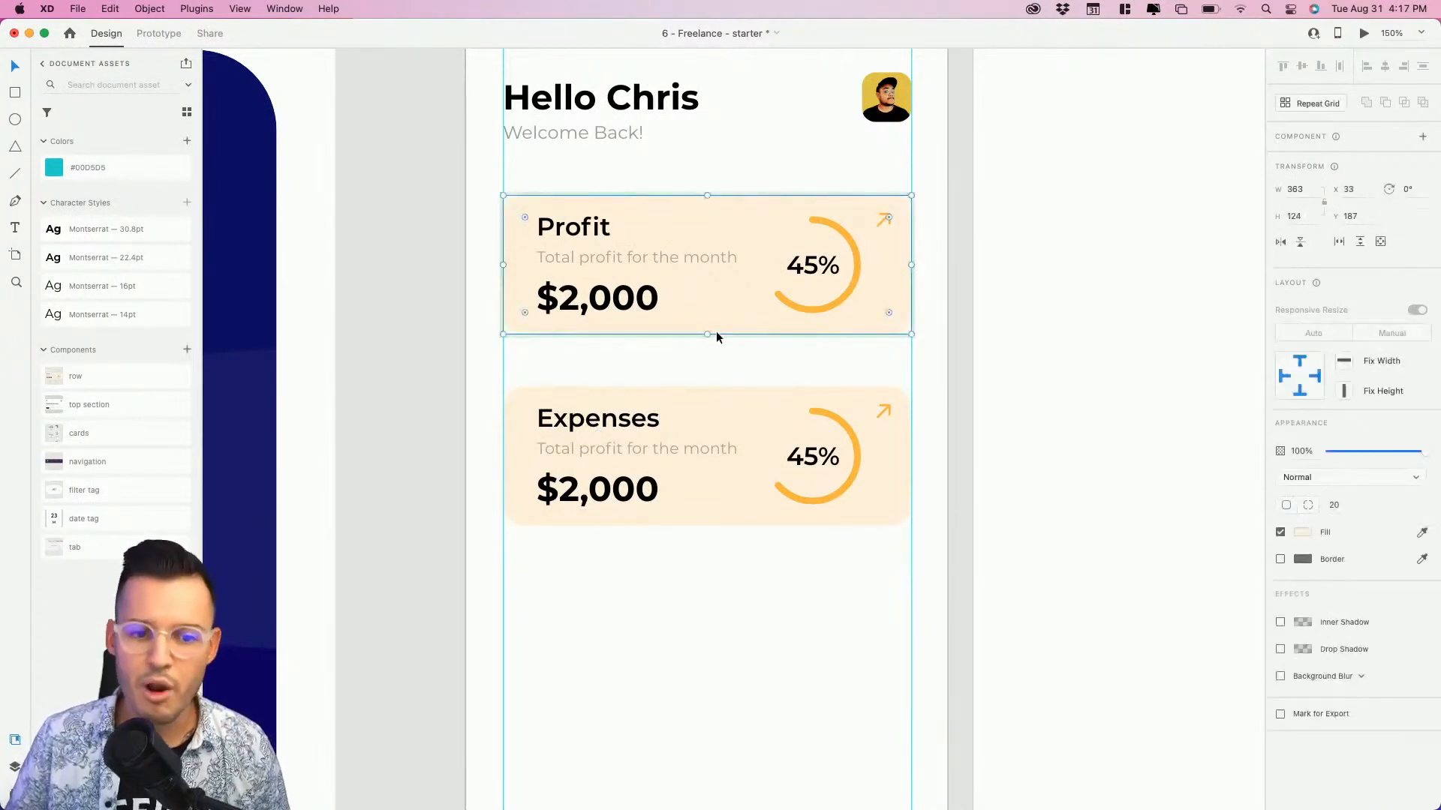
{"action": "left_click", "coordinate": [1304, 533]}
{"action": "mouse_move", "coordinate": [1258, 560]}
{"action": "left_mouse_down"}
{"action": "mouse_move", "coordinate": [1253, 525]}
{"action": "mouse_move", "coordinate": [1254, 537]}
{"action": "left_mouse_up"}
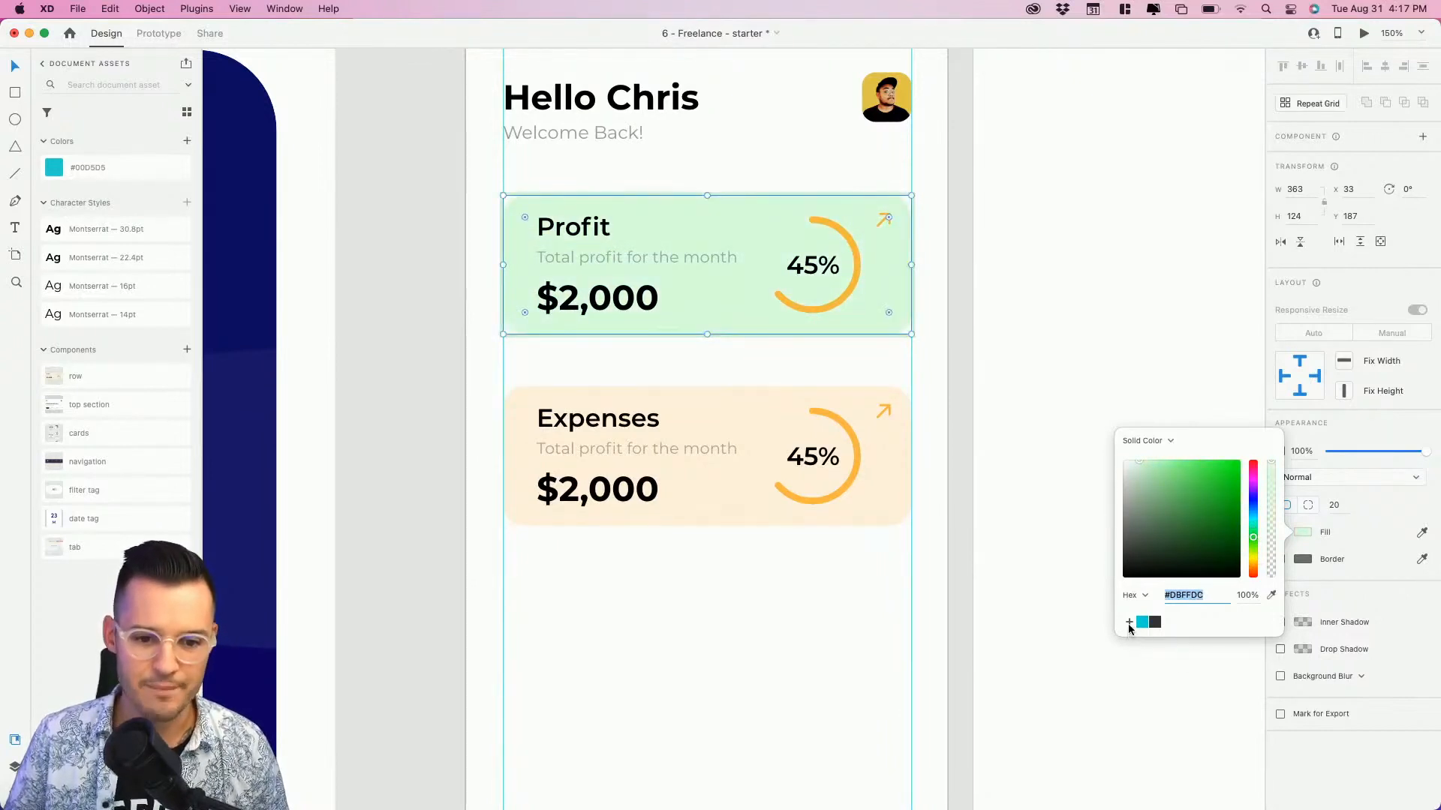
{"action": "left_click", "coordinate": [1130, 623]}
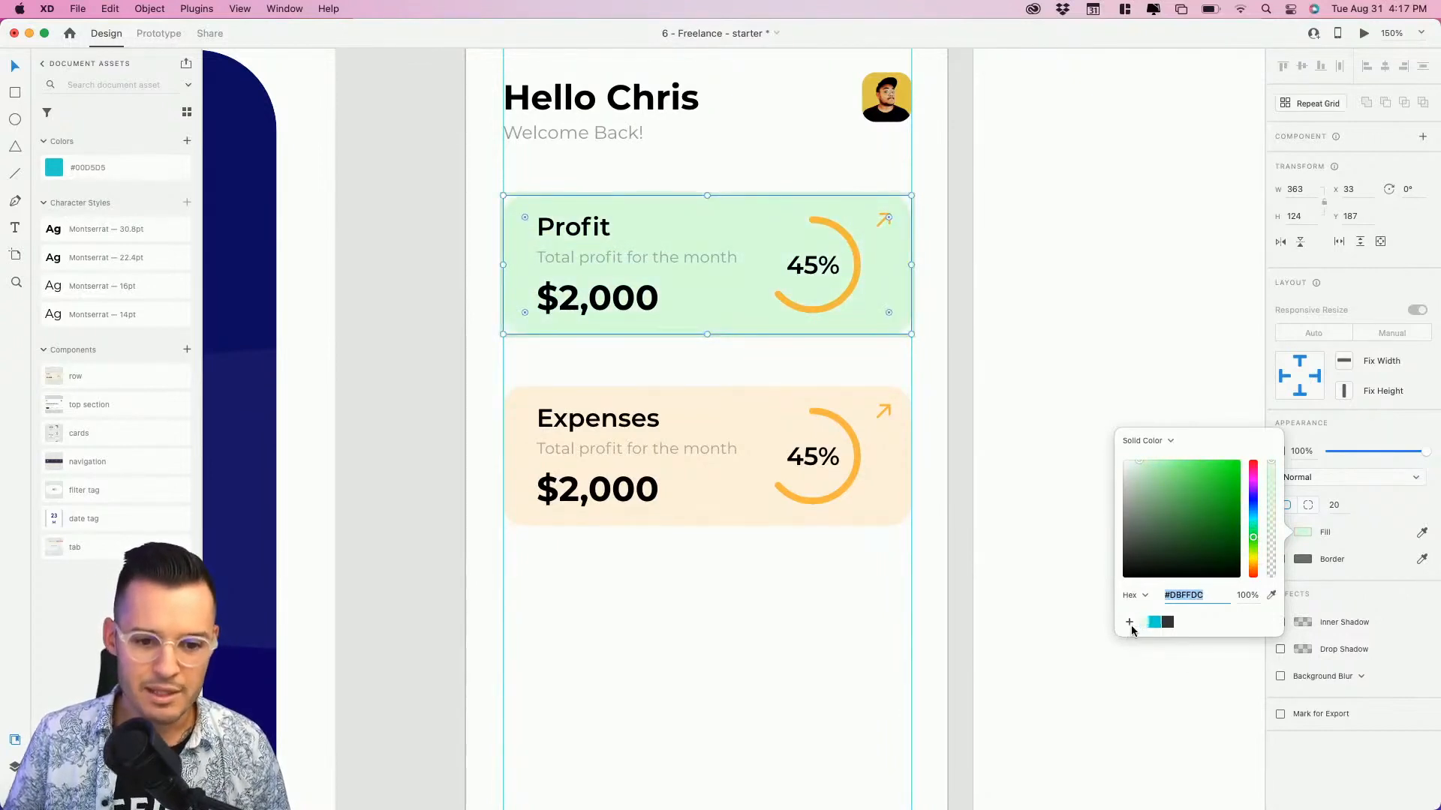
Set the border of the Profit card's progress ring to green #40D544 and save the color as a swatch.
{"action": "left_click", "coordinate": [854, 289]}
{"action": "double_click", "coordinate": [854, 289]}
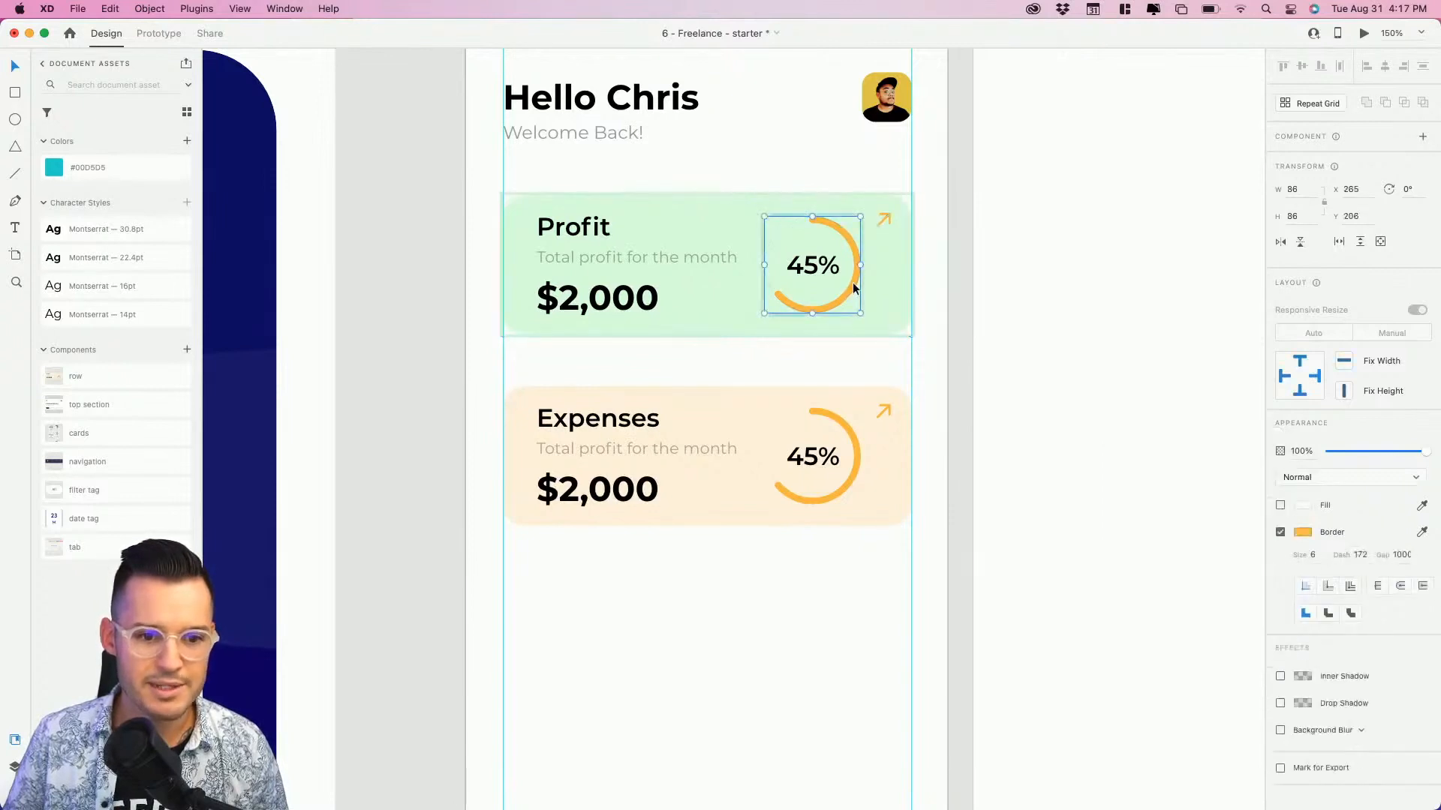
{"action": "left_click", "coordinate": [1303, 533]}
{"action": "left_click", "coordinate": [1140, 613]}
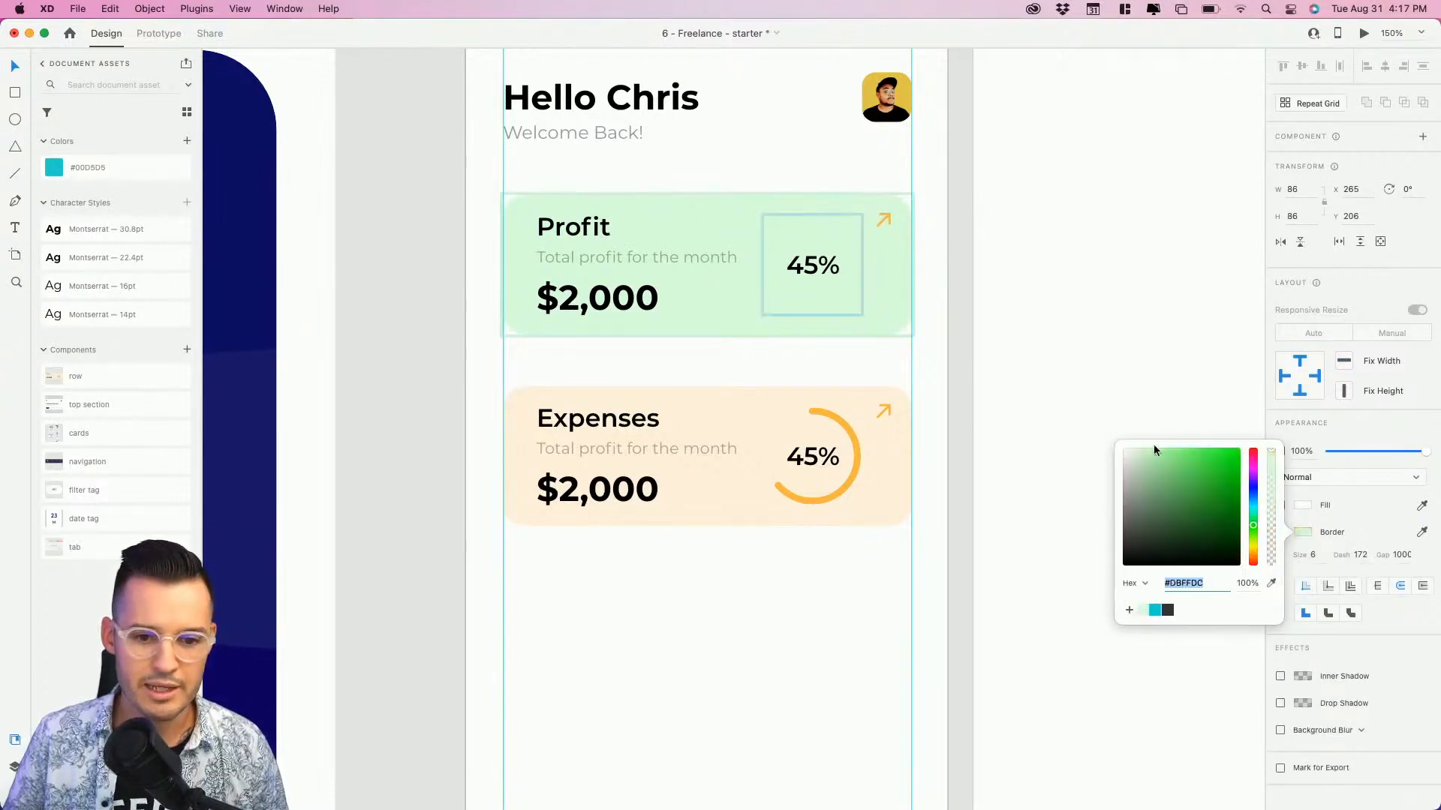
{"action": "mouse_move", "coordinate": [1154, 451]}
{"action": "left_mouse_down"}
{"action": "mouse_move", "coordinate": [1209, 454]}
{"action": "mouse_move", "coordinate": [1205, 469]}
{"action": "left_mouse_up"}
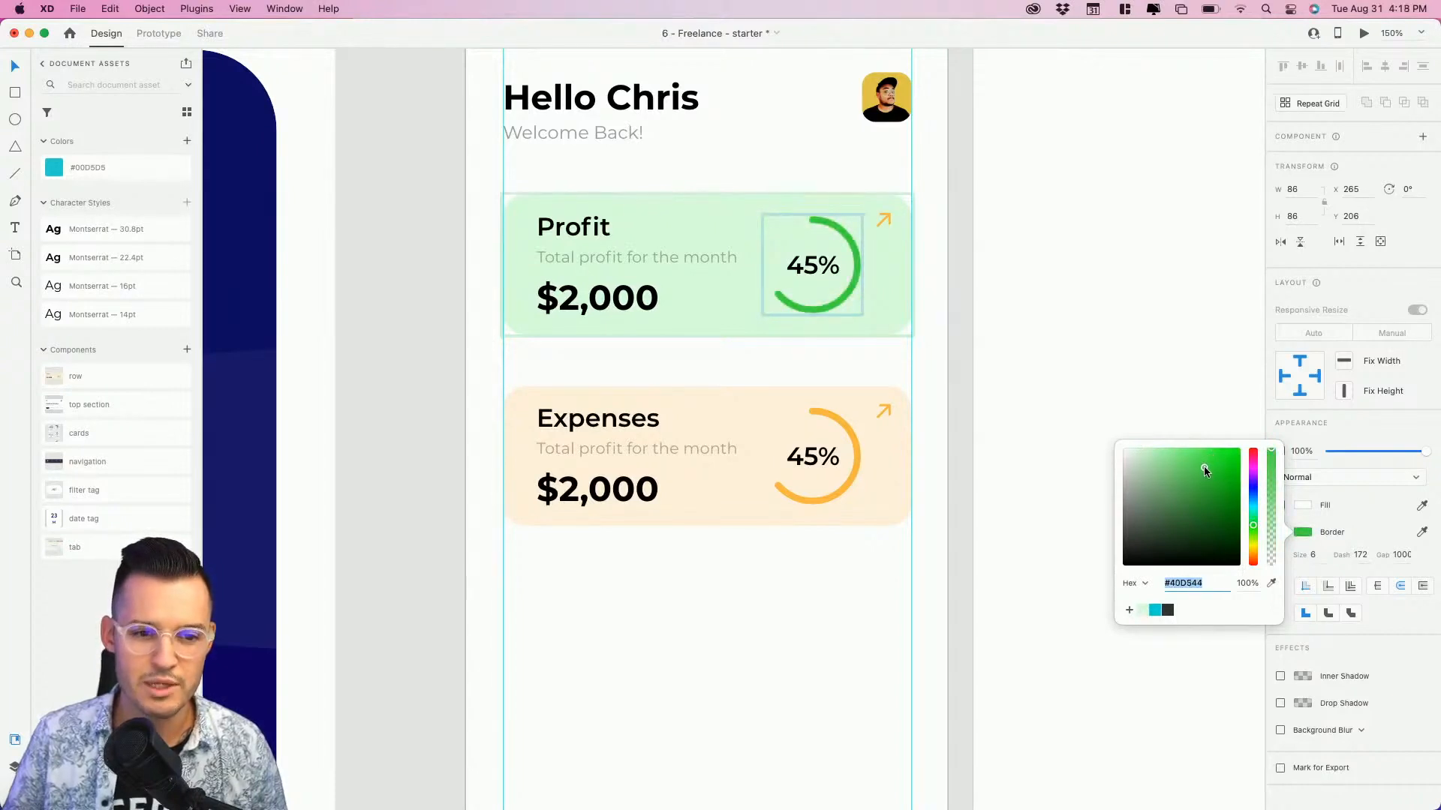
{"action": "left_click", "coordinate": [1129, 610]}
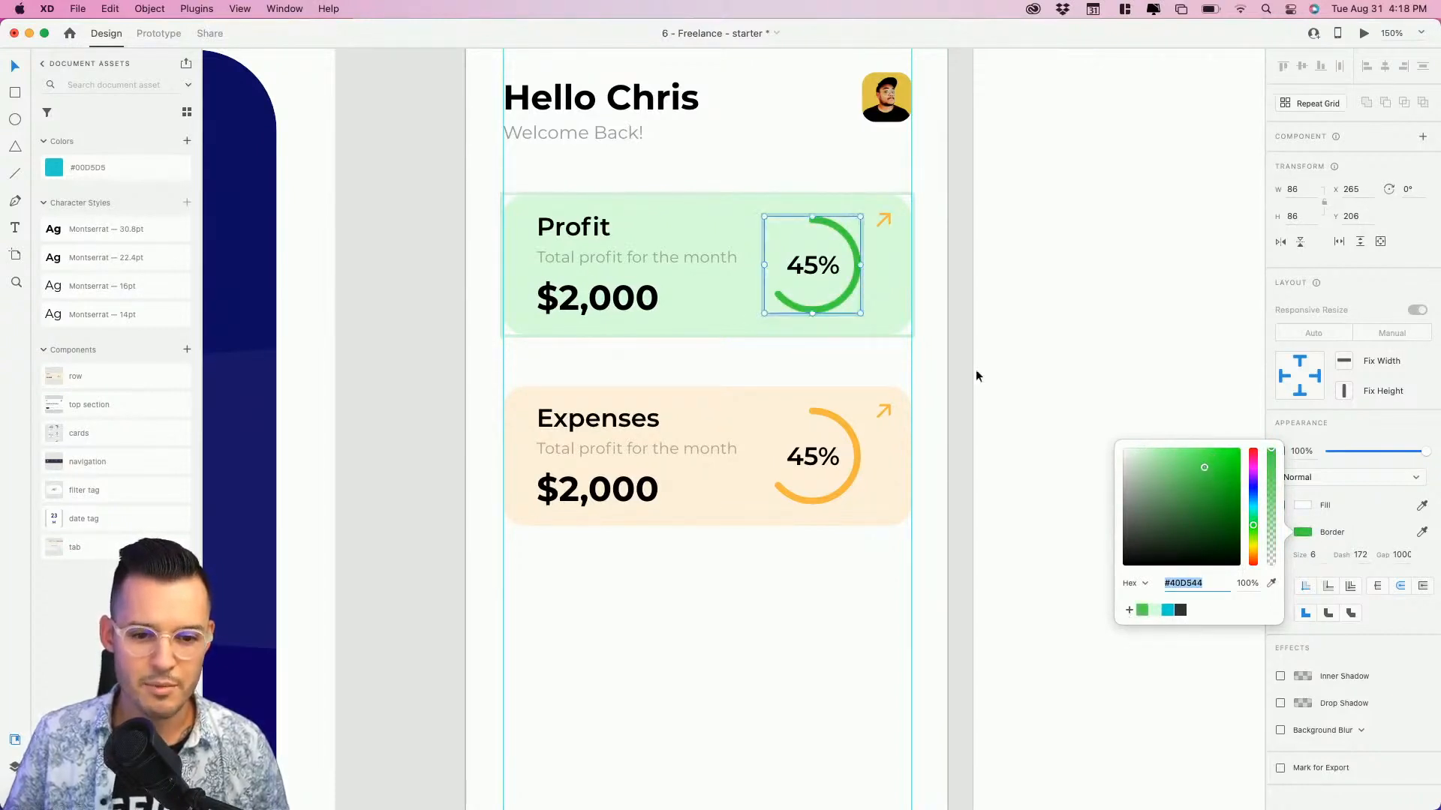
Apply the saved green #40D544 swatch to the border of the Profit card's arrow.
{"action": "left_click", "coordinate": [884, 219]}
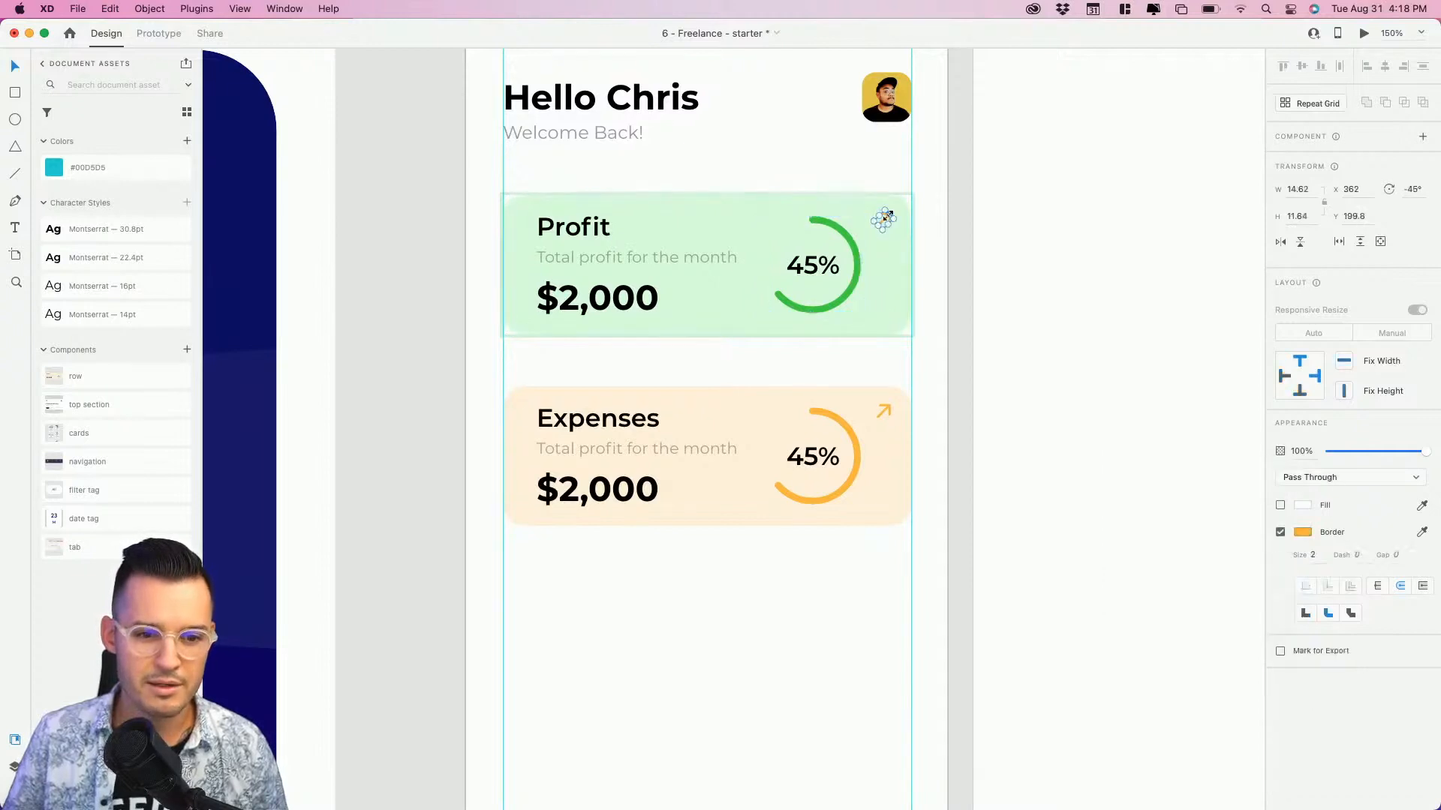
{"action": "left_click", "coordinate": [1304, 533]}
{"action": "left_click", "coordinate": [1142, 610]}
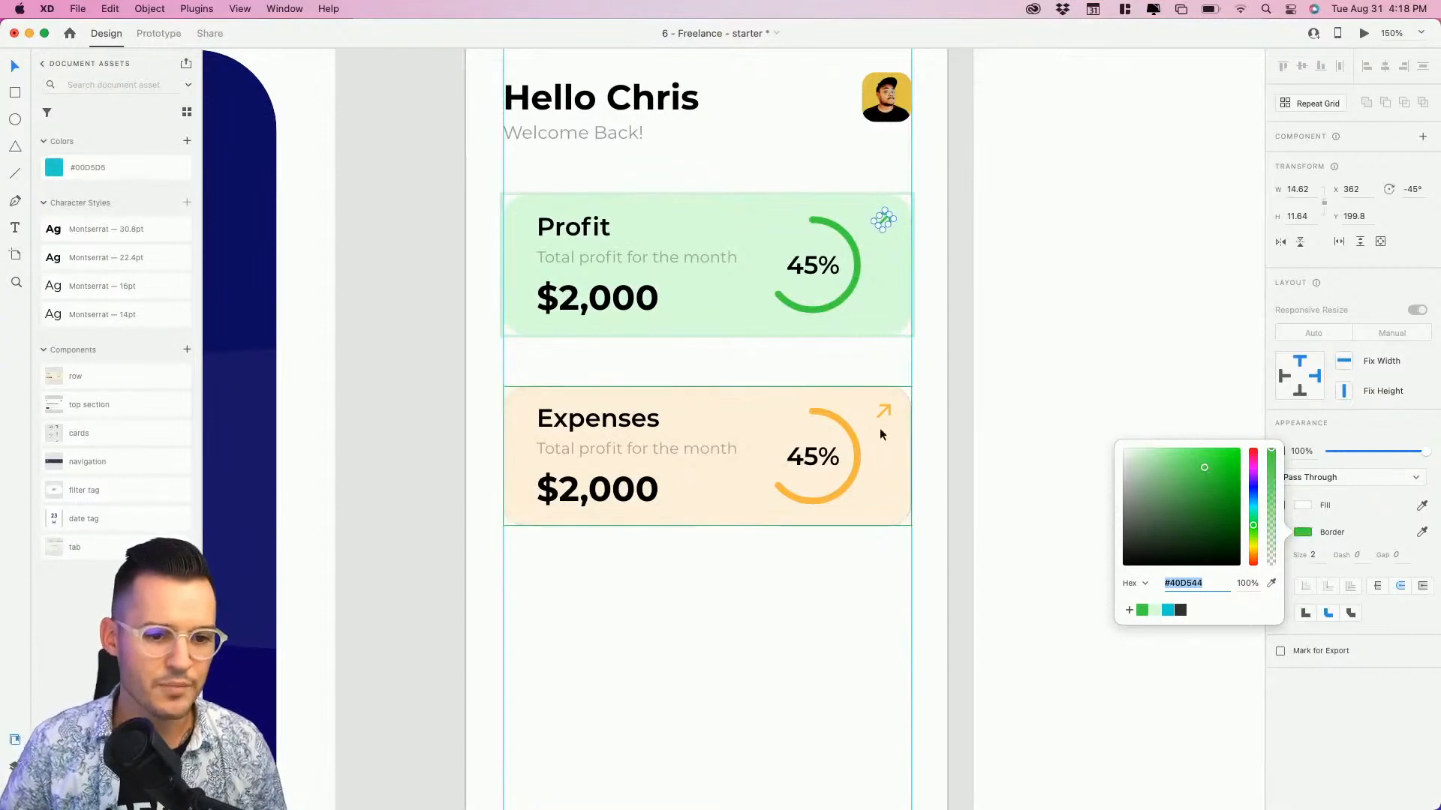
Rotate the Expenses card's arrow to 45° so it points down and to the right.
{"action": "left_click", "coordinate": [888, 410]}
{"action": "double_click", "coordinate": [887, 408]}
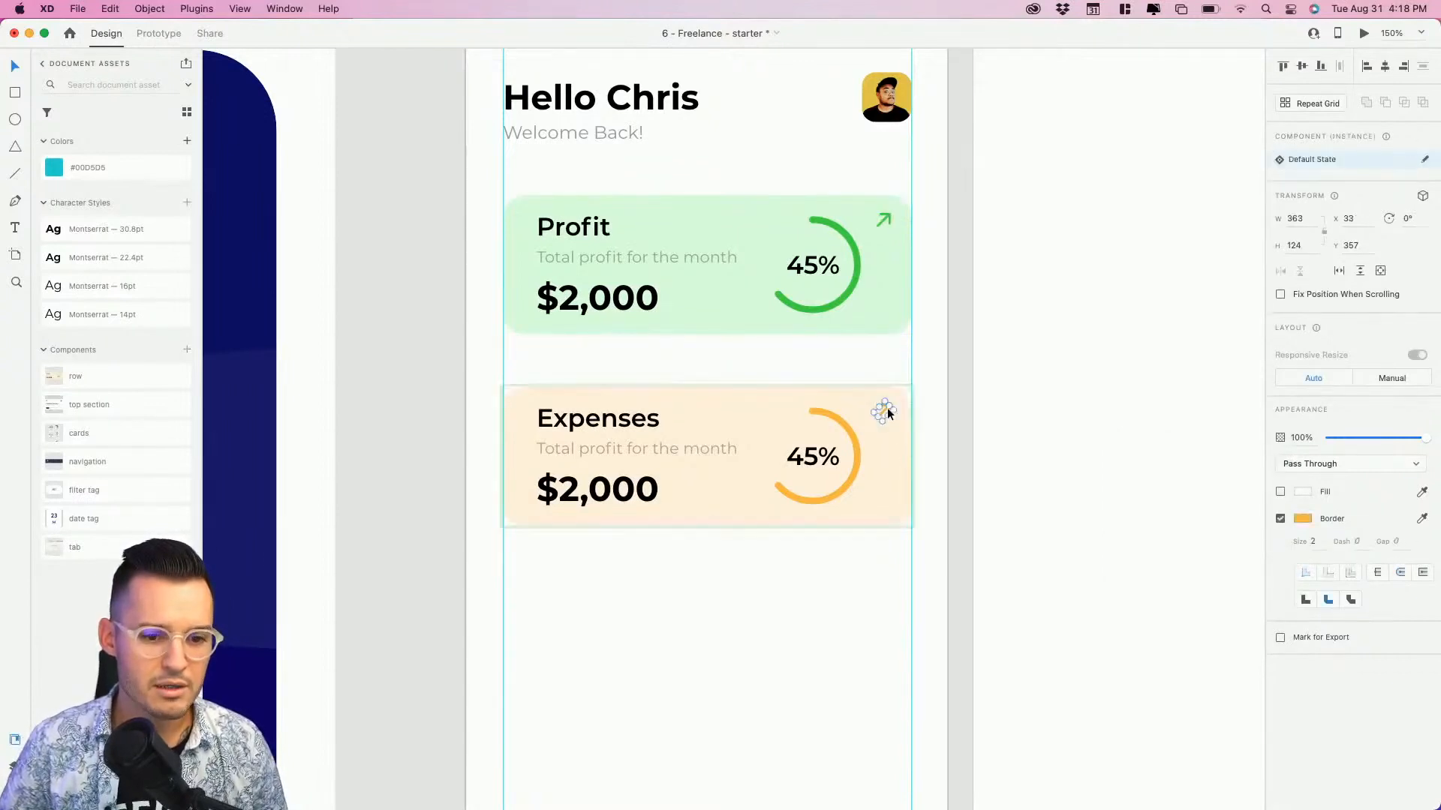
{"action": "left_click_drag", "start_coordinate": [892, 397], "coordinate": [908, 426]}
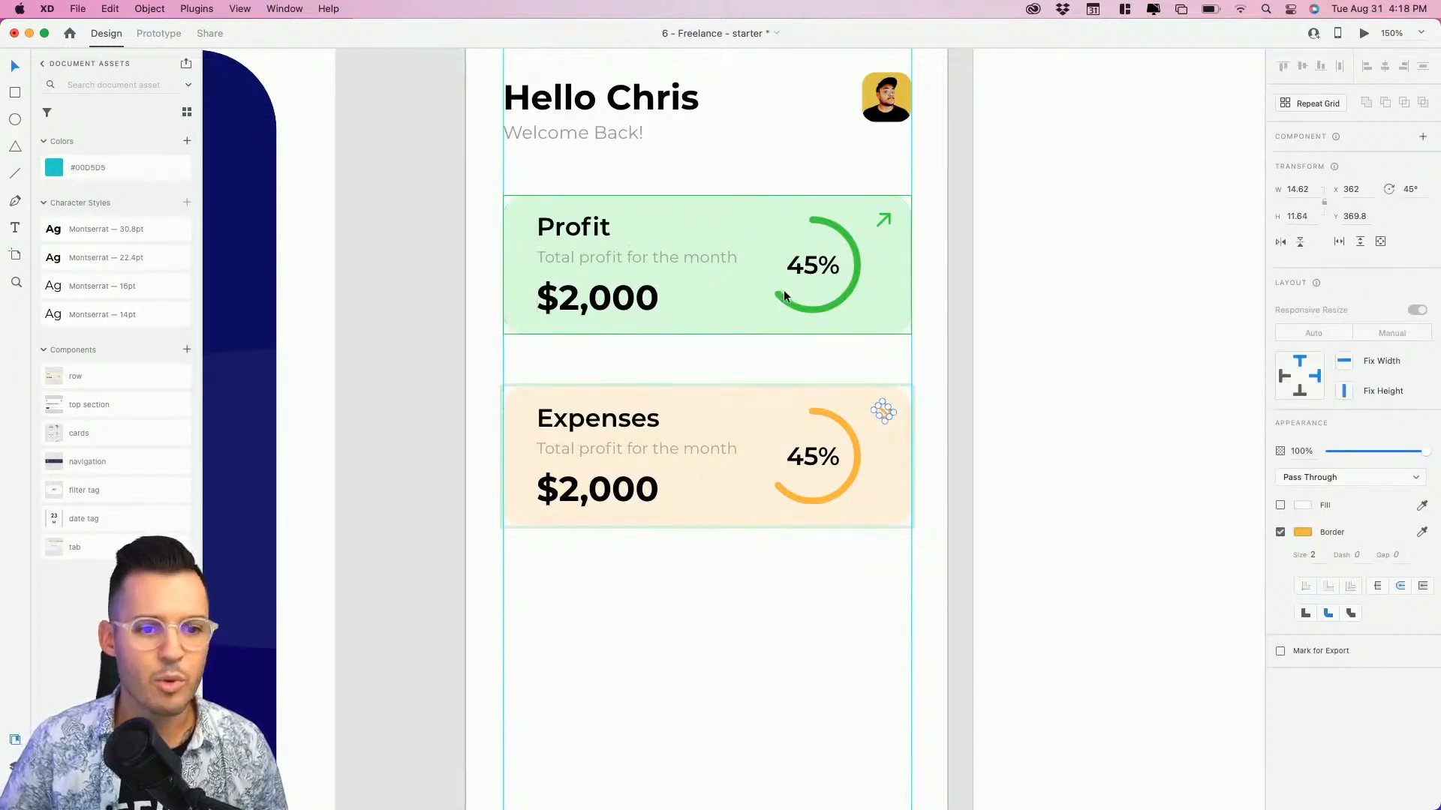
Change the percentage inside the Expenses card's ring to 12%.
{"action": "left_click", "coordinate": [811, 454]}
{"action": "double_click", "coordinate": [807, 451]}
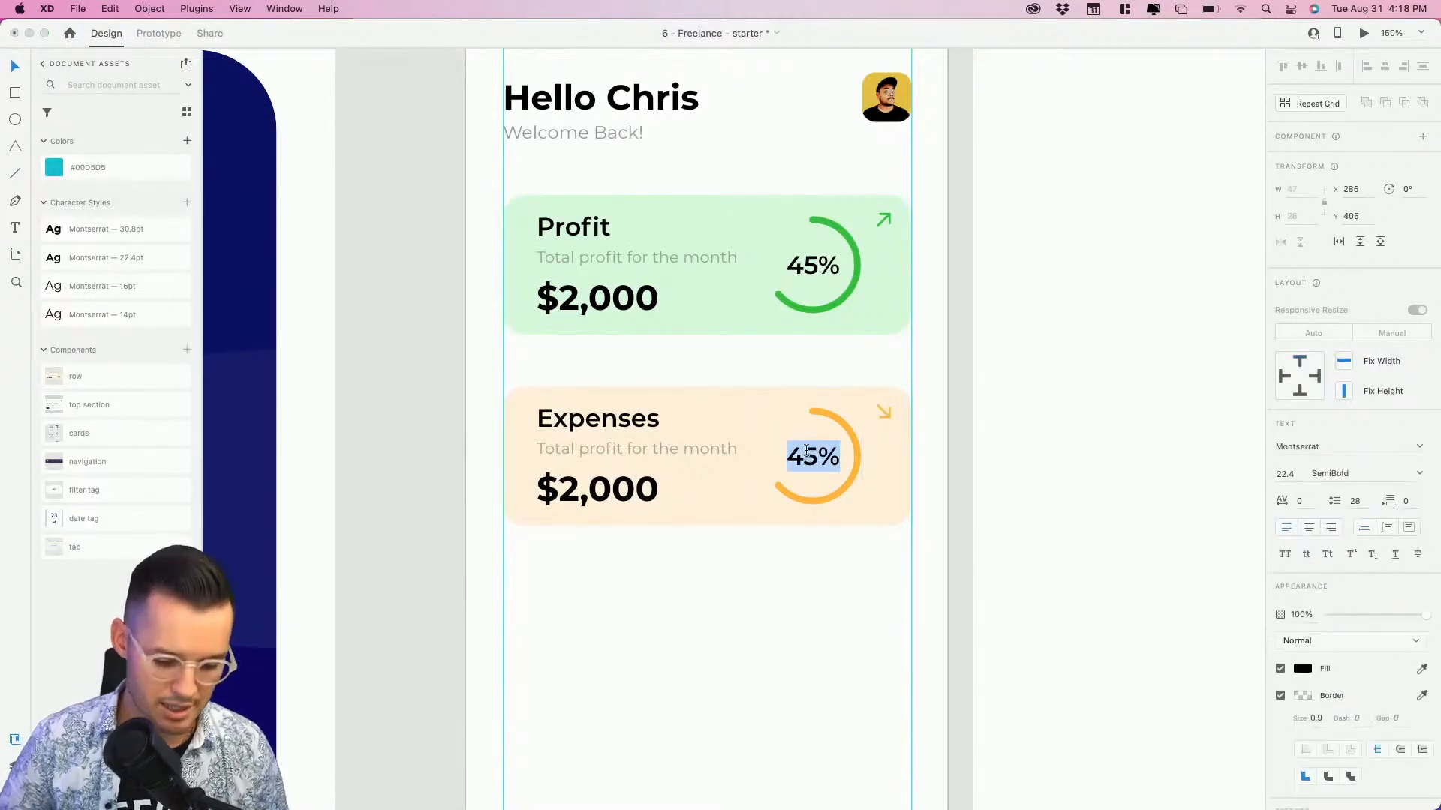
{"action": "key", "text": "Left"}
{"action": "key", "text": "shift+Right"}
{"action": "key", "text": "shift+Right"}
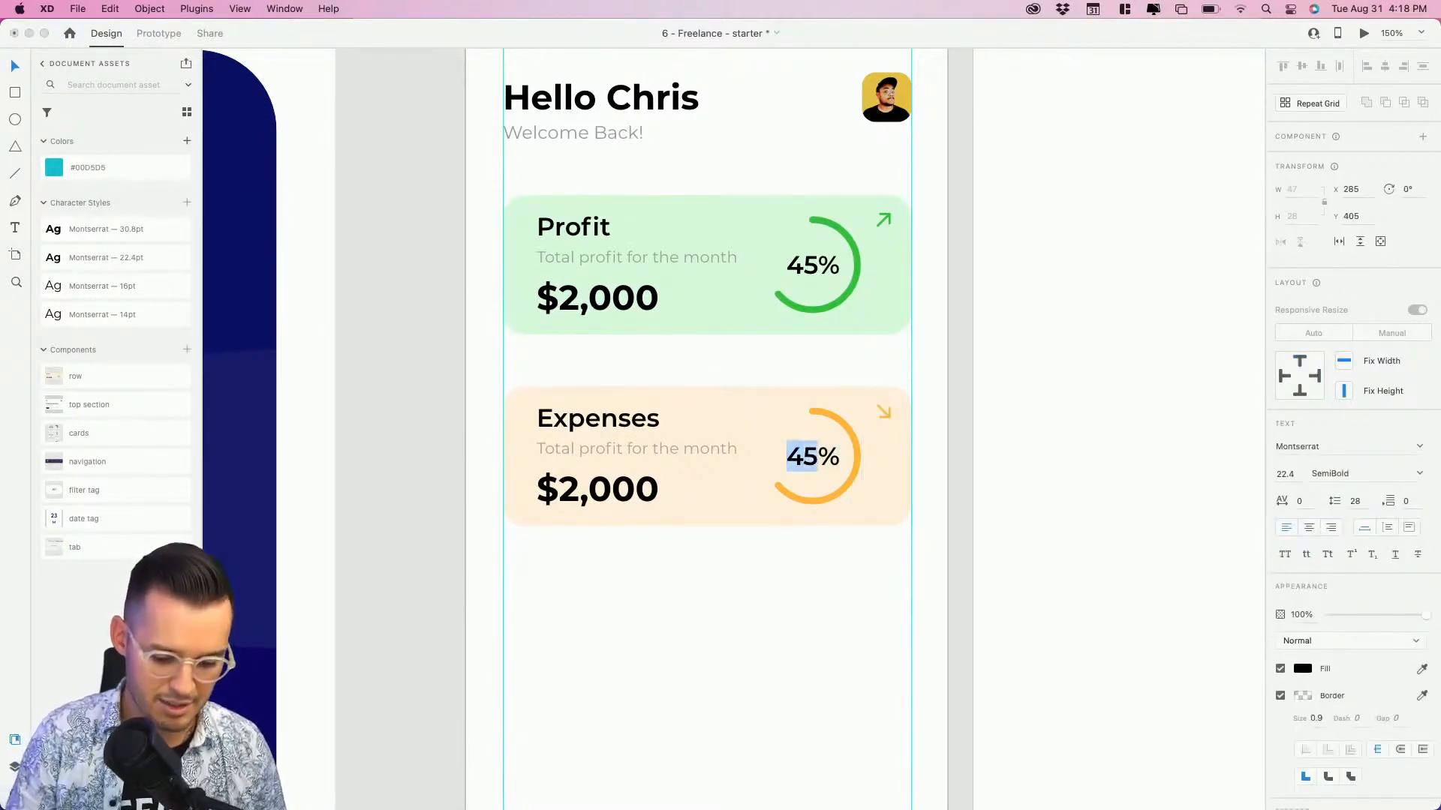
{"action": "type", "text": "12"}
Change the Expenses card's amount to $150.
{"action": "left_click", "coordinate": [600, 495]}
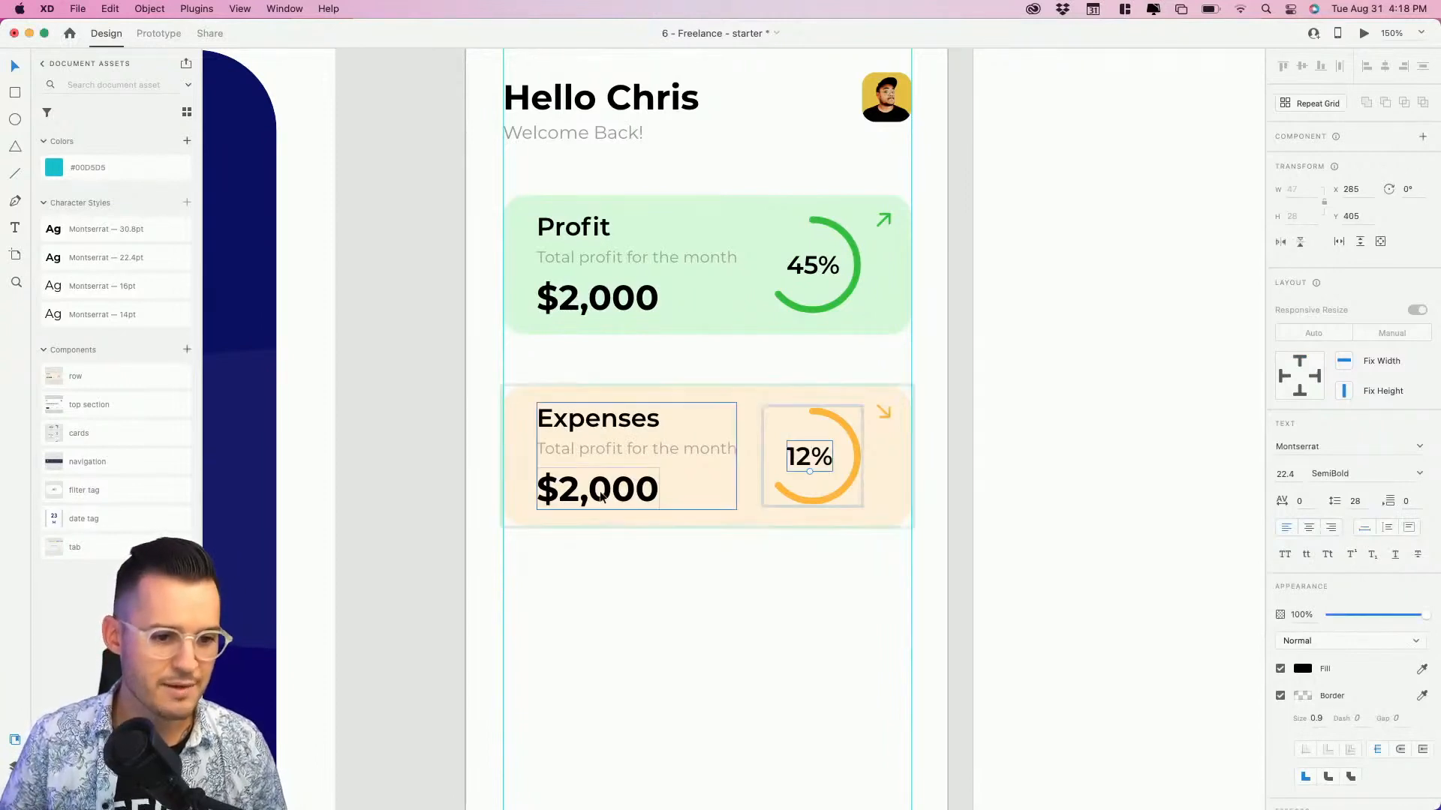
{"action": "left_click", "coordinate": [600, 494]}
{"action": "double_click", "coordinate": [600, 492]}
{"action": "key", "text": "Left"}
{"action": "key", "text": "Right"}
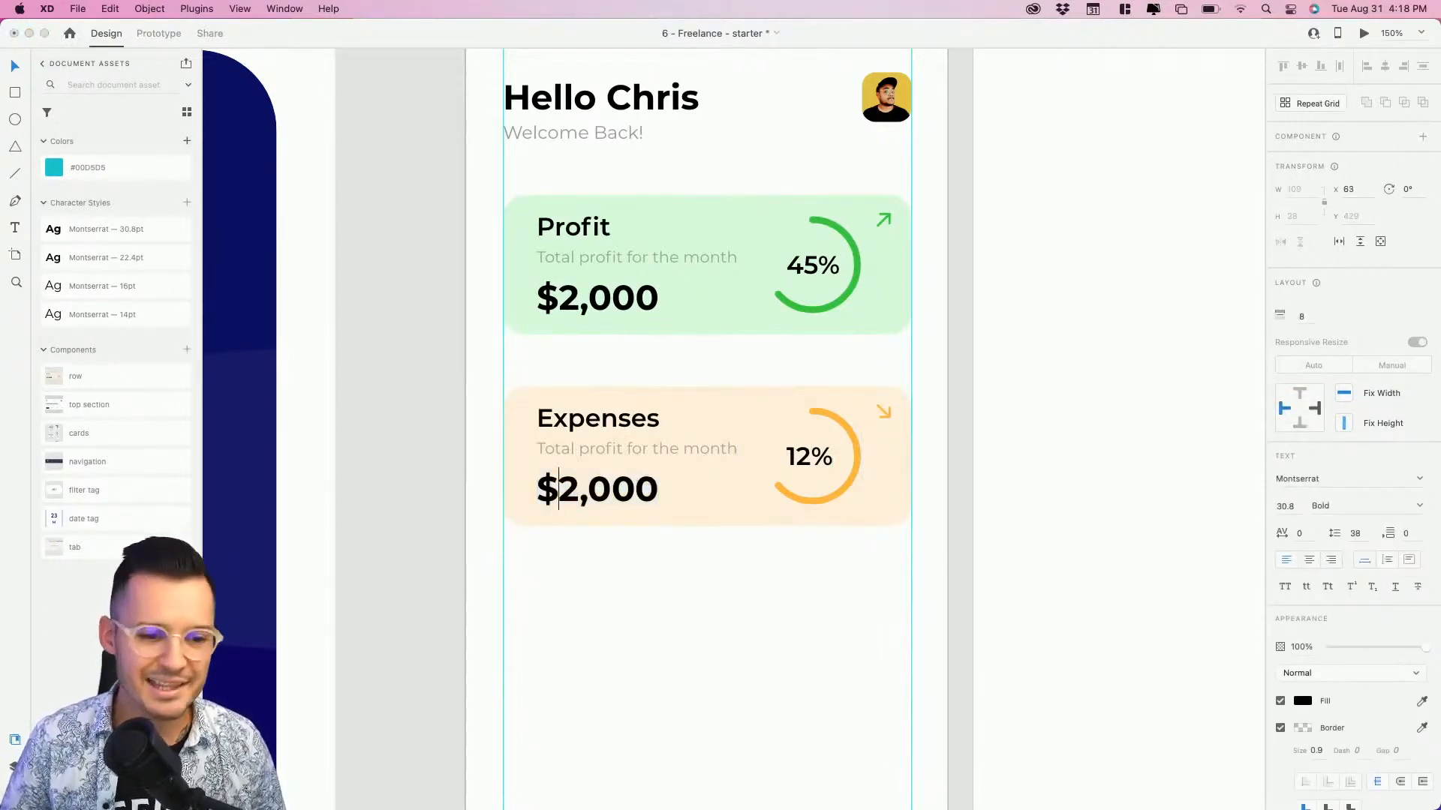
{"action": "key", "text": "shift+End"}
{"action": "type", "text": "150"}
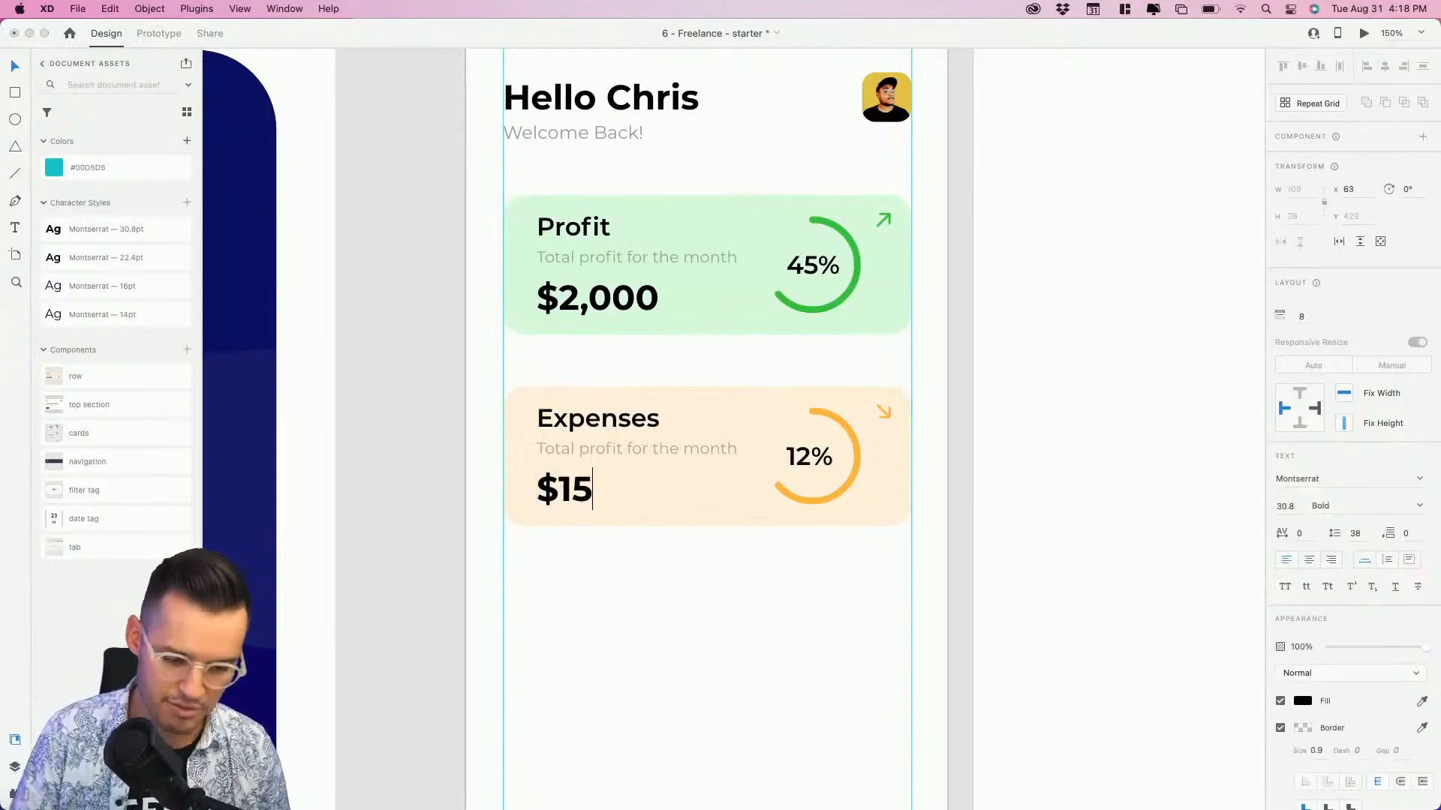
{"action": "left_click", "coordinate": [591, 612]}
{"action": "scroll", "coordinate": [602, 630], "scroll_direction": "up", "scroll_amount": 2}
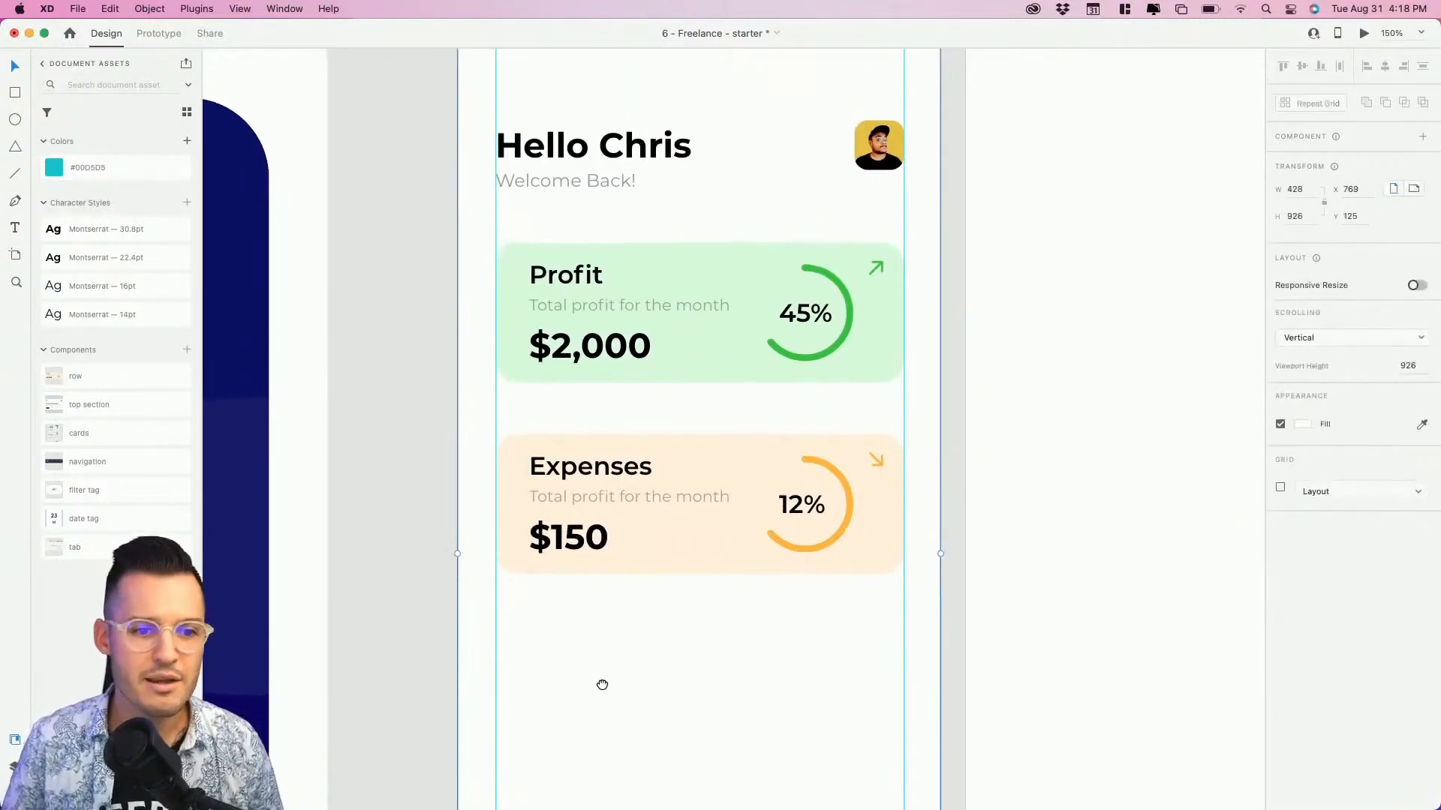
Save the Expenses card's background fill #FFF1DB and its ring's border color #FAB642 as swatches.
{"action": "double_click", "coordinate": [822, 542]}
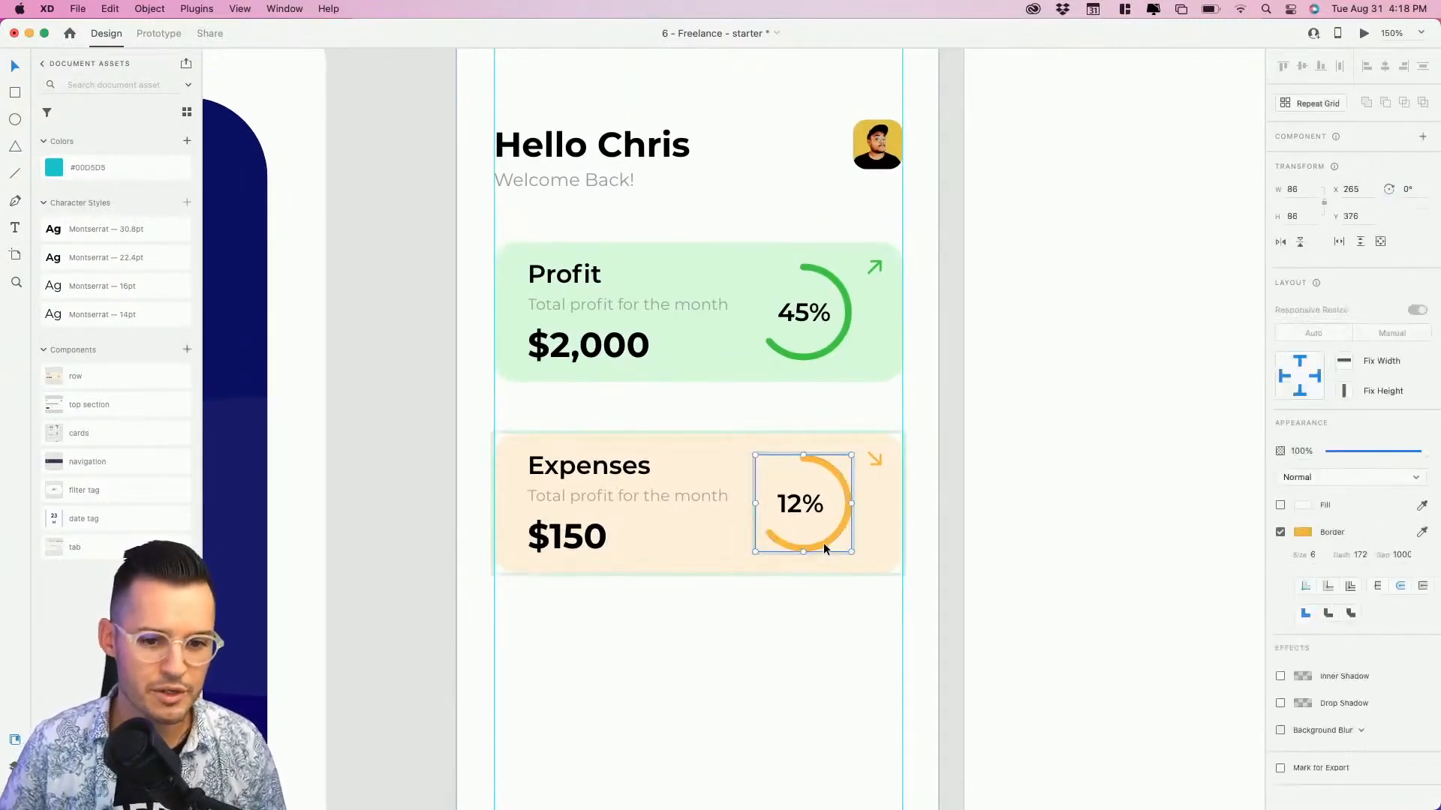
{"action": "left_click", "coordinate": [836, 568]}
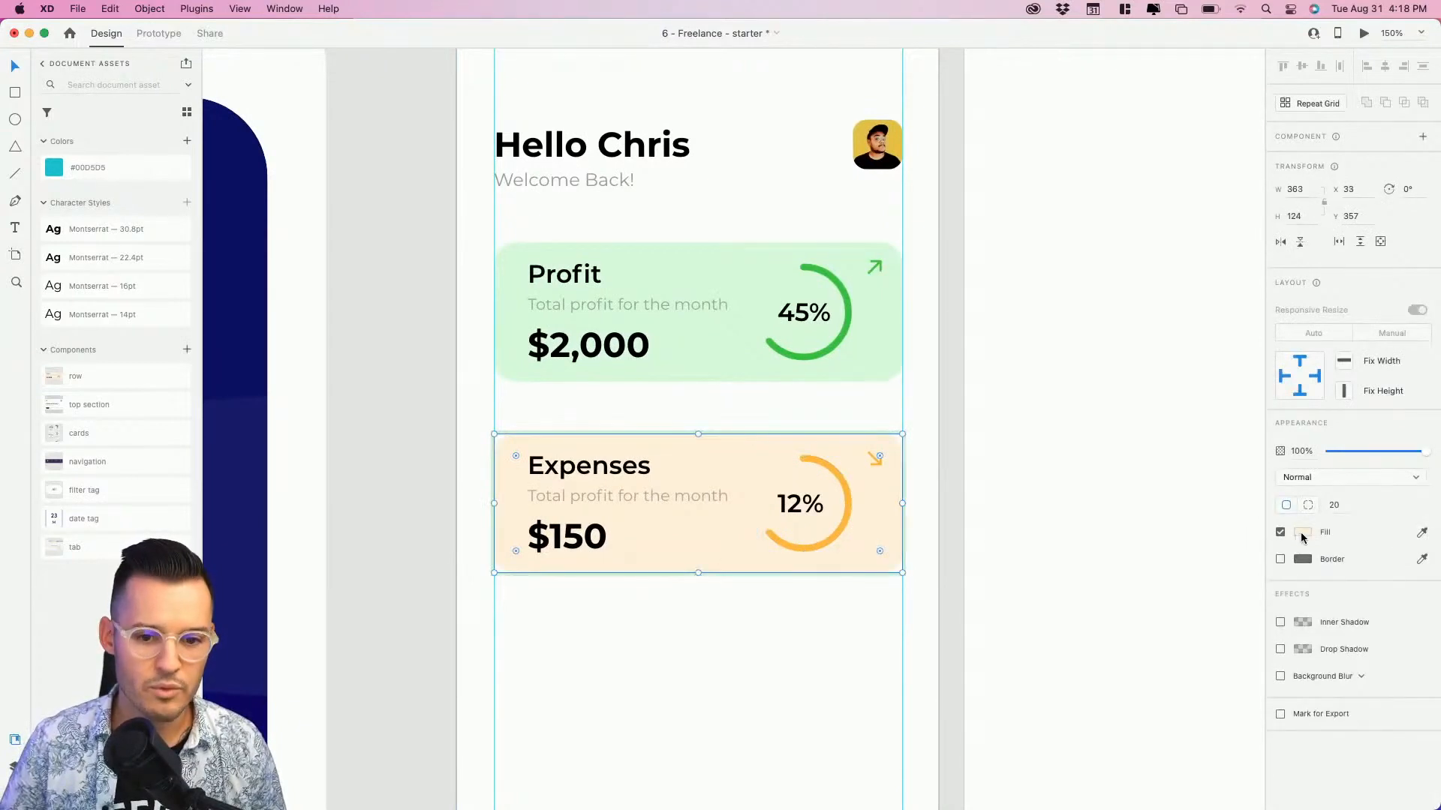
{"action": "left_click", "coordinate": [1303, 533]}
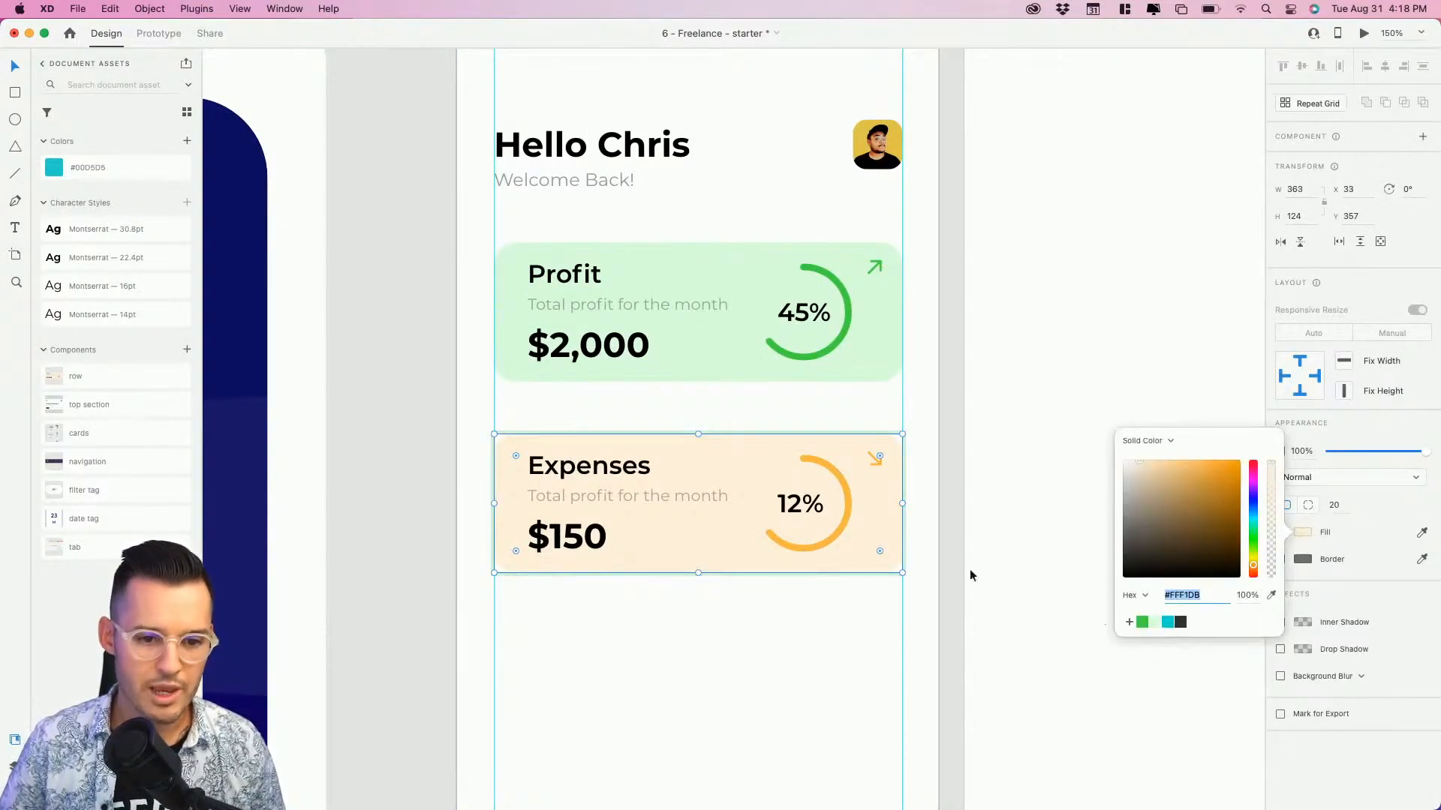
{"action": "left_click", "coordinate": [1129, 622]}
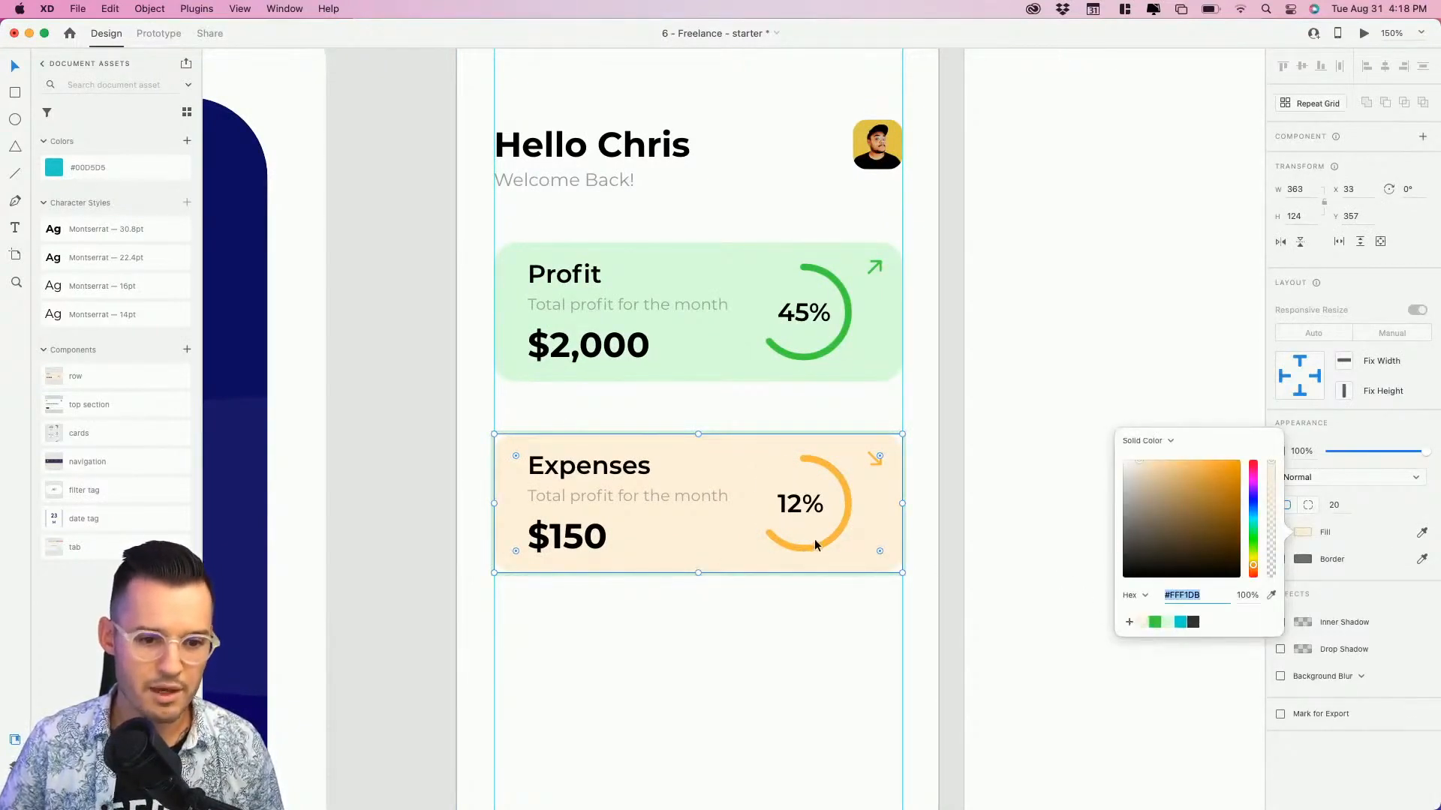
{"action": "left_click", "coordinate": [813, 539]}
{"action": "left_click", "coordinate": [1303, 532]}
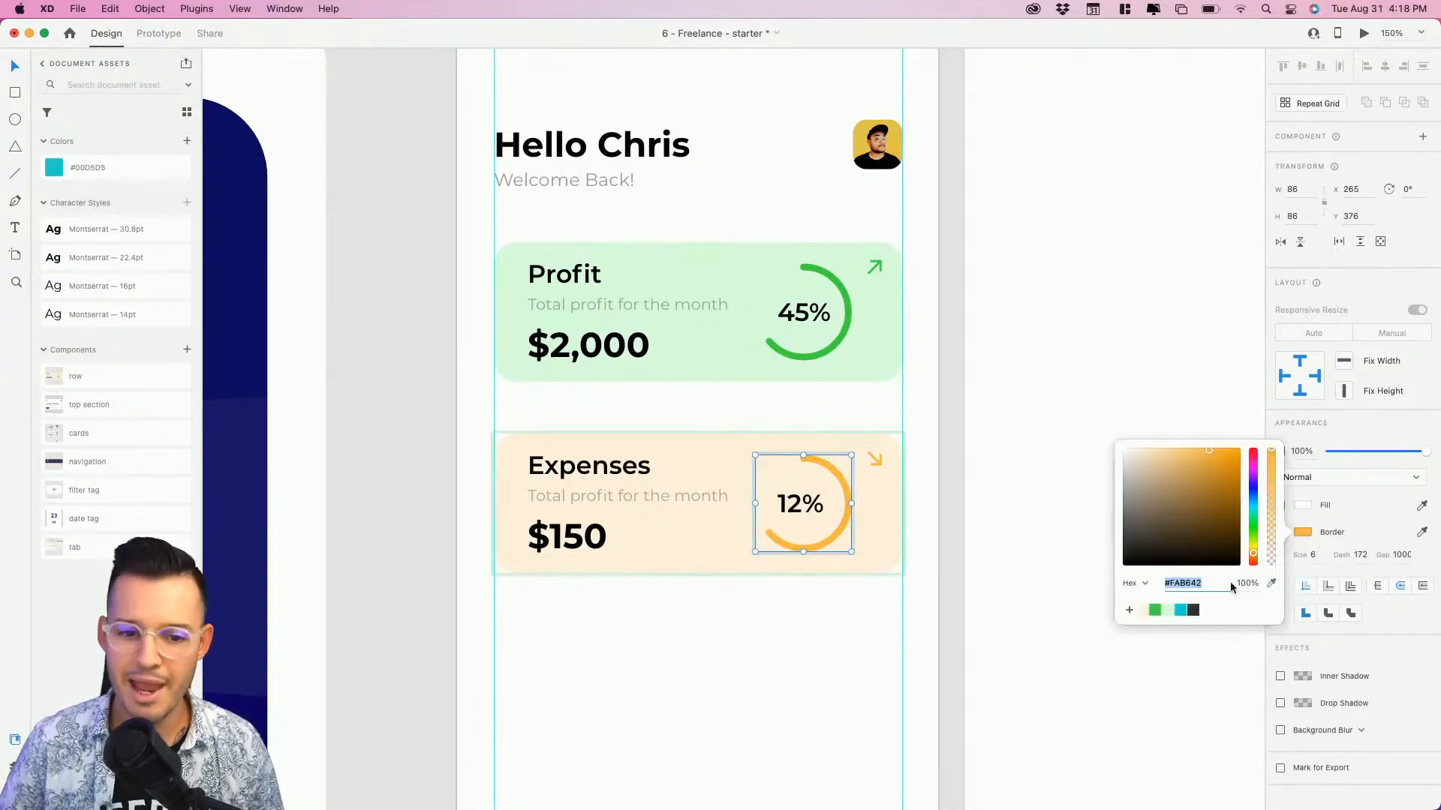
{"action": "left_click", "coordinate": [1129, 612]}
{"action": "left_click", "coordinate": [1039, 553]}
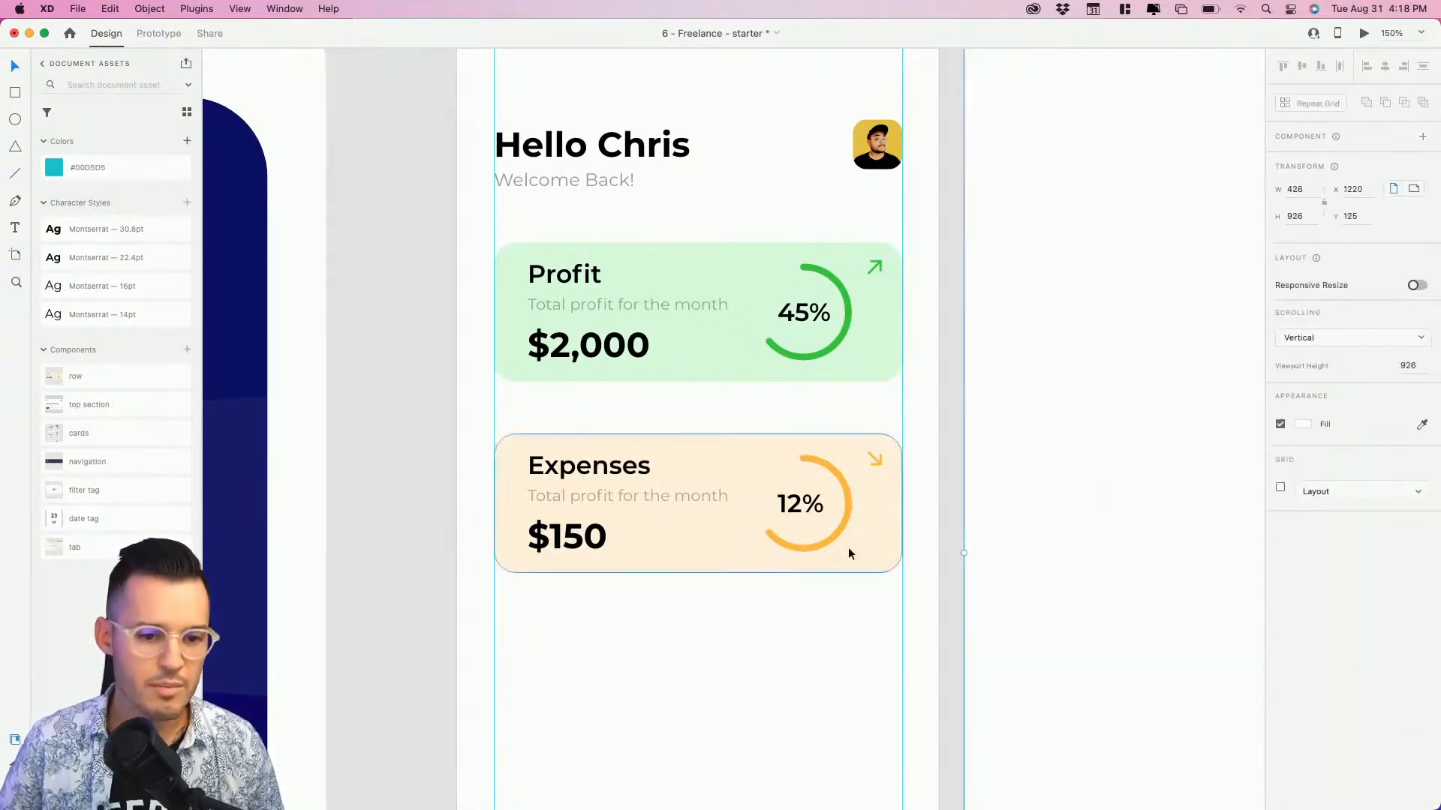
Add the orange colors of the Expenses card and the green colors of the Profit card to the document's color assets.
{"action": "left_click", "coordinate": [848, 547]}
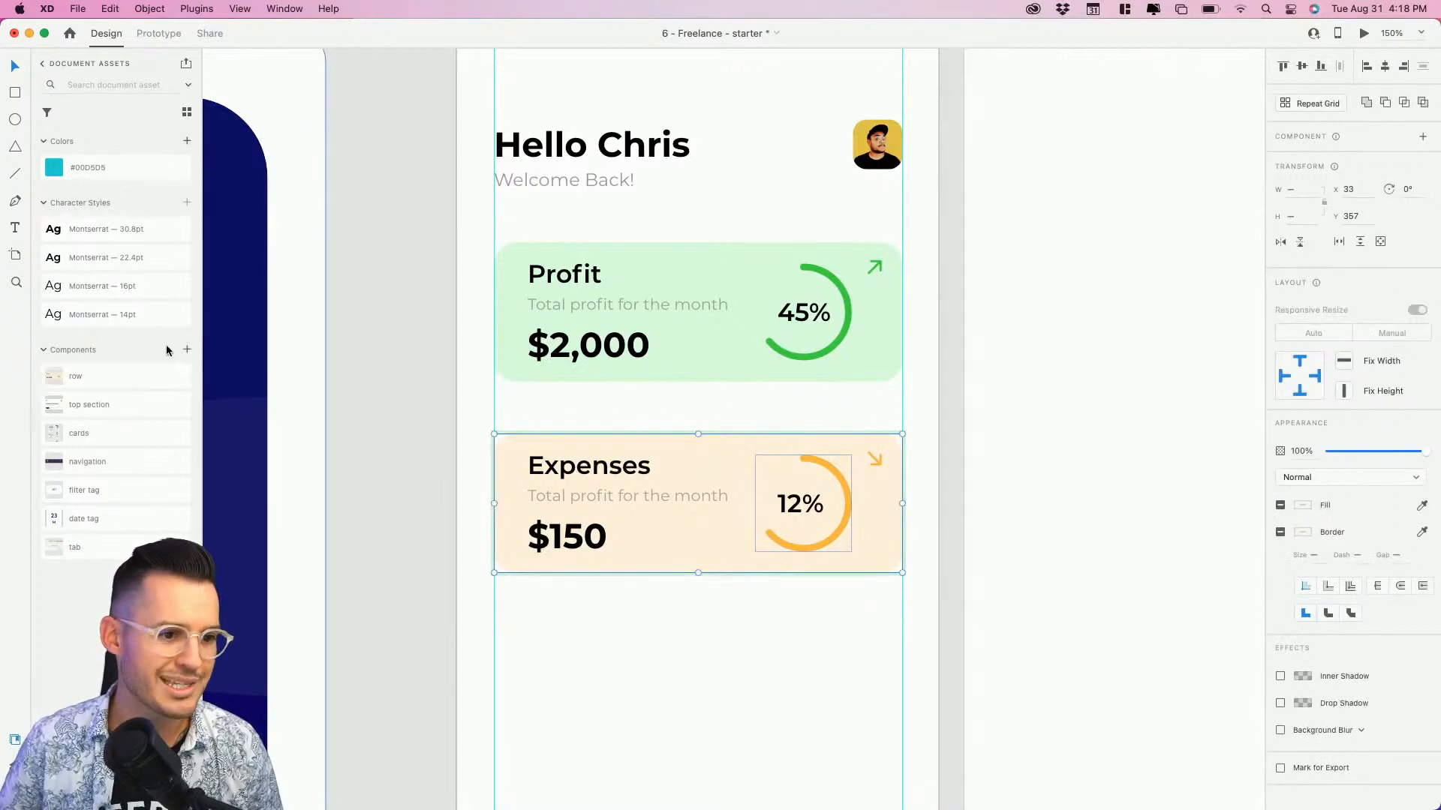
{"action": "left_click", "coordinate": [188, 142]}
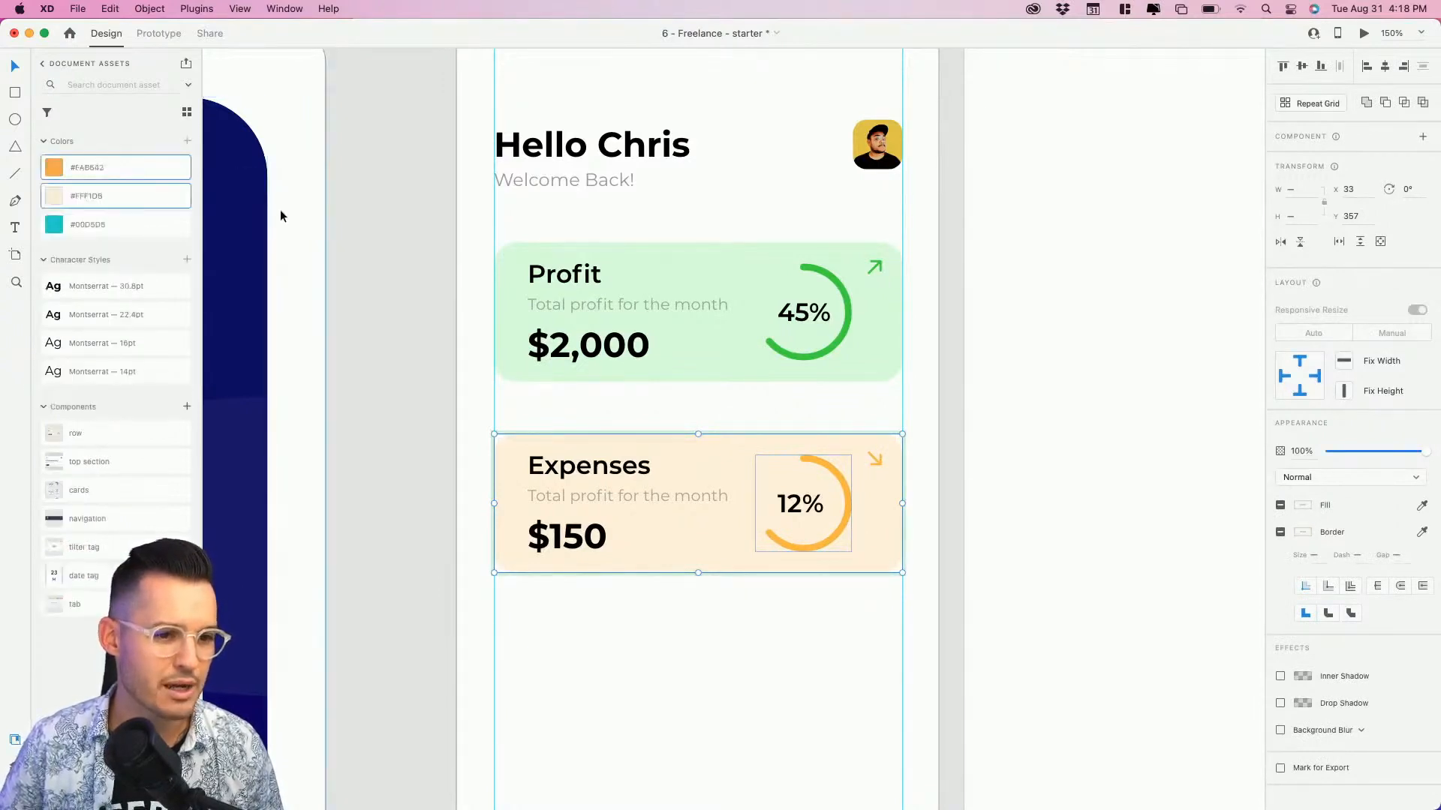
{"action": "left_click", "coordinate": [834, 348]}
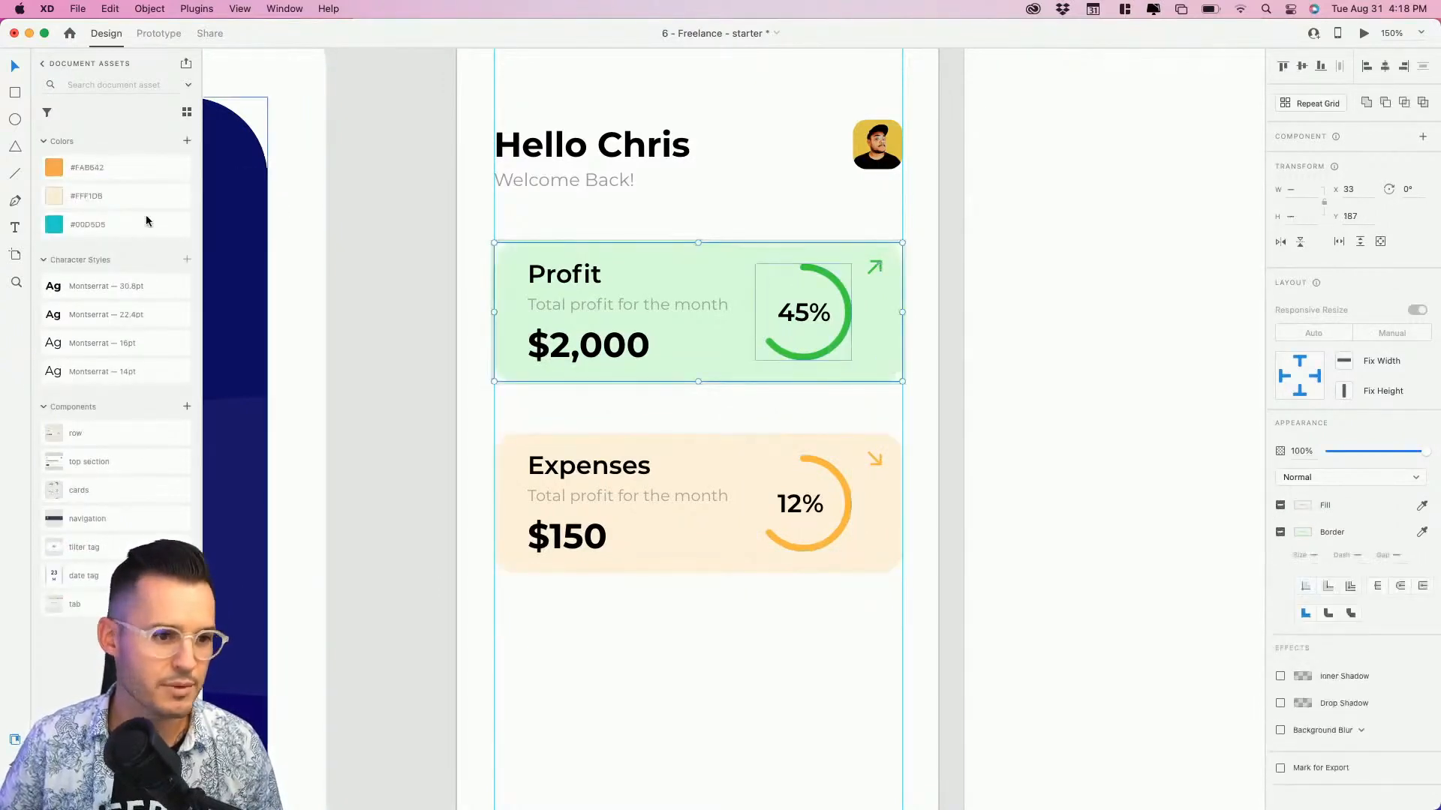
{"action": "left_click", "coordinate": [188, 142]}
{"action": "left_click", "coordinate": [1084, 424]}
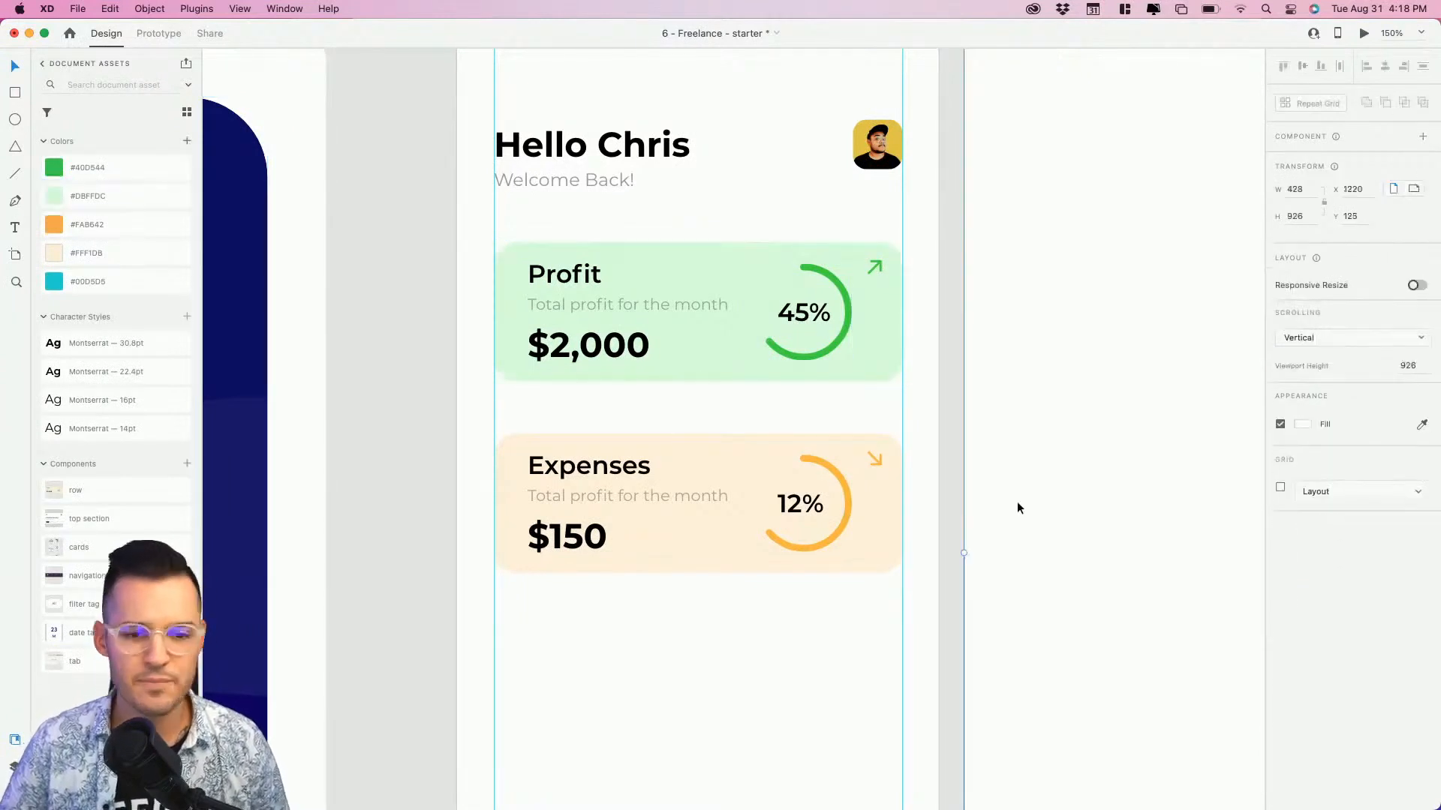
Move the Expenses card closer to the Profit card and place a copy of it directly below at Y 483.
{"action": "scroll", "coordinate": [1013, 465], "scroll_direction": "down", "scroll_amount": 3}
{"action": "left_click", "coordinate": [646, 424]}
{"action": "left_click_drag", "start_coordinate": [653, 430], "coordinate": [691, 525]}
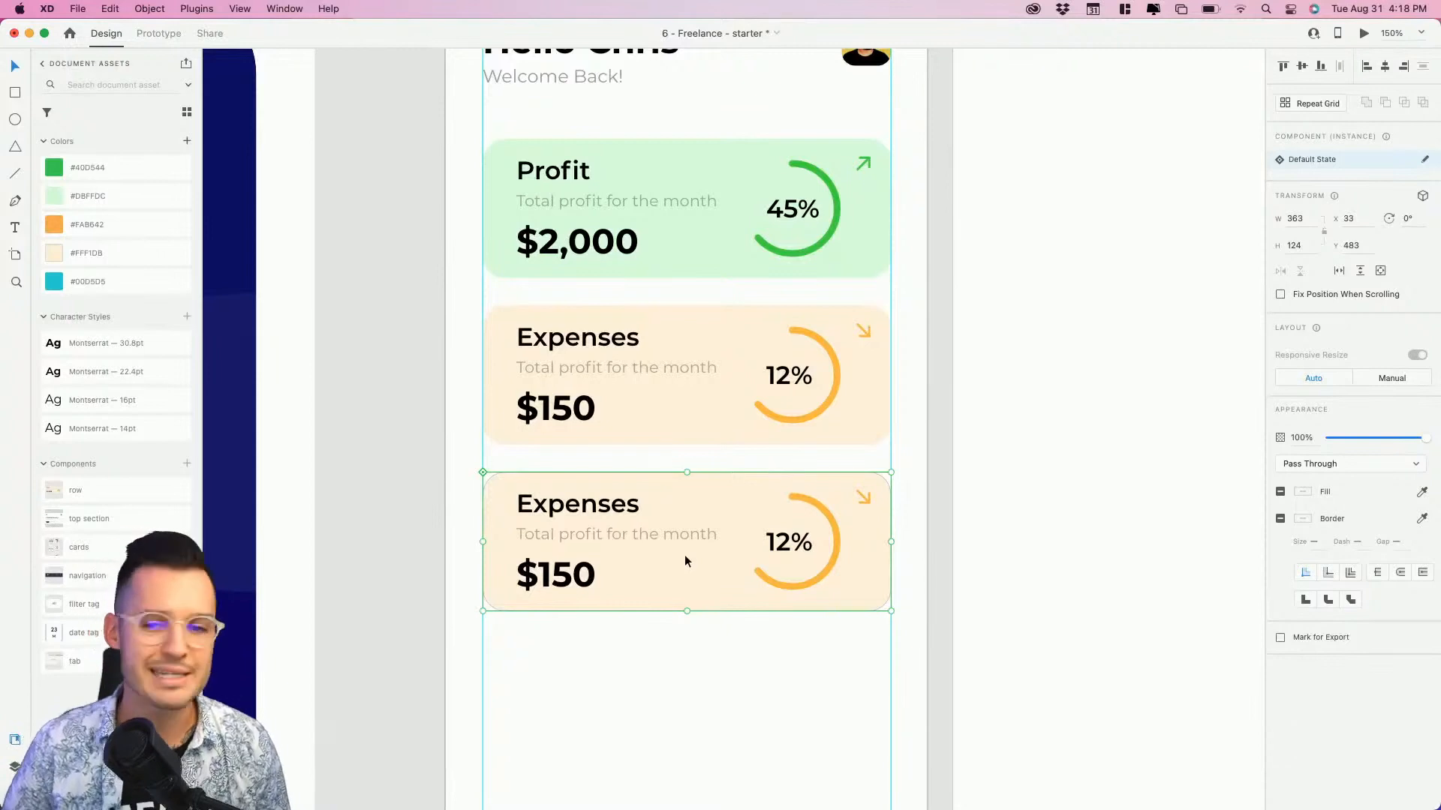
Change the heading of the copied third card to "Inquires".
{"action": "double_click", "coordinate": [592, 505]}
{"action": "double_click", "coordinate": [592, 506]}
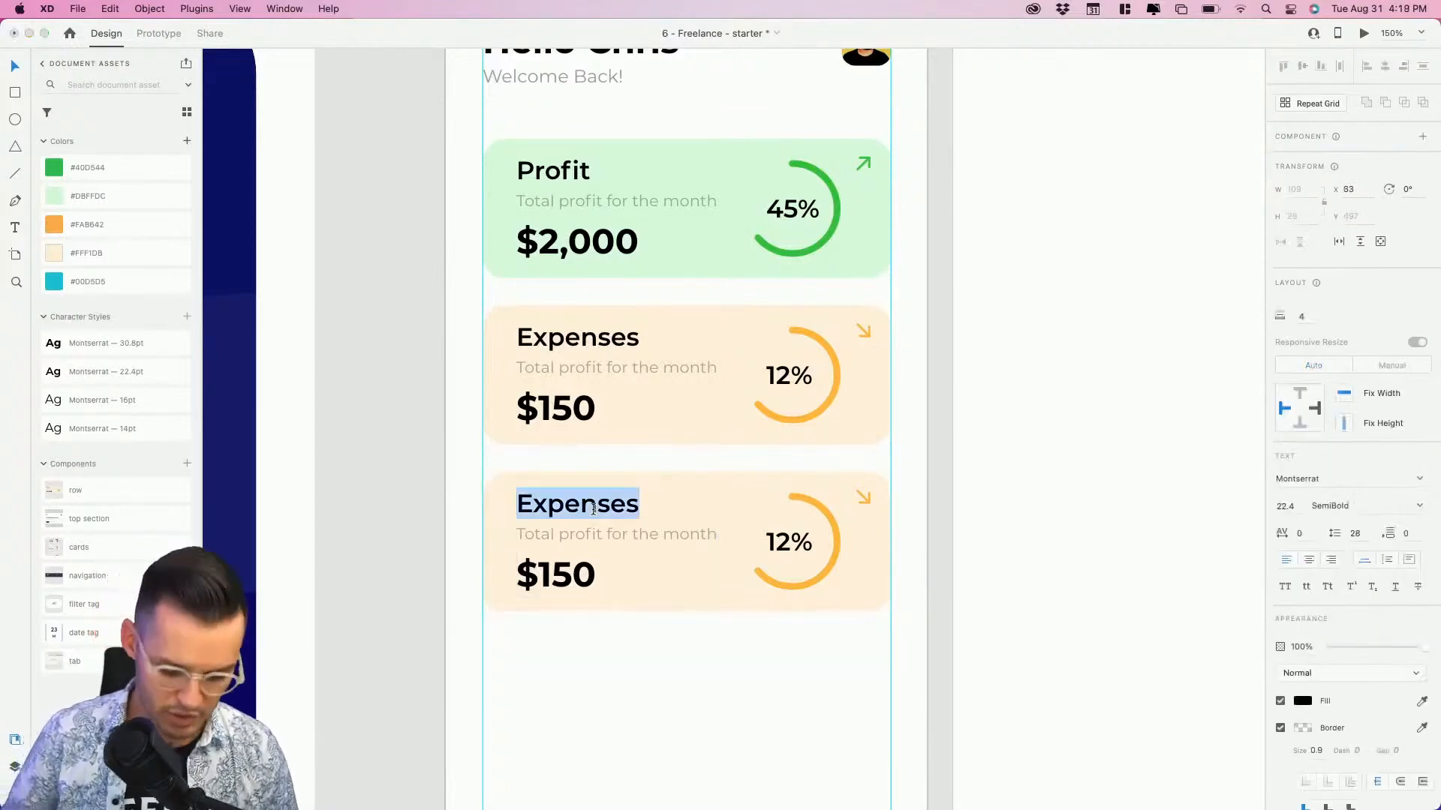
{"action": "type", "text": "Inquires"}
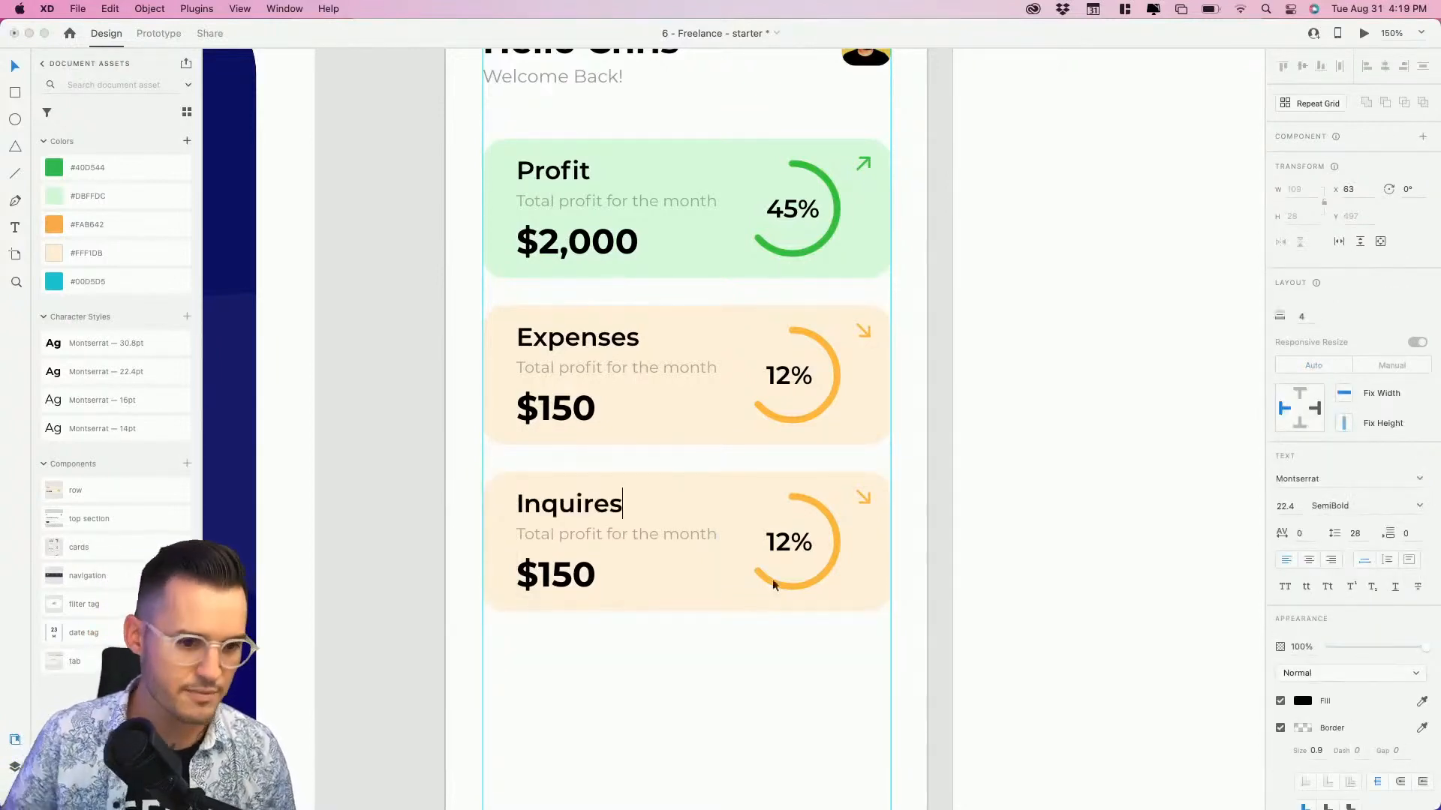
{"action": "key", "text": "Escape"}
Set the third card's background fill to light blue #DBF7FF, and save it as a swatch and a document color.
{"action": "left_click", "coordinate": [809, 589]}
{"action": "left_click", "coordinate": [1303, 532]}
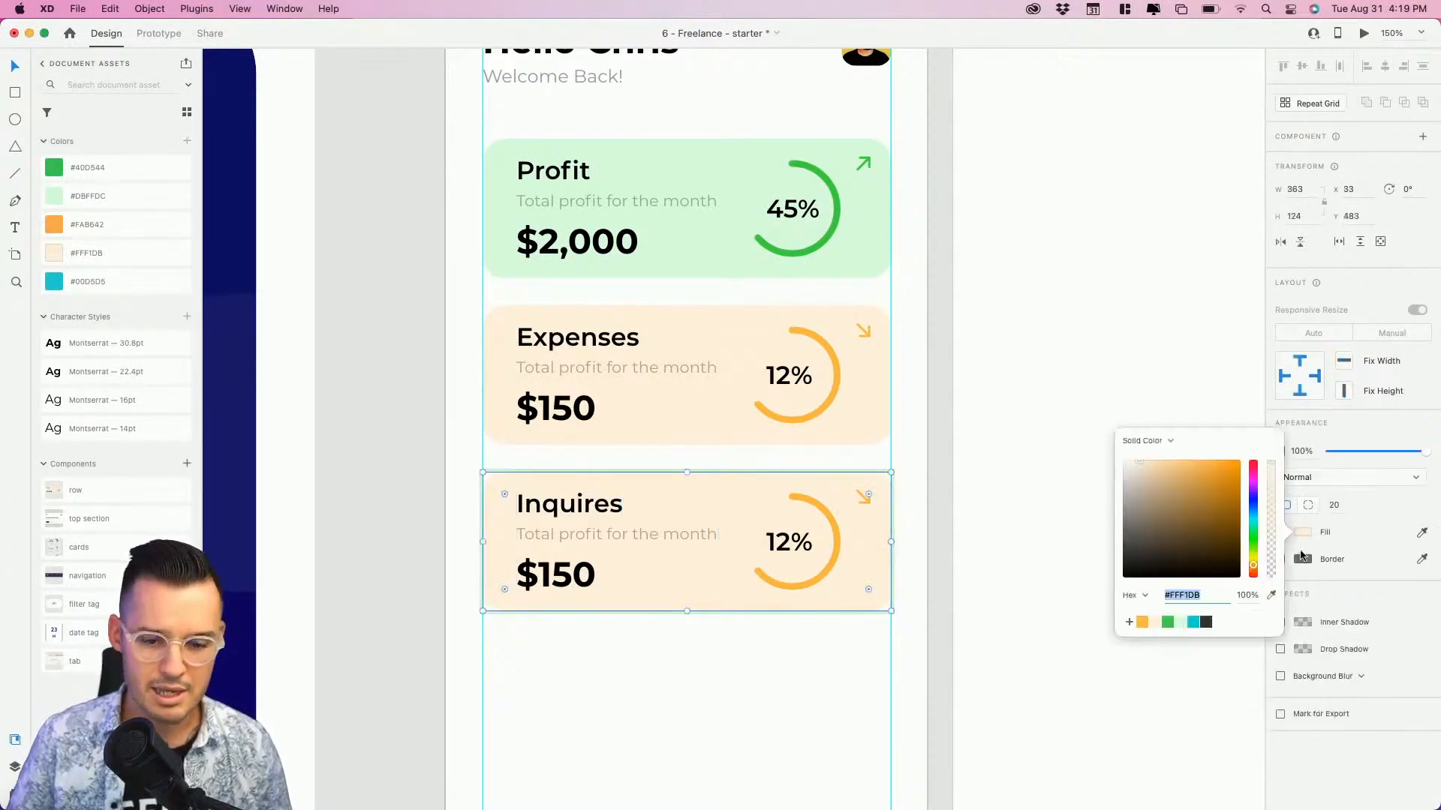
{"action": "left_click_drag", "start_coordinate": [1254, 542], "coordinate": [1253, 516]}
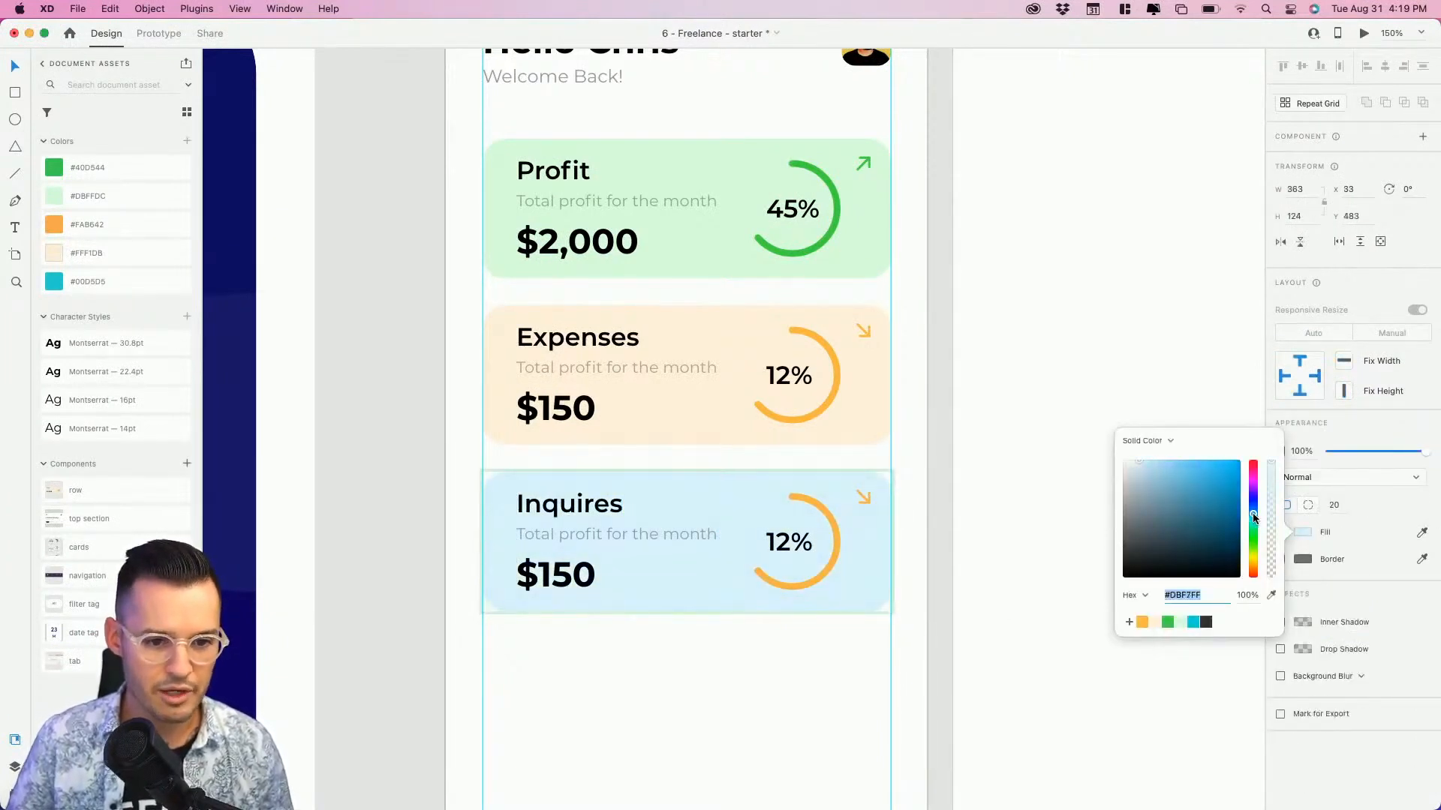
{"action": "left_click", "coordinate": [1129, 622]}
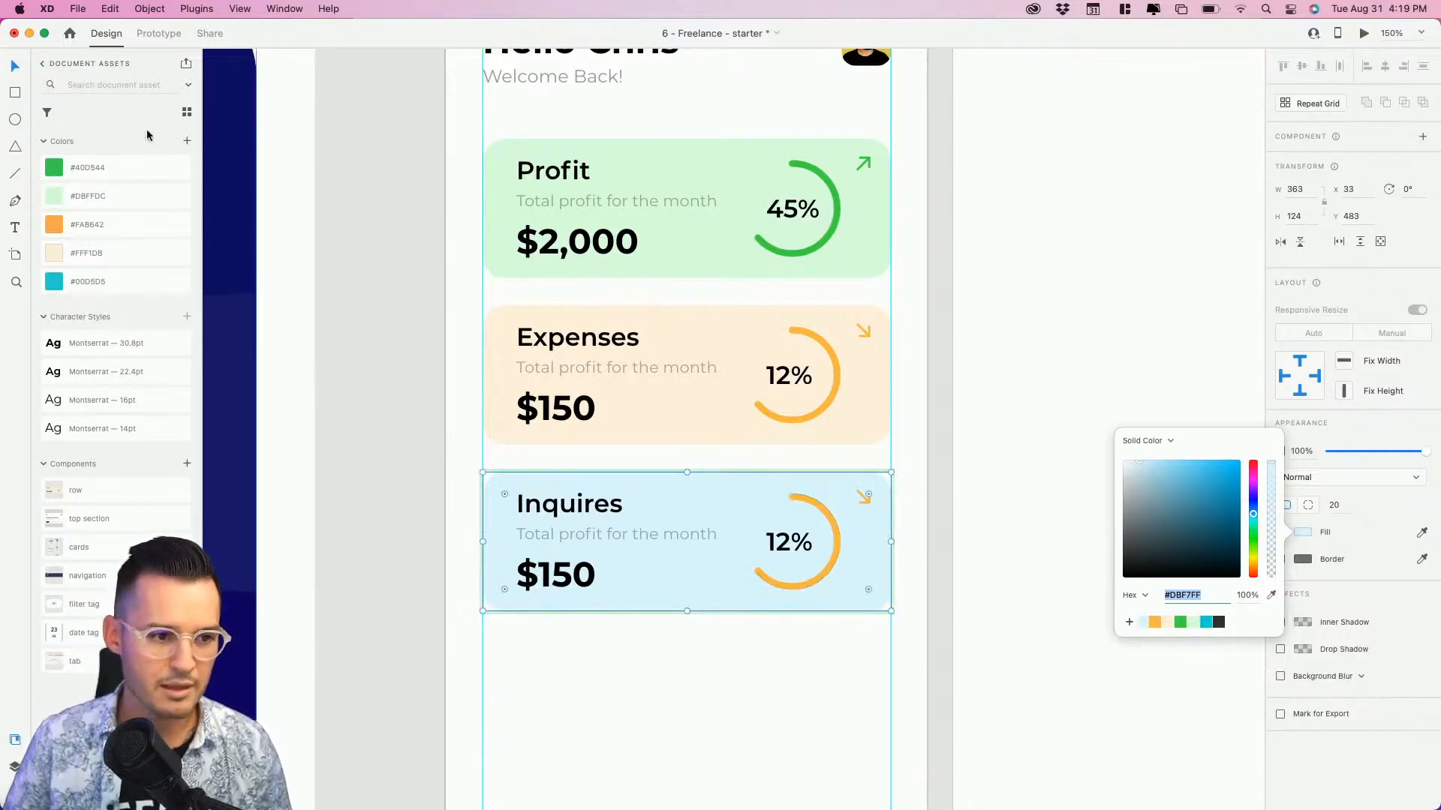
{"action": "left_click", "coordinate": [191, 146]}
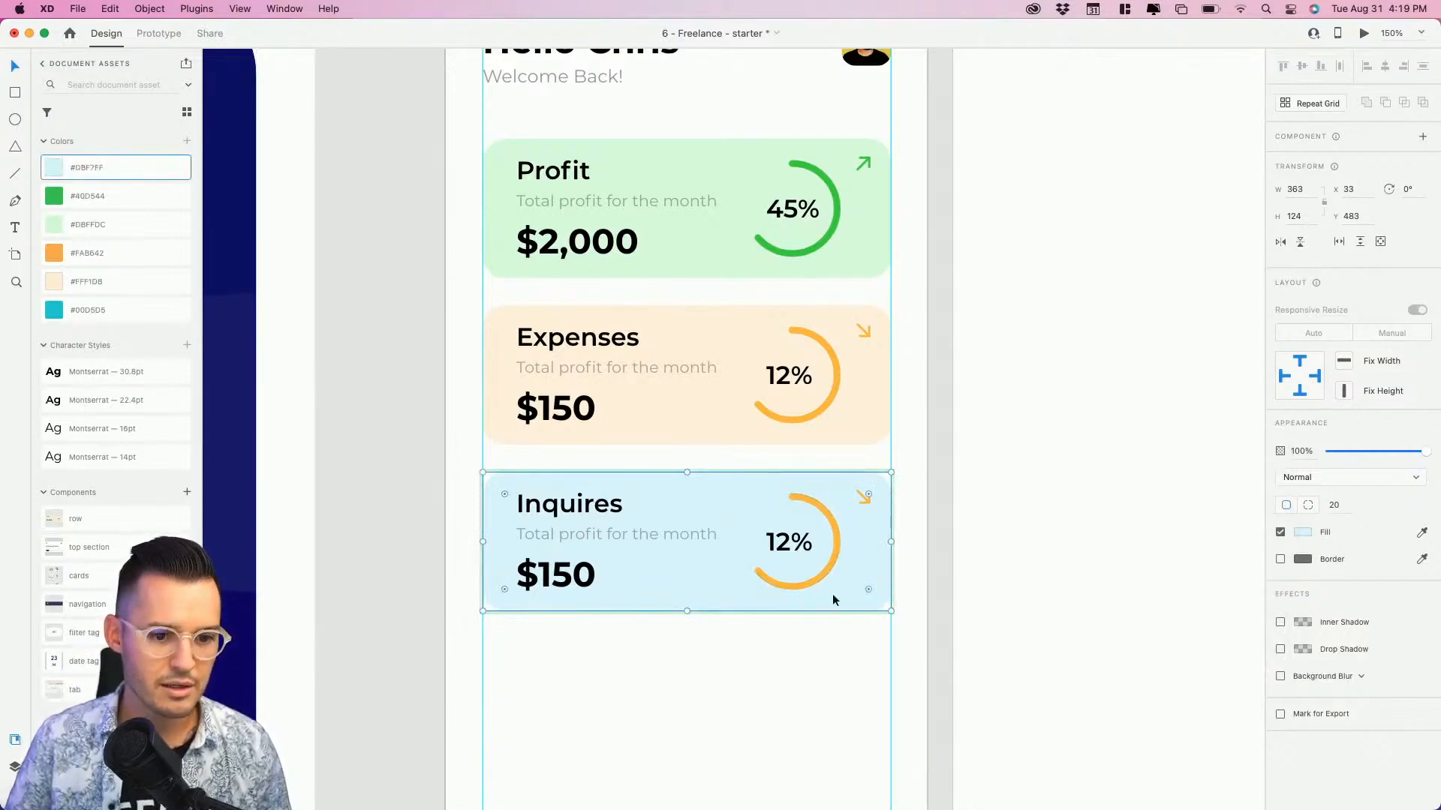
Set the border of the third card's ring to blue #29C1ED and add it to the document colors.
{"action": "left_click", "coordinate": [822, 573]}
{"action": "left_click", "coordinate": [1303, 532]}
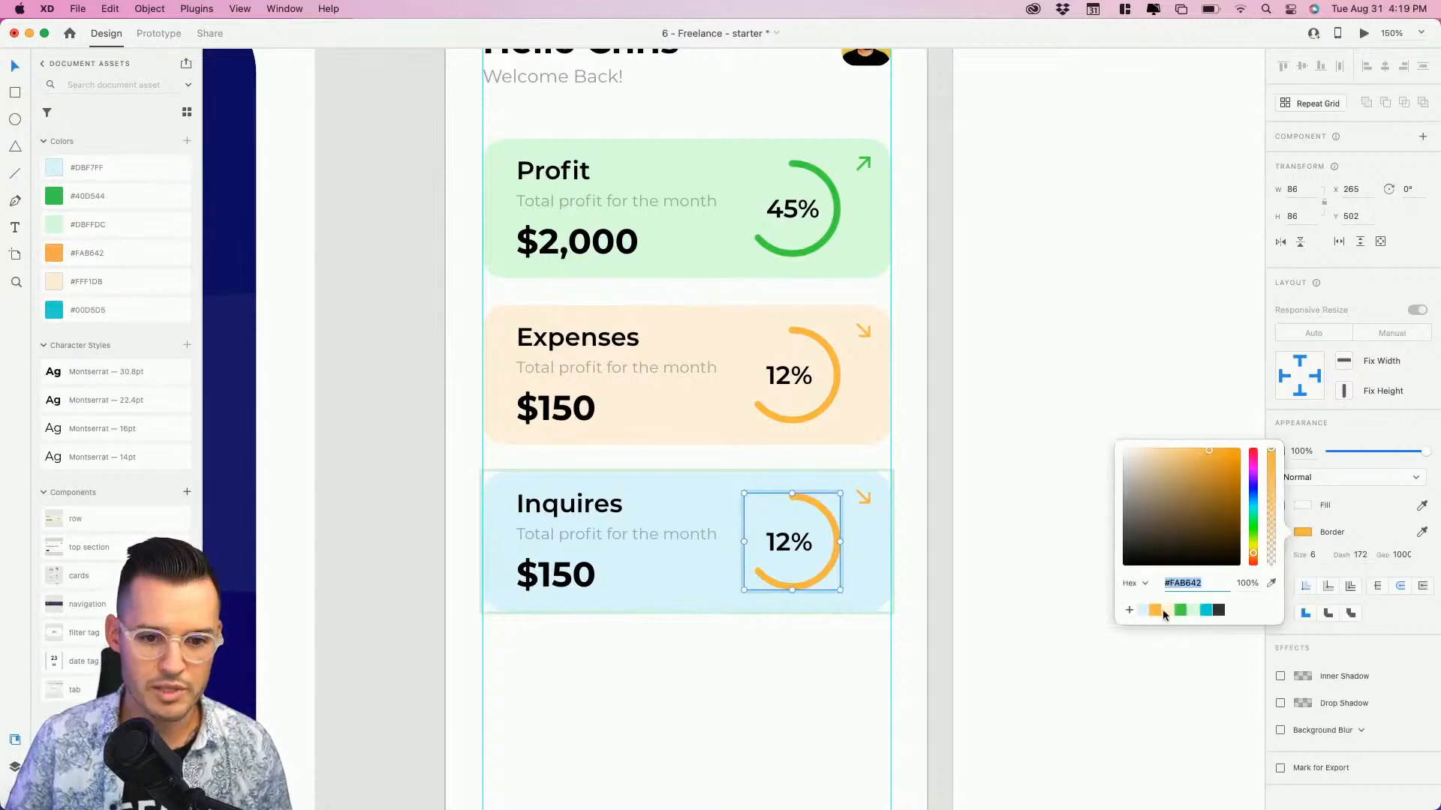
{"action": "left_click", "coordinate": [1141, 610]}
{"action": "left_click_drag", "start_coordinate": [1160, 480], "coordinate": [1219, 455]}
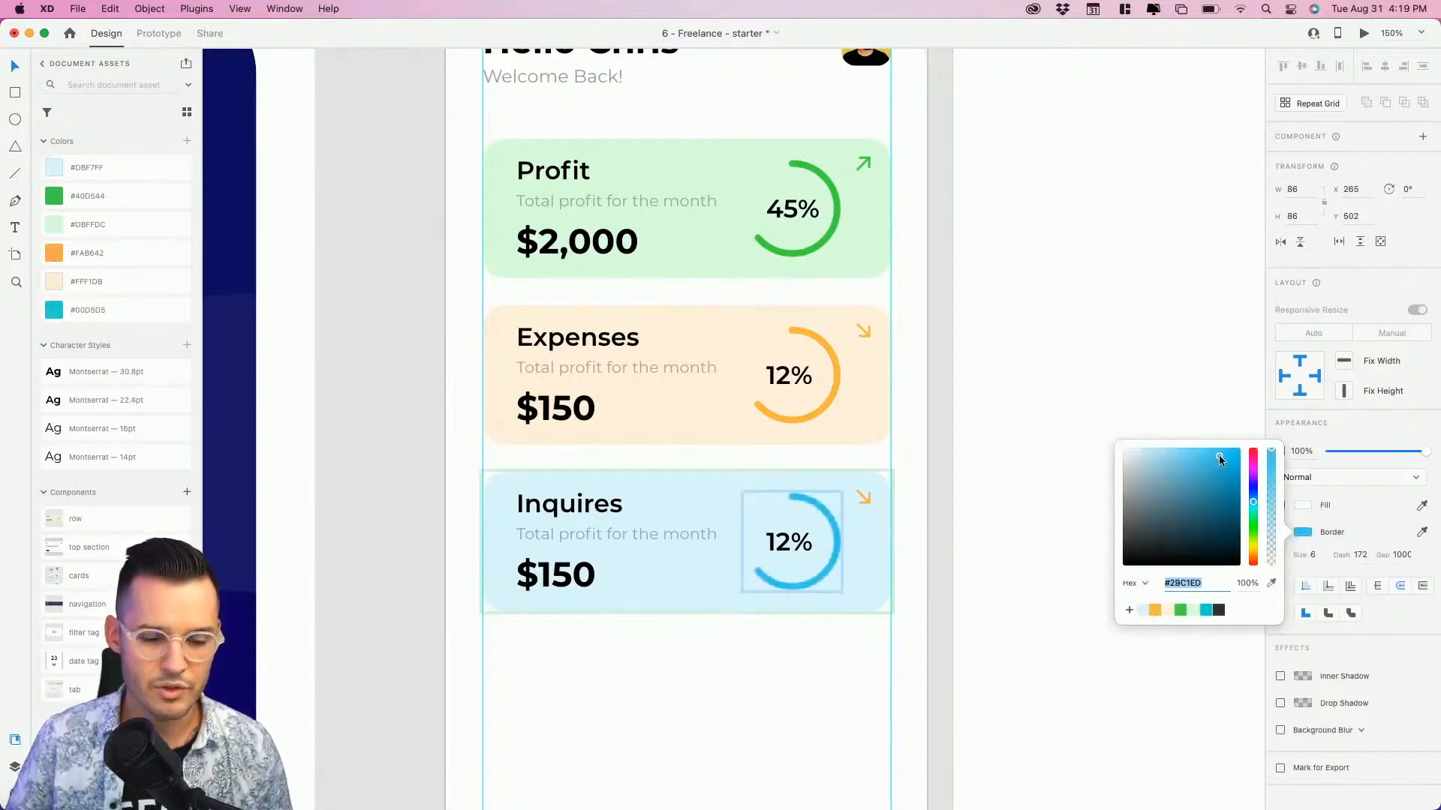
{"action": "left_click", "coordinate": [187, 140]}
Apply the saved blue #29C1ED as the border color of the third card's arrow.
{"action": "left_click", "coordinate": [864, 498]}
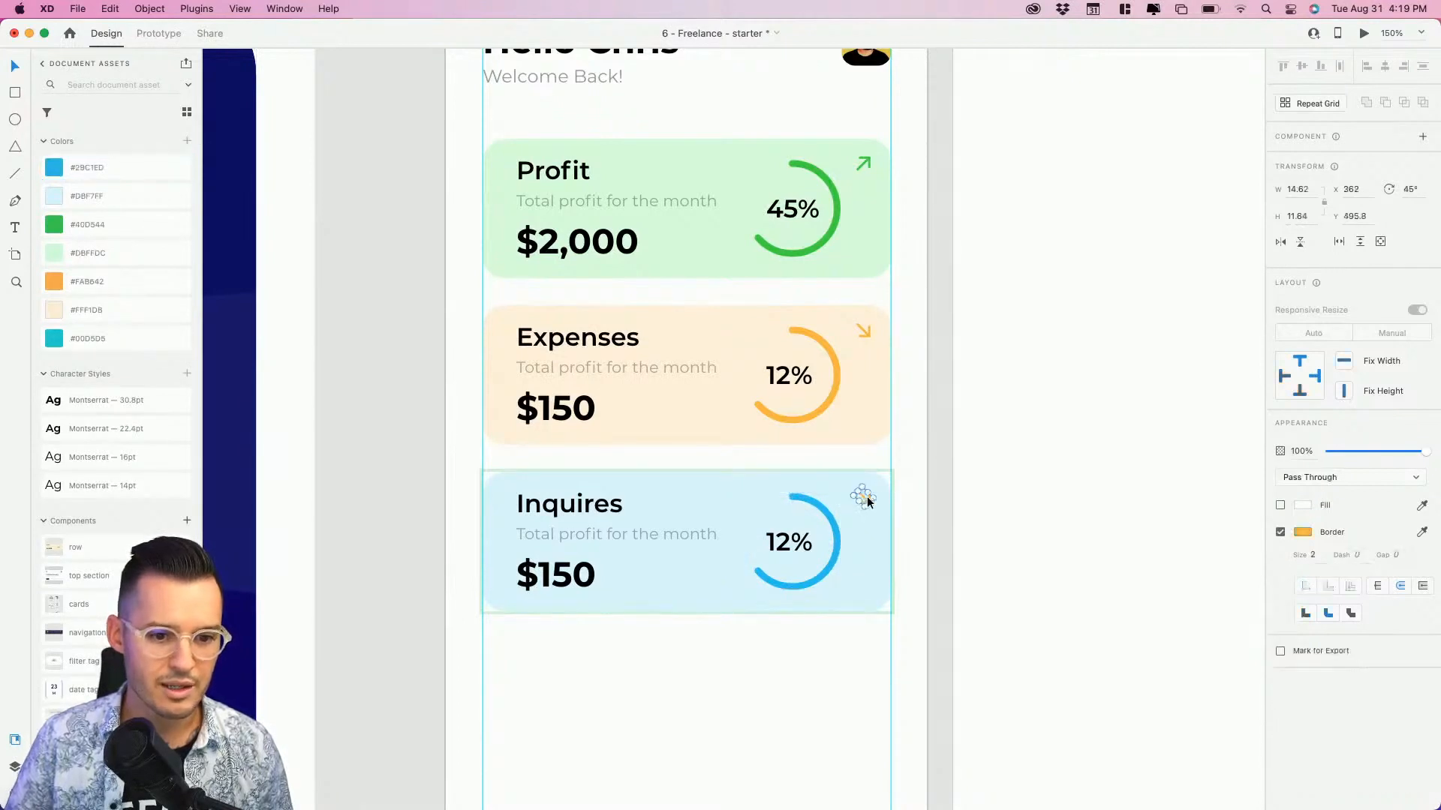
{"action": "right_click", "coordinate": [128, 168]}
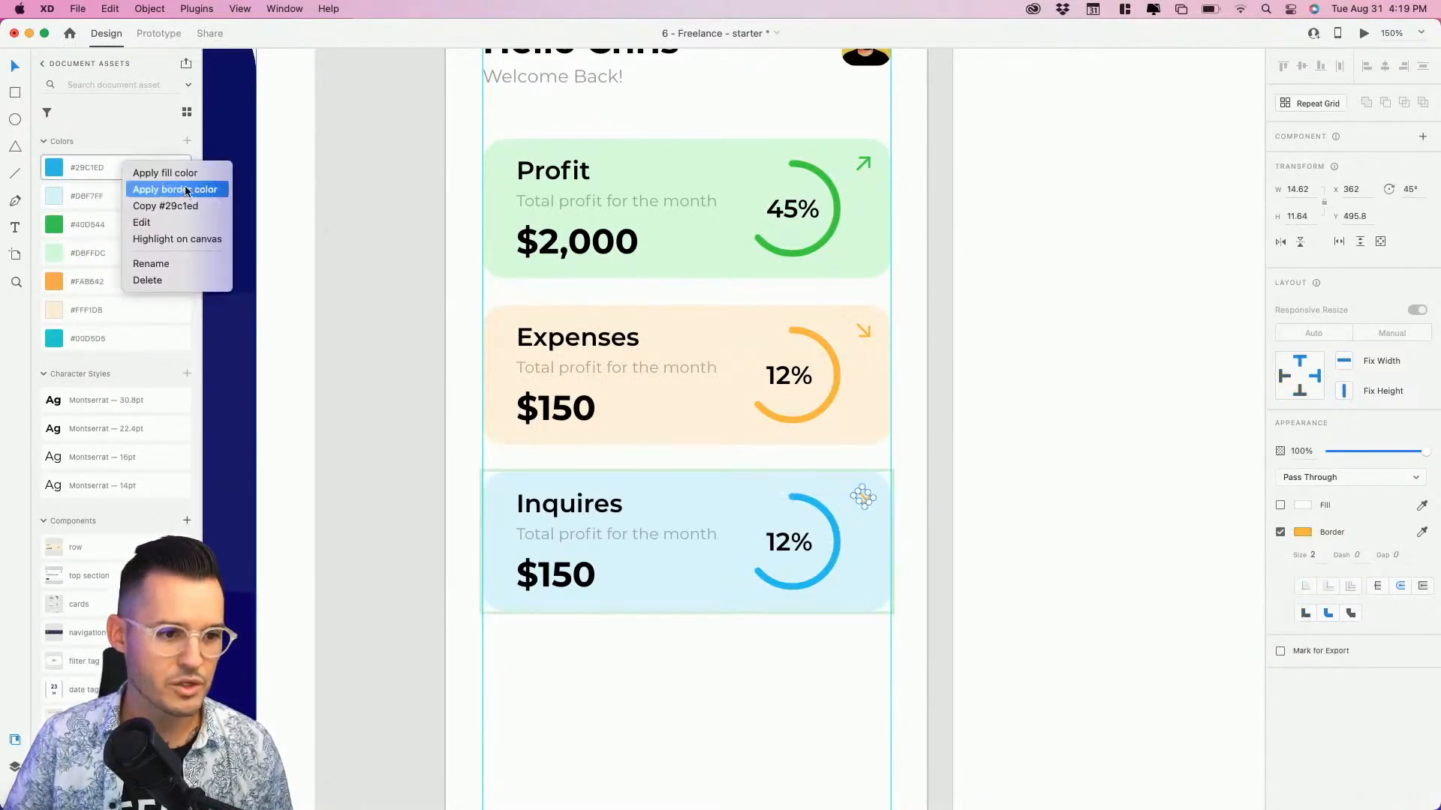
{"action": "left_click", "coordinate": [186, 191]}
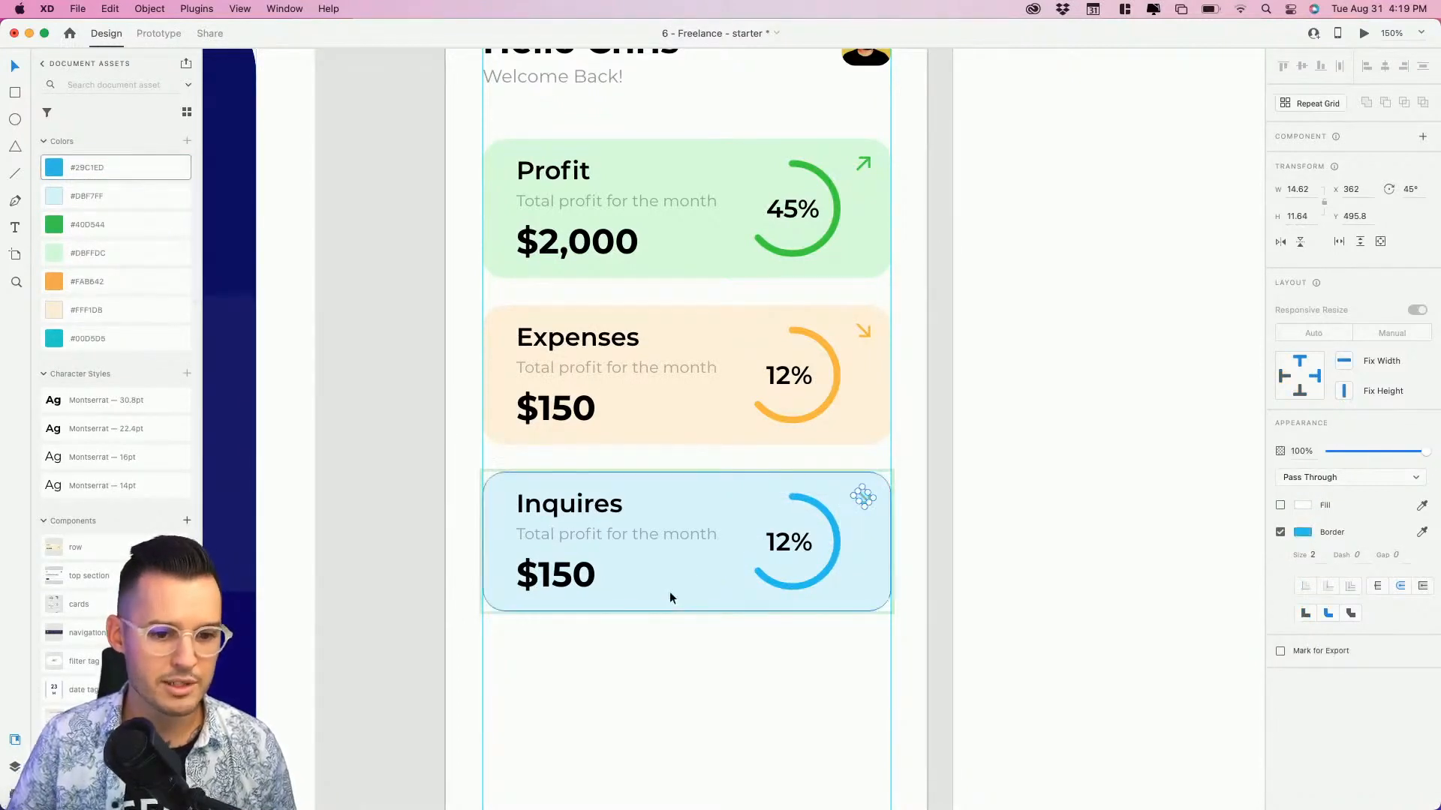
{"action": "left_click", "coordinate": [1041, 609]}
{"action": "left_click_drag", "start_coordinate": [1048, 605], "coordinate": [1079, 573]}
Replace the blue card's heading with the suggested spelling "Inquiry's".
{"action": "left_click", "coordinate": [634, 473]}
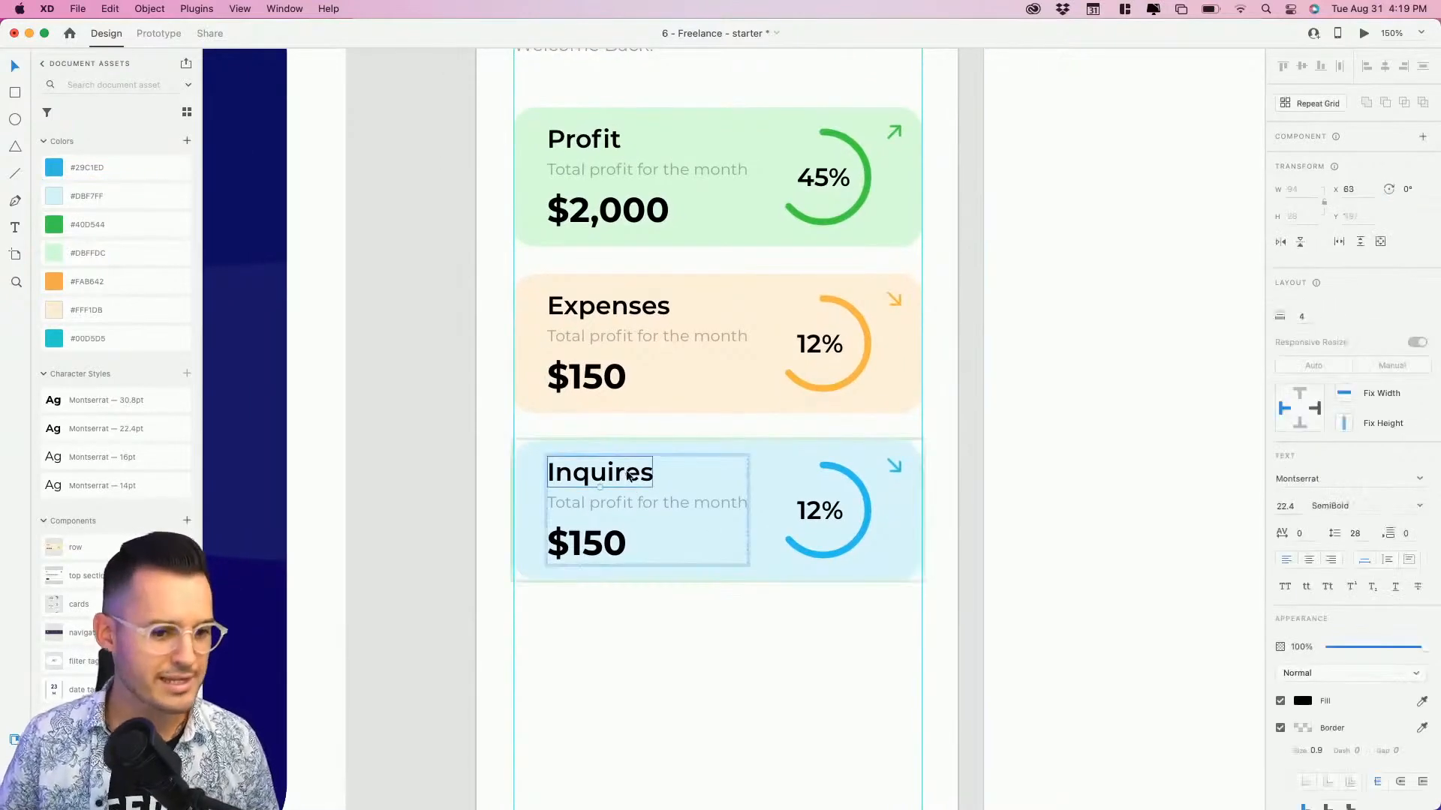
{"action": "double_click", "coordinate": [635, 473]}
{"action": "type", "text": "0"}
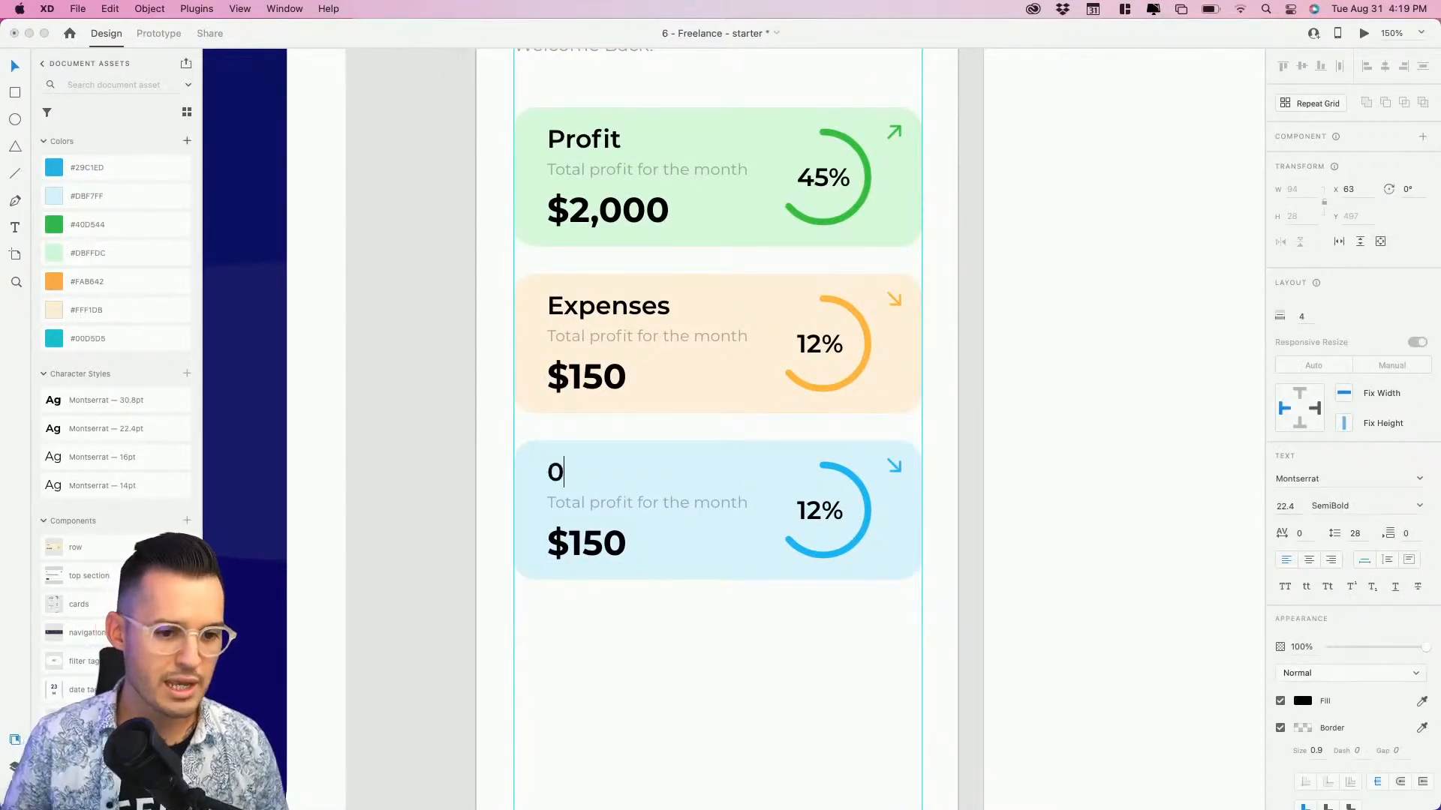
{"action": "key", "text": "super+z"}
{"action": "type", "text": "Inquirys"}
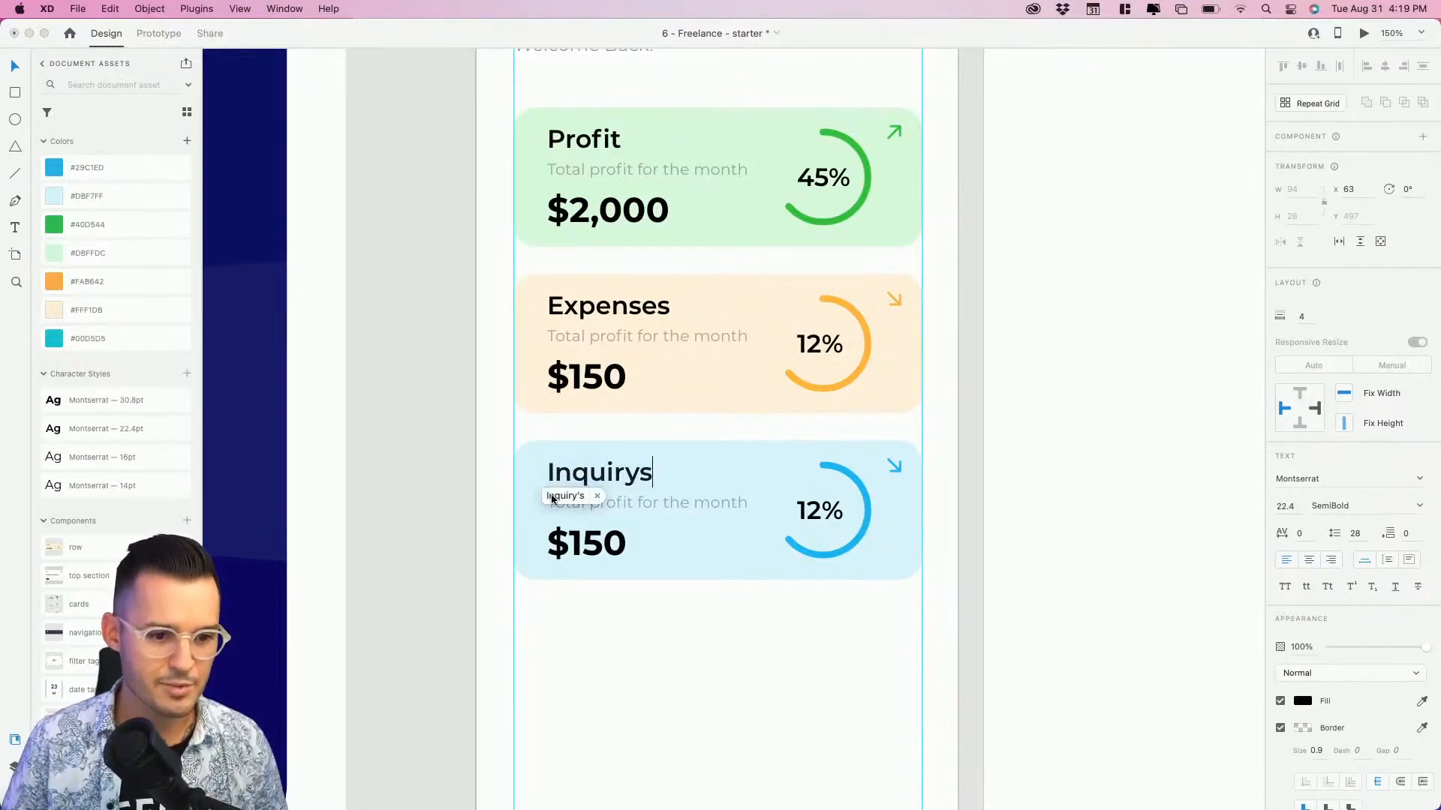
{"action": "left_click", "coordinate": [550, 497]}
{"action": "key", "text": "Escape"}
{"action": "left_click_drag", "start_coordinate": [700, 646], "coordinate": [702, 617]}
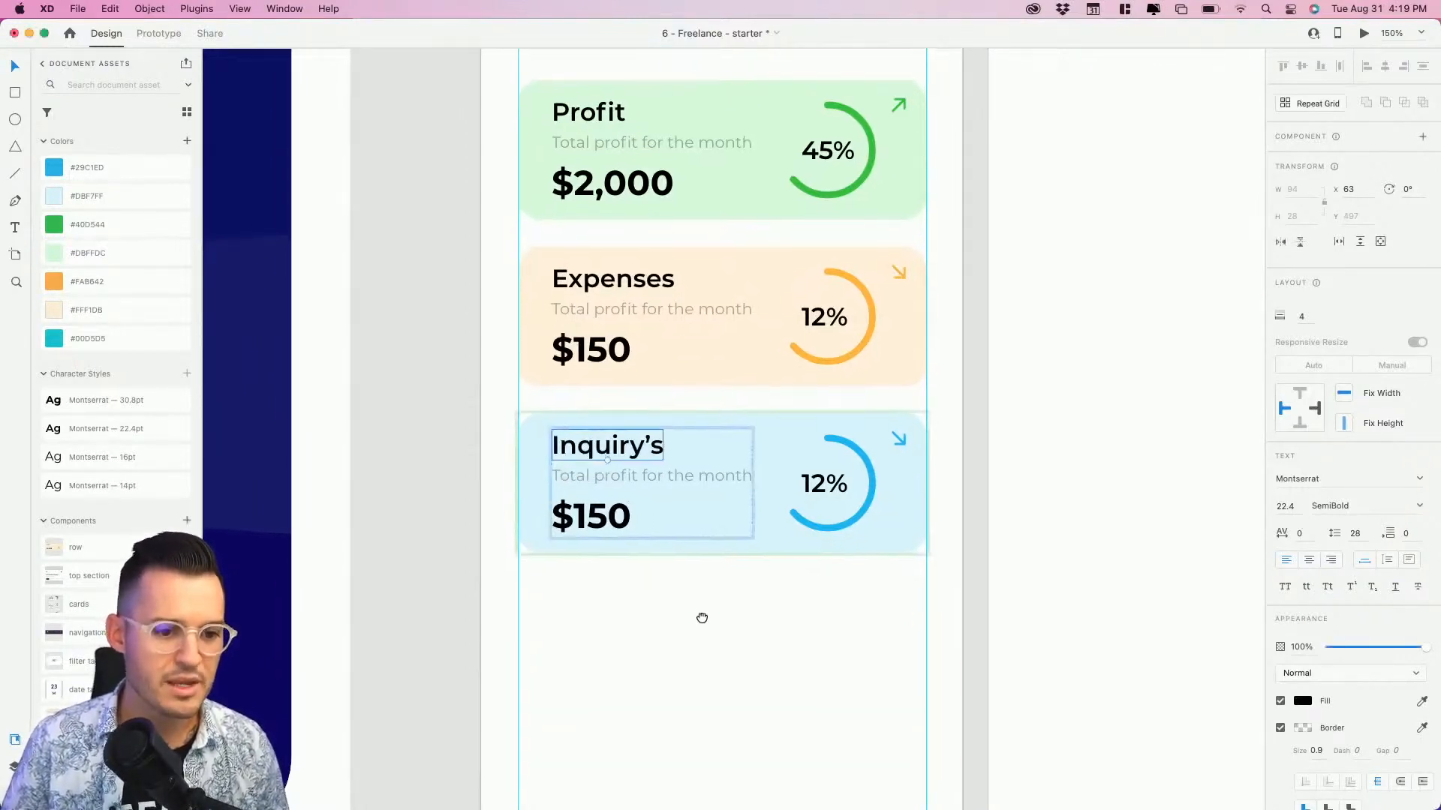
Replace the amount on the Inquiry's card with 9, without a dollar sign.
{"action": "left_click_drag", "start_coordinate": [537, 610], "coordinate": [900, 274]}
{"action": "left_click", "coordinate": [446, 572]}
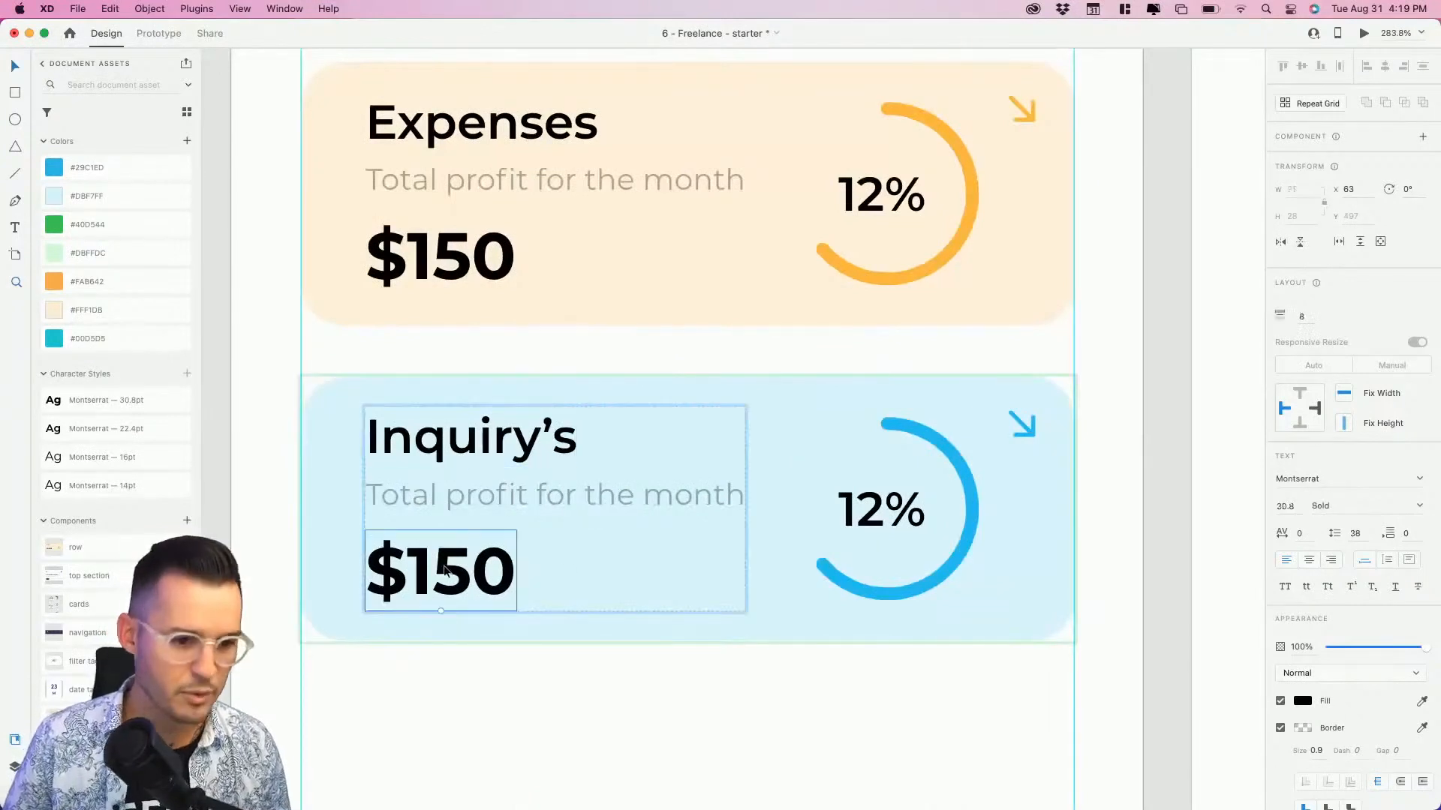
{"action": "double_click", "coordinate": [446, 571]}
{"action": "left_click", "coordinate": [434, 571]}
{"action": "key", "text": "shift+End"}
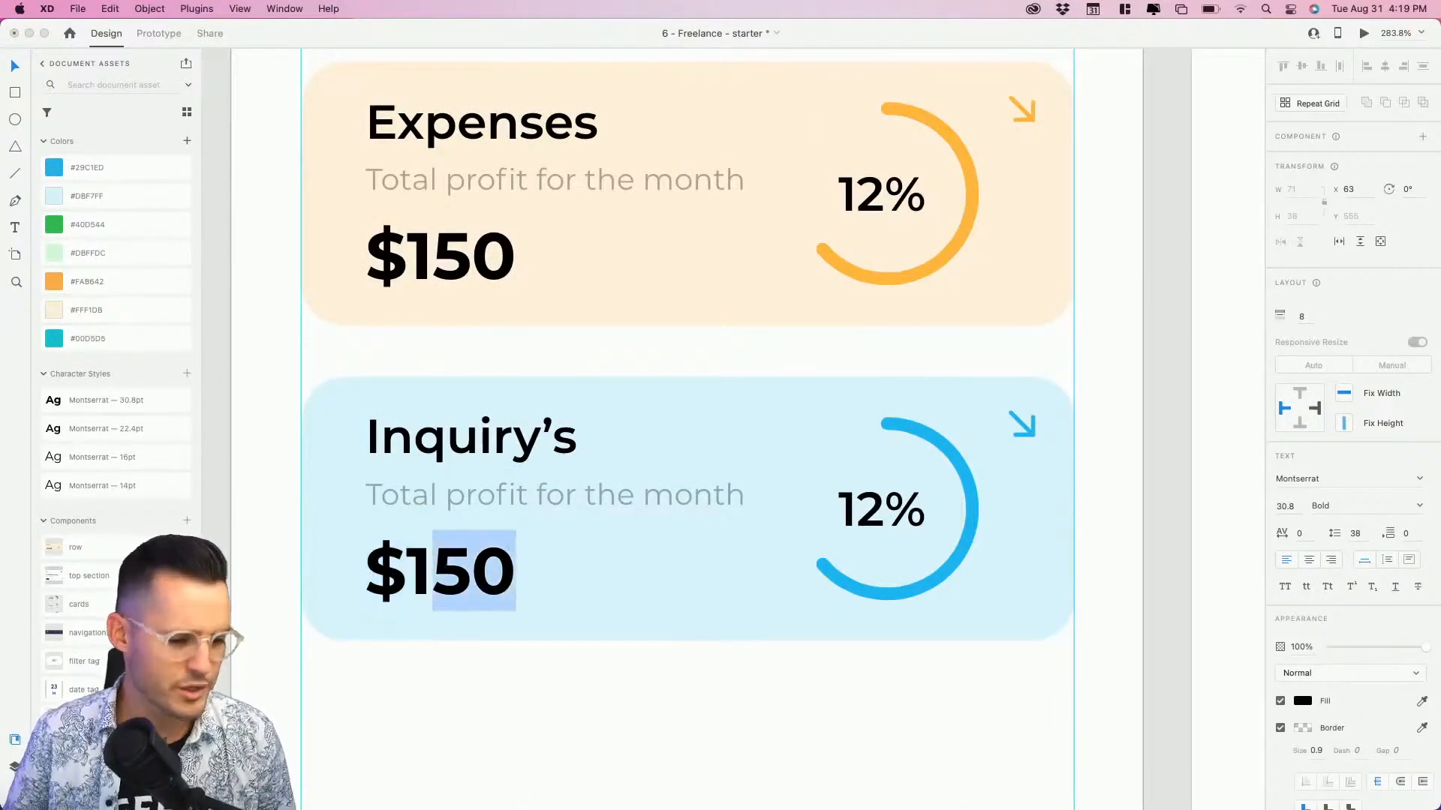
{"action": "type", "text": "1="}
{"action": "key", "text": "BackSpace"}
{"action": "key", "text": "BackSpace"}
{"action": "type", "text": "9"}
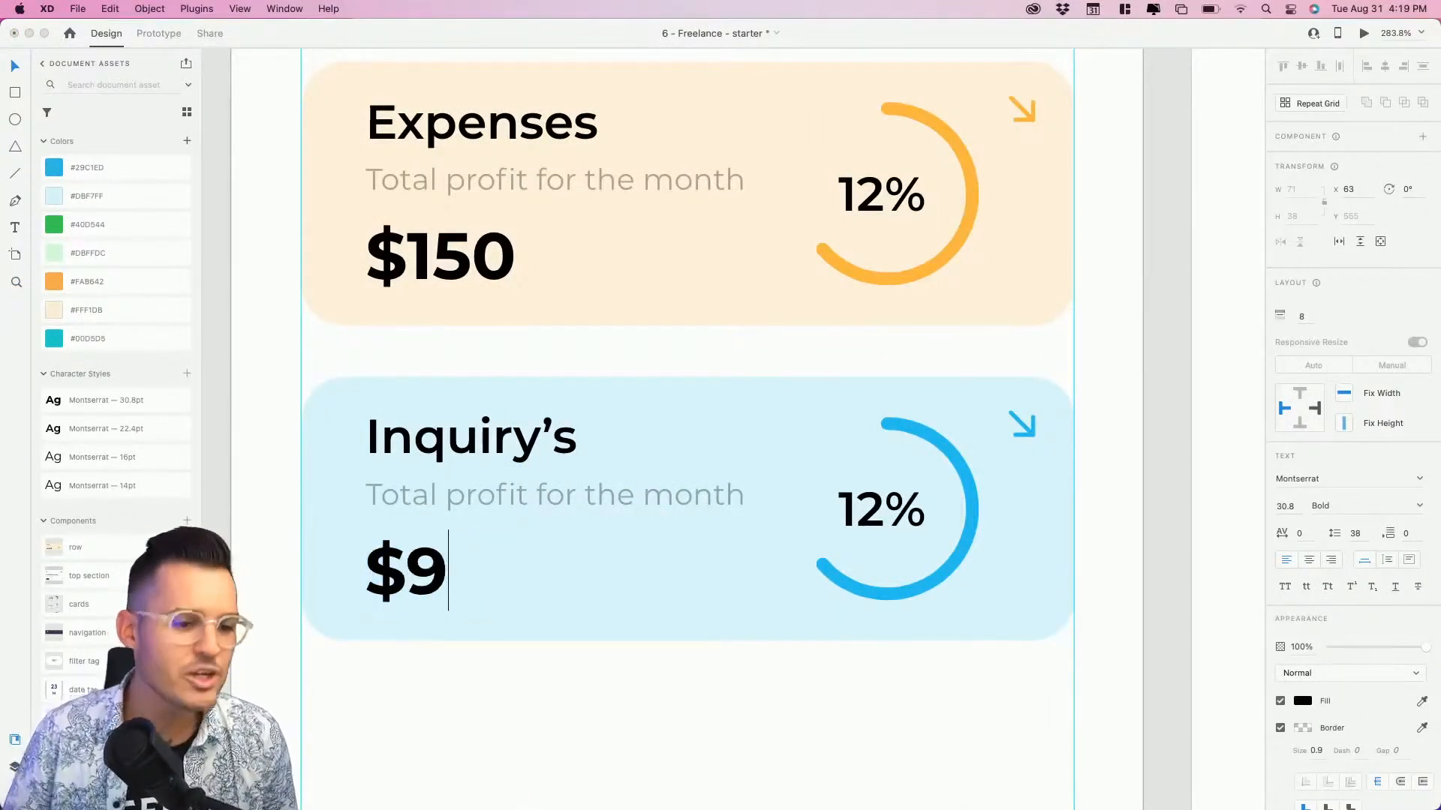
{"action": "key", "text": "Left"}
{"action": "key", "text": "BackSpace"}
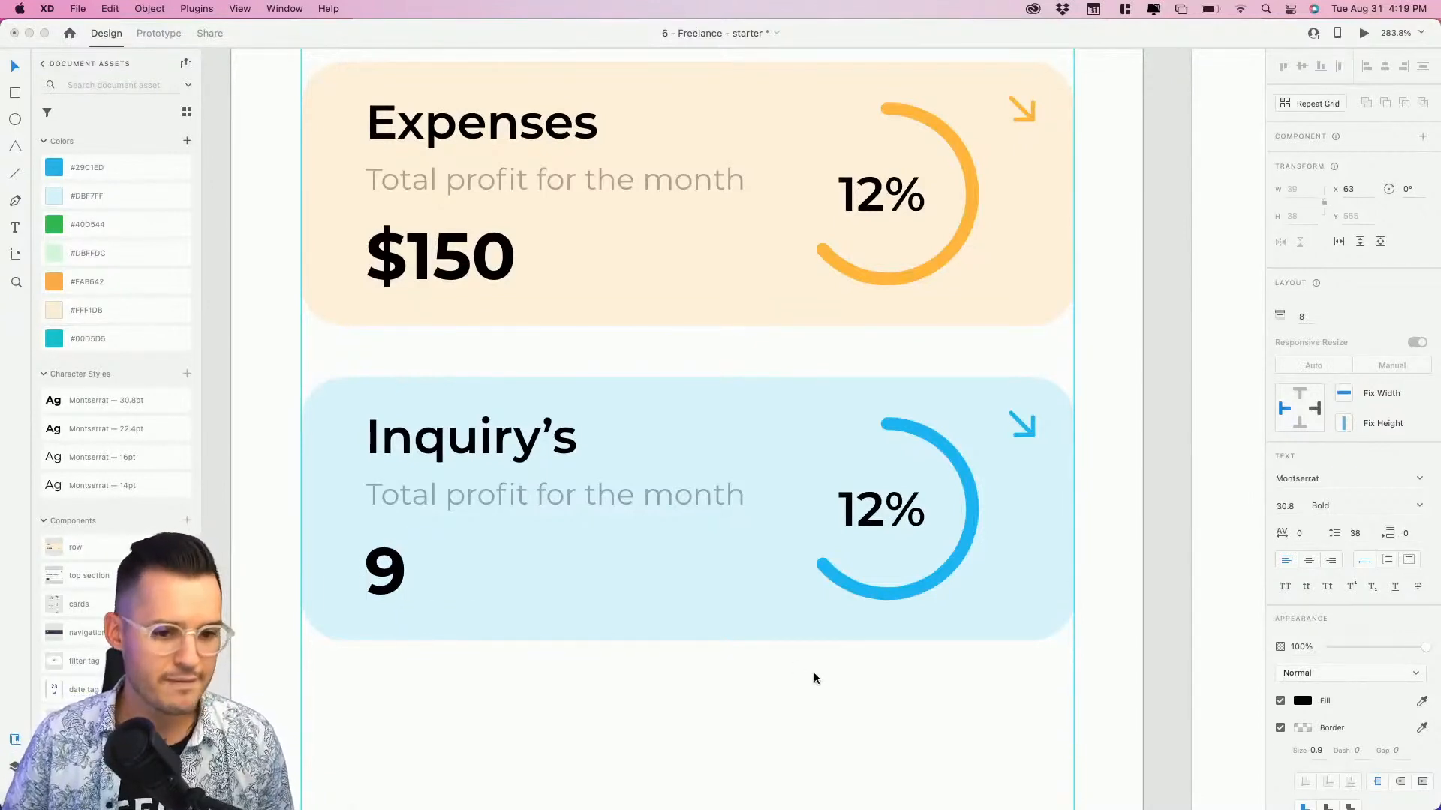
{"action": "key", "text": "Escape"}
Change the percentage inside the ring on the Inquiry's card to 110%.
{"action": "double_click", "coordinate": [876, 523]}
{"action": "key", "text": "Left"}
{"action": "key", "text": "shift+Right"}
{"action": "key", "text": "shift+Right"}
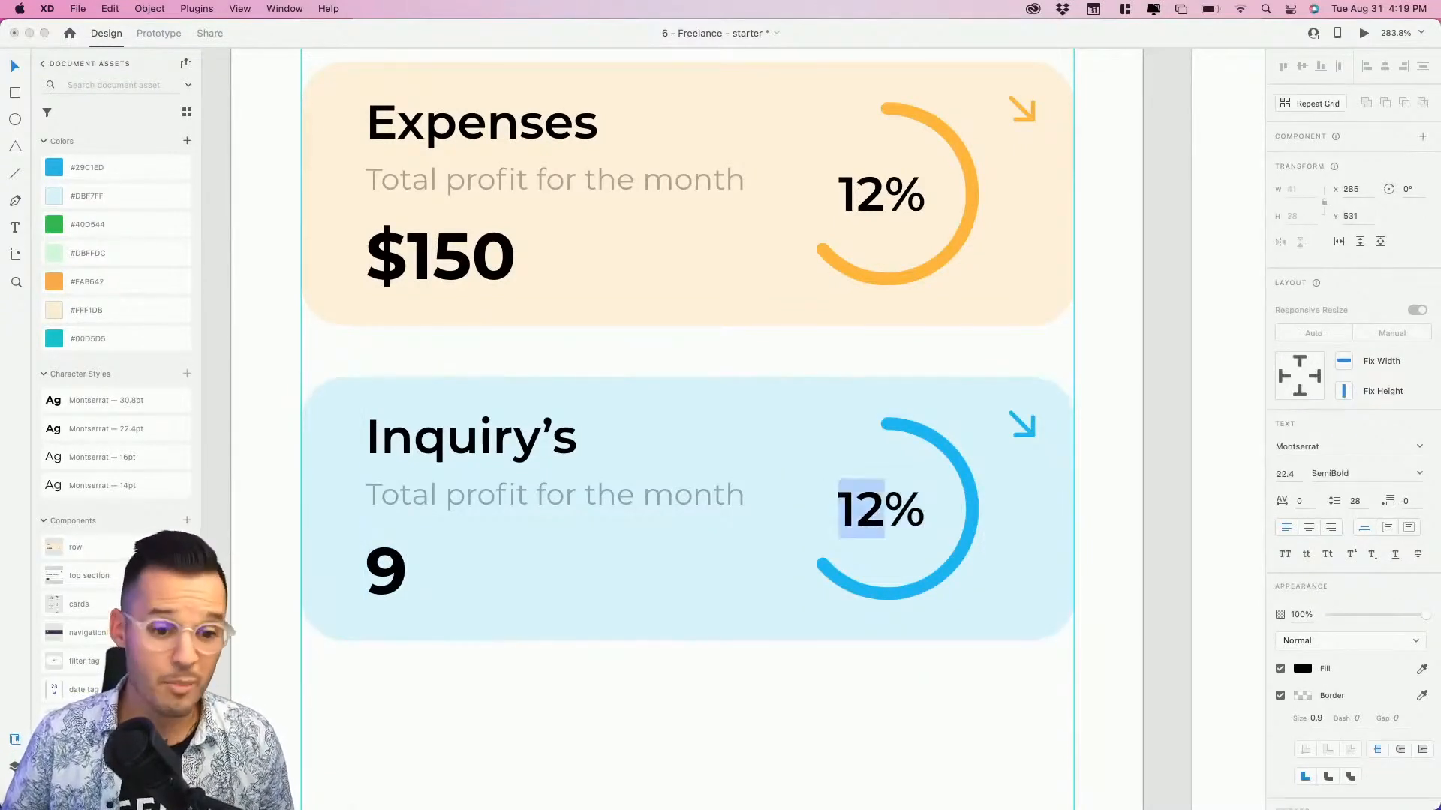
{"action": "type", "text": "110"}
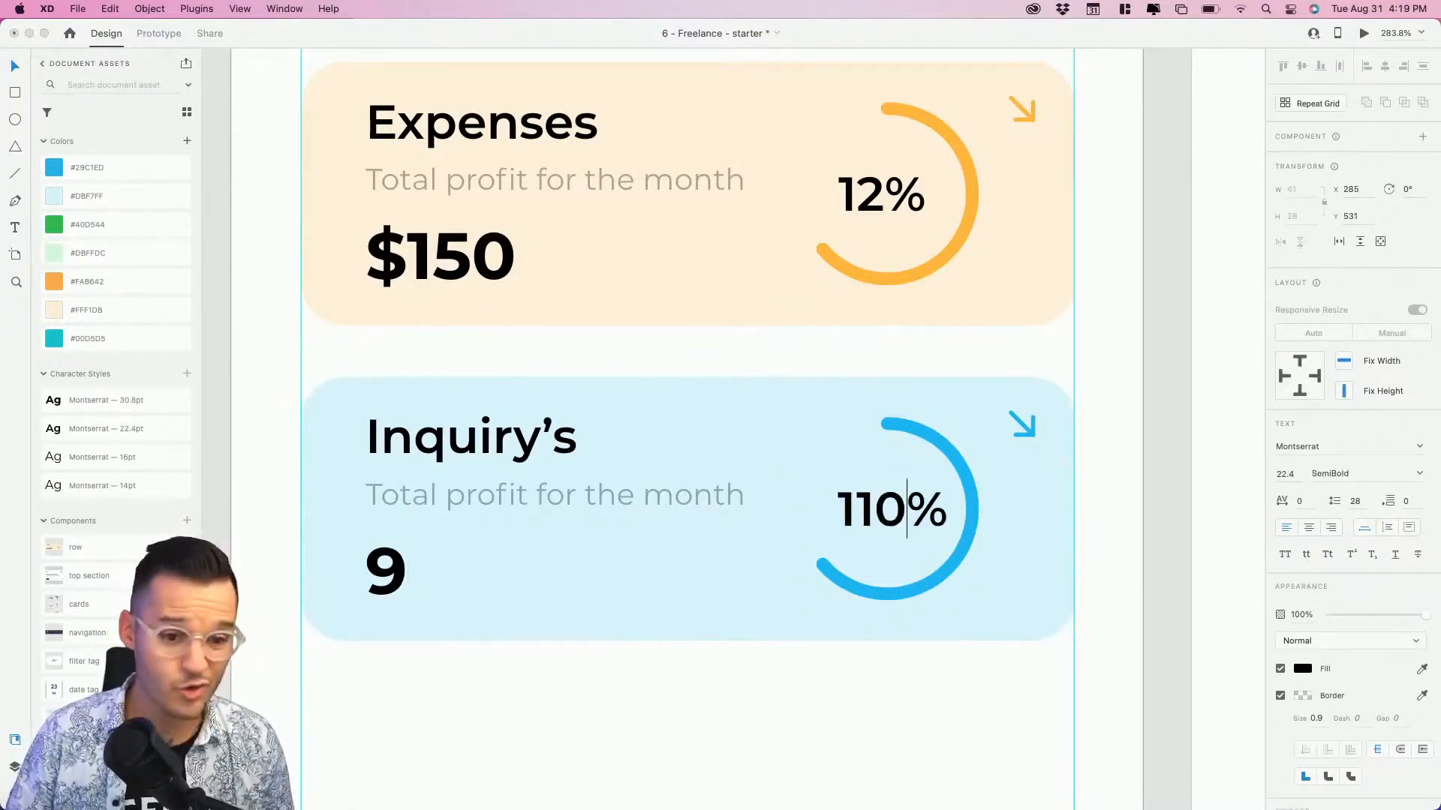
{"action": "key", "text": "Escape"}
Rotate the arrow on the Inquiry's card to -45° so it points up and outward.
{"action": "double_click", "coordinate": [1023, 429]}
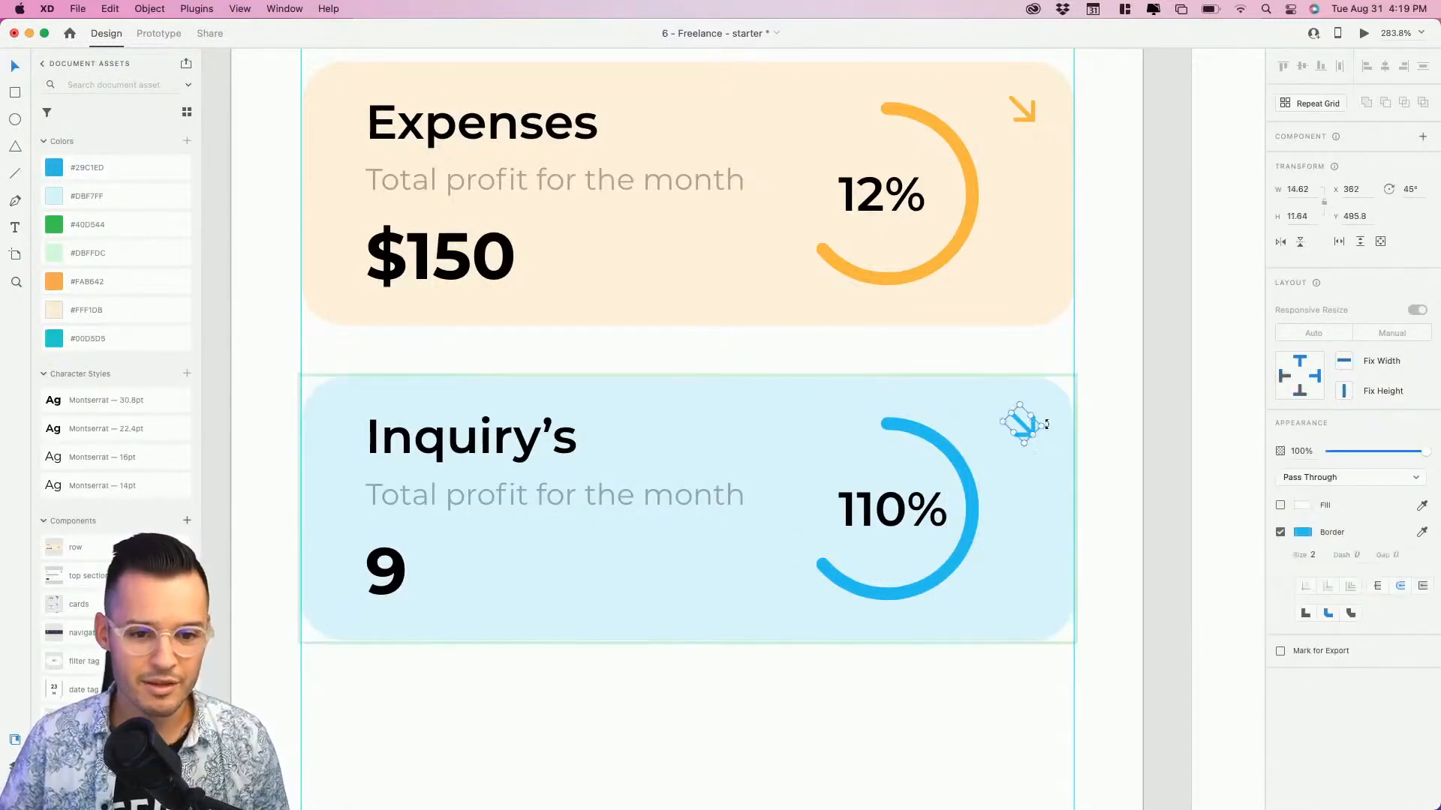
{"action": "left_click_drag", "start_coordinate": [1045, 421], "coordinate": [1019, 382]}
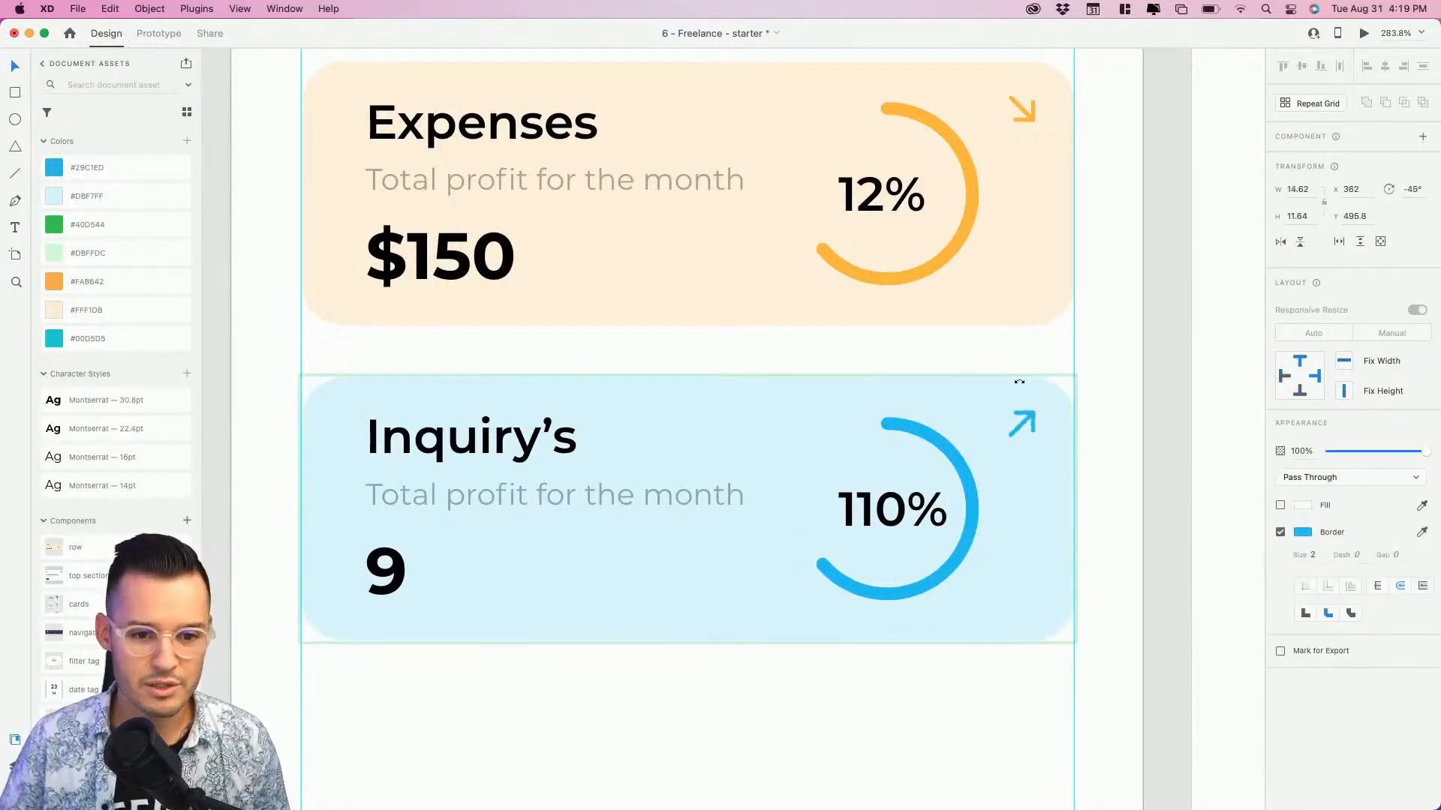
{"action": "left_click", "coordinate": [1147, 418]}
Place another instance of the row component below the Inquiry's card on the home artboard, and delete it again.
{"action": "key", "text": "super+minus"}
{"action": "key", "text": "super+minus"}
{"action": "key", "text": "super+minus"}
{"action": "key", "text": "super+minus"}
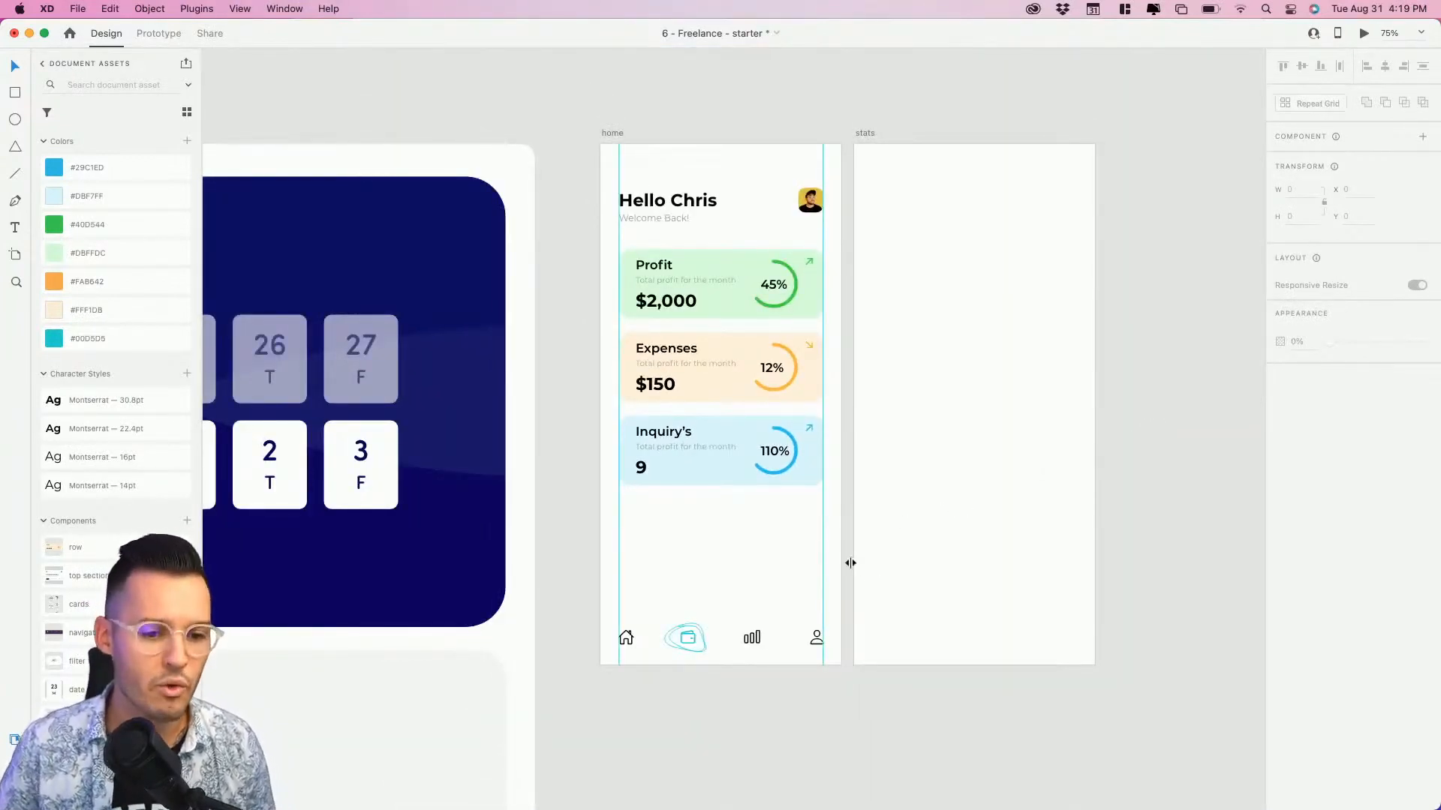
{"action": "left_click_drag", "start_coordinate": [716, 503], "coordinate": [645, 506]}
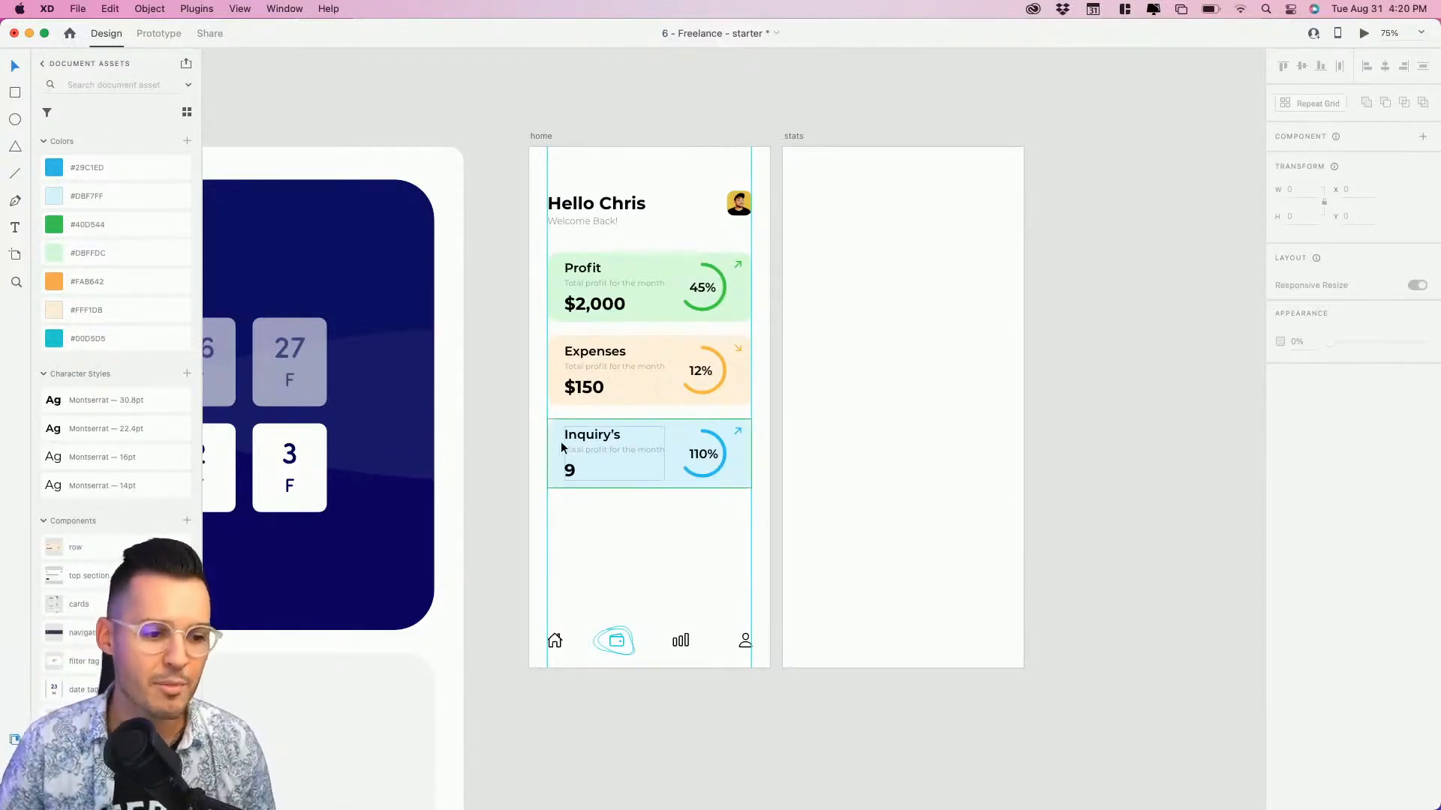
{"action": "left_click_drag", "start_coordinate": [82, 549], "coordinate": [584, 542]}
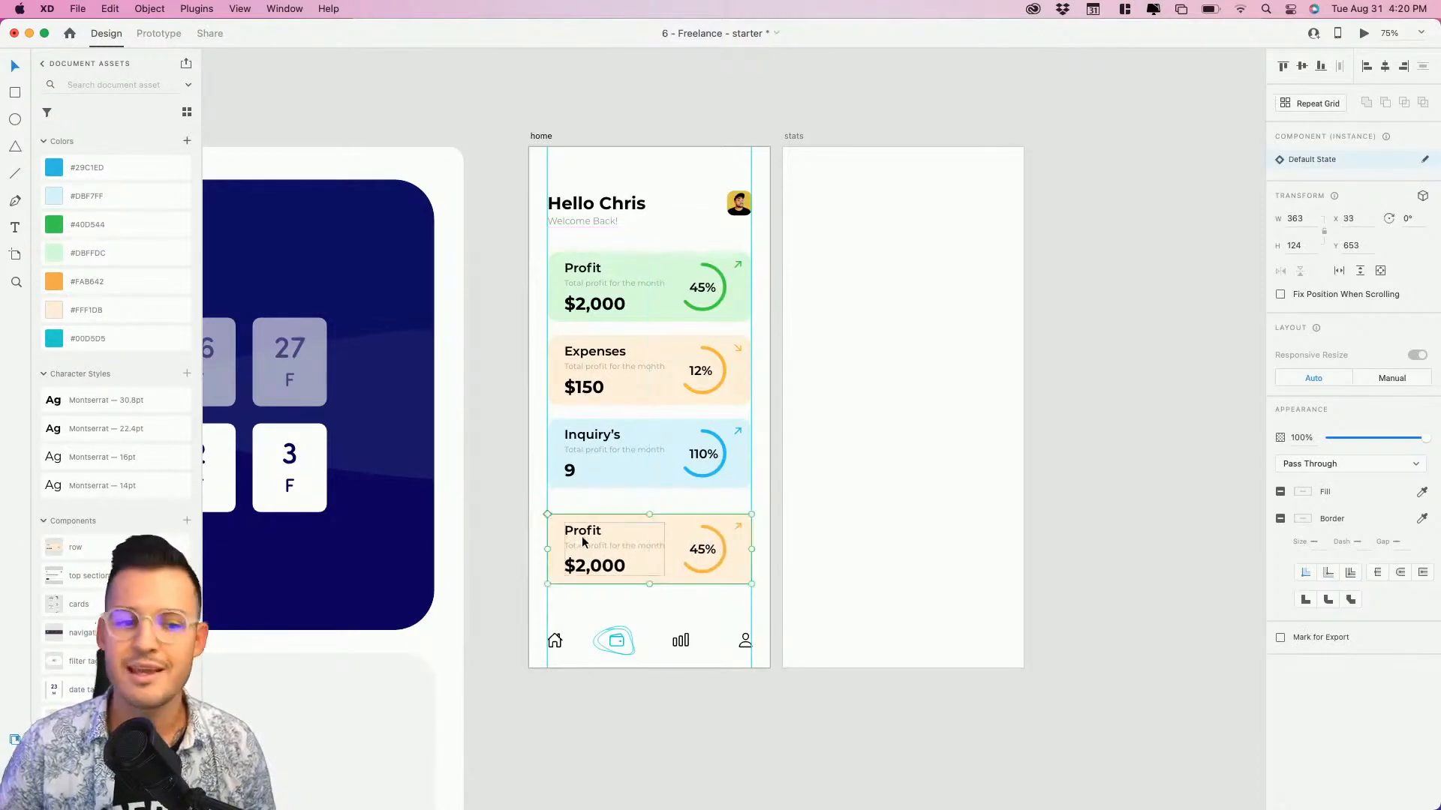
{"action": "key", "text": "Delete"}
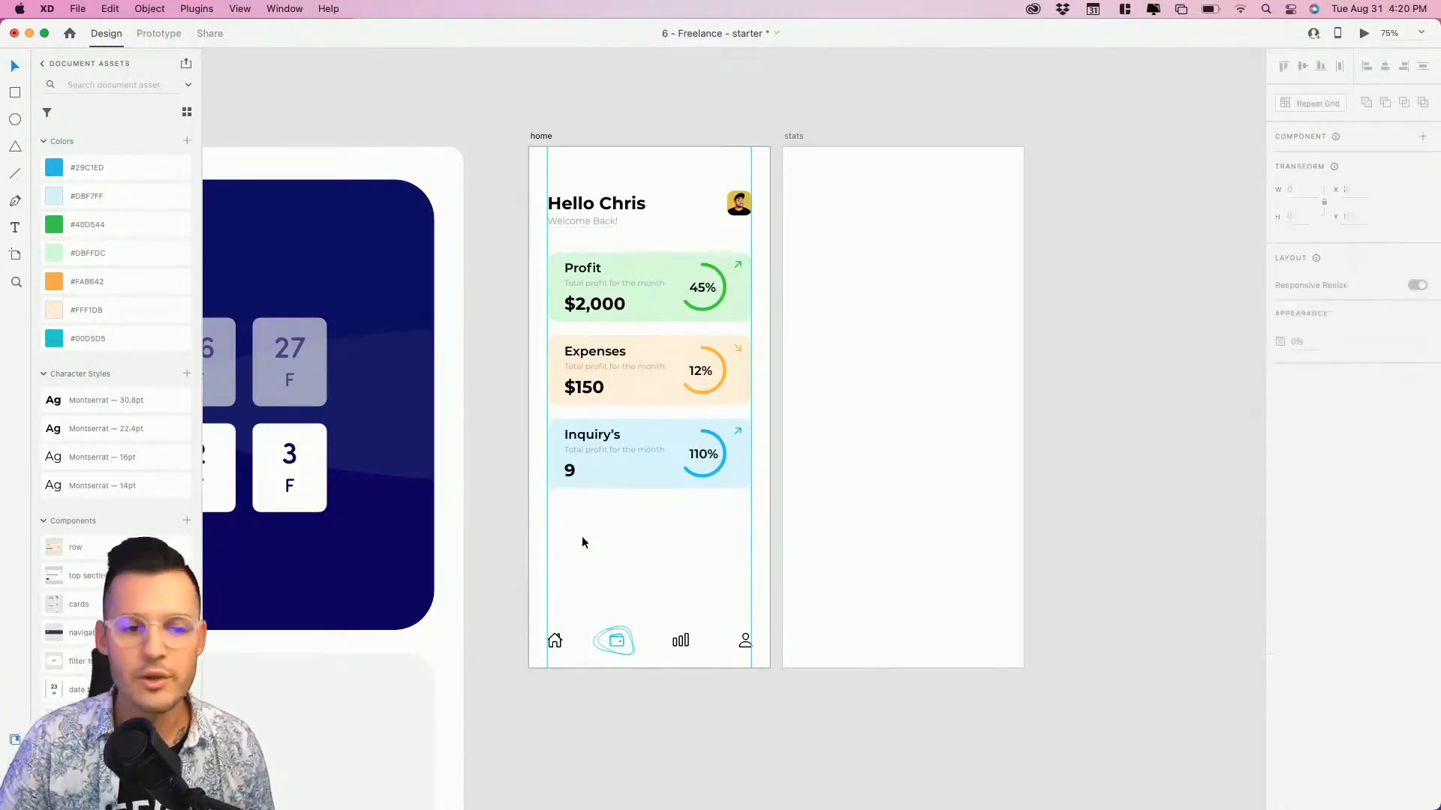
Open the main row component for editing from the Profit card on the home artboard.
{"action": "key", "text": "z"}
{"action": "left_click_drag", "start_coordinate": [524, 232], "coordinate": [768, 498]}
{"action": "key", "text": "v"}
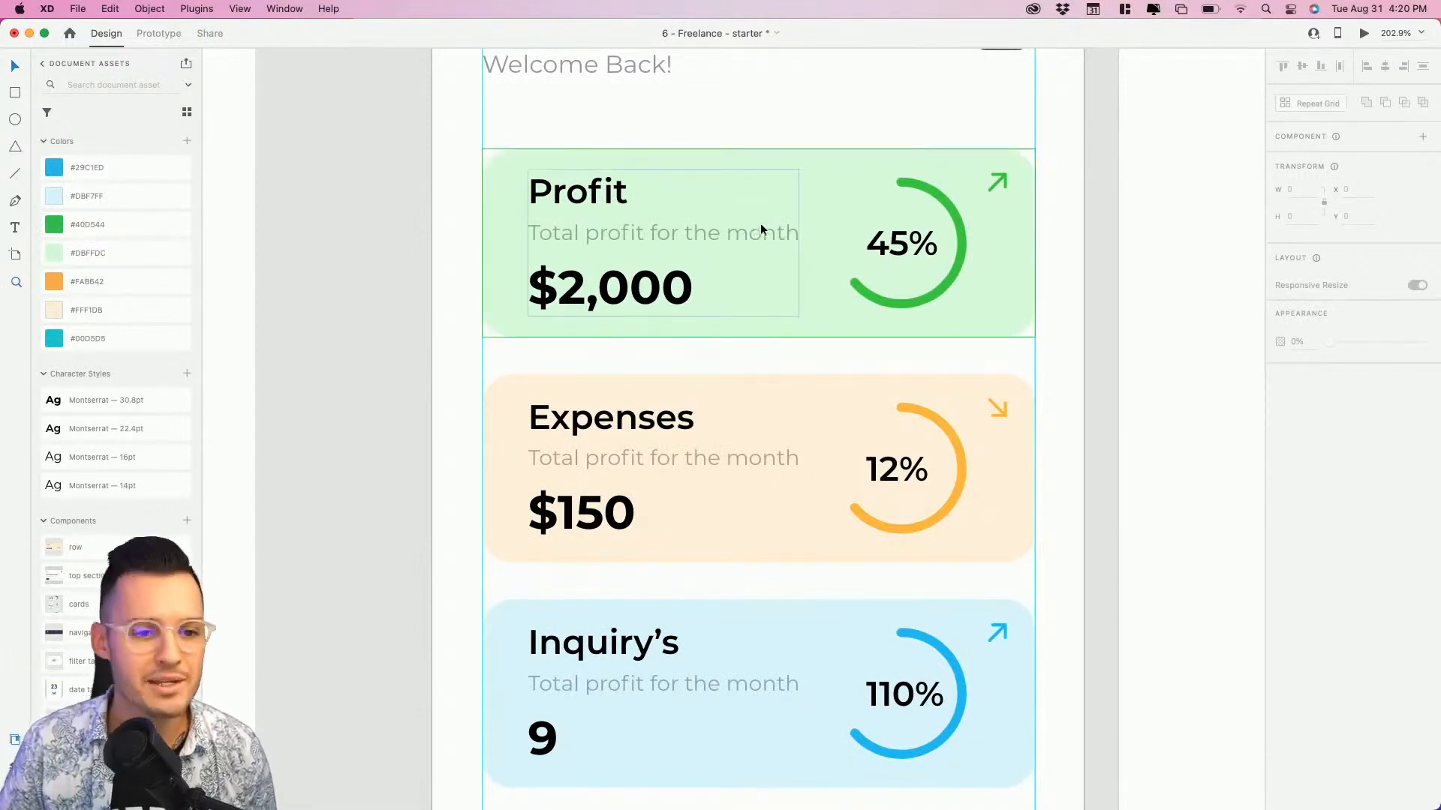
{"action": "left_click", "coordinate": [807, 190]}
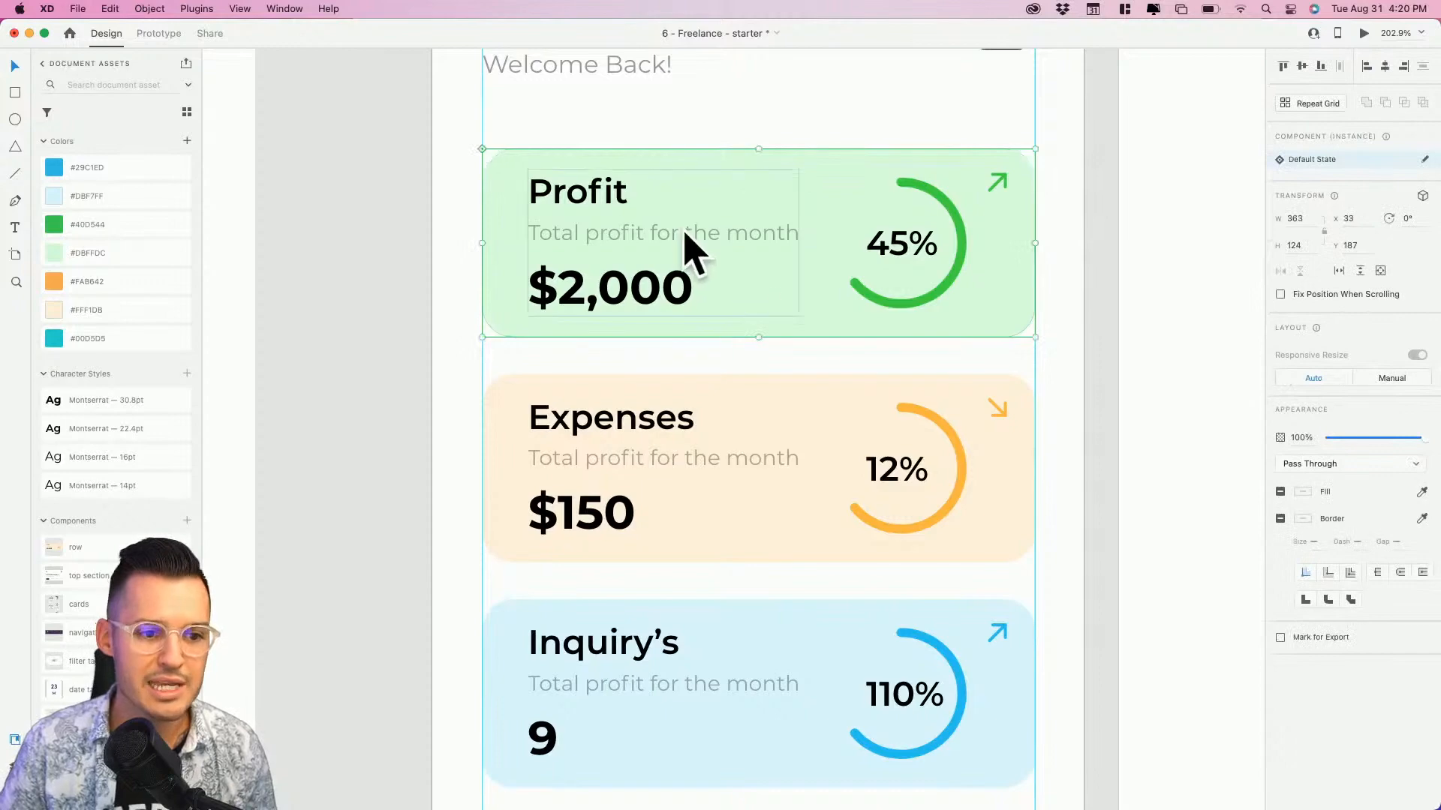
{"action": "key", "text": "super+y"}
{"action": "right_click", "coordinate": [831, 190]}
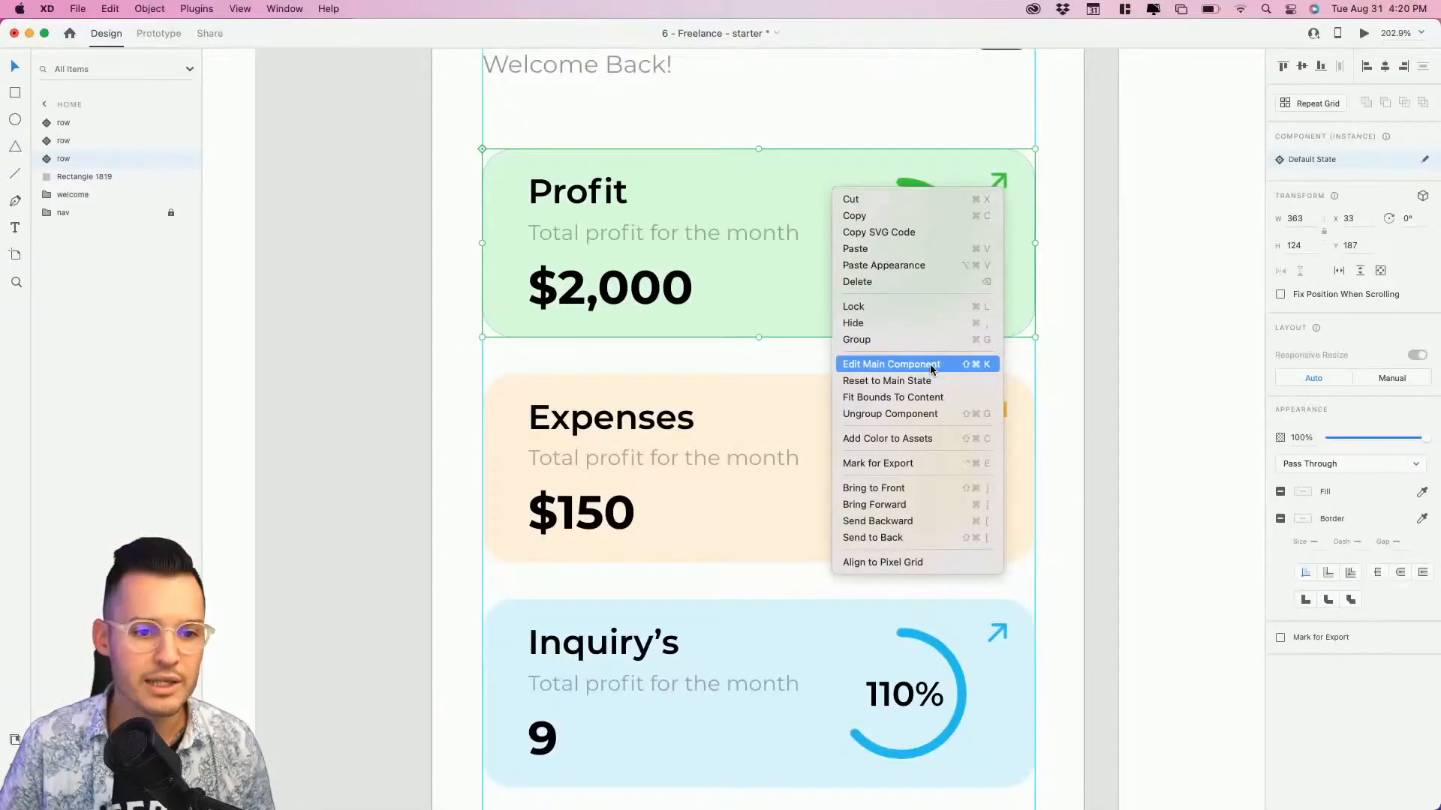
{"action": "left_click", "coordinate": [781, 403]}
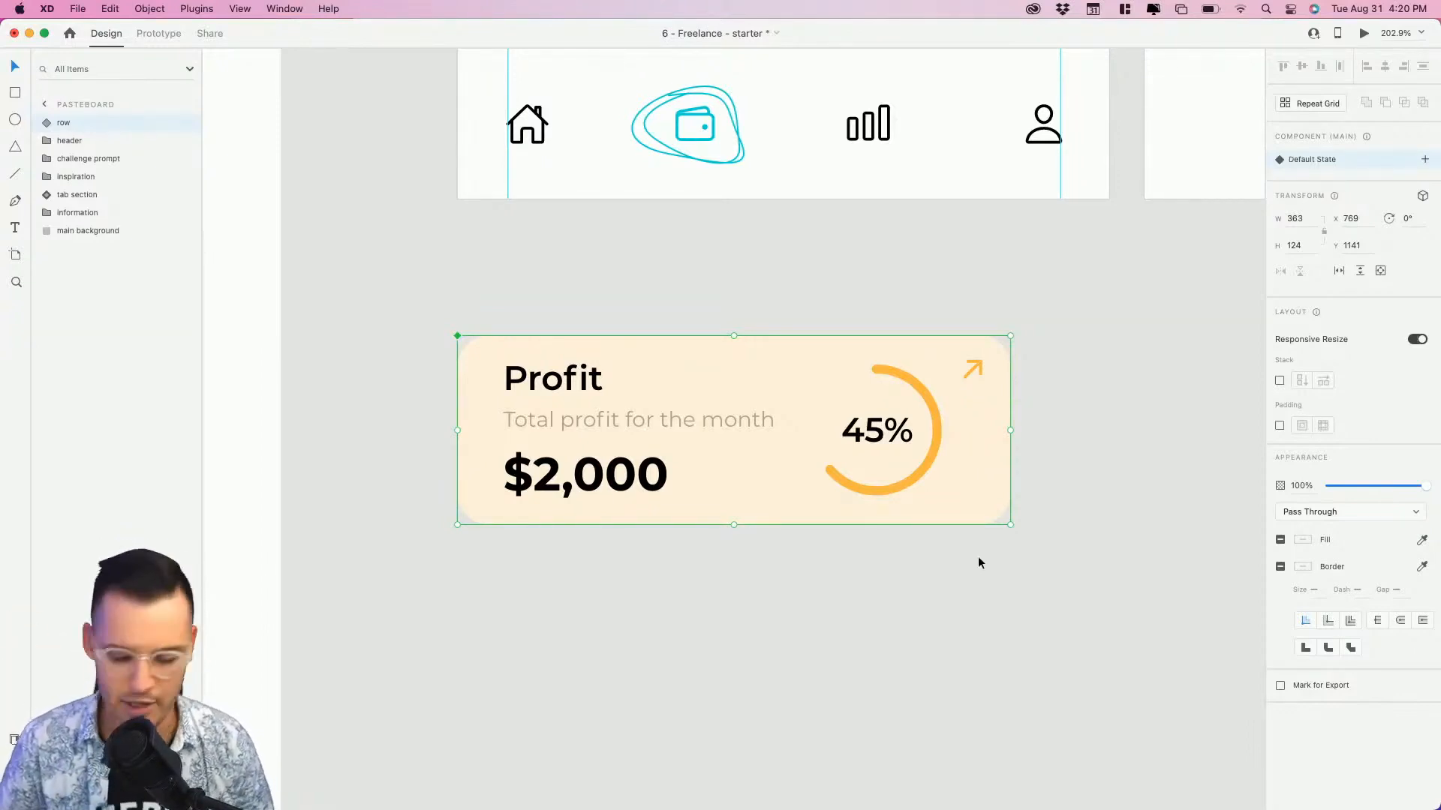
Shift the home and stats artboards to the right and place the main row component in the space beside home.
{"action": "key", "text": "super+minus"}
{"action": "key", "text": "super+minus"}
{"action": "key", "text": "super+minus"}
{"action": "scroll", "coordinate": [843, 692], "scroll_direction": "up", "scroll_amount": 4}
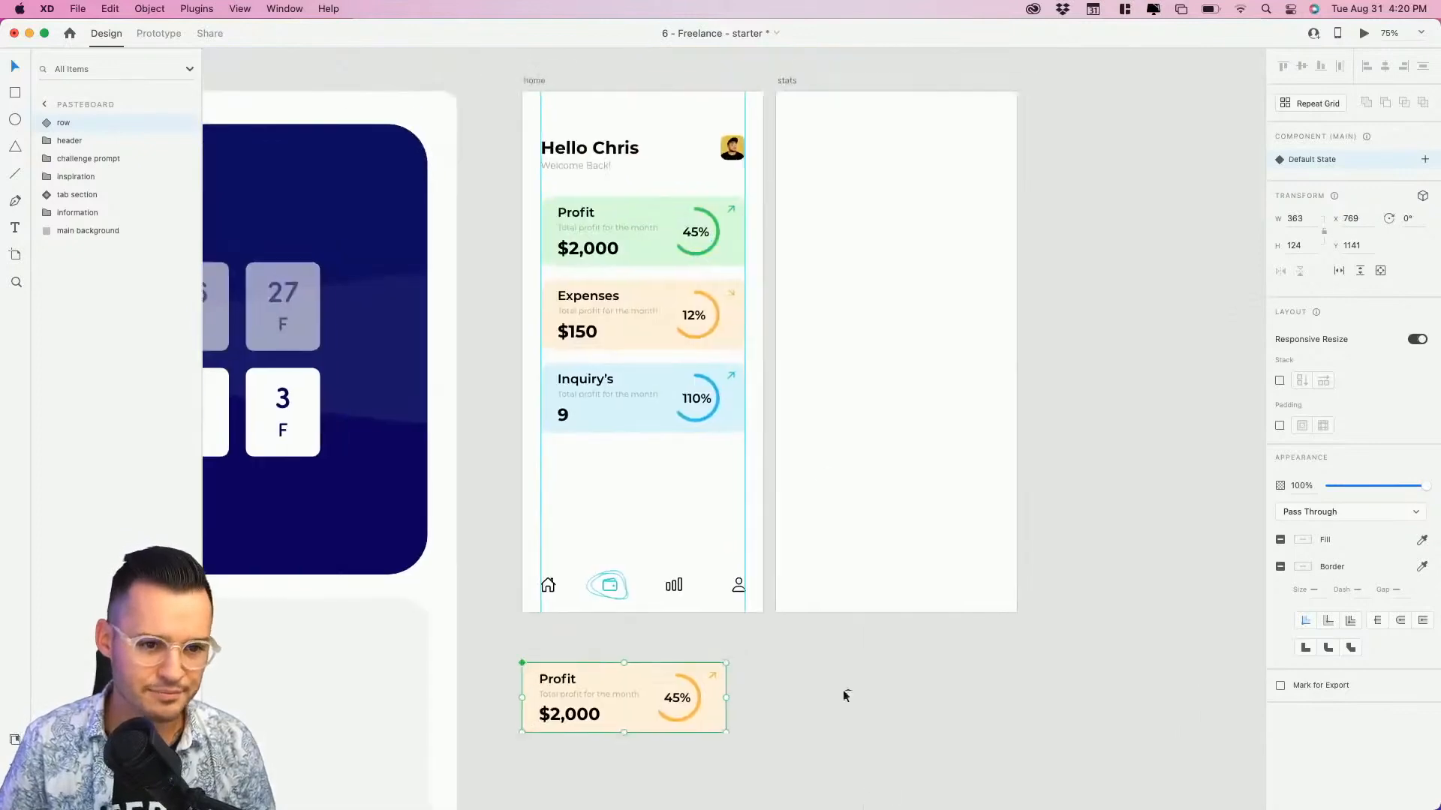
{"action": "left_click", "coordinate": [787, 81]}
{"action": "left_click_drag", "start_coordinate": [542, 78], "coordinate": [794, 83]}
{"action": "left_click_drag", "start_coordinate": [596, 689], "coordinate": [622, 249]}
Stretch the main row component downward to a height of 176.
{"action": "key", "text": "z"}
{"action": "left_click_drag", "start_coordinate": [516, 147], "coordinate": [814, 385]}
{"action": "left_click_drag", "start_coordinate": [648, 455], "coordinate": [829, 456]}
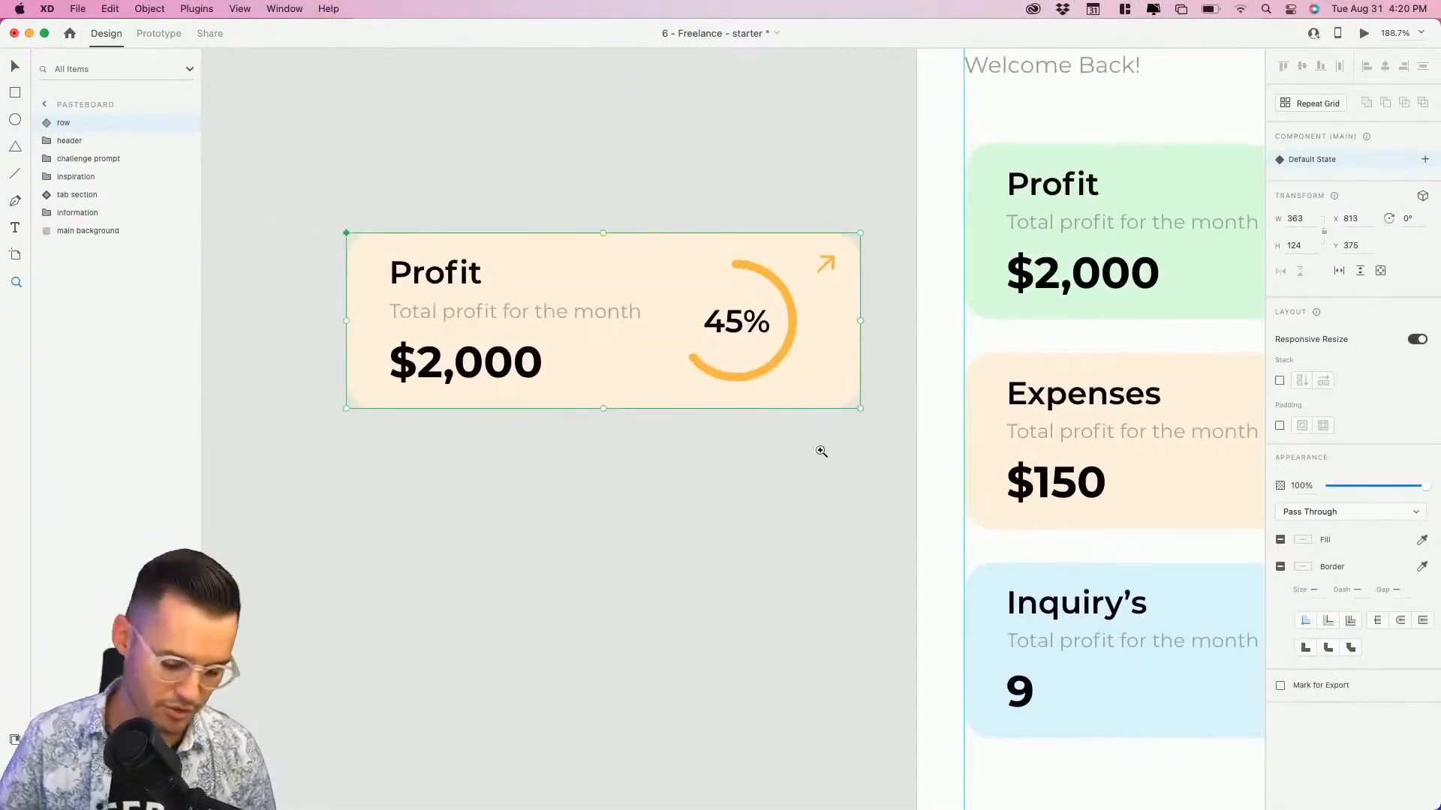
{"action": "key", "text": "v"}
{"action": "left_click_drag", "start_coordinate": [604, 411], "coordinate": [605, 481]}
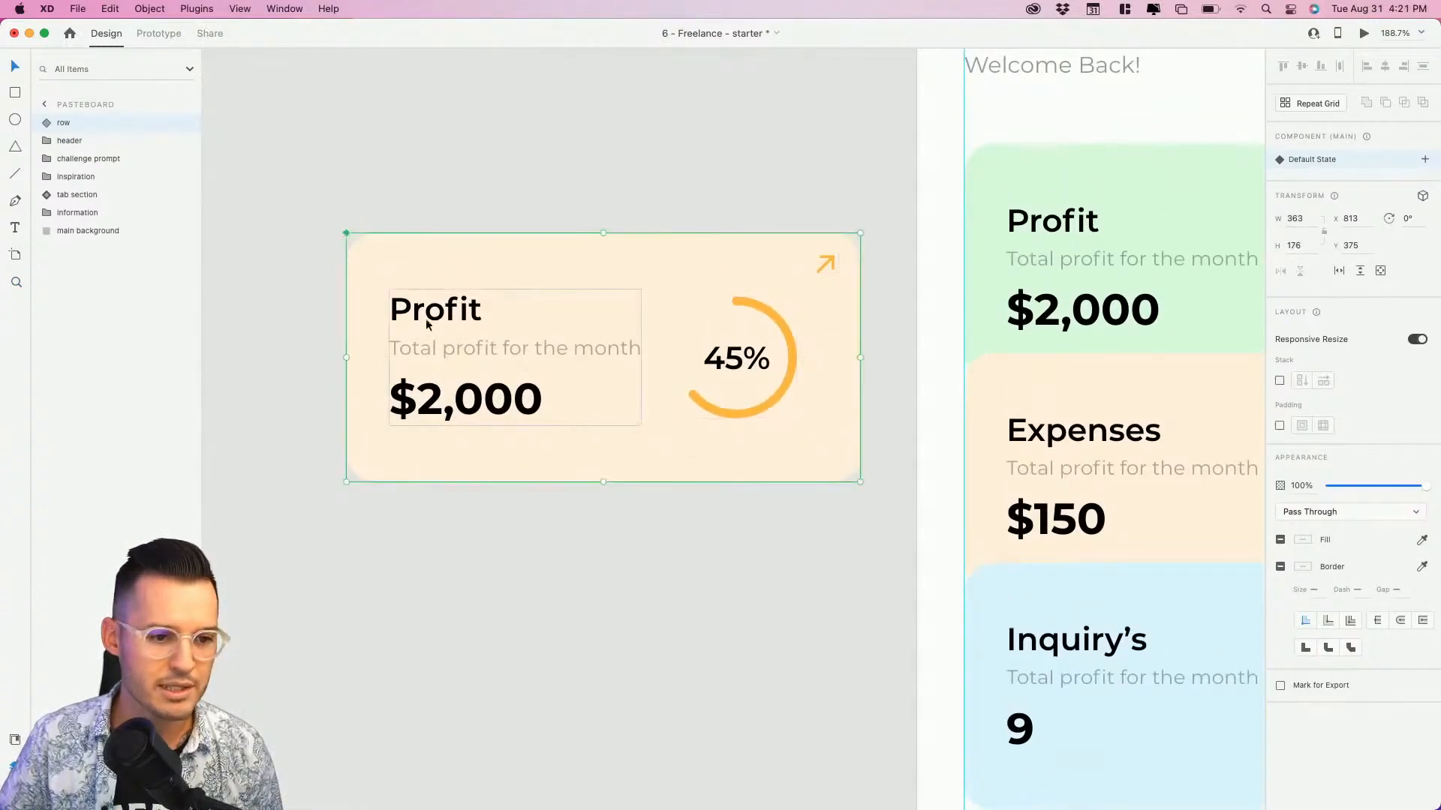
Round the corners of the main component's background shape to 42 and move its arrow inward to X 1132.
{"action": "double_click", "coordinate": [381, 267]}
{"action": "left_click_drag", "start_coordinate": [380, 266], "coordinate": [405, 283]}
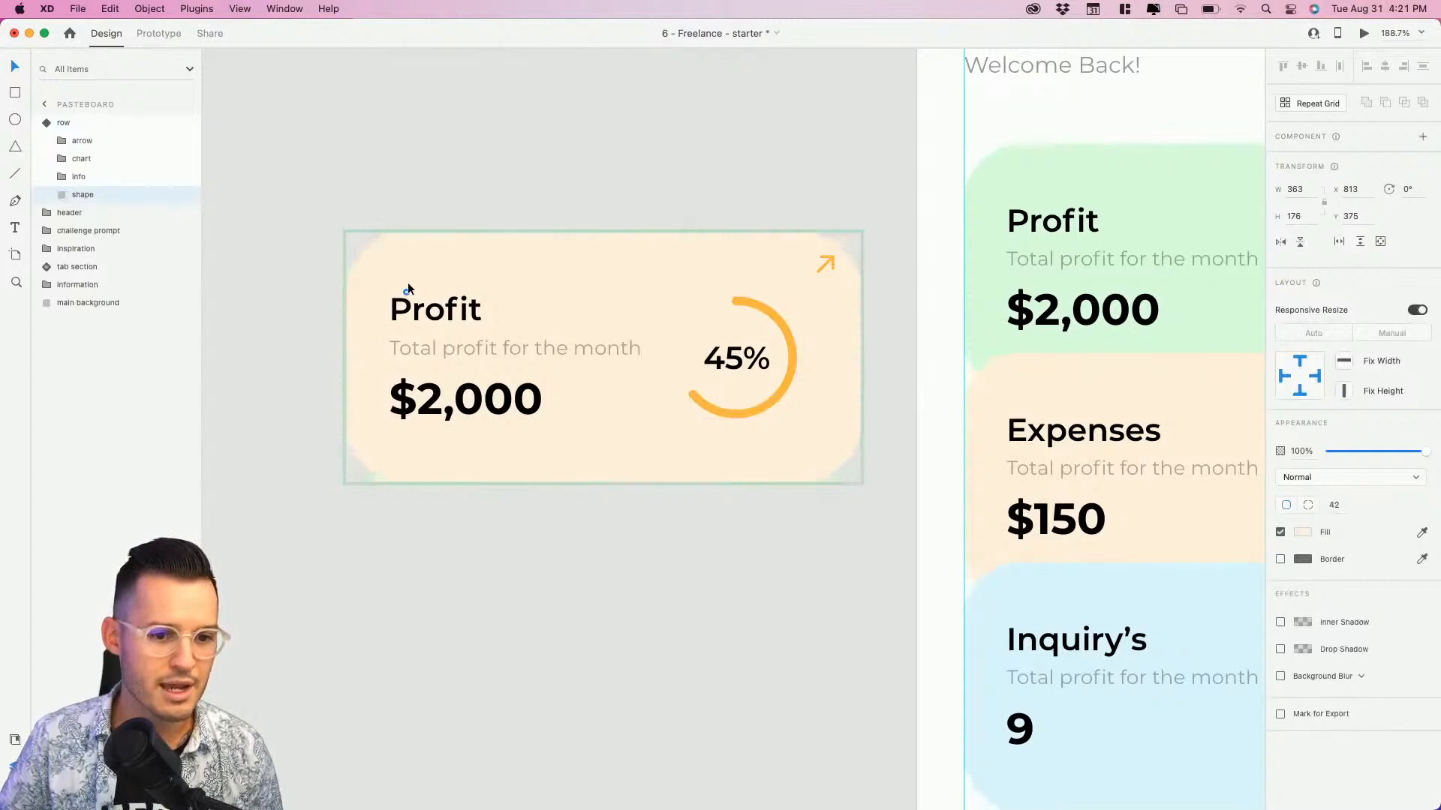
{"action": "left_click", "coordinate": [829, 262]}
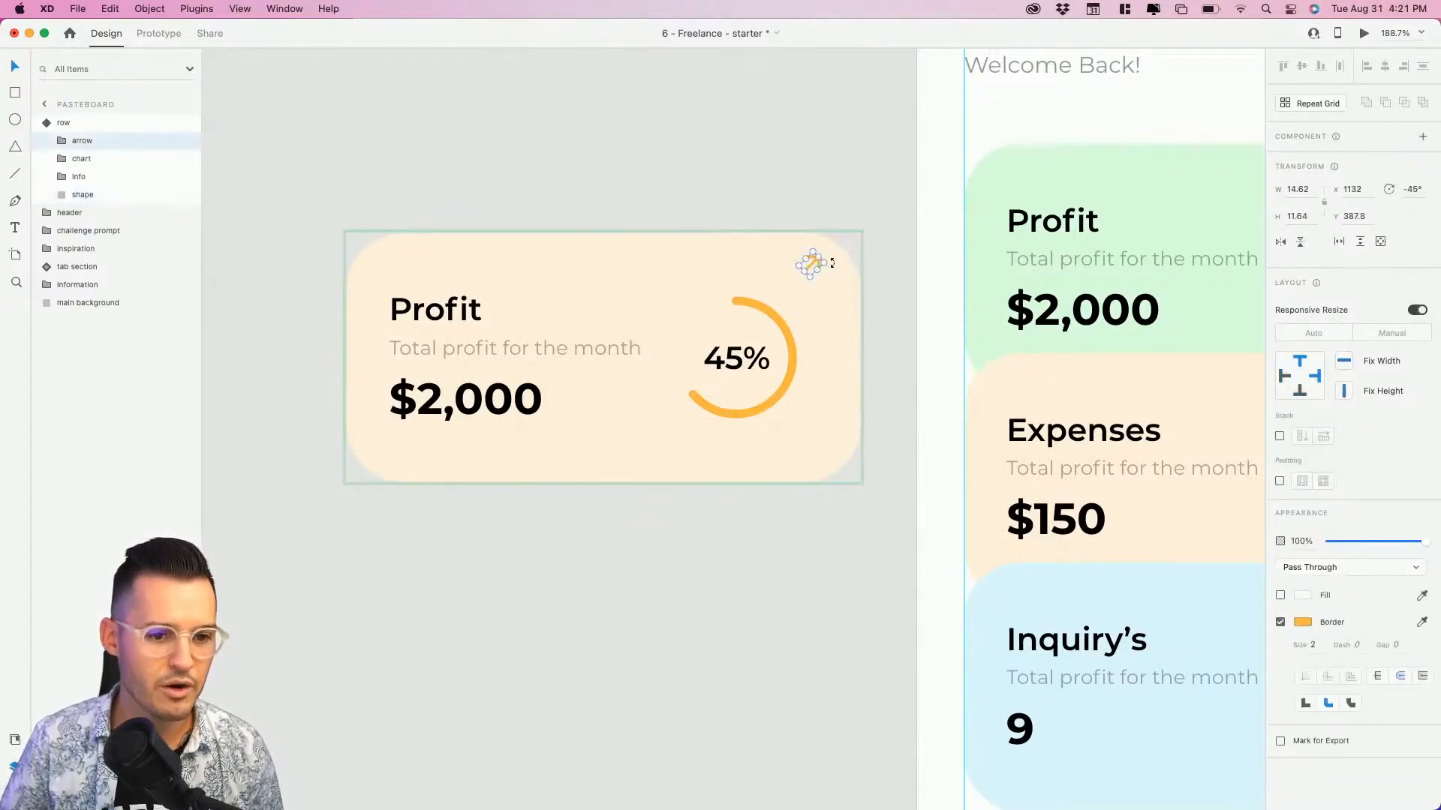
{"action": "left_click", "coordinate": [653, 603]}
Move the Inquiry's and Expenses cards down on the home artboard so the three enlarged cards no longer overlap.
{"action": "scroll", "coordinate": [653, 603], "scroll_direction": "right", "scroll_amount": 10}
{"action": "scroll", "coordinate": [605, 341], "scroll_direction": "left", "scroll_amount": 2}
{"action": "scroll", "coordinate": [605, 342], "scroll_direction": "down", "scroll_amount": 7}
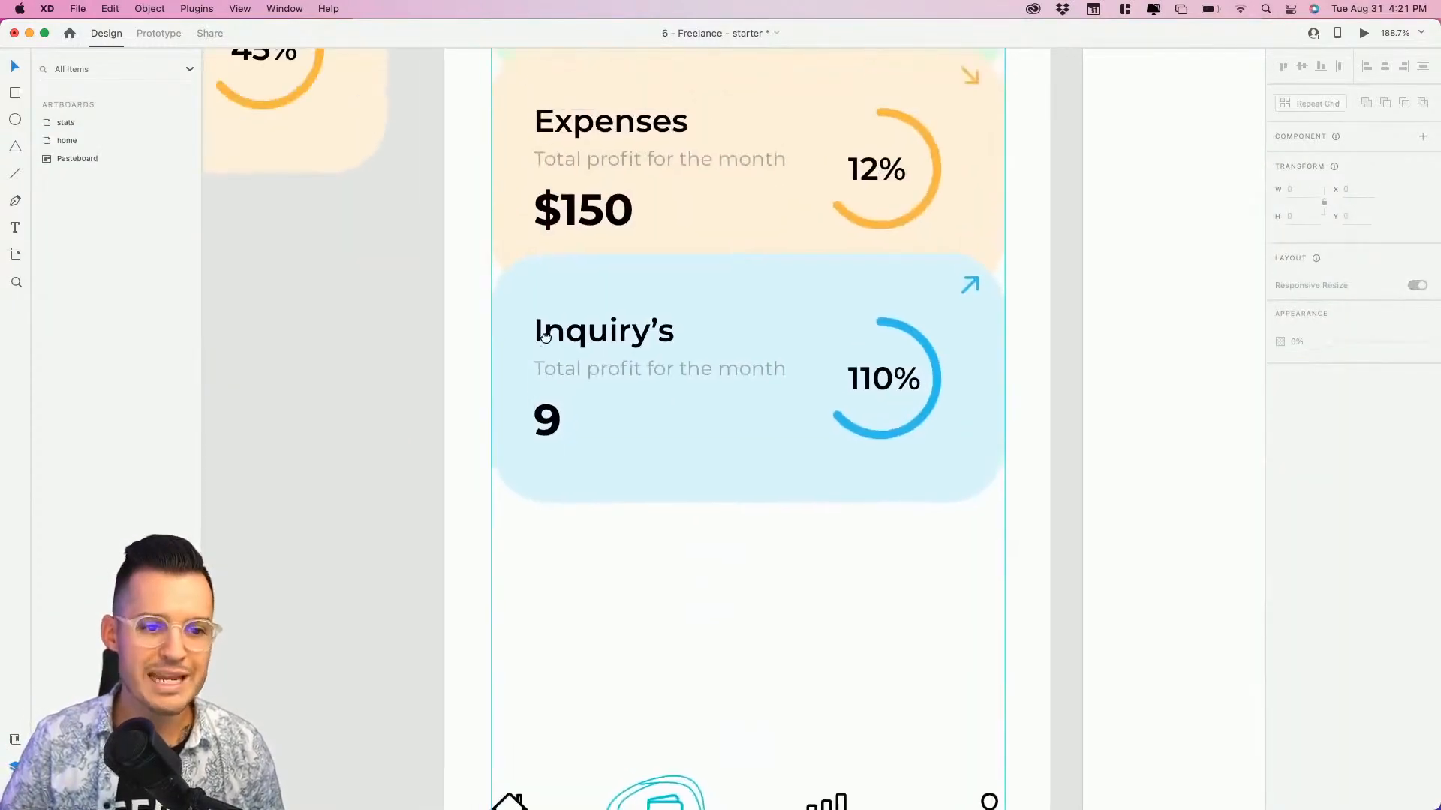
{"action": "left_click", "coordinate": [606, 371]}
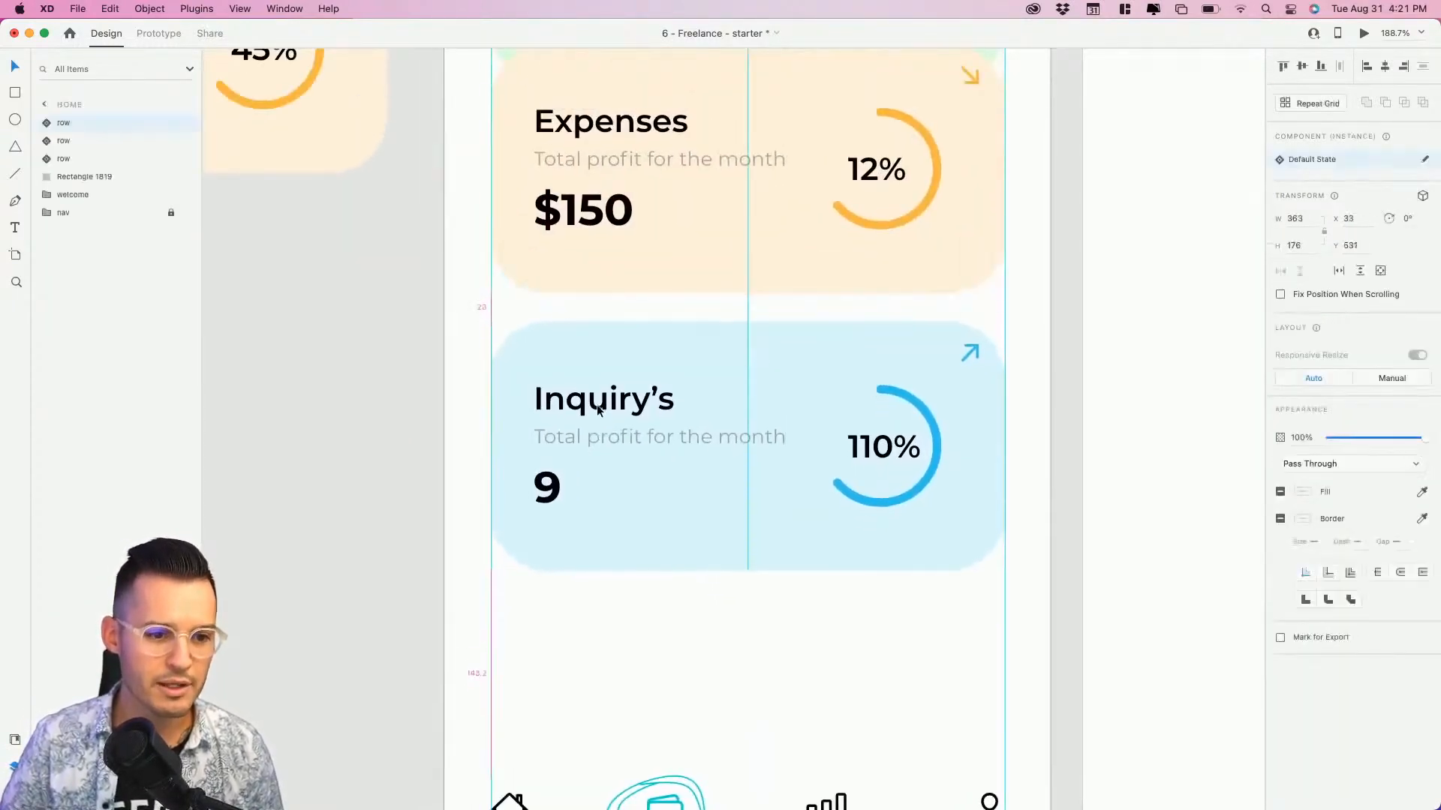
{"action": "left_click", "coordinate": [667, 186]}
{"action": "scroll", "coordinate": [666, 187], "scroll_direction": "up", "scroll_amount": 10}
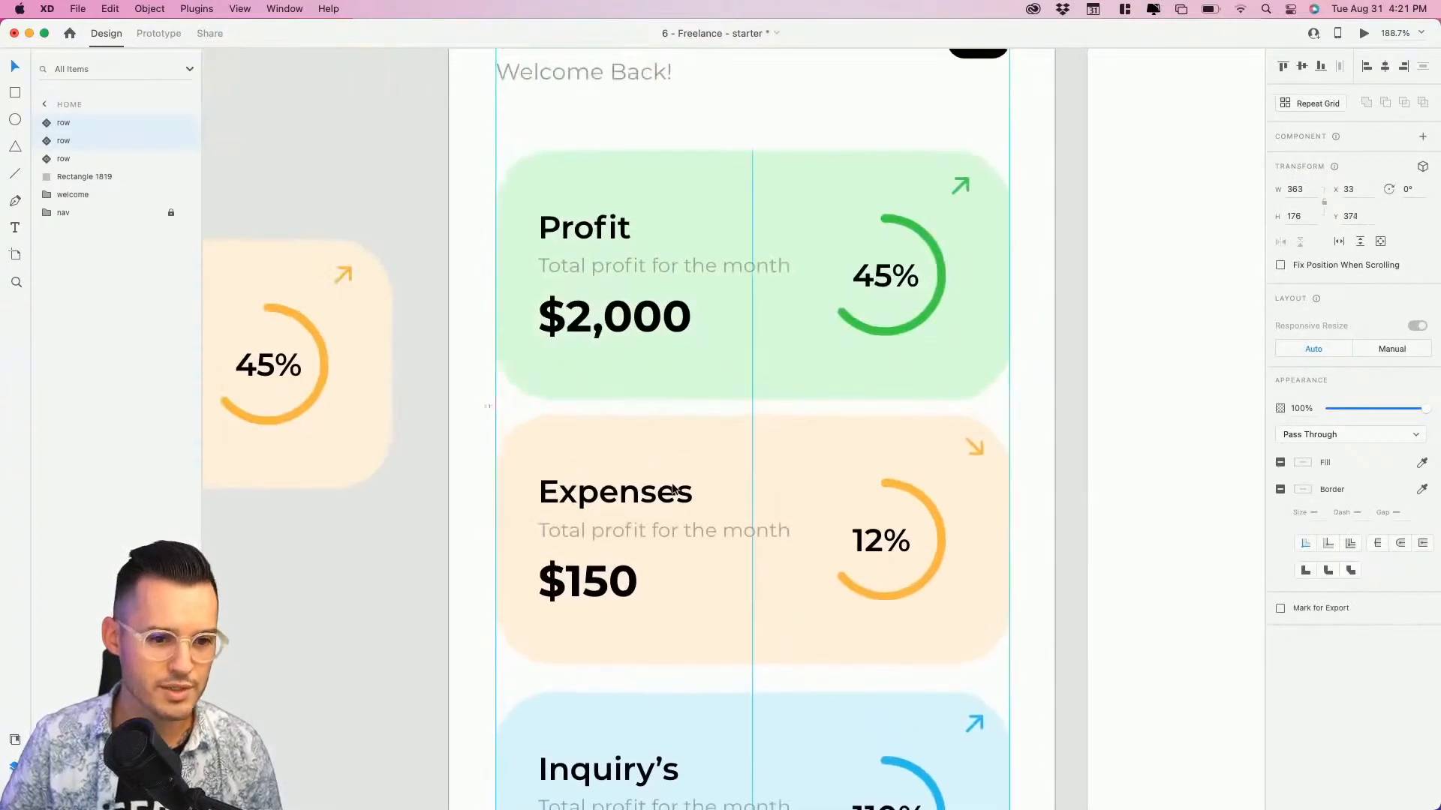
{"action": "left_click_drag", "start_coordinate": [673, 501], "coordinate": [759, 451]}
Group the Profit, Expenses and Inquiry's cards under the name "rows" and turn on stacking for the group.
{"action": "key", "text": "super+minus"}
{"action": "key", "text": "super+minus"}
{"action": "key", "text": "super+minus"}
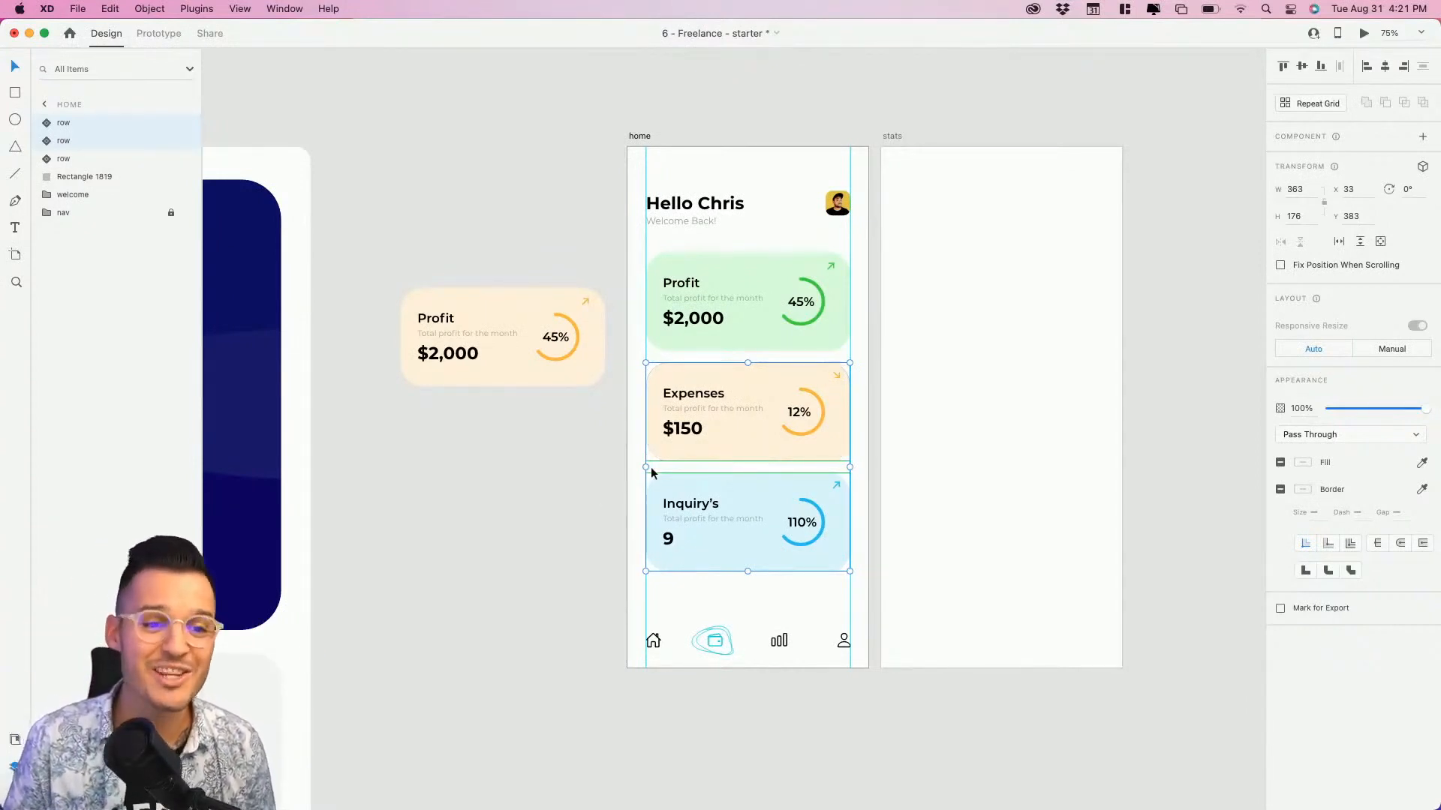
{"action": "left_click", "coordinate": [753, 342]}
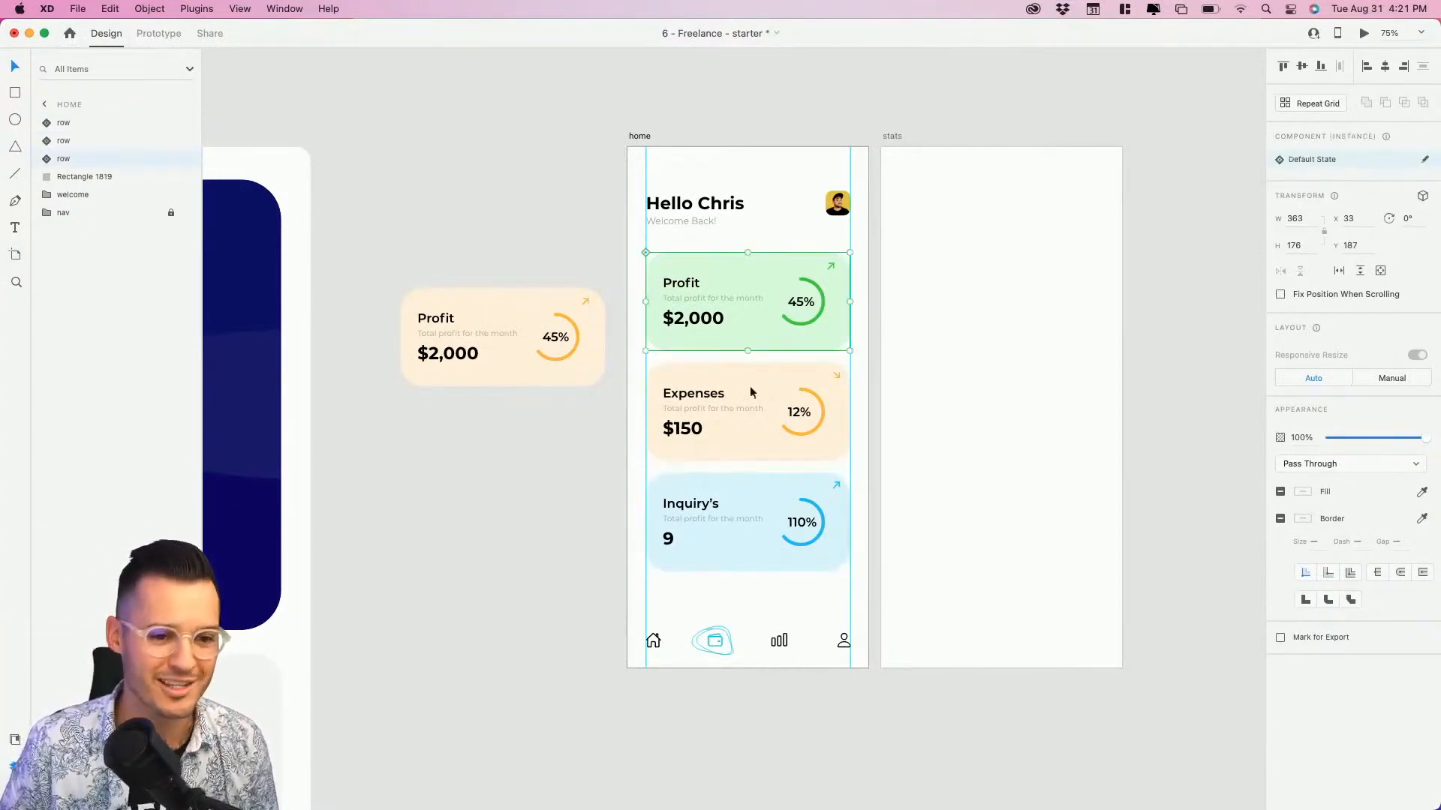
{"action": "left_click", "coordinate": [749, 389], "text": "shift"}
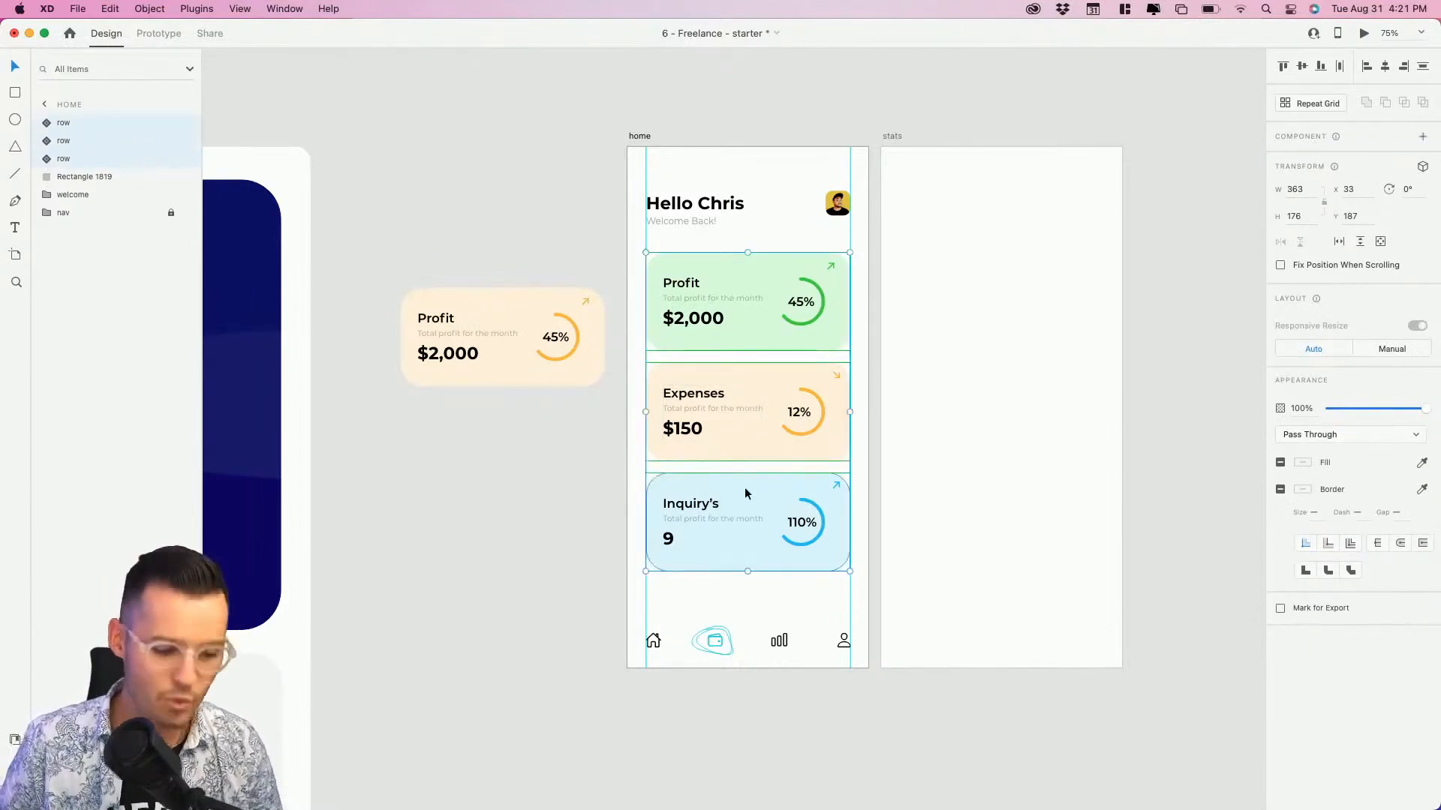
{"action": "key", "text": "super+g"}
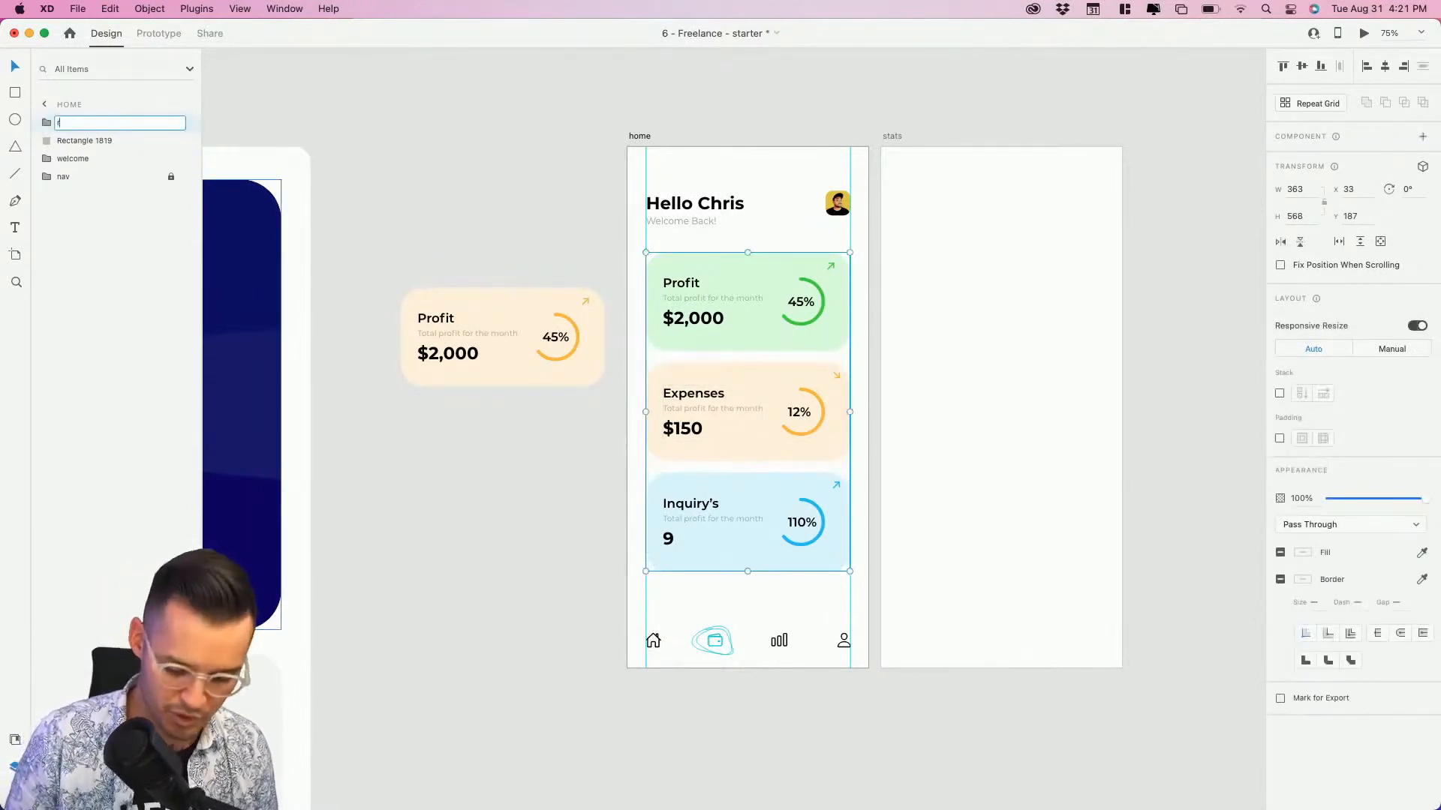
{"action": "type", "text": "ows"}
{"action": "key", "text": "Return"}
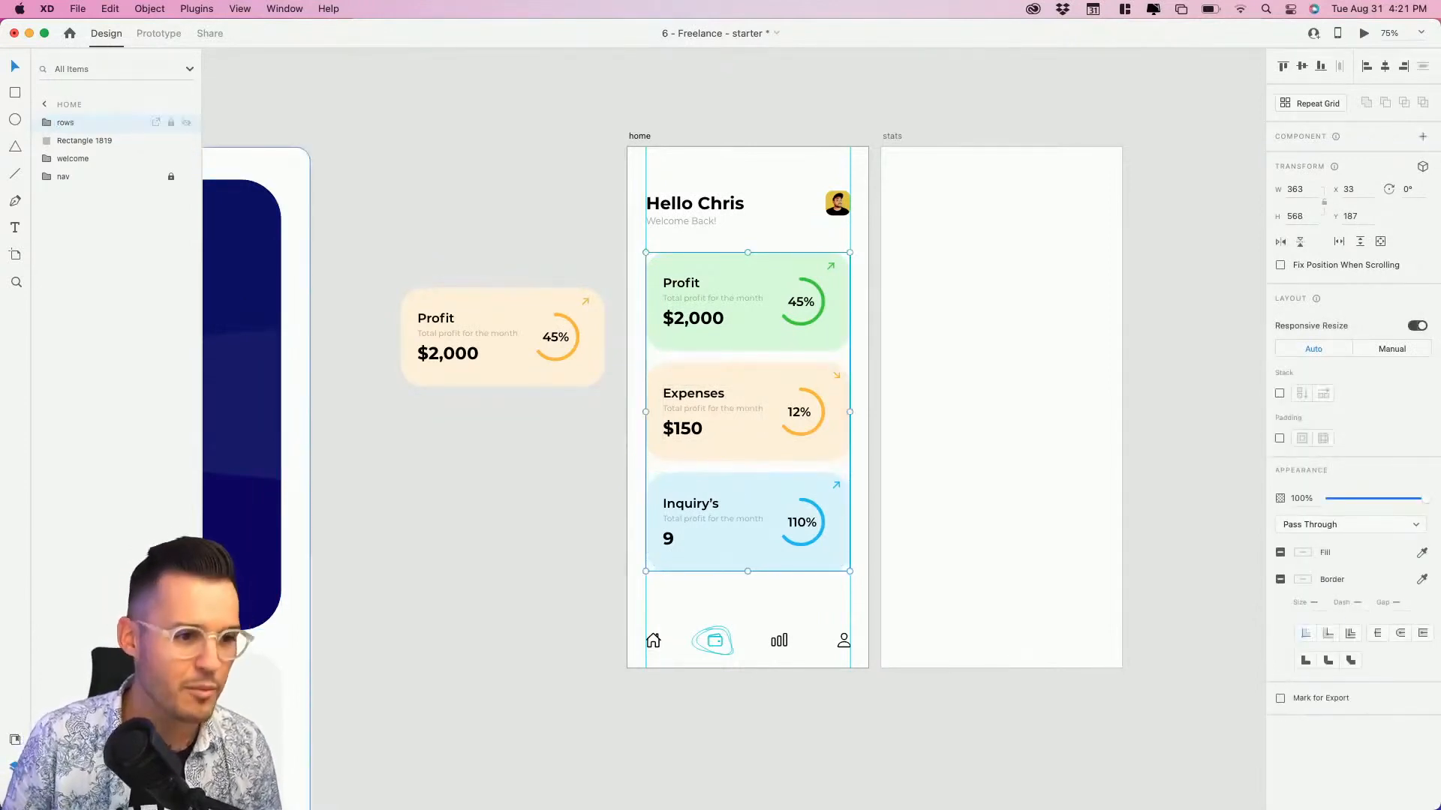
{"action": "left_click", "coordinate": [1280, 394]}
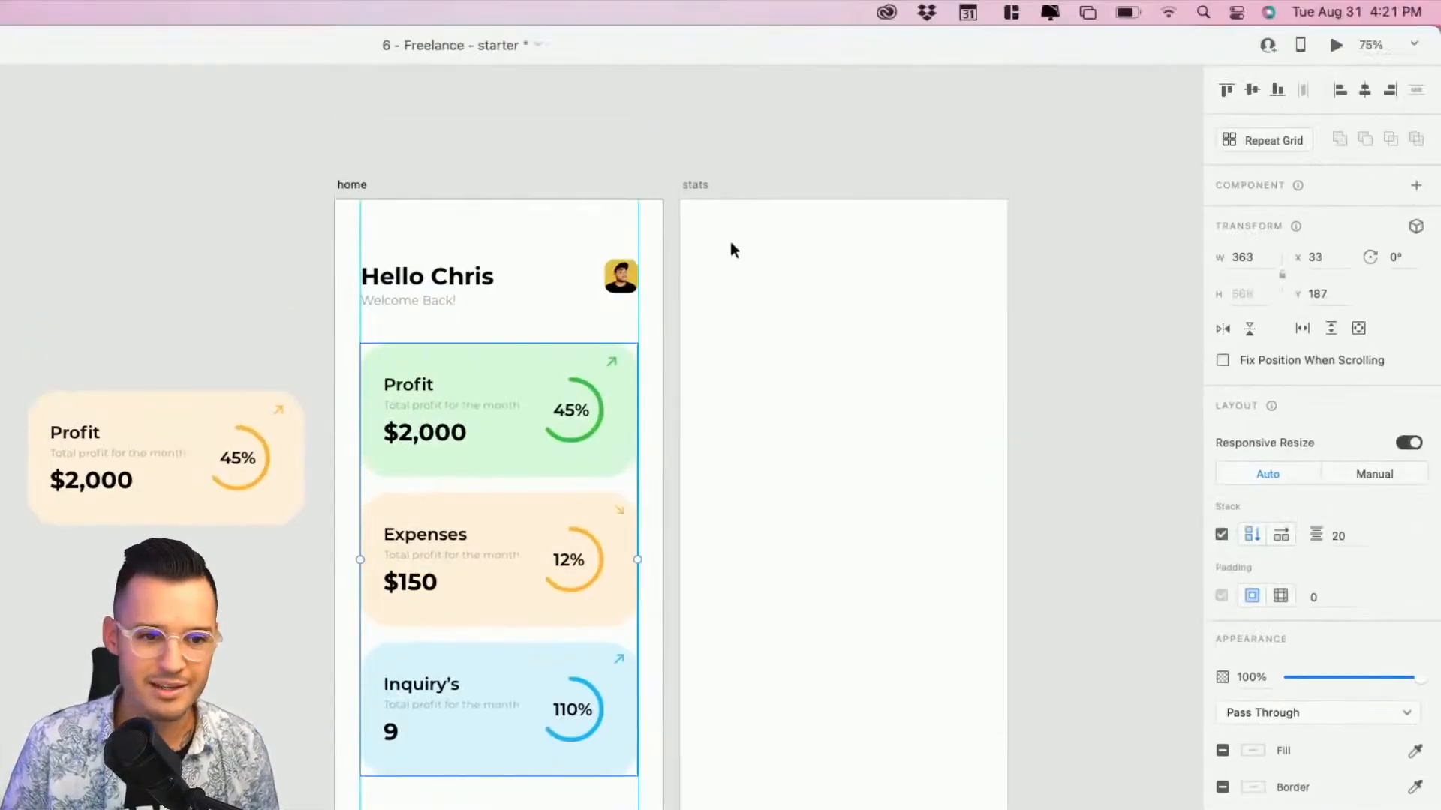
Move the stats artboard farther right, to X 2639, away from the home artboard.
{"action": "left_click_drag", "start_coordinate": [695, 185], "coordinate": [1259, 216]}
{"action": "left_click_drag", "start_coordinate": [540, 266], "coordinate": [599, 267]}
{"action": "left_click_drag", "start_coordinate": [720, 266], "coordinate": [1371, 225]}
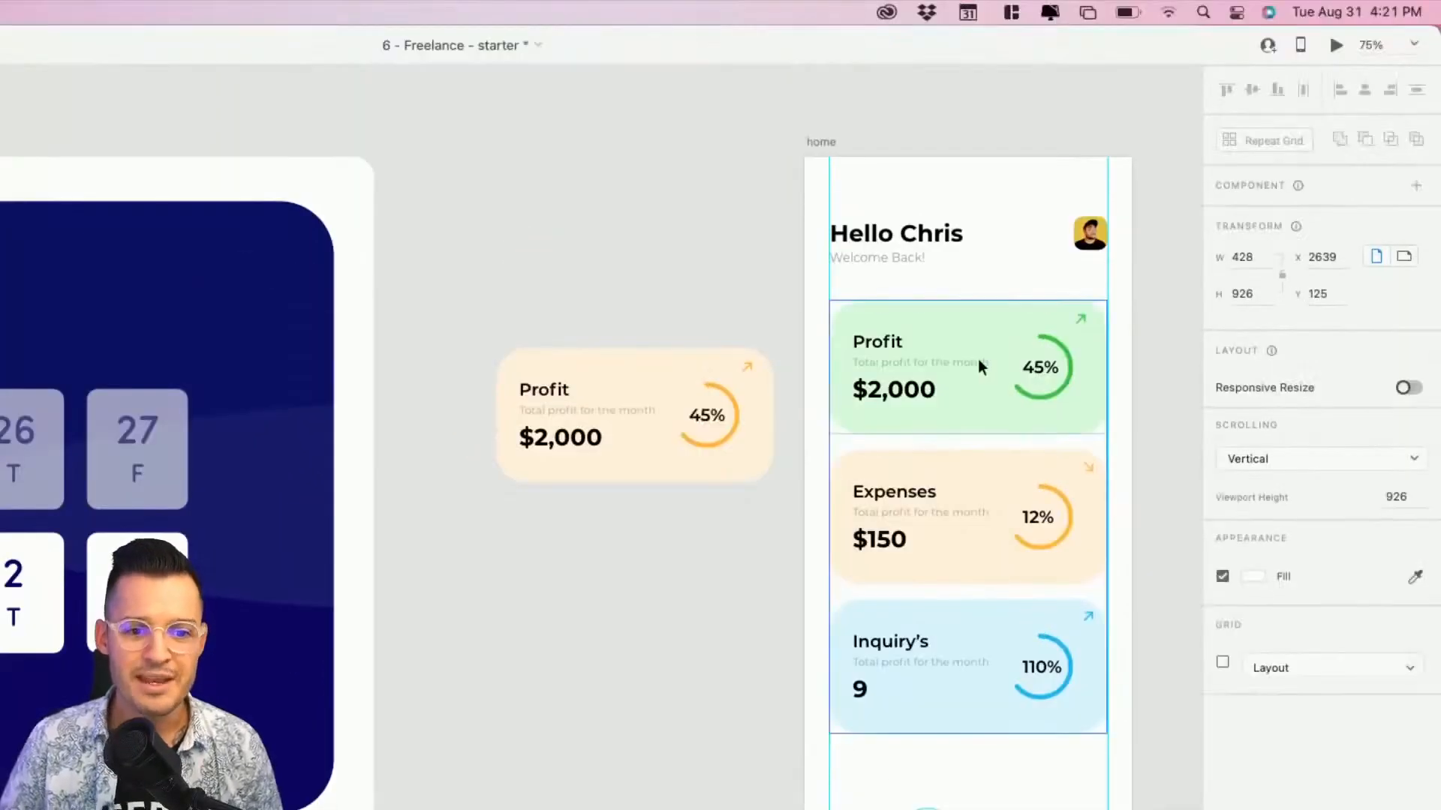
Resize the main row component beside the home artboard, trying a height of 120 and settling on 156.
{"action": "left_click", "coordinate": [958, 378]}
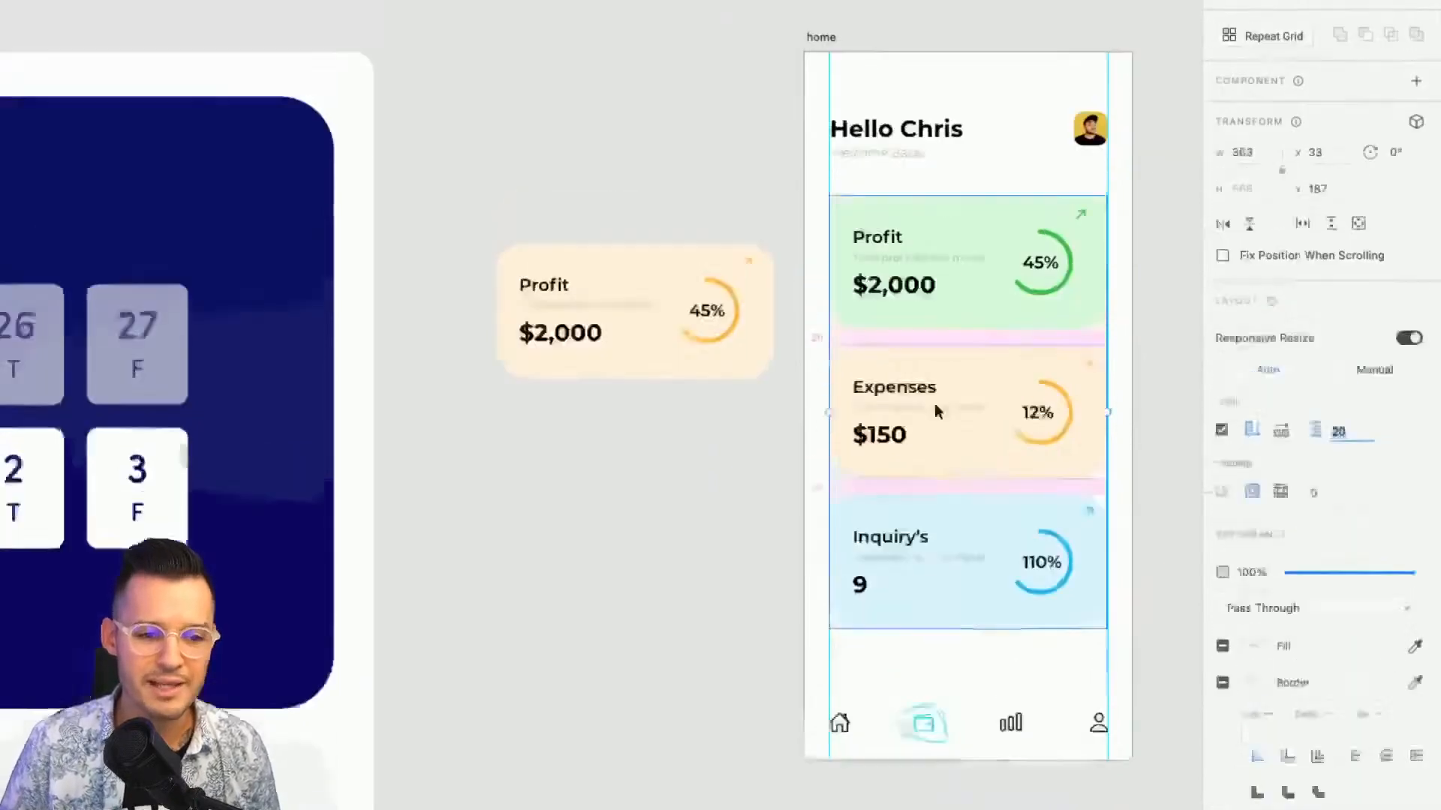
{"action": "left_click", "coordinate": [638, 323]}
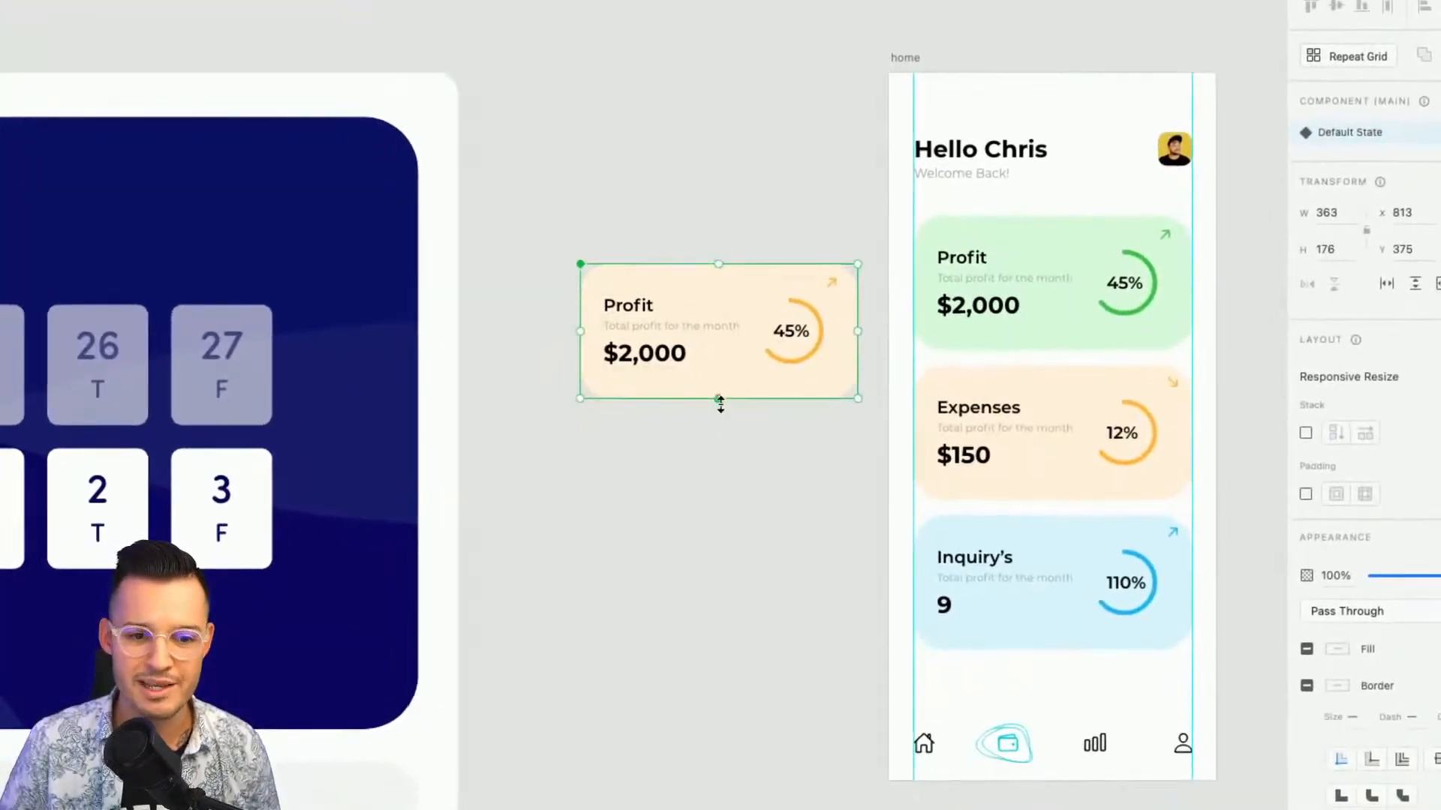
{"action": "left_click_drag", "start_coordinate": [706, 415], "coordinate": [730, 340]}
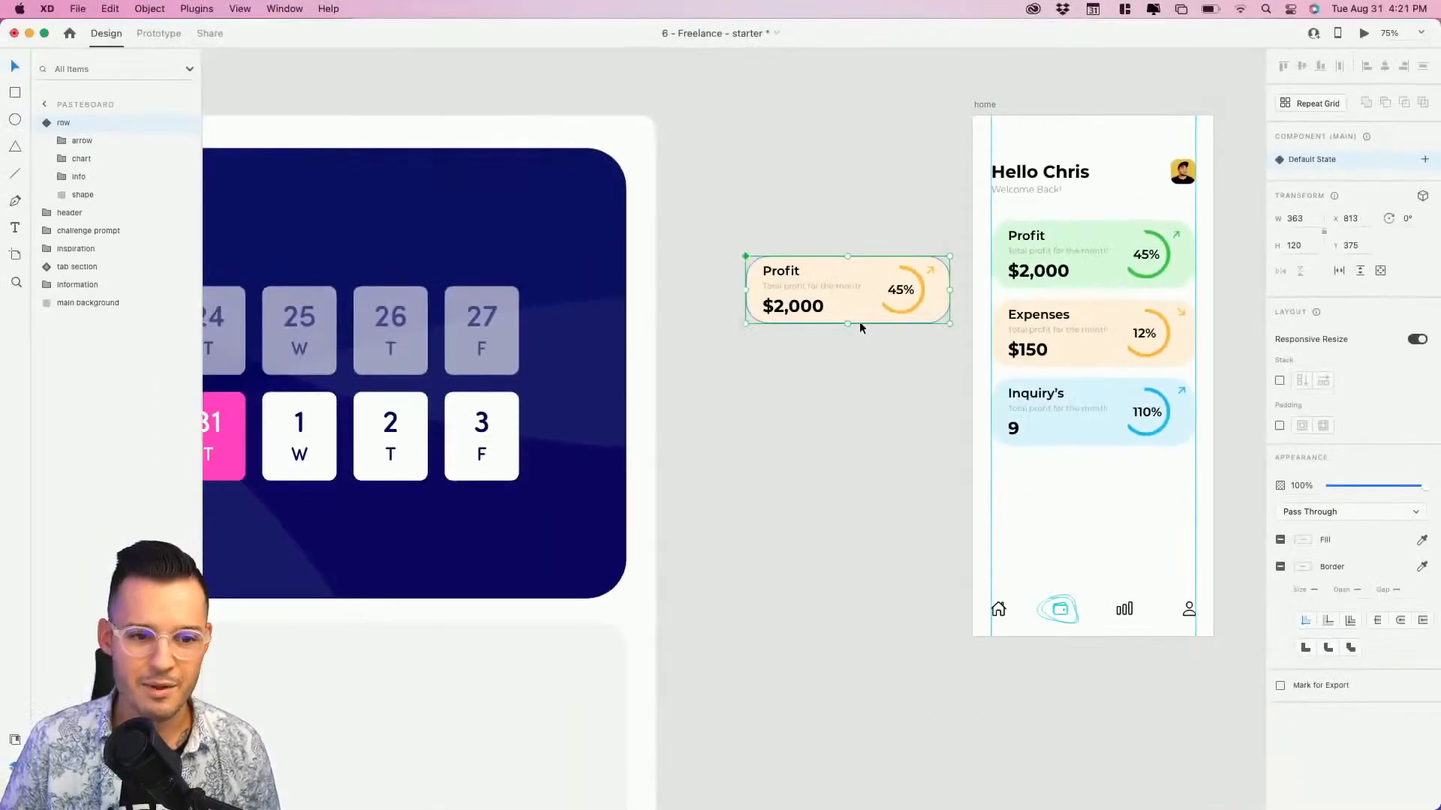
{"action": "left_click_drag", "start_coordinate": [710, 404], "coordinate": [710, 424]}
{"action": "mouse_move", "coordinate": [849, 337]}
{"action": "left_mouse_down"}
{"action": "mouse_move", "coordinate": [850, 362]}
{"action": "mouse_move", "coordinate": [859, 324]}
{"action": "mouse_move", "coordinate": [861, 360]}
{"action": "mouse_move", "coordinate": [863, 343]}
{"action": "left_mouse_up"}
Move the chart group slightly left inside the main row component, away from the arrow.
{"action": "left_click", "coordinate": [774, 207]}
{"action": "left_click_drag", "start_coordinate": [746, 213], "coordinate": [920, 403]}
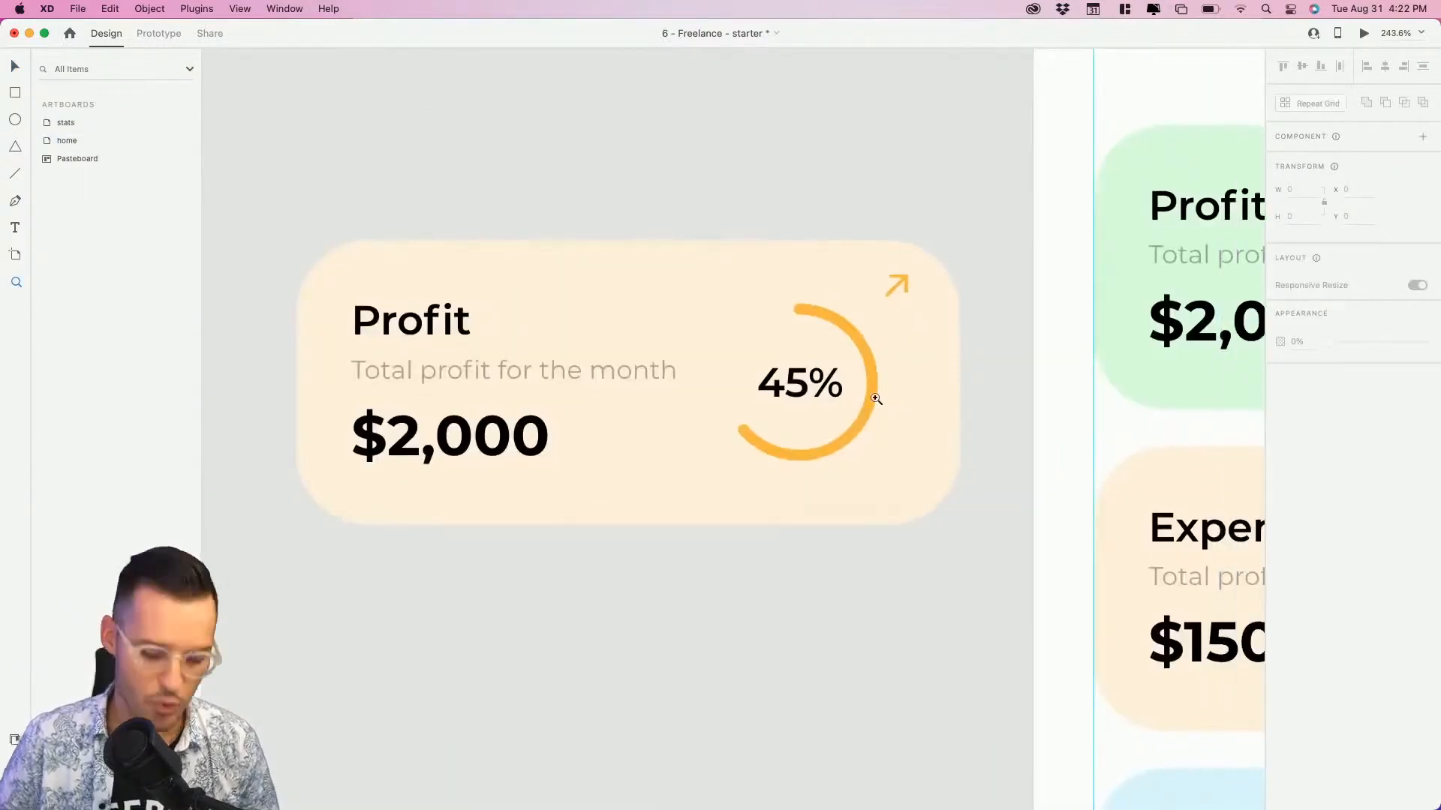
{"action": "left_click", "coordinate": [904, 280]}
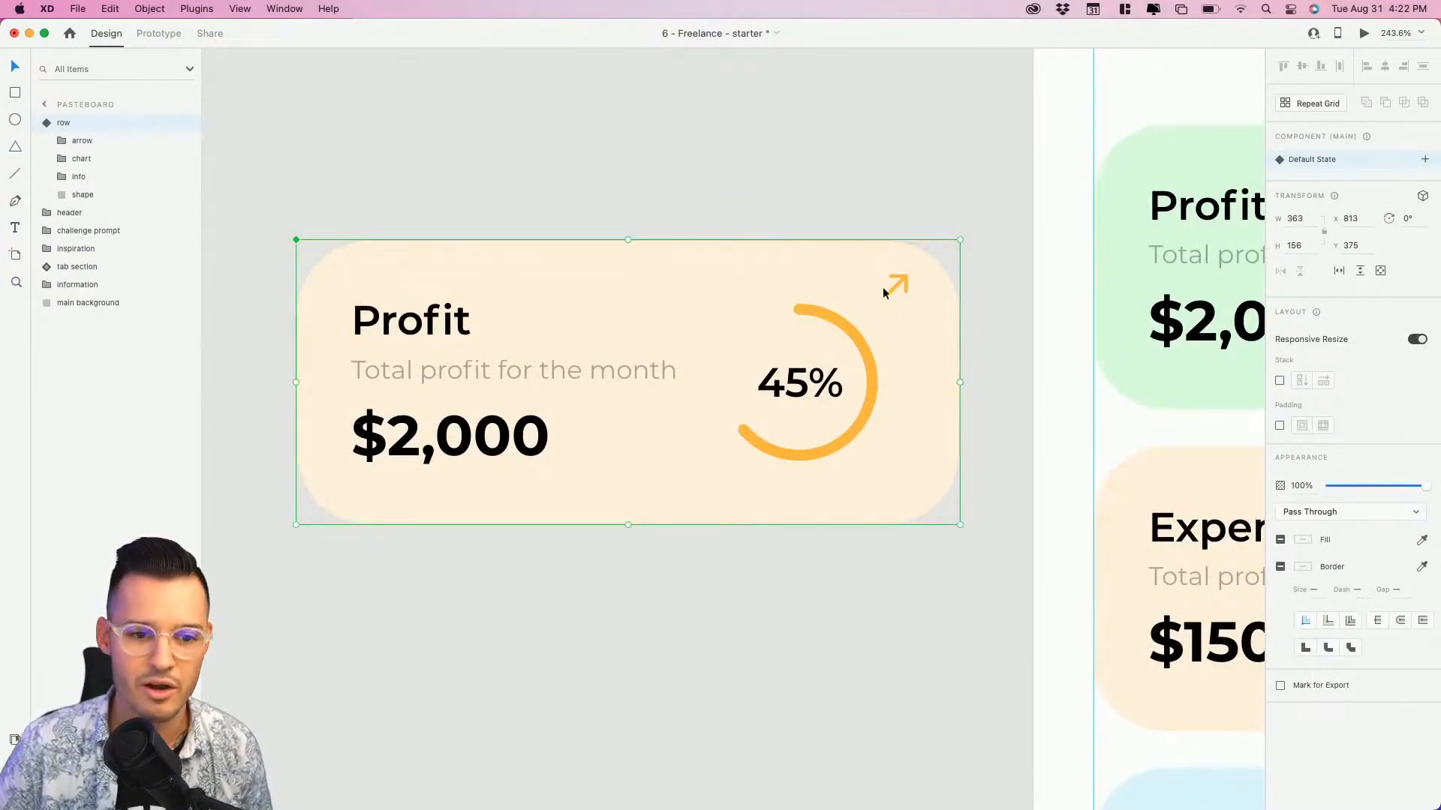
{"action": "double_click", "coordinate": [902, 280]}
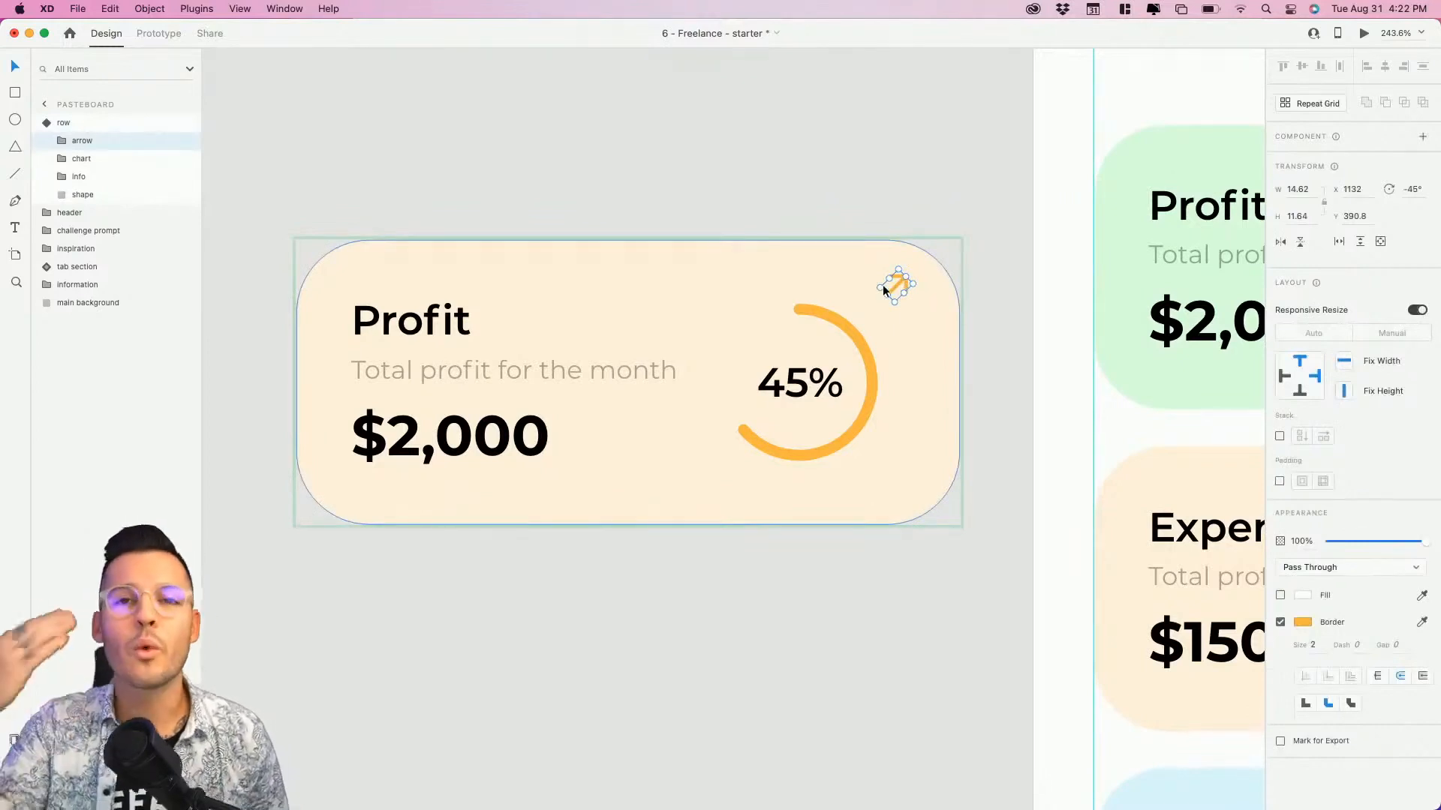
{"action": "left_click", "coordinate": [860, 340]}
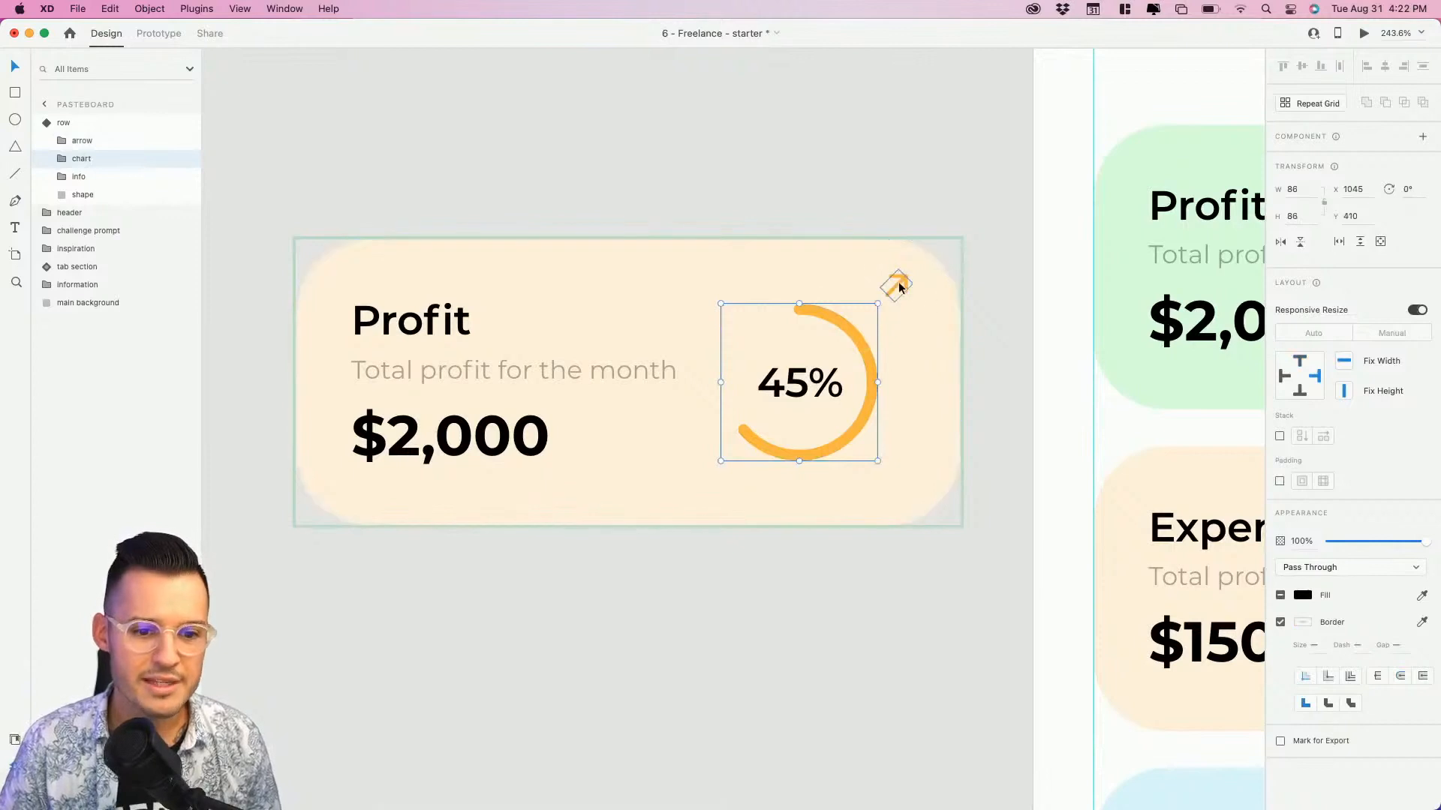
{"action": "left_click", "coordinate": [844, 388]}
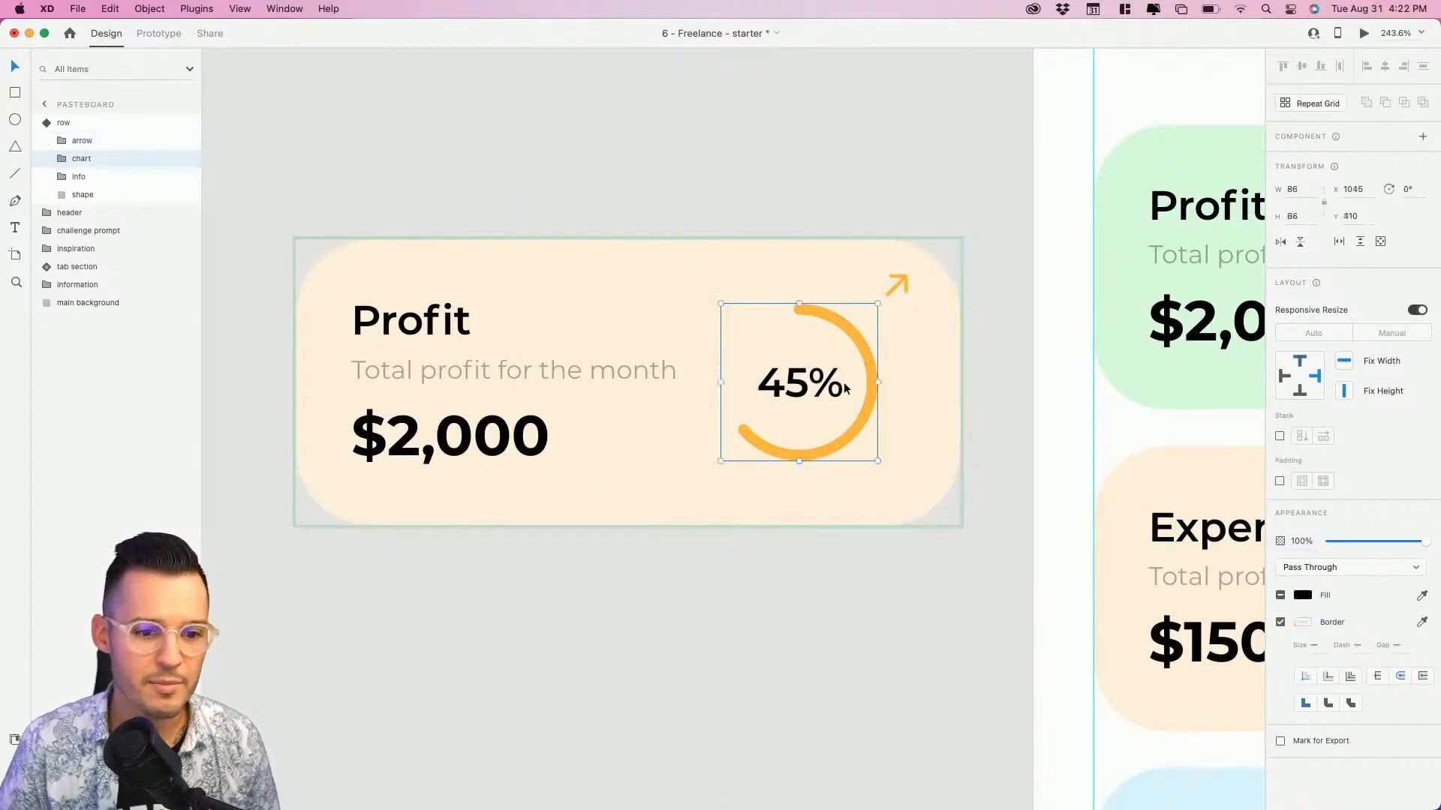
{"action": "left_click_drag", "start_coordinate": [845, 387], "coordinate": [834, 384]}
{"action": "left_click", "coordinate": [903, 281]}
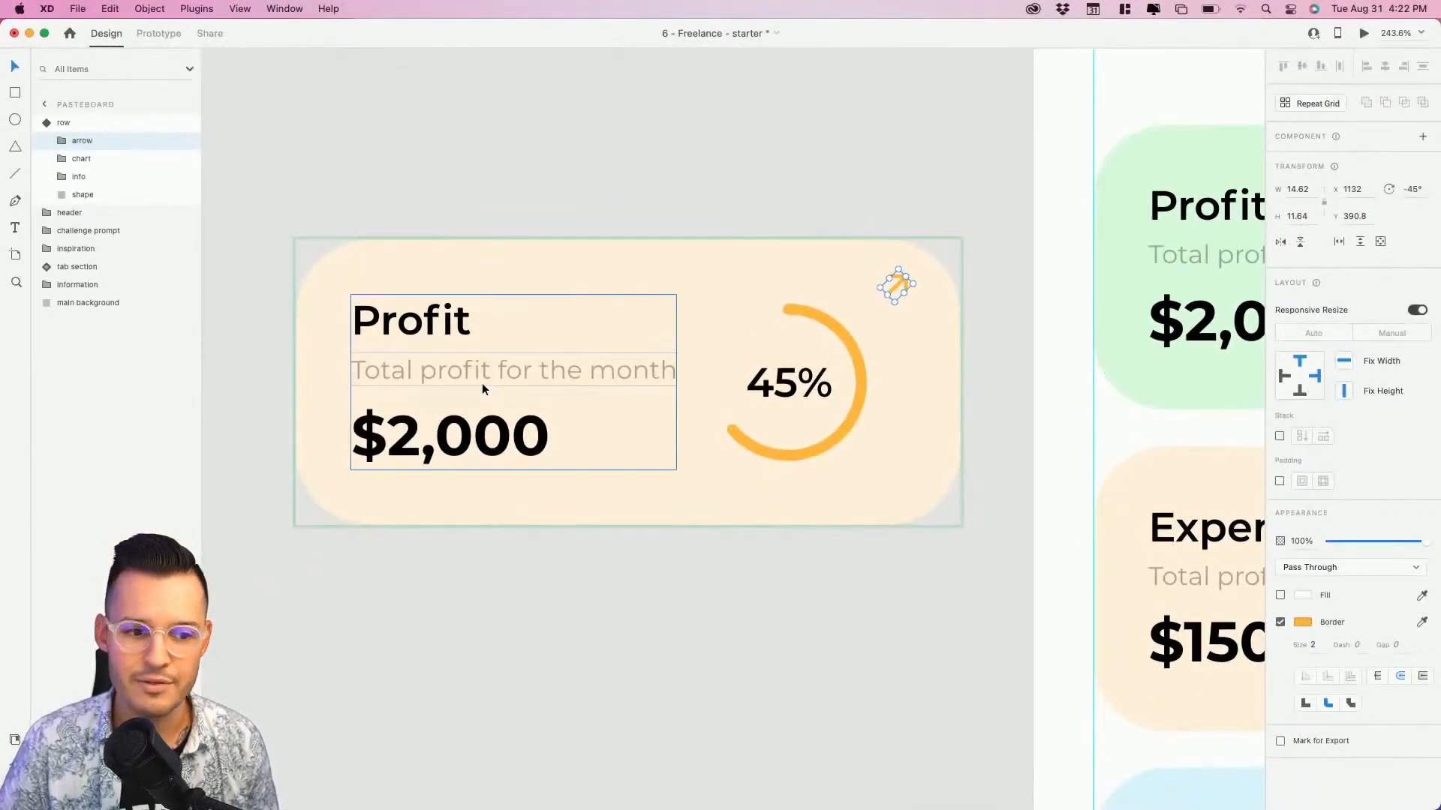
{"action": "left_click", "coordinate": [225, 428]}
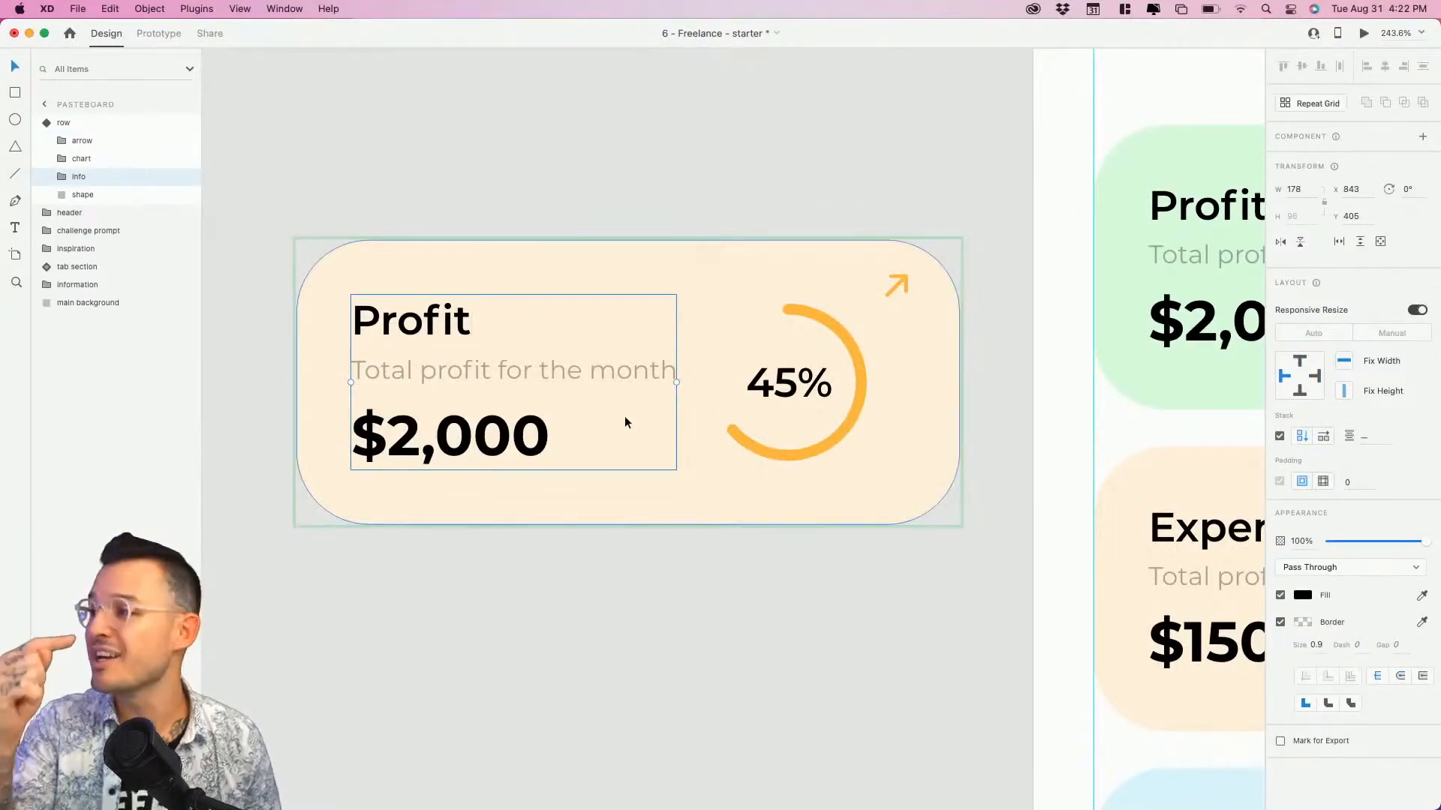
{"action": "left_click", "coordinate": [586, 196]}
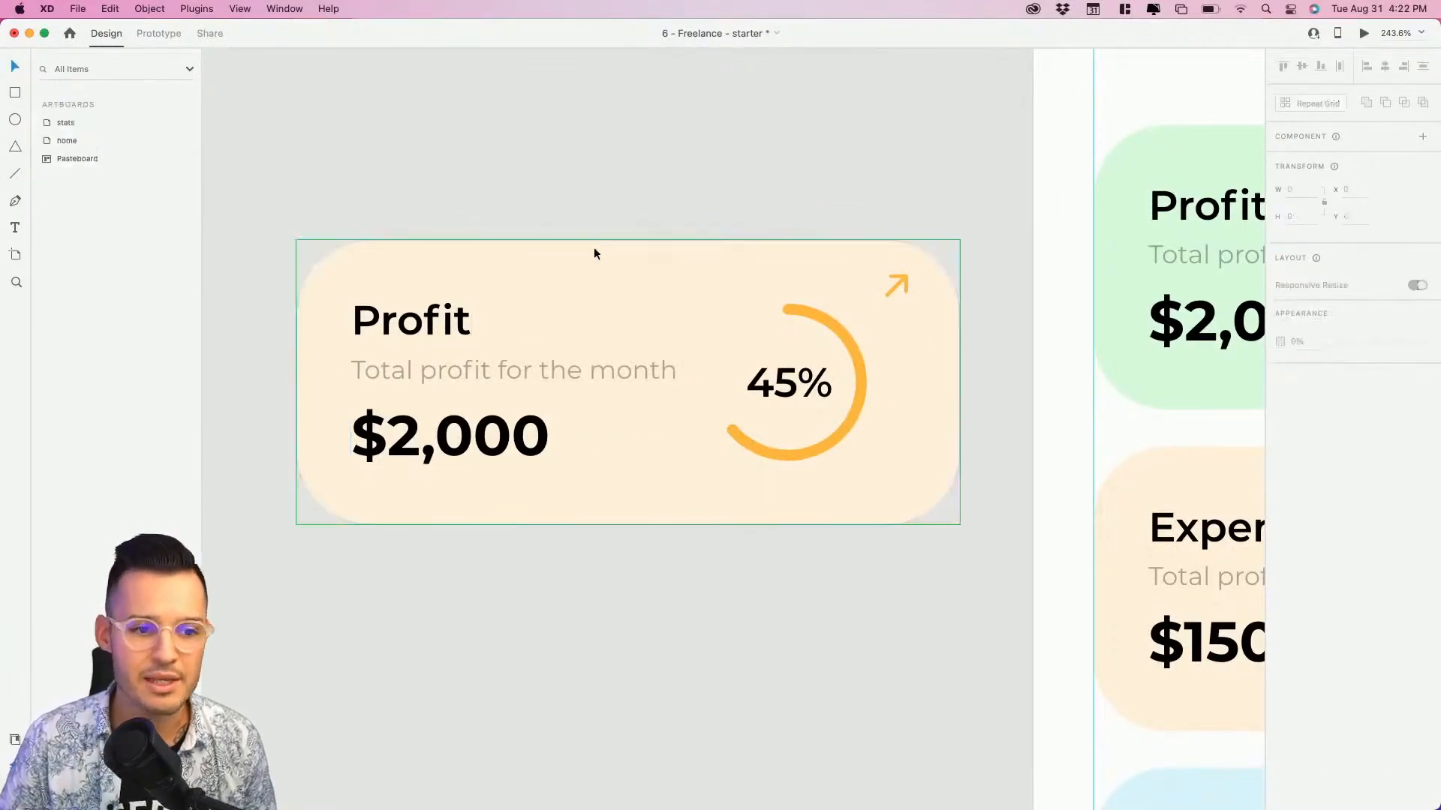
Move the main row component left on the pasteboard to X 686, away from the home artboard.
{"action": "left_click", "coordinate": [592, 250]}
{"action": "left_click_drag", "start_coordinate": [629, 526], "coordinate": [693, 530]}
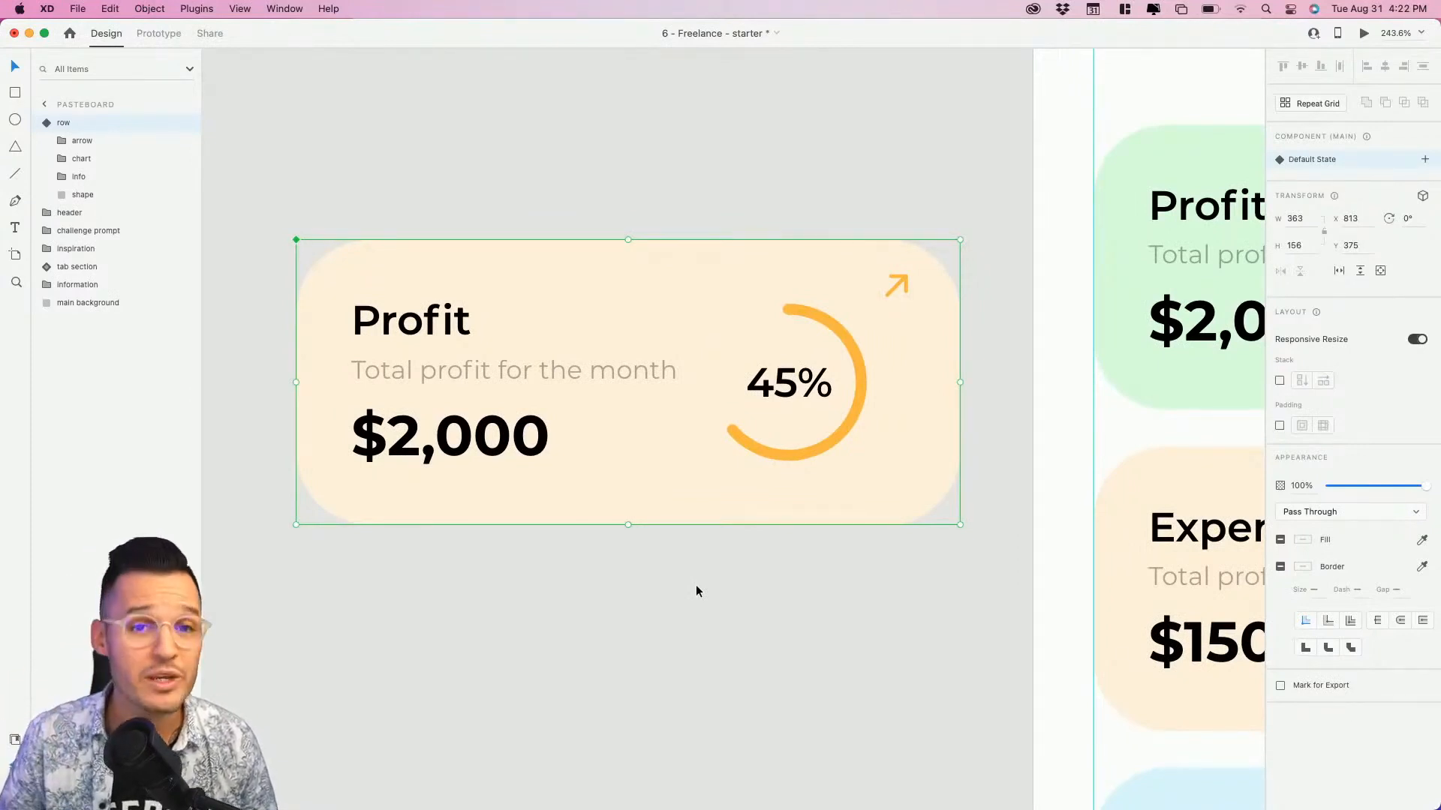
{"action": "left_click", "coordinate": [497, 192]}
{"action": "left_click_drag", "start_coordinate": [433, 204], "coordinate": [700, 198]}
{"action": "left_click", "coordinate": [696, 301]}
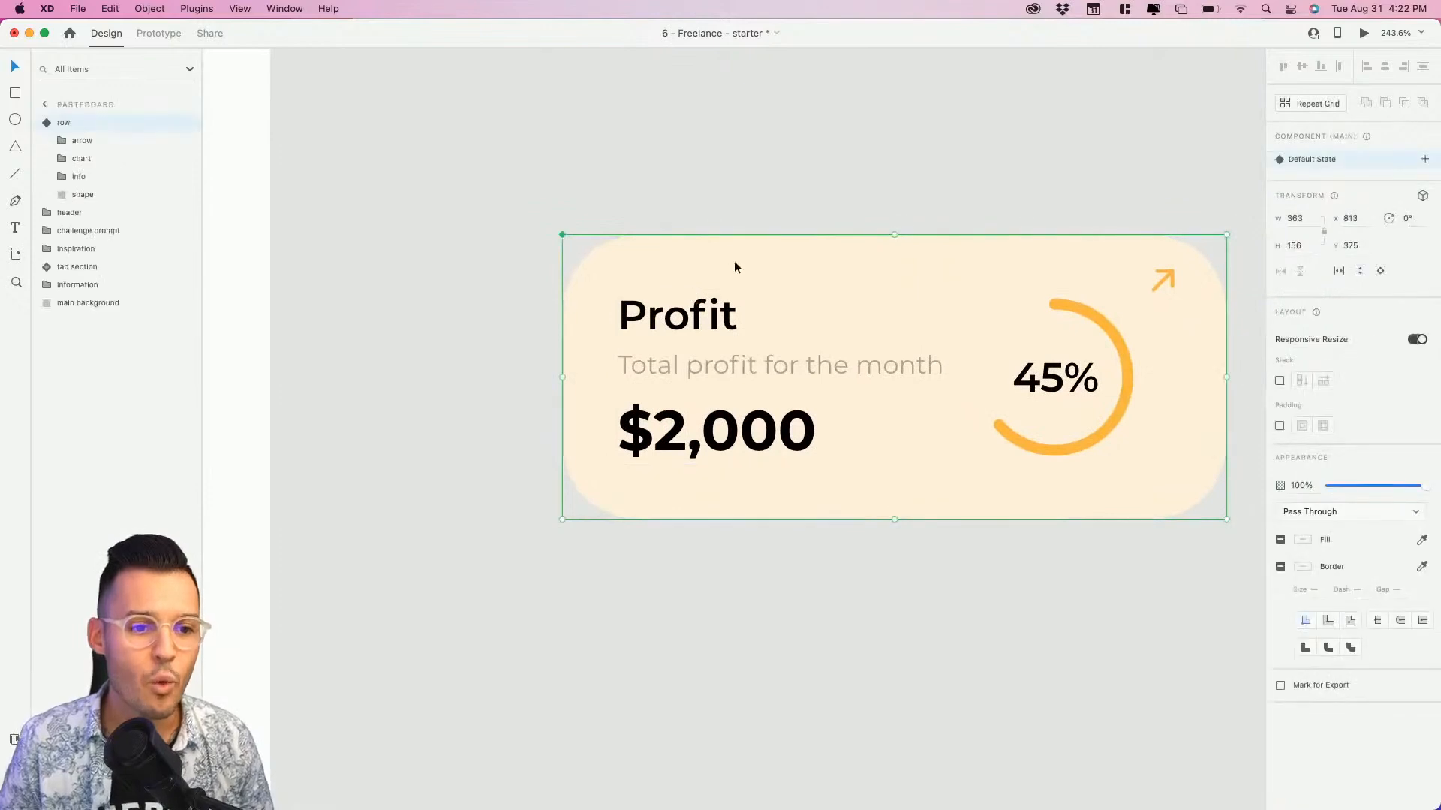
{"action": "left_click_drag", "start_coordinate": [734, 267], "coordinate": [514, 272]}
{"action": "key", "text": "super+0"}
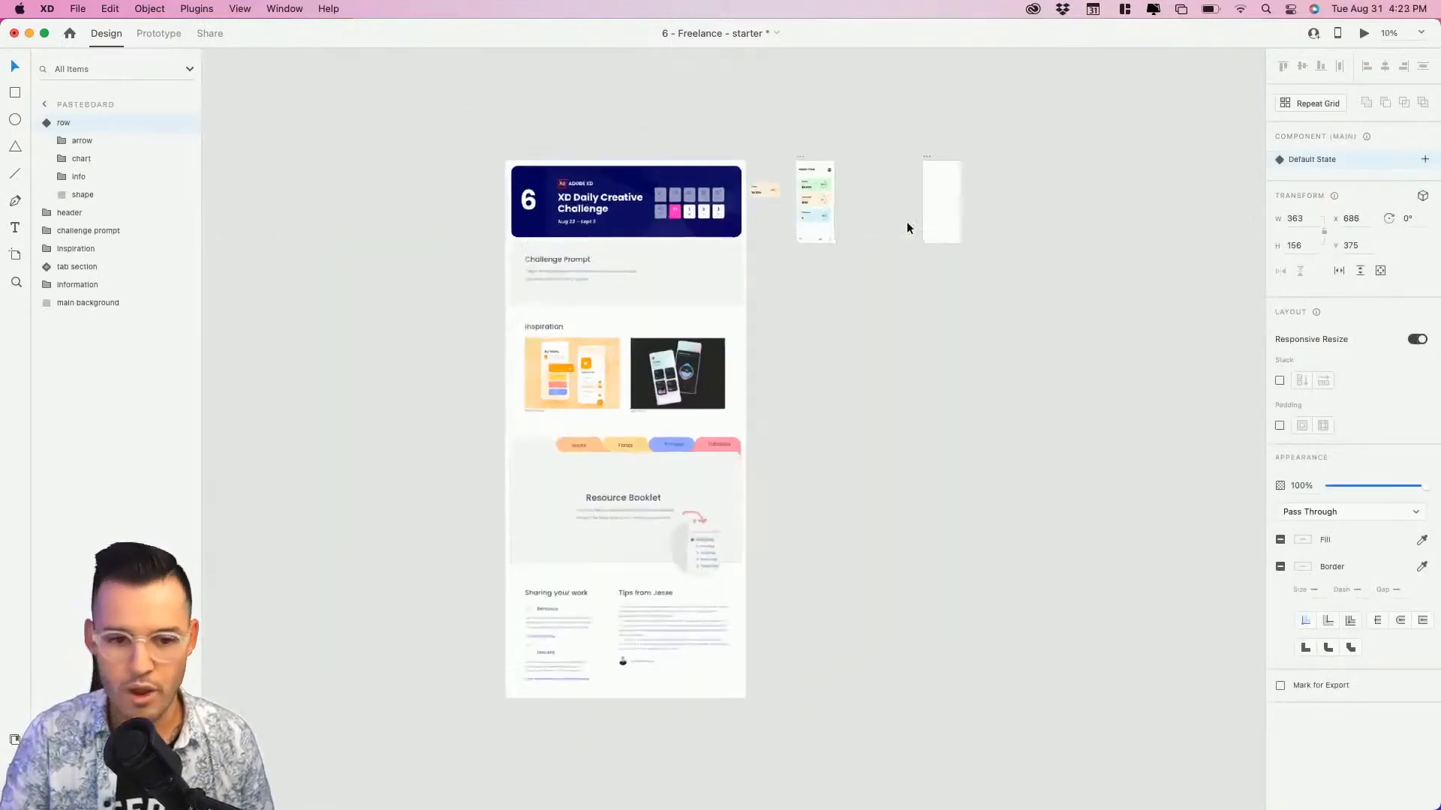
Duplicate the home artboard and place the copy beside the original at X 1716.
{"action": "key", "text": "super+minus"}
{"action": "key", "text": "super+equal"}
{"action": "key", "text": "super+equal"}
{"action": "key", "text": "super+equal"}
{"action": "left_click_drag", "start_coordinate": [998, 179], "coordinate": [577, 638]}
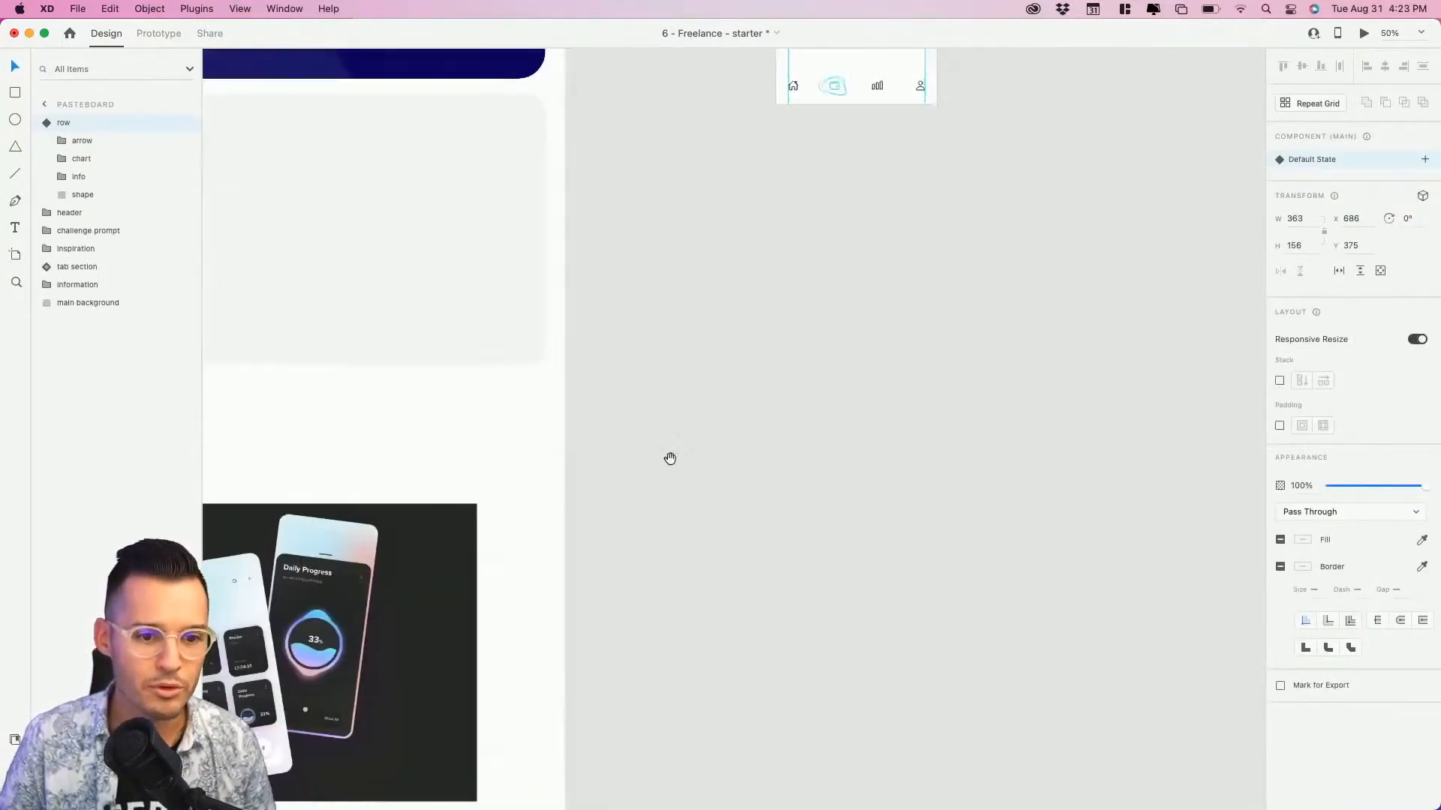
{"action": "left_click_drag", "start_coordinate": [670, 459], "coordinate": [536, 585]}
{"action": "left_click_drag", "start_coordinate": [569, 159], "coordinate": [757, 159]}
Try deleting the stats artboard and widening the copied home artboard to about 626, and undo the widening.
{"action": "left_click", "coordinate": [1105, 160]}
{"action": "key", "text": "Delete"}
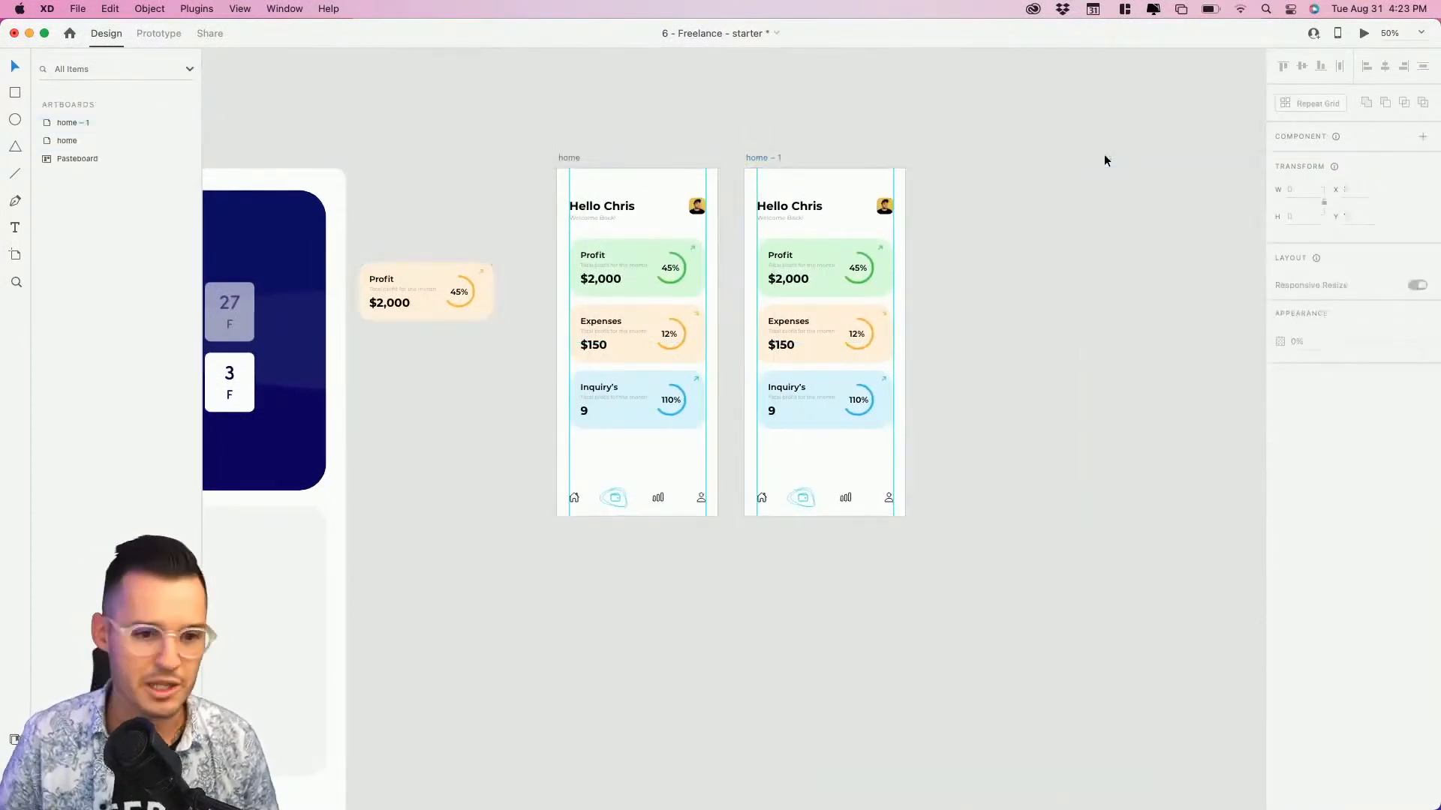
{"action": "left_click", "coordinate": [755, 159]}
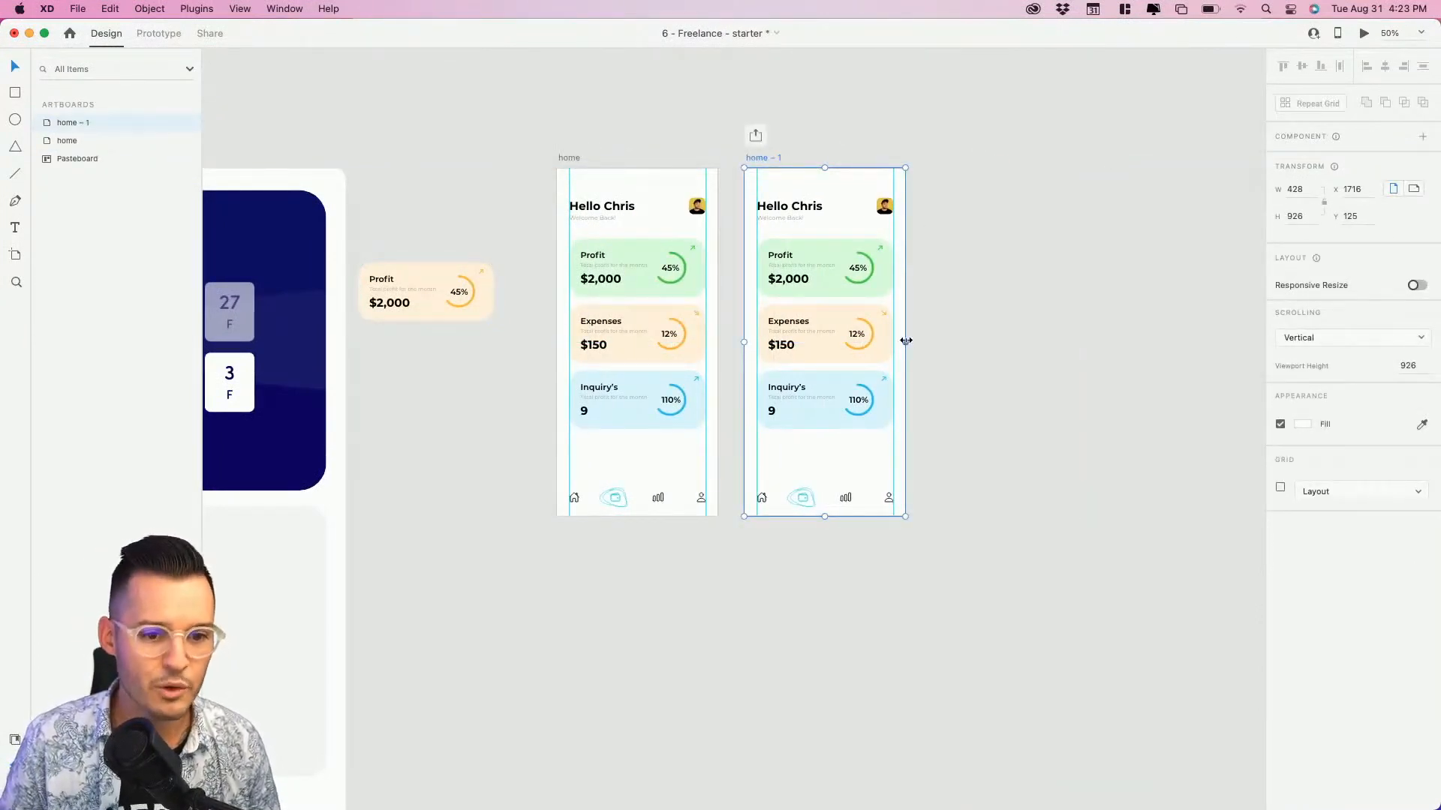
{"action": "left_click_drag", "start_coordinate": [906, 342], "coordinate": [977, 335]}
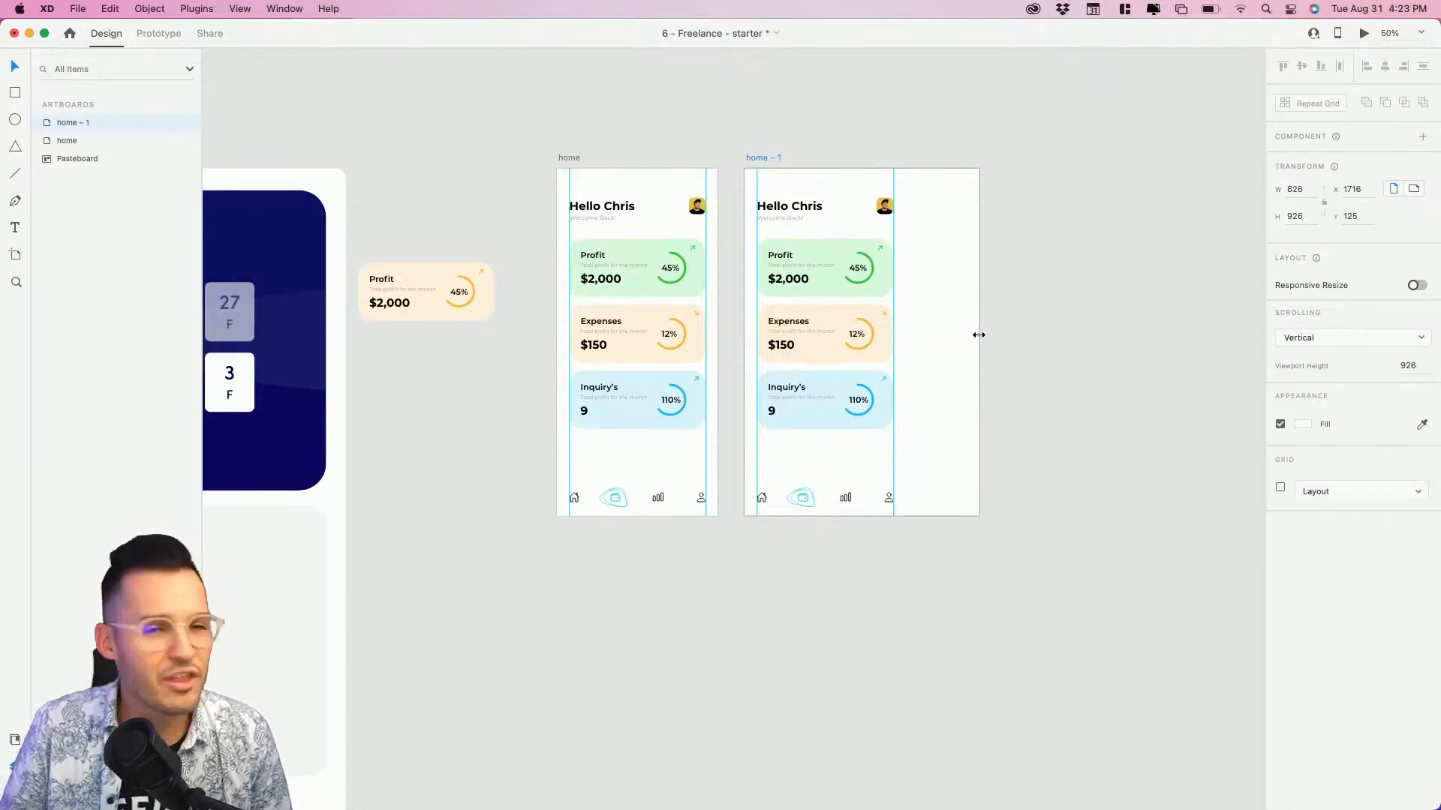
{"action": "key", "text": "super+z"}
Try stretching the main row component wider, to about 583 and about 506, and undo each change.
{"action": "left_click", "coordinate": [441, 269]}
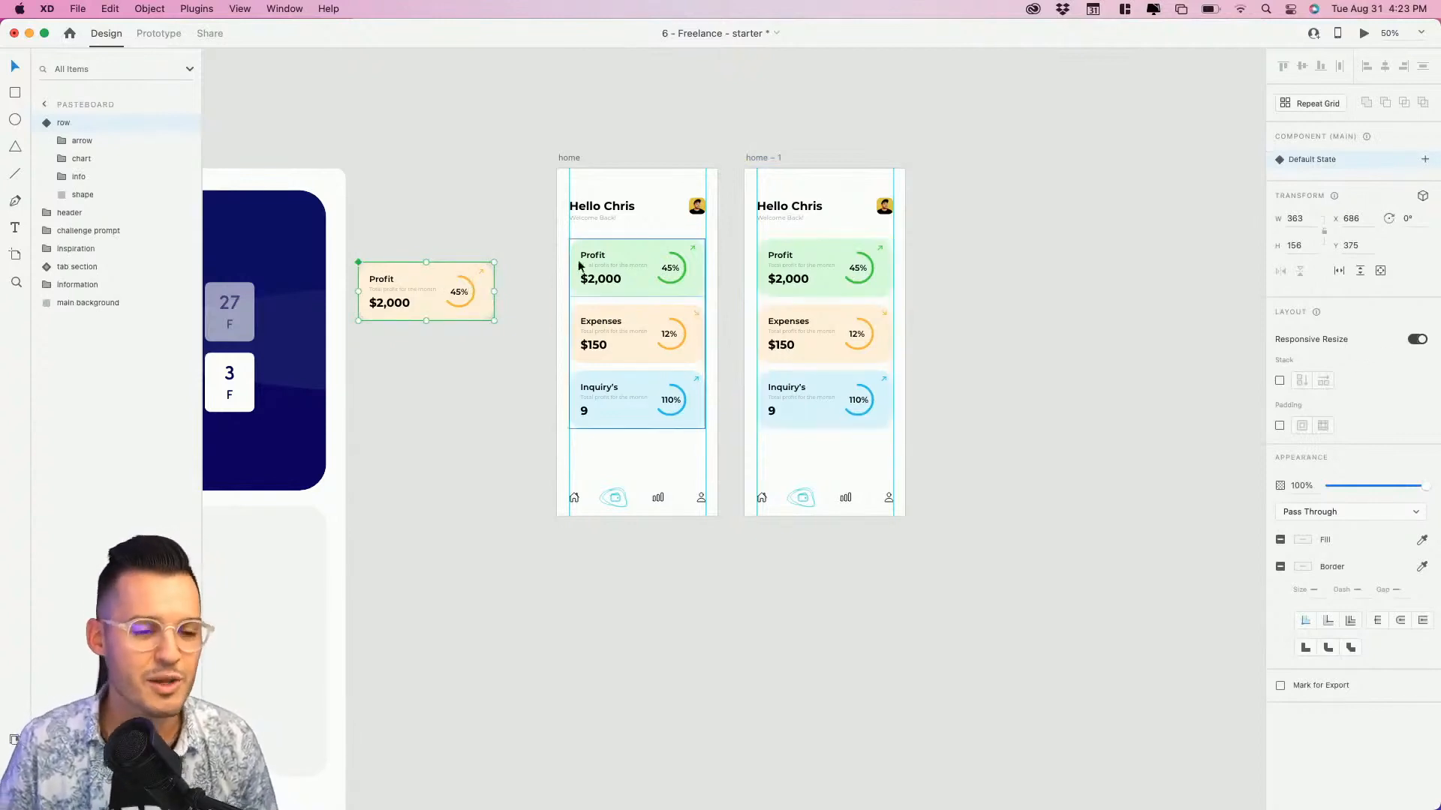
{"action": "left_click_drag", "start_coordinate": [495, 292], "coordinate": [564, 293]}
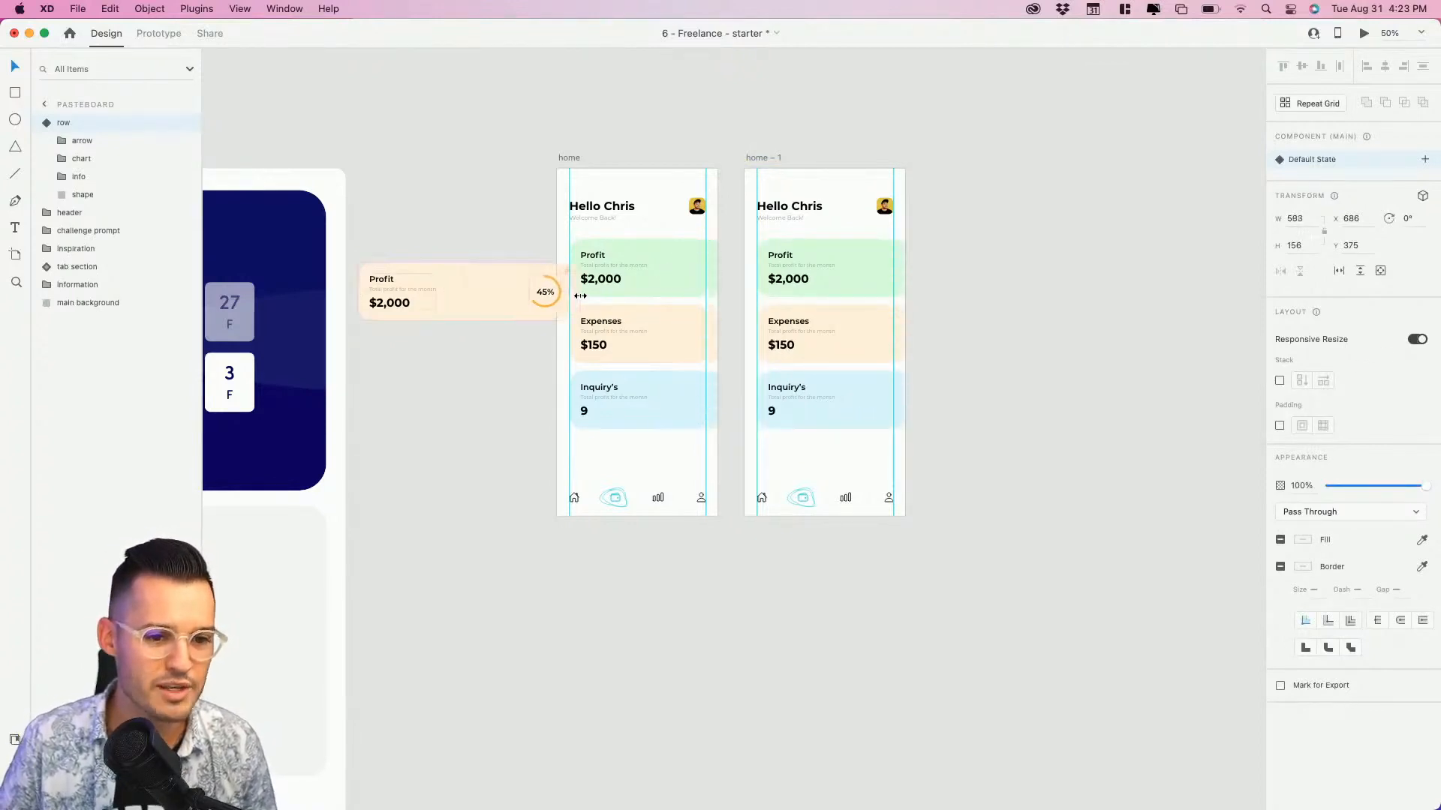
{"action": "key", "text": "super+z"}
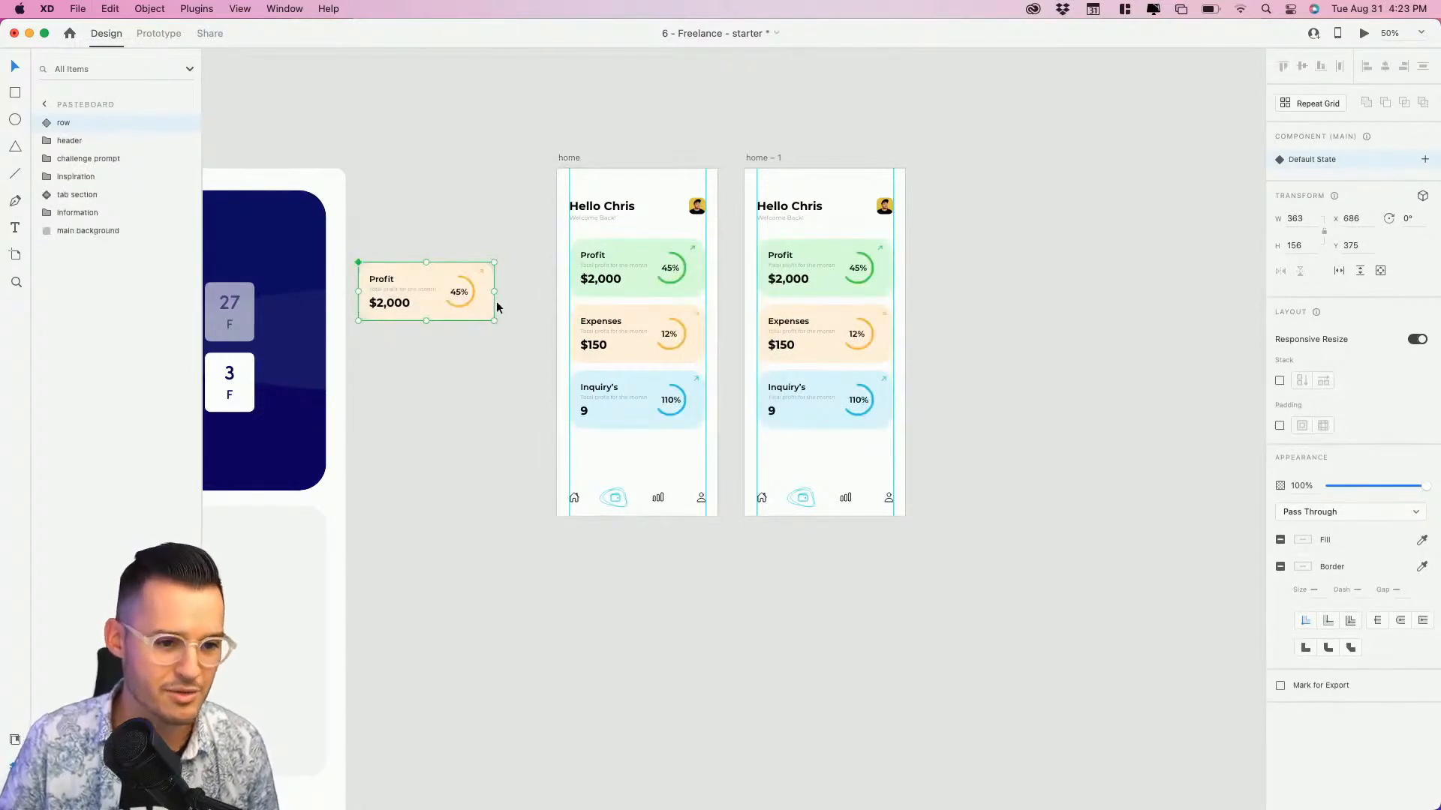
{"action": "left_click_drag", "start_coordinate": [493, 292], "coordinate": [553, 292]}
{"action": "key", "text": "super+z"}
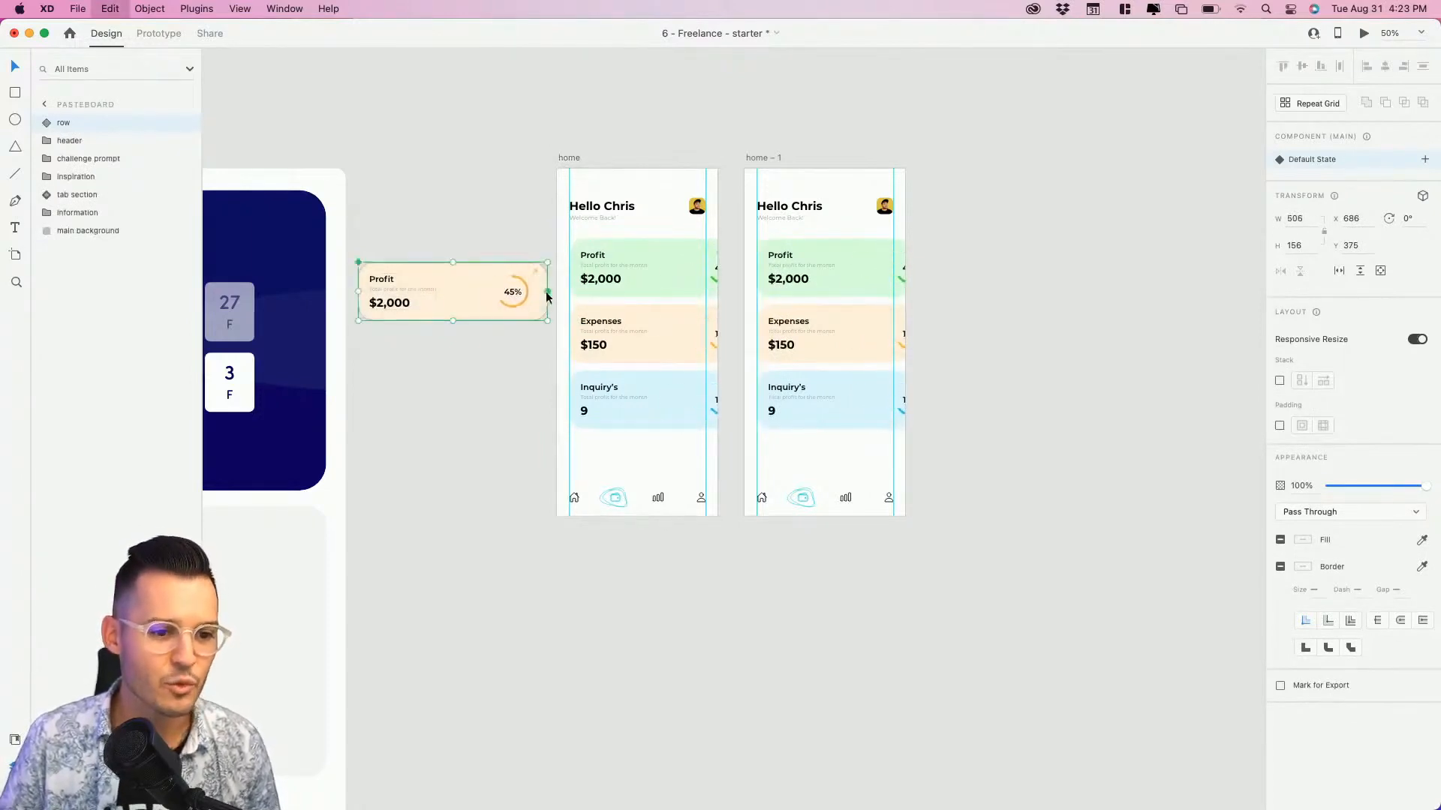
Examine the chart group's responsive resize constraints in the main row component and bring back the deleted stats artboard.
{"action": "left_click_drag", "start_coordinate": [366, 234], "coordinate": [513, 348]}
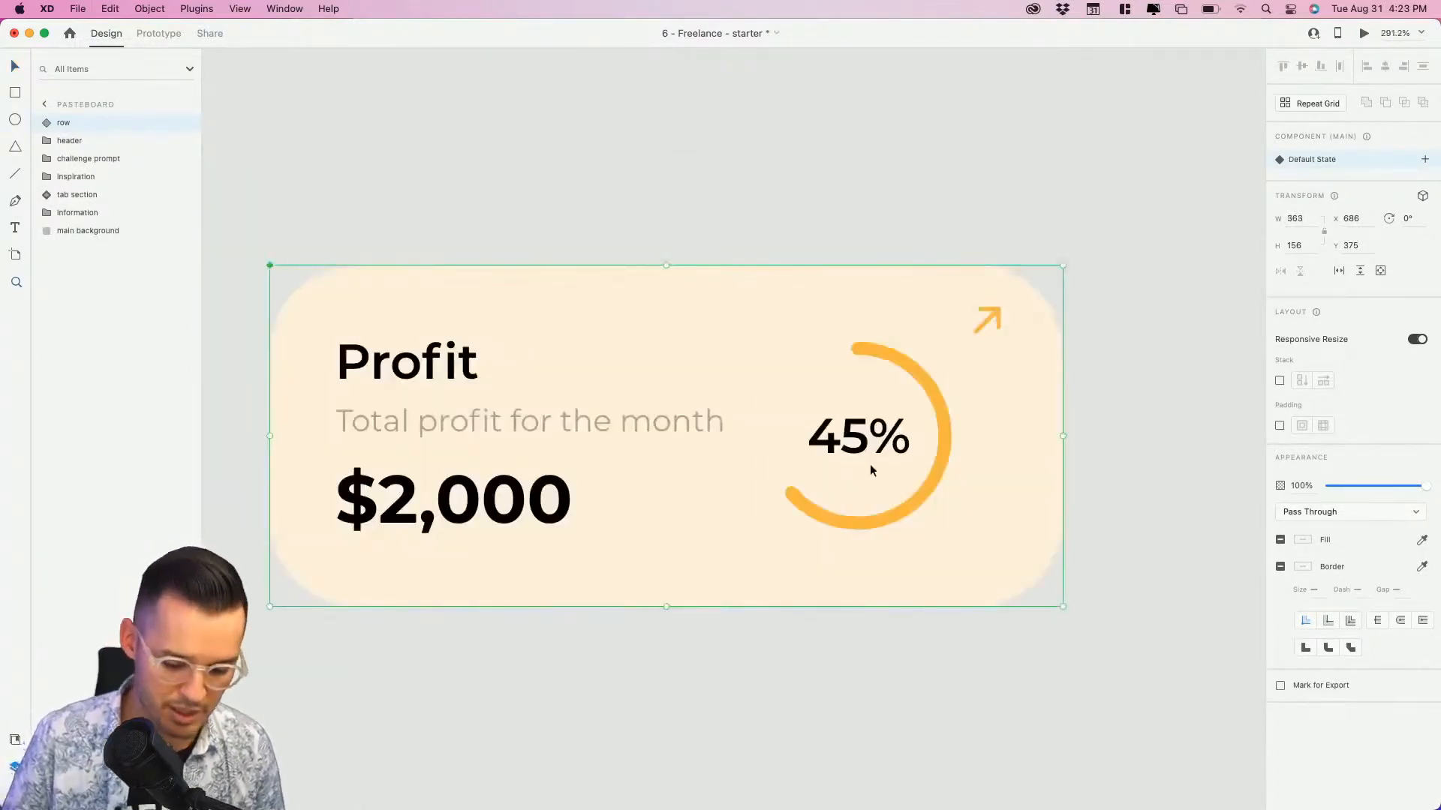
{"action": "double_click", "coordinate": [880, 461]}
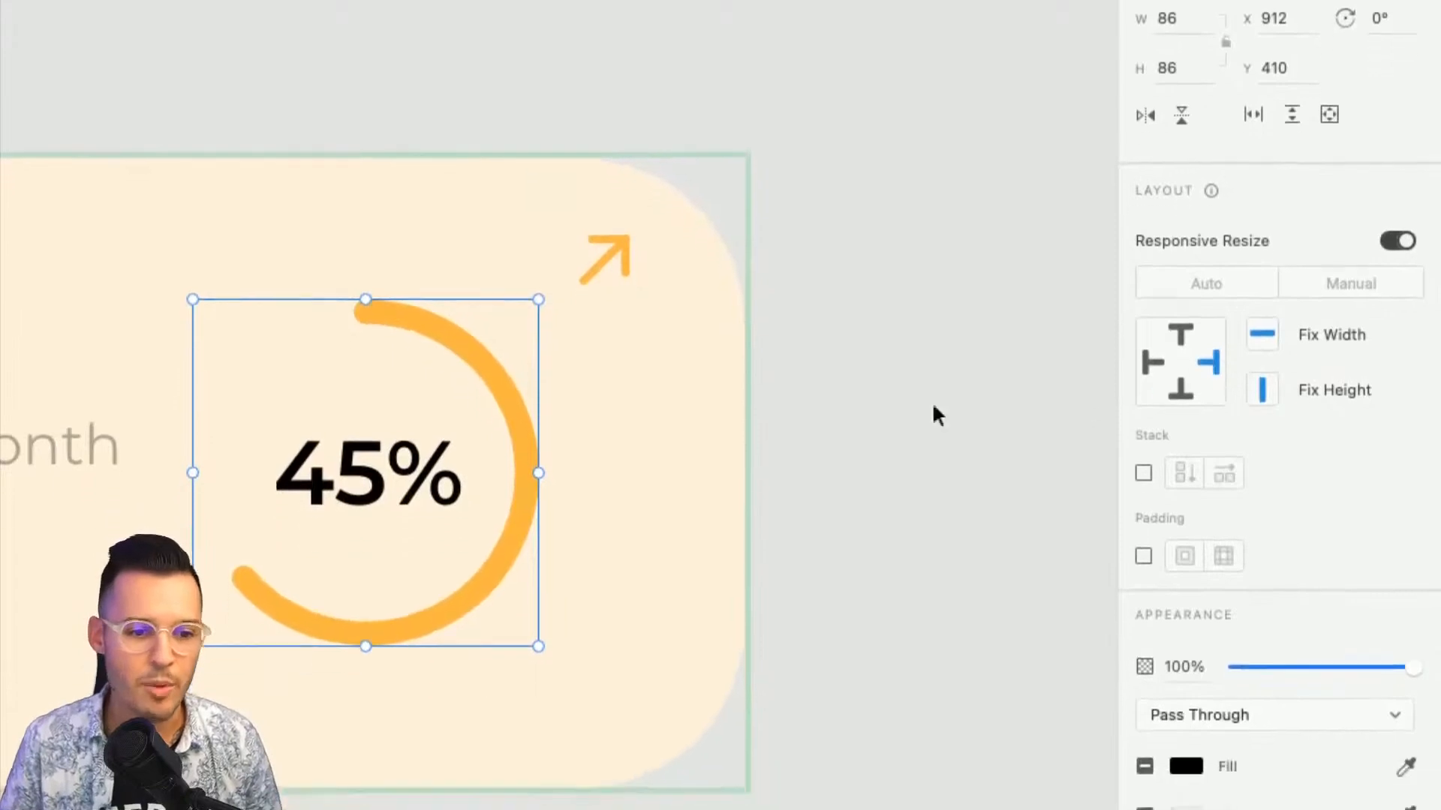
{"action": "left_click_drag", "start_coordinate": [718, 403], "coordinate": [955, 405]}
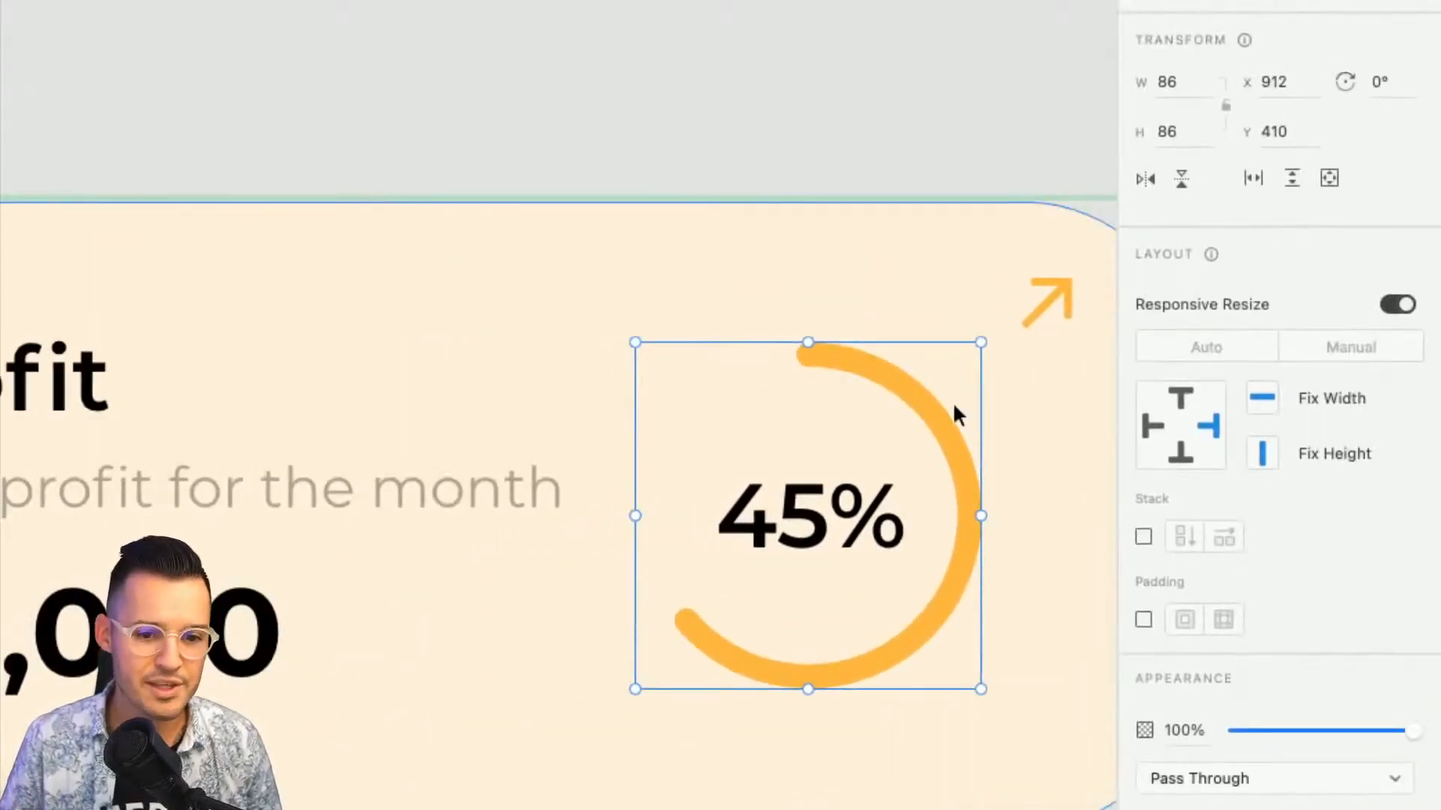
{"action": "key", "text": "Escape"}
{"action": "key", "text": "super+minus"}
{"action": "key", "text": "super+minus"}
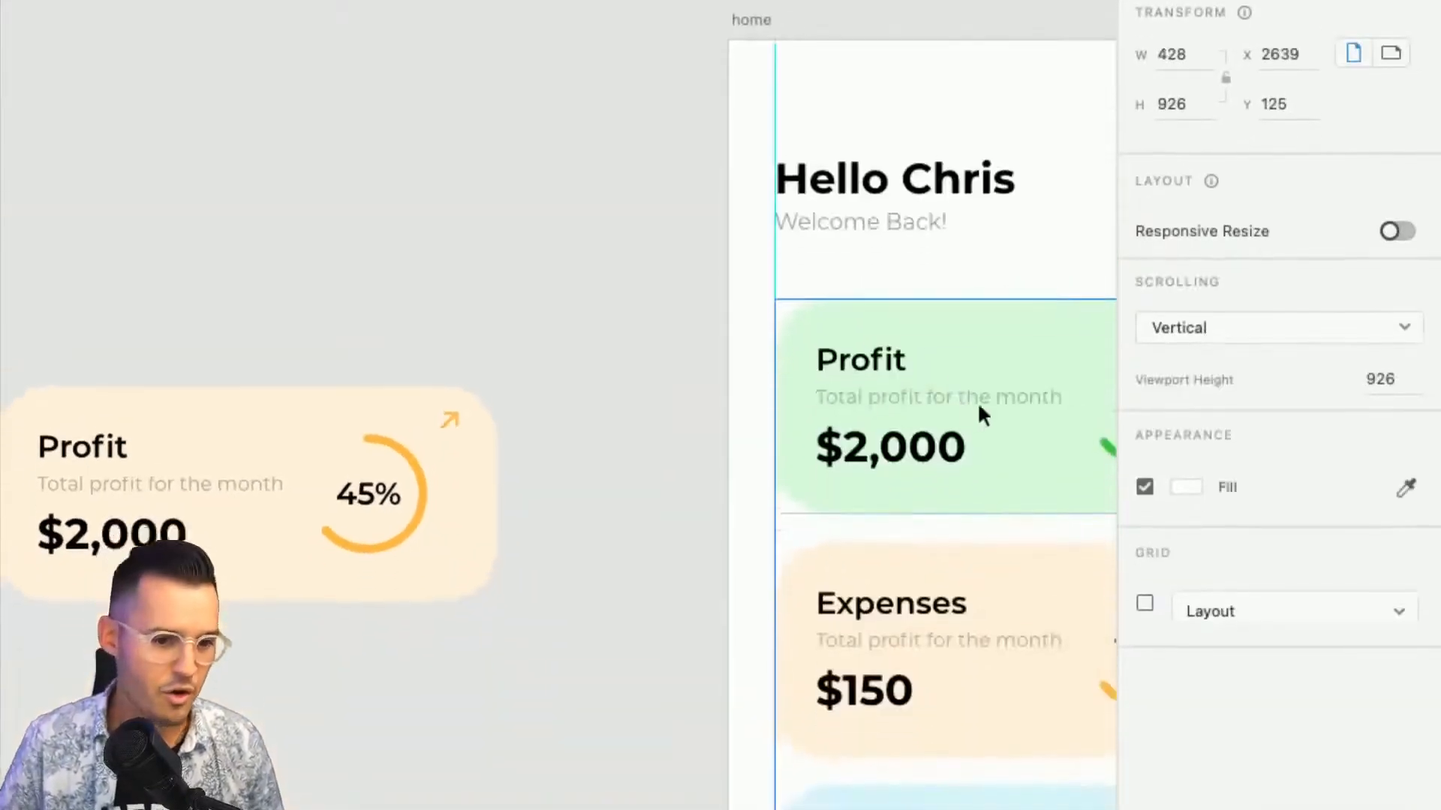
Widen the copied home artboard to the right, about halfway across the gap to the stats artboard.
{"action": "left_click_drag", "start_coordinate": [978, 405], "coordinate": [719, 405]}
{"action": "key", "text": "super+minus"}
{"action": "key", "text": "super+minus"}
{"action": "key", "text": "super+plus"}
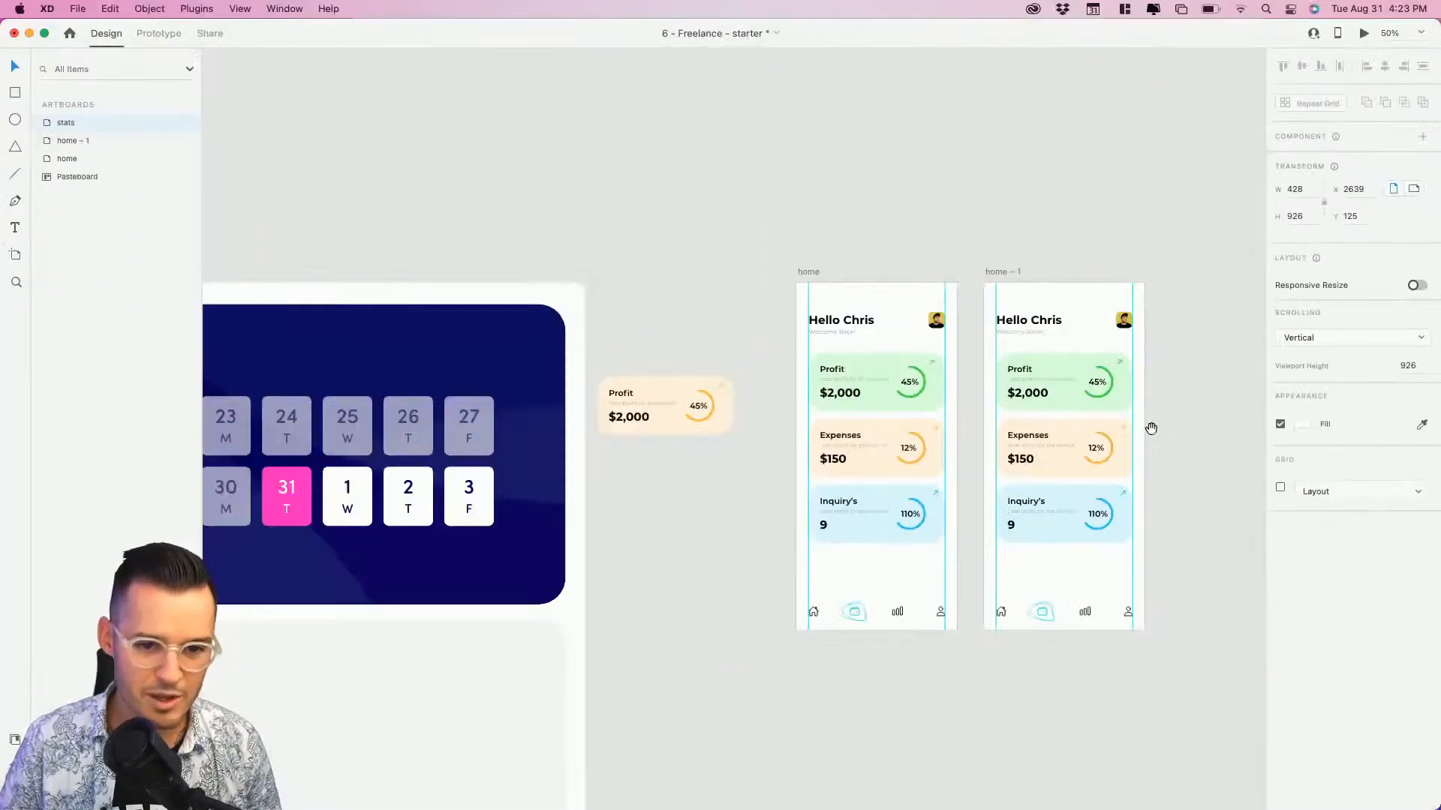
{"action": "left_click_drag", "start_coordinate": [905, 387], "coordinate": [83, 246]}
{"action": "left_click_drag", "start_coordinate": [835, 589], "coordinate": [833, 586]}
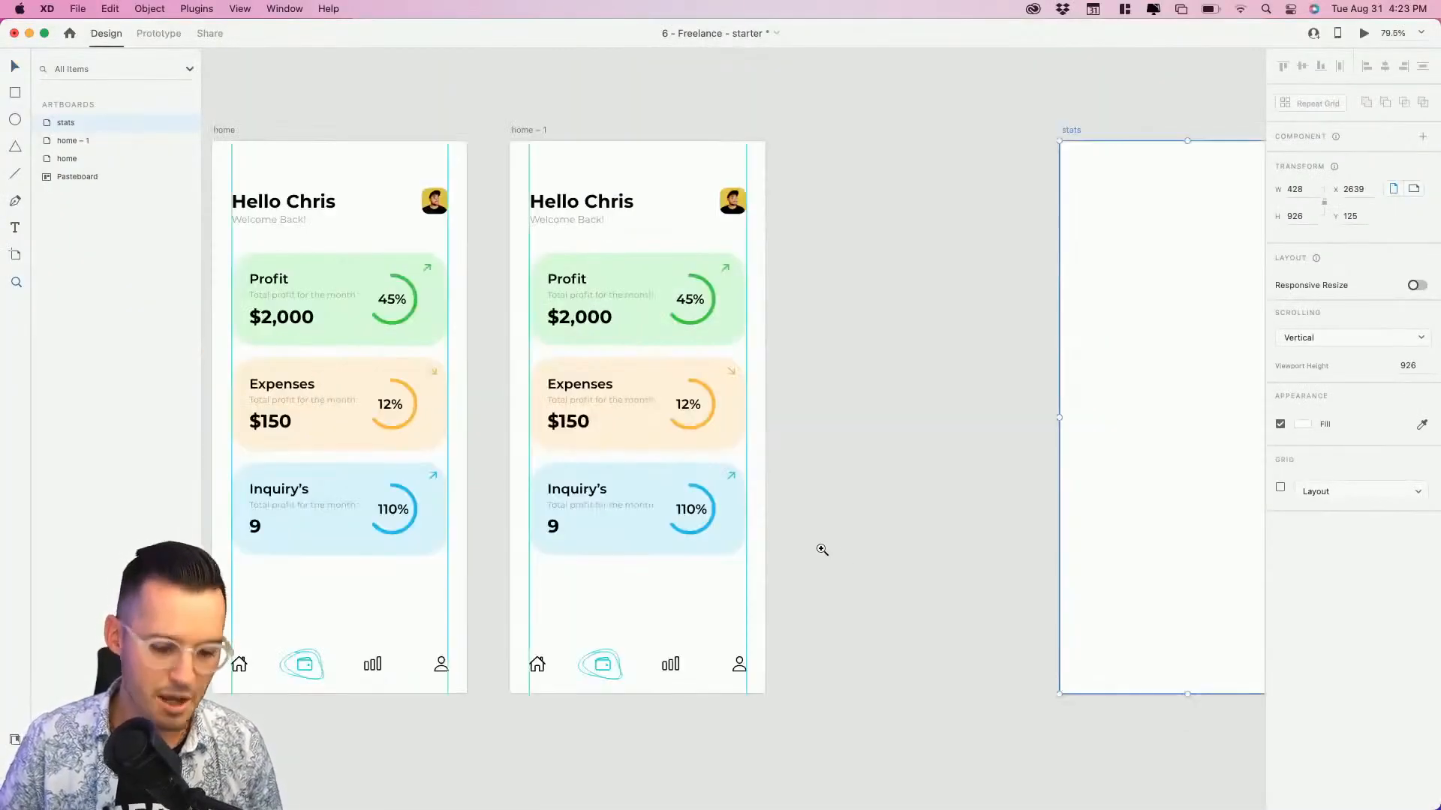
{"action": "left_click", "coordinate": [537, 132]}
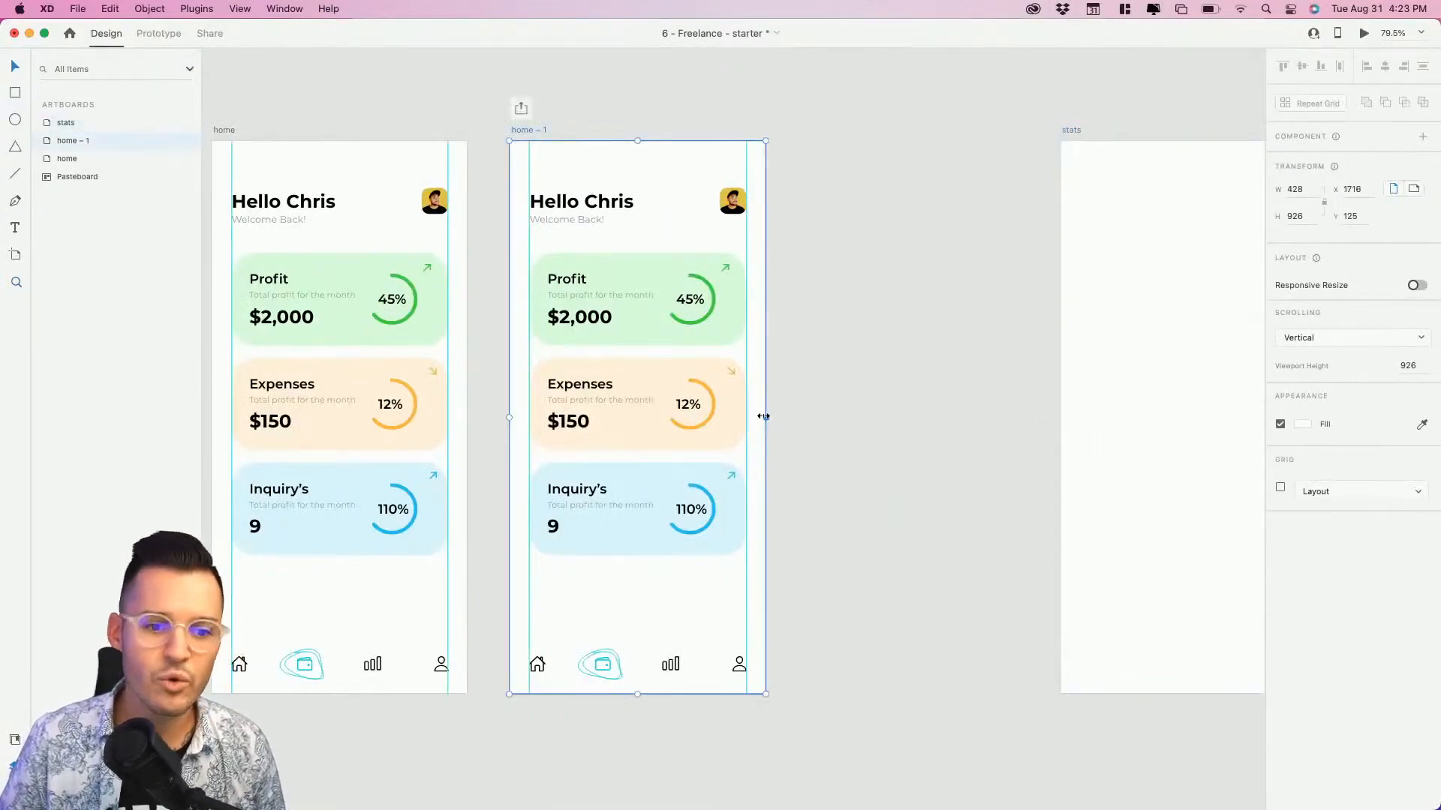
{"action": "left_click_drag", "start_coordinate": [763, 417], "coordinate": [923, 415]}
Stretch the stacked rows group on the widened artboard to 627 wide and move the profile photo to X 616.
{"action": "left_click_drag", "start_coordinate": [786, 284], "coordinate": [684, 515]}
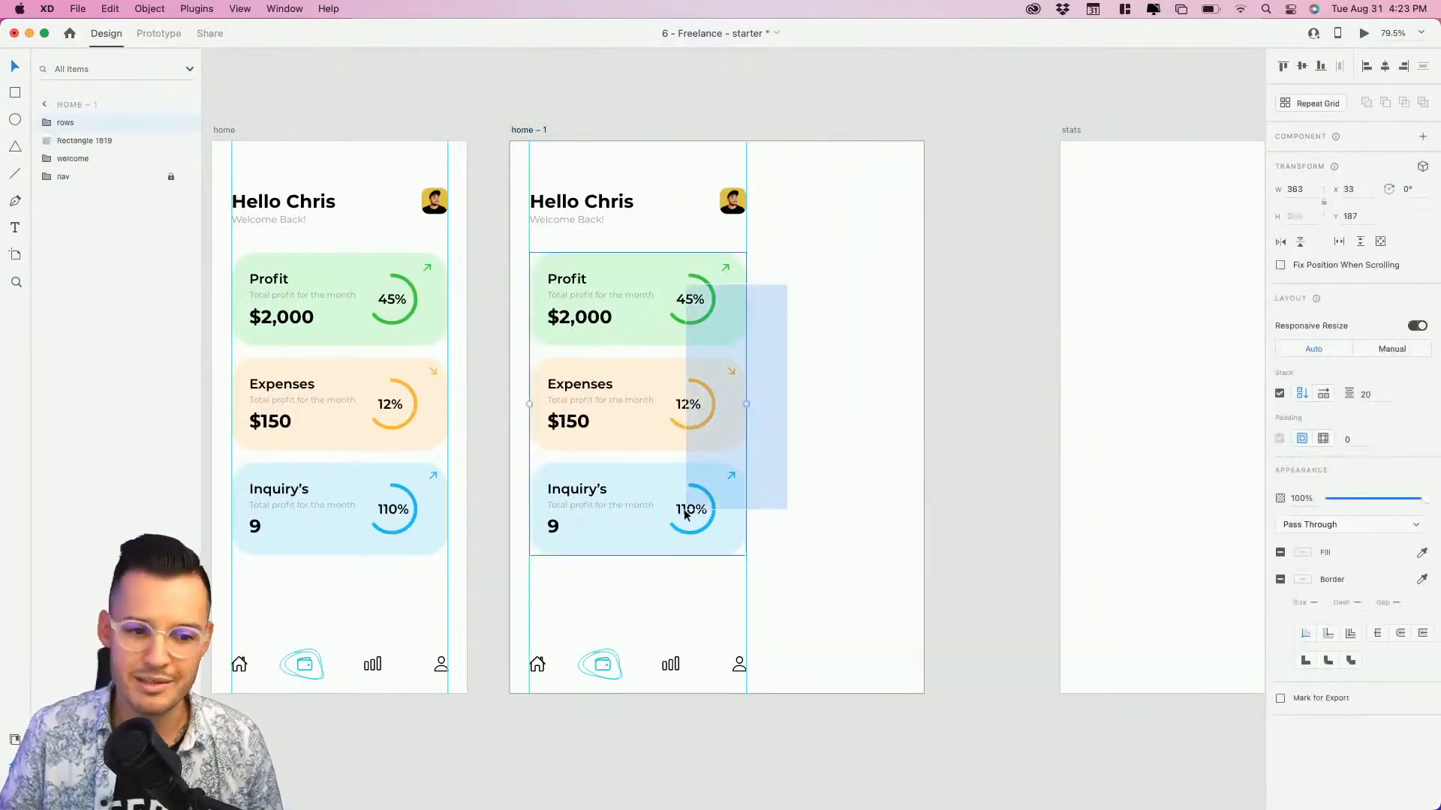
{"action": "left_click_drag", "start_coordinate": [746, 404], "coordinate": [903, 407]}
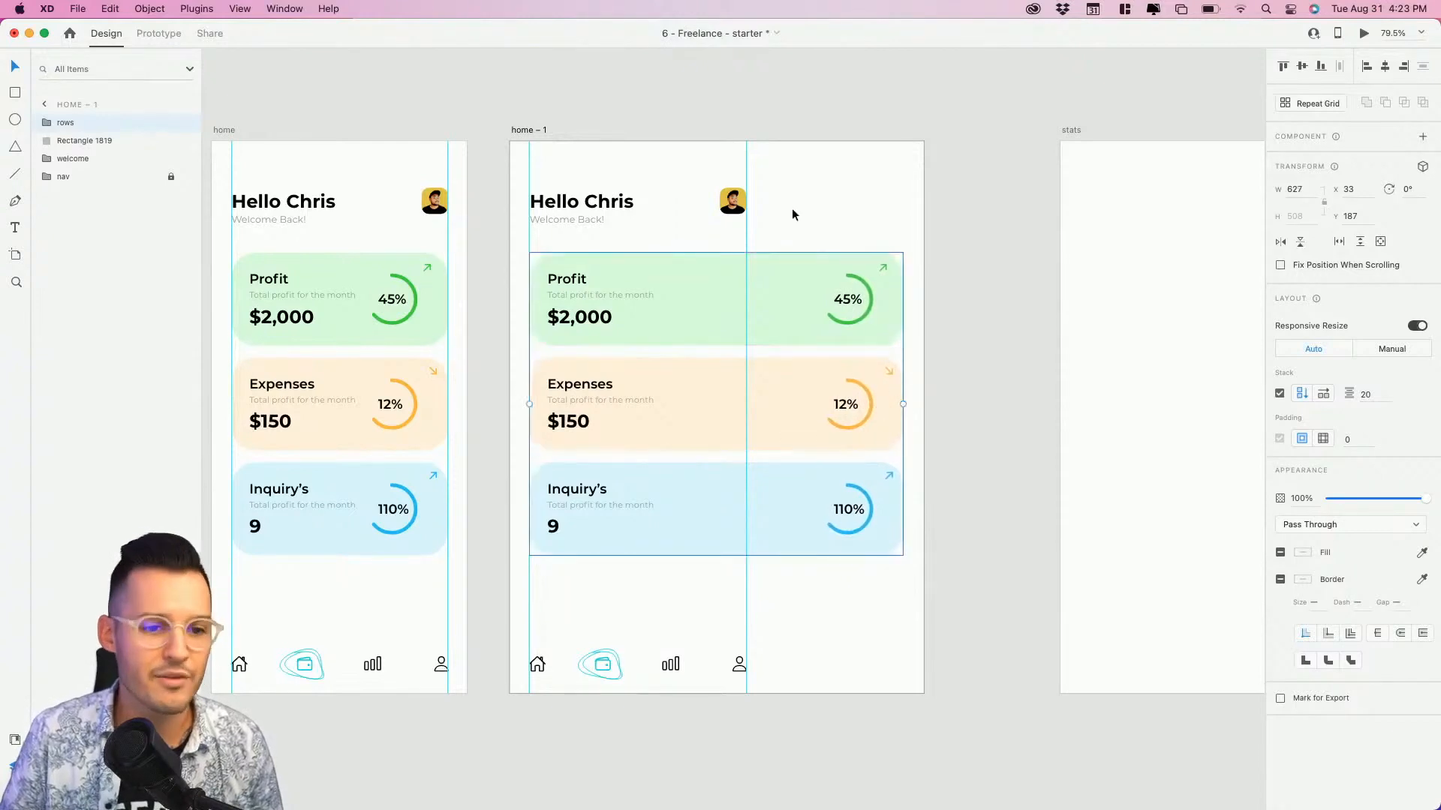
{"action": "left_click", "coordinate": [740, 201]}
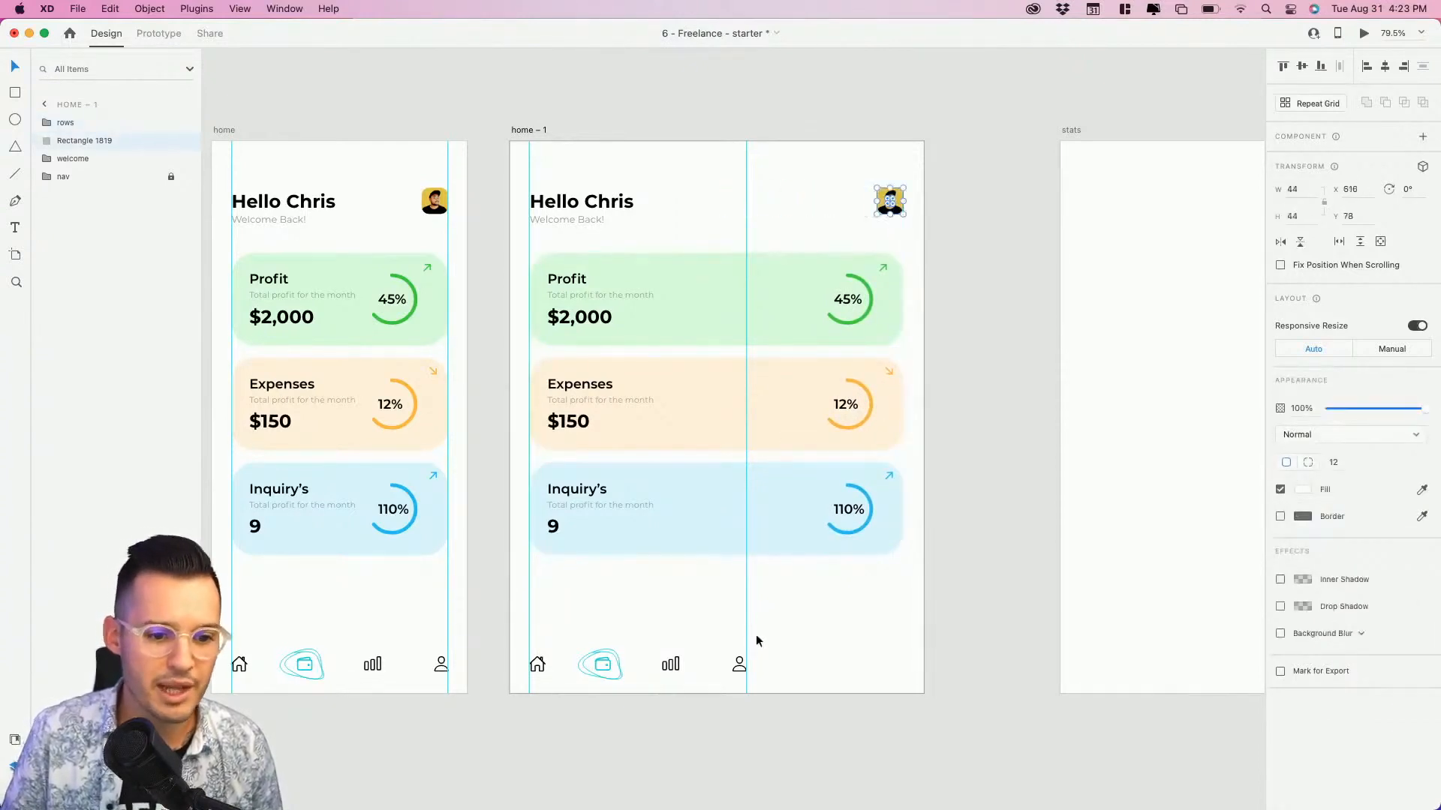
Unlock the nav group on the widened artboard and stretch it to 627 wide to match the cards.
{"action": "left_click", "coordinate": [727, 669]}
{"action": "left_click", "coordinate": [739, 666]}
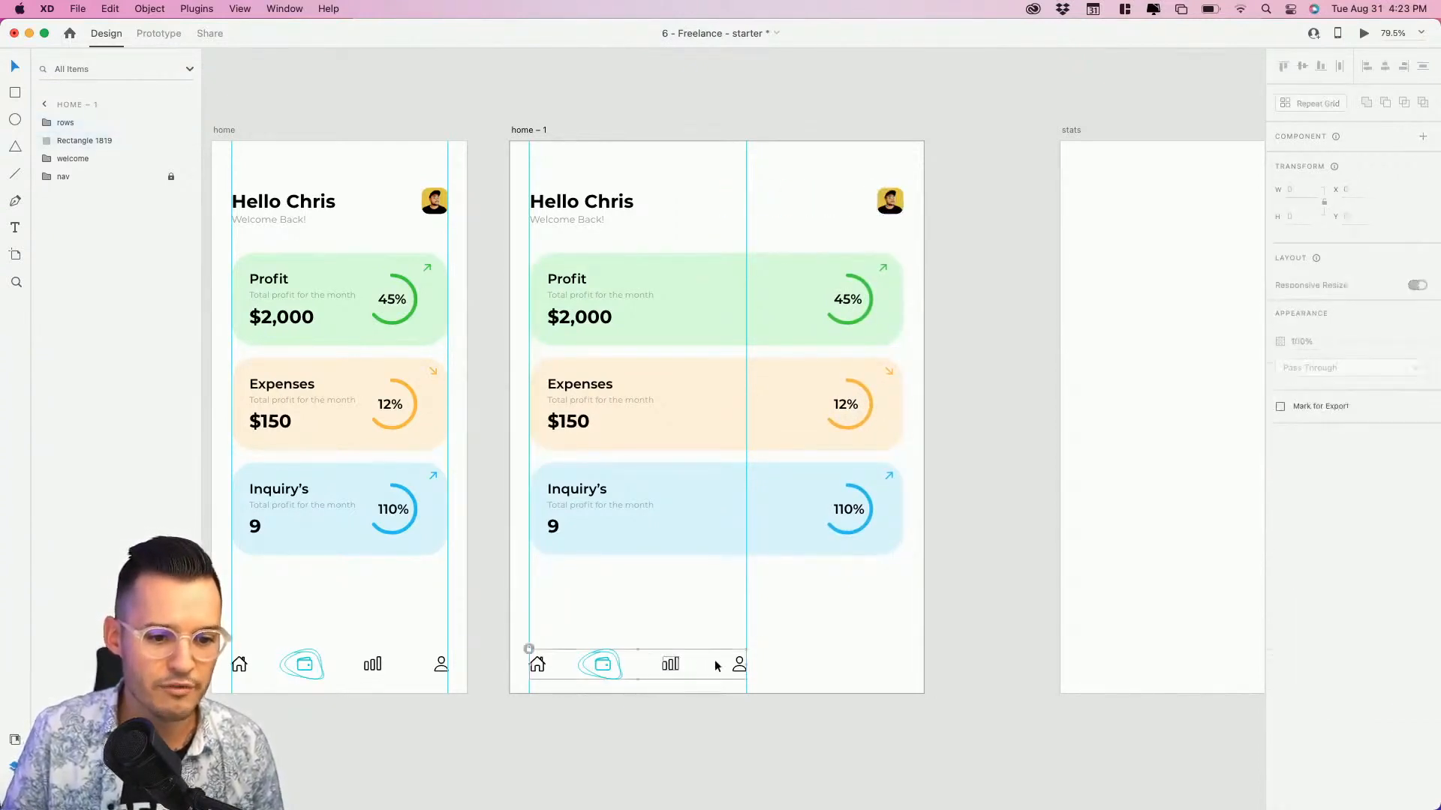
{"action": "left_click", "coordinate": [530, 650]}
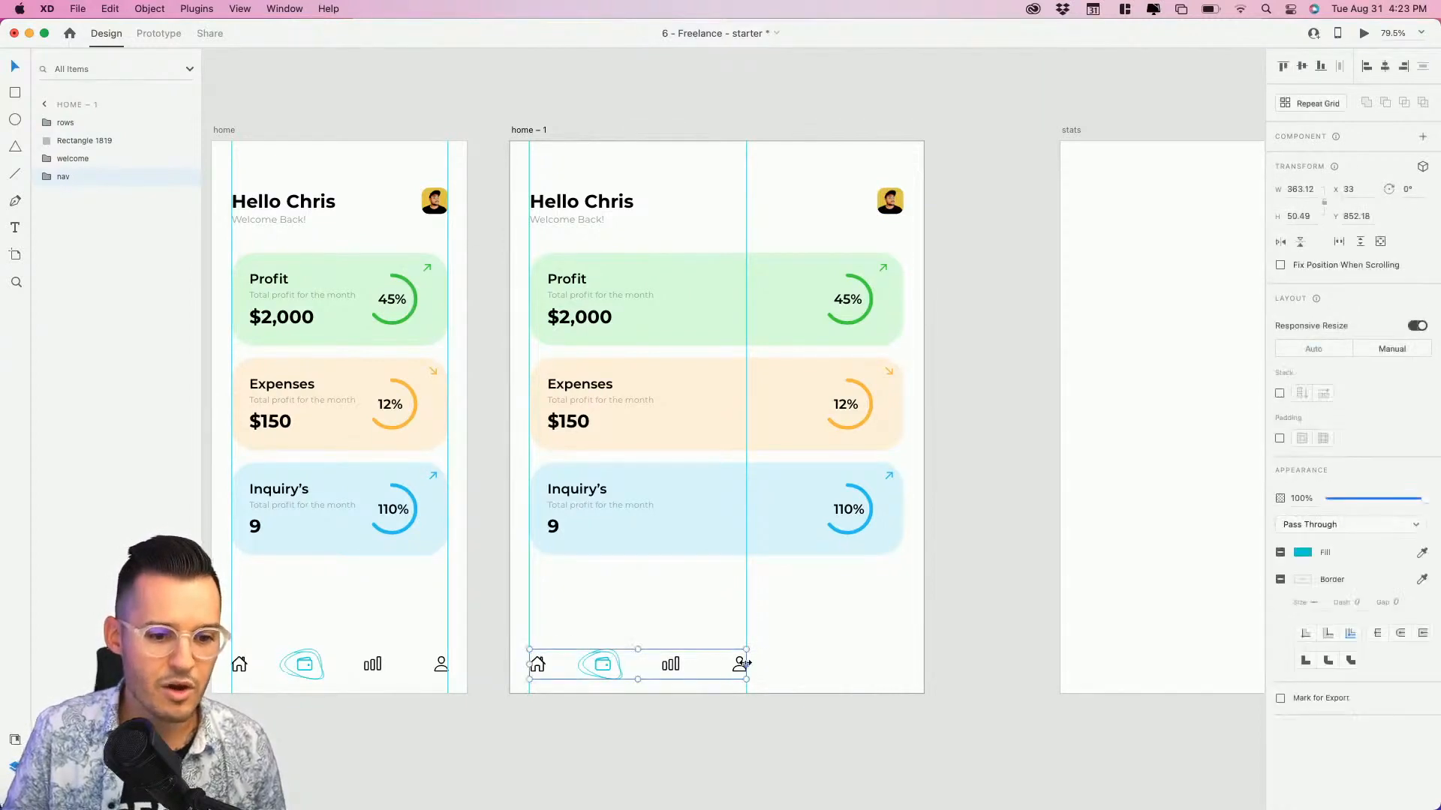
{"action": "left_click_drag", "start_coordinate": [746, 664], "coordinate": [902, 661]}
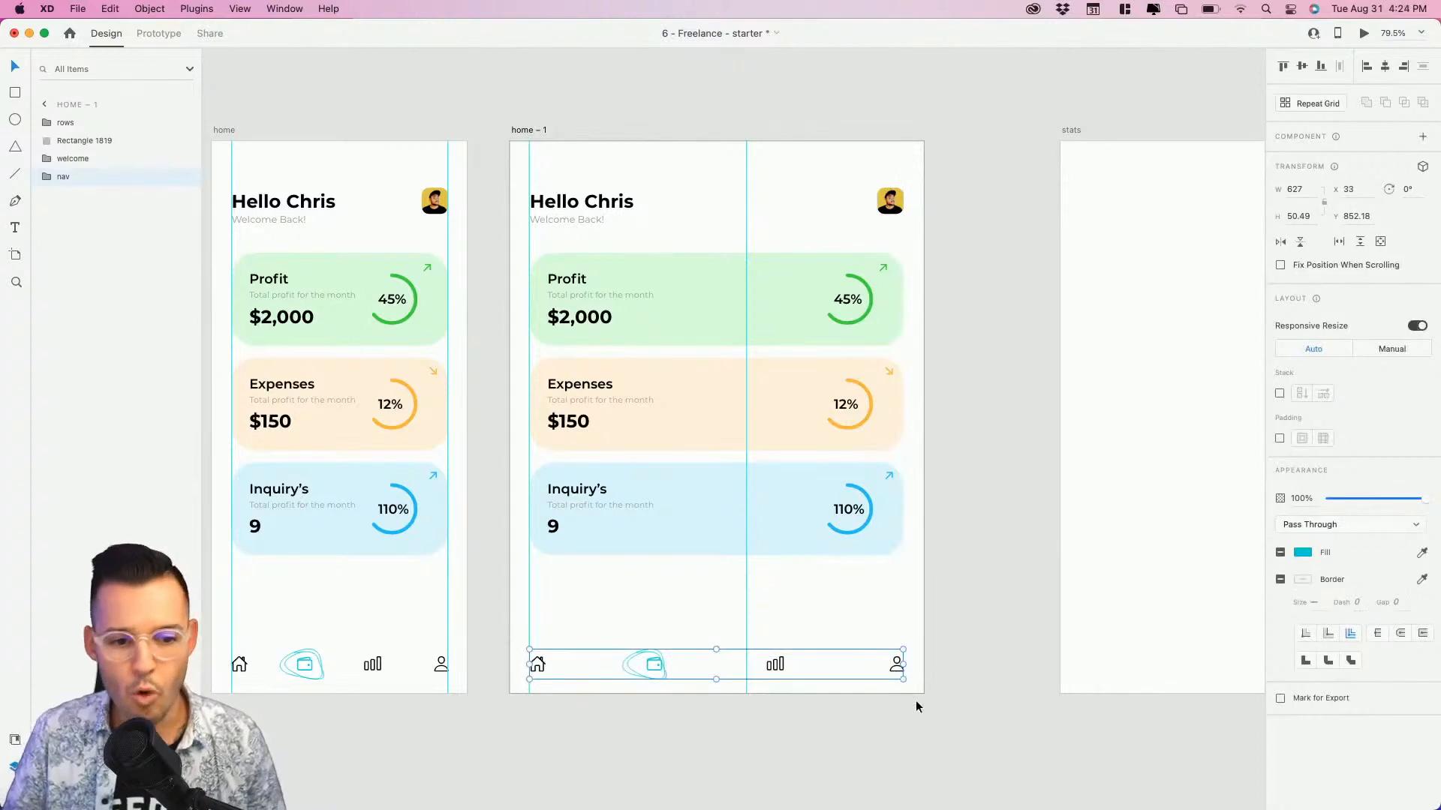
{"action": "left_click", "coordinate": [755, 718]}
{"action": "scroll", "coordinate": [880, 742], "scroll_direction": "left", "scroll_amount": 5}
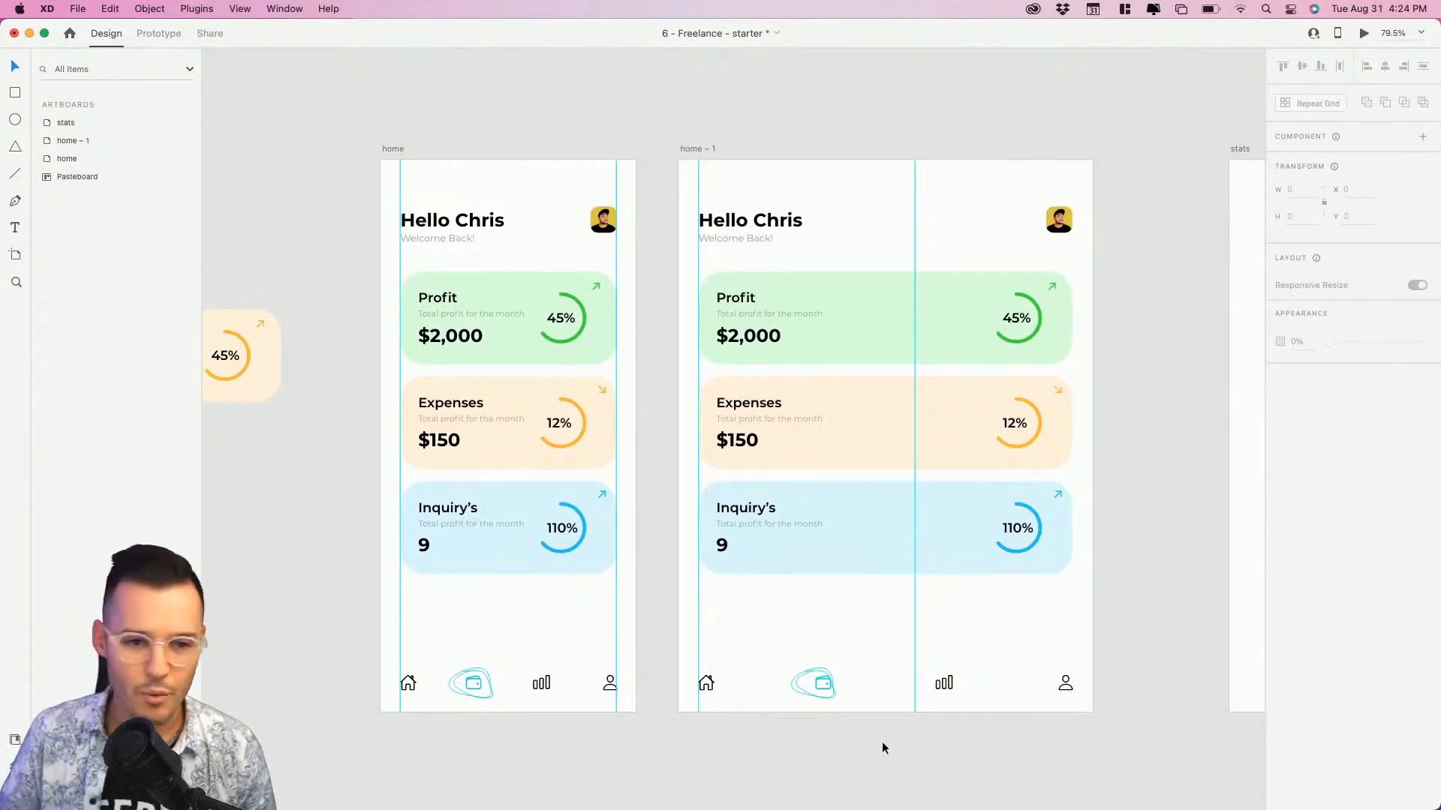
Switch to Chrome and look through the recent posts in the Adobe XD Discord challenge channel.
{"action": "key", "text": "super+Tab"}
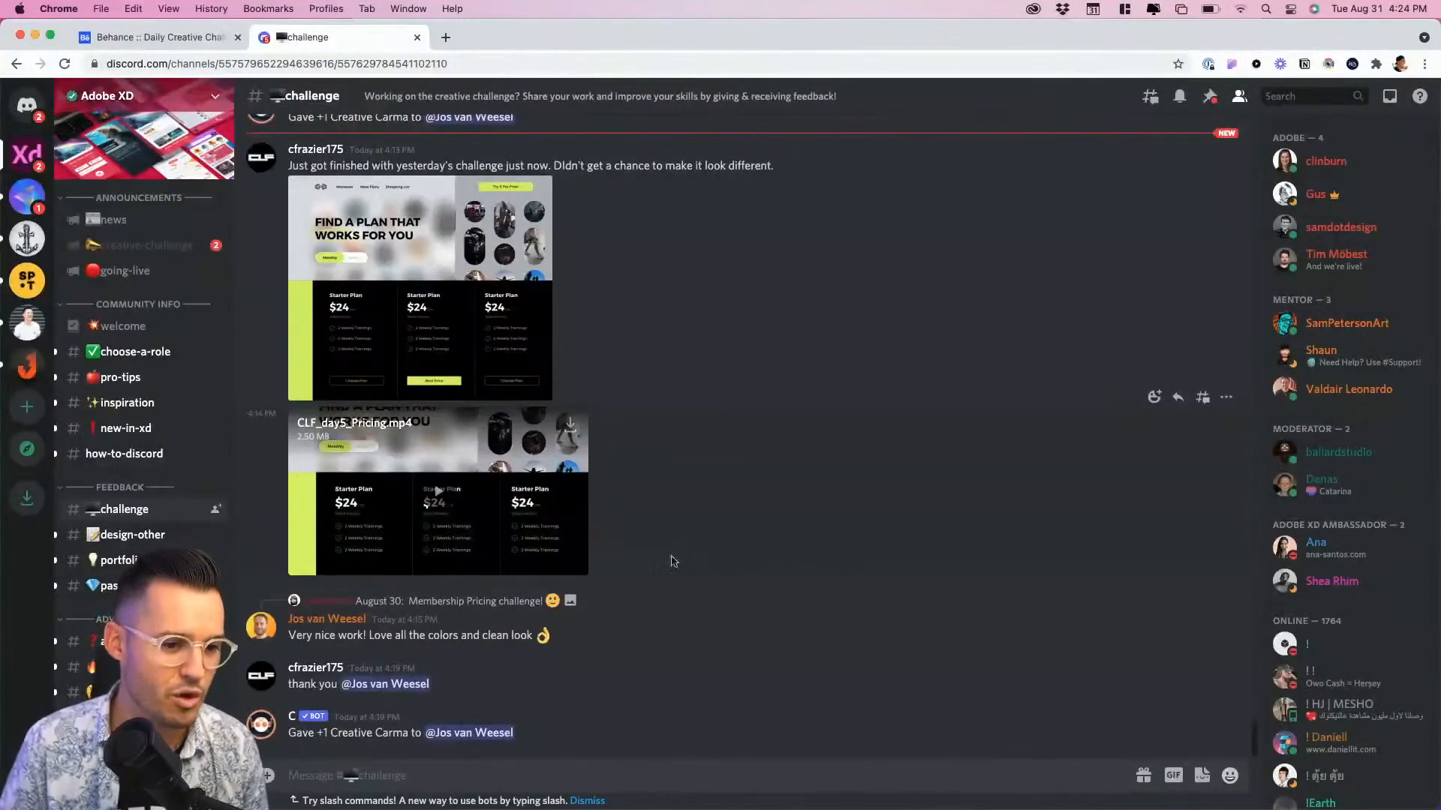
{"action": "scroll", "coordinate": [482, 504], "scroll_direction": "up", "scroll_amount": 3}
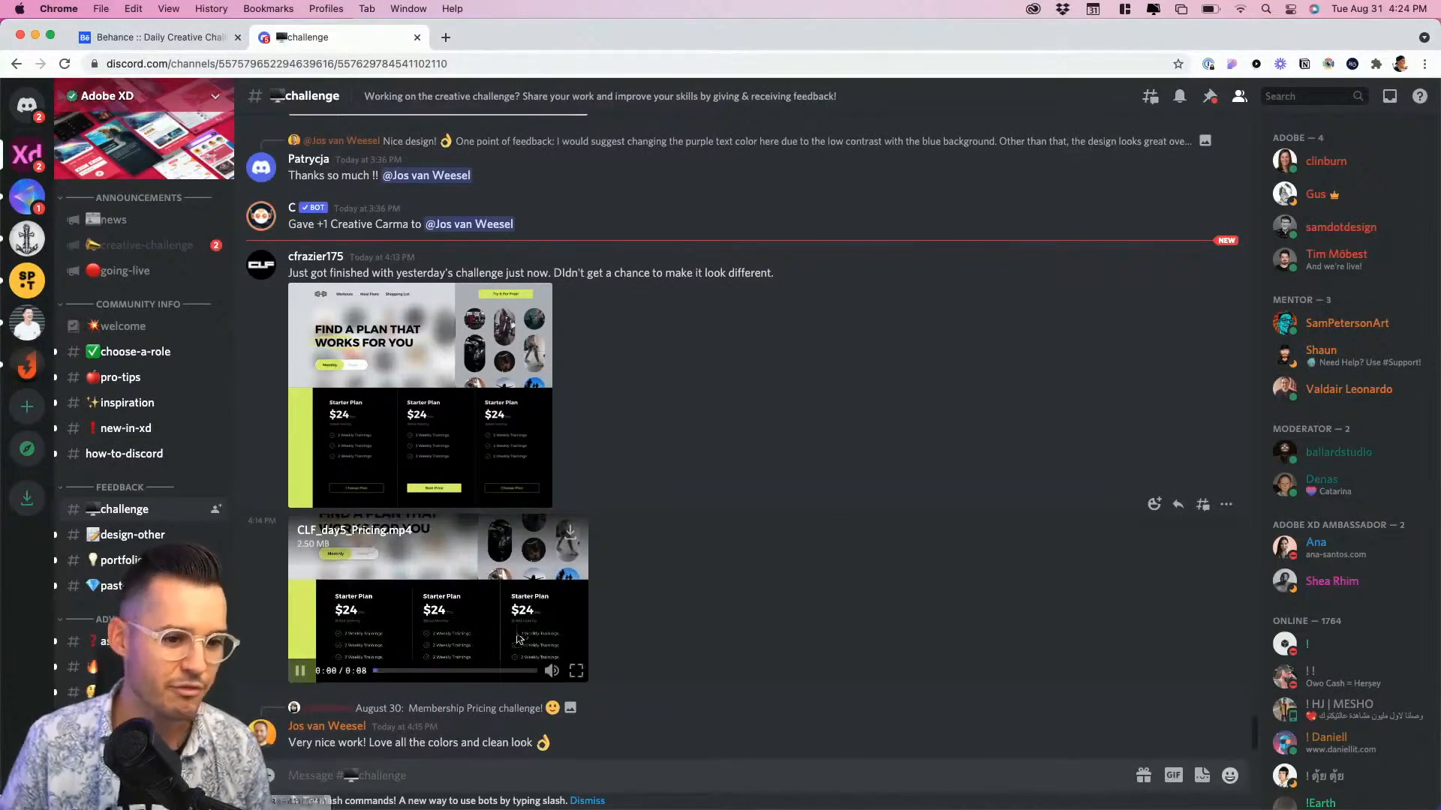
Watch the pricing page videos CLF_day5_Pricing.mp4 and 08302021_membership_pricing.mov in full screen, returning to the challenge channel after each.
{"action": "left_click", "coordinate": [578, 678]}
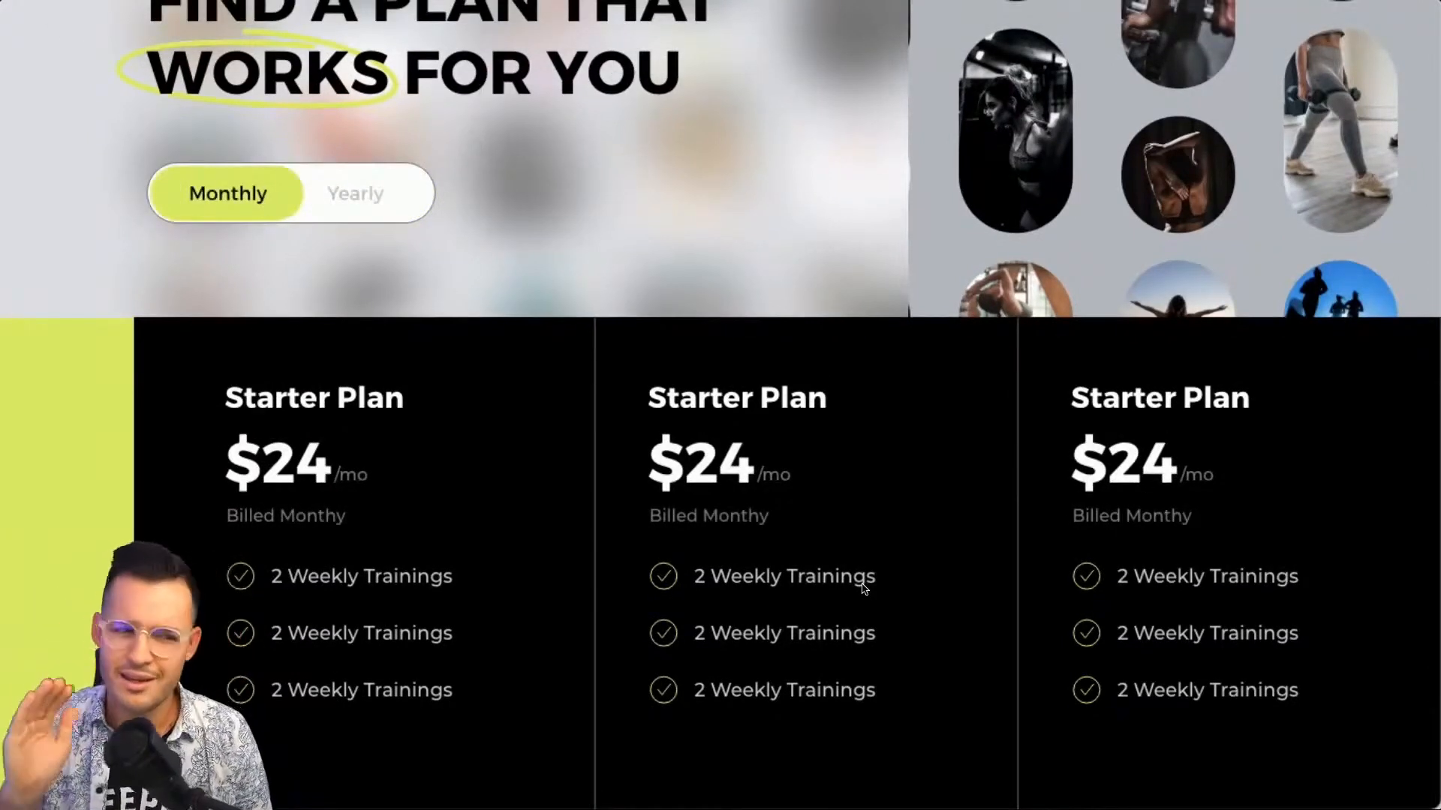
{"action": "key", "text": "Escape"}
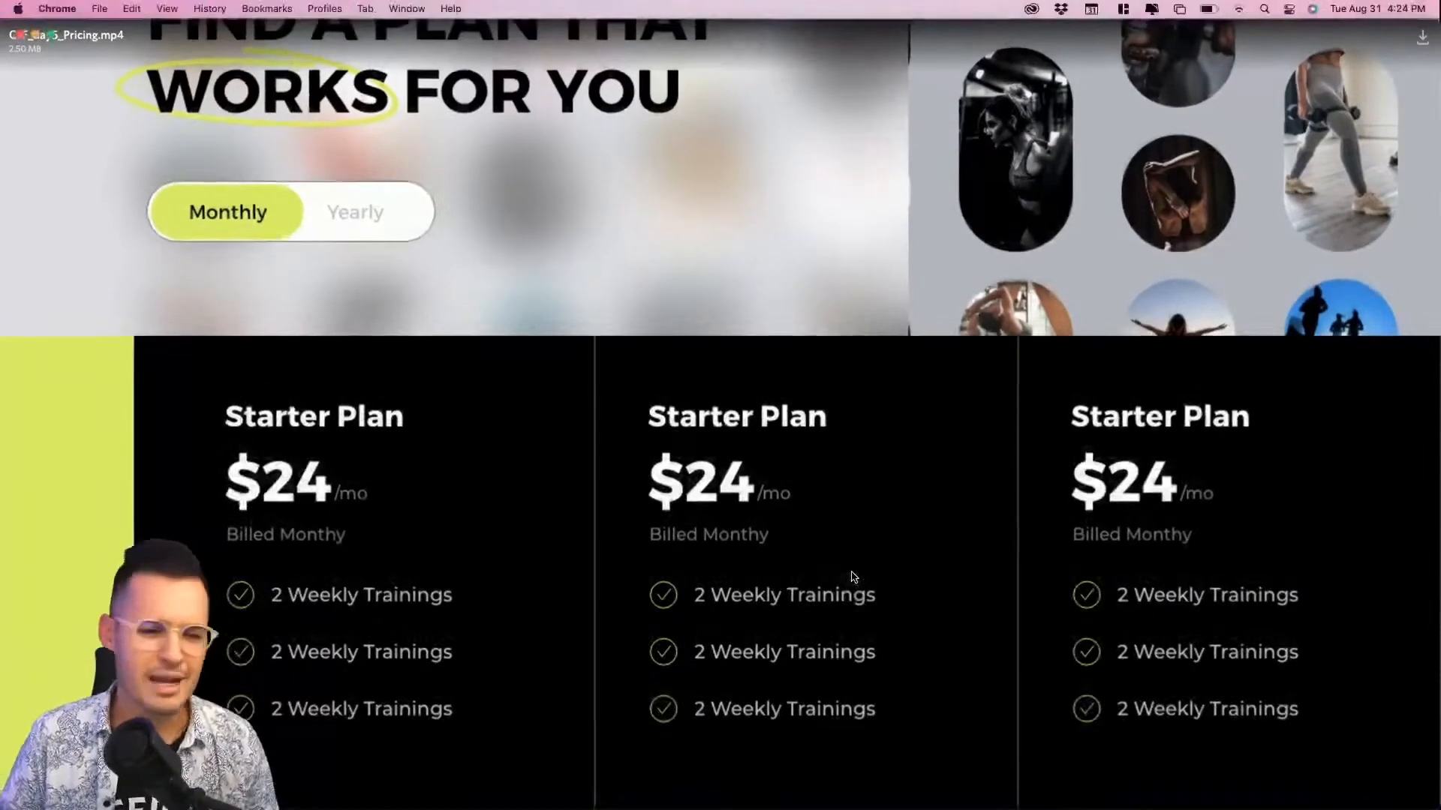
{"action": "scroll", "coordinate": [758, 381], "scroll_direction": "up", "scroll_amount": 6}
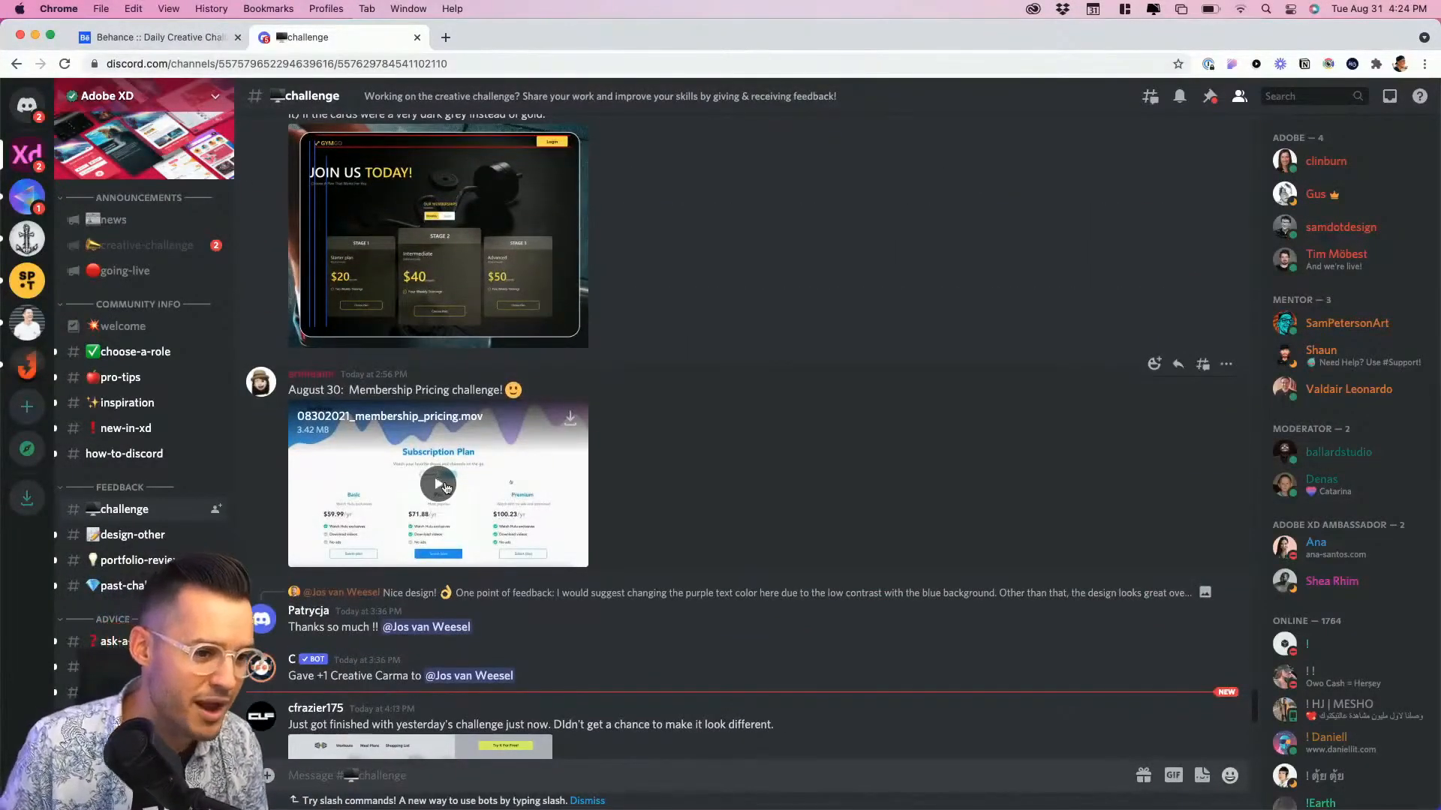
{"action": "left_click", "coordinate": [445, 486]}
{"action": "left_click", "coordinate": [578, 560]}
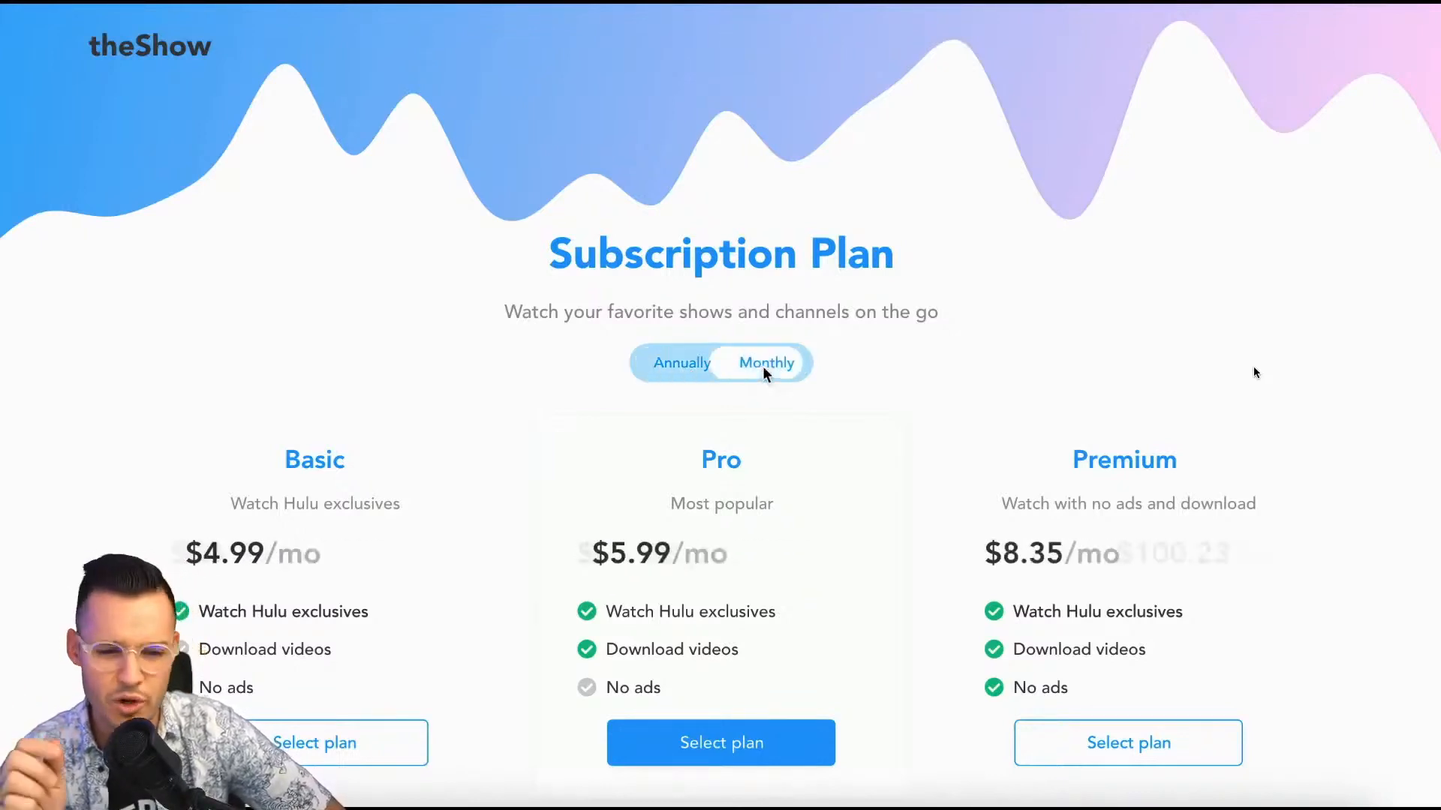
{"action": "key", "text": "space"}
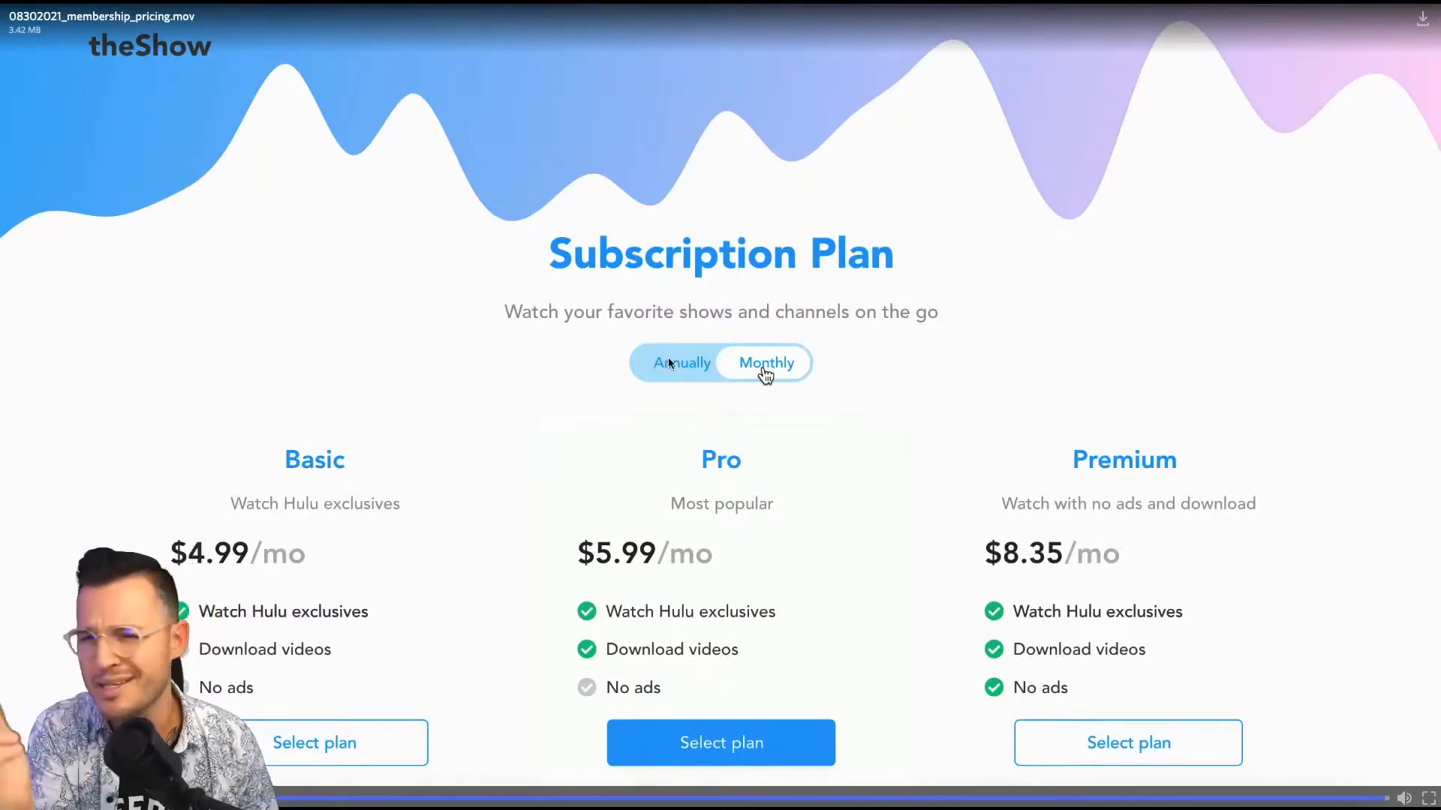
{"action": "key", "text": "Escape"}
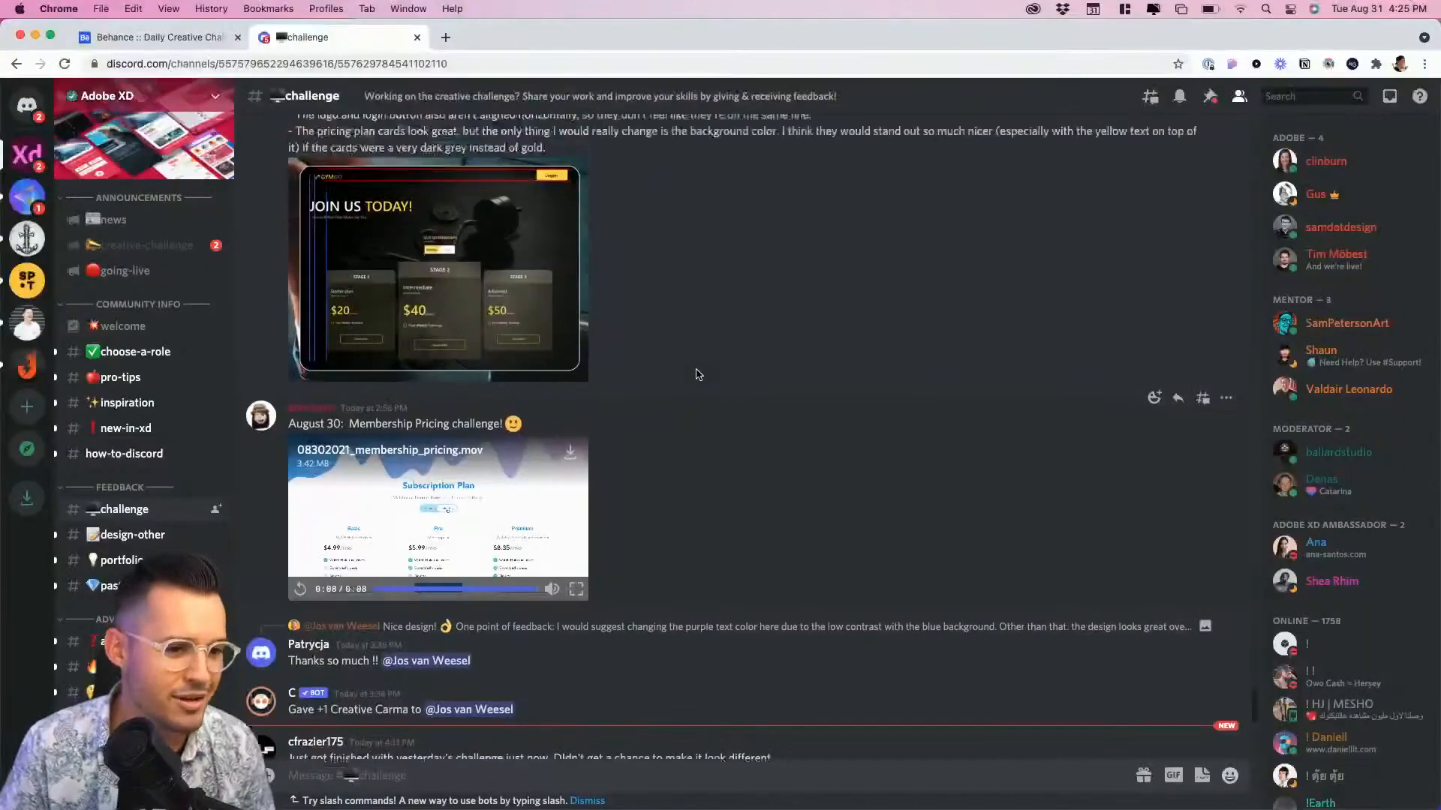
View the annotated GYMGO membership pricing image from the feedback post at enlarged size, then close the preview.
{"action": "scroll", "coordinate": [604, 291], "scroll_direction": "up", "scroll_amount": 3}
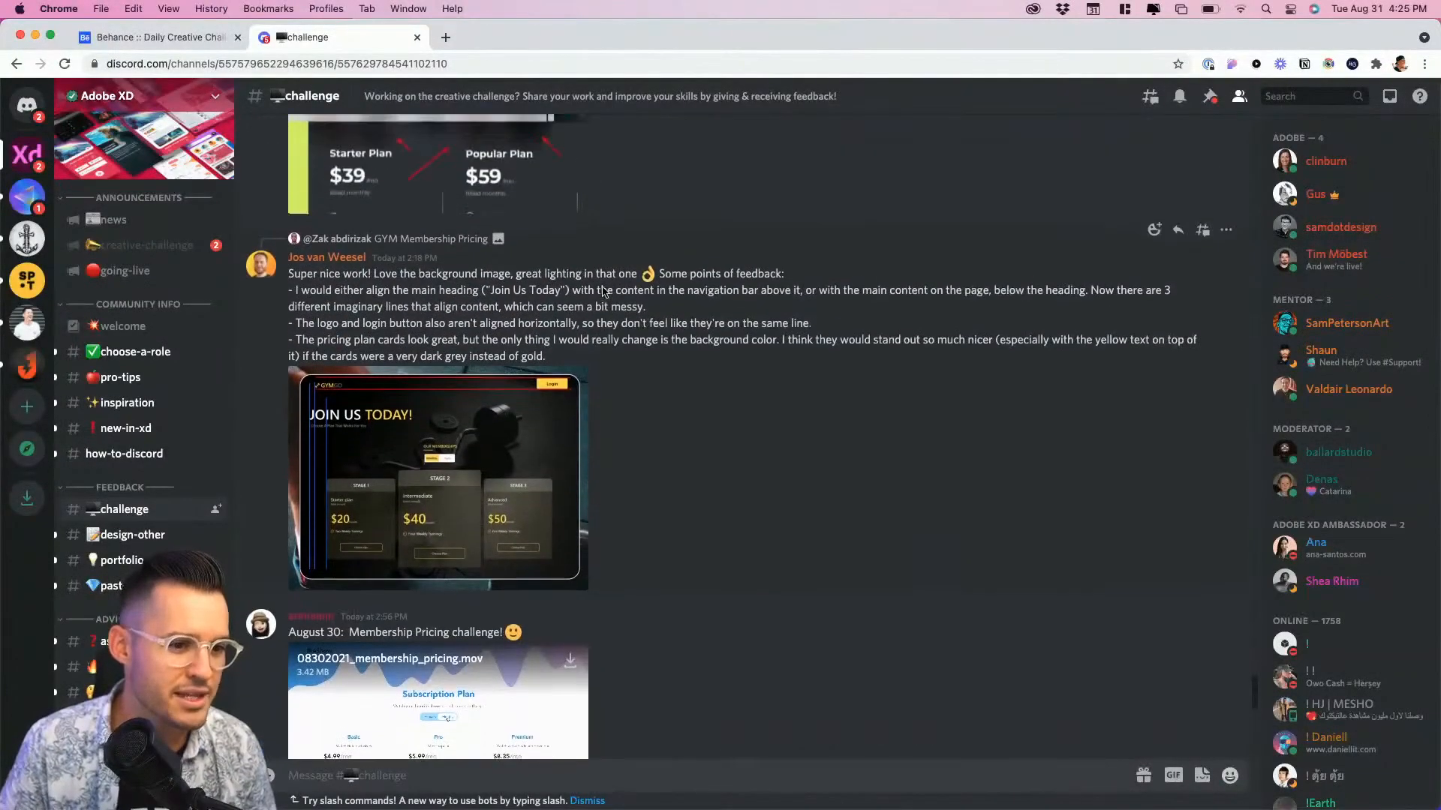
{"action": "left_click", "coordinate": [467, 494]}
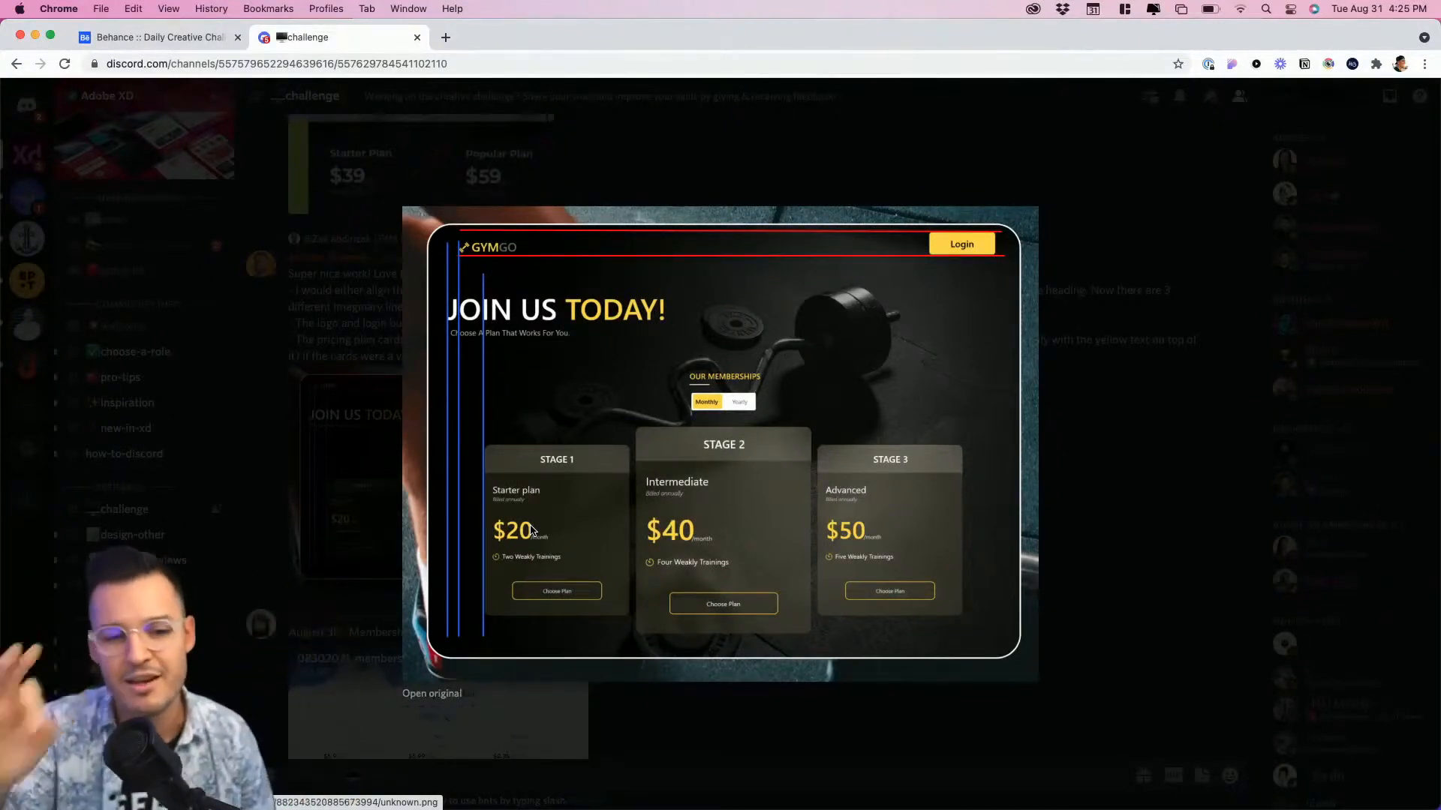
{"action": "key", "text": "Escape"}
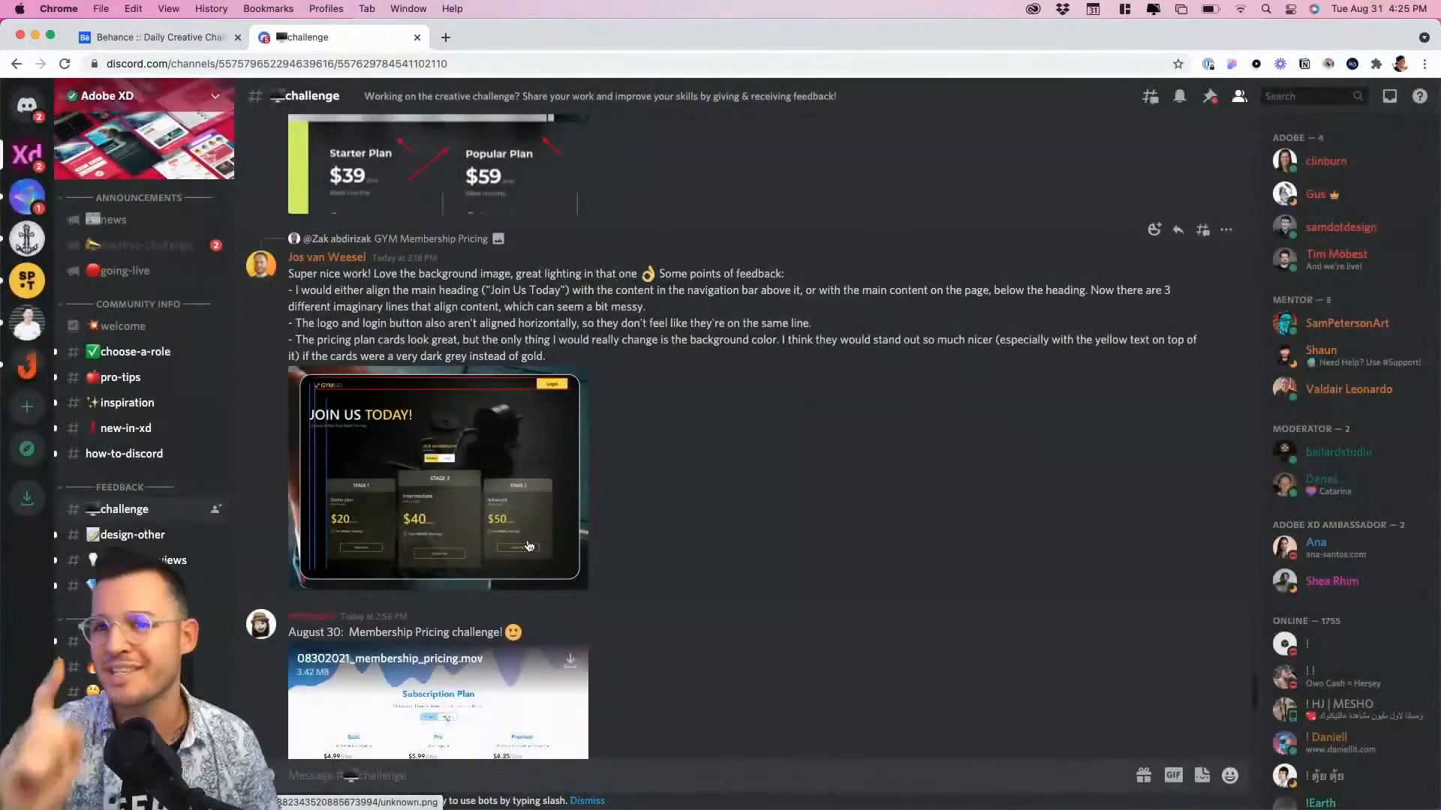